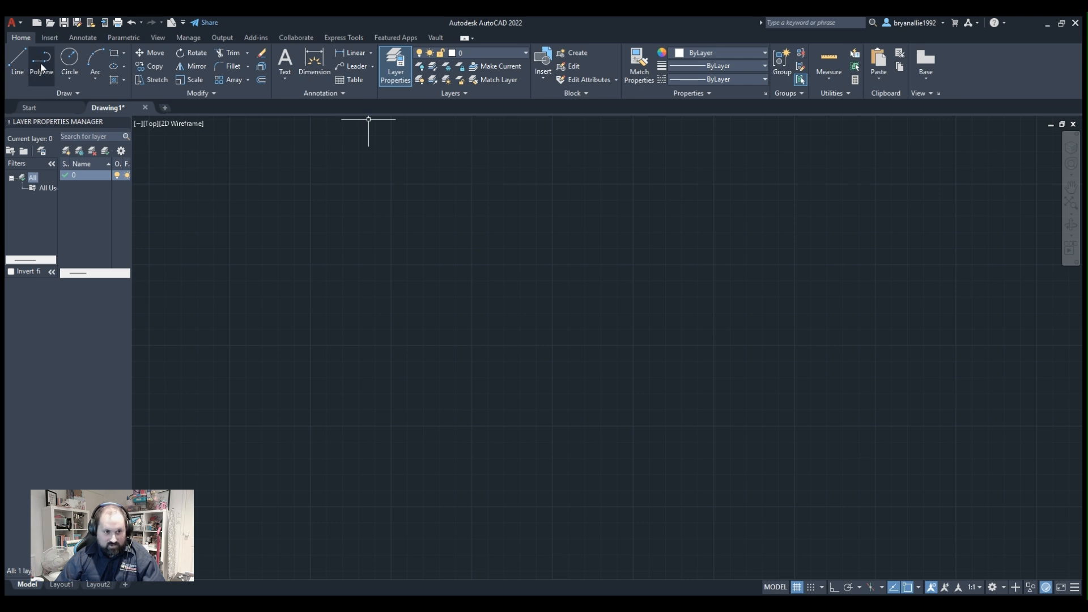
Draw two connected line segments with the Line tool: a long horizontal one followed by a diagonal rising from its end.
click(8, 66)
click(278, 231)
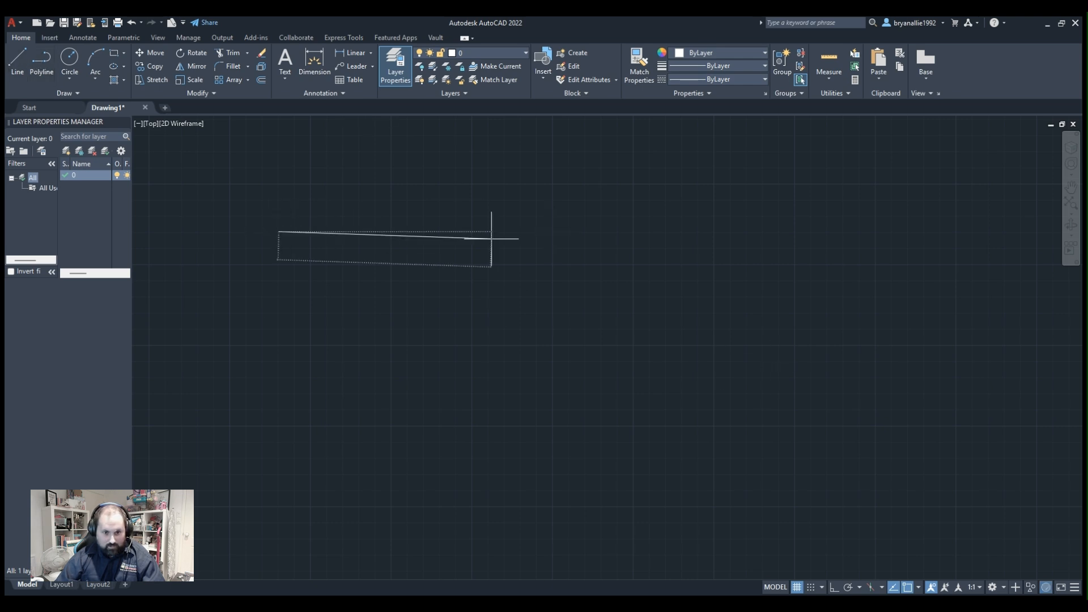
click(483, 232)
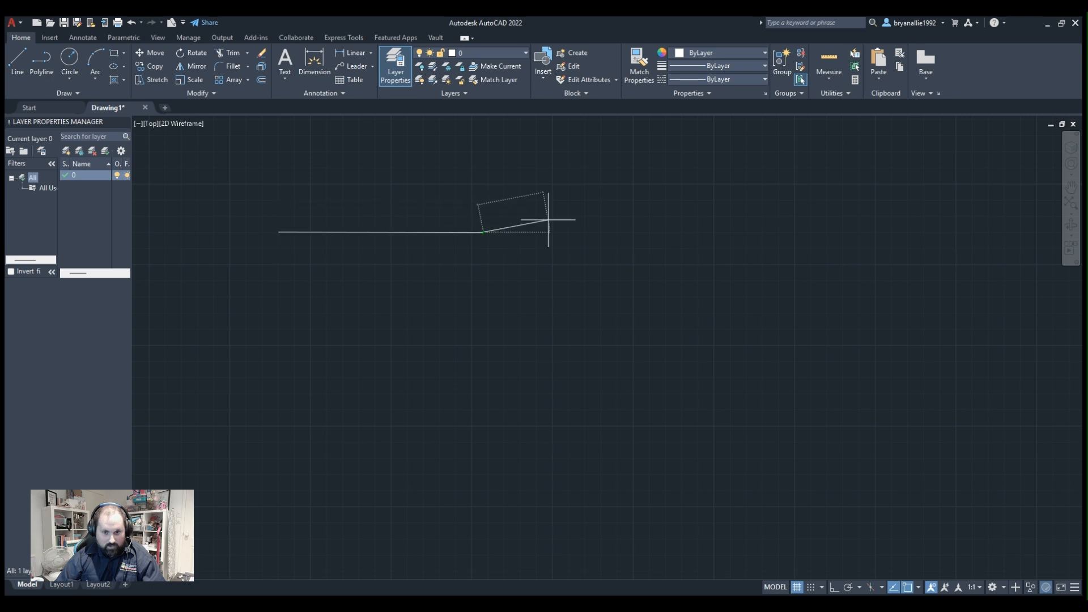
click(591, 146)
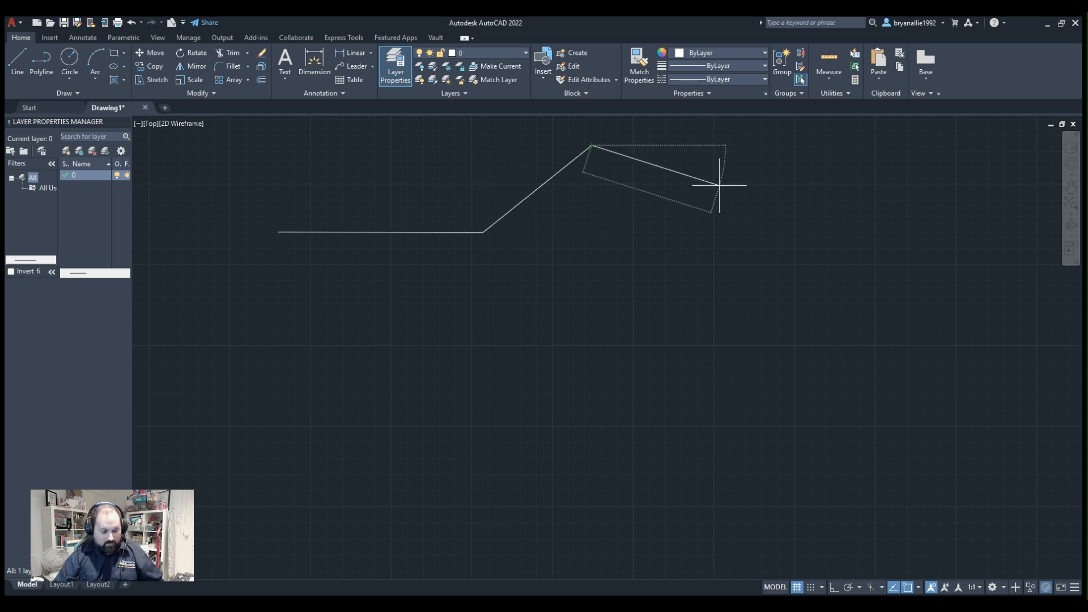
key(Escape)
Select the diagonal and horizontal lines individually, clear the selection, and delete both together with a crossing window.
click(513, 208)
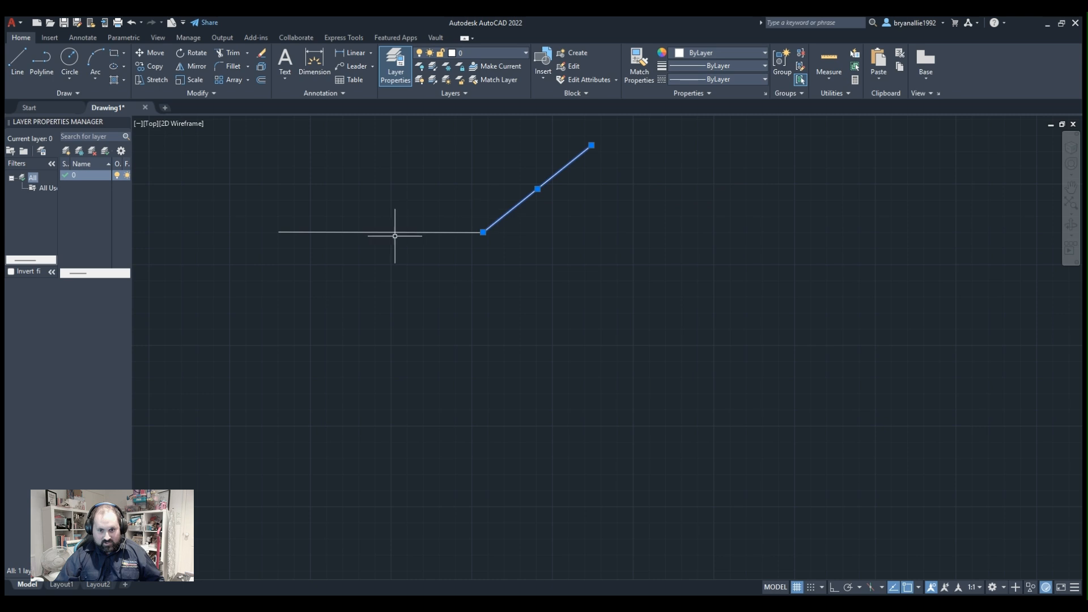
click(379, 232)
key(Escape)
click(737, 181)
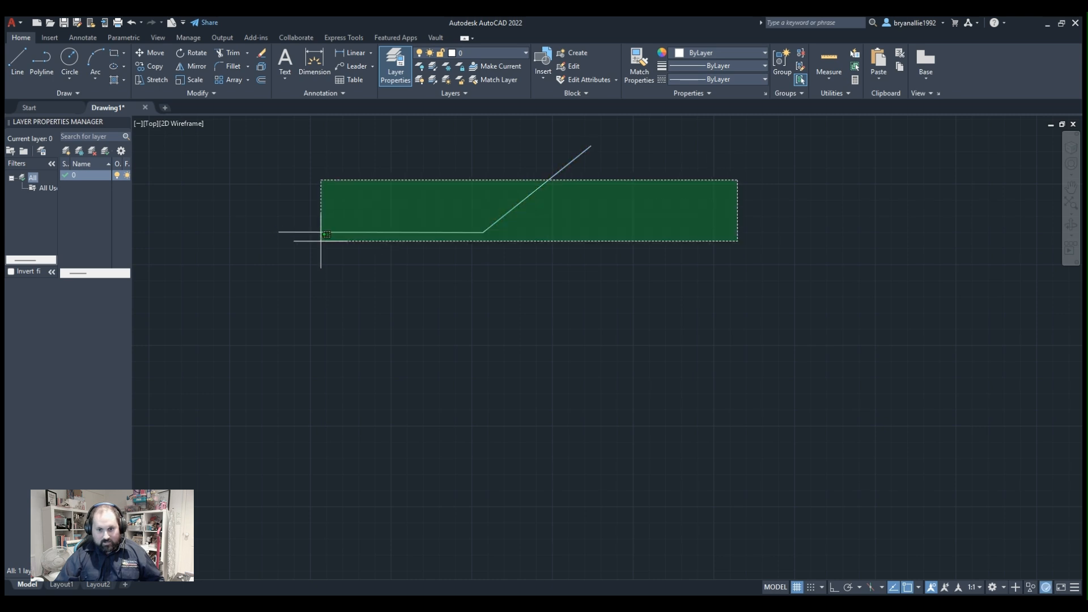
click(327, 235)
key(Delete)
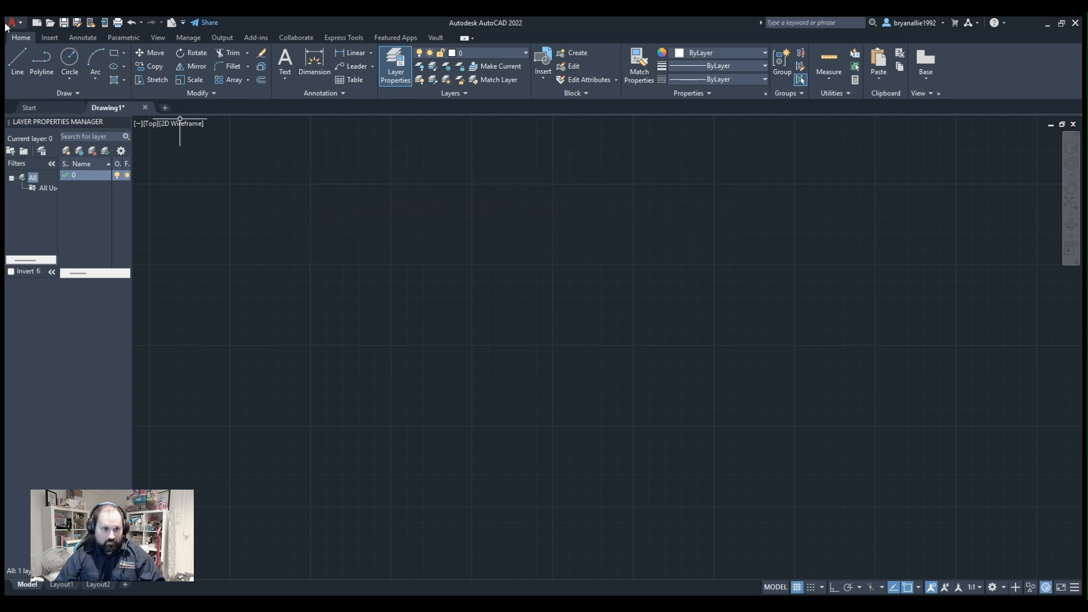
Draw a two-segment polyline with a long horizontal run and a rising diagonal, and delete it as one object.
click(18, 62)
click(291, 221)
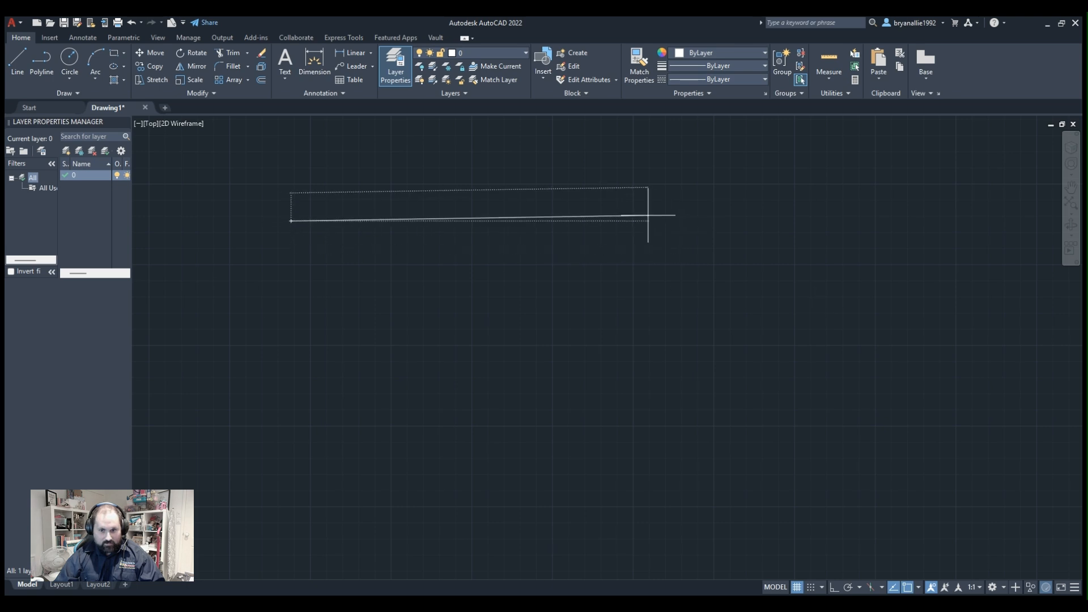
click(626, 221)
click(727, 152)
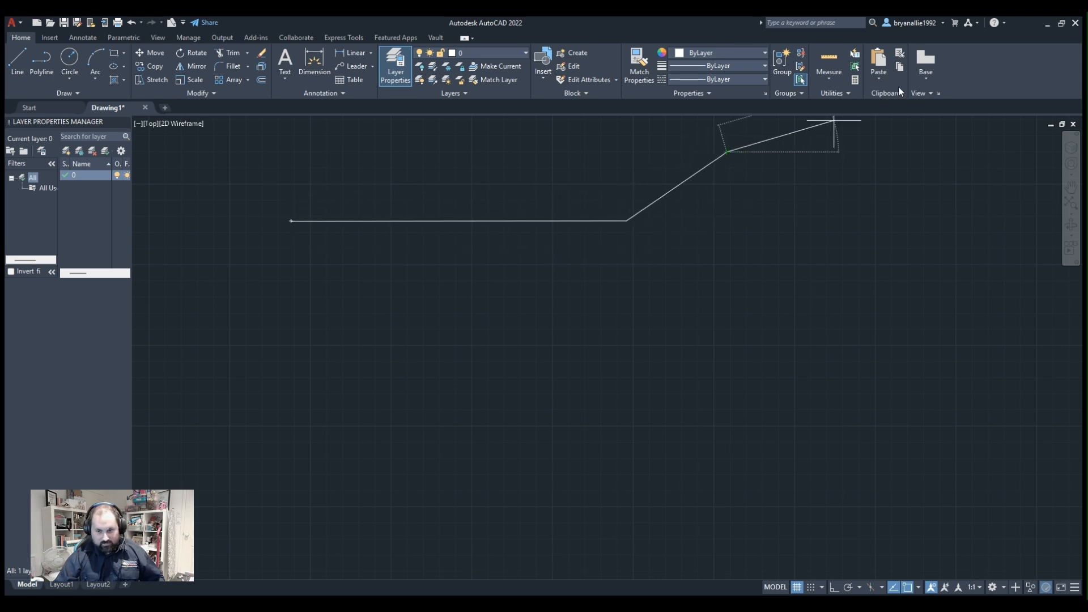
key(Escape)
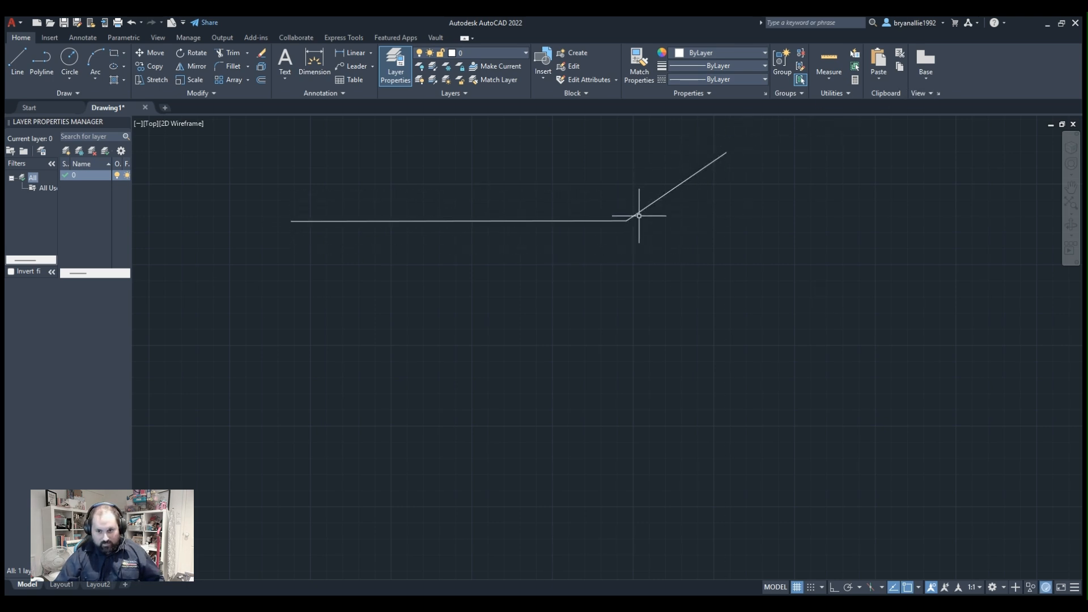
click(637, 212)
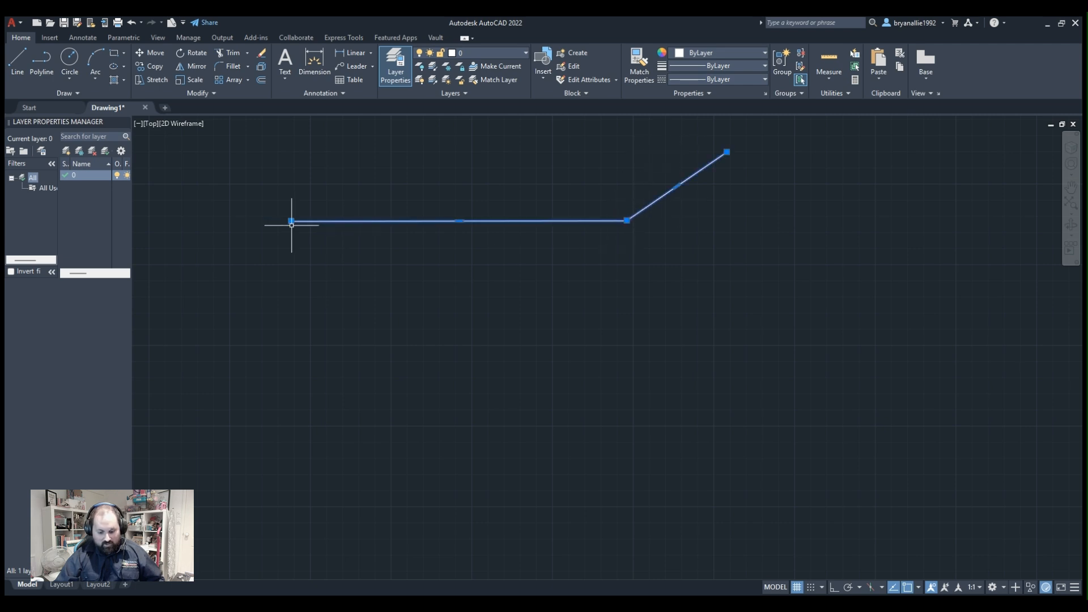
key(Delete)
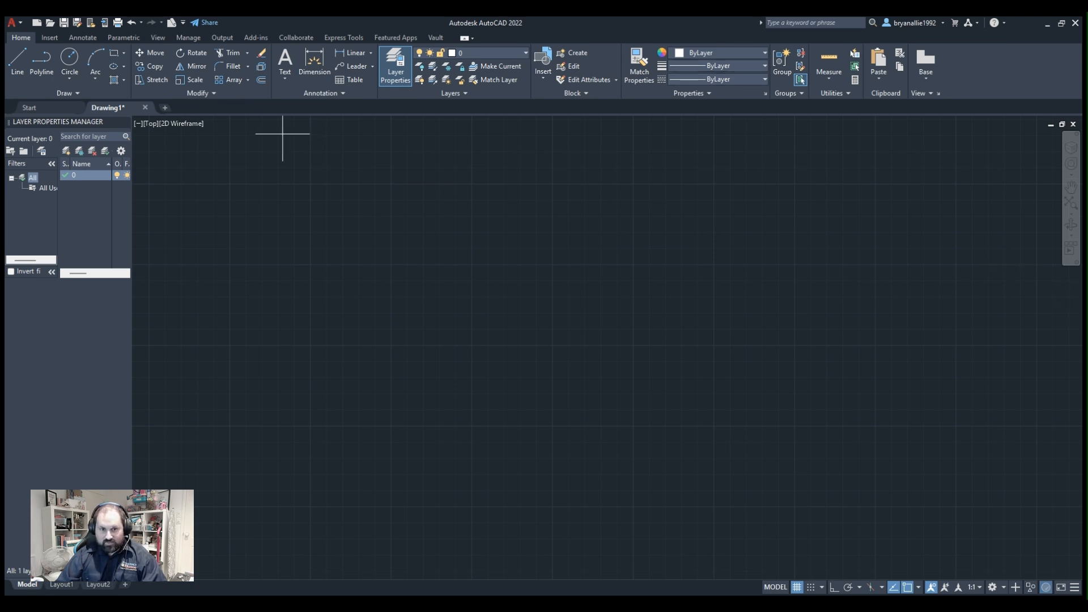
Close and reopen the Layer Properties Manager and widen it until all columns through Description are shown.
click(393, 61)
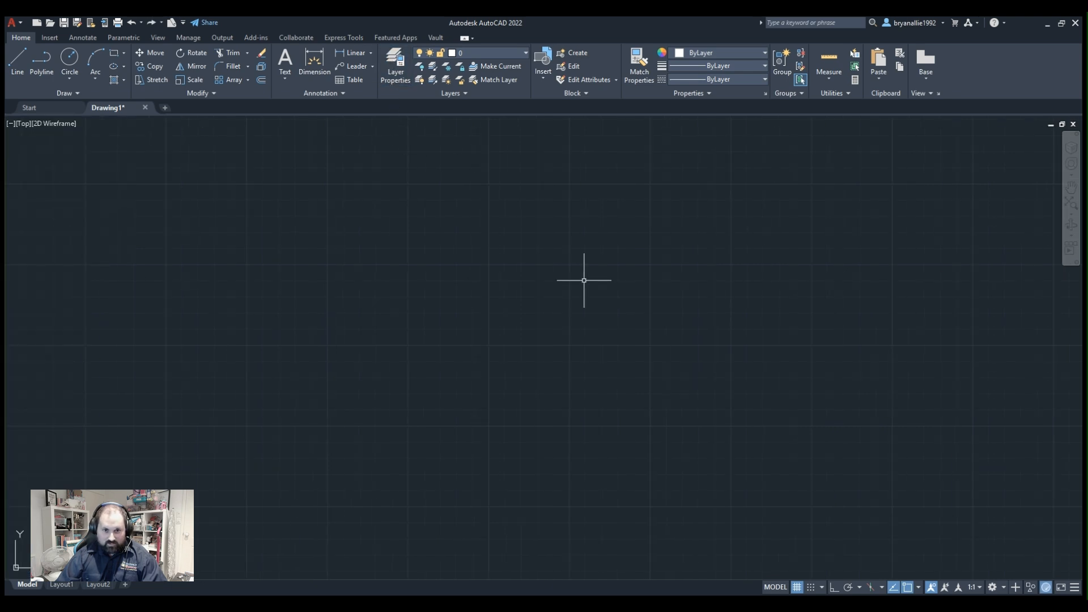
click(388, 61)
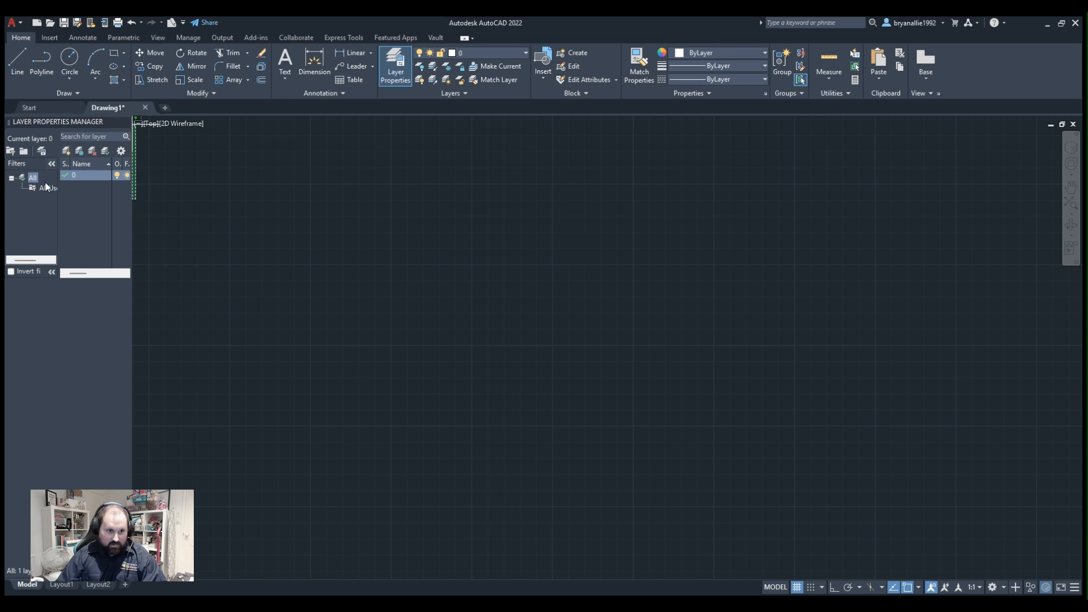
click(132, 301)
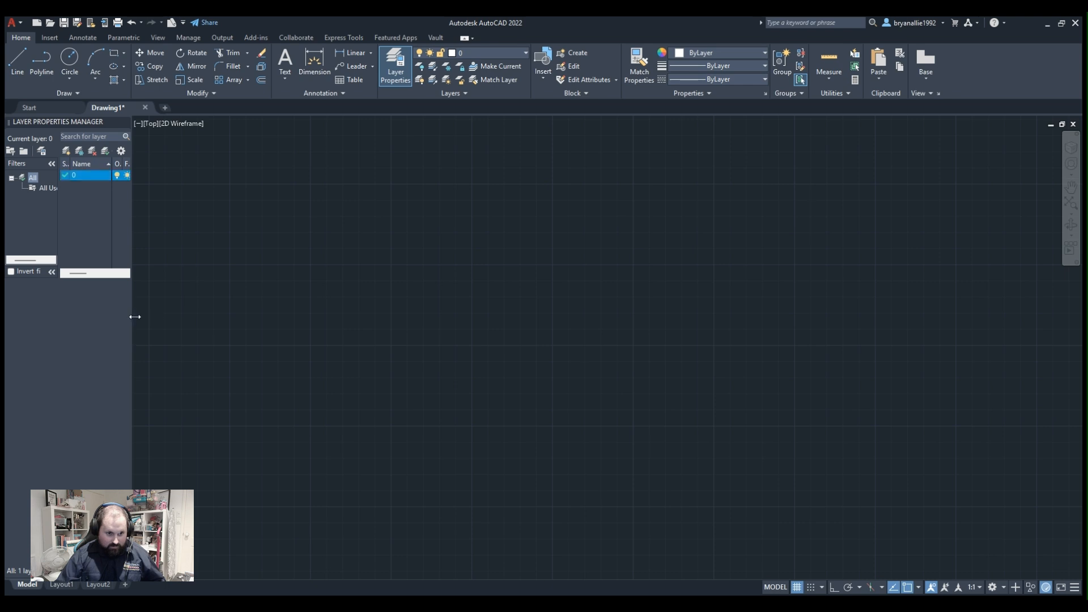
drag(133, 317, 508, 332)
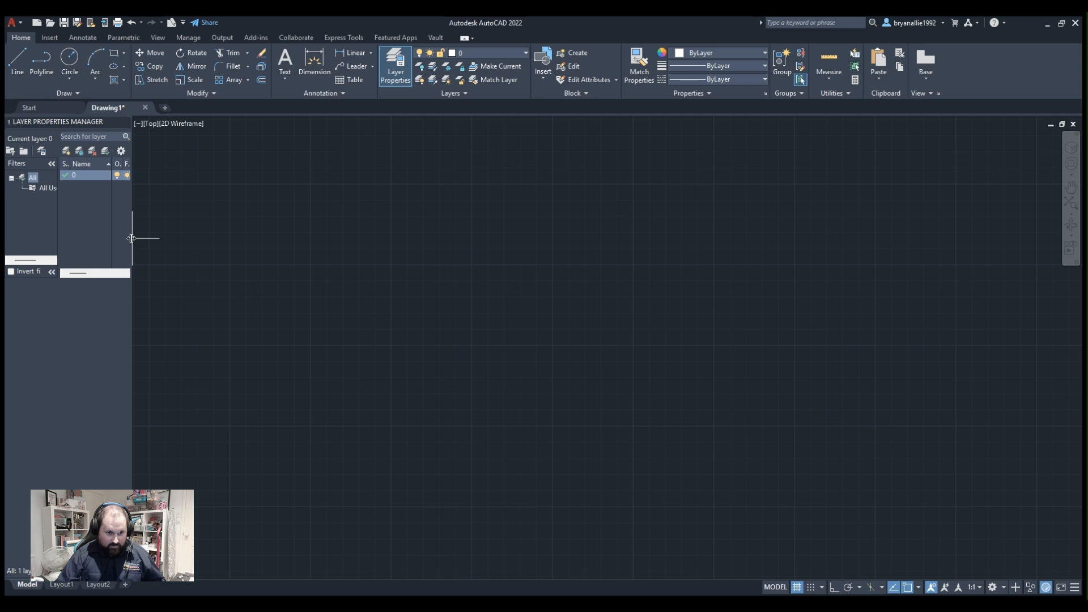
drag(131, 238, 290, 248)
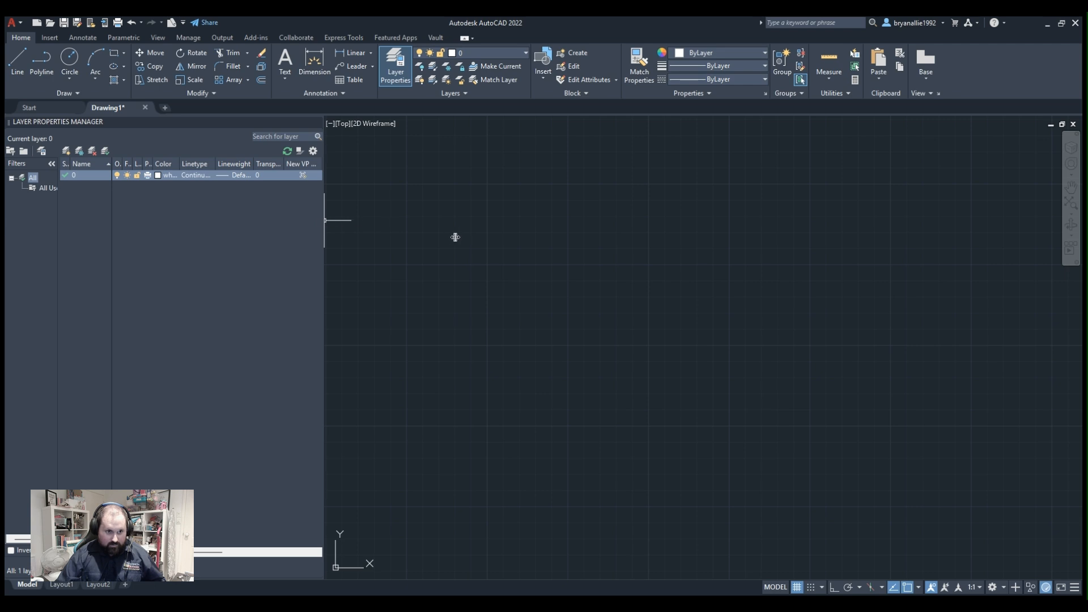
drag(460, 237, 483, 248)
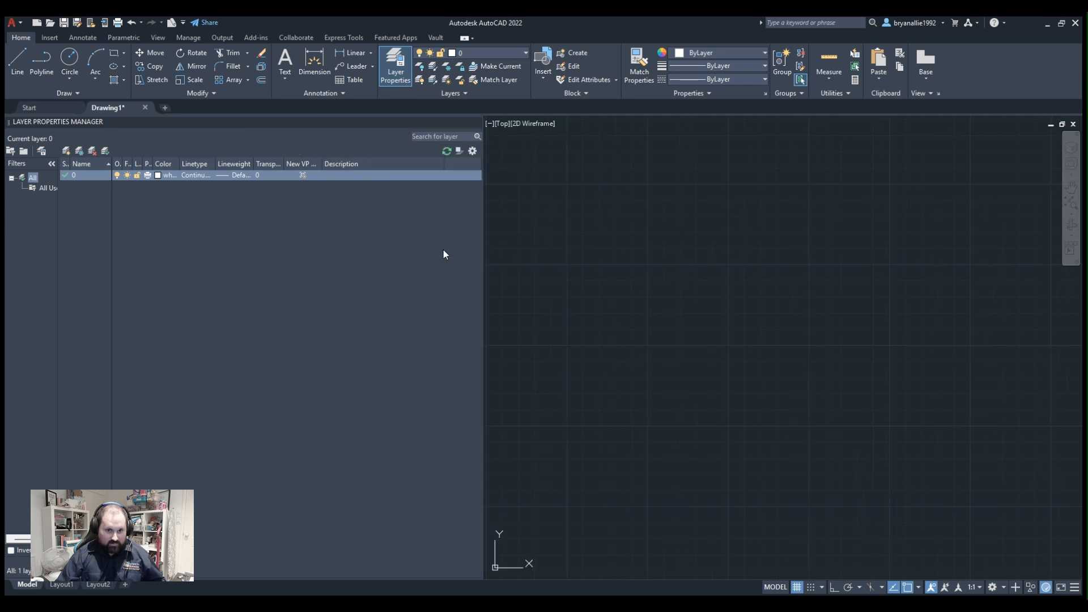
Create a new layer named OUTLINE.
click(67, 151)
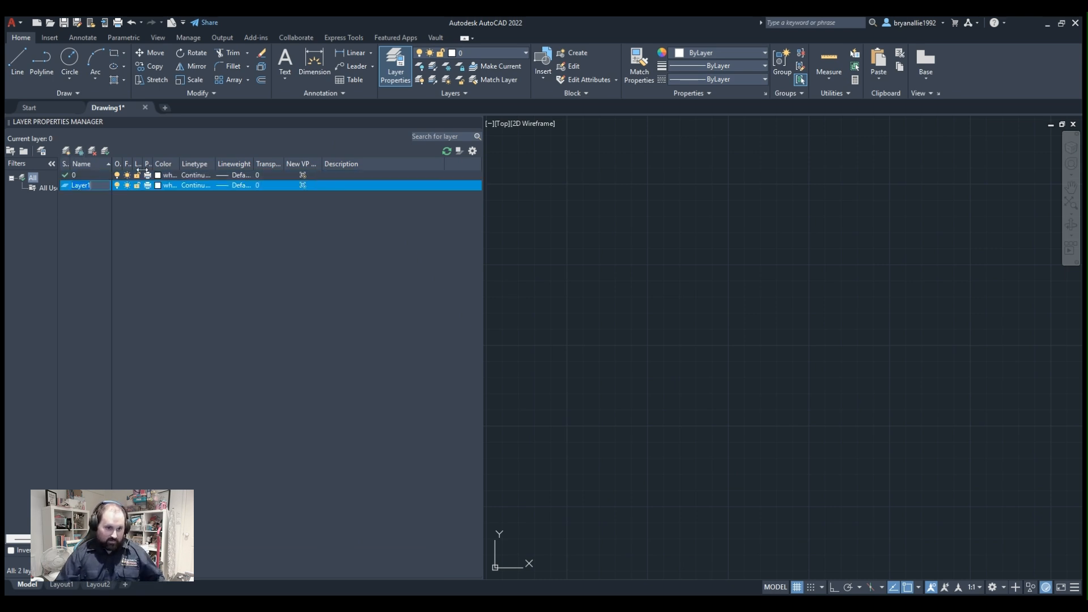
text(ou)
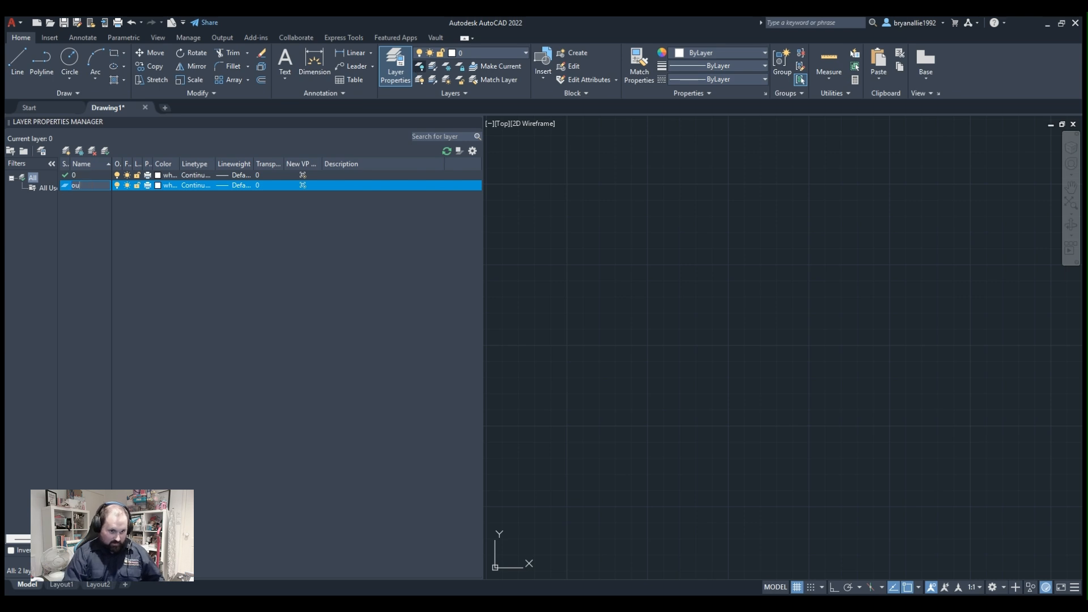
text(tOUT)
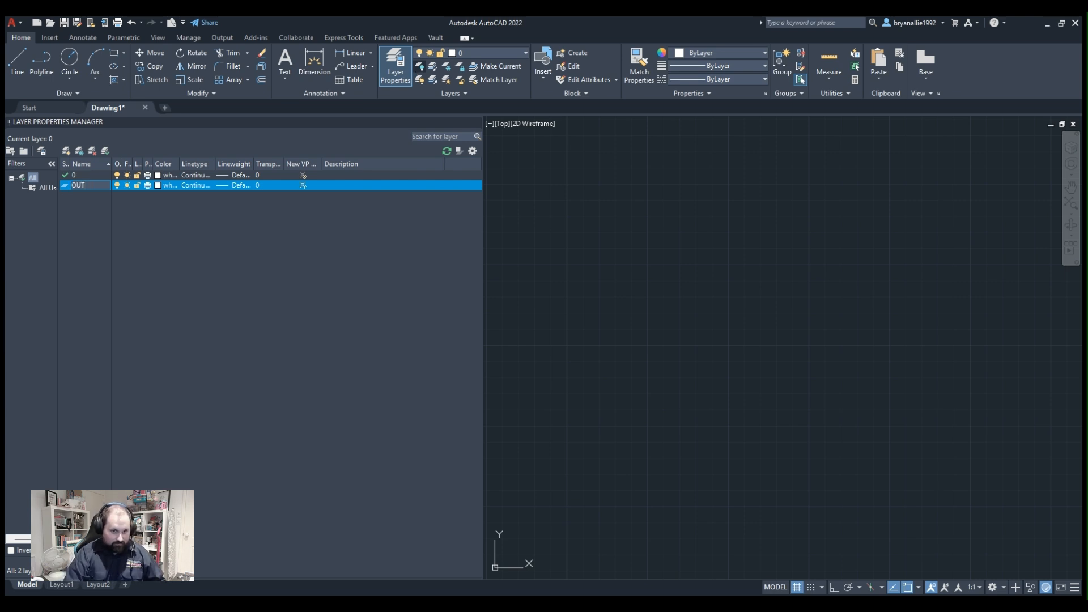
text(LINE)
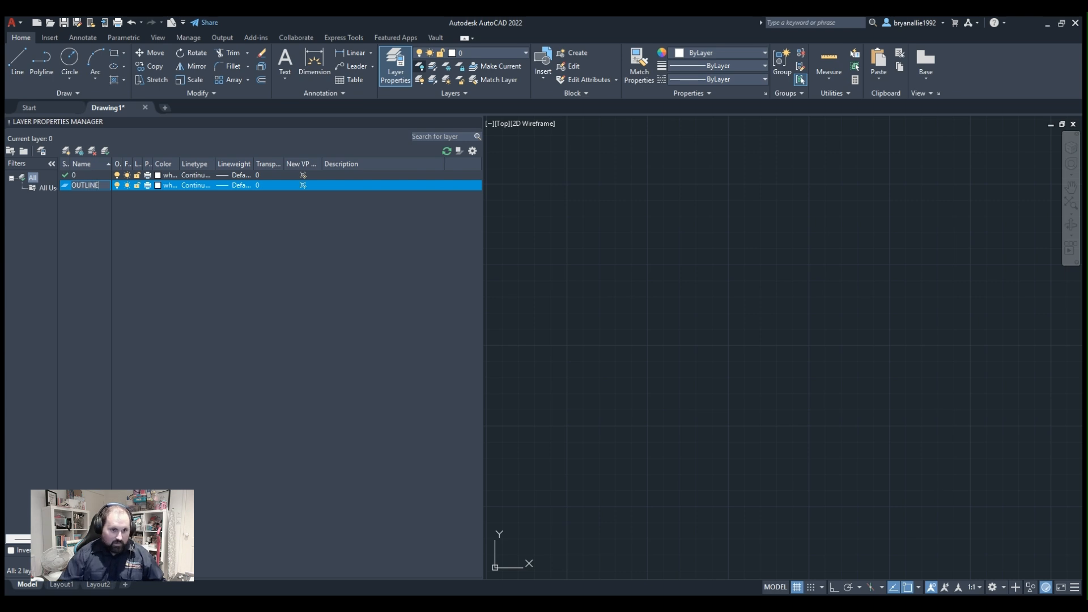
key(Return)
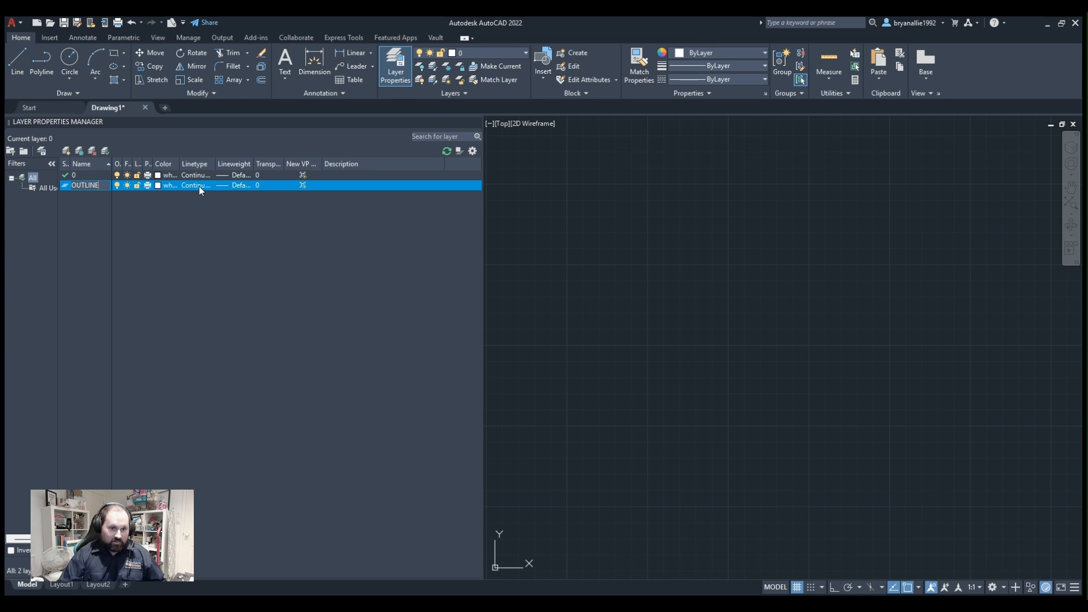
Add a layer named HIDDEN after the OUTLINE layer, and open and dismiss its linetype selection.
click(240, 176)
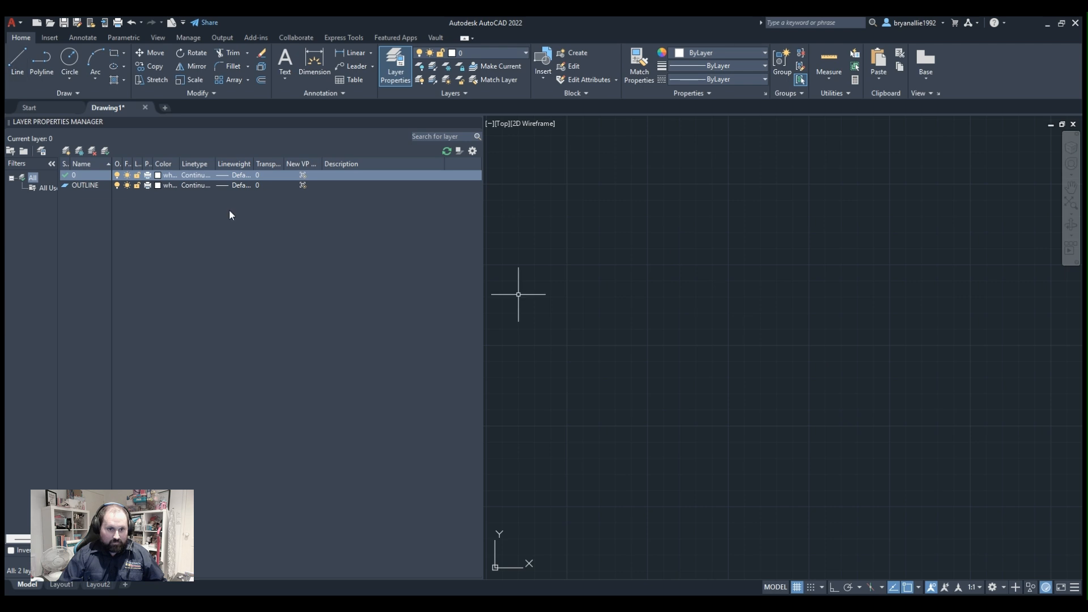
click(231, 186)
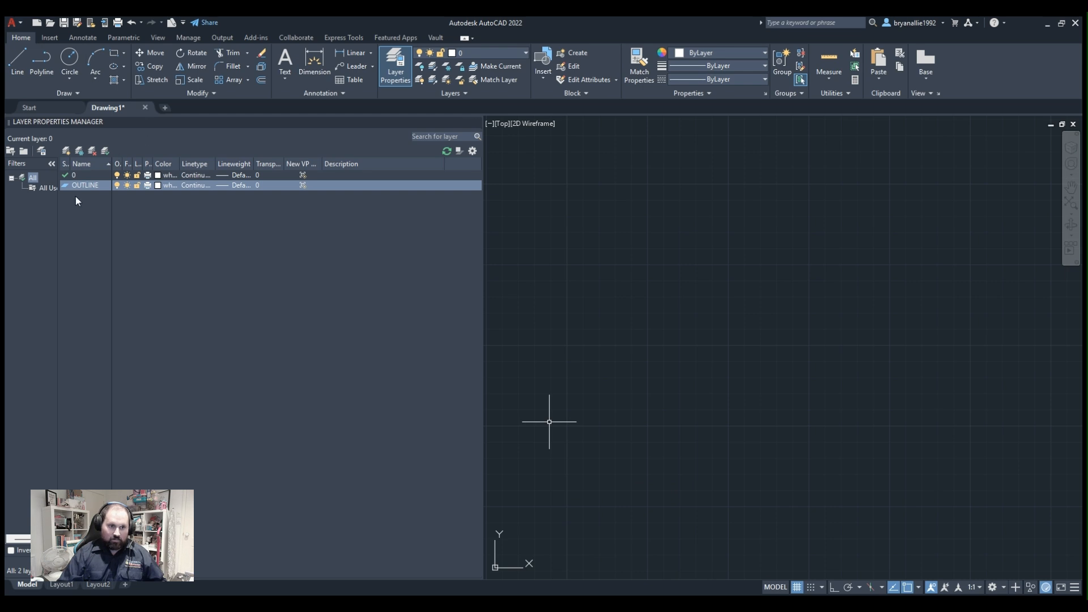
click(66, 150)
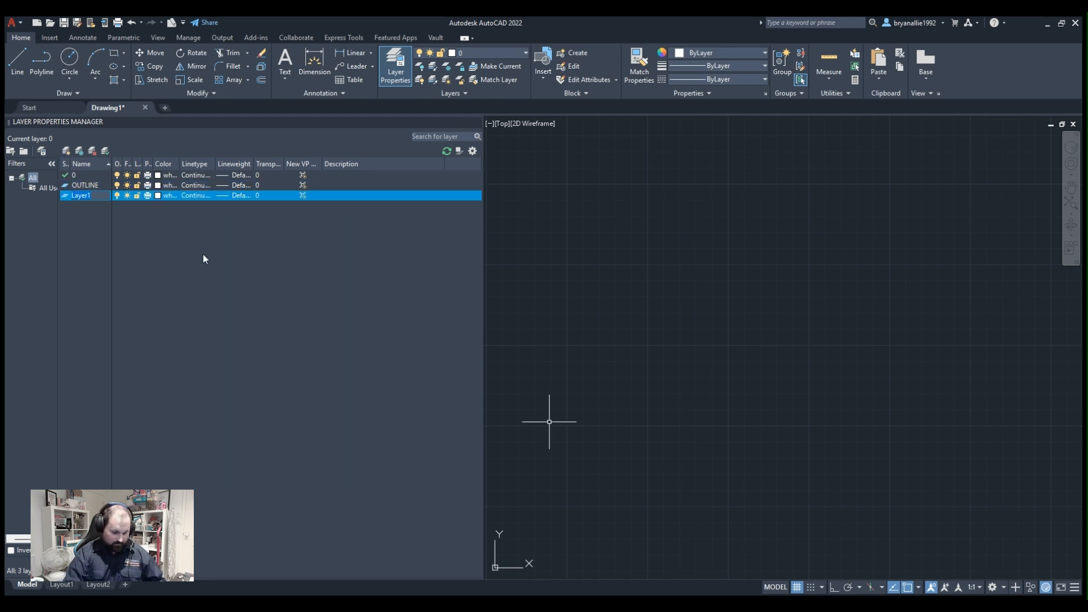
text(HIDDE)
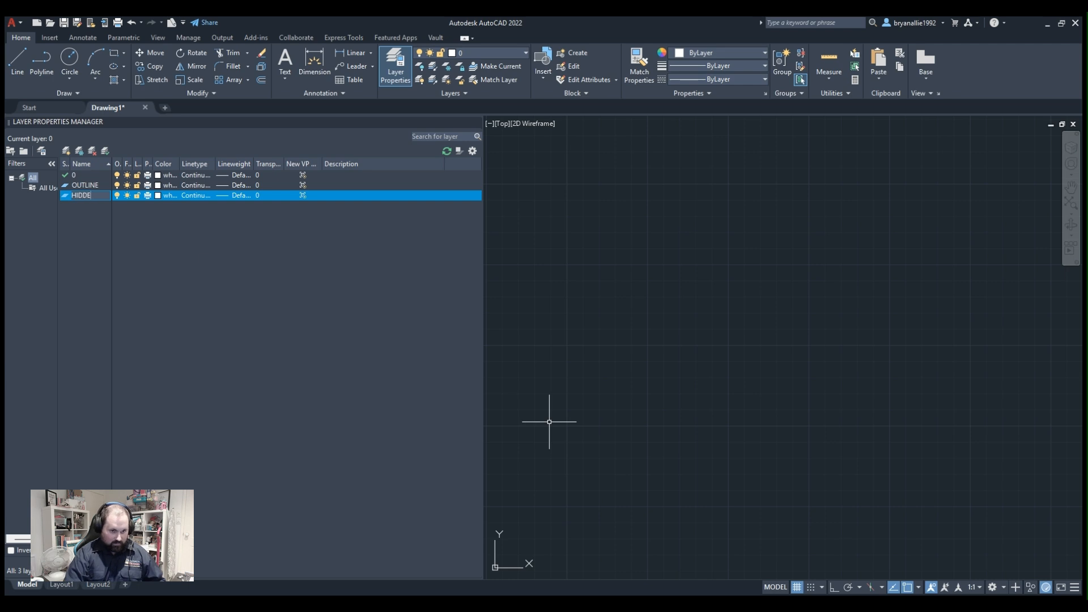
text(N)
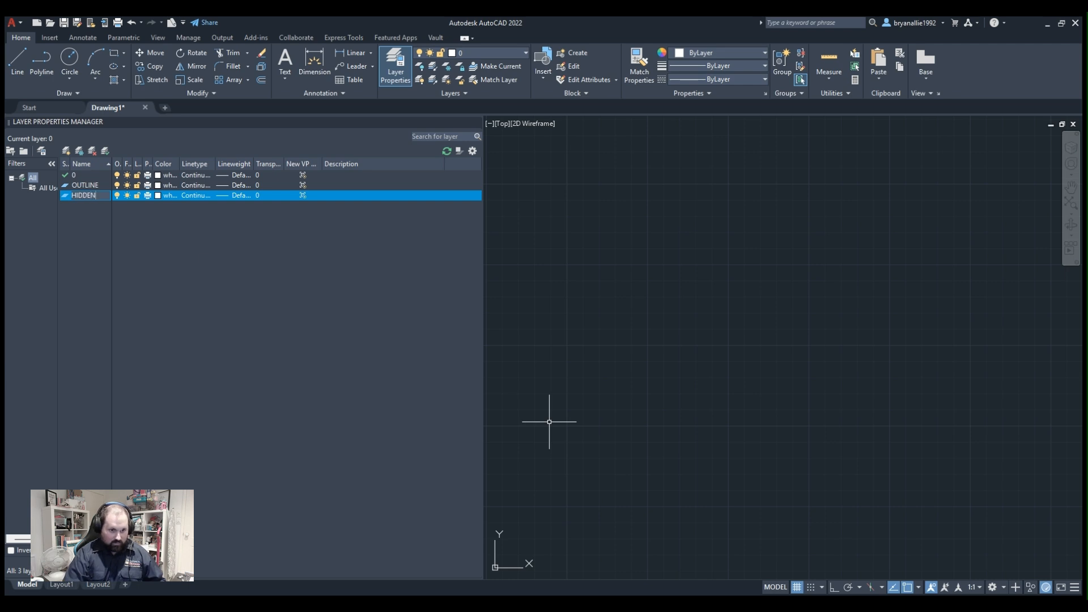
click(189, 196)
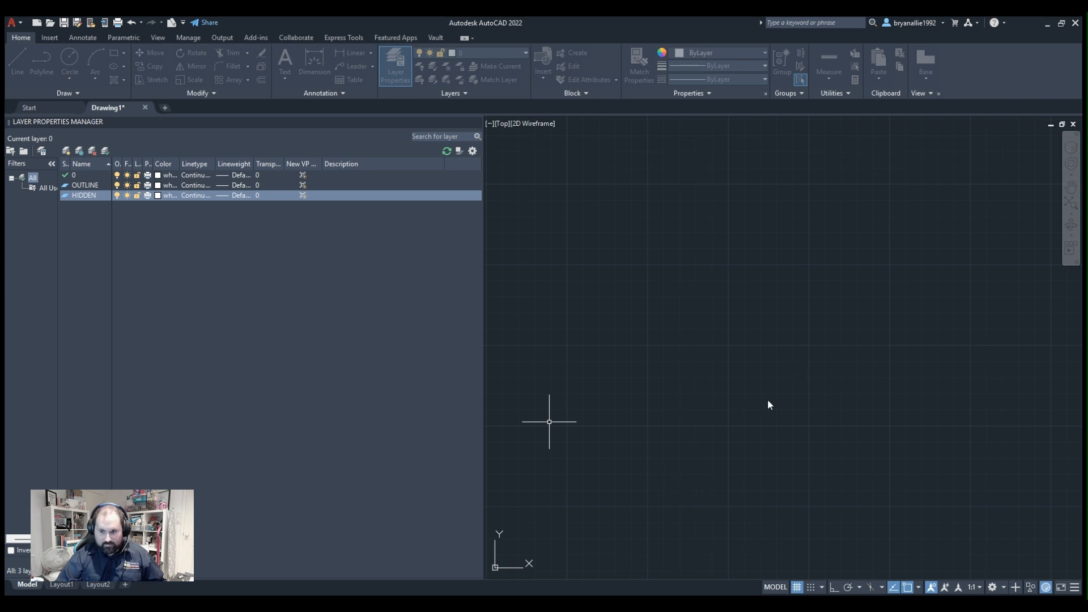
click(646, 469)
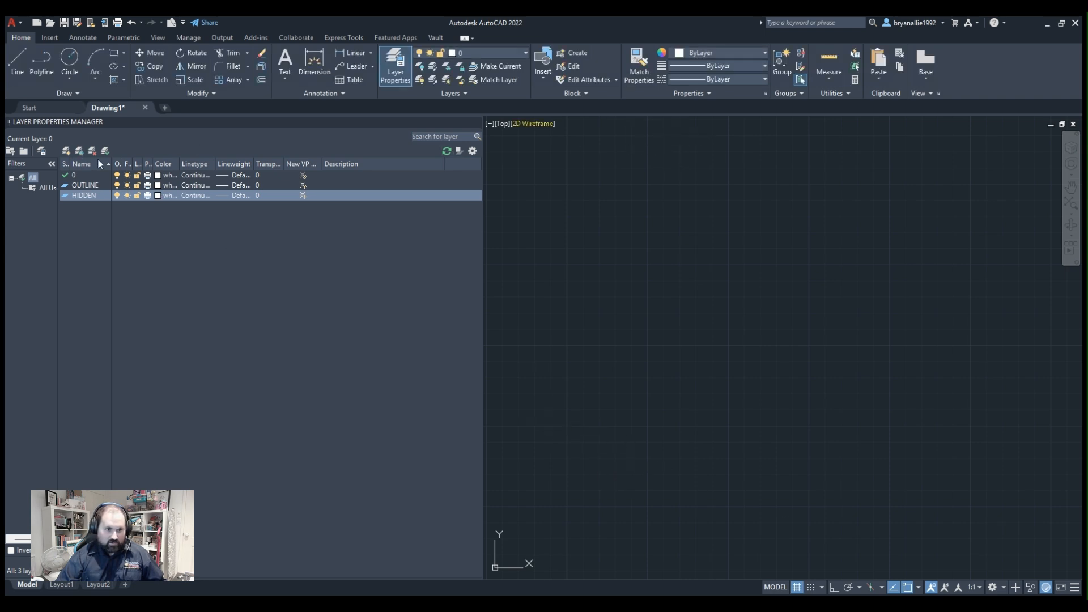
Add another new layer named CENTRE after the HIDDEN layer.
click(65, 153)
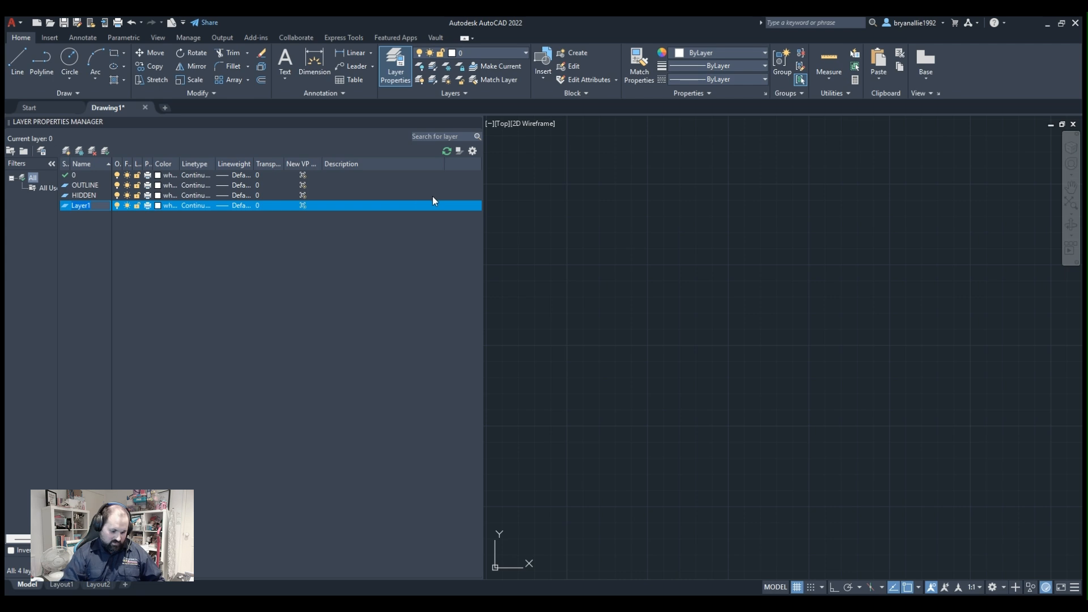
text(CENTRE)
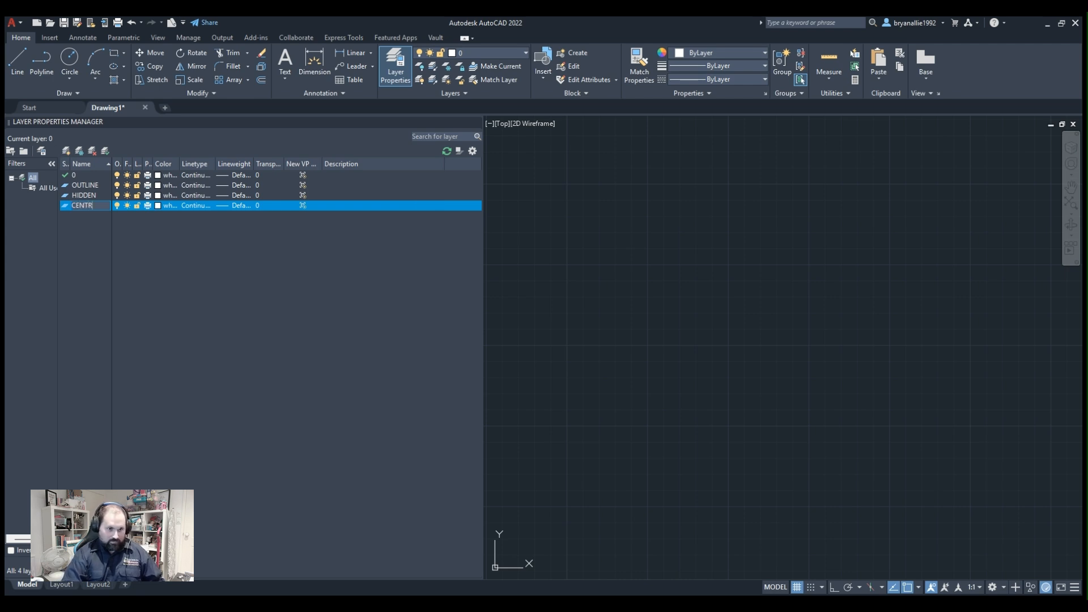
Examine the lineweight choices for the CENTRE layer and close them without picking another one.
click(220, 207)
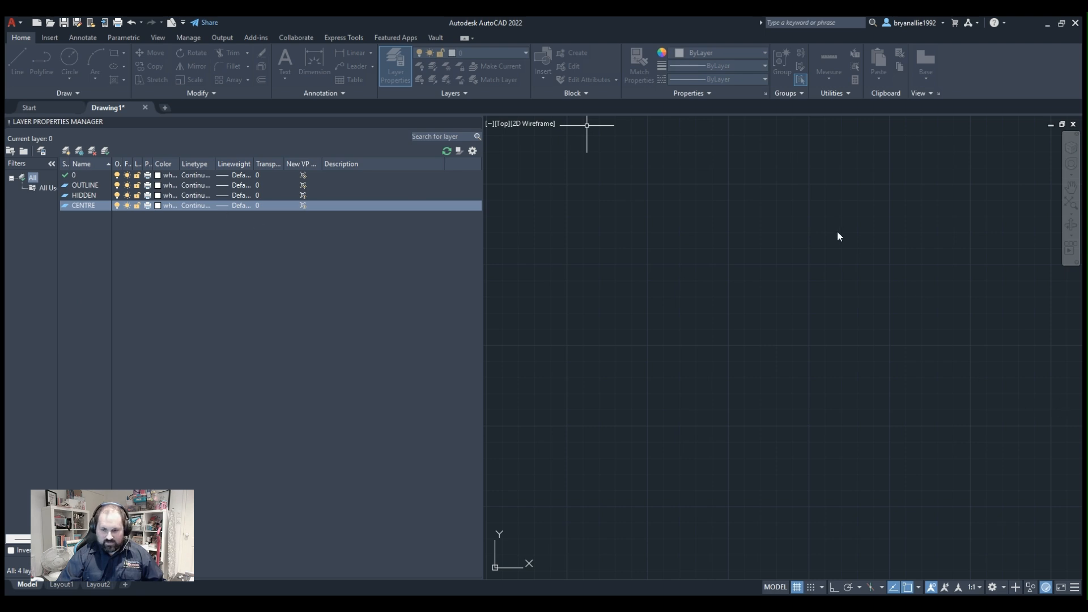
click(675, 493)
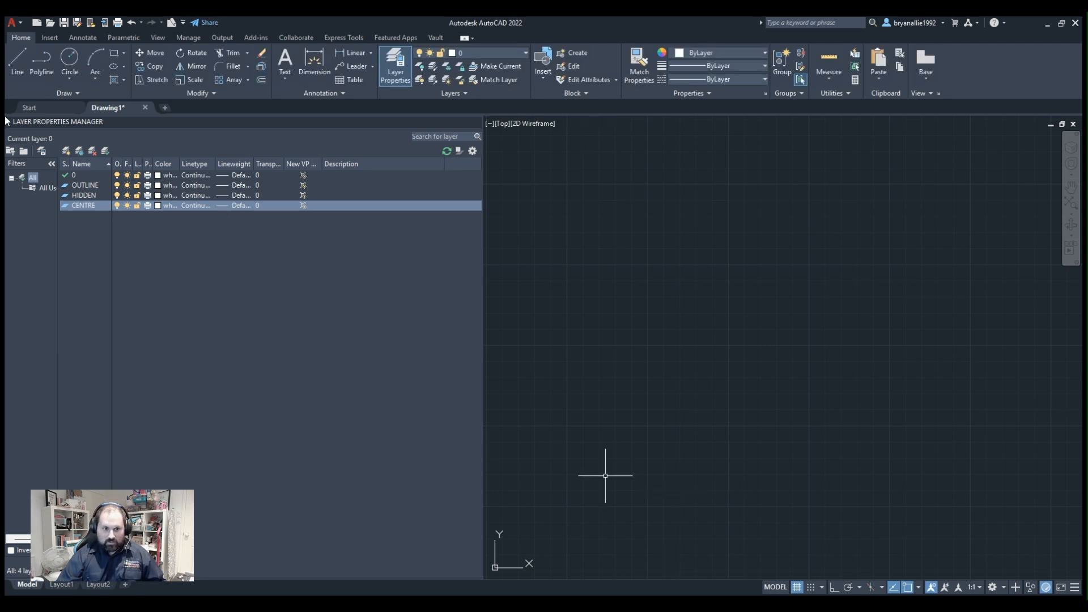
click(223, 208)
click(223, 206)
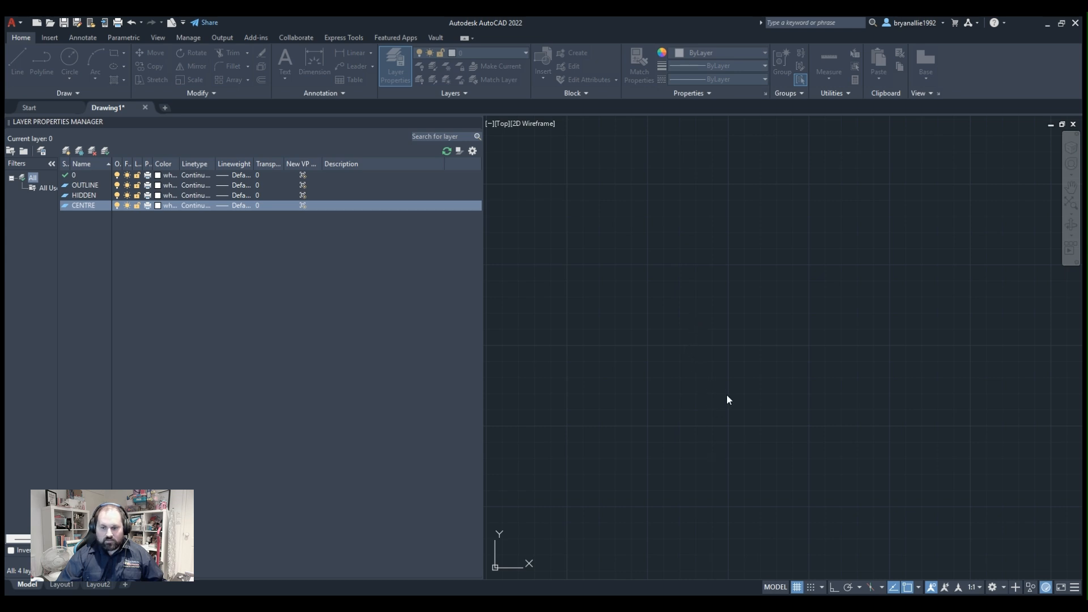
click(648, 494)
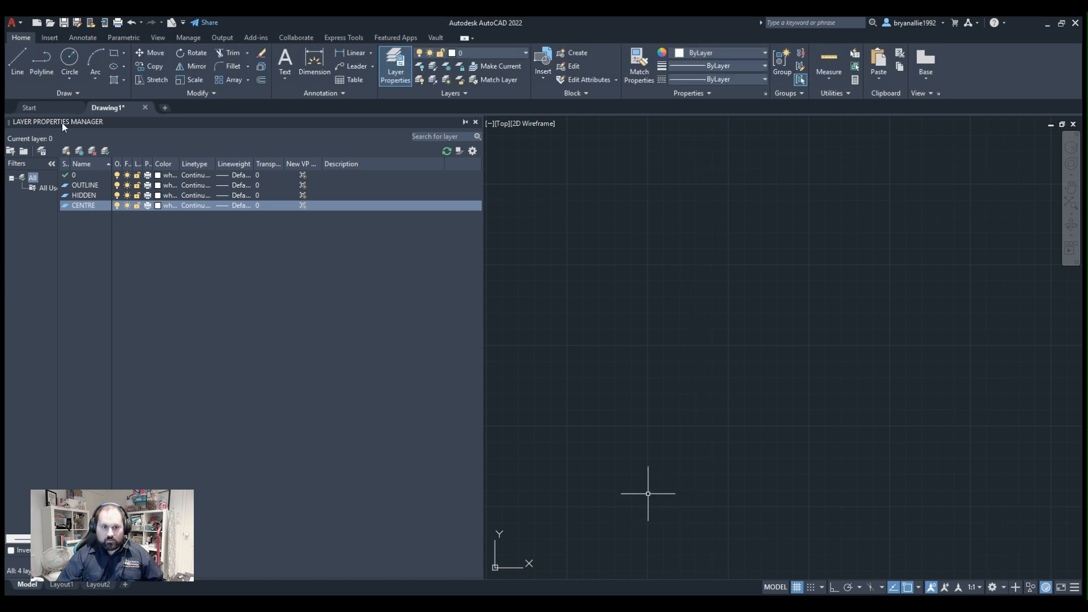
Assign the CENTER linetype to the CENTRE layer.
click(221, 208)
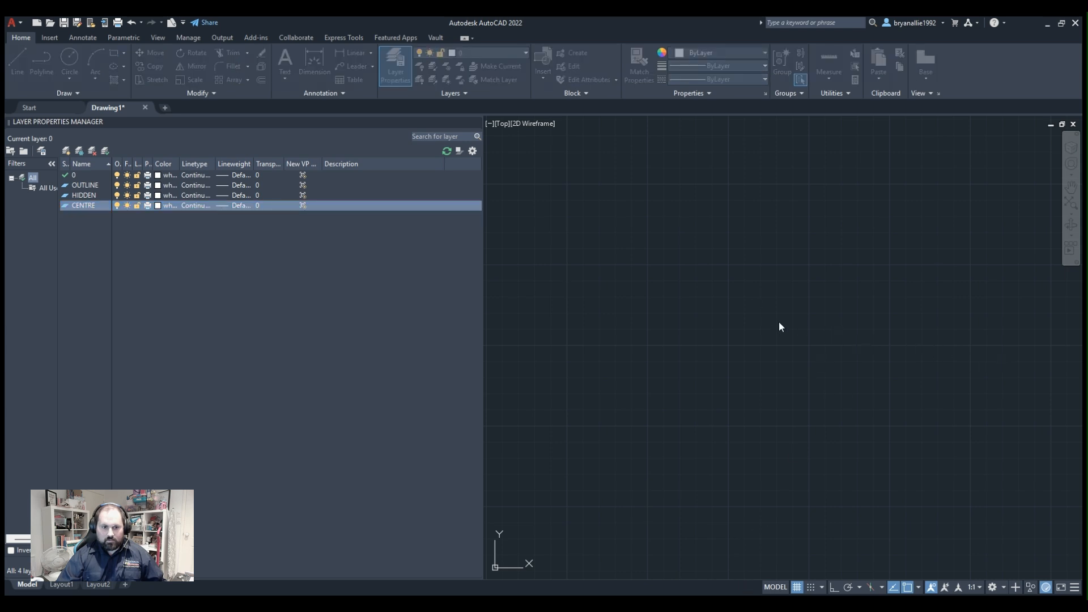
click(189, 204)
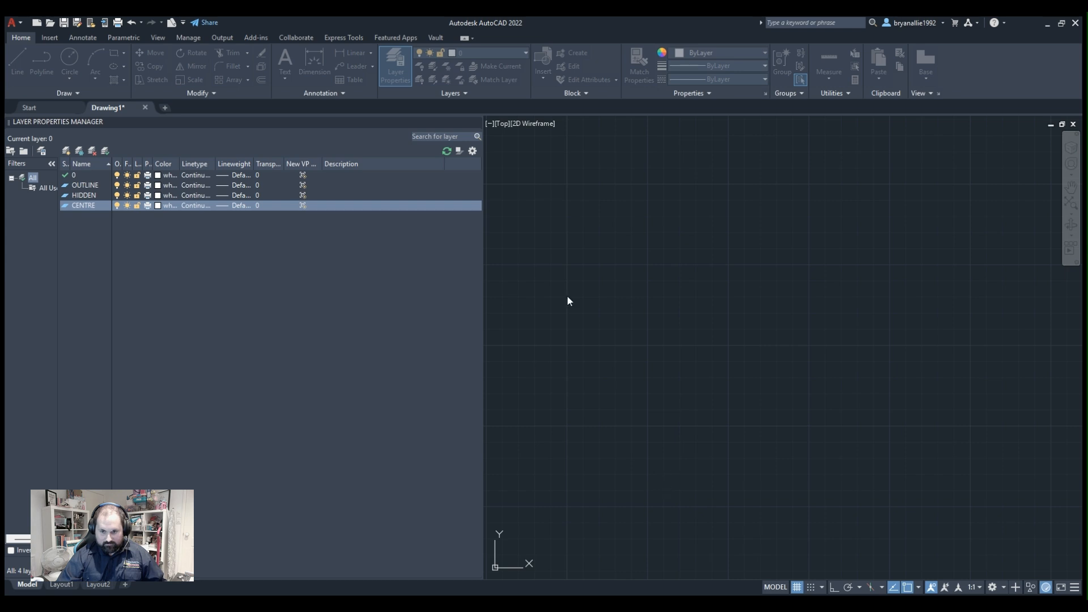
click(639, 474)
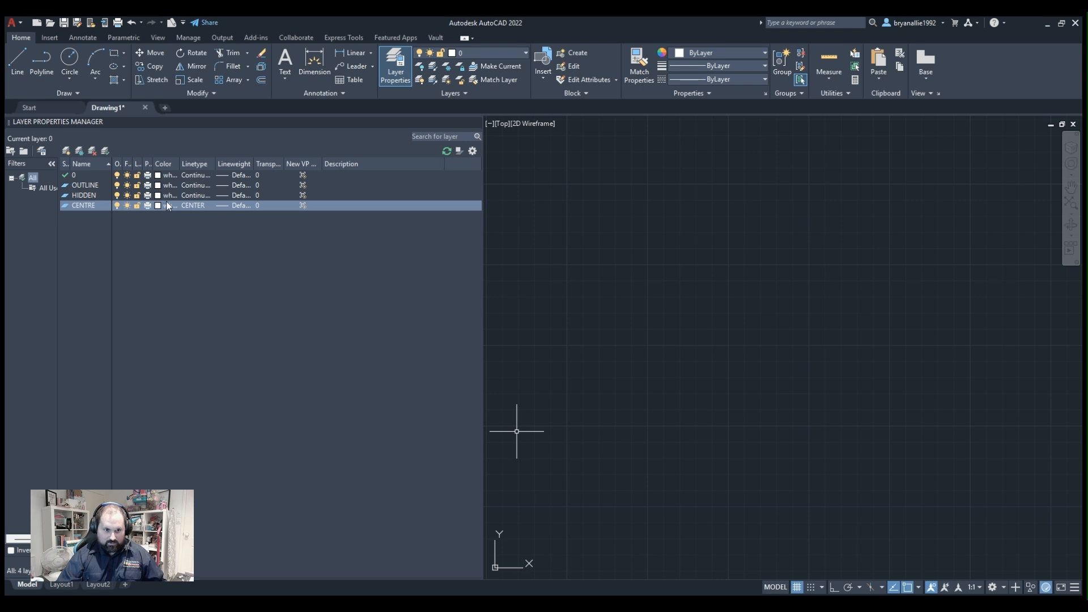
Assign the HIDDEN linetype to the HIDDEN layer and close the layer manager.
click(185, 196)
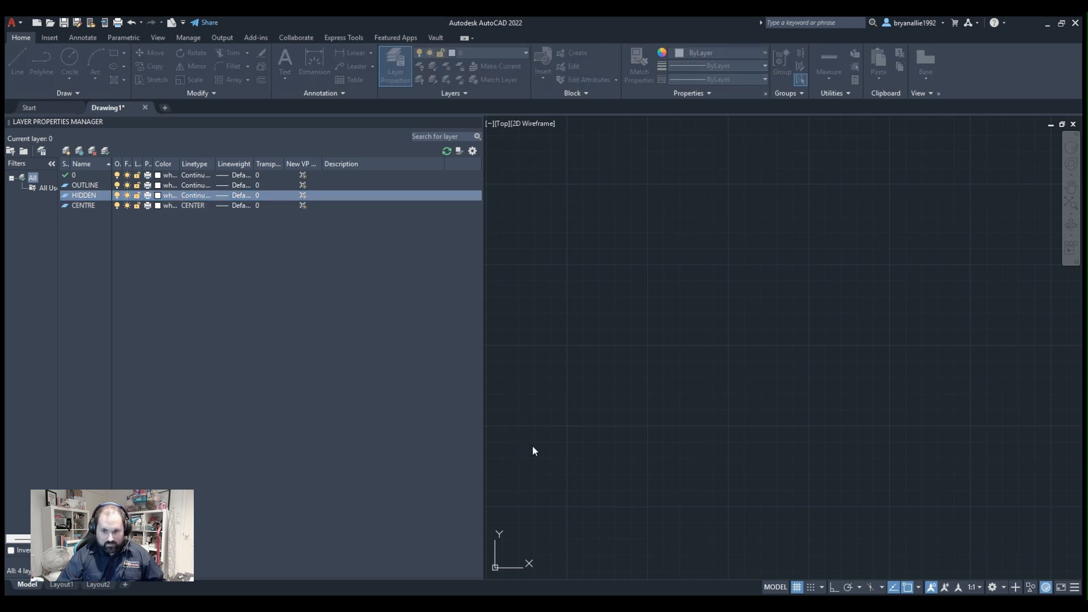
click(642, 474)
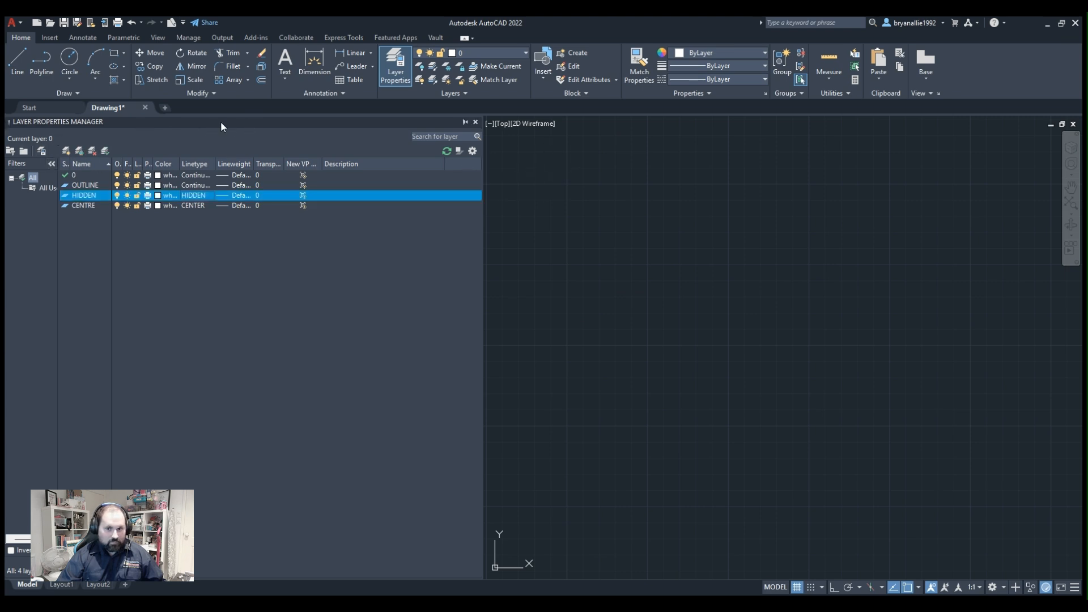
click(475, 122)
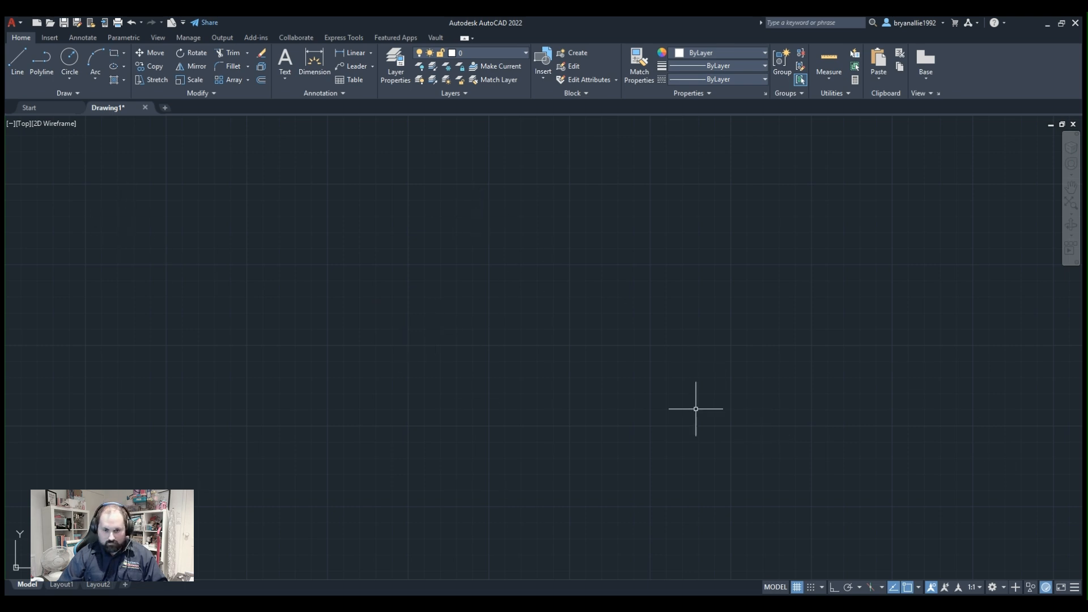
Draw a single horizontal polyline segment as the base of the profile, with Ortho mode turned on.
scroll(714, 423, down, 2)
scroll(666, 408, up, 2)
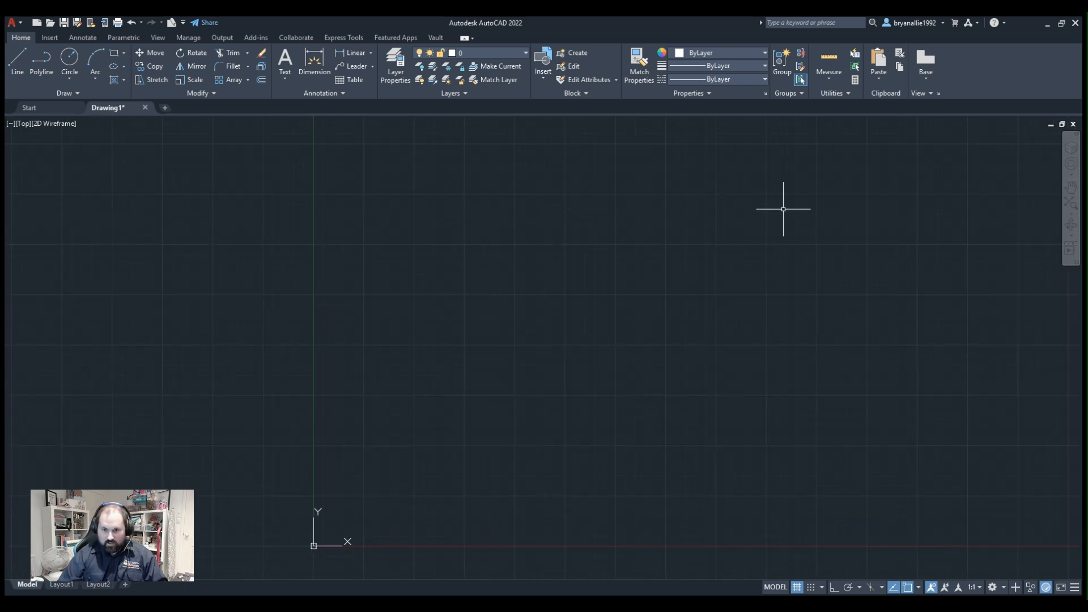
scroll(789, 215, up, 2)
middle_drag(761, 222, 687, 236)
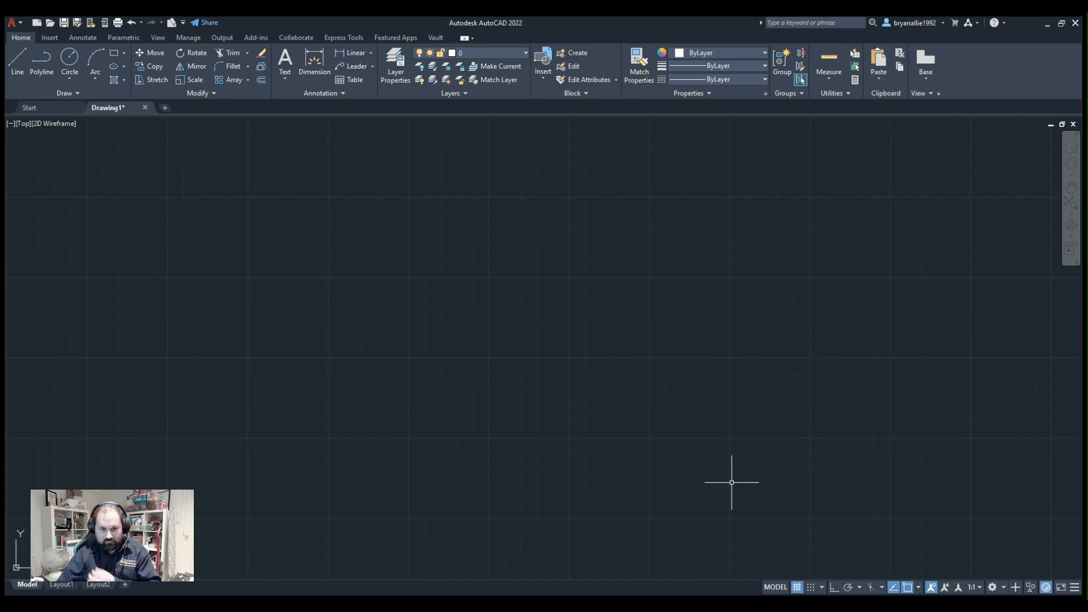
click(33, 68)
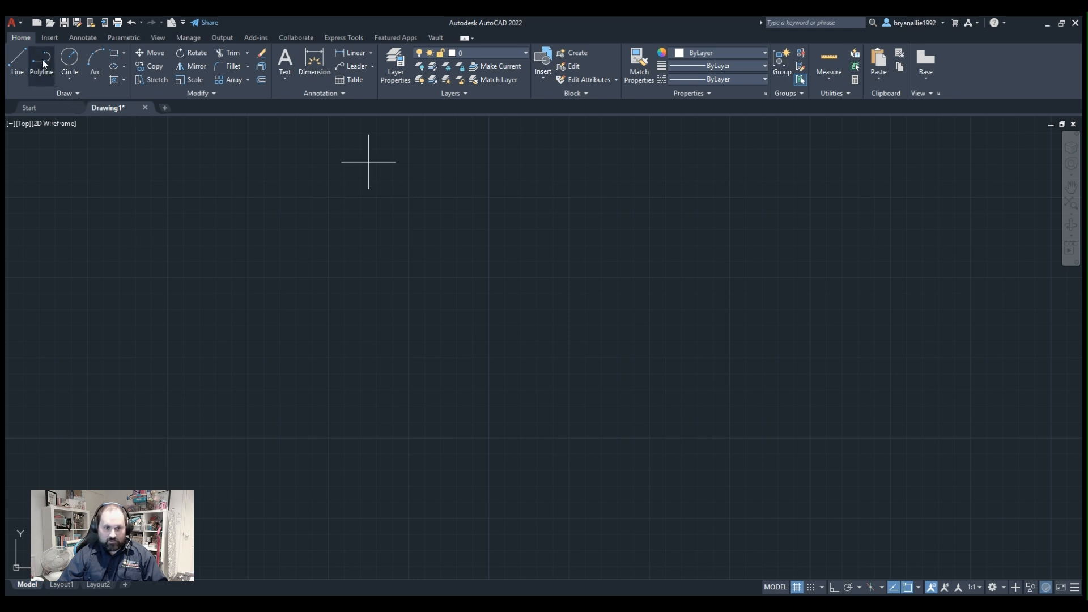
click(296, 346)
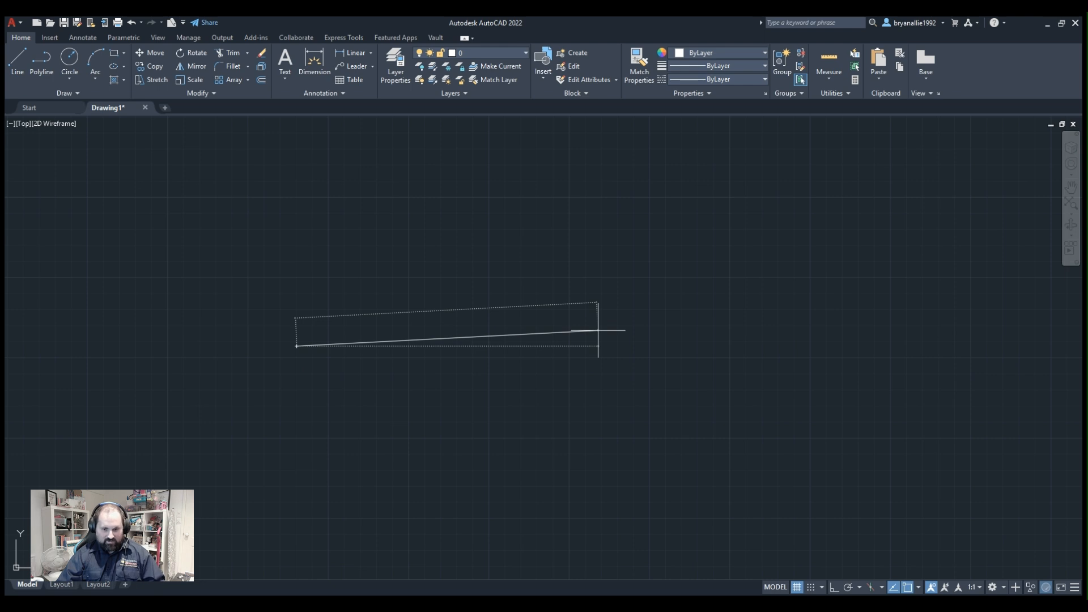
key(F8)
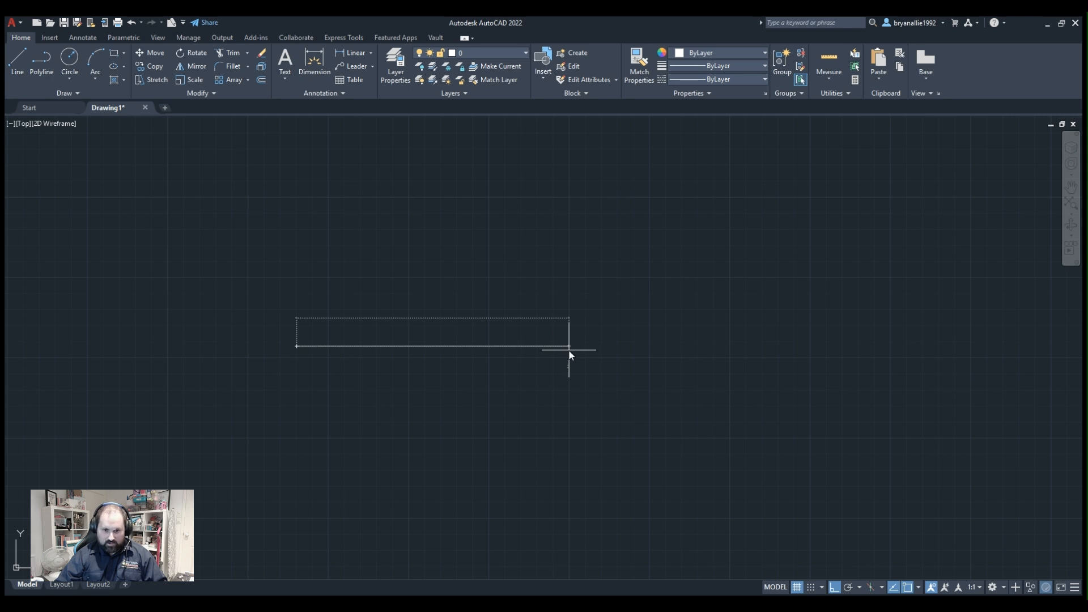
key(Return)
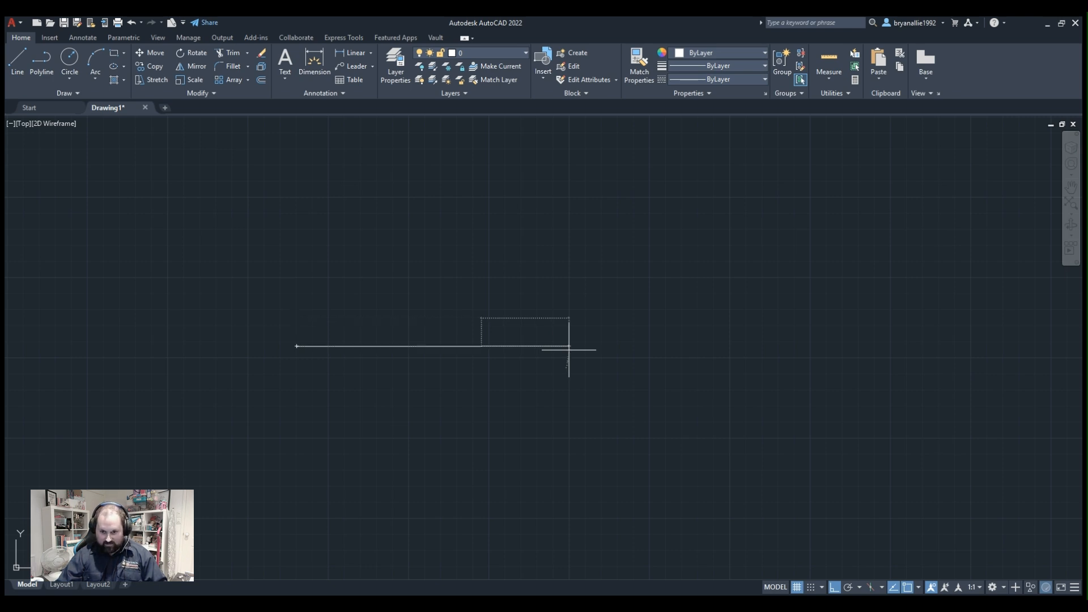
key(Escape)
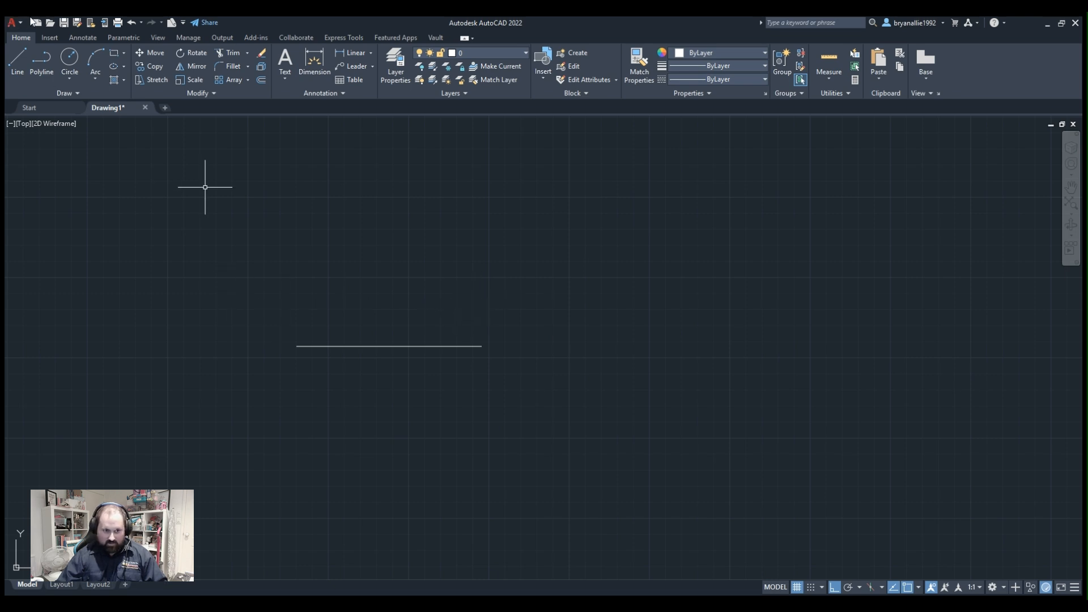
Draw a short vertical polyline upward from the left end of the horizontal base line.
click(46, 55)
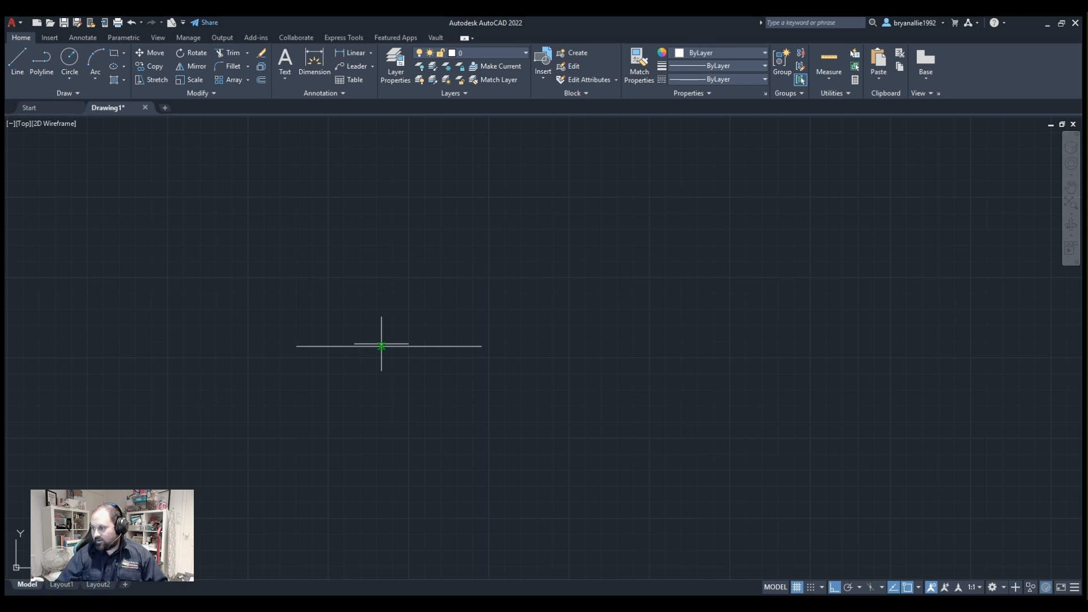
click(297, 346)
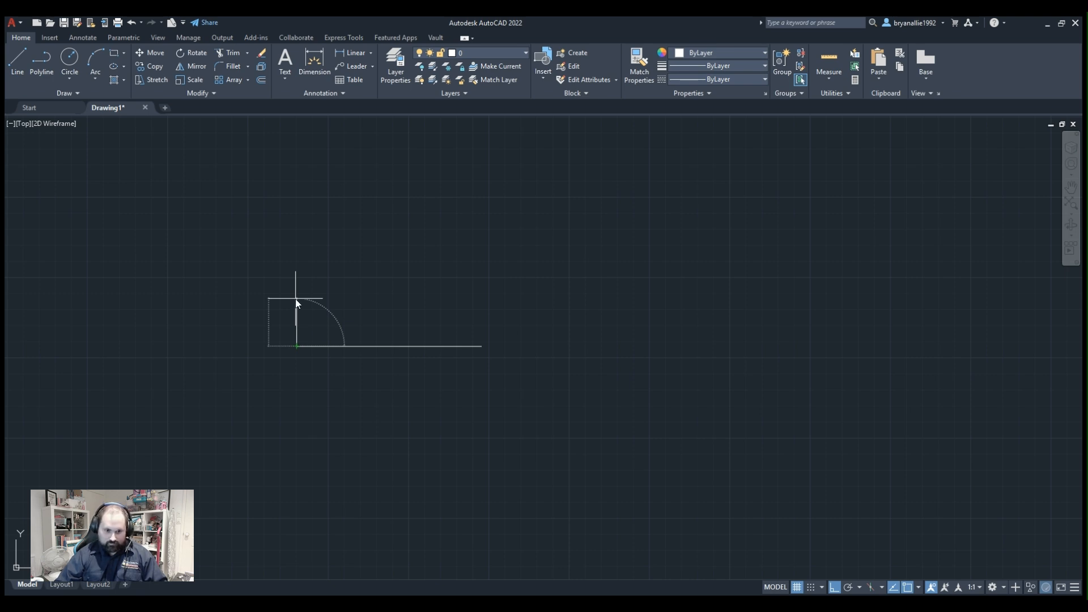
key(Return)
key(Escape)
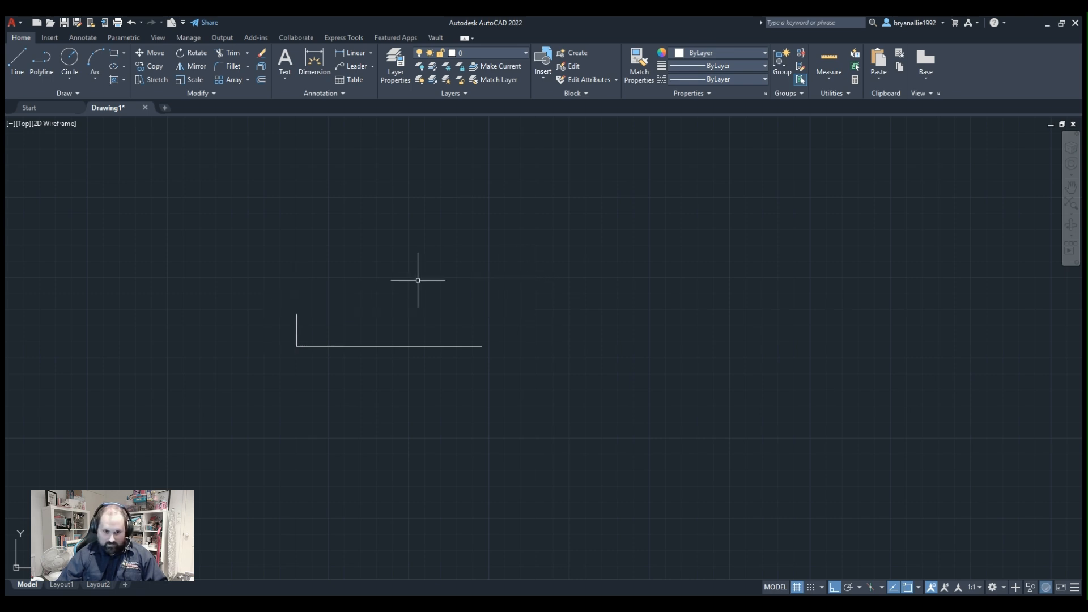
Draw a matching vertical line upward from the right end of the base line, as tall as the left one.
scroll(526, 399, up, 4)
middle_drag(379, 311, 851, 462)
middle_drag(876, 350, 442, 365)
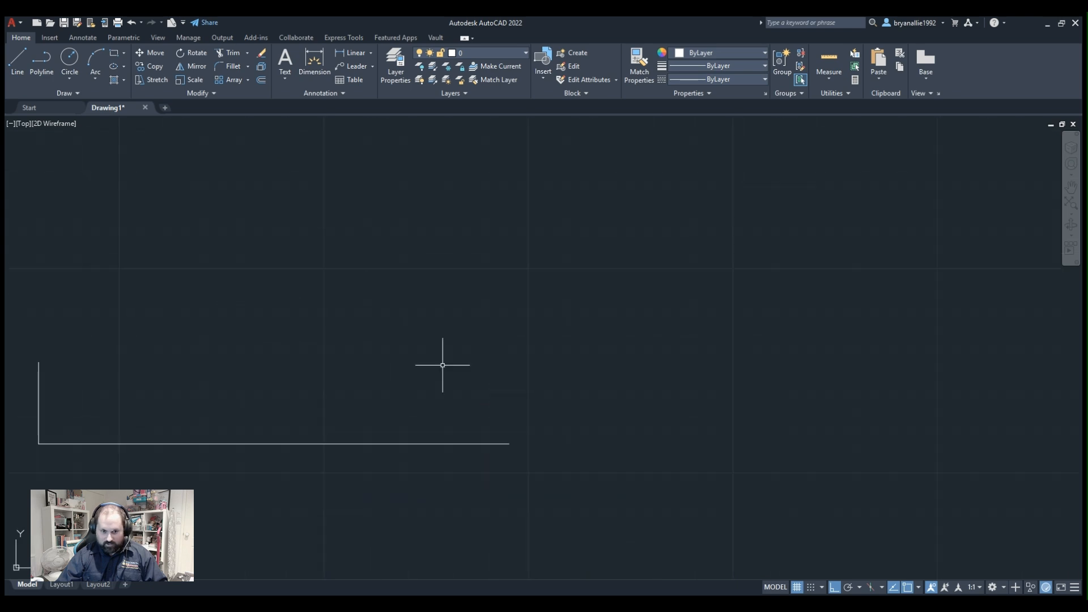
scroll(581, 332, down, 1)
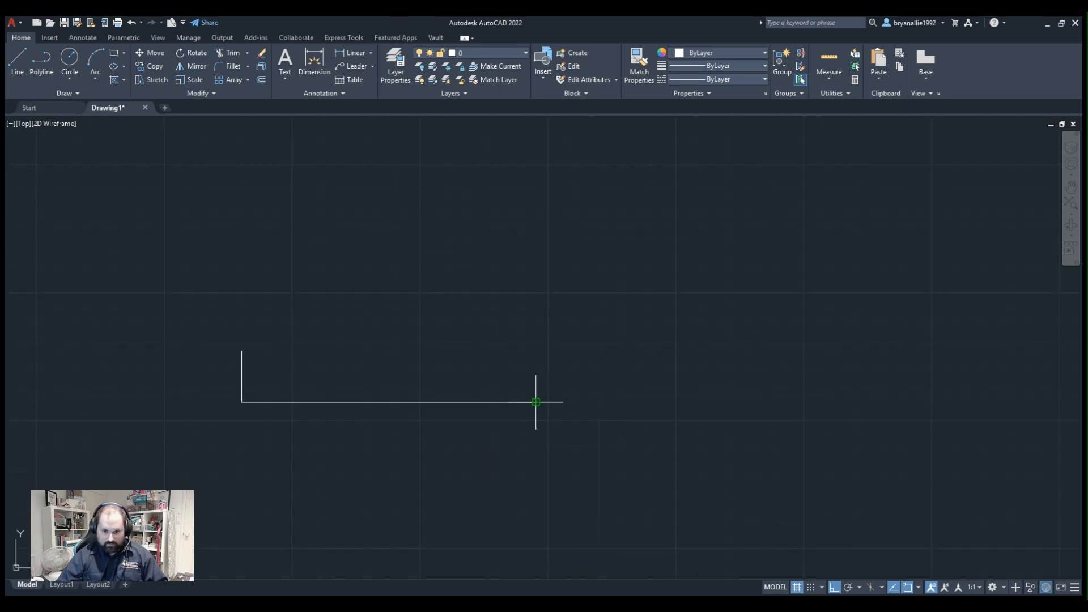
click(535, 401)
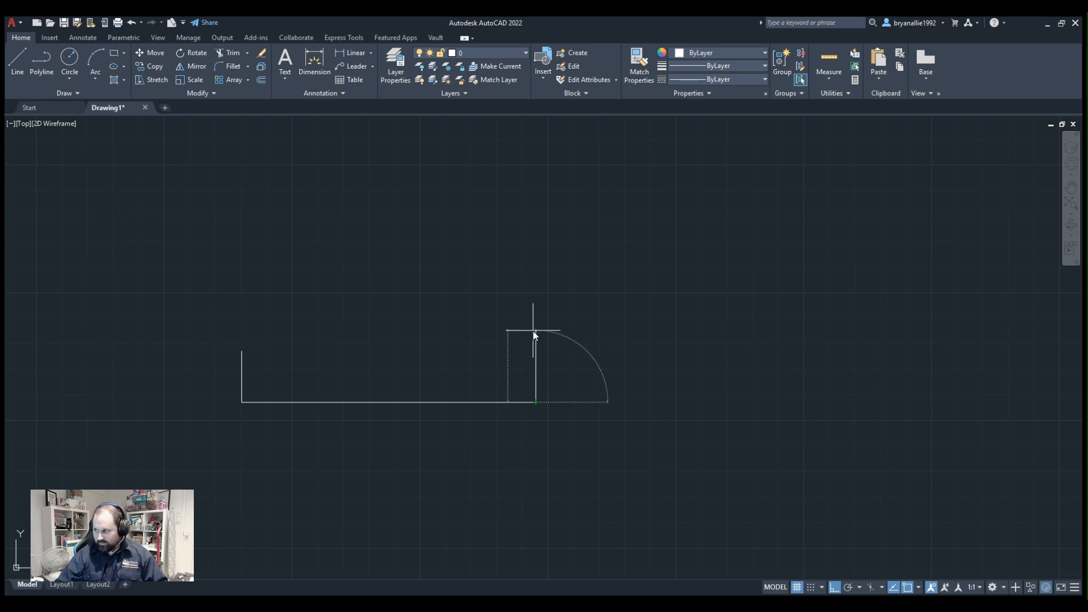
key(Return)
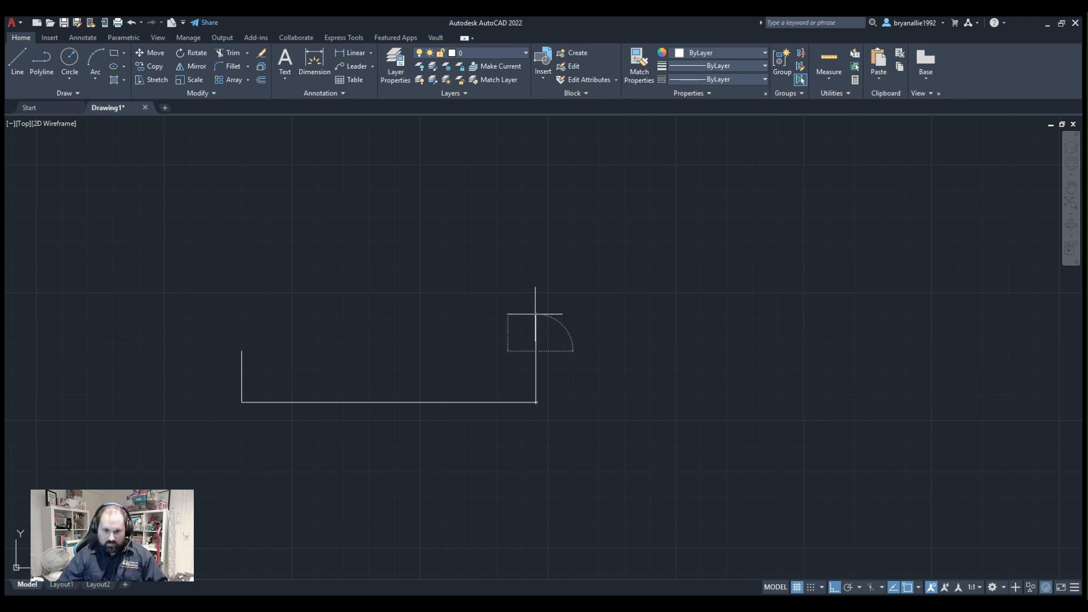
key(Escape)
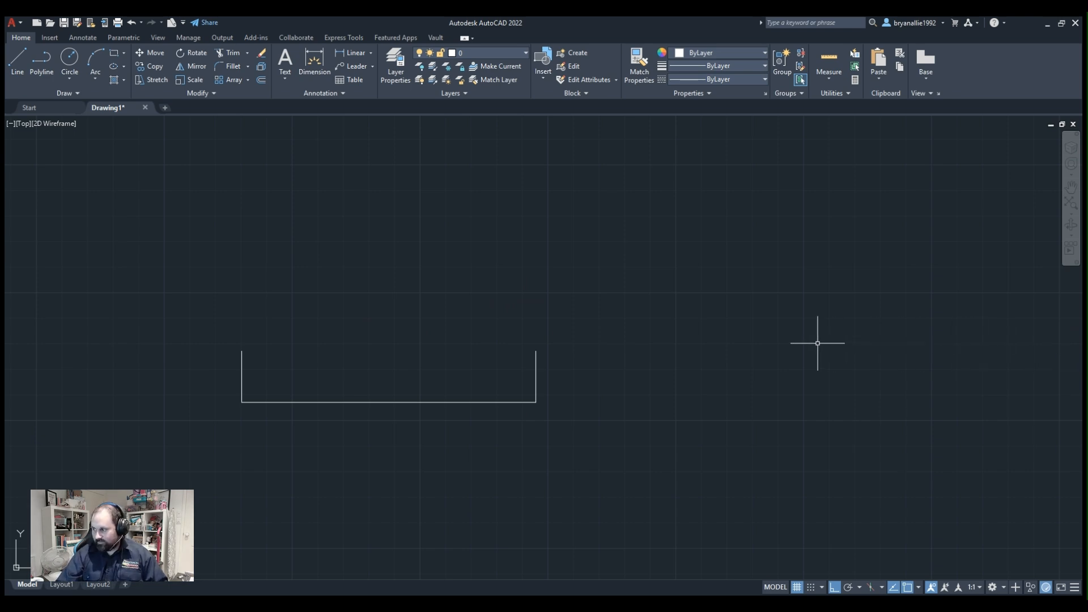
Turn on polar tracking and draw a sloped line from the top of the left vertical to above the base's middle.
mouse_move(247, 257)
middle_down()
mouse_move(349, 316)
mouse_move(272, 304)
mouse_move(272, 336)
middle_up()
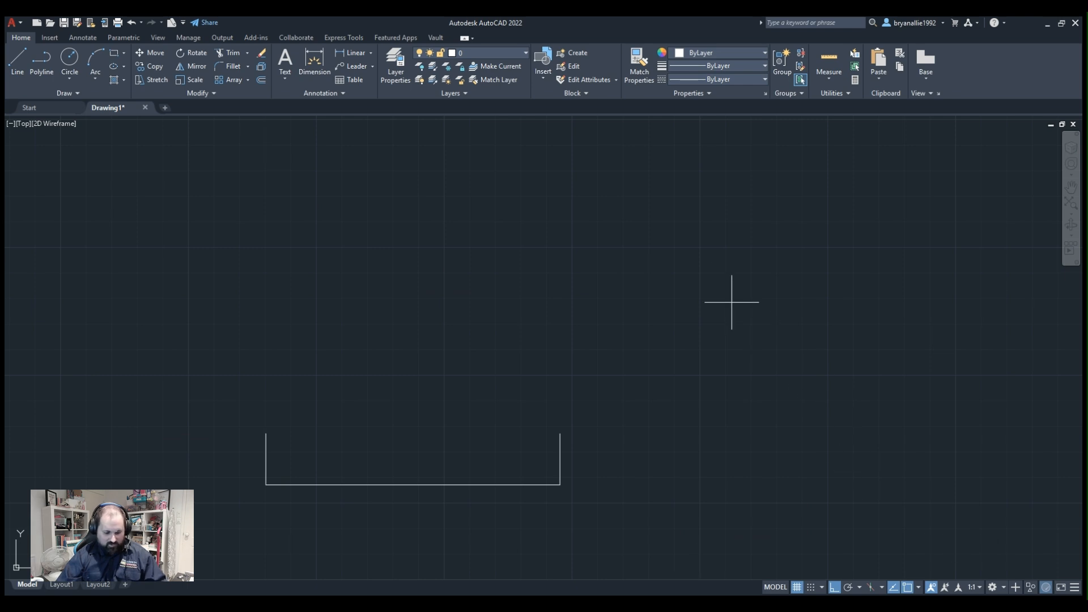
click(839, 588)
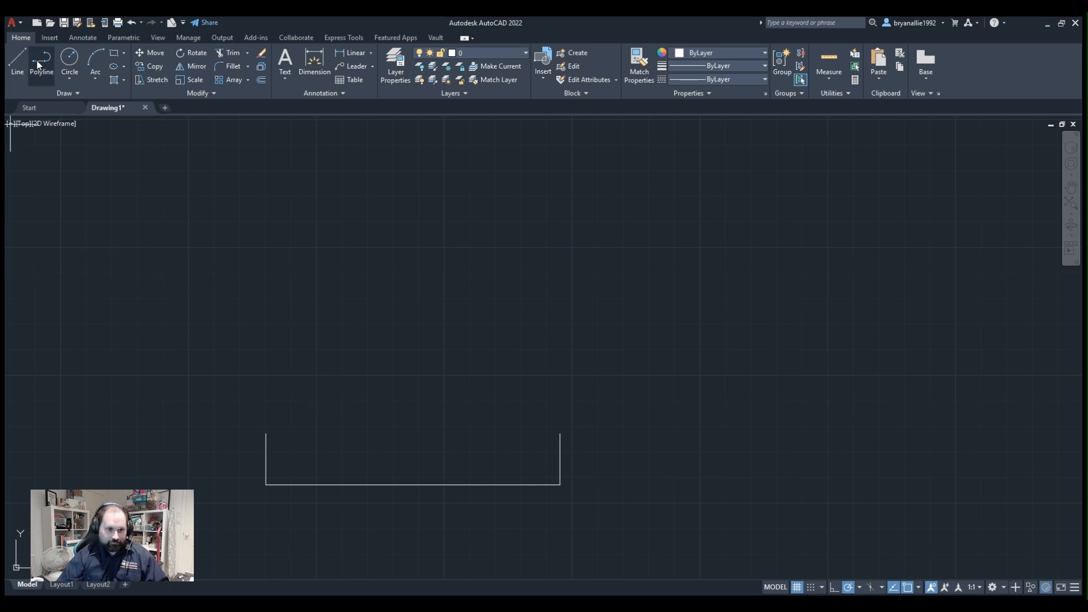
click(266, 434)
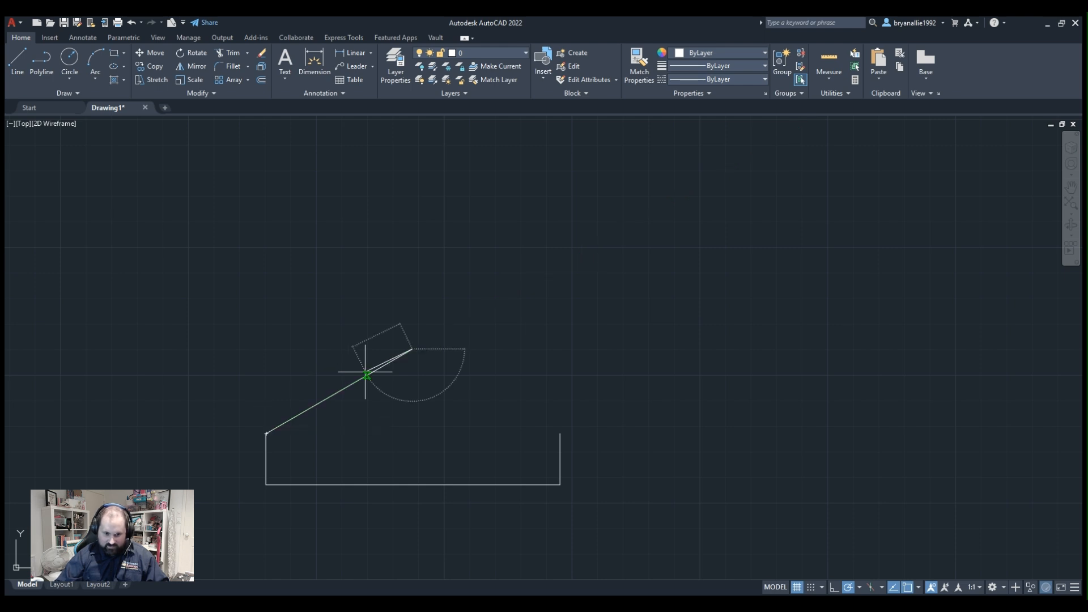
click(413, 349)
key(Escape)
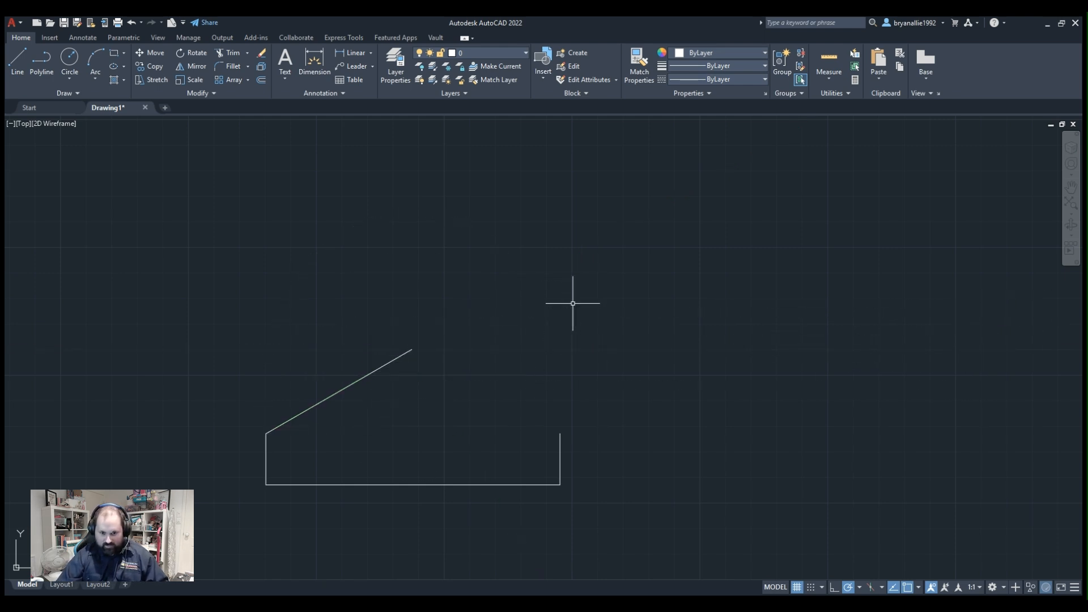
Examine the sloped line and its junction with the left vertical, both up close and within the whole profile.
middle_drag(282, 433, 398, 427)
scroll(392, 397, down, 1)
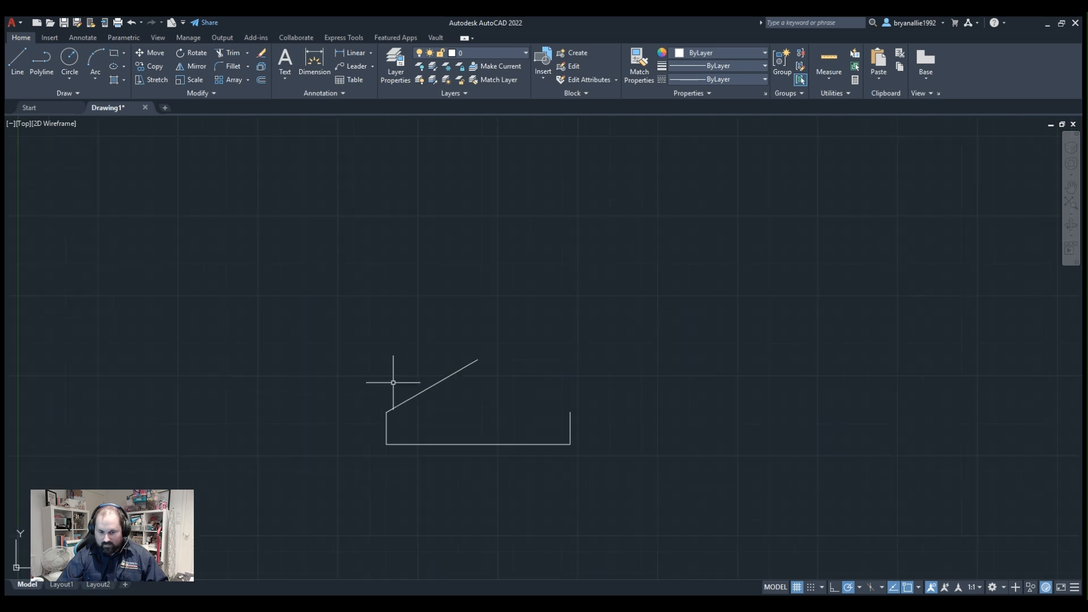
scroll(476, 376, up, 4)
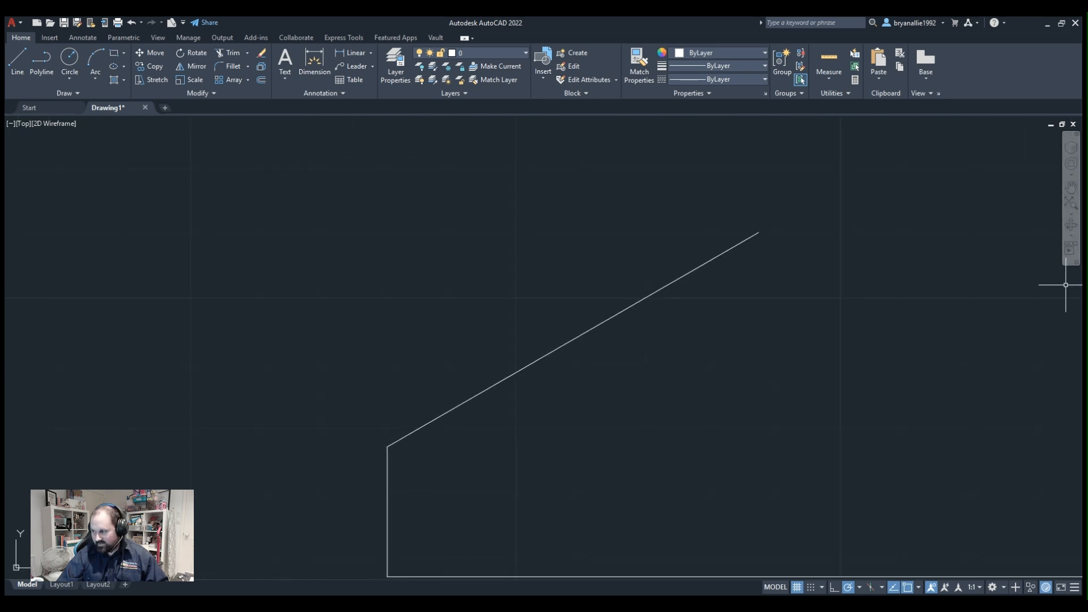
middle_drag(650, 334, 655, 314)
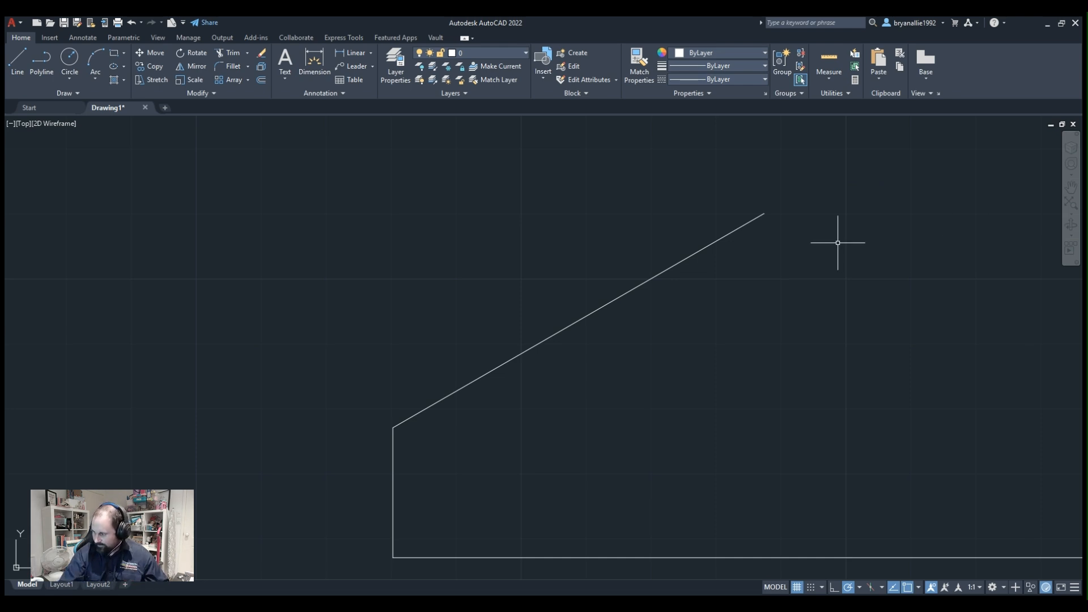
mouse_move(870, 374)
middle_down()
mouse_move(4, 251)
mouse_move(573, 304)
middle_up()
scroll(711, 244, up, 2)
scroll(453, 305, up, 1)
scroll(533, 346, down, 4)
mouse_move(513, 337)
middle_down()
mouse_move(530, 349)
mouse_move(722, 359)
middle_up()
scroll(617, 357, up, 2)
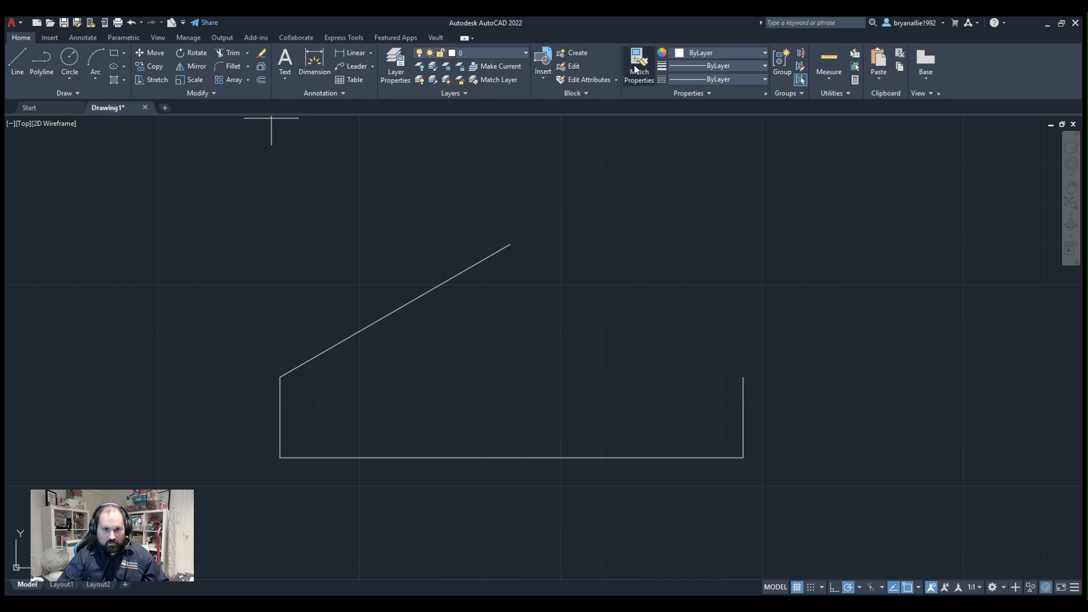
Create a new layer named CONSTRUCTION and set its colour to 90.
click(396, 62)
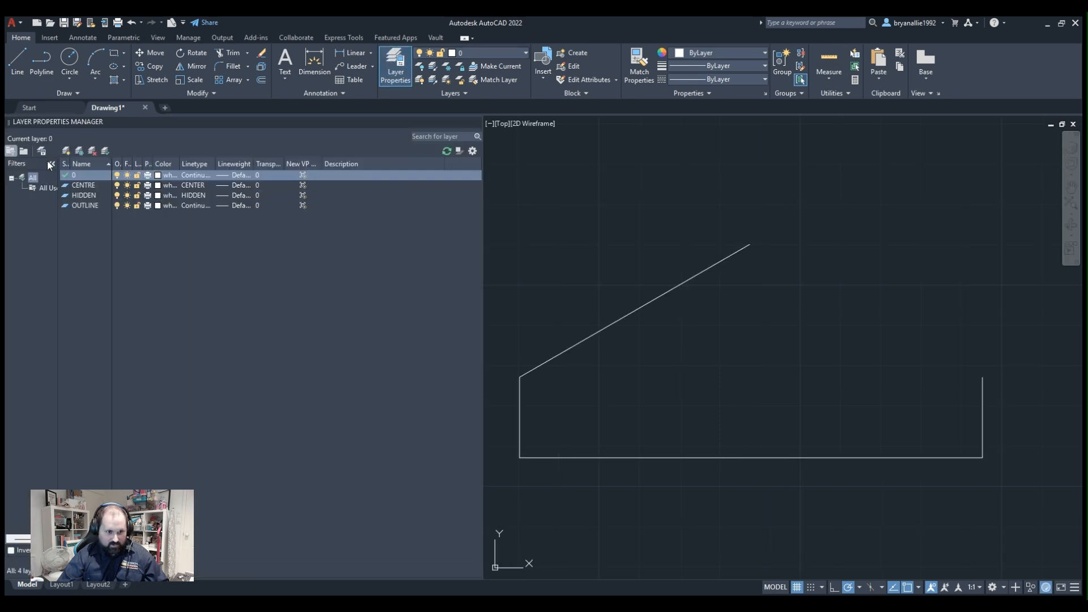
click(67, 151)
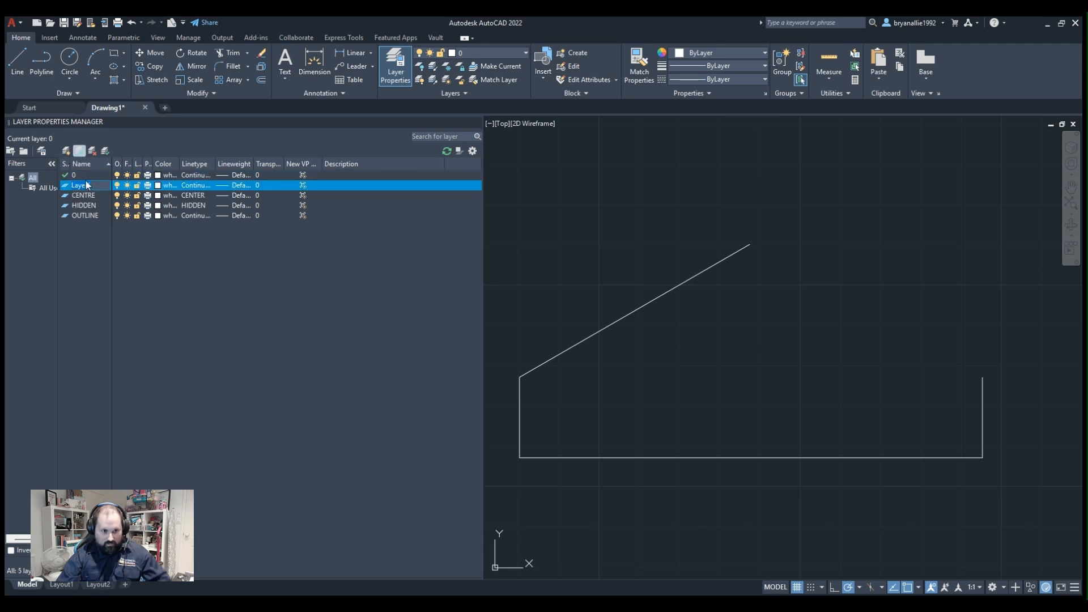
key(BackSpace)
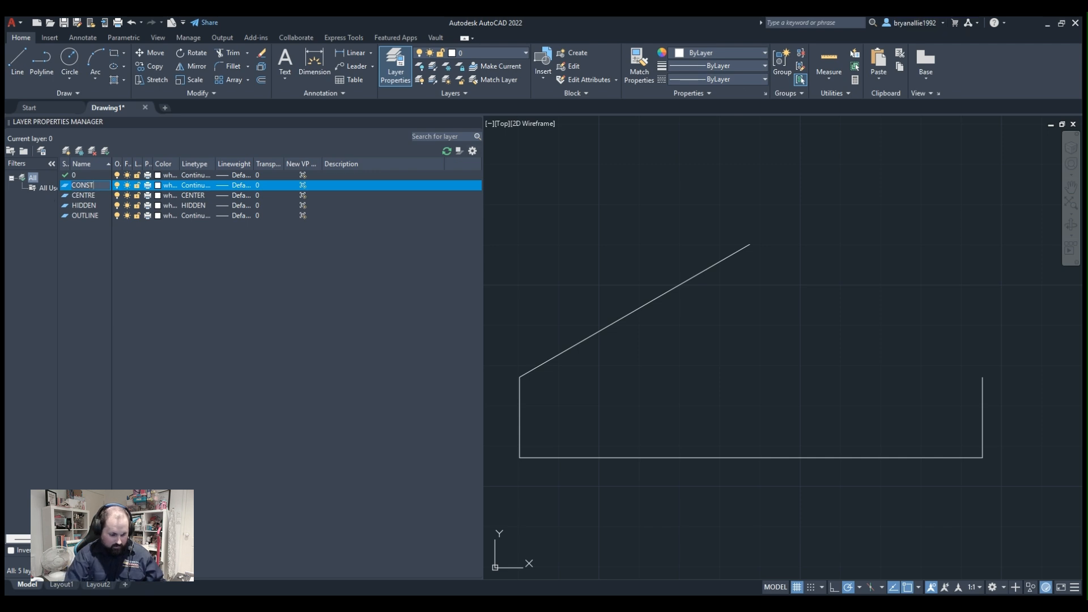
text(CONSTRUCTION)
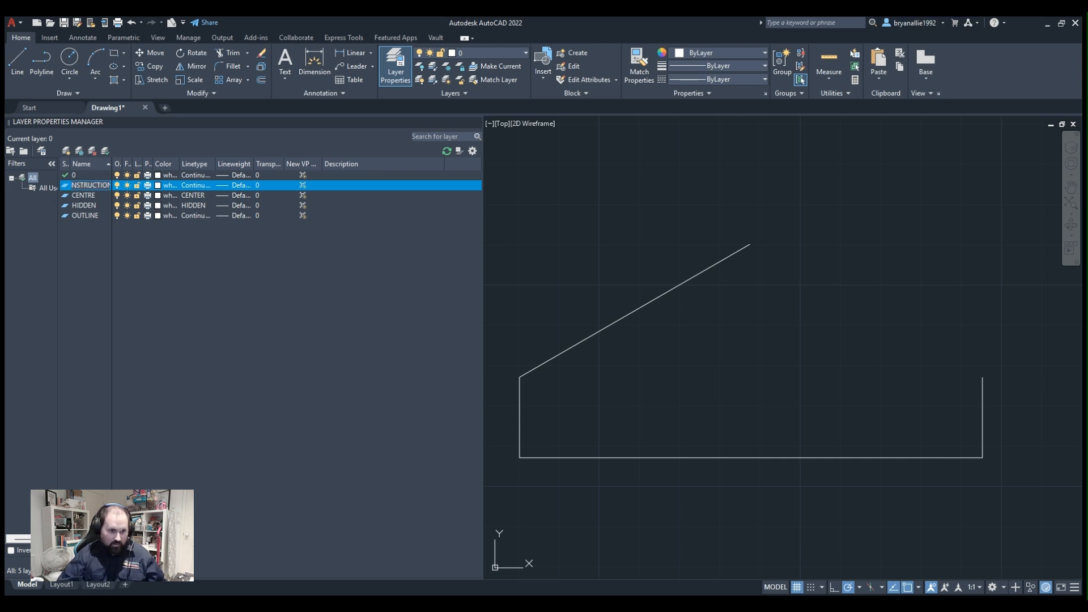
click(168, 188)
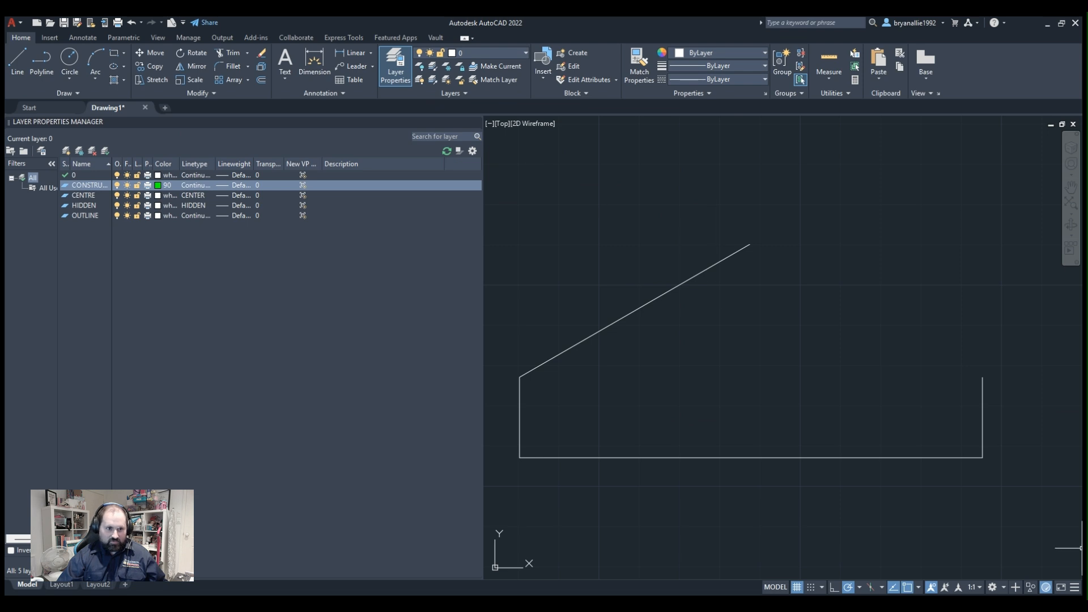
click(50, 56)
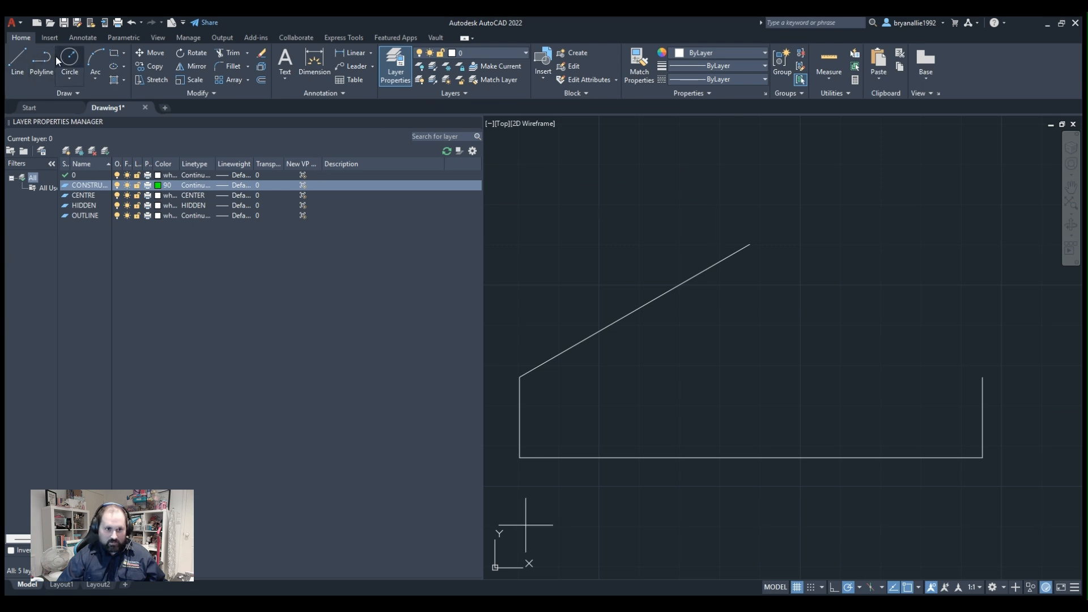
click(520, 377)
key(Escape)
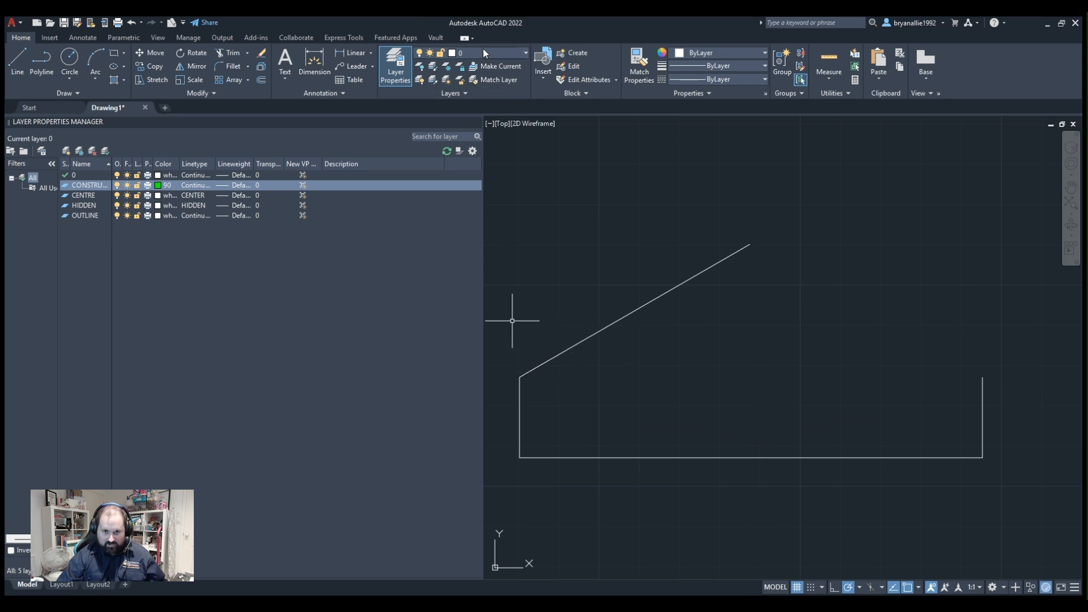
scroll(942, 417, down, 2)
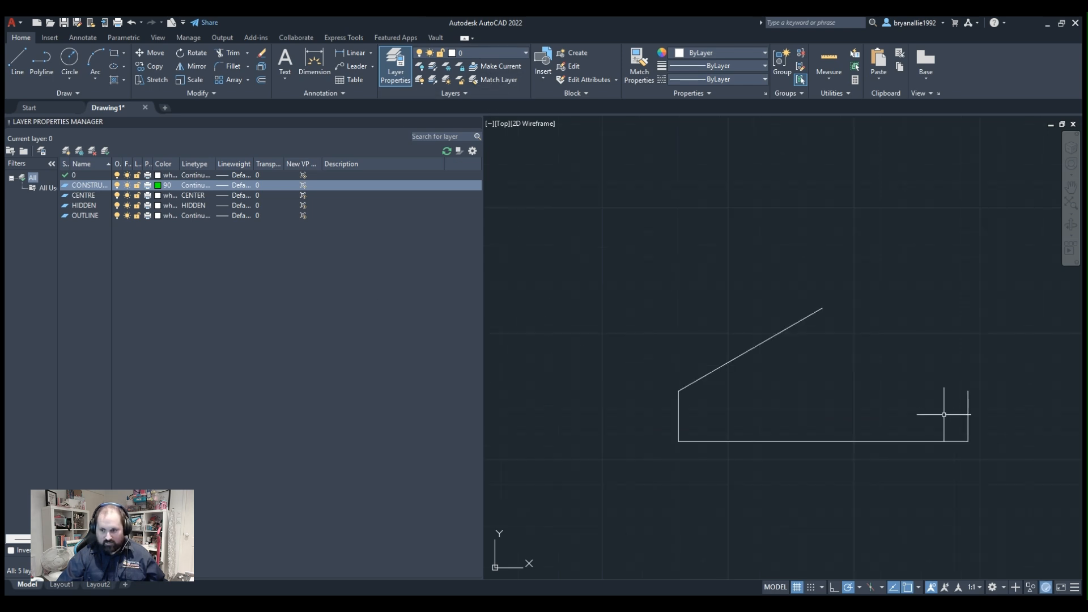
click(1004, 258)
click(589, 450)
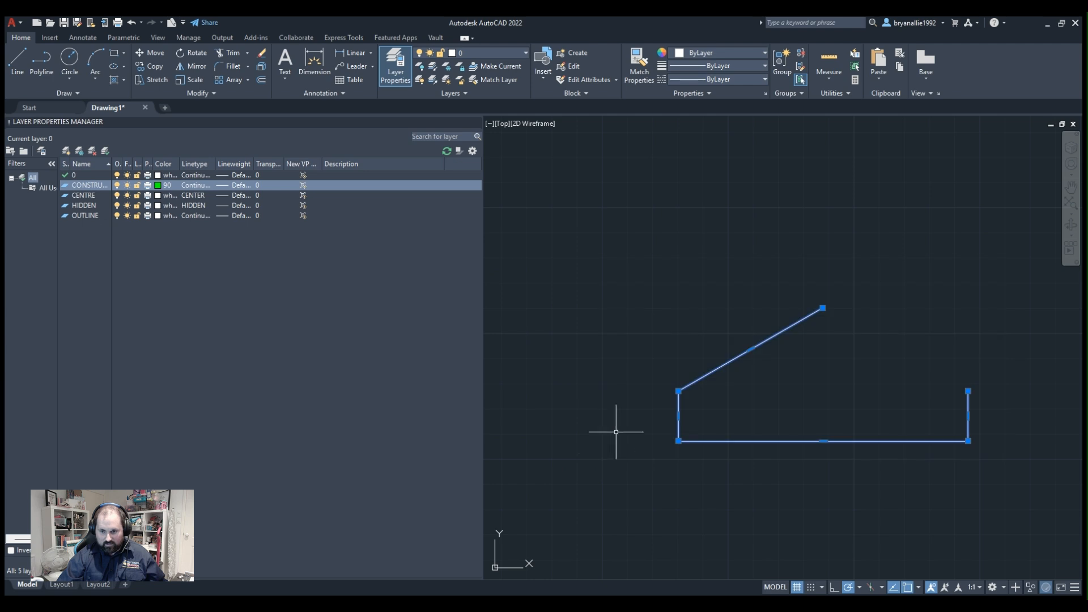
click(504, 56)
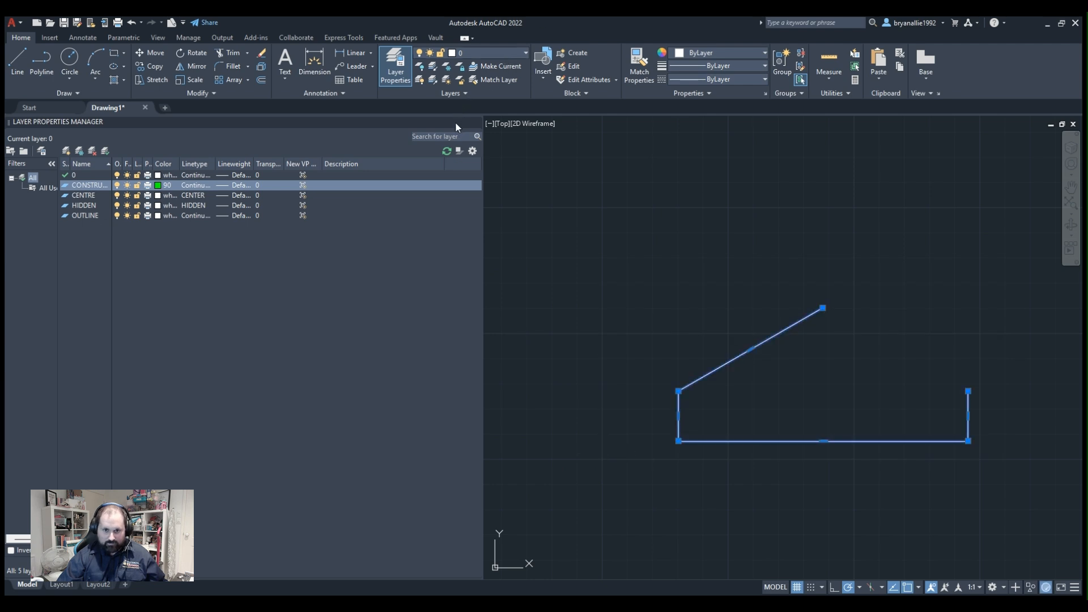
click(454, 121)
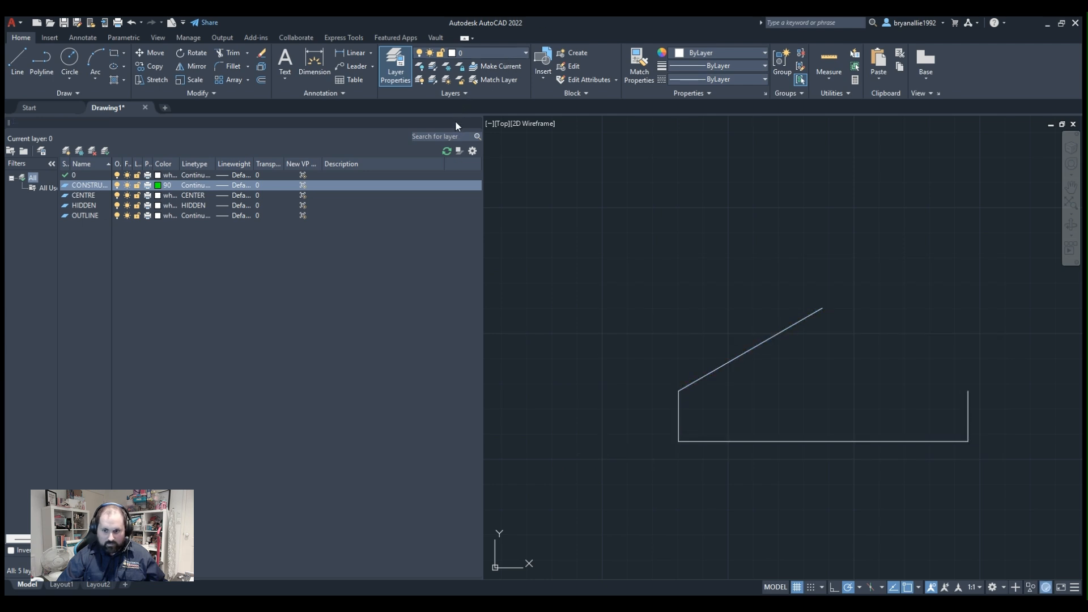
click(705, 502)
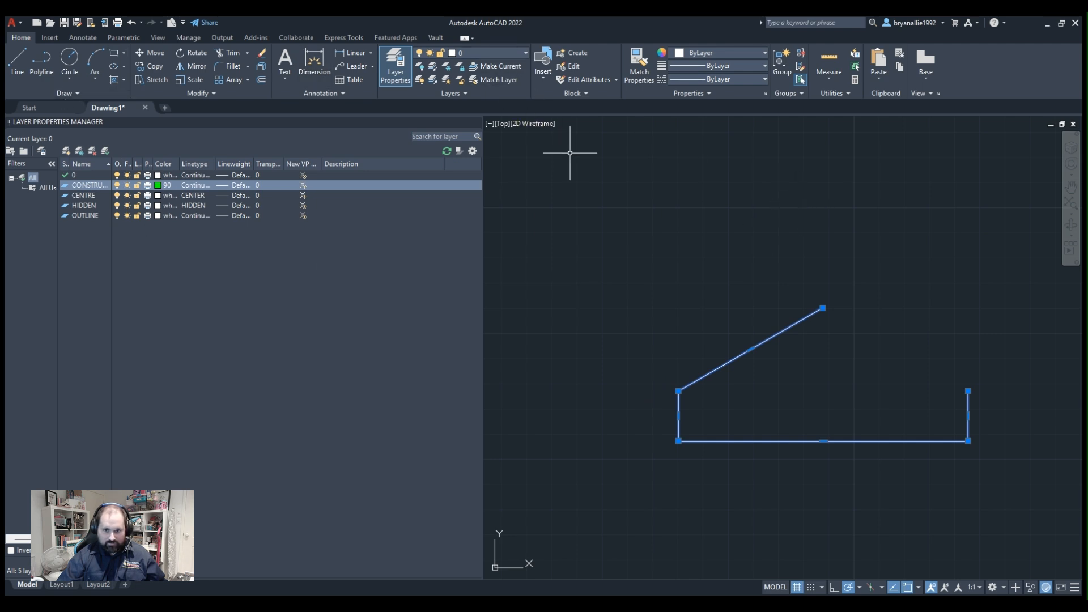
key(Escape)
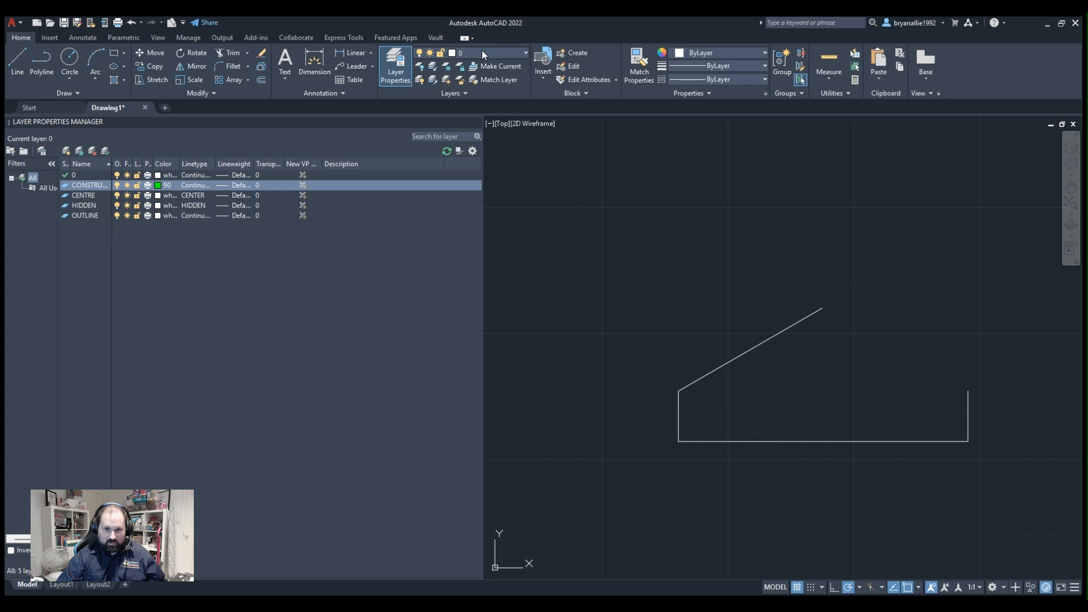
Make CONSTRUCTION the current layer and draw a polyline segment from the top of the left vertical along the sloped line, ending short of its tip.
click(468, 54)
click(474, 96)
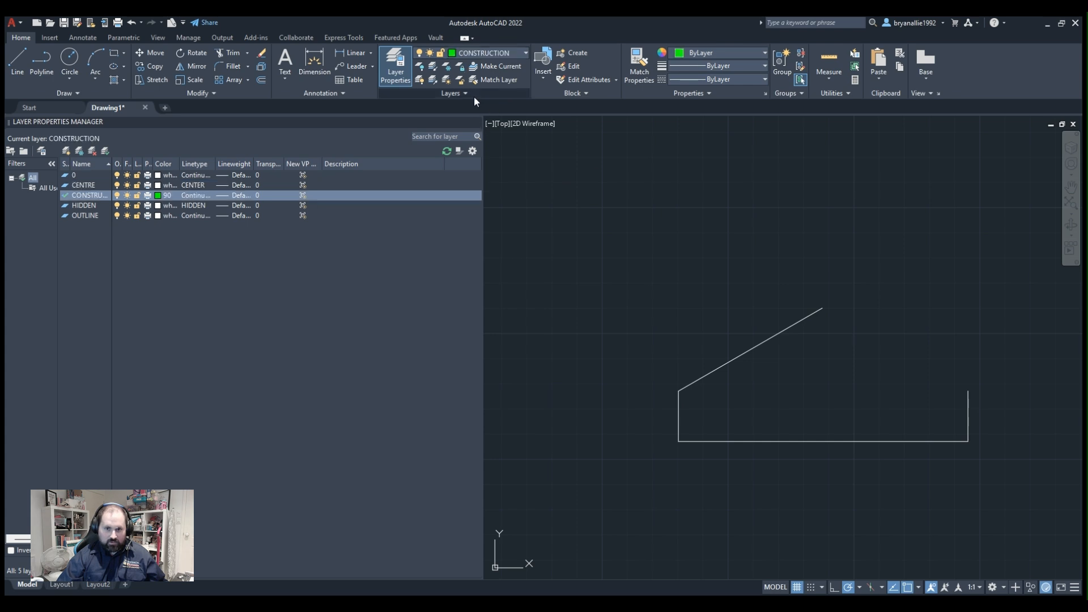
click(45, 46)
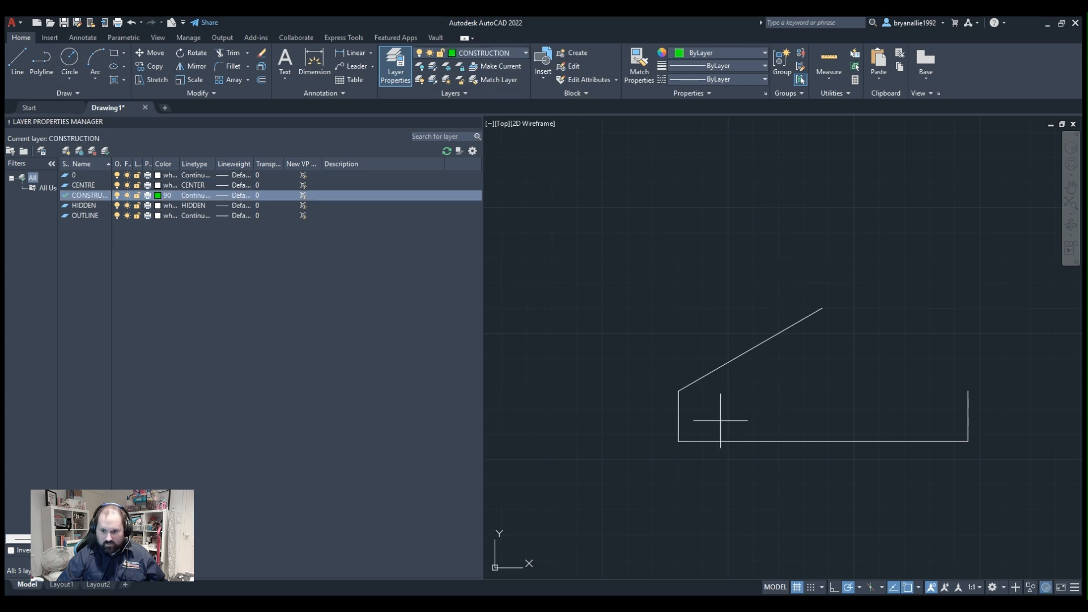
click(688, 388)
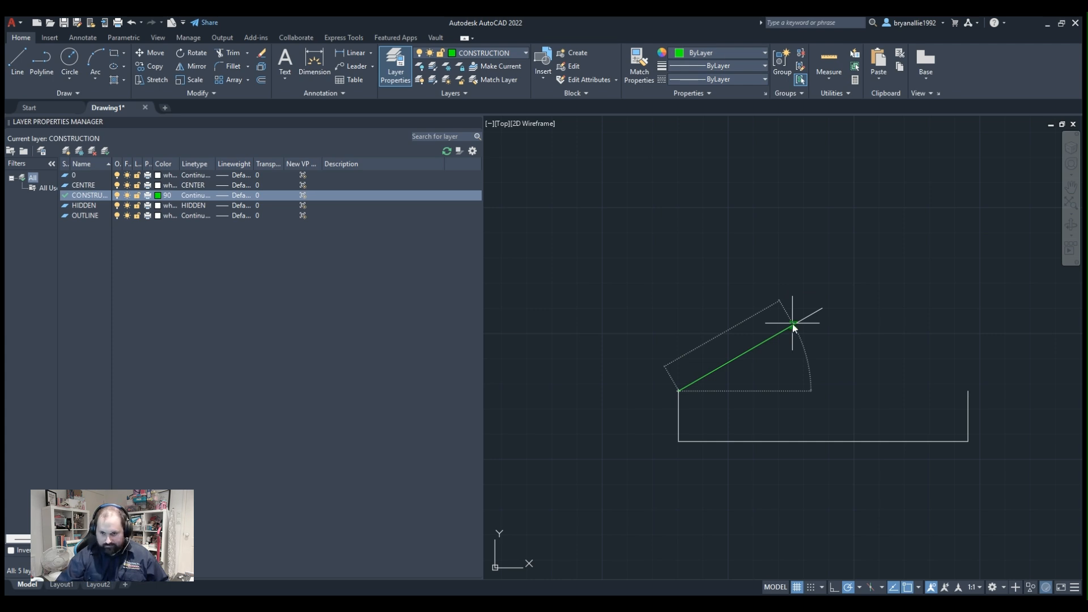
key(Return)
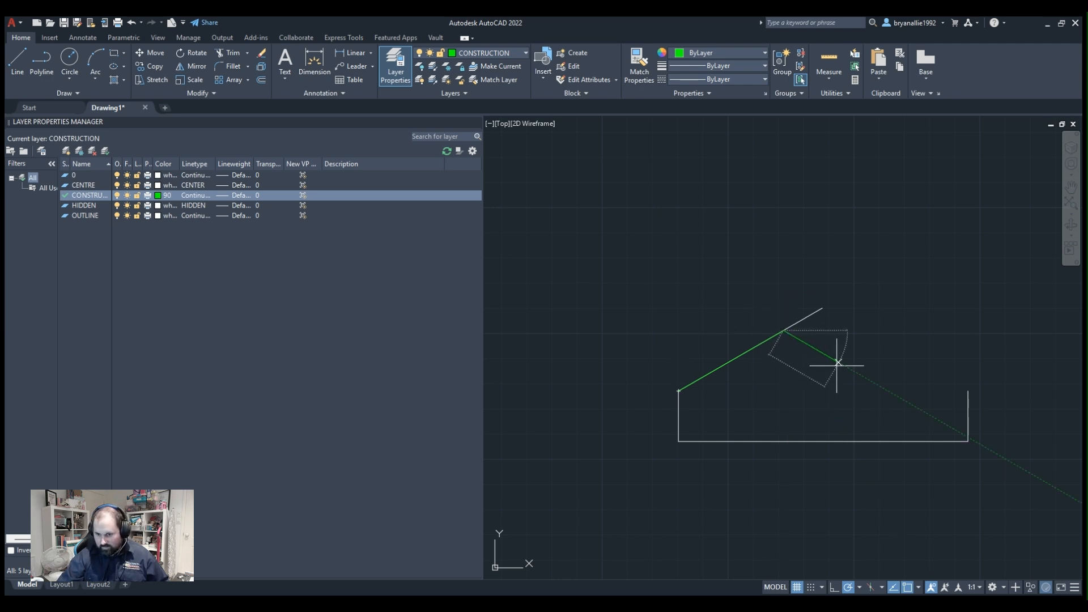
Continue the construction polyline with a short segment running perpendicular to the slope, down into the profile, and end it there.
scroll(825, 330, up, 4)
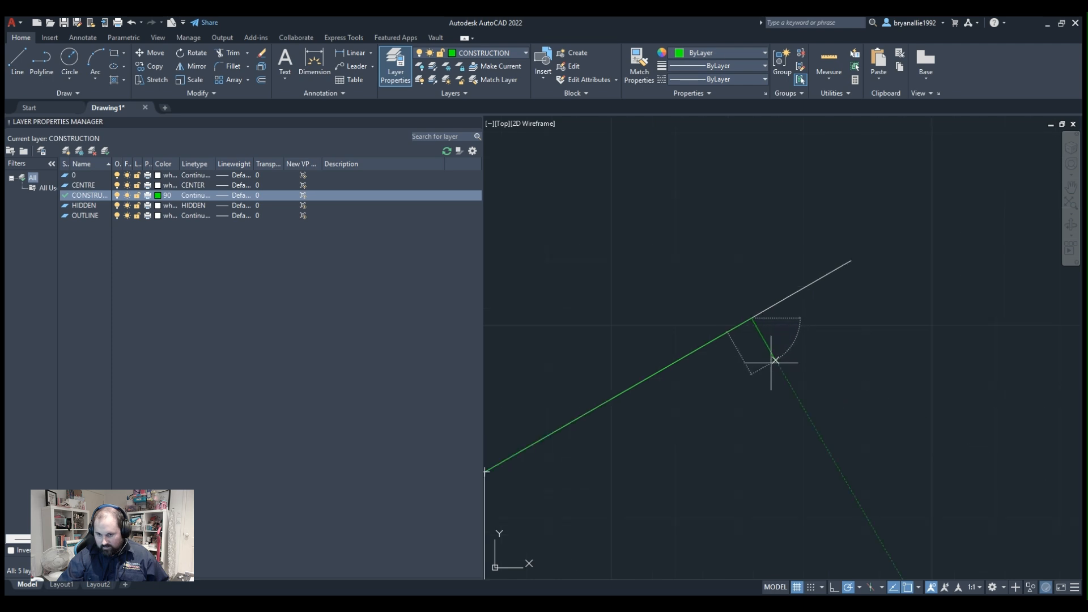
scroll(785, 376, down, 4)
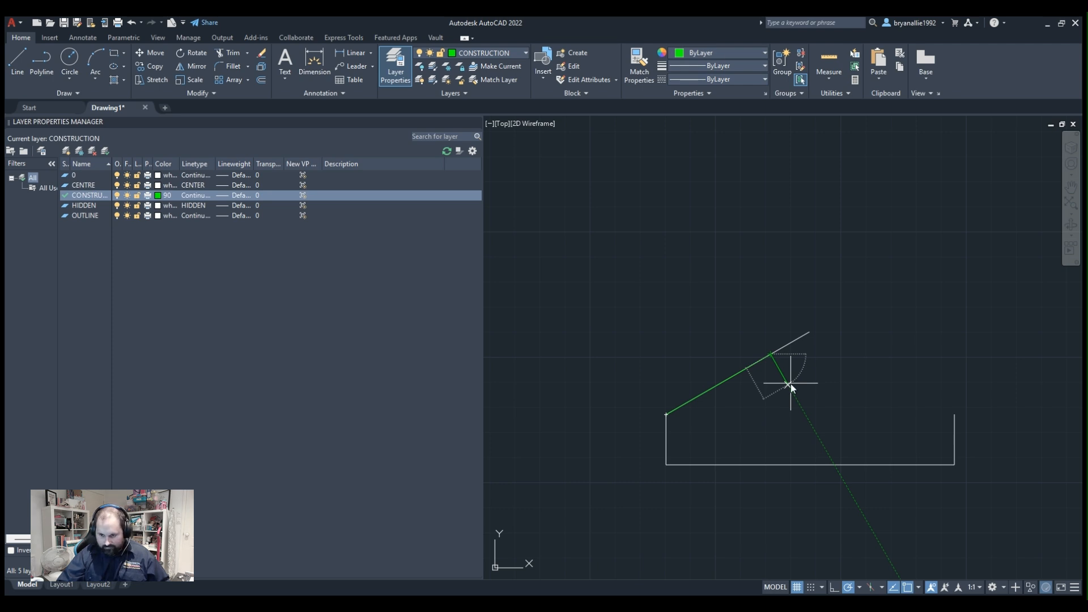
click(789, 385)
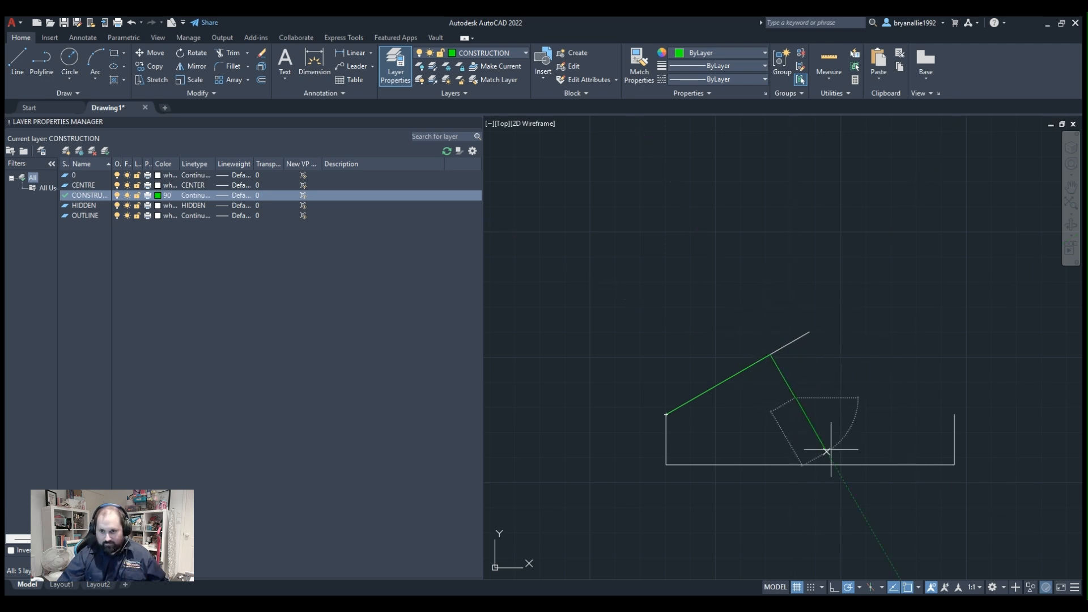
scroll(799, 357, up, 3)
scroll(802, 377, down, 3)
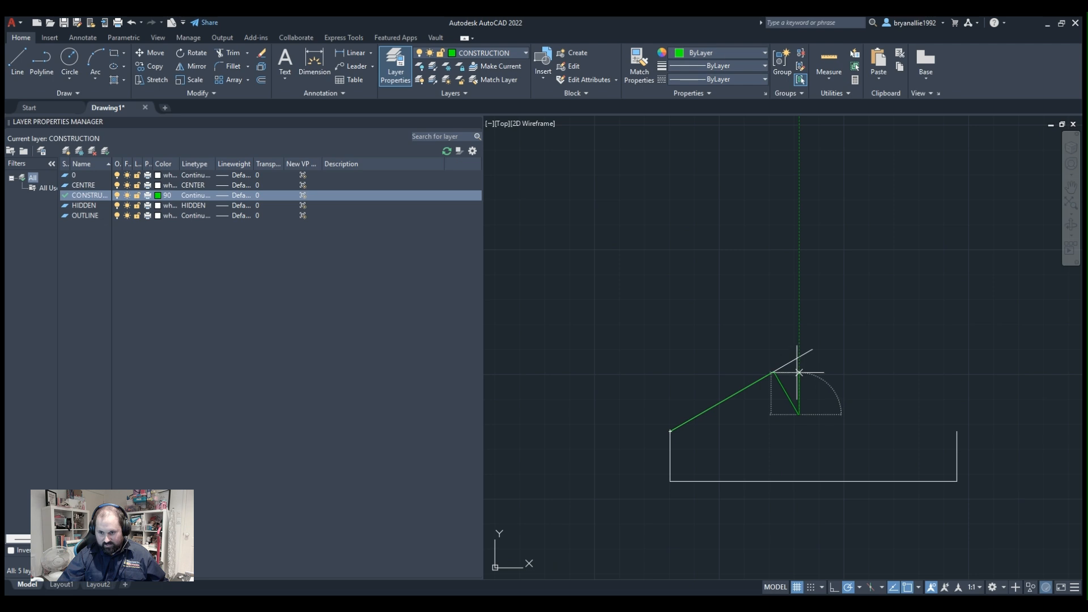
click(799, 414)
key(Return)
Collapse the perpendicular segment of the construction polyline by moving its free end onto the corner vertex on the slope.
click(788, 384)
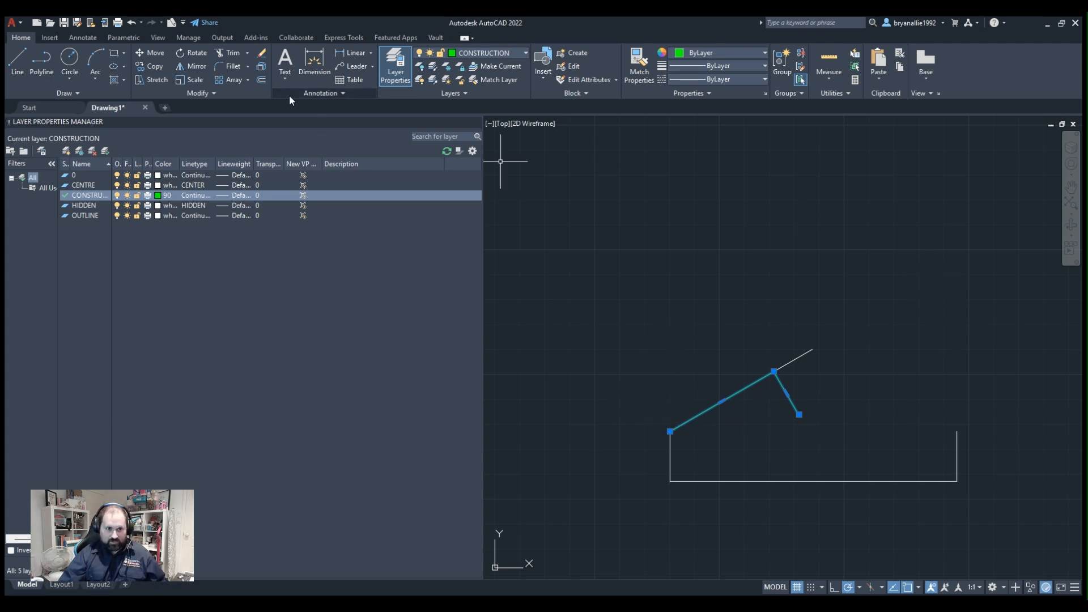
click(800, 414)
click(774, 371)
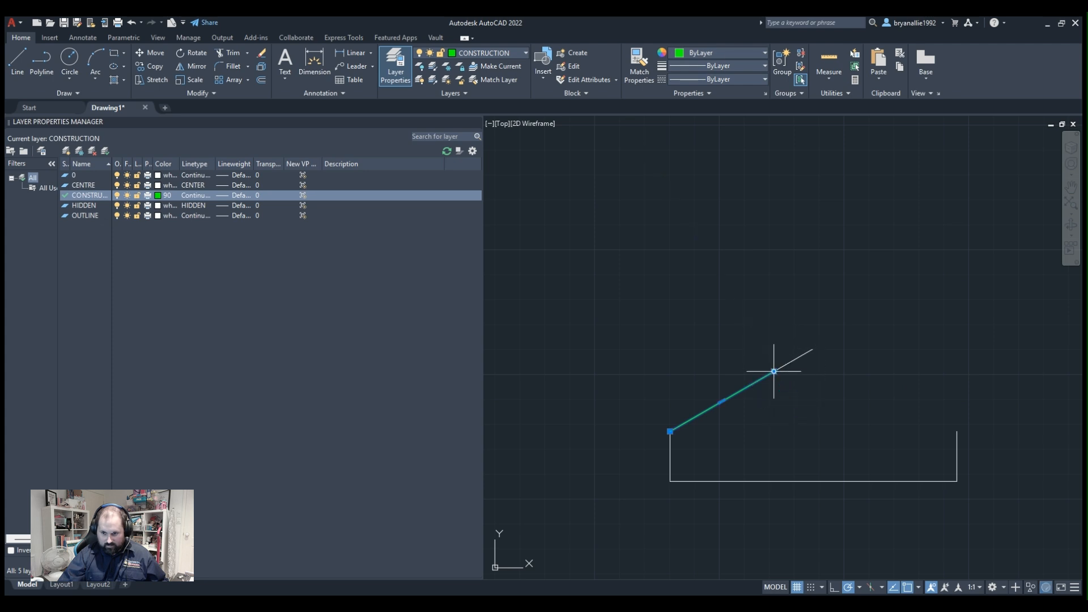
key(Escape)
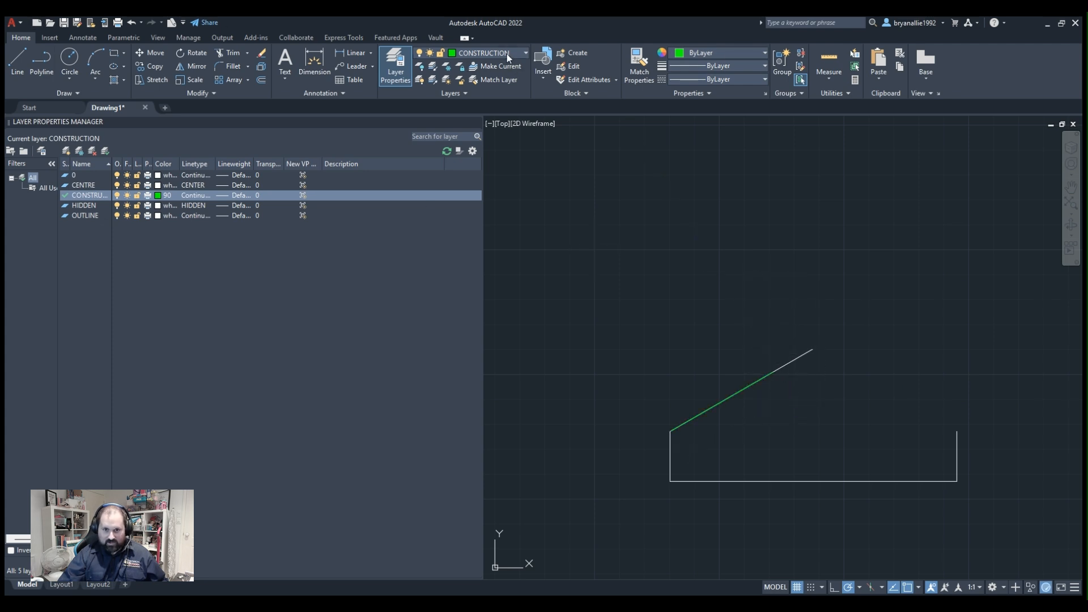
Make OUTLINE the current layer and draw a short polyline from the construction line's upper end, perpendicular to the slope, down into the profile.
click(461, 117)
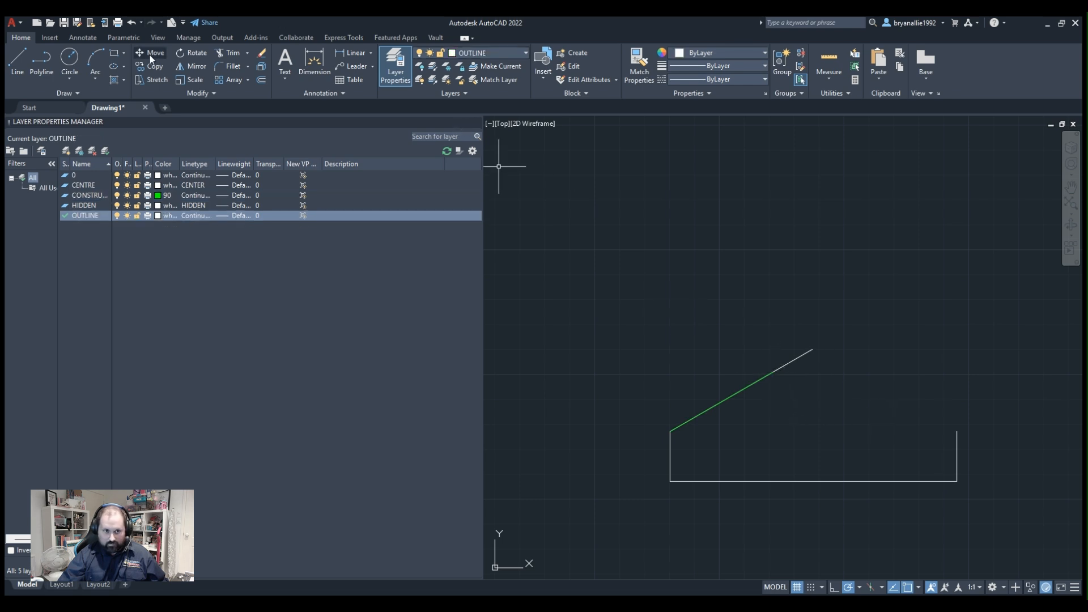
click(42, 67)
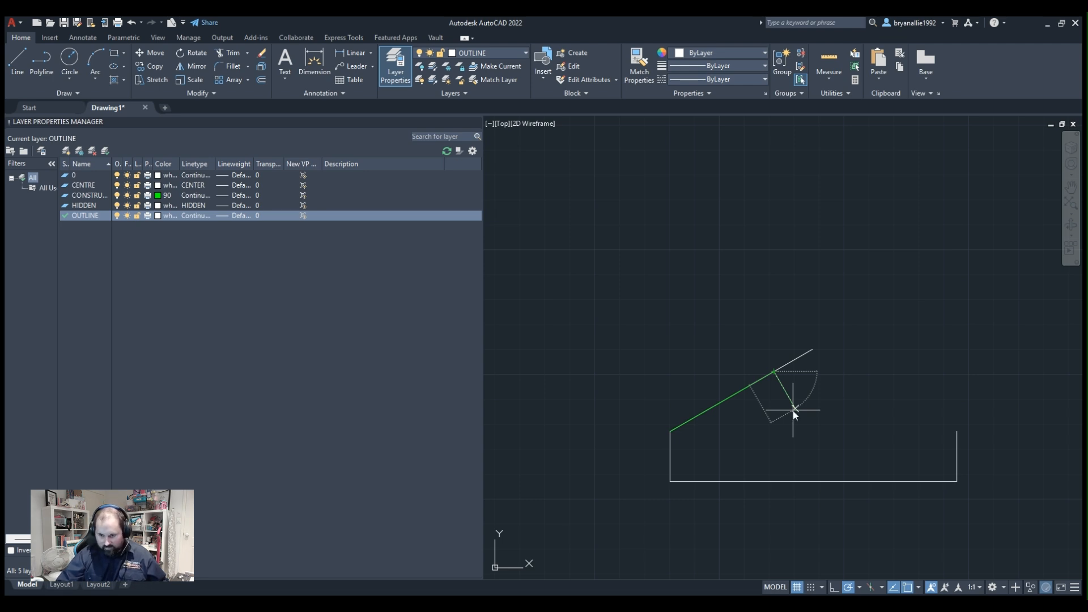
click(795, 410)
key(Return)
scroll(742, 445, up, 2)
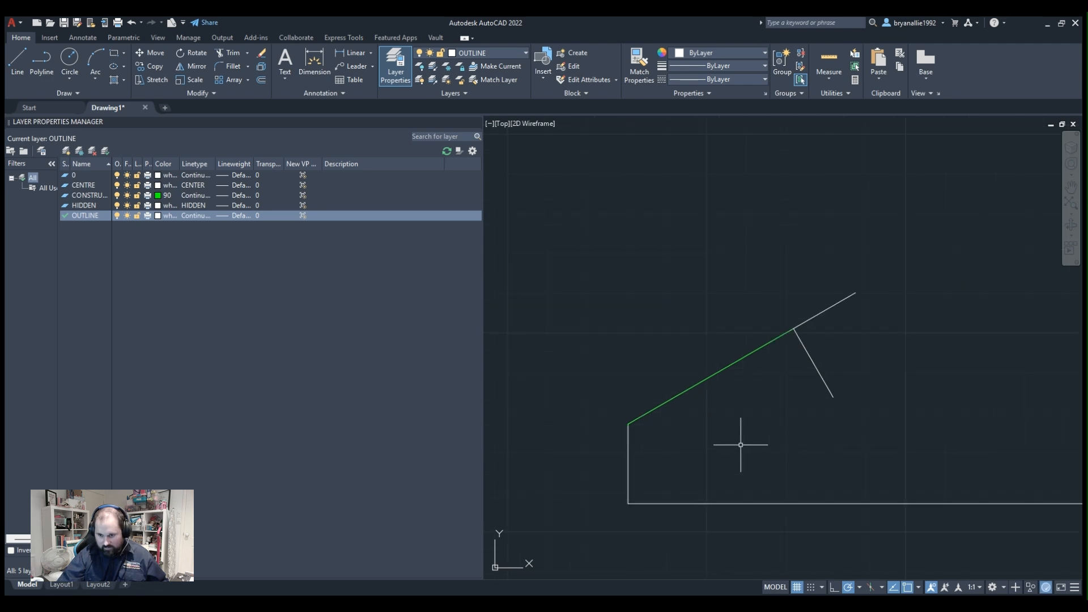
middle_drag(928, 382, 673, 411)
middle_drag(660, 325, 815, 221)
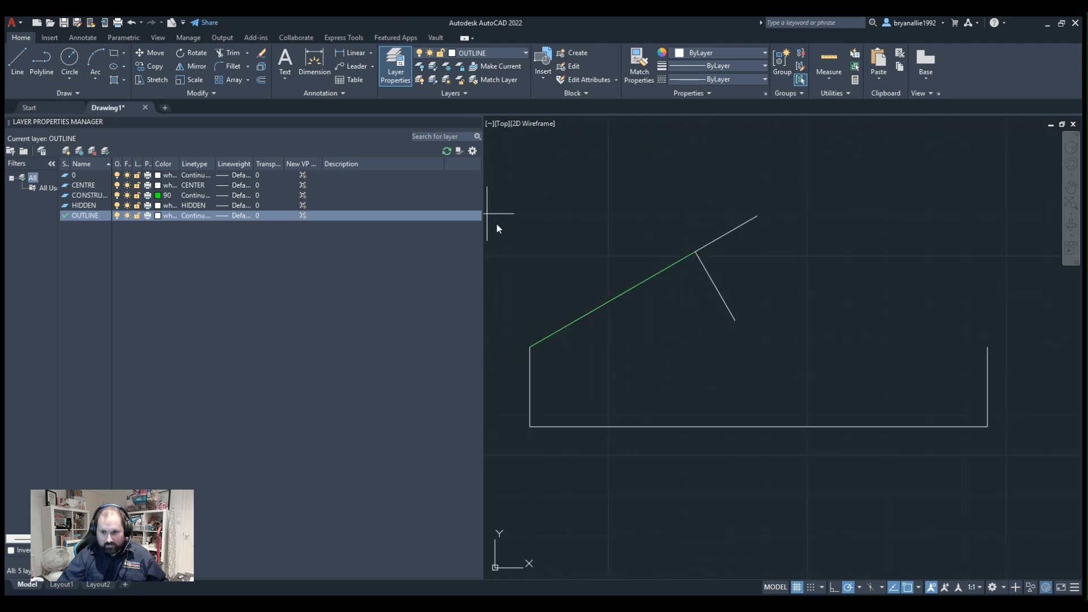
key(c)
key(Return)
click(735, 320)
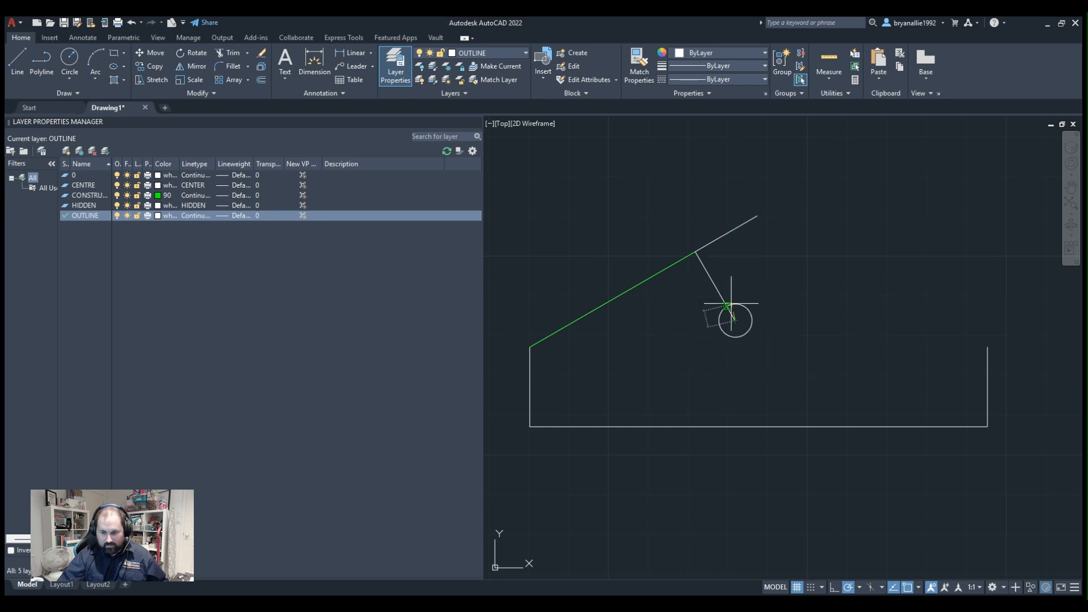
key(Escape)
click(707, 265)
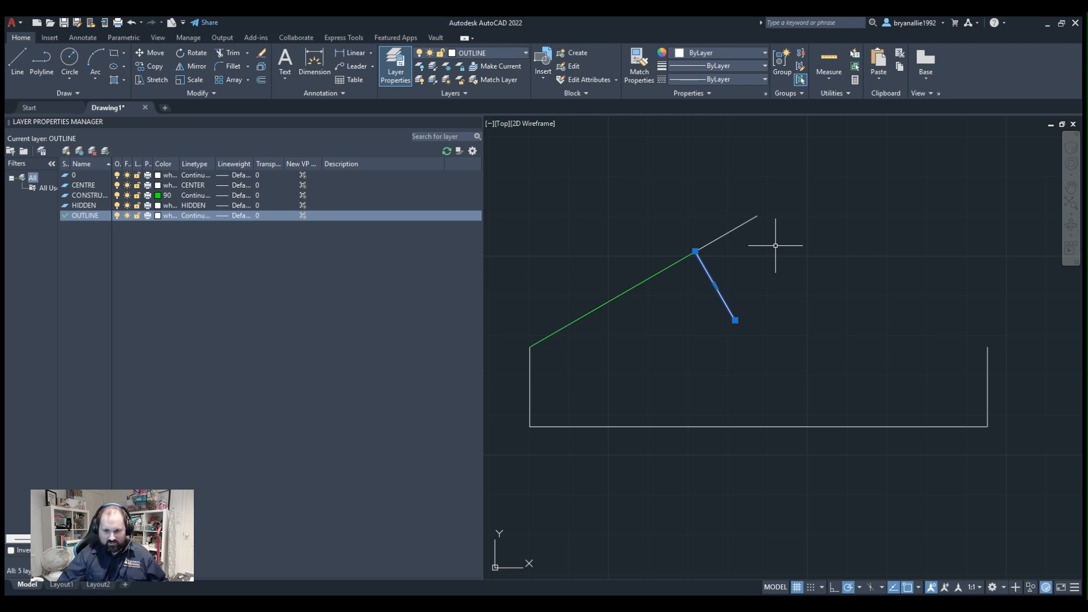
key(Escape)
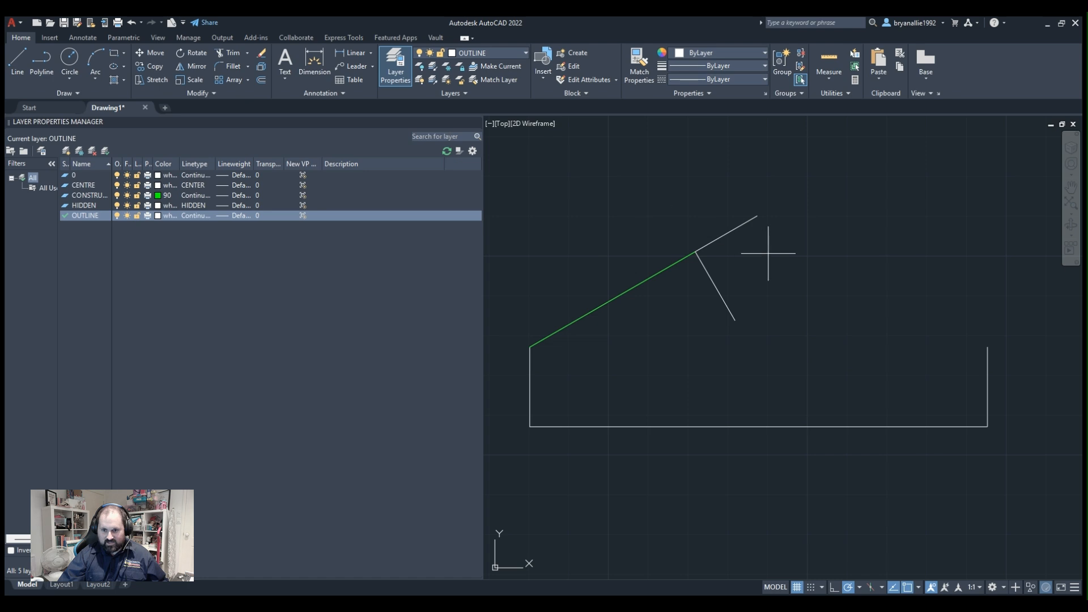
Draw a small circle centred on the perpendicular line's free end and a larger concentric circle with radius 10 around it.
click(735, 320)
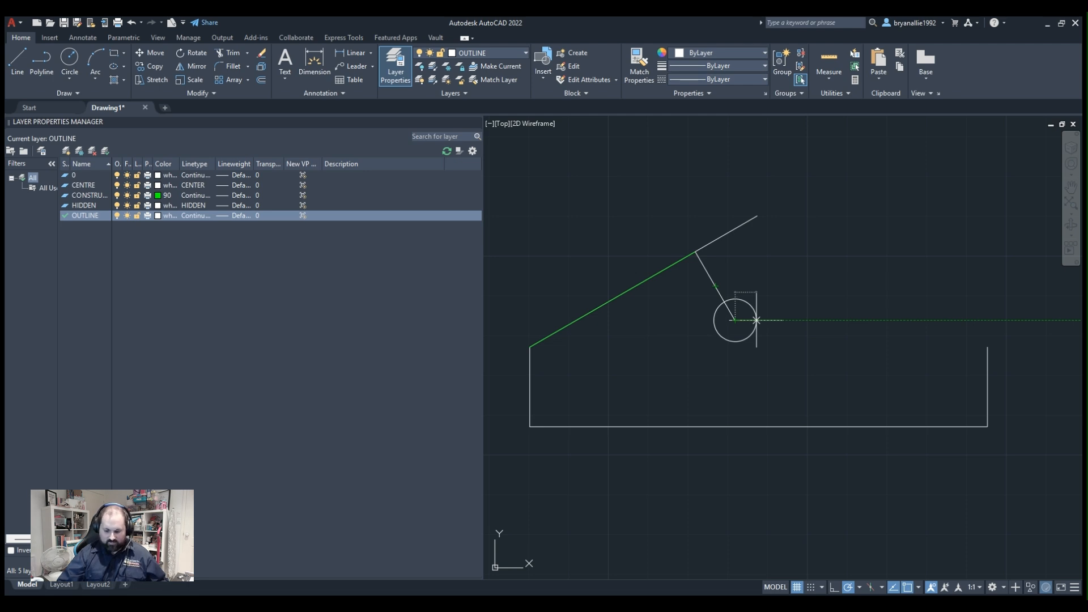
click(756, 321)
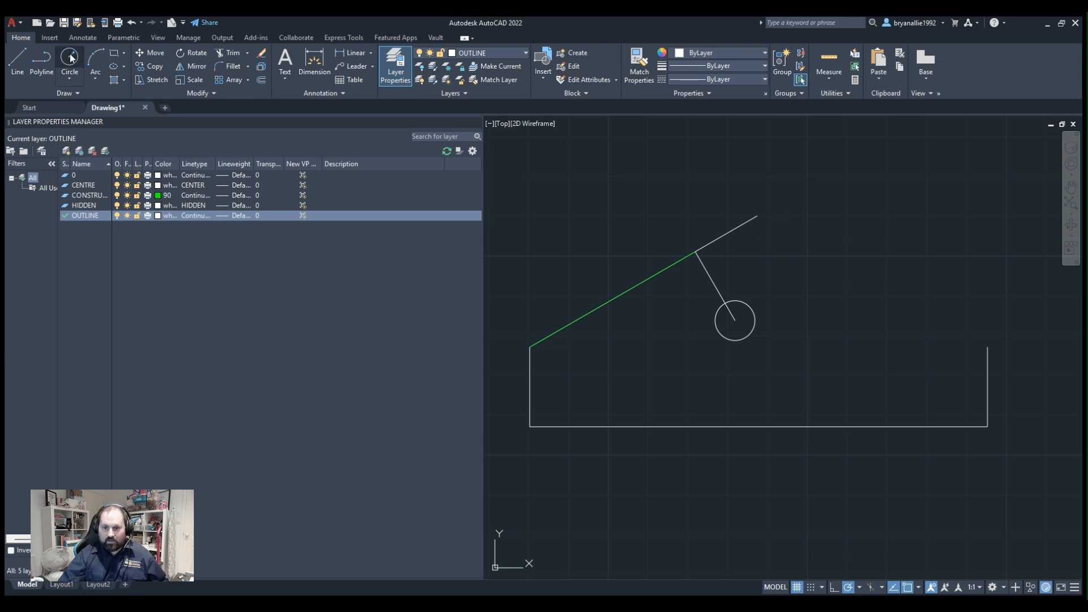
click(735, 321)
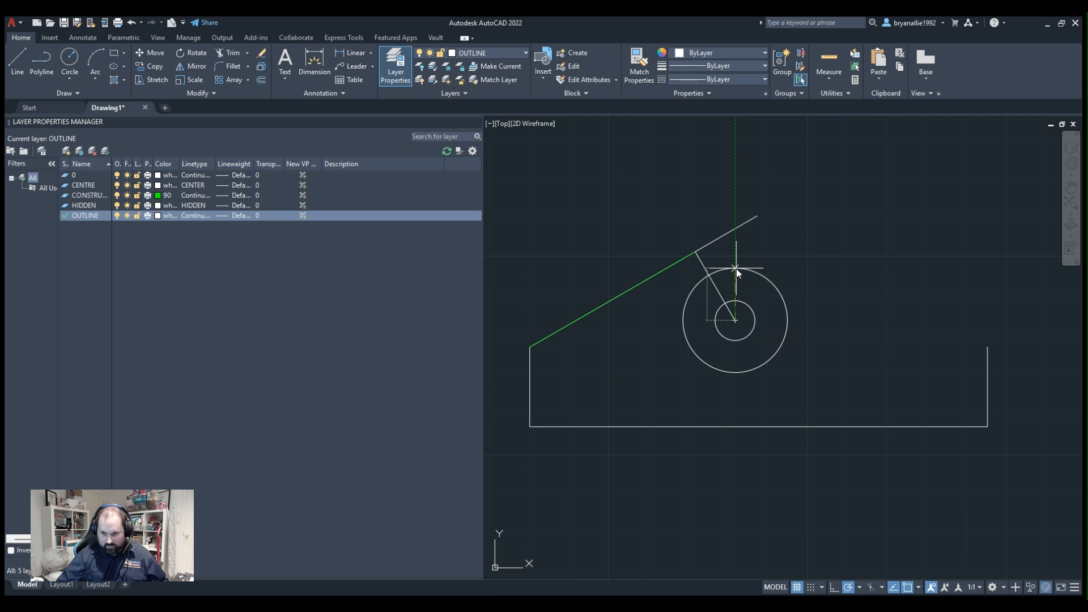
text(10)
key(Return)
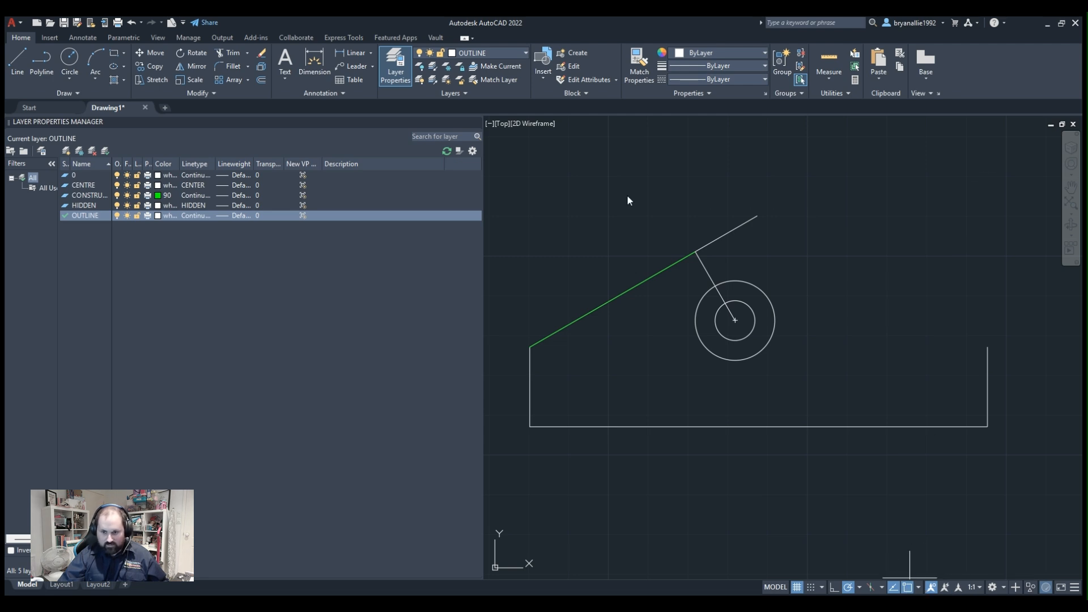
Draw a line from the circles' centre past the outer circle, parallel to the slope, and another from their intersection perpendicular to the construction line.
click(38, 62)
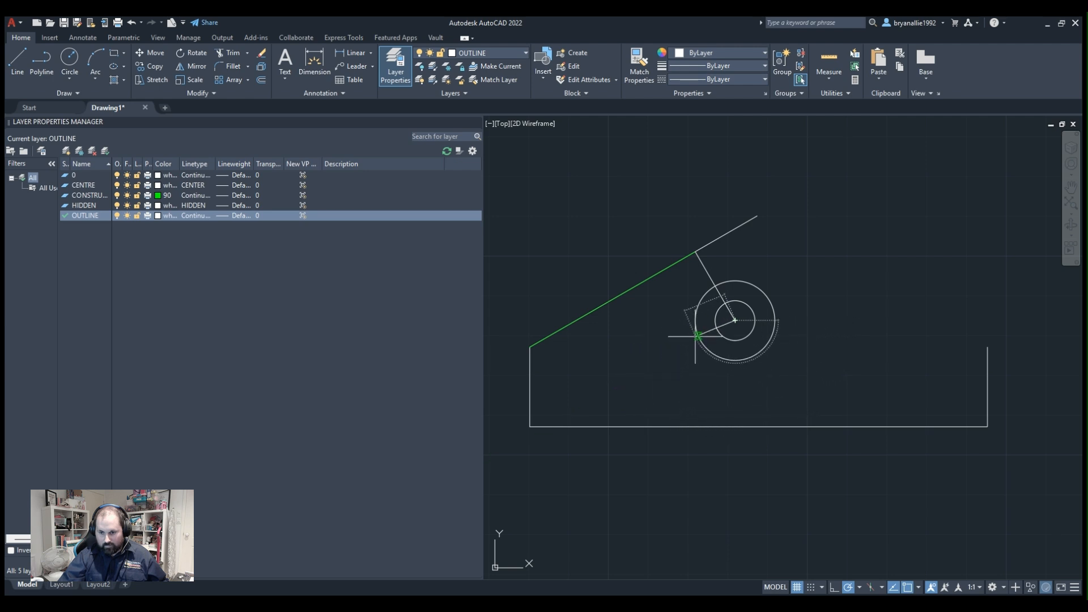
click(661, 361)
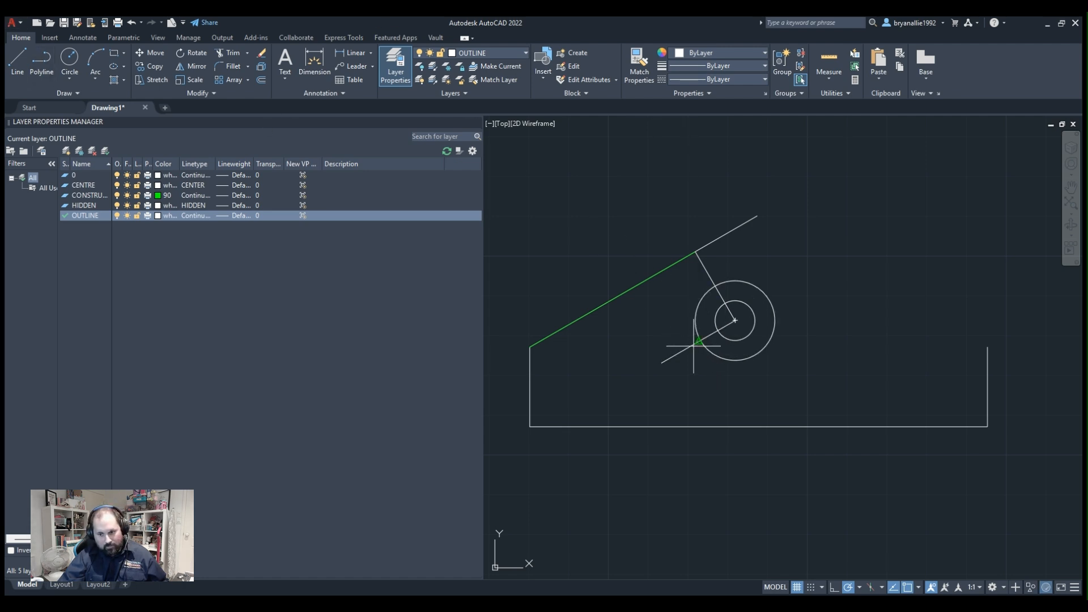
scroll(702, 333, up, 4)
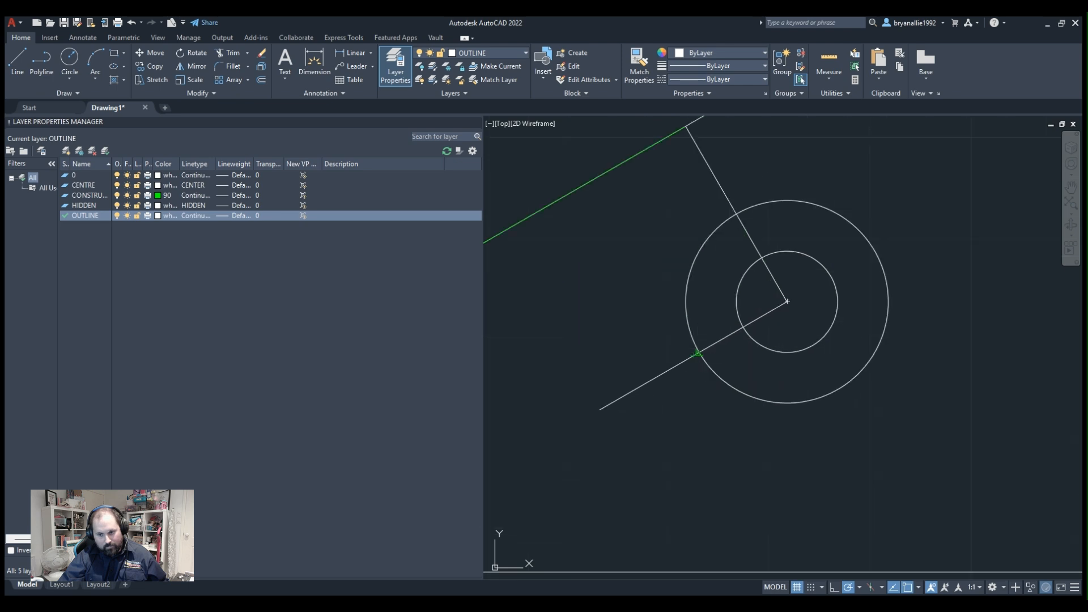
click(698, 354)
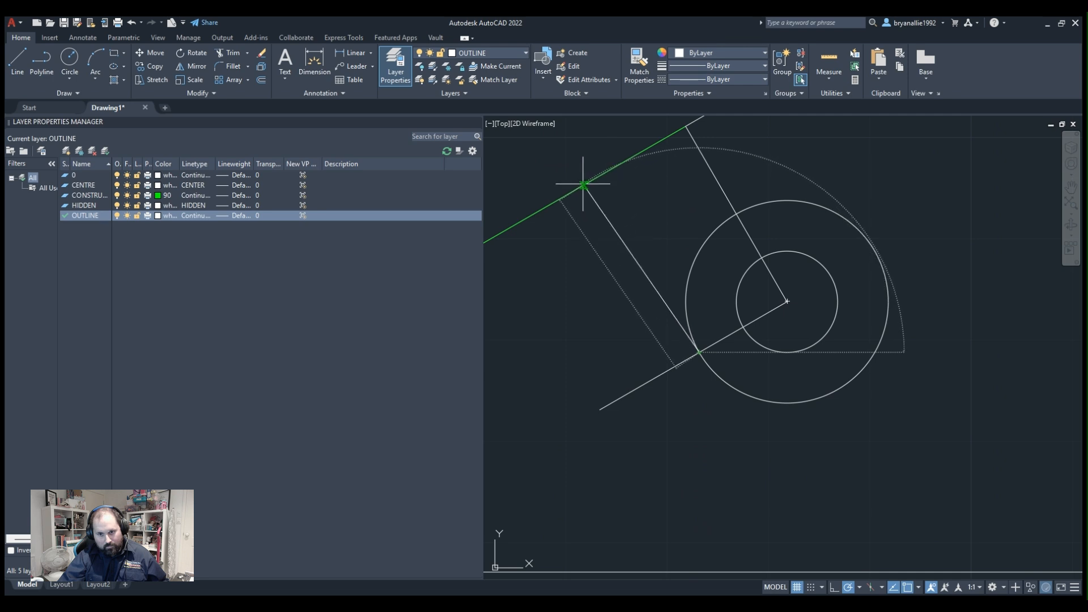
click(598, 177)
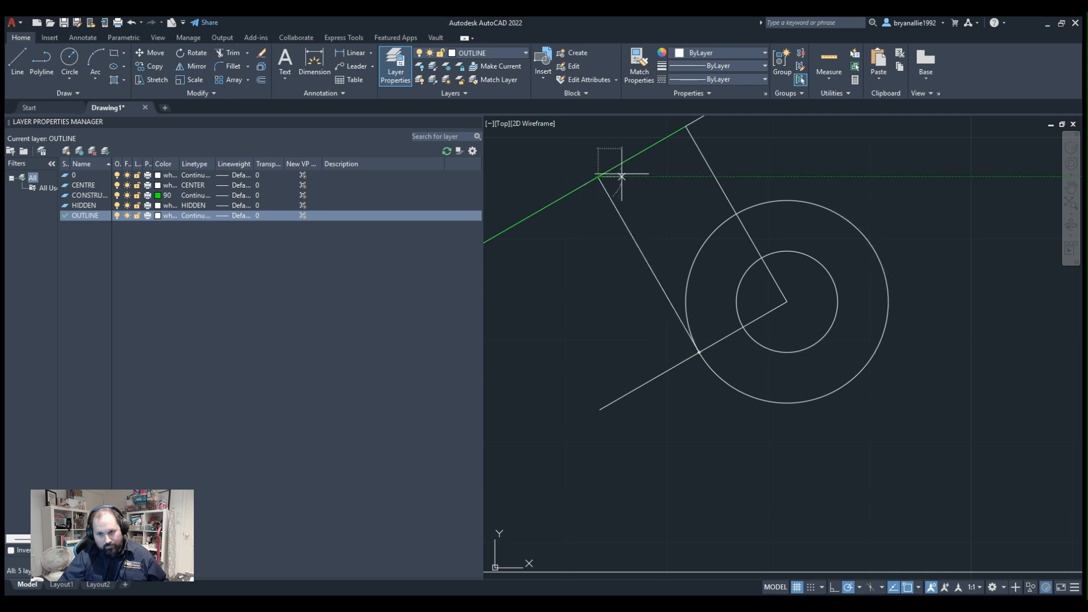
Delete the line that runs from the circles' centre past the outer circle, parallel to the slope.
scroll(758, 206, up, 2)
scroll(731, 258, down, 4)
scroll(664, 337, down, 2)
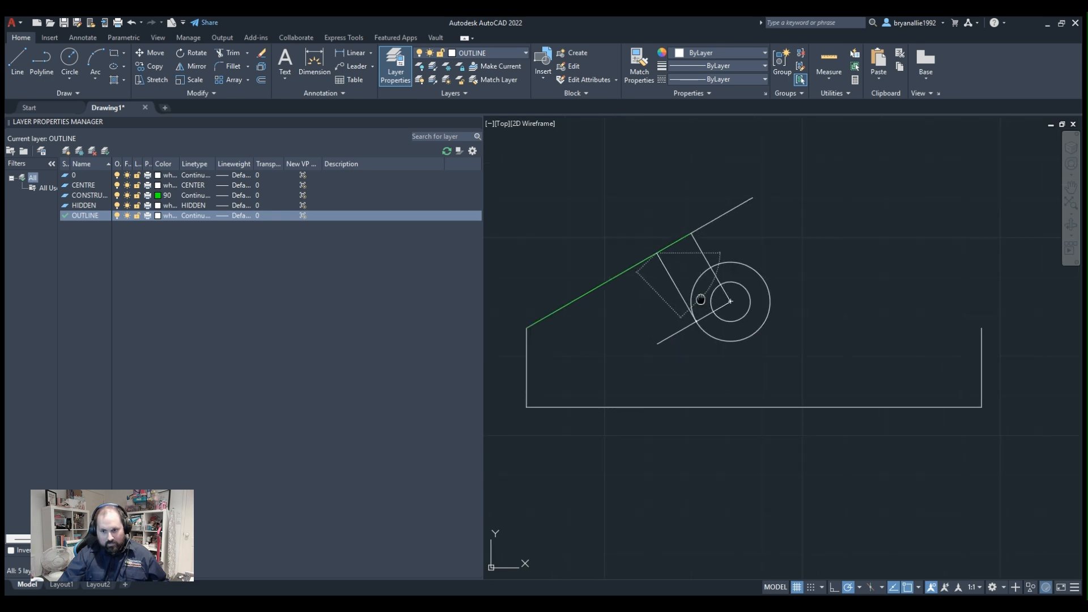
middle_drag(702, 299, 549, 374)
scroll(567, 351, up, 2)
scroll(584, 331, up, 2)
middle_drag(495, 345, 1080, 236)
key(Escape)
middle_drag(1055, 326, 403, 303)
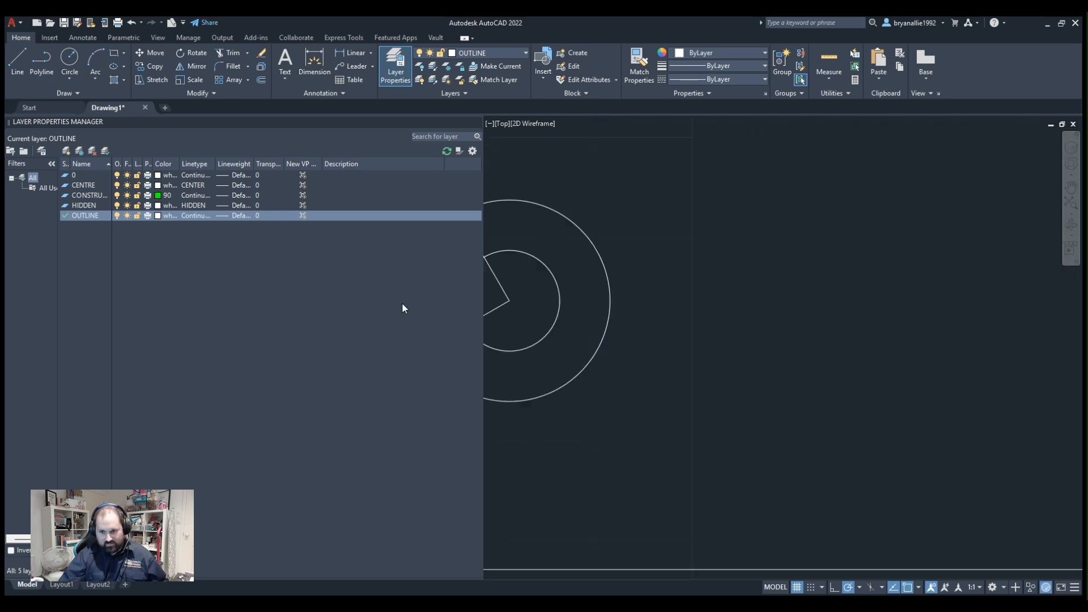
middle_drag(691, 286, 1020, 221)
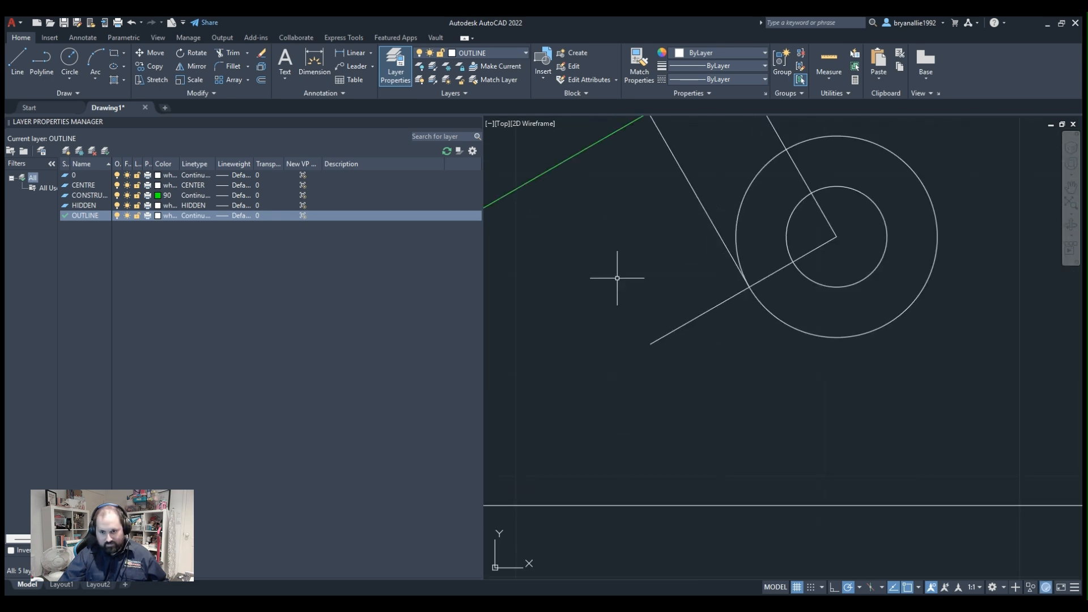
click(658, 339)
key(Delete)
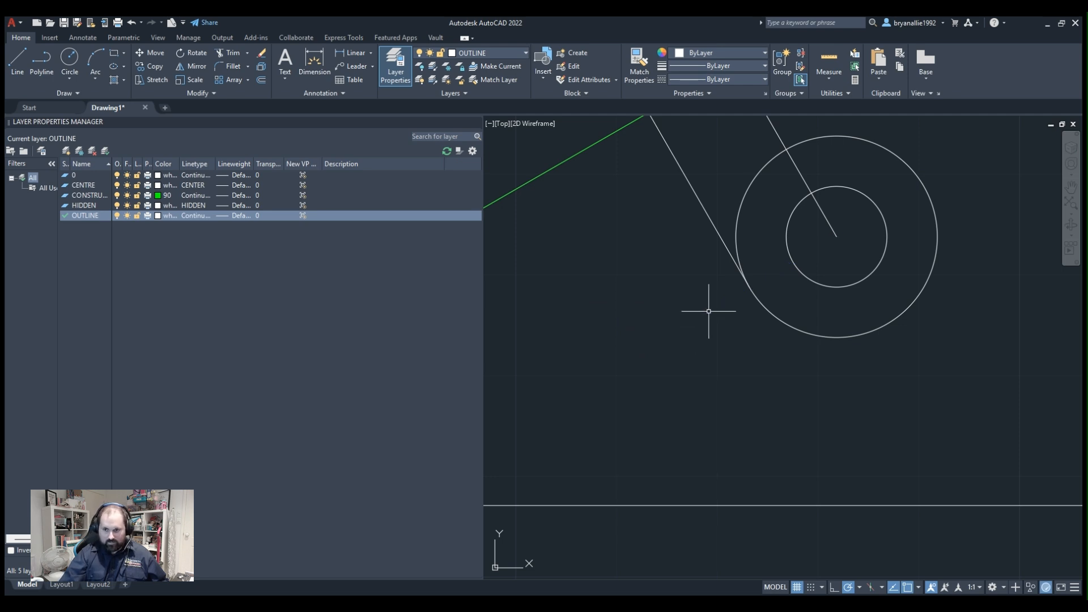
Try to measure the perpendicular line joining the slope to the outer circle.
scroll(709, 311, down, 2)
middle_drag(754, 209, 671, 244)
scroll(663, 365, up, 2)
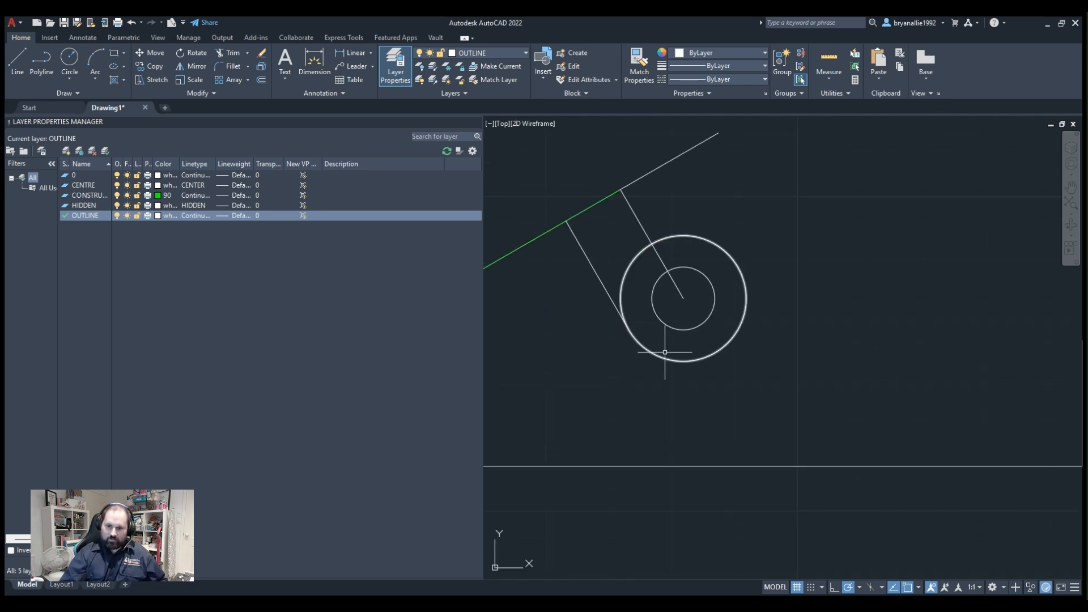
mouse_move(585, 246)
middle_down()
mouse_move(590, 201)
mouse_move(669, 137)
middle_up()
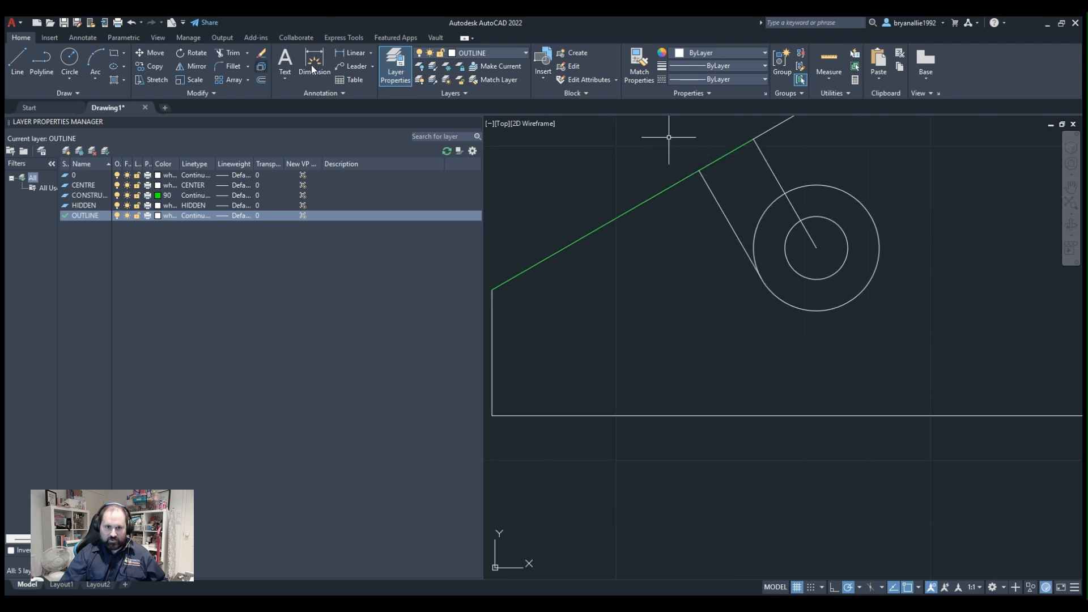
click(821, 78)
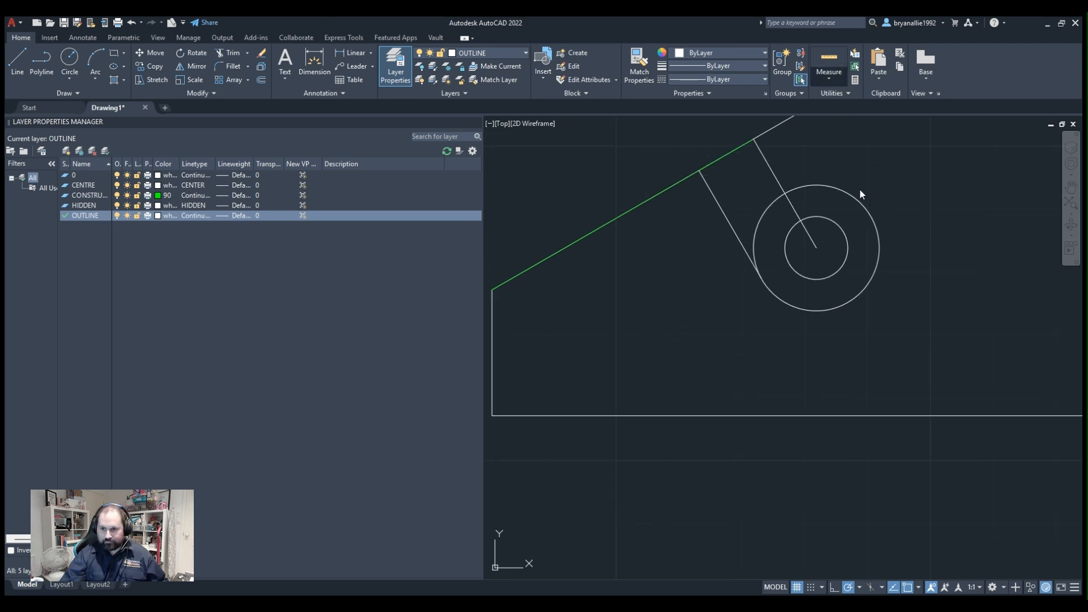
click(842, 160)
click(694, 174)
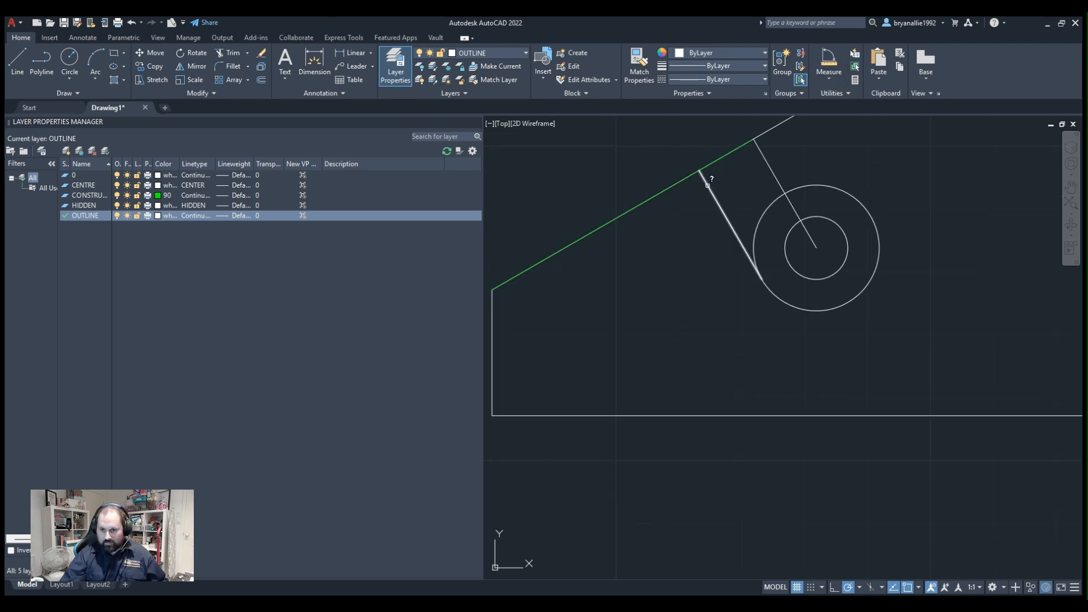
click(709, 186)
key(Escape)
Draw a short polyline from the outer circle's right side up towards the peak, parallel to the slot's left side.
mouse_move(872, 212)
middle_down()
mouse_move(826, 226)
mouse_move(756, 329)
middle_up()
click(50, 53)
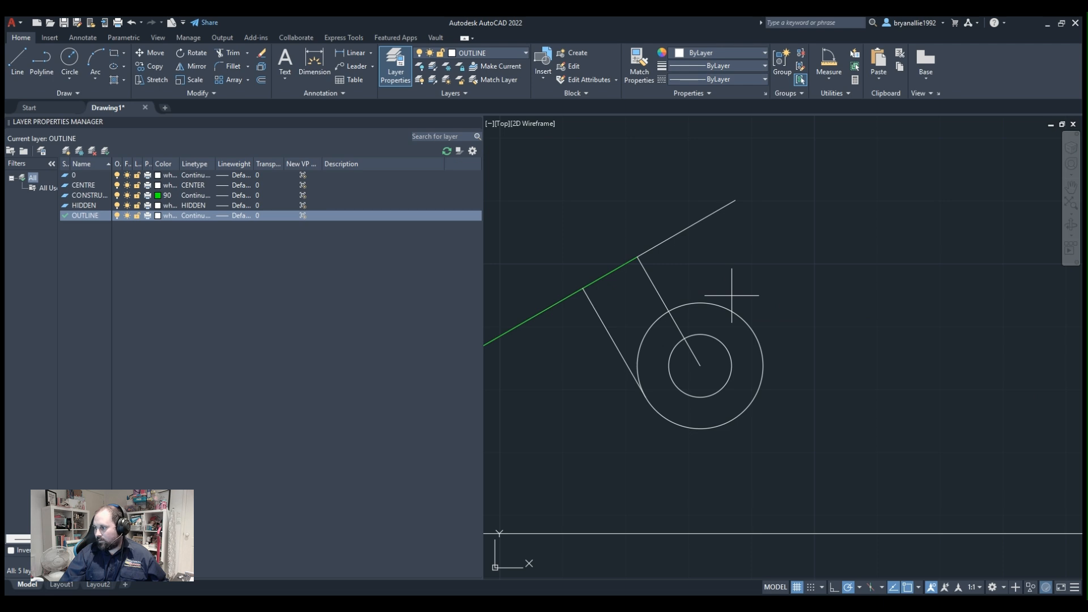
click(753, 333)
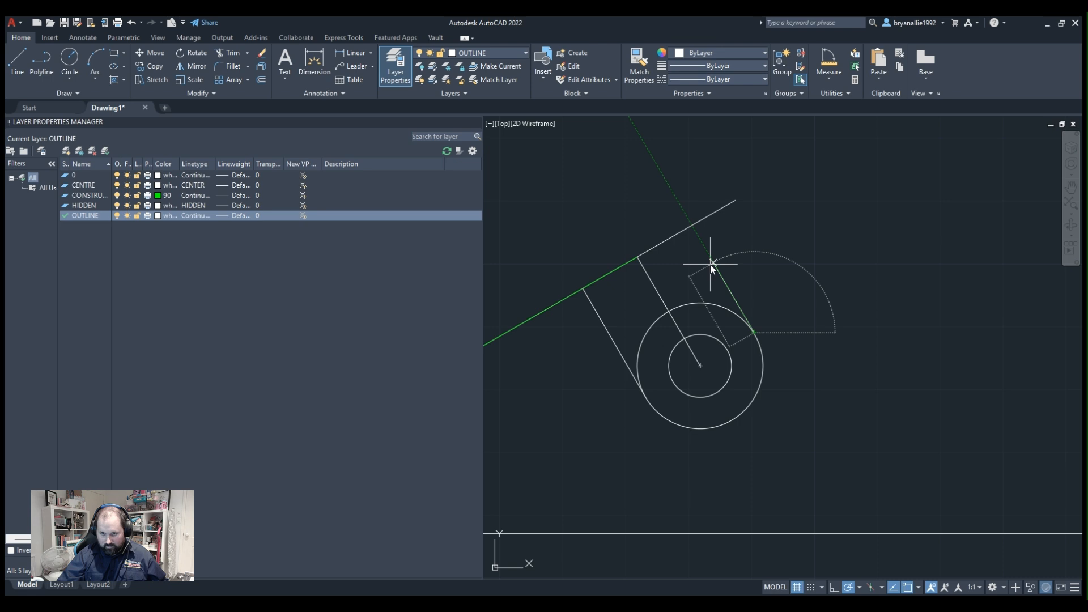
click(711, 263)
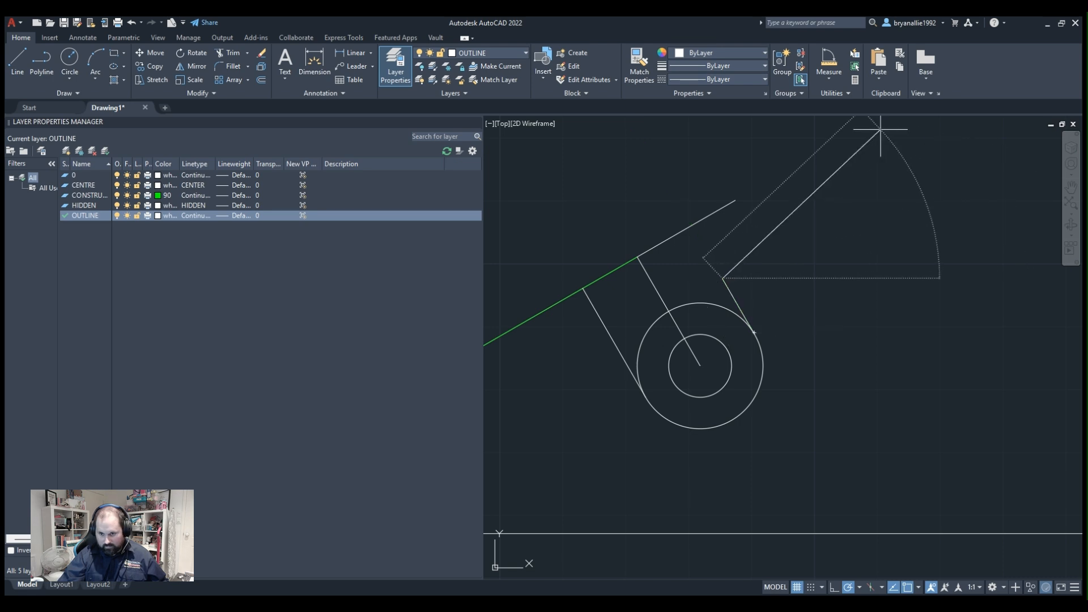
scroll(737, 266, down, 2)
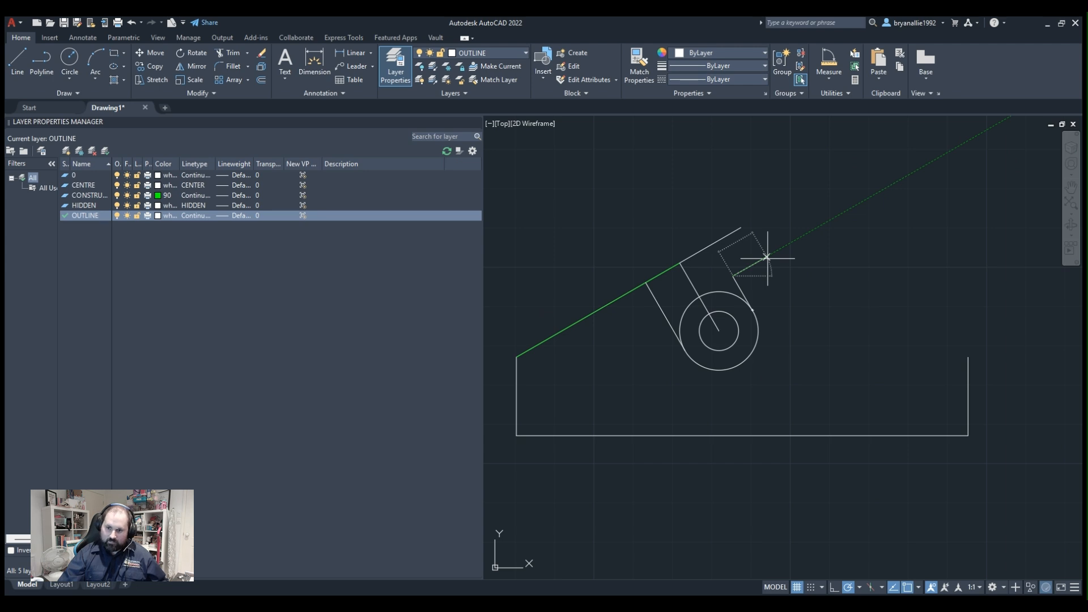
key(Escape)
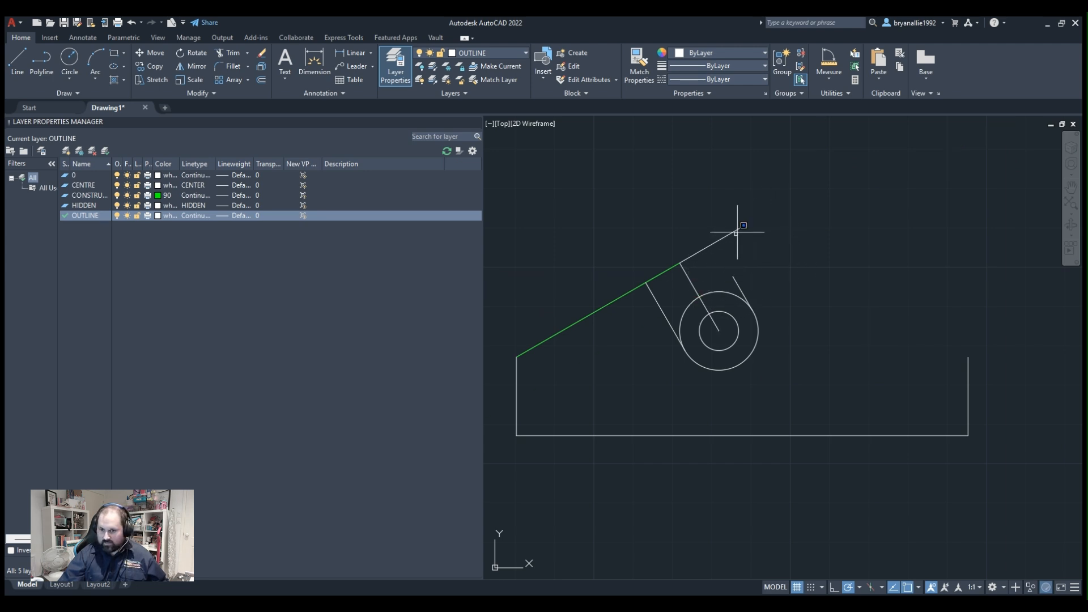
Draw a polyline from the sloped line's upper end down to the right, perpendicular to the slope.
click(736, 232)
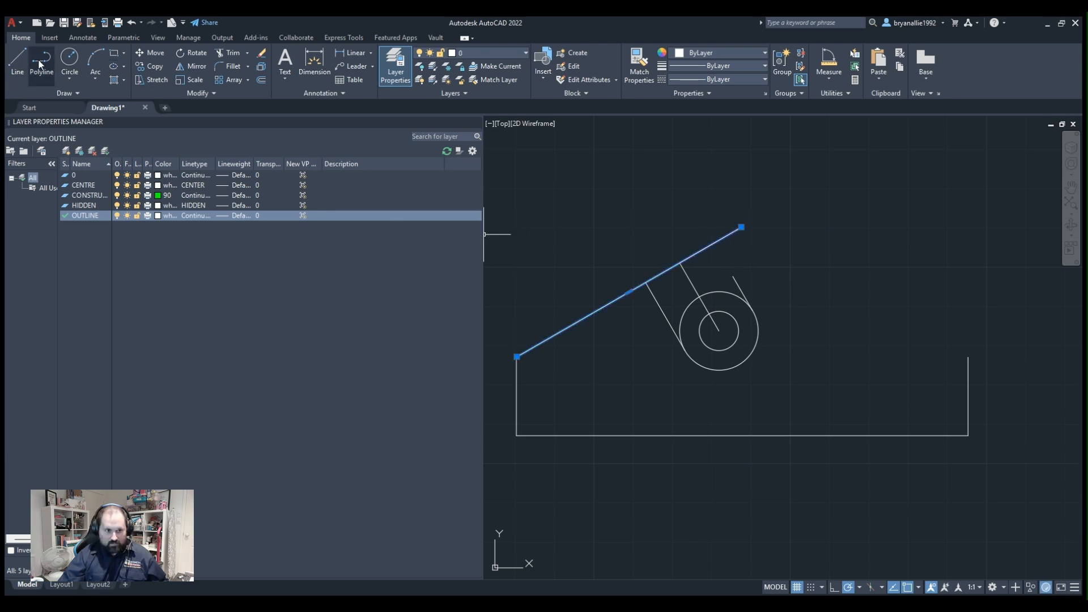
key(Escape)
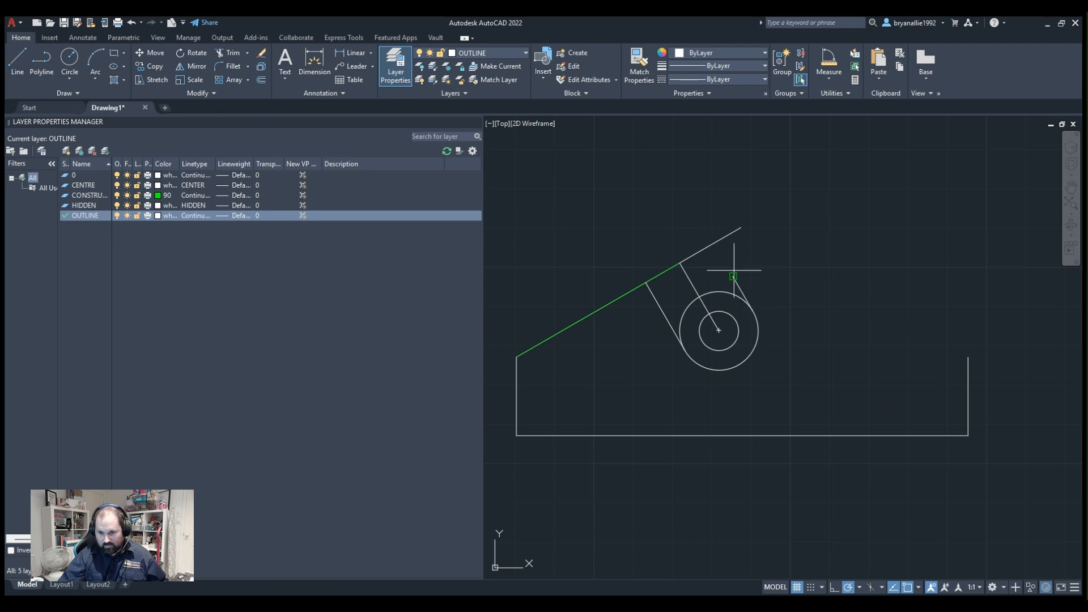
click(741, 227)
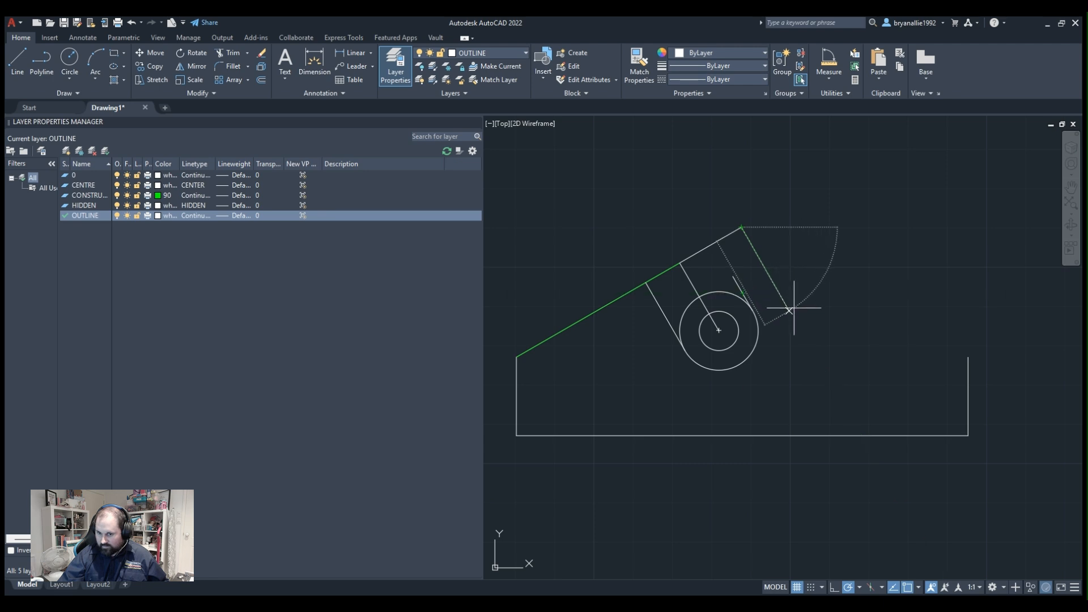
click(793, 316)
key(Return)
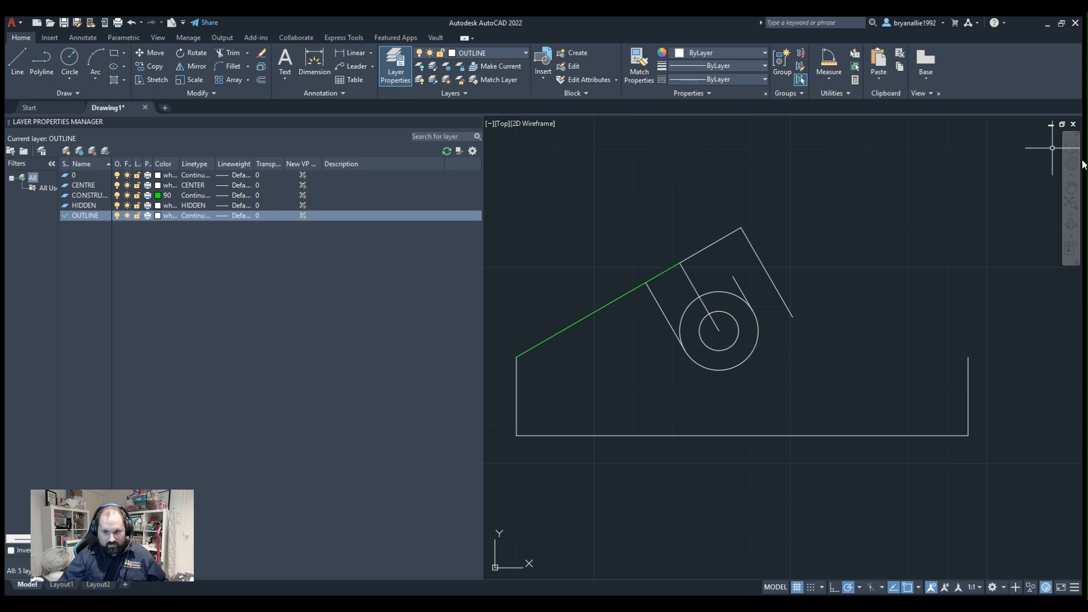
Draw a polyline from the slot's short right side perpendicular to the peak's descending line, continuing to the right wall's upper end.
click(80, 70)
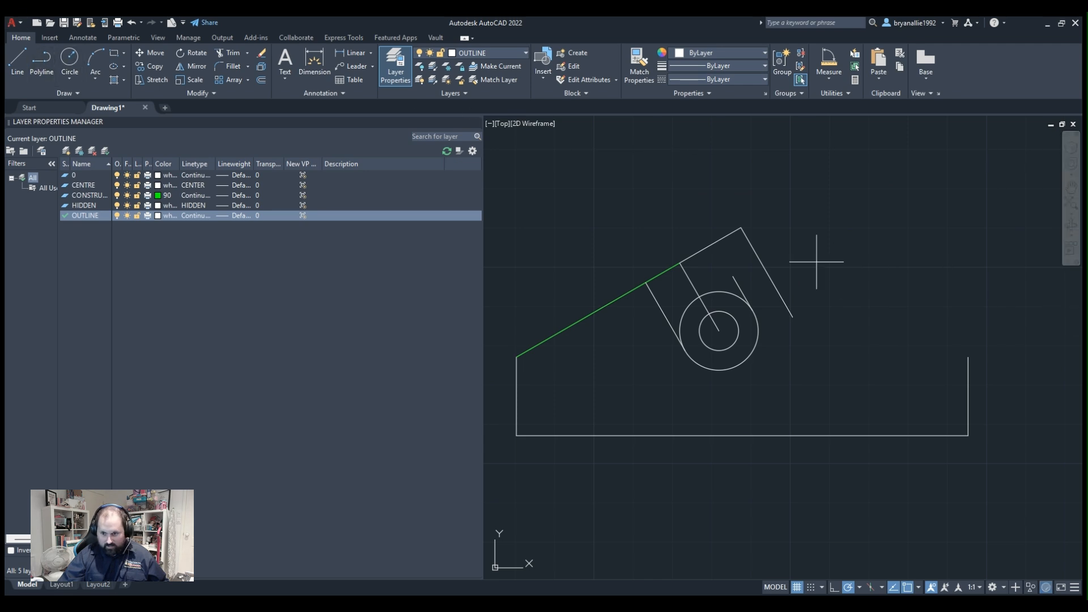
click(760, 261)
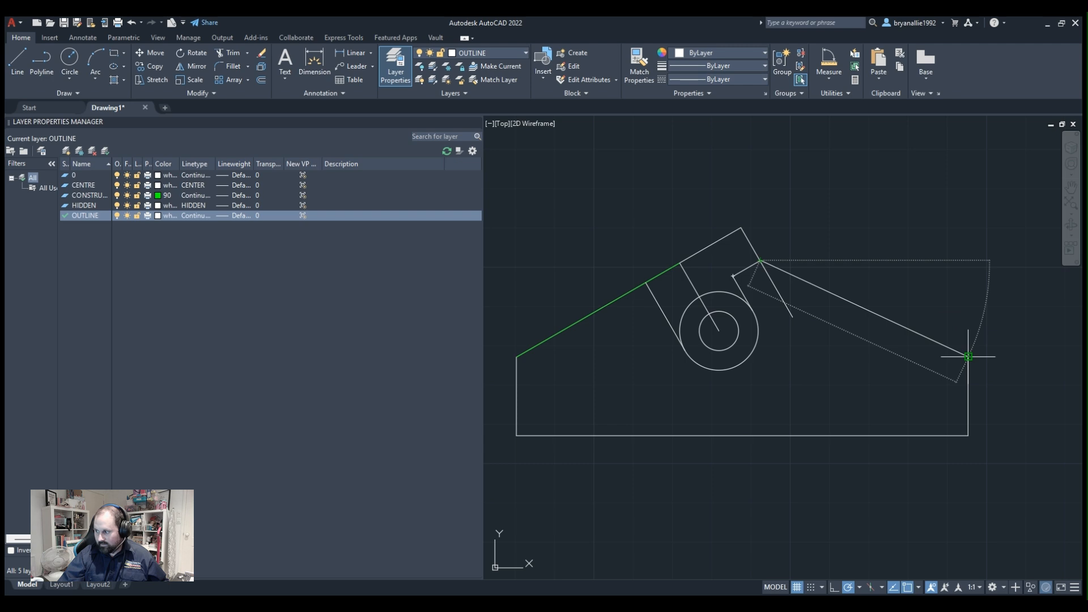
click(968, 356)
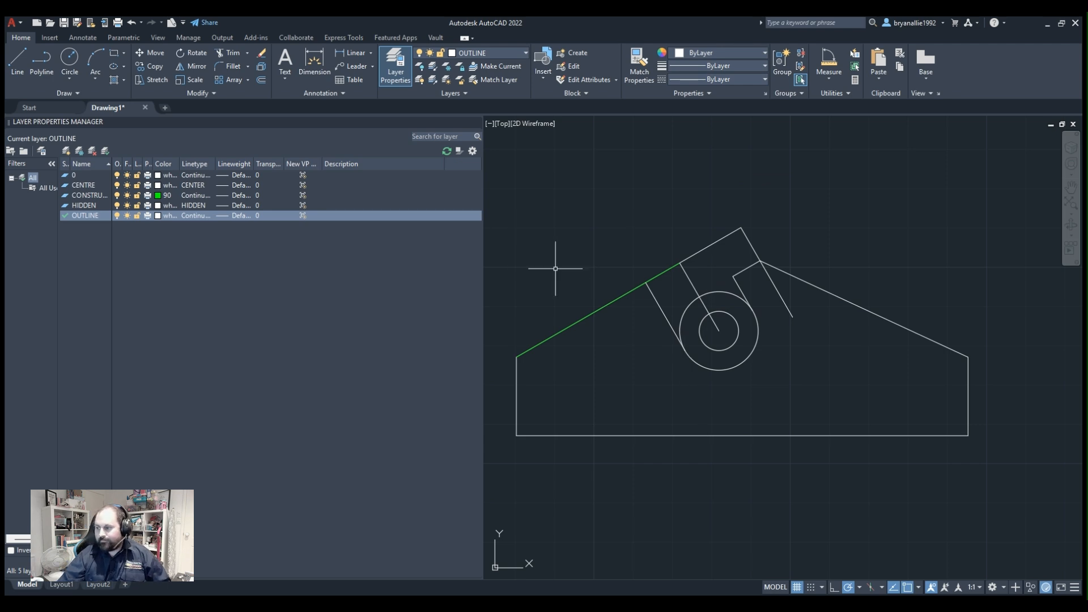
Trim away the upper slope line beyond the construction line and the descending line's part above the new roof corner.
click(223, 52)
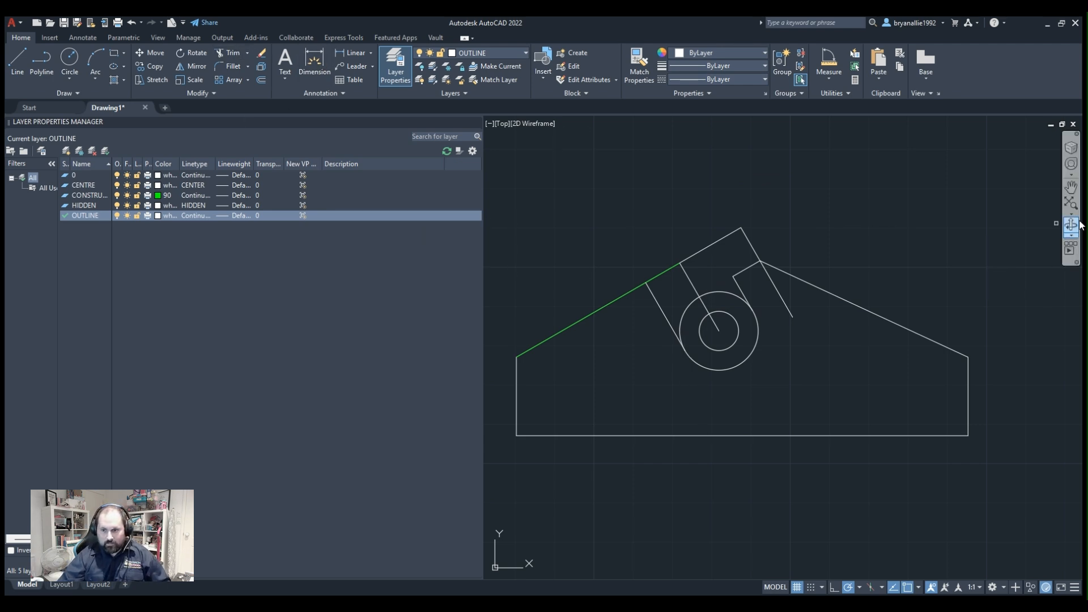
click(935, 214)
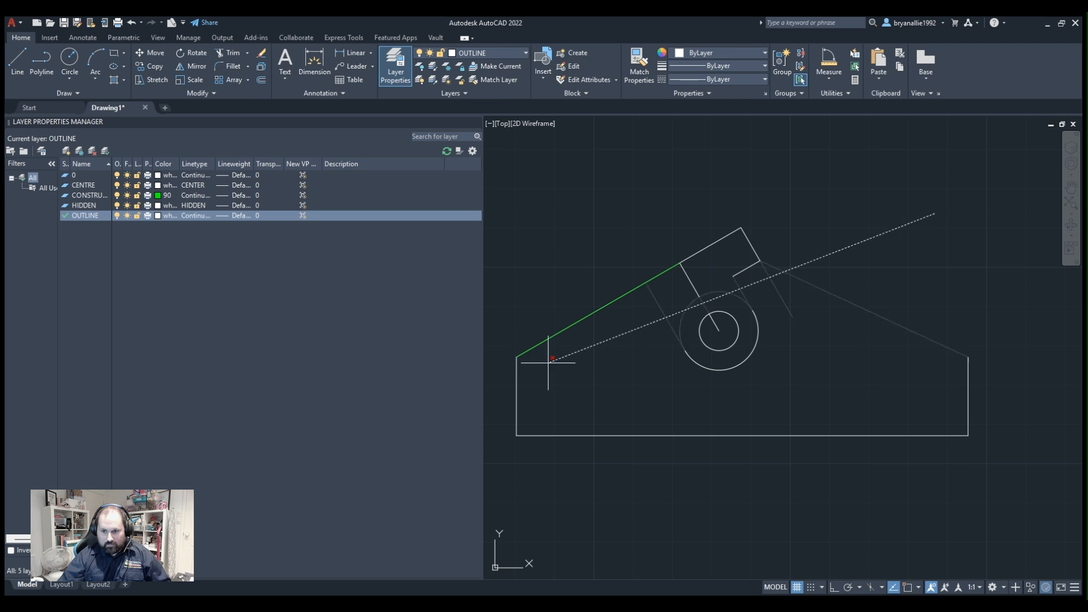
click(819, 203)
mouse_move(776, 225)
mouse_down()
mouse_move(715, 236)
mouse_move(733, 227)
mouse_up()
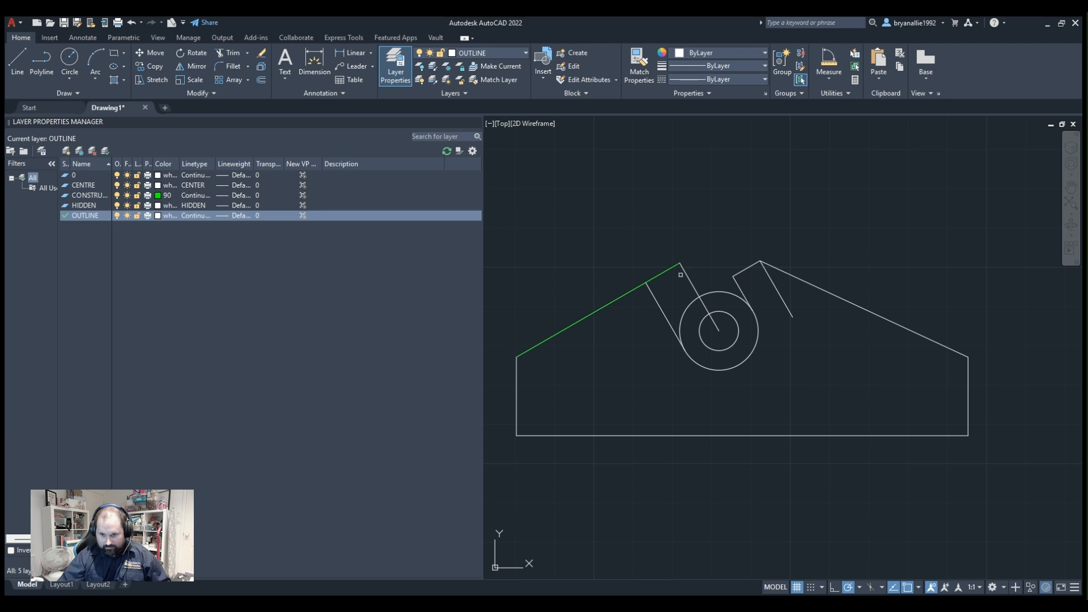
key(Escape)
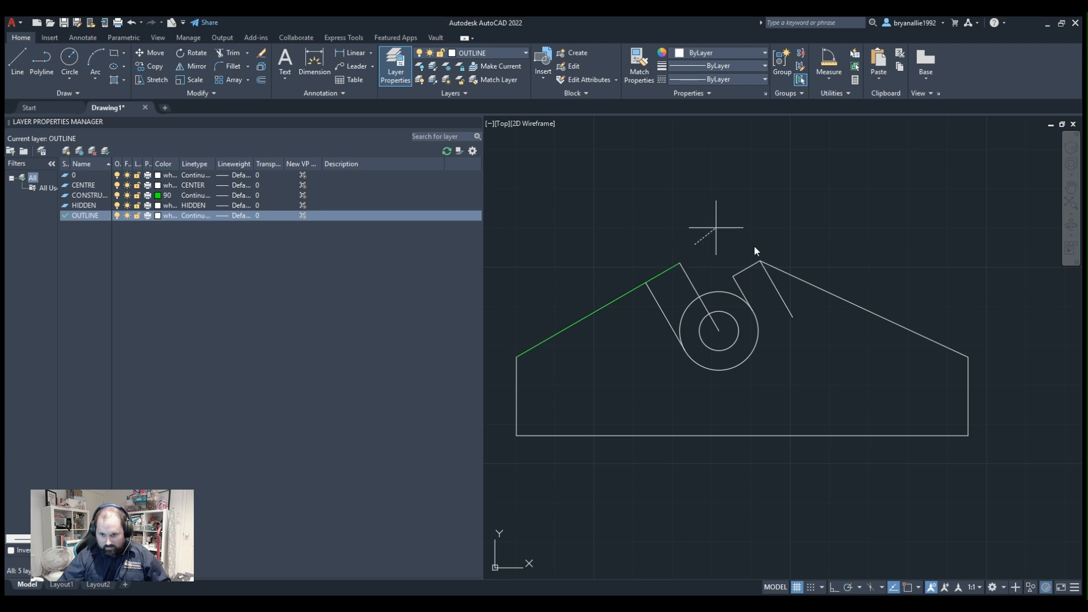
Delete the leftover descending segment, the line running to the circles' centre and the green construction line.
click(787, 304)
key(Delete)
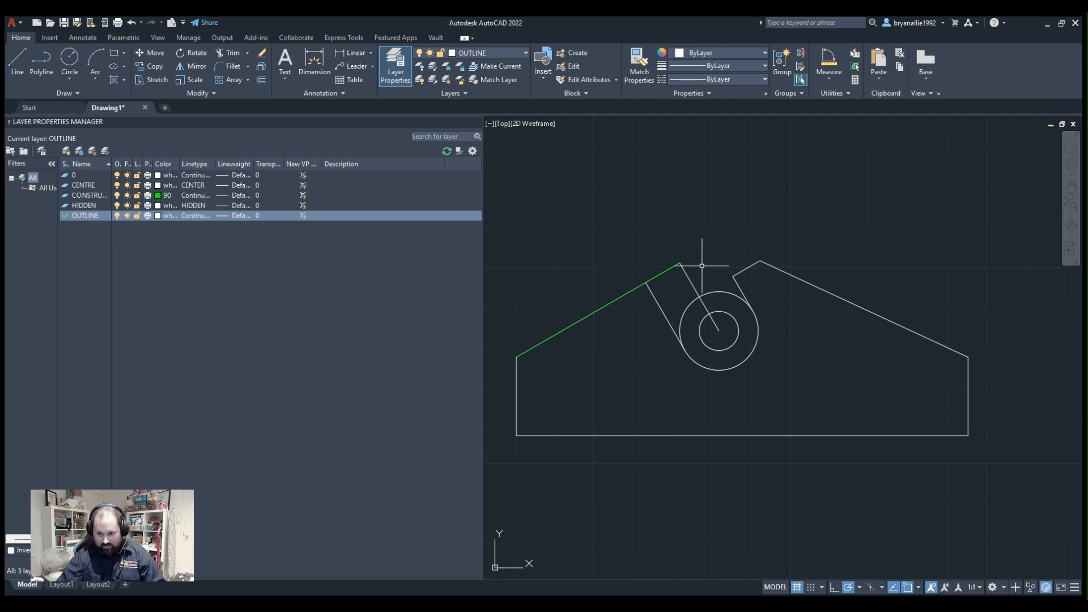
click(702, 264)
click(683, 291)
key(Delete)
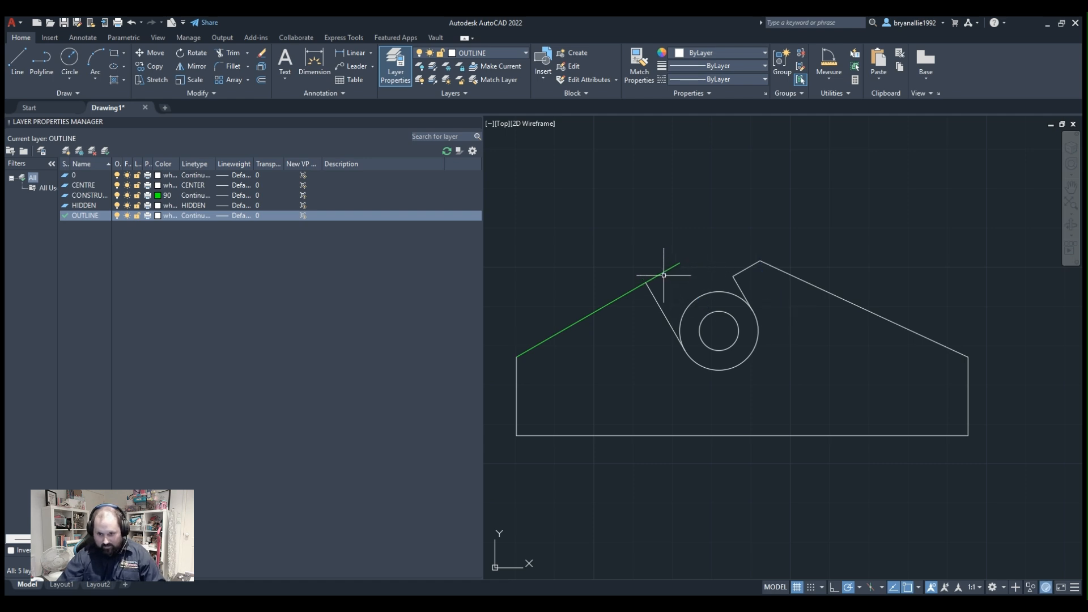
click(662, 272)
key(Delete)
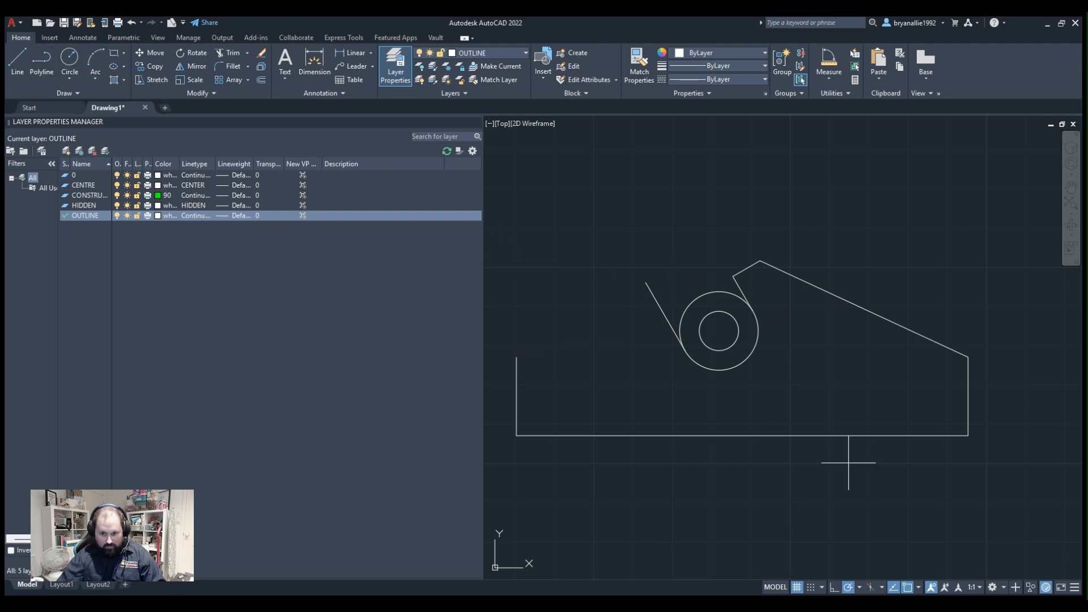
Draw the left roof edge as a polyline from the left wall's upper end to the slot's upper left corner.
click(516, 357)
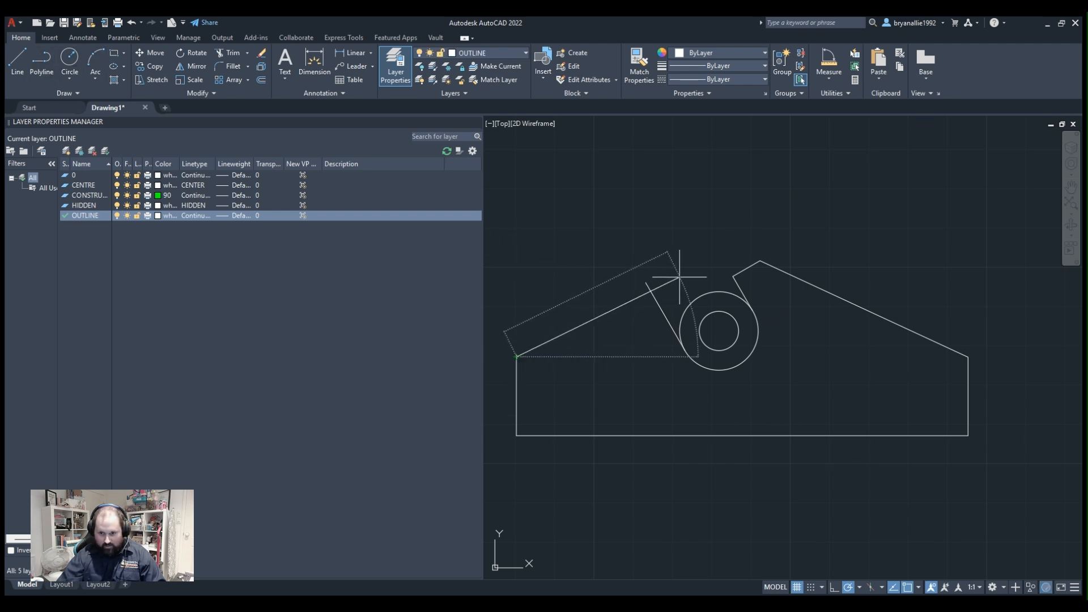
click(646, 282)
scroll(752, 258, down, 2)
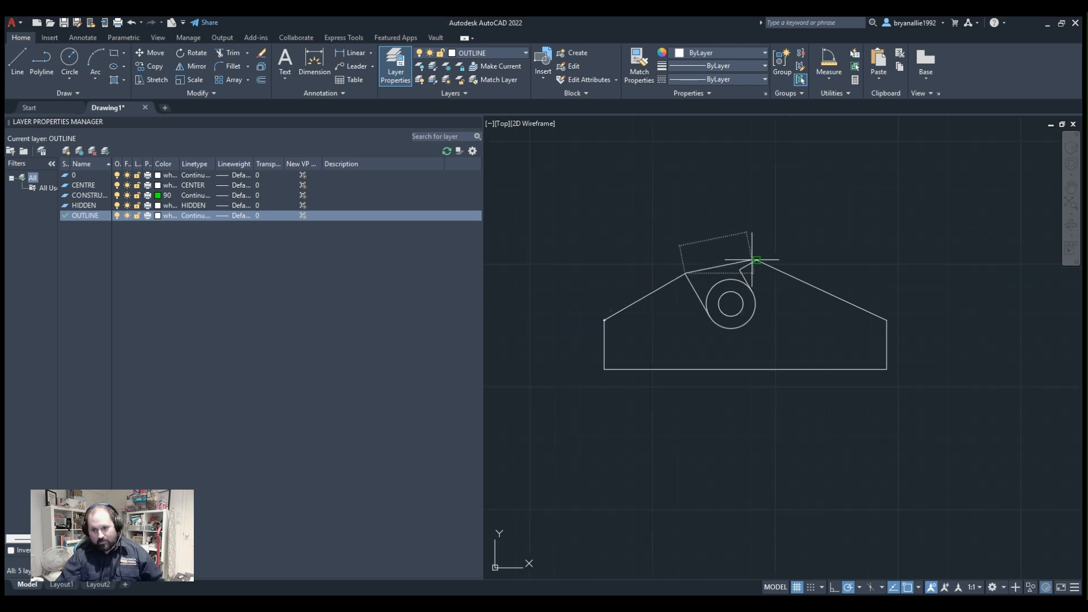
Draw a polyline from the slot's upper right corner perpendicular to the slot's left side.
scroll(753, 267, up, 5)
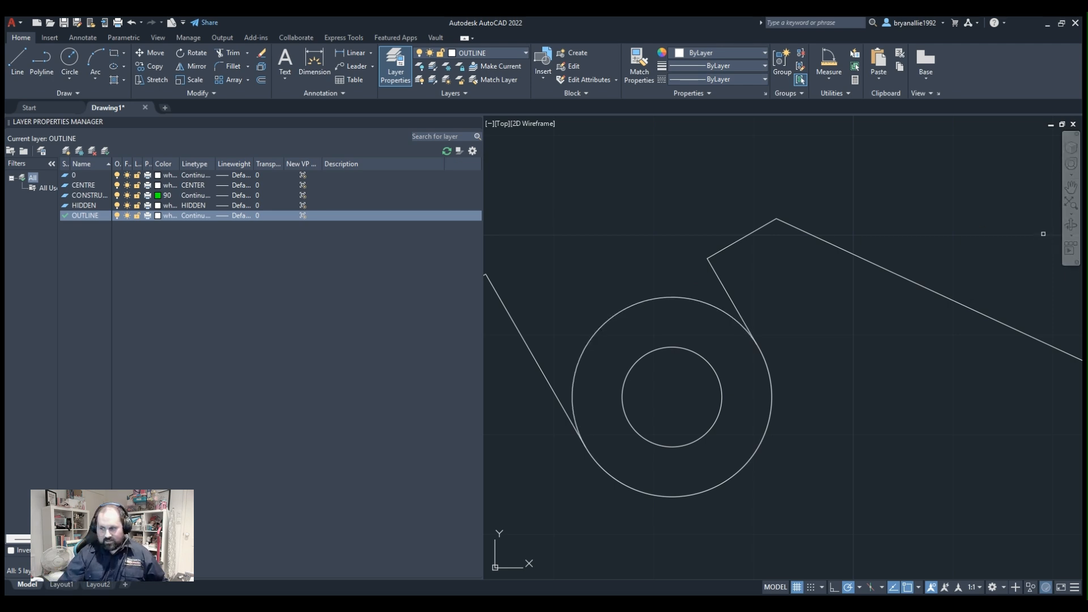
click(34, 69)
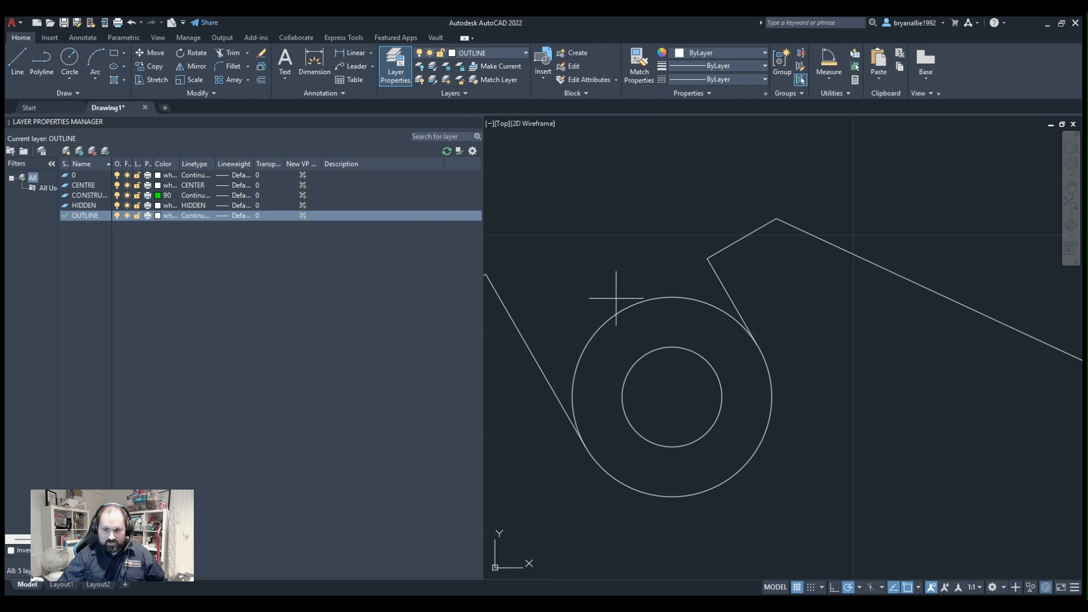
click(708, 258)
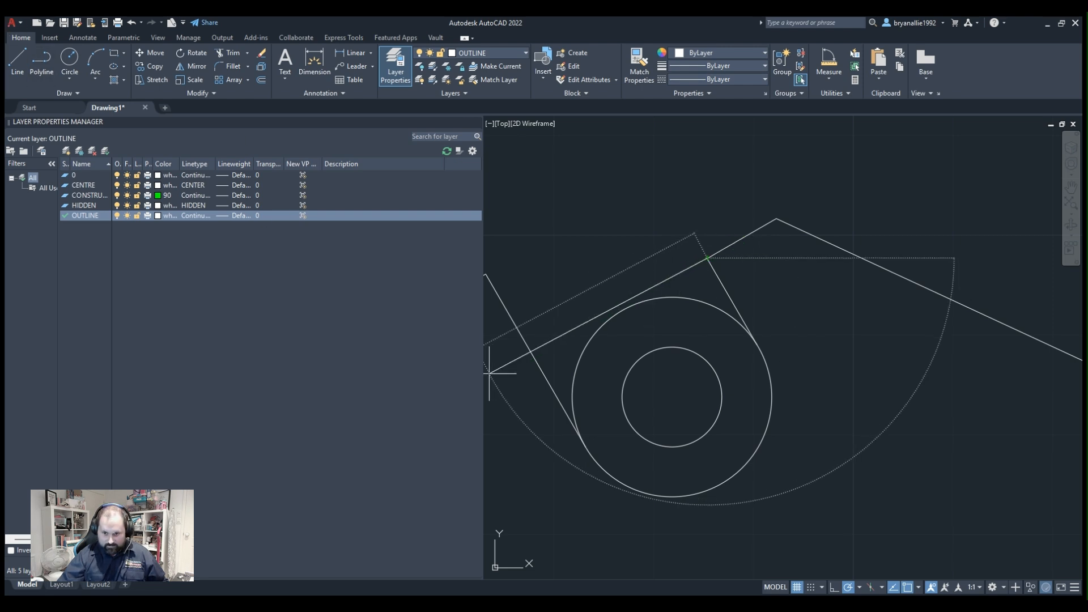
click(534, 359)
key(Return)
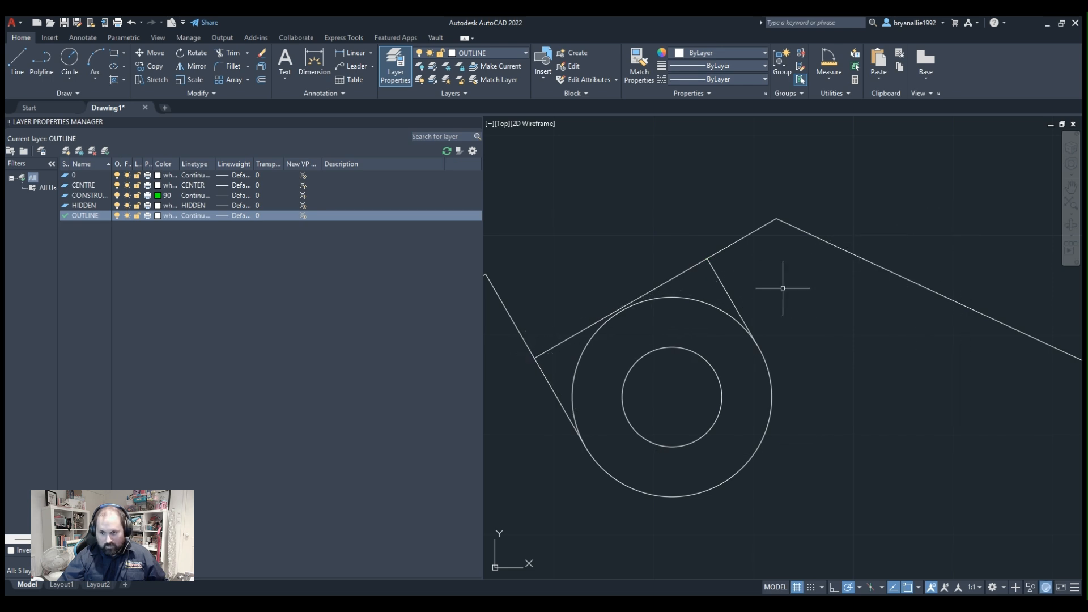
Draw a polyline from the slot's left side through the circles' centre to the outer circle's far side and up to the slot's upper right corner.
click(736, 311)
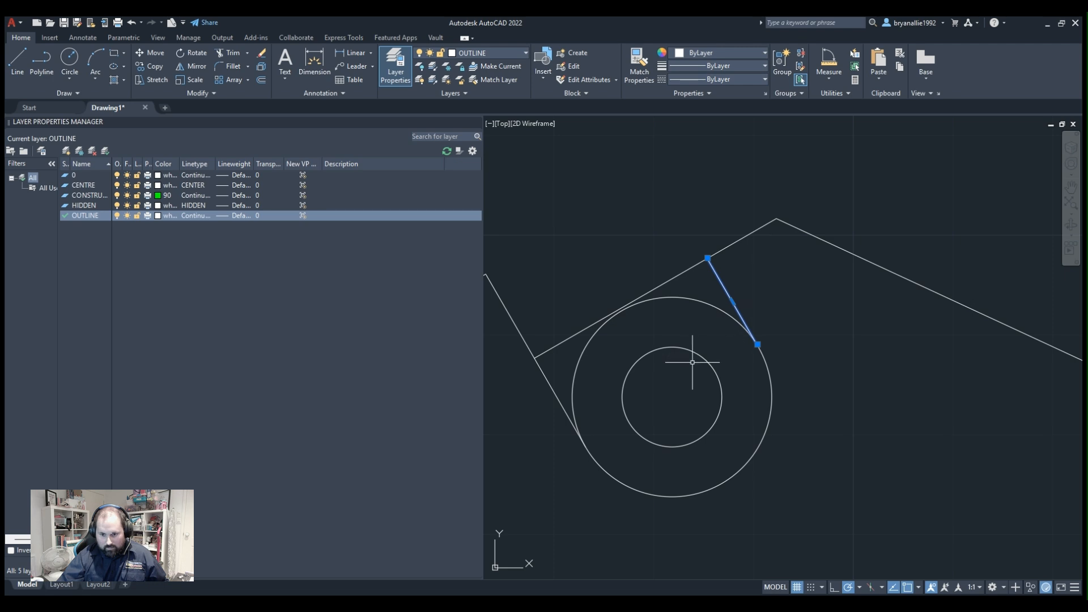
click(557, 396)
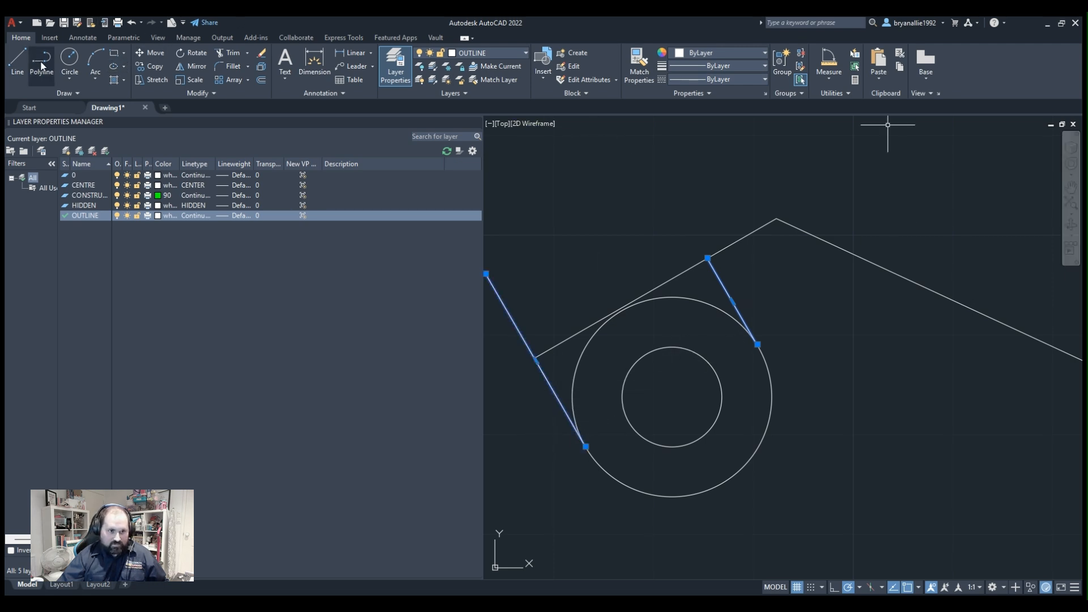
key(Escape)
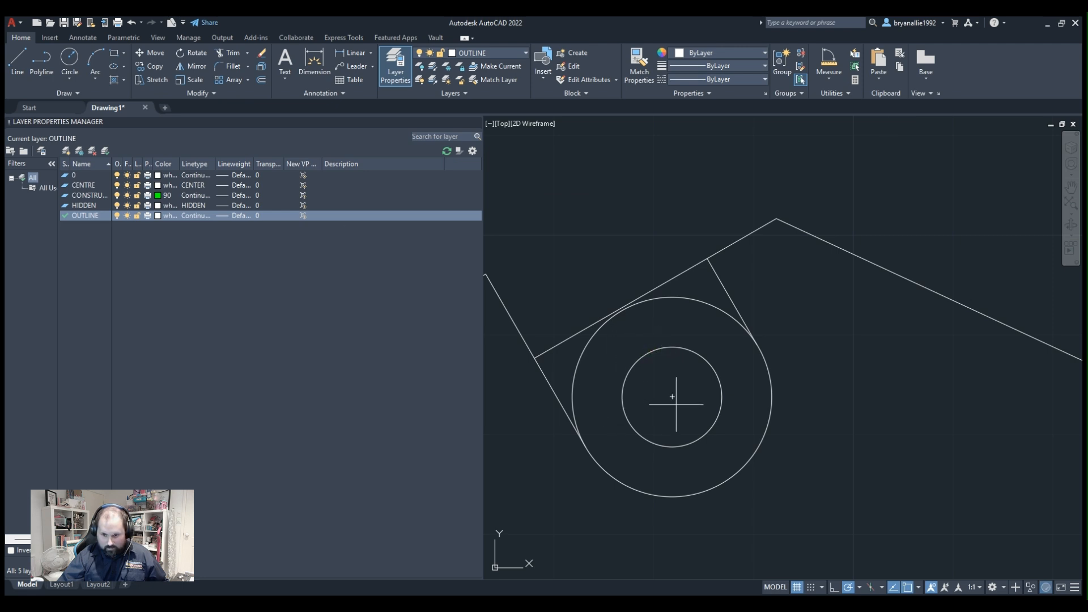
click(585, 447)
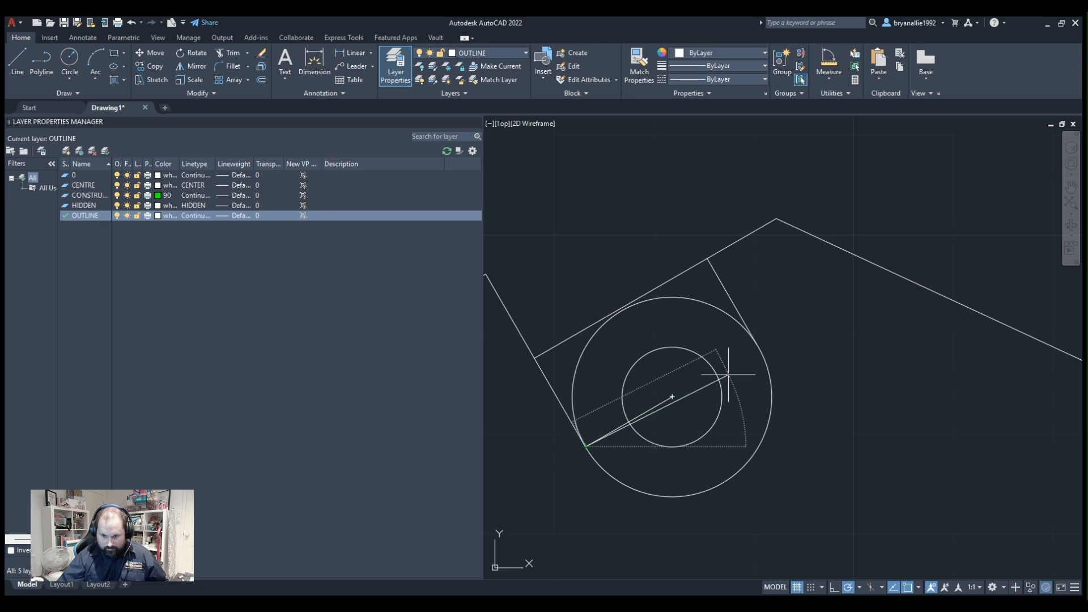
click(759, 347)
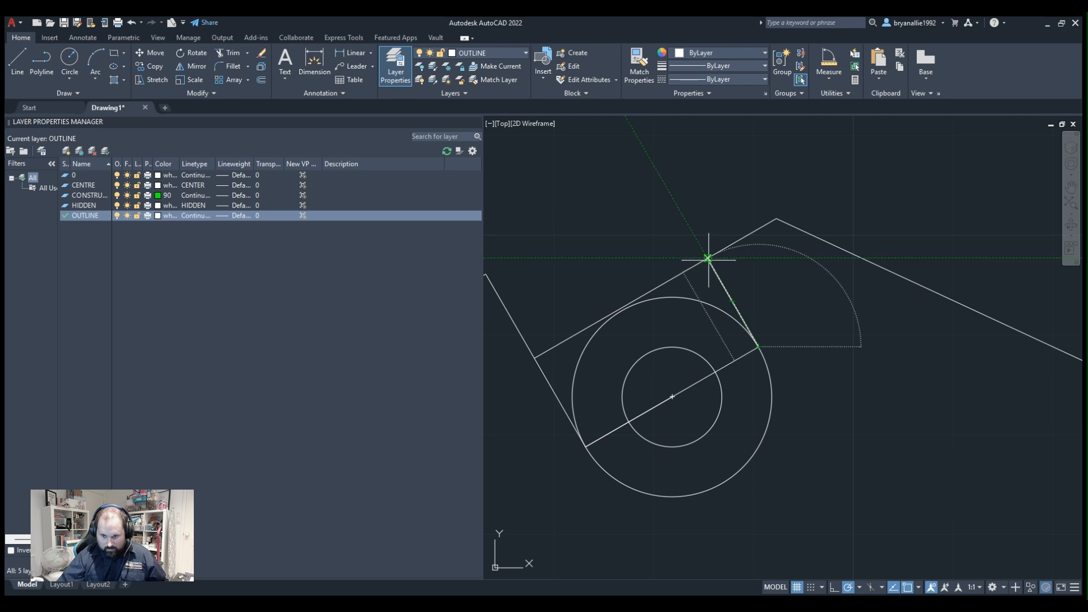
scroll(710, 266, up, 4)
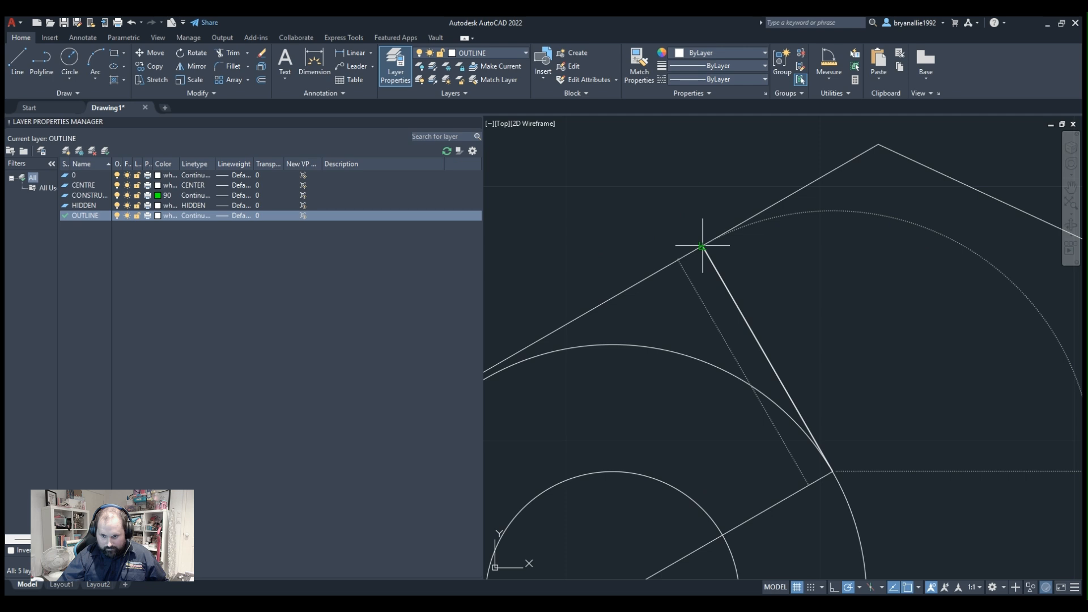
click(846, 389)
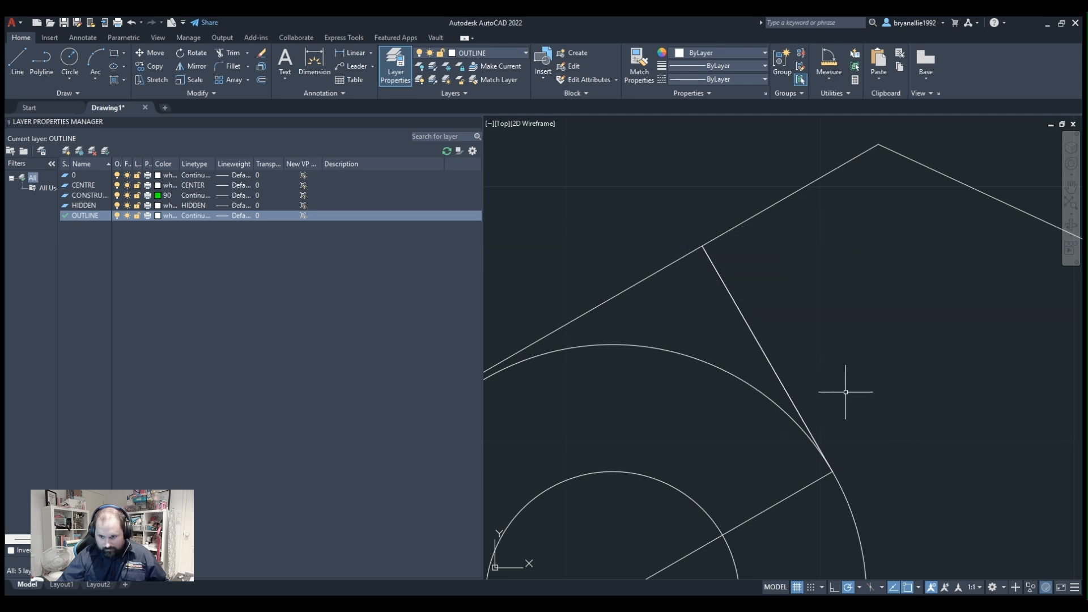
Try to add an angular dimension between the slot's left and right side lines.
scroll(850, 389, down, 2)
middle_drag(850, 390, 822, 40)
middle_drag(672, 160, 782, 416)
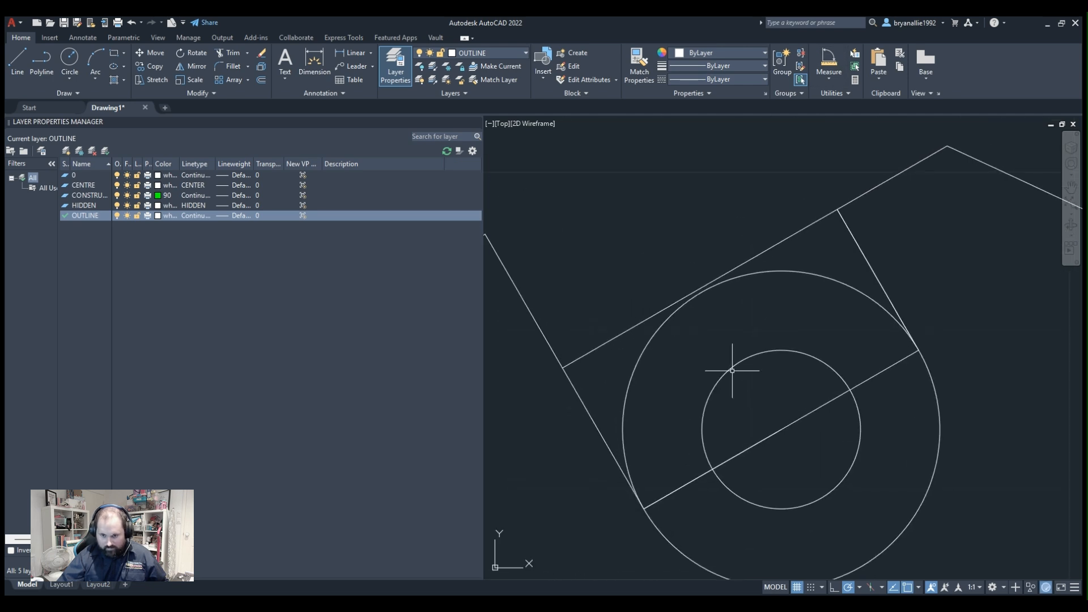
middle_drag(692, 397, 762, 313)
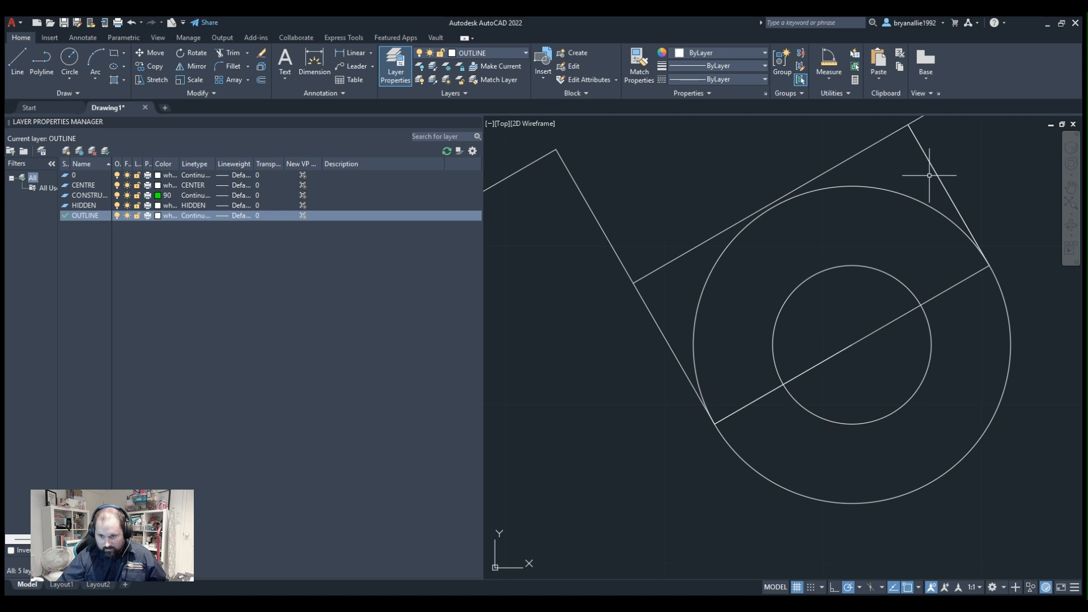
scroll(930, 175, up, 3)
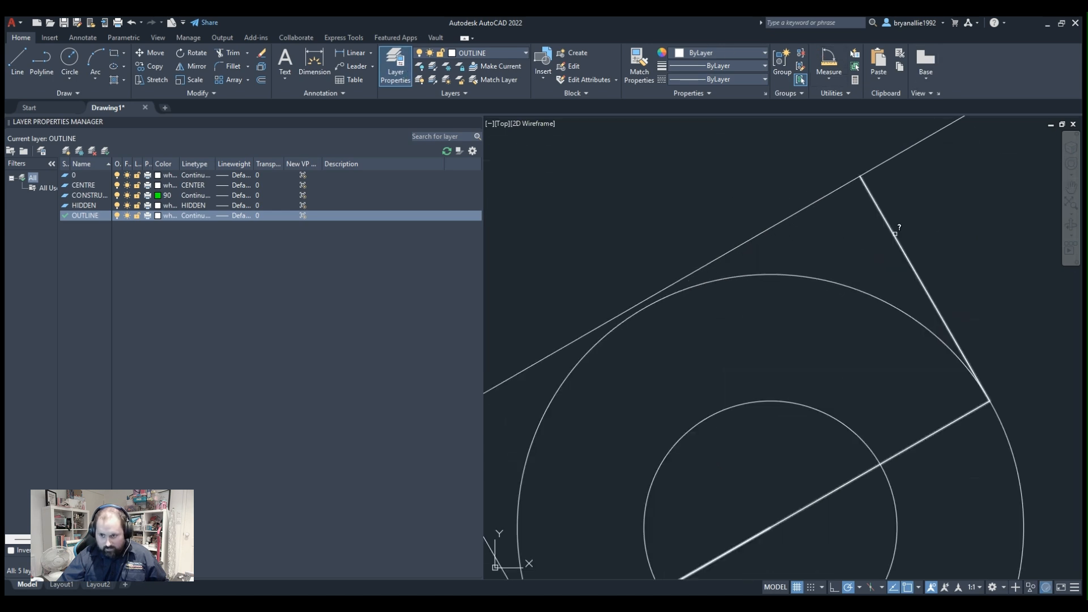
scroll(913, 216, up, 3)
scroll(912, 215, down, 4)
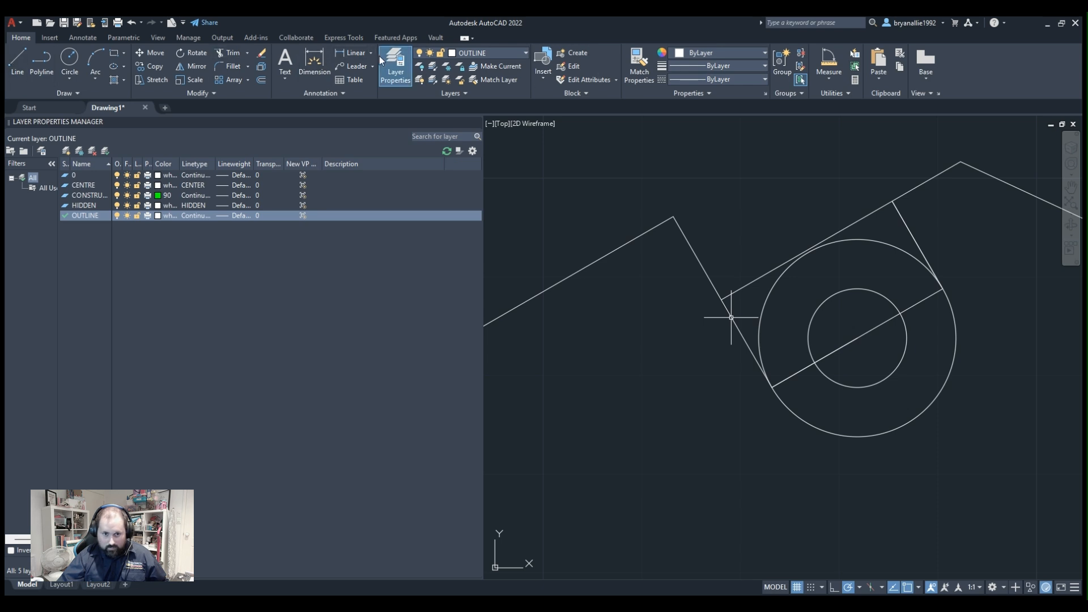
click(369, 108)
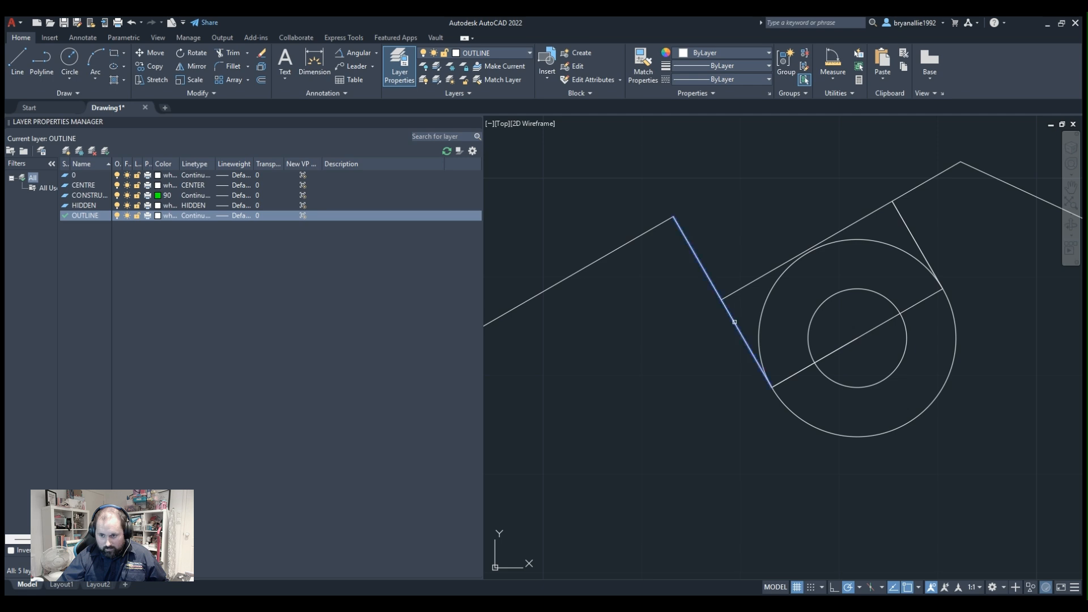
click(906, 227)
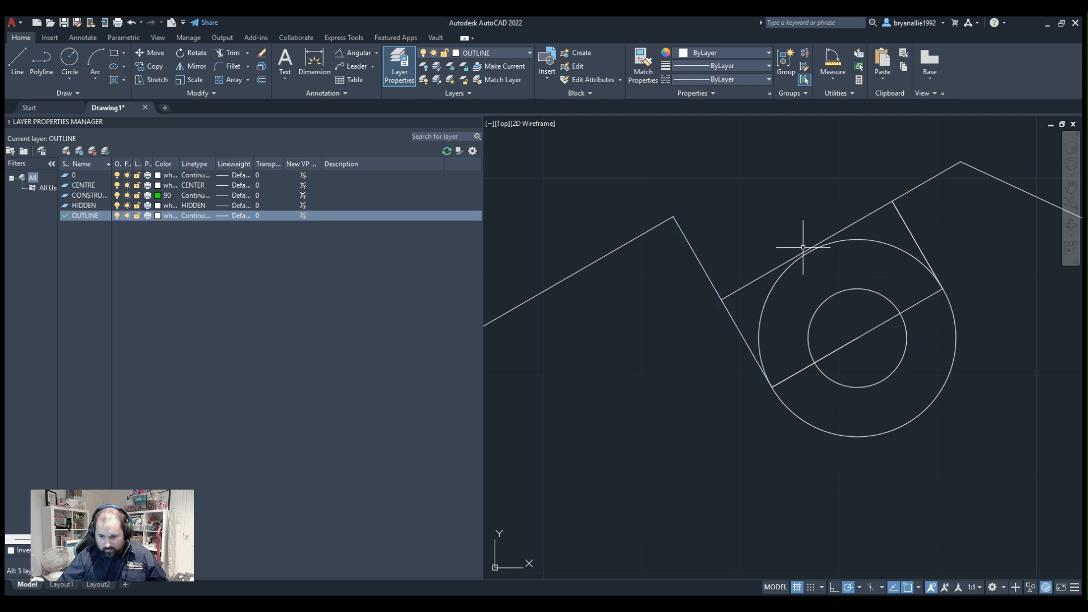
Delete the polyline that crosses the circles' centre and runs up the slot's right side.
click(904, 307)
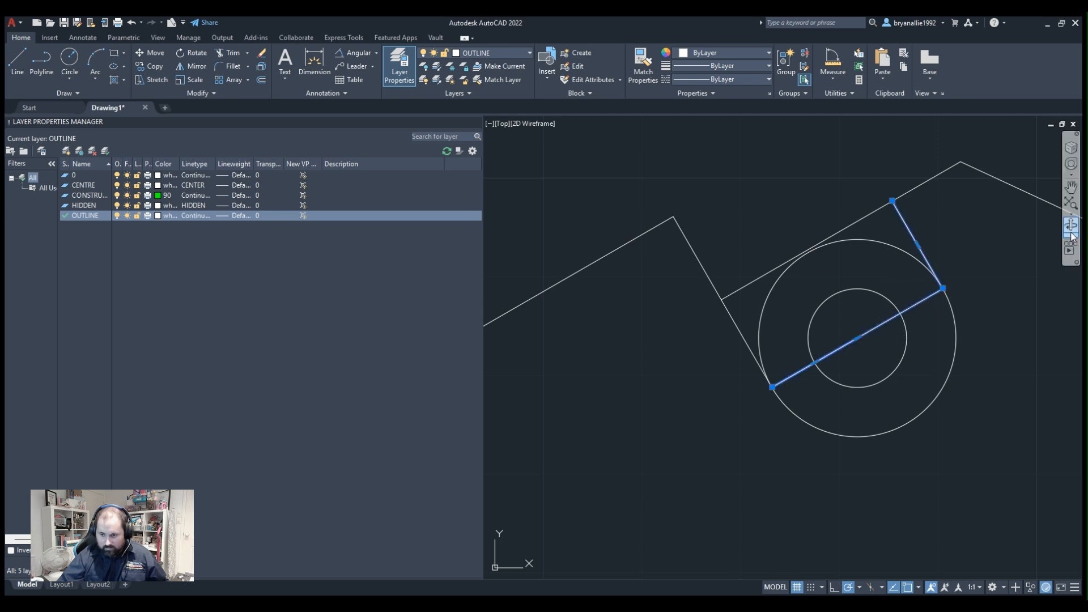
middle_drag(720, 257, 634, 287)
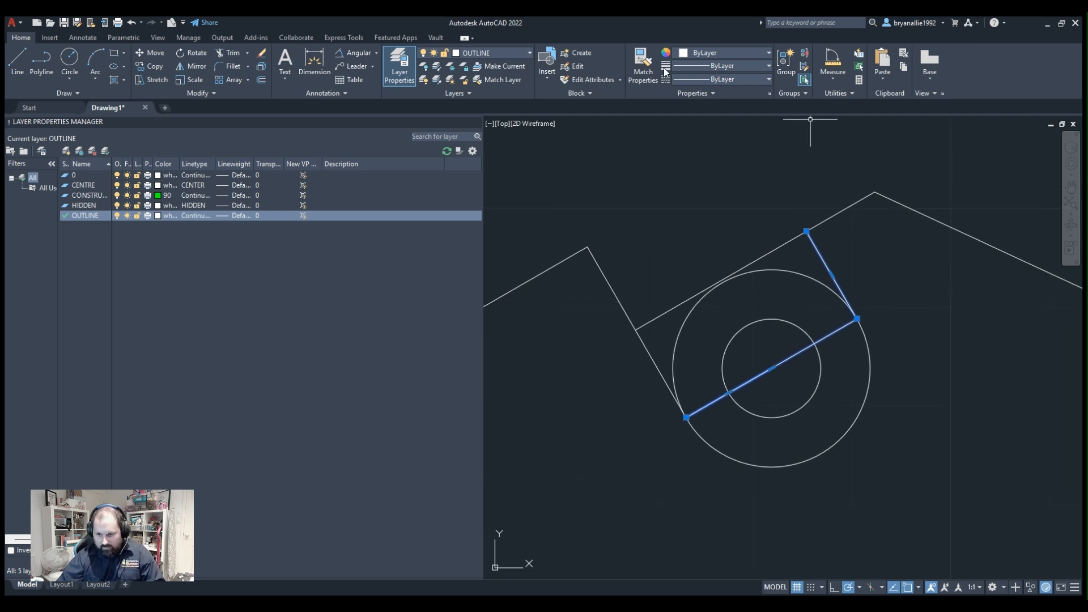
key(Delete)
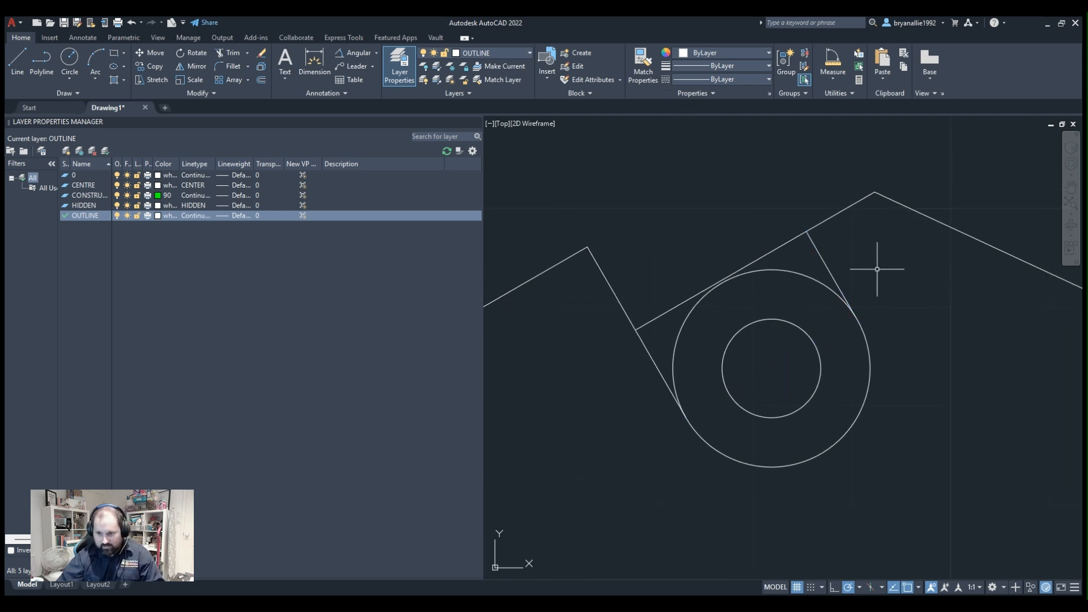
click(835, 278)
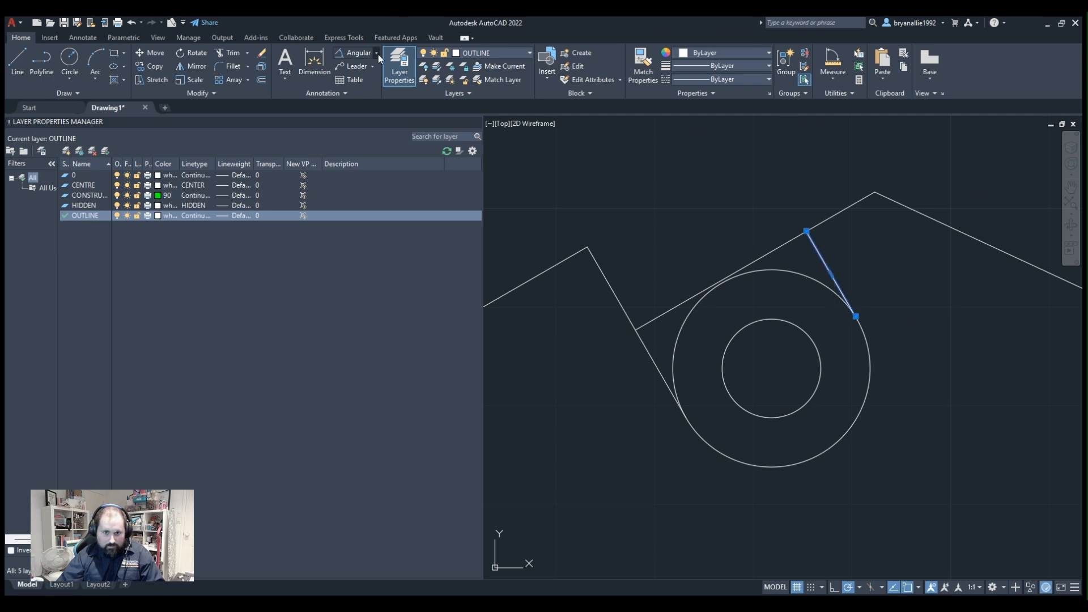
key(Escape)
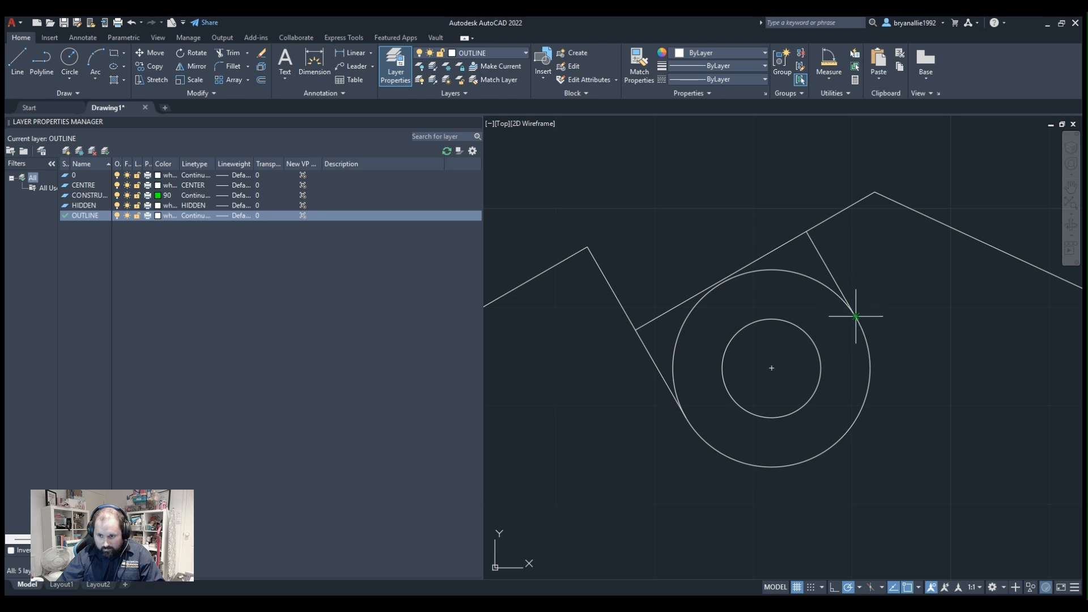
click(856, 316)
click(806, 231)
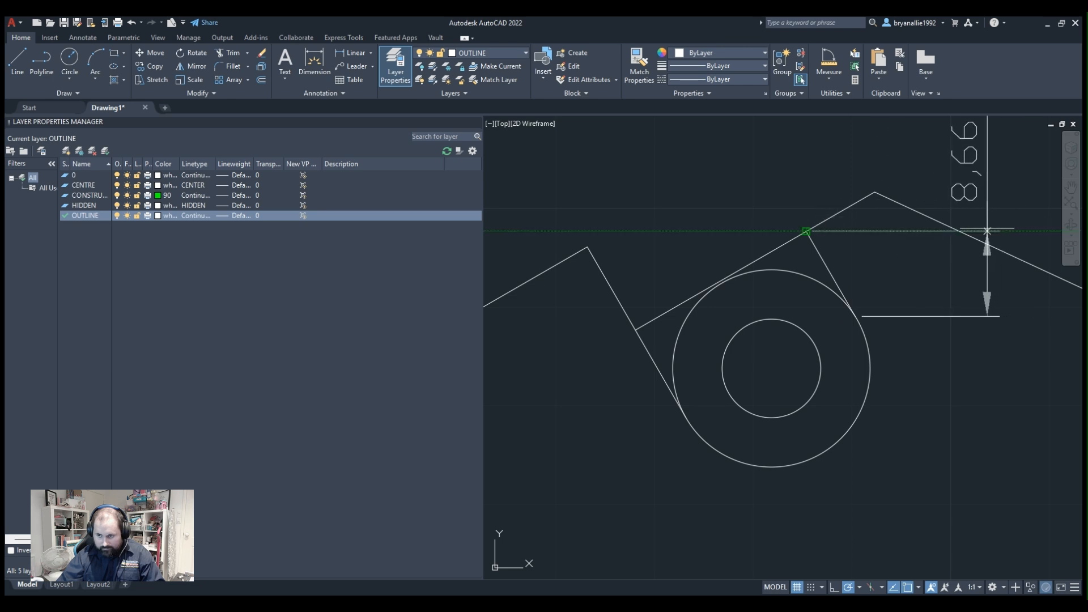
Add an aligned dimension to the slot's right side, placing its dimension line near the slot's left side.
click(371, 52)
click(355, 90)
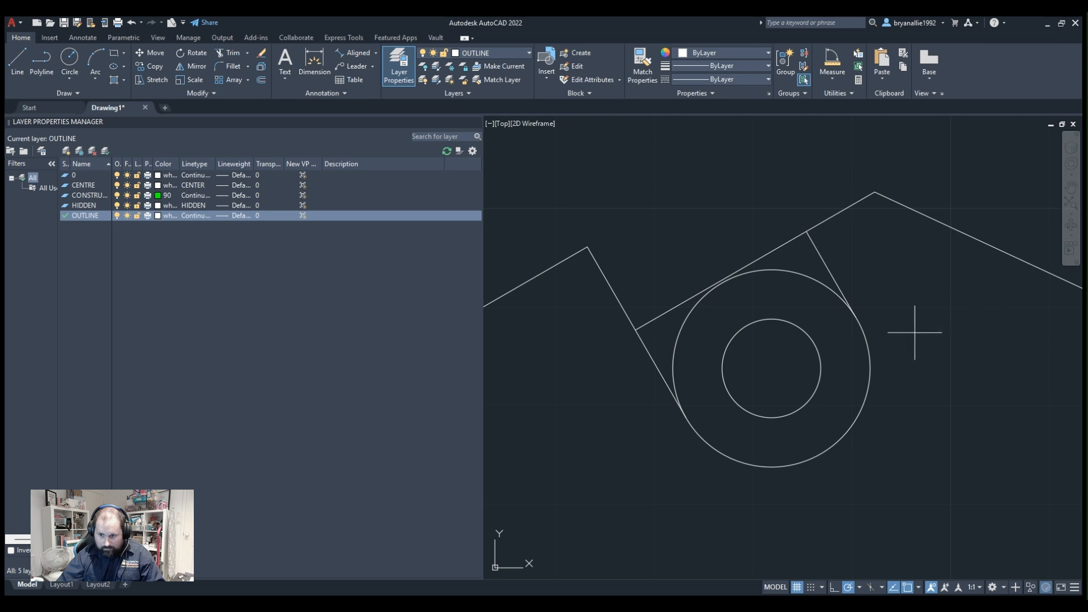
click(855, 316)
click(807, 231)
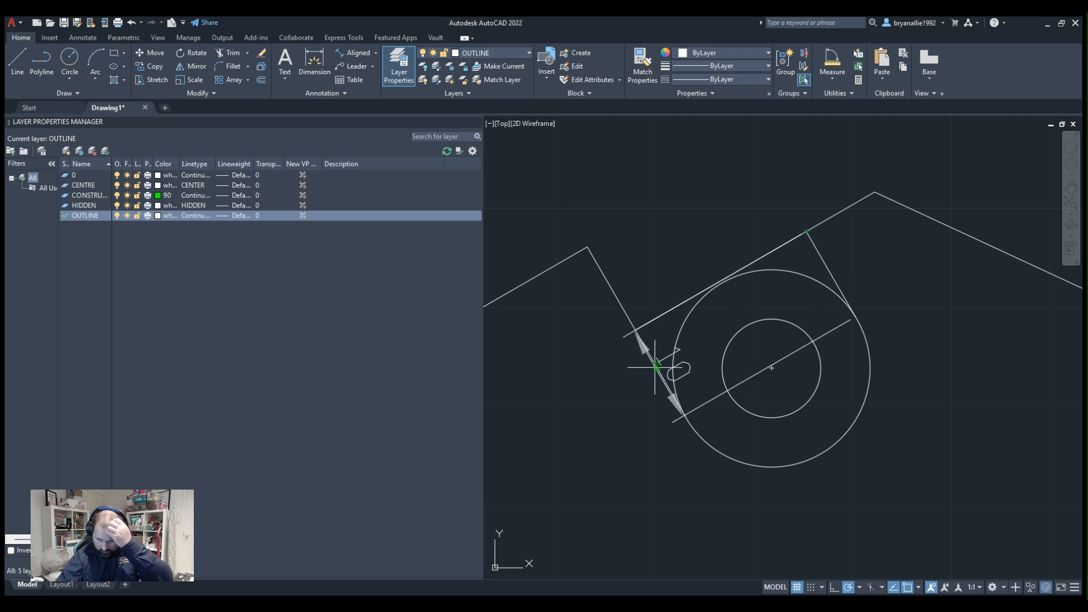
click(669, 340)
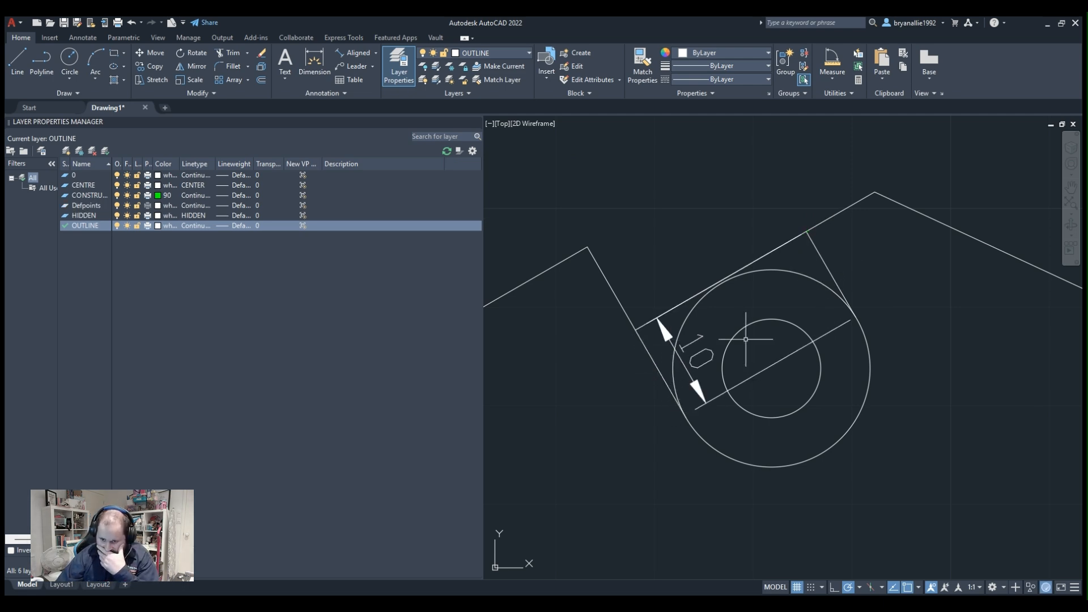
Draw a line from the circles' centre up to the outer circle, parallel to the slot's sloping upper edge.
click(812, 395)
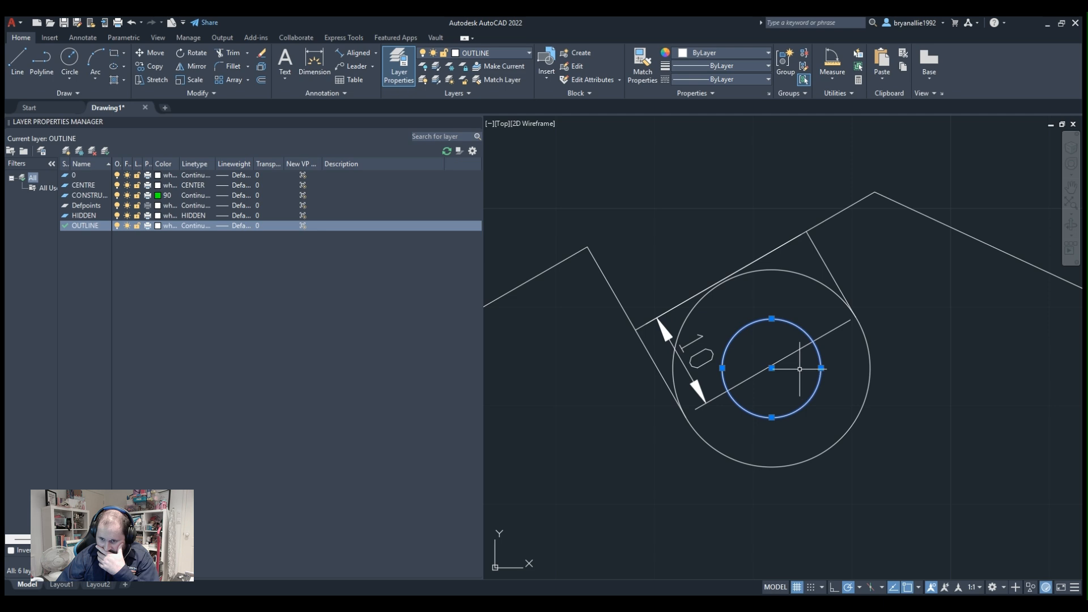
scroll(800, 369, up, 4)
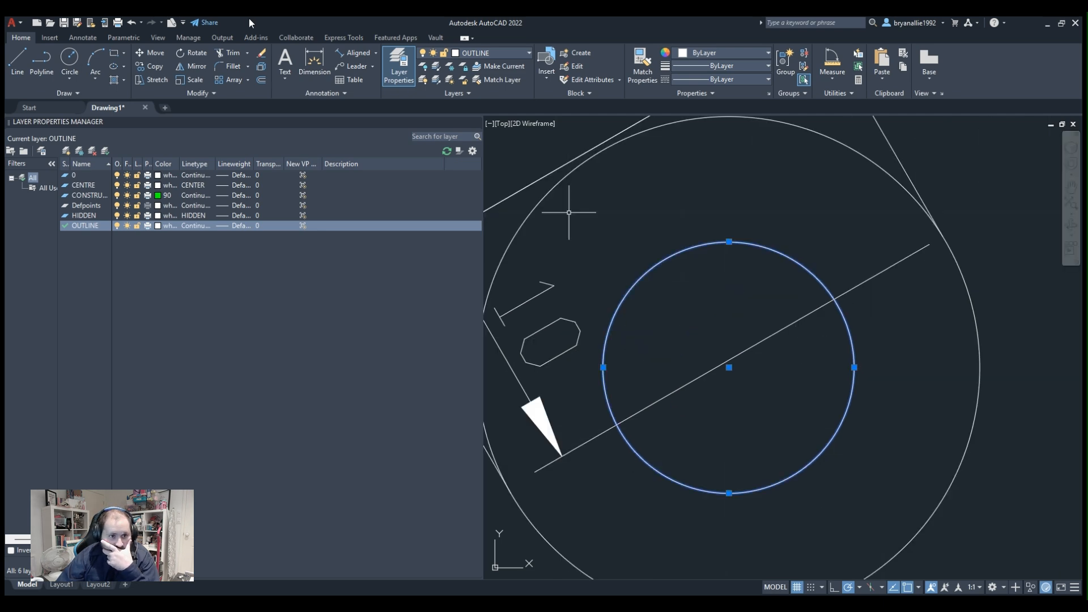
key(Escape)
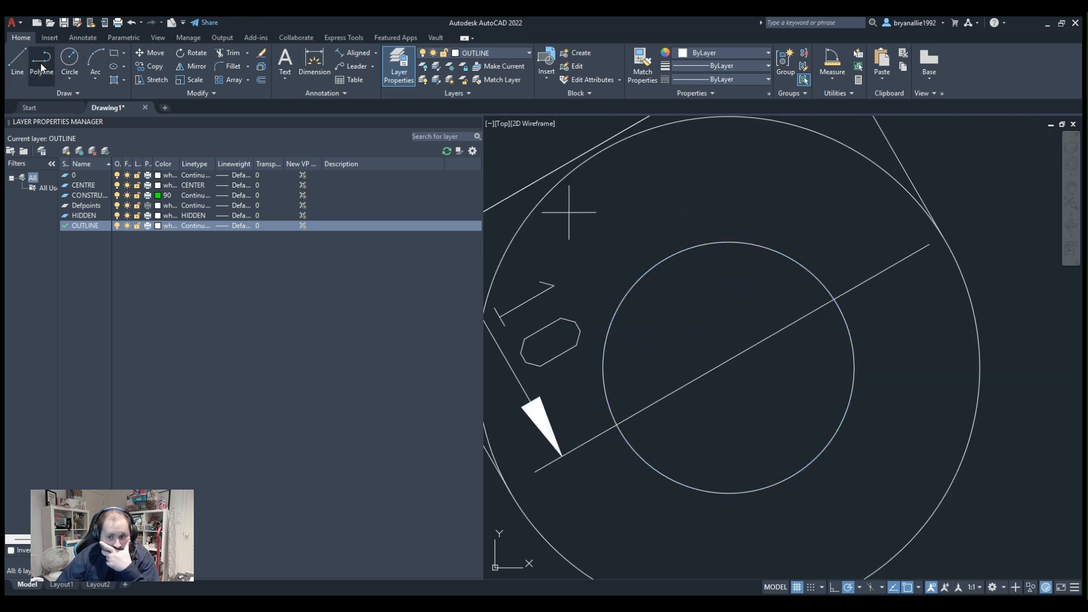
click(728, 367)
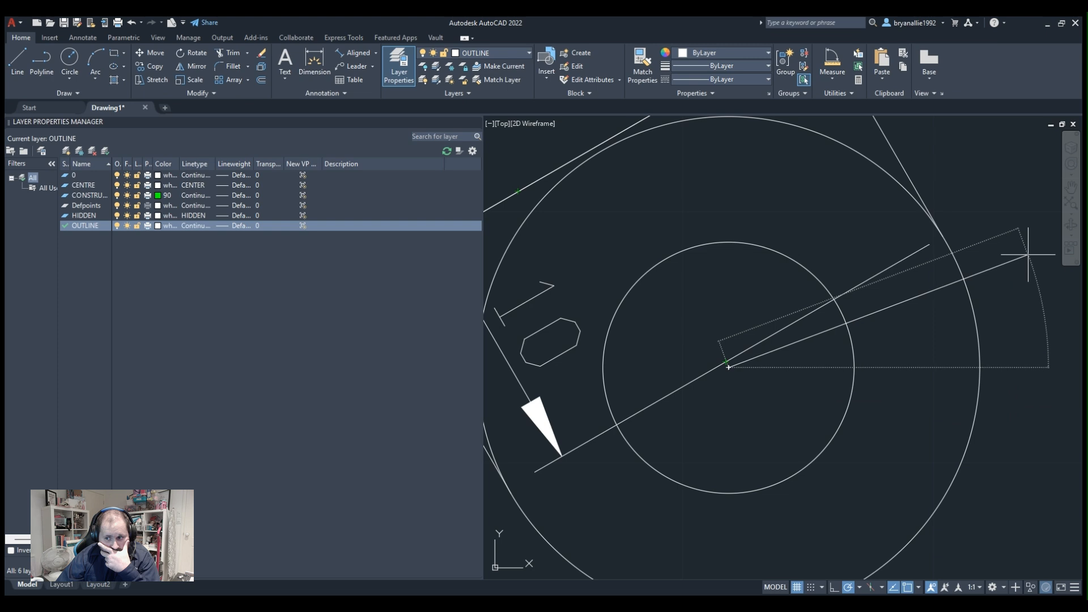
click(946, 242)
middle_drag(997, 224, 948, 309)
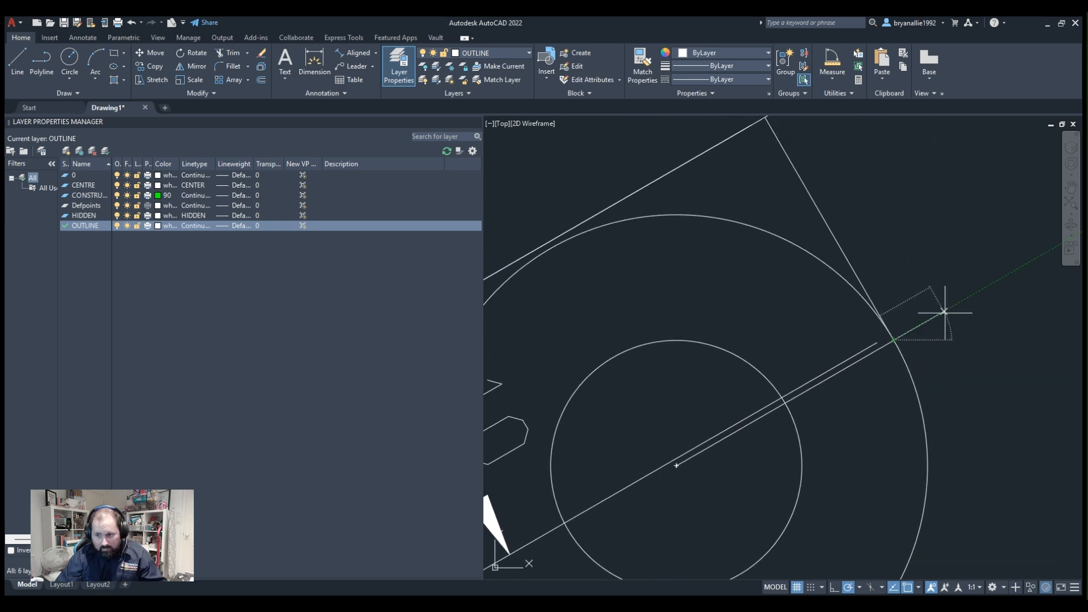
key(Escape)
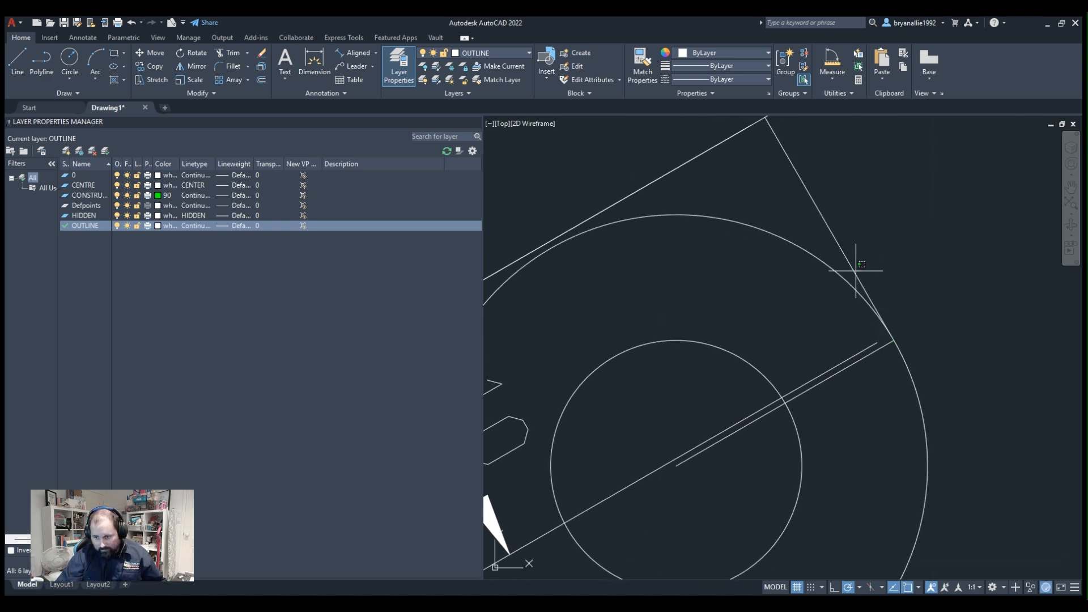
Delete the slot's right side line and redraw it as a polyline segment from the radius line's outer end up to the sloping edge.
click(856, 271)
key(Delete)
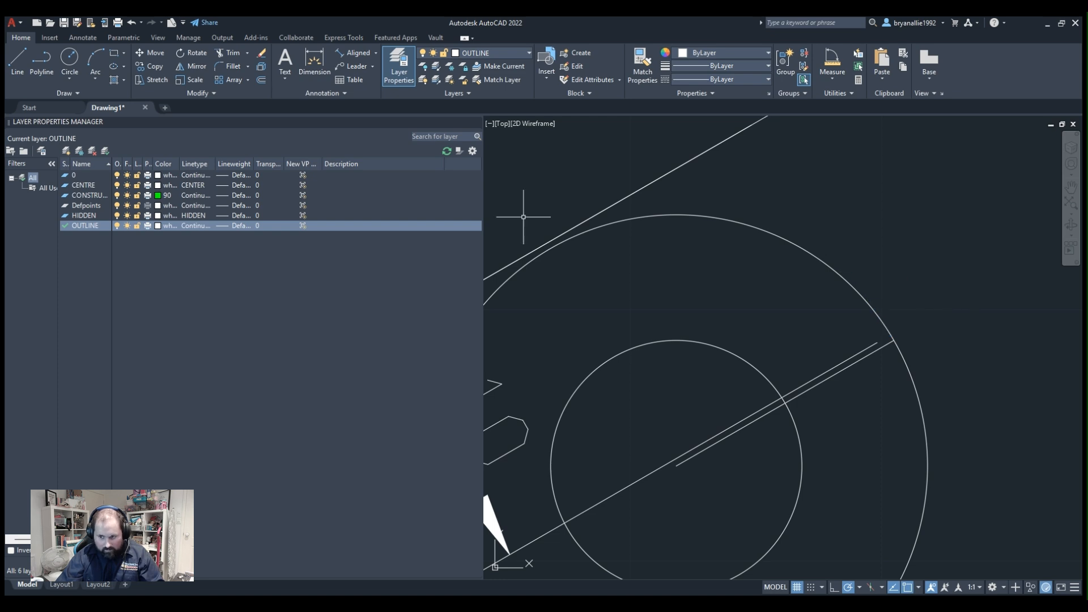
click(41, 62)
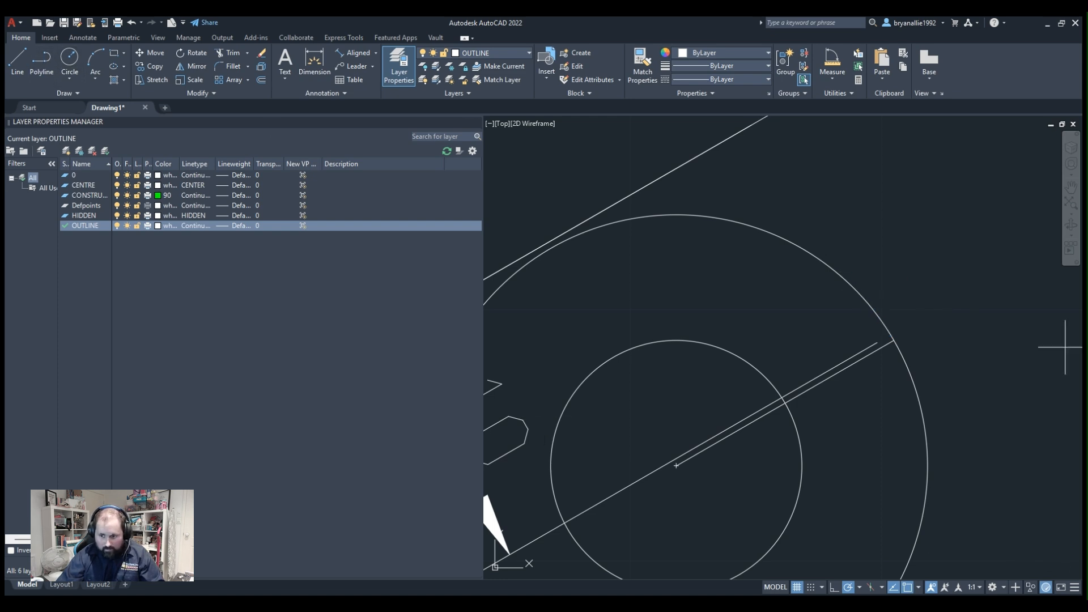
click(894, 341)
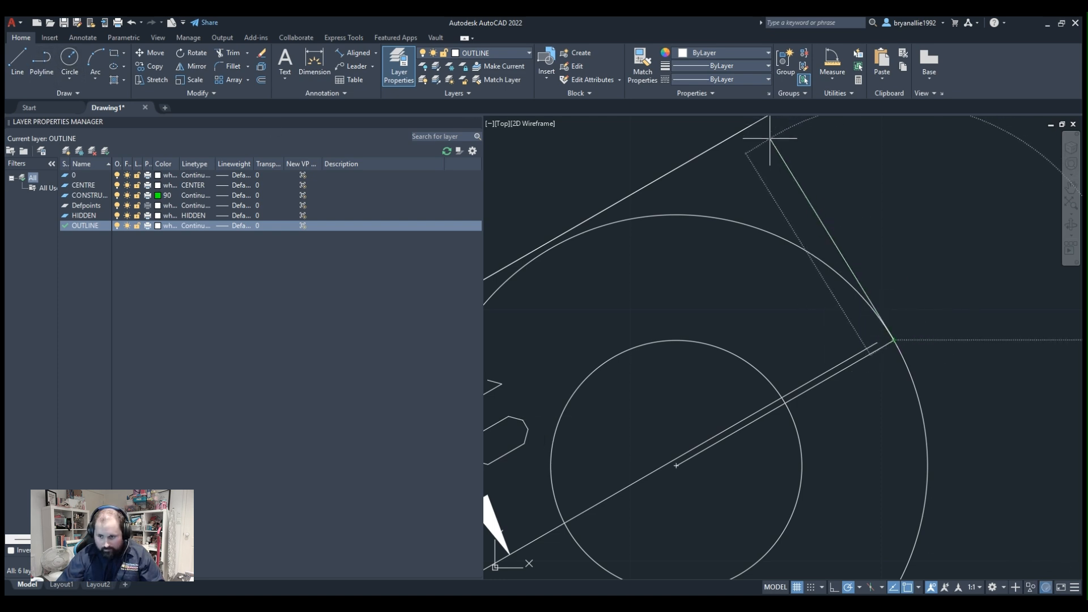
scroll(780, 217, down, 3)
scroll(782, 204, down, 2)
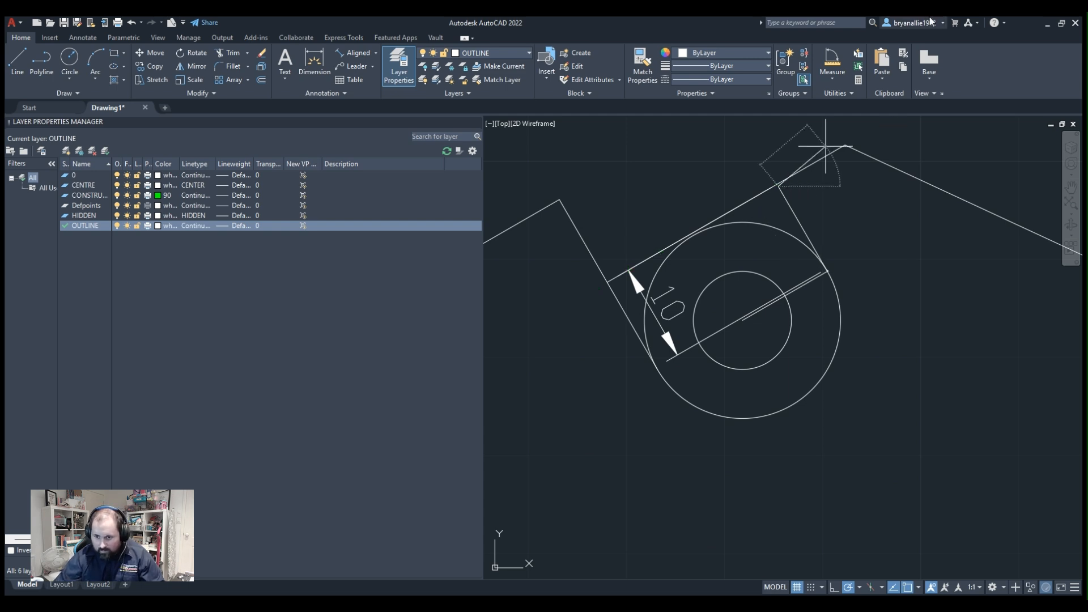
Continue the polyline from the slot's upper right corner along the sloping roof edge to just past the profile's peak.
mouse_move(849, 151)
middle_down()
mouse_move(822, 232)
mouse_move(772, 271)
middle_up()
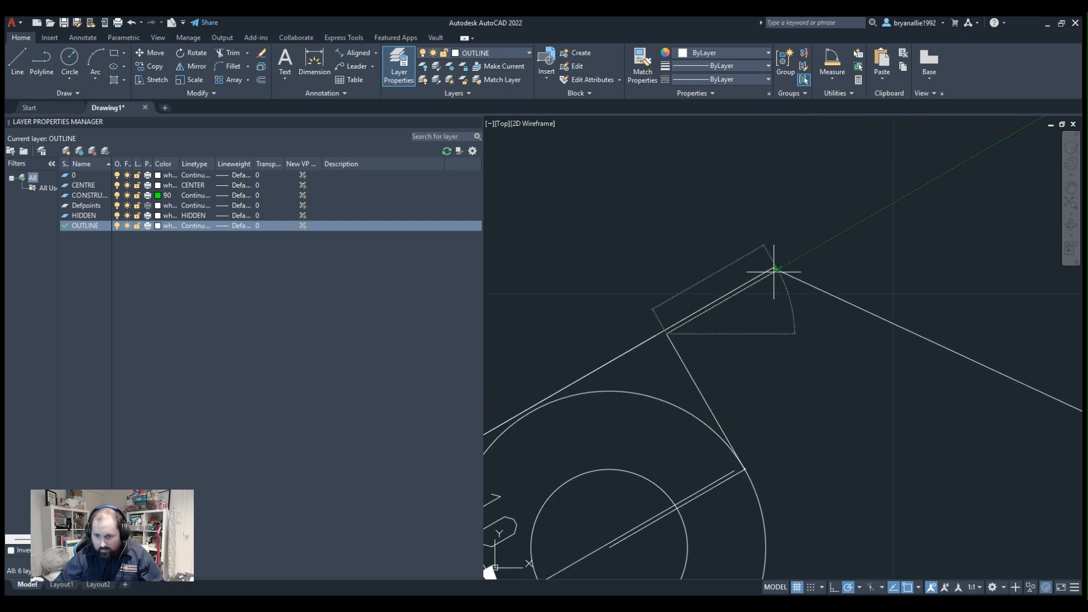
scroll(786, 249, down, 5)
scroll(760, 238, up, 8)
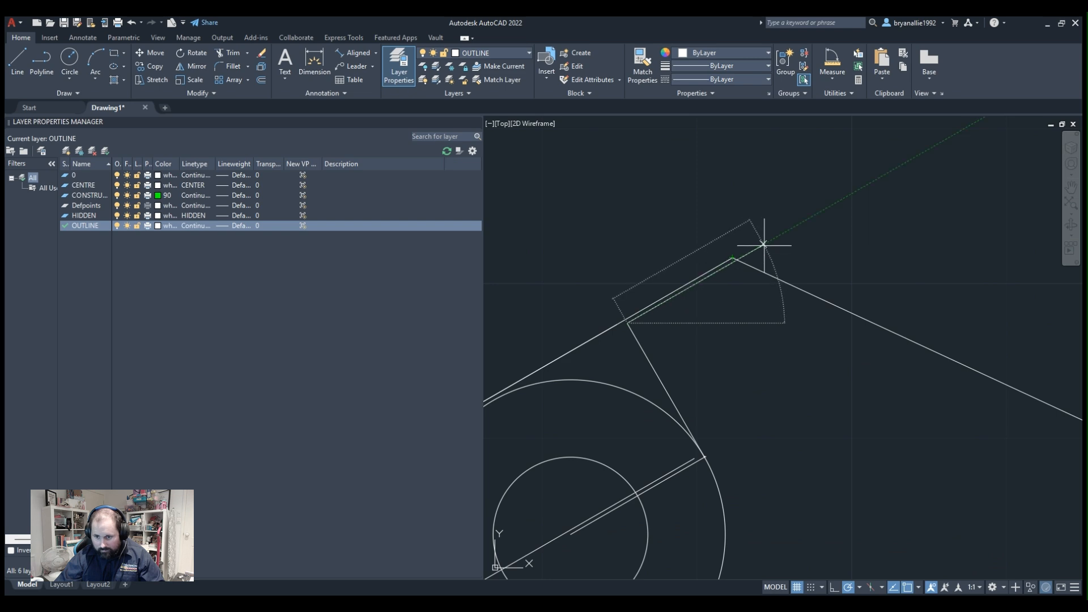
click(764, 245)
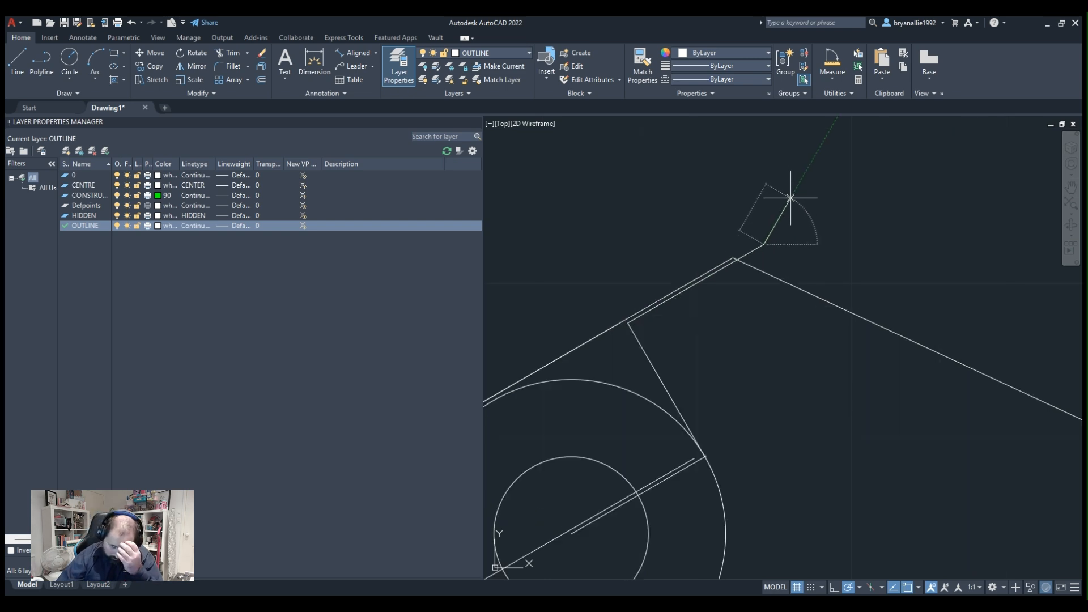
key(Escape)
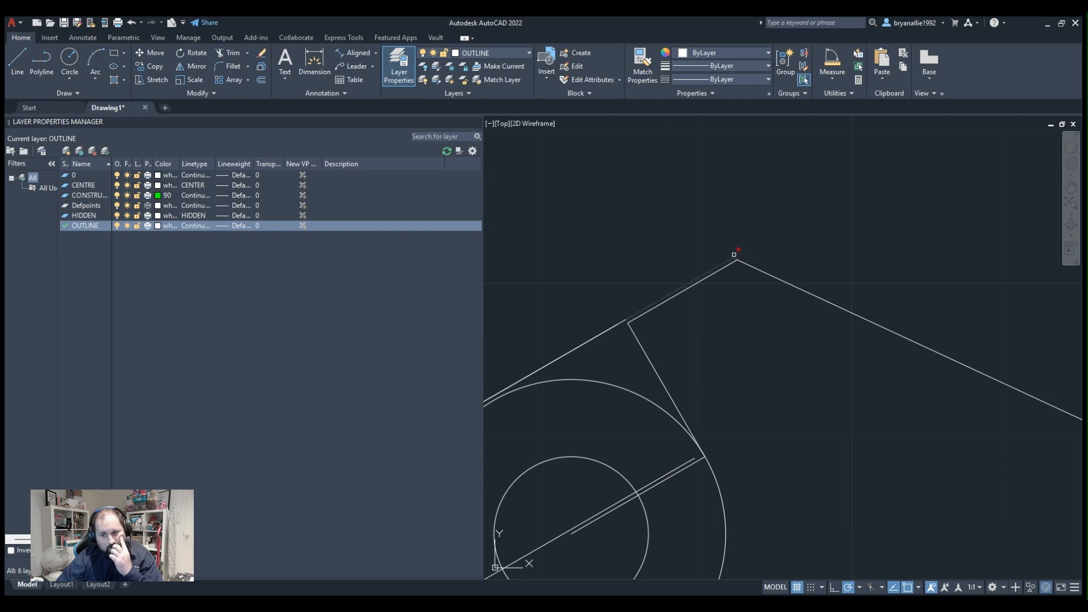
Trim the surplus line pieces at the profile's peak and delete the aligned dimension across the slot.
scroll(702, 242, down, 5)
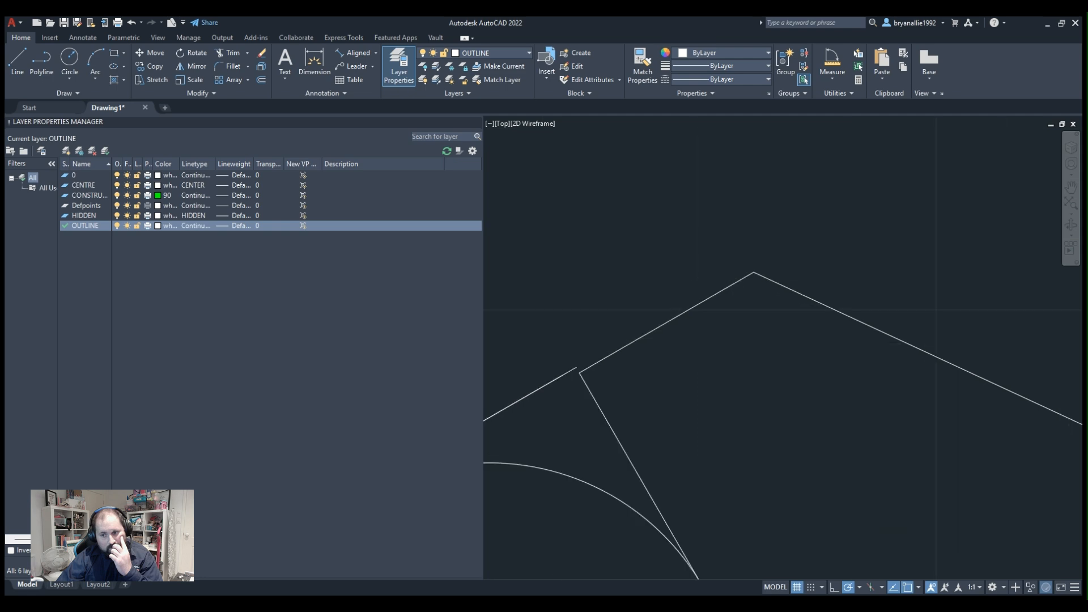
scroll(646, 268, up, 5)
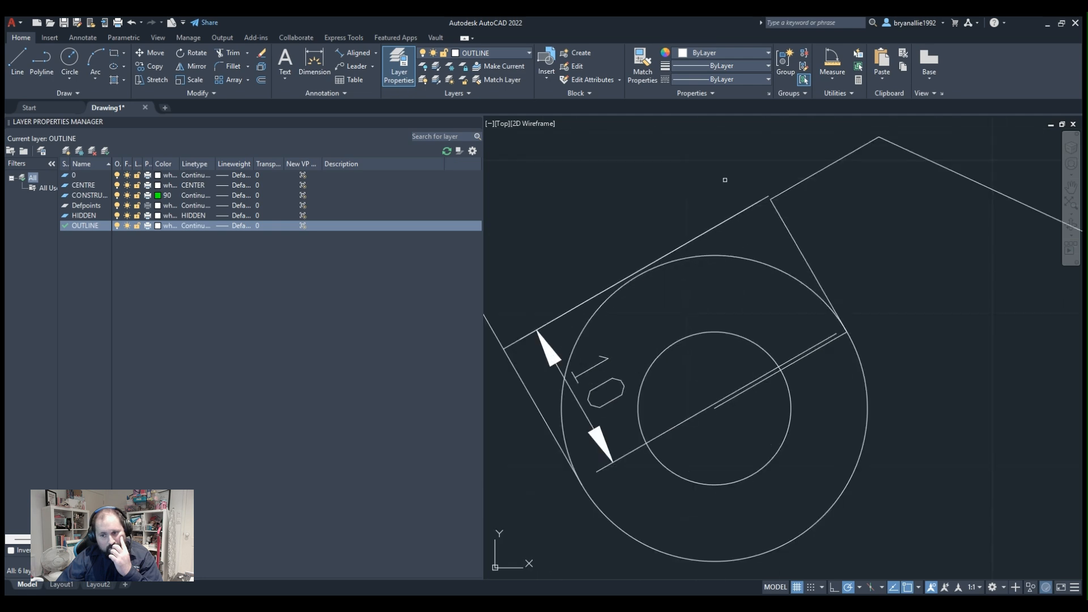
click(581, 421)
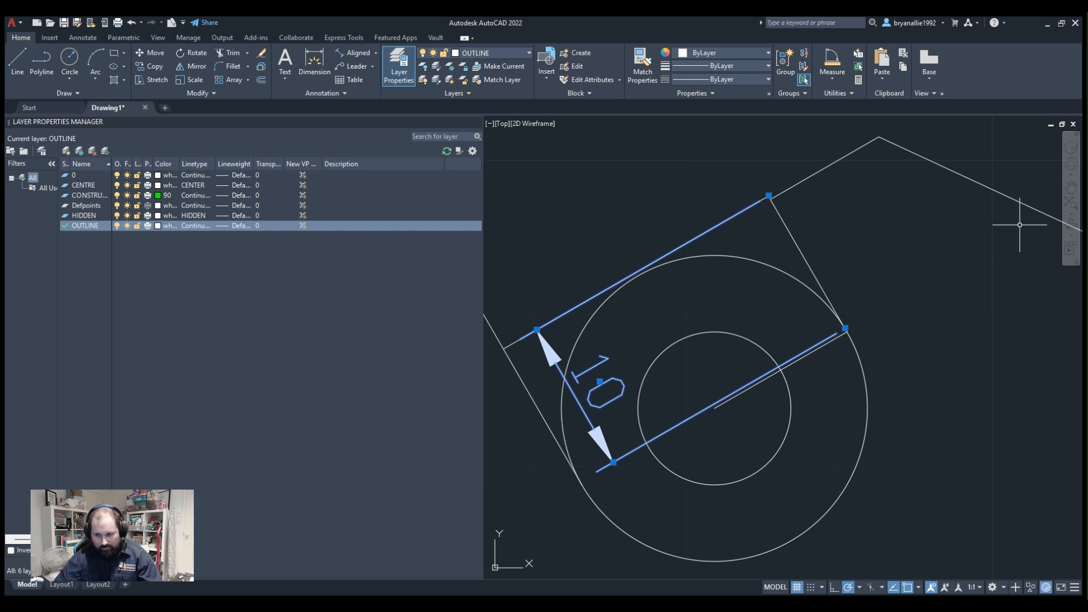
key(Delete)
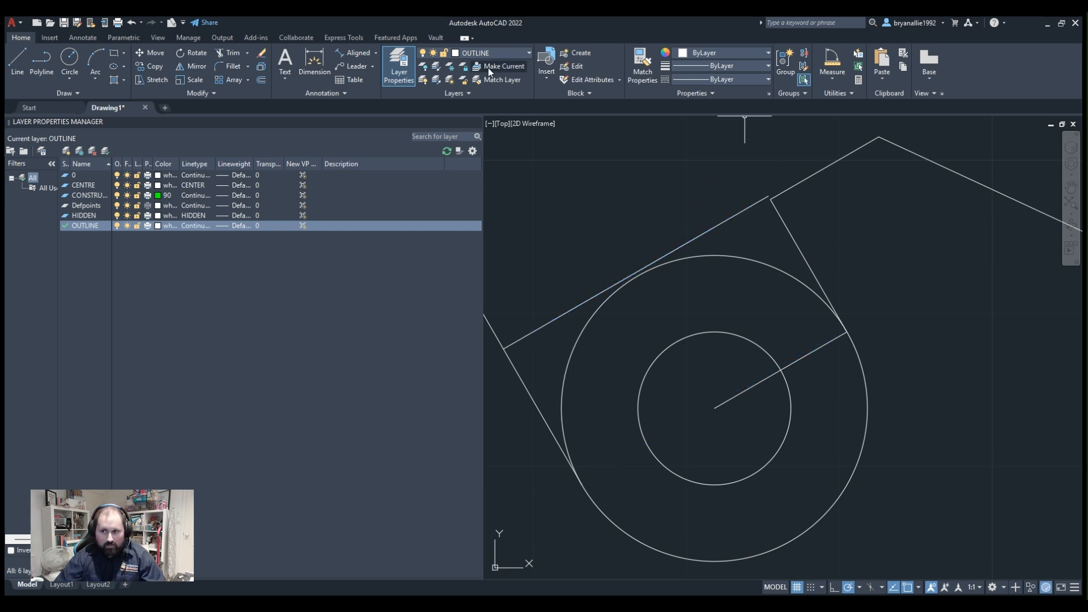
click(355, 52)
click(847, 332)
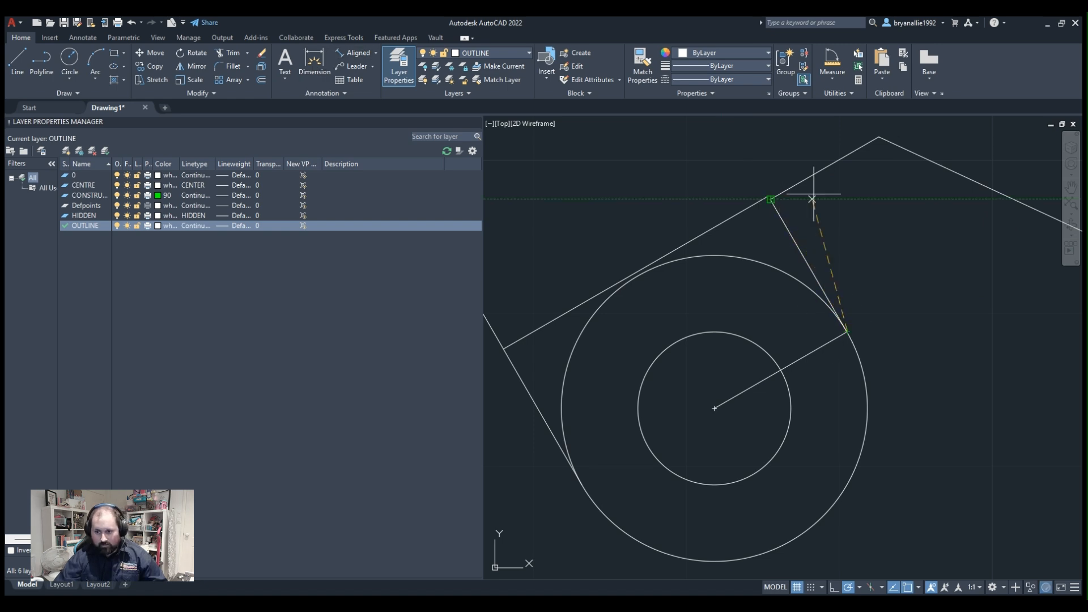
key(Escape)
Delete the sloping line that closes the top of the slot.
click(751, 210)
click(713, 194)
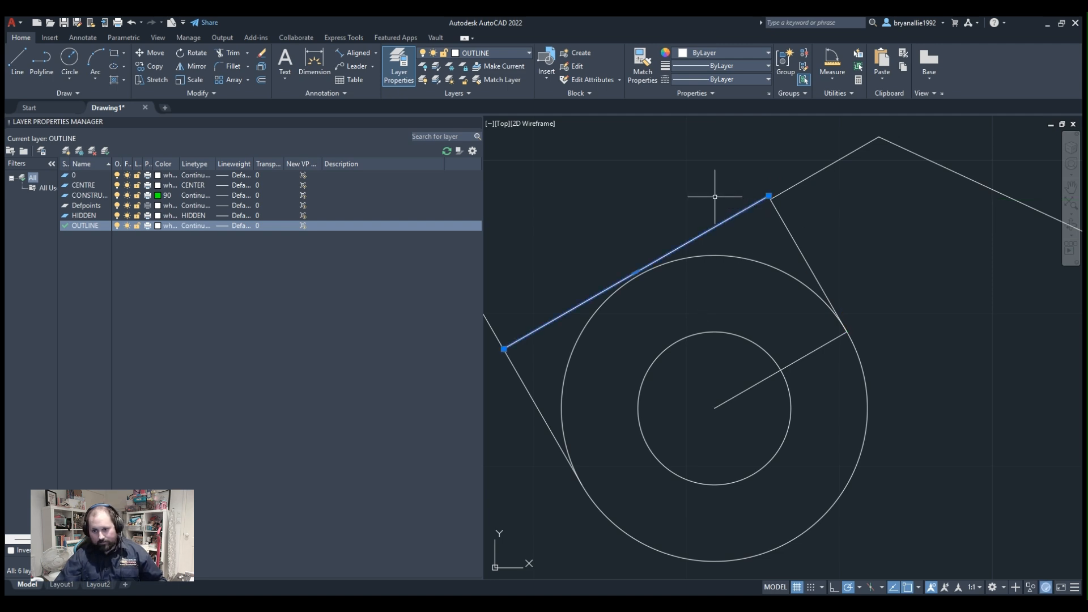
scroll(839, 173, up, 2)
key(Delete)
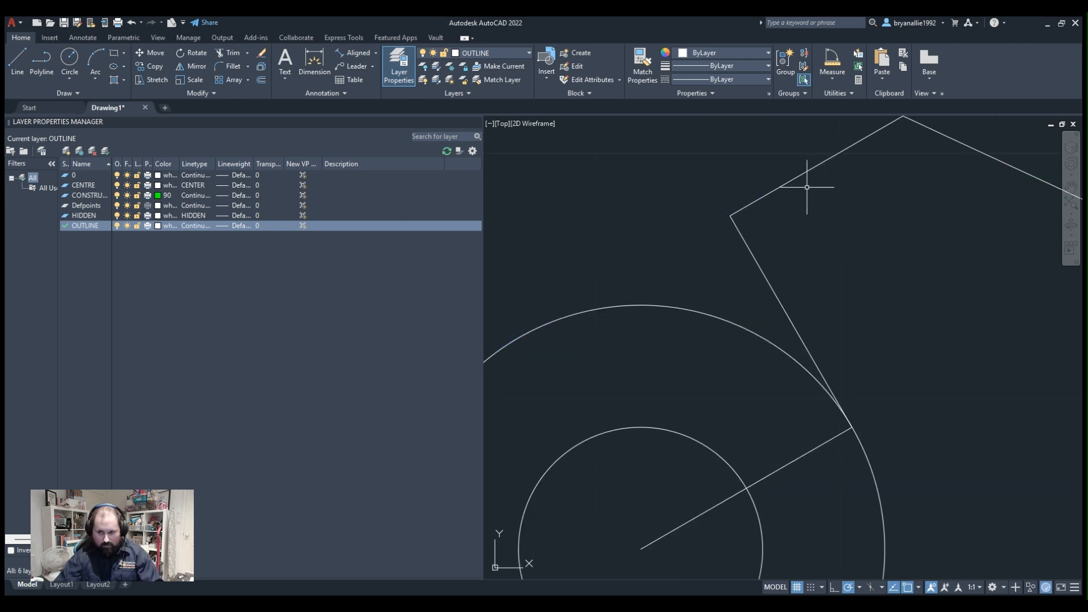
Draw a polyline from the slot's upper right corner down to its left side line, tangent to the outer circle.
click(42, 61)
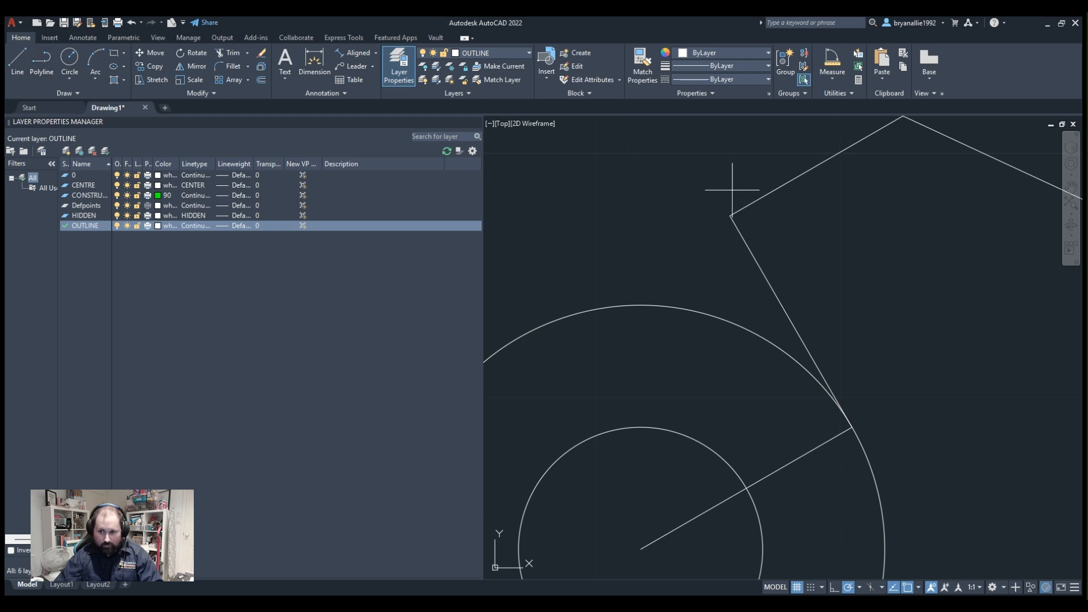
click(730, 215)
scroll(530, 336, up, 3)
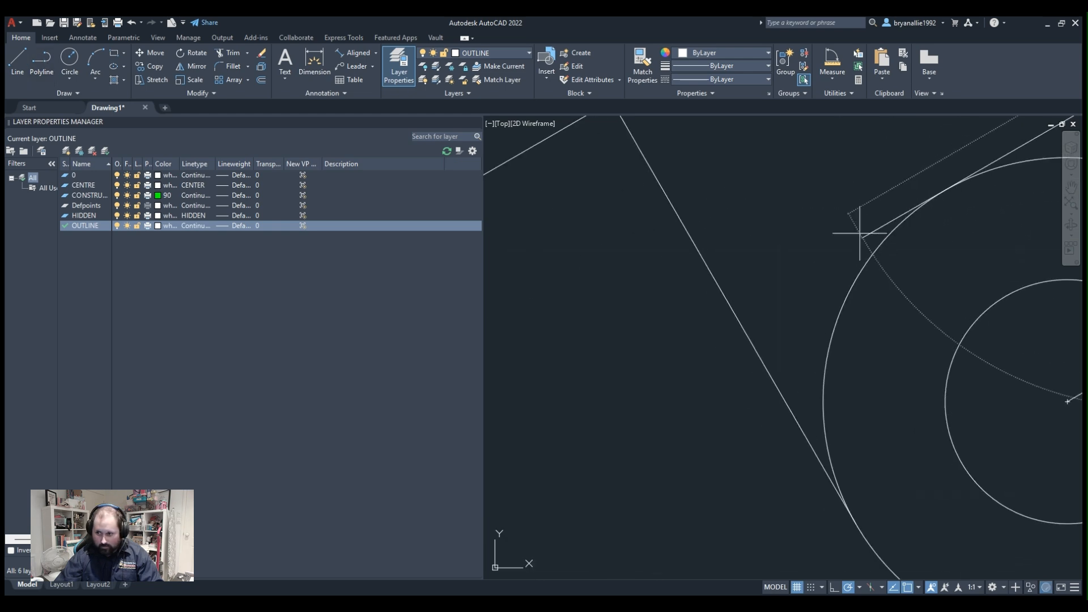
click(734, 313)
scroll(967, 175, up, 3)
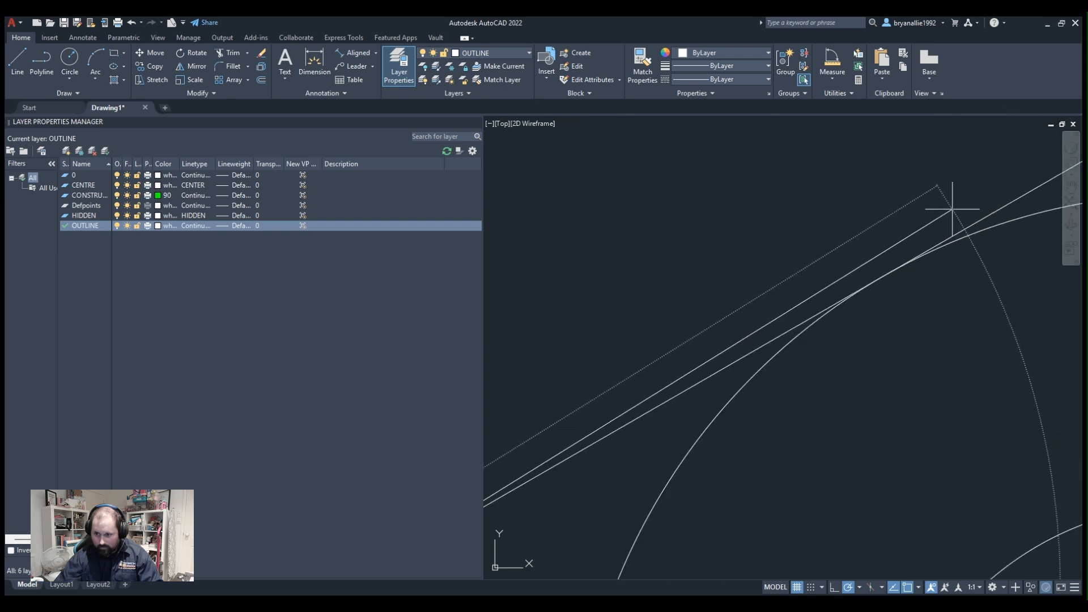
scroll(907, 227, down, 3)
scroll(765, 287, down, 2)
scroll(862, 236, up, 2)
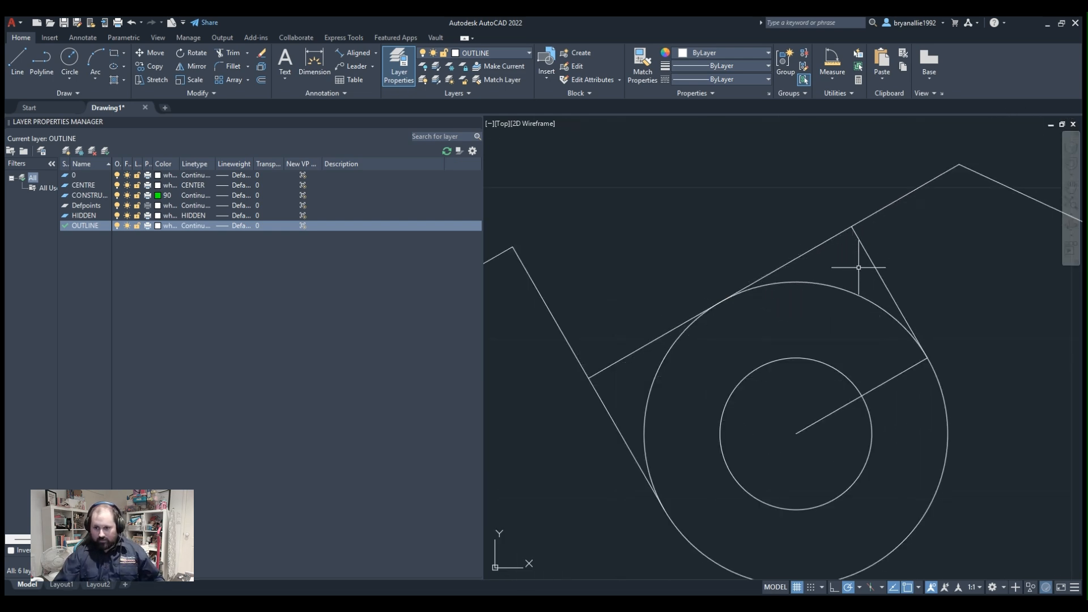
Trim the outer circle to its lower arc between the slot's sides and delete the radius line from its centre.
scroll(859, 267, down, 7)
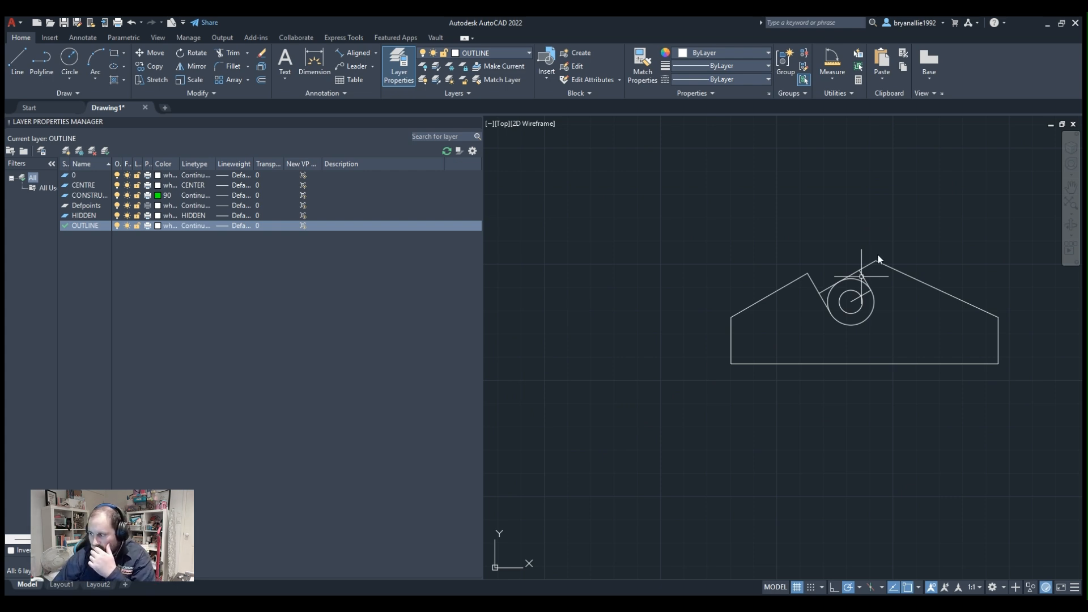
scroll(879, 257, up, 6)
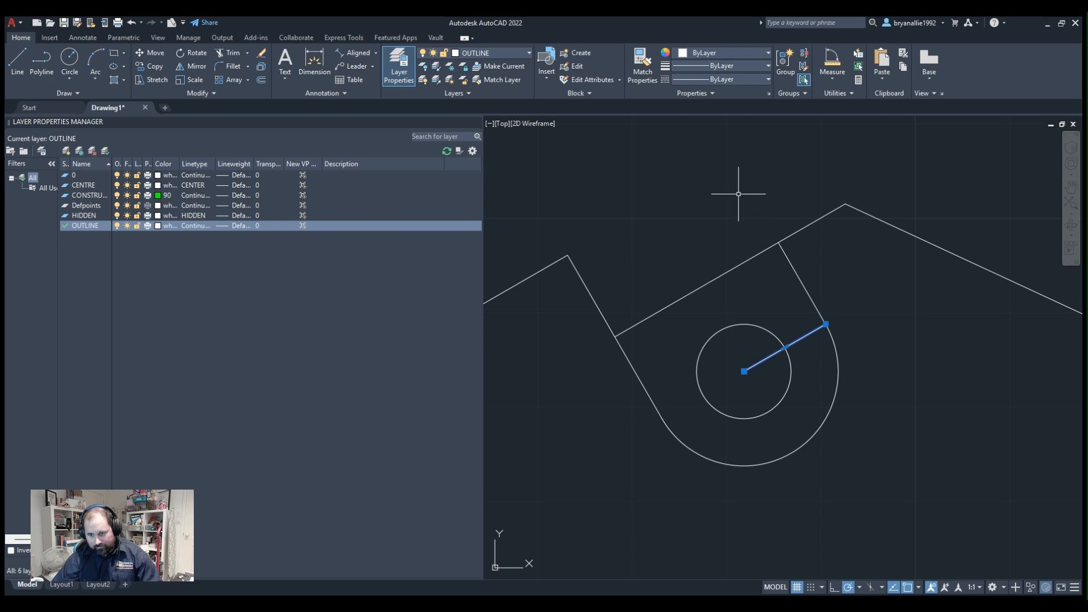
key(Escape)
scroll(794, 263, down, 4)
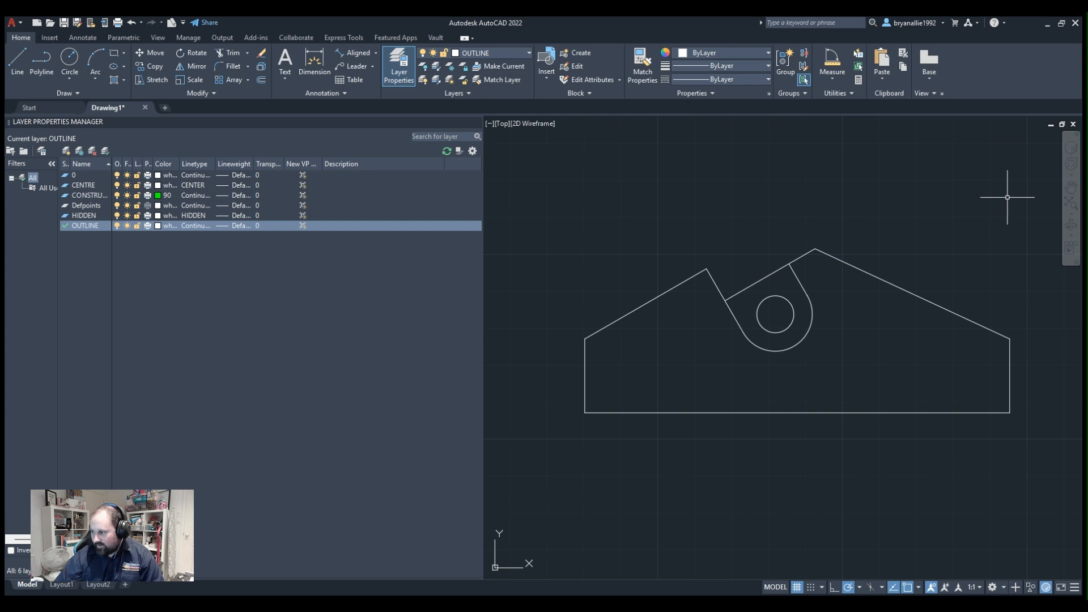
scroll(591, 335, up, 2)
scroll(606, 342, down, 2)
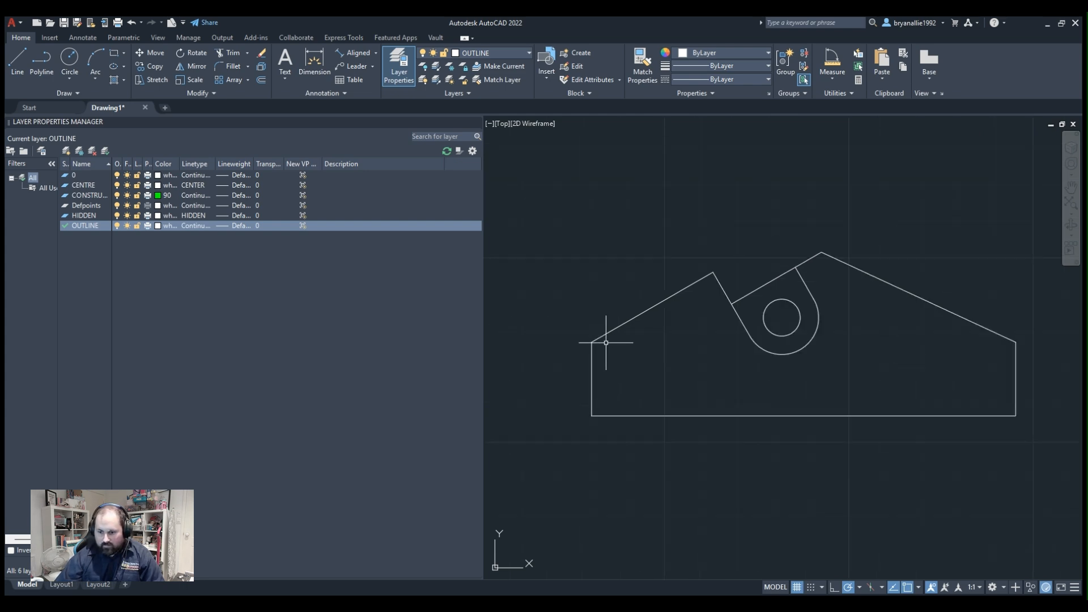
mouse_move(838, 311)
middle_down()
mouse_move(761, 318)
mouse_move(821, 327)
middle_up()
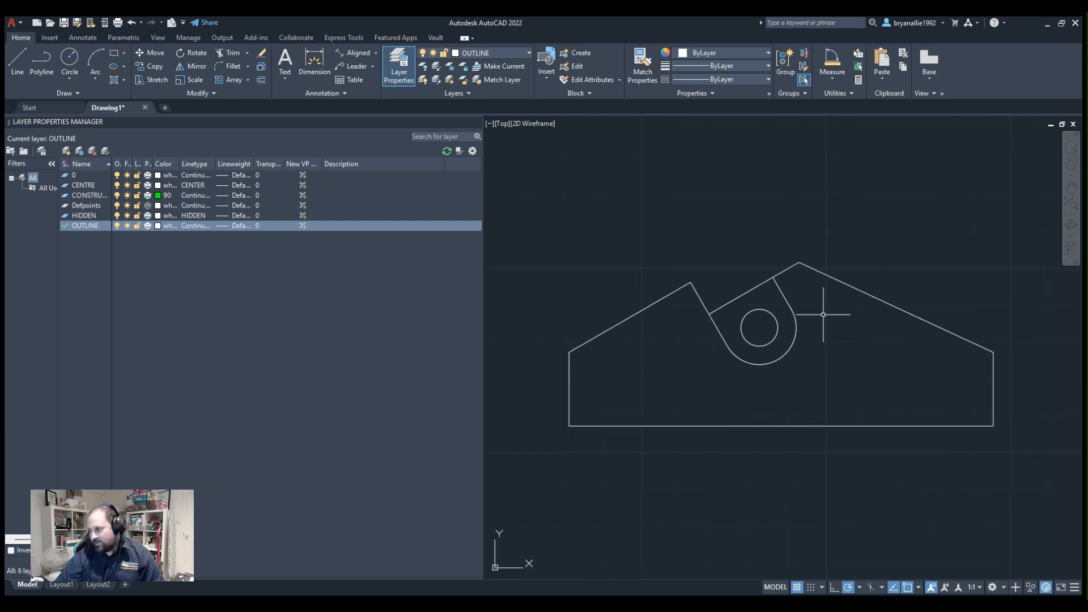
scroll(567, 318, up, 2)
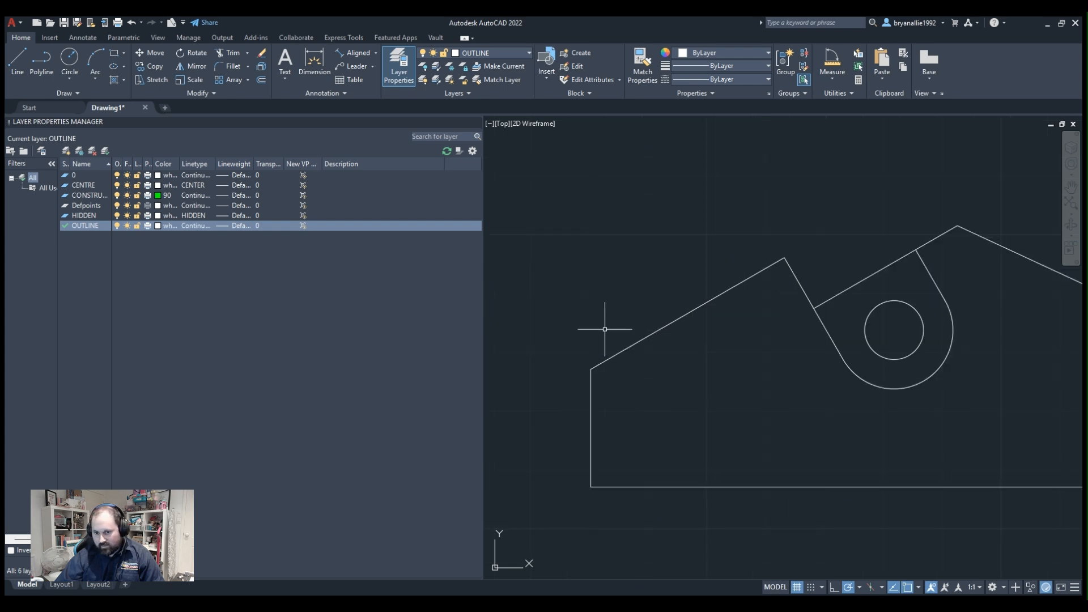
mouse_move(603, 318)
middle_down()
mouse_move(580, 376)
mouse_move(797, 327)
mouse_move(747, 331)
middle_up()
scroll(585, 361, down, 2)
scroll(622, 352, up, 1)
scroll(773, 341, up, 2)
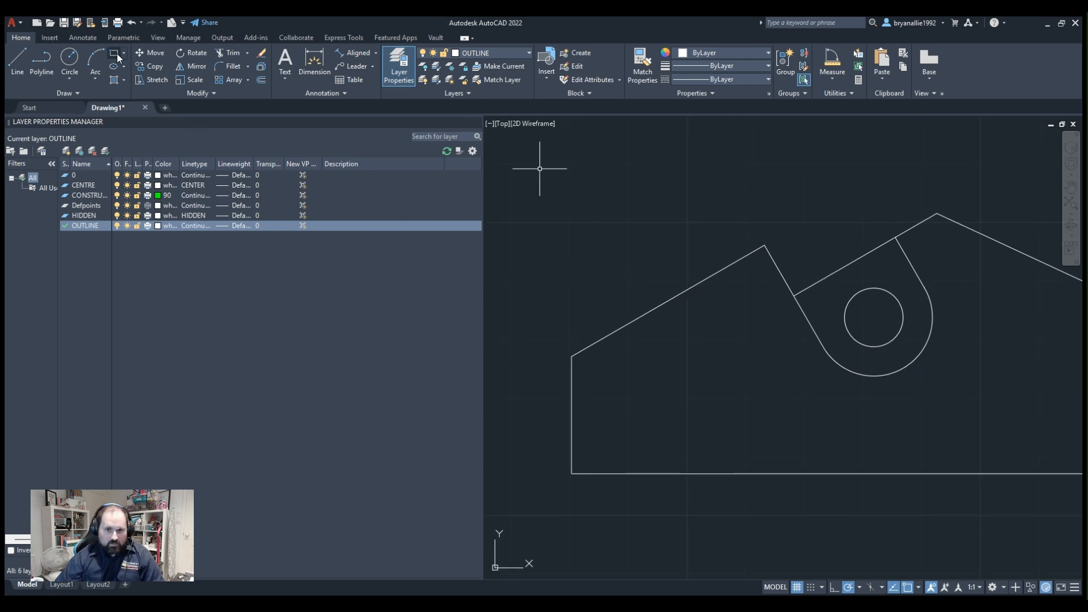
On the CONSTRUCTION layer, draw a line from the left wall's upper corner along the left roof edge to slightly past its middle.
click(465, 96)
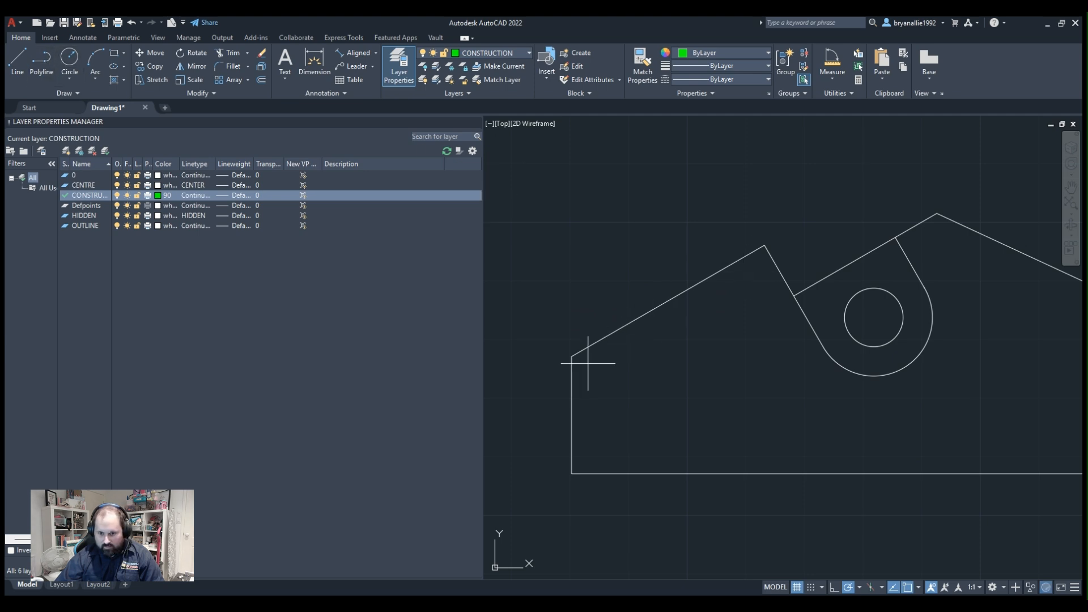
click(572, 356)
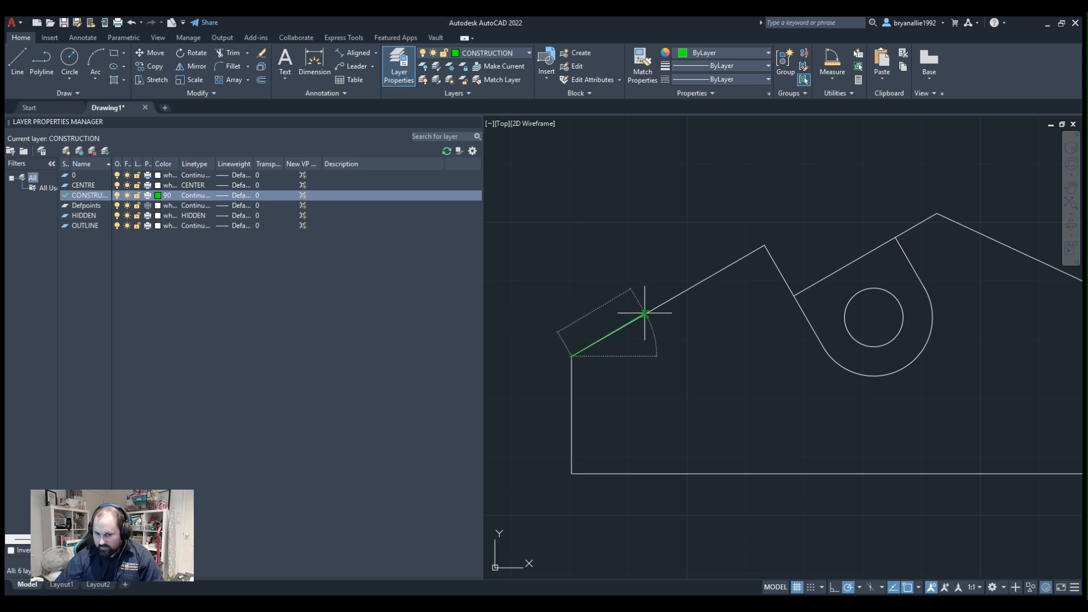
scroll(644, 313, up, 4)
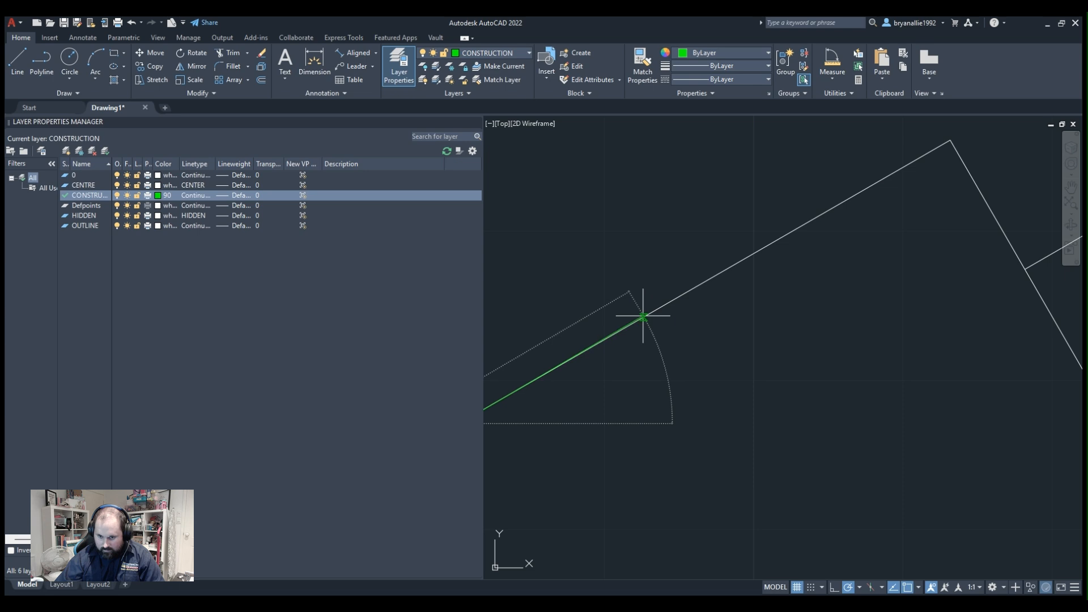
scroll(643, 316, down, 2)
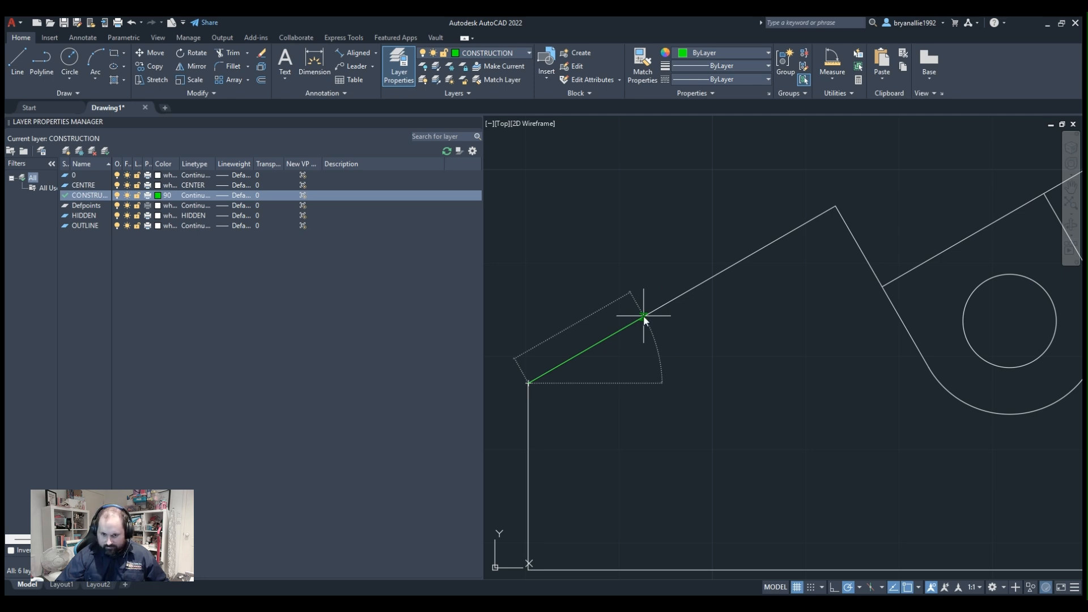
click(690, 289)
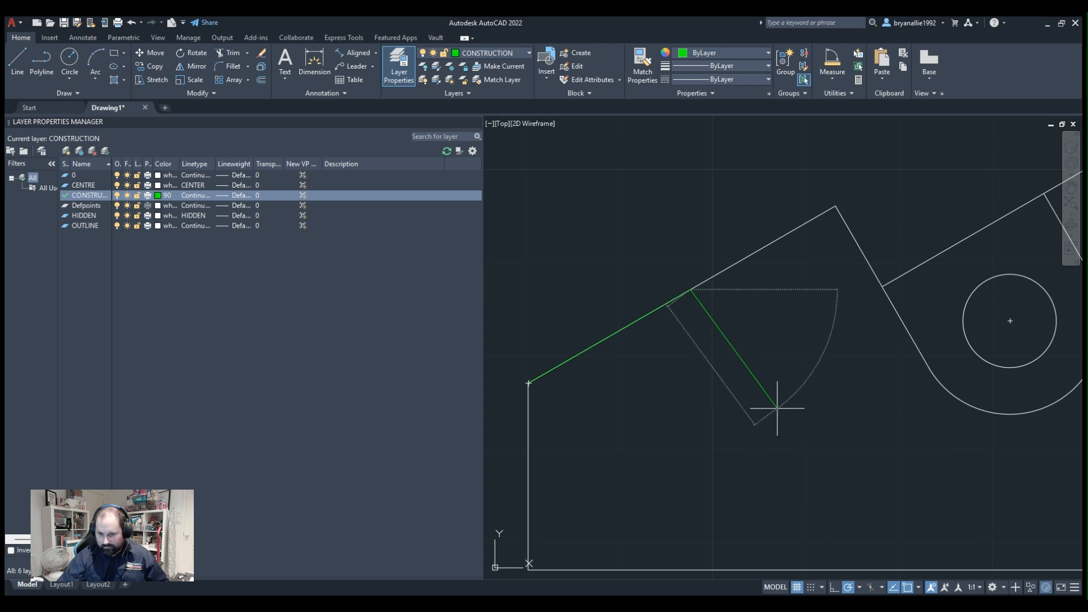
middle_drag(796, 452, 785, 436)
key(Escape)
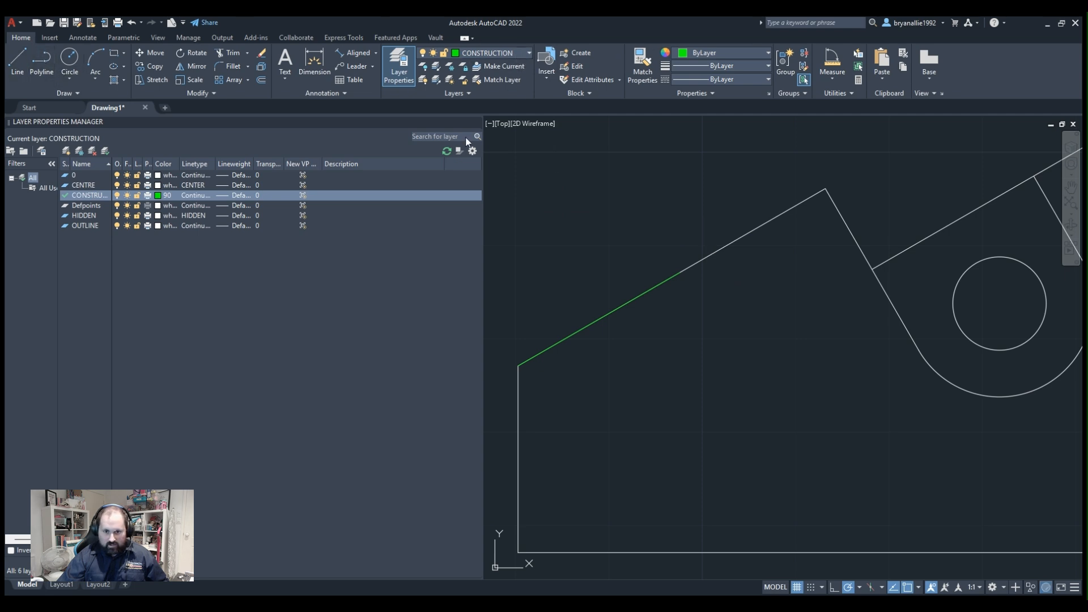
On the CENTRE layer, draw a line from the construction line's upper end, perpendicular to the roof edge, to slightly below the base edge.
click(471, 82)
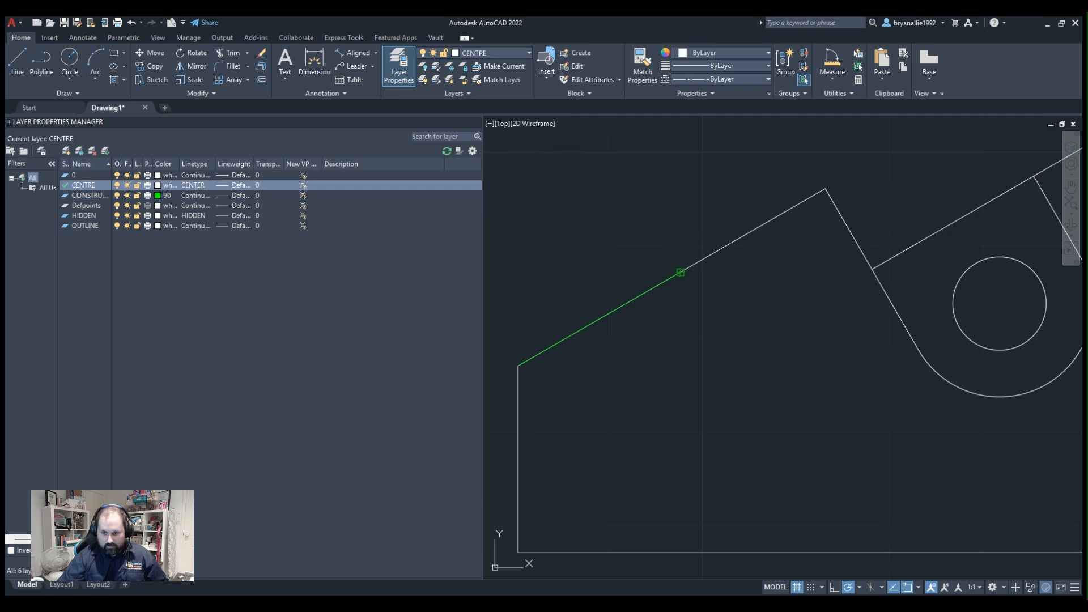
click(680, 273)
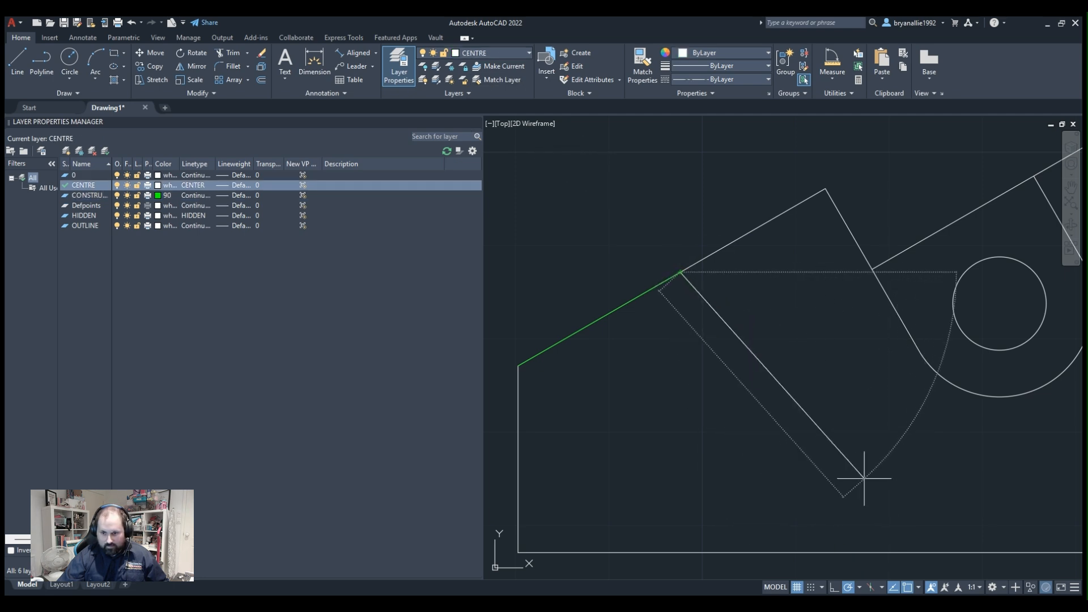
middle_drag(818, 509, 717, 304)
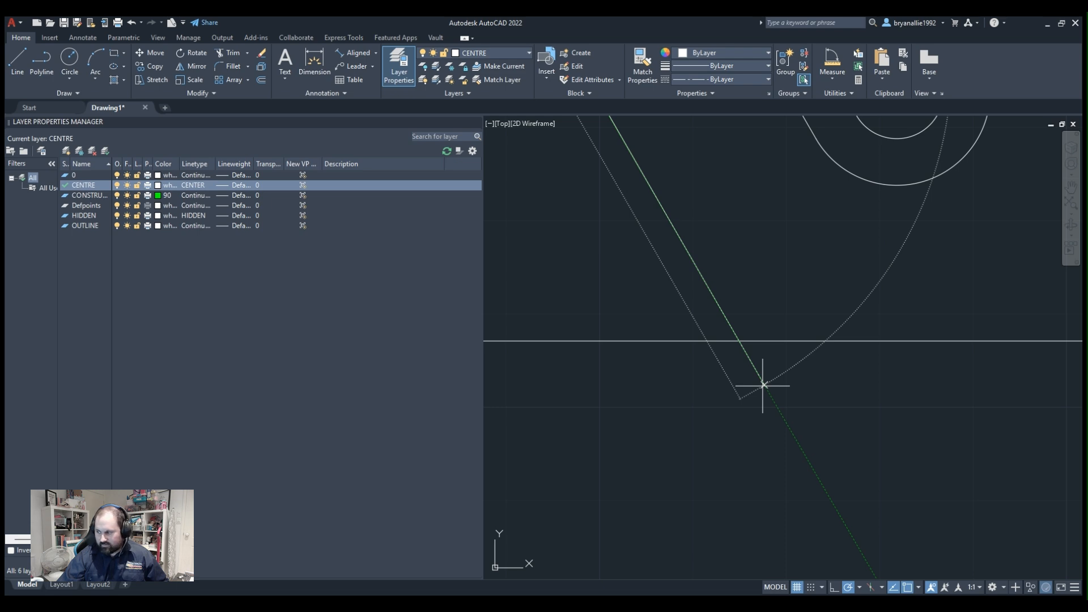
click(763, 386)
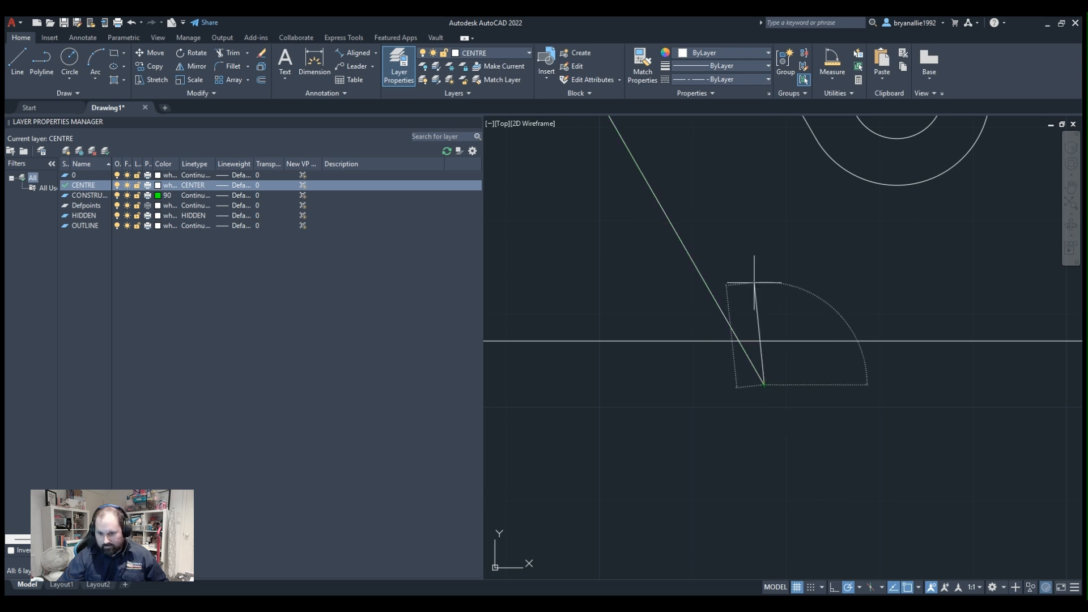
key(Escape)
middle_drag(707, 212, 765, 317)
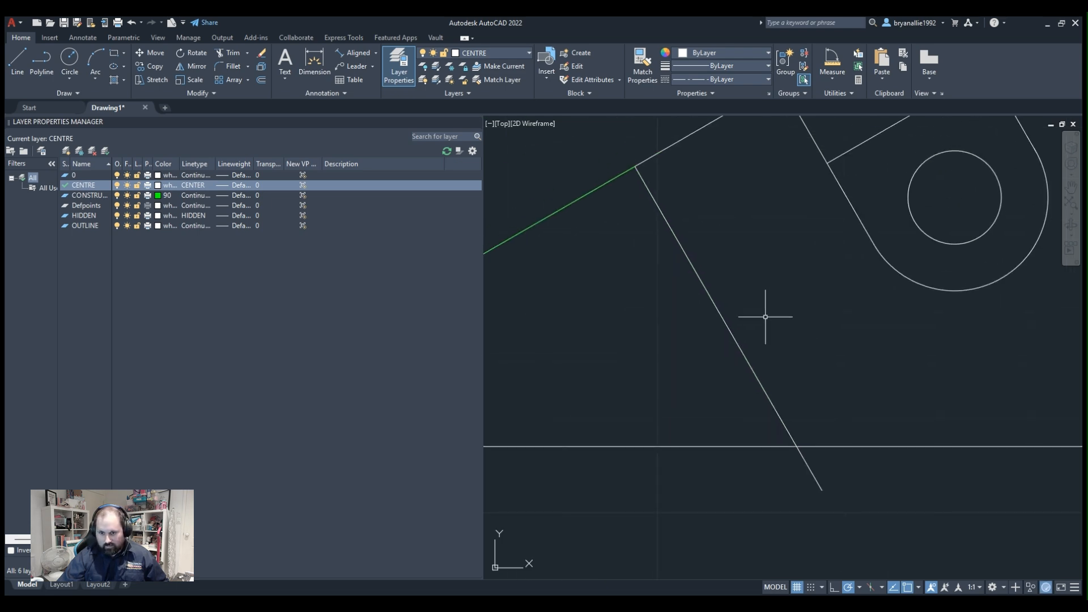
Check the new centre line's layer and linetype properties and close the Layer Properties Manager.
click(700, 278)
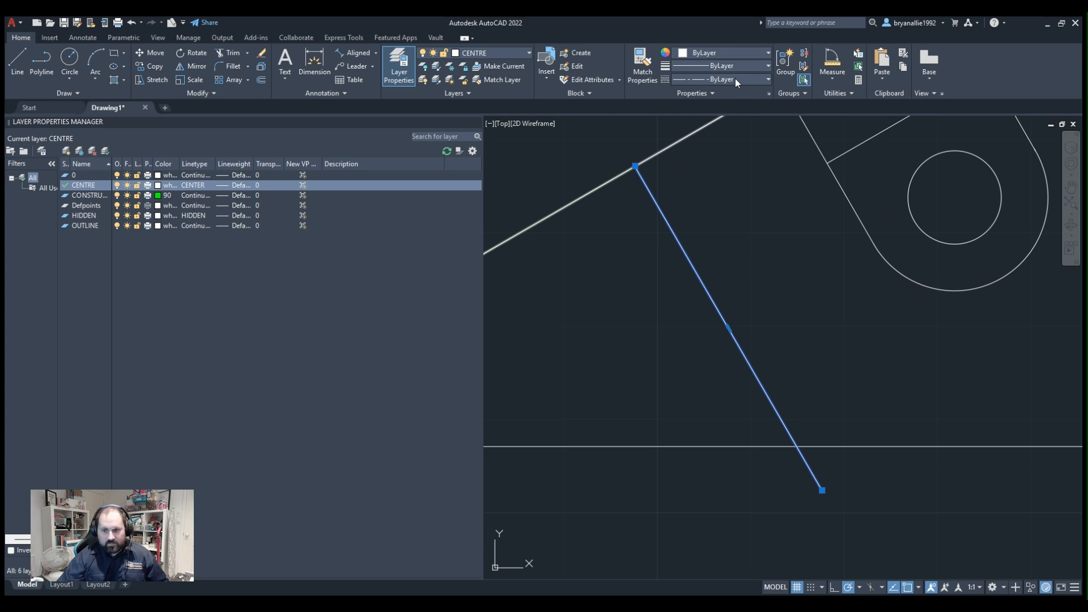
key(Escape)
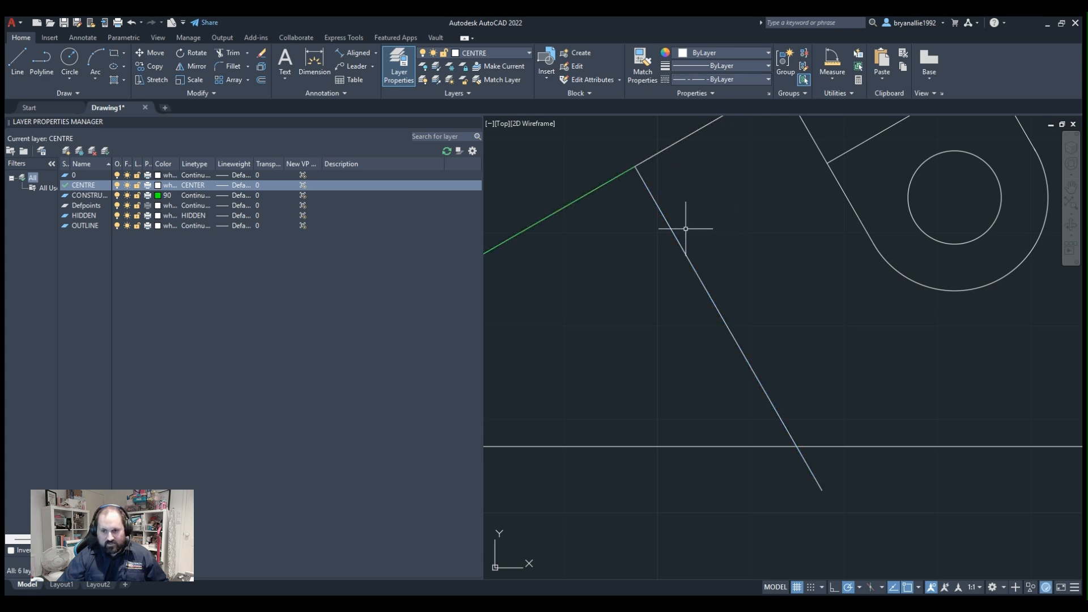
click(669, 228)
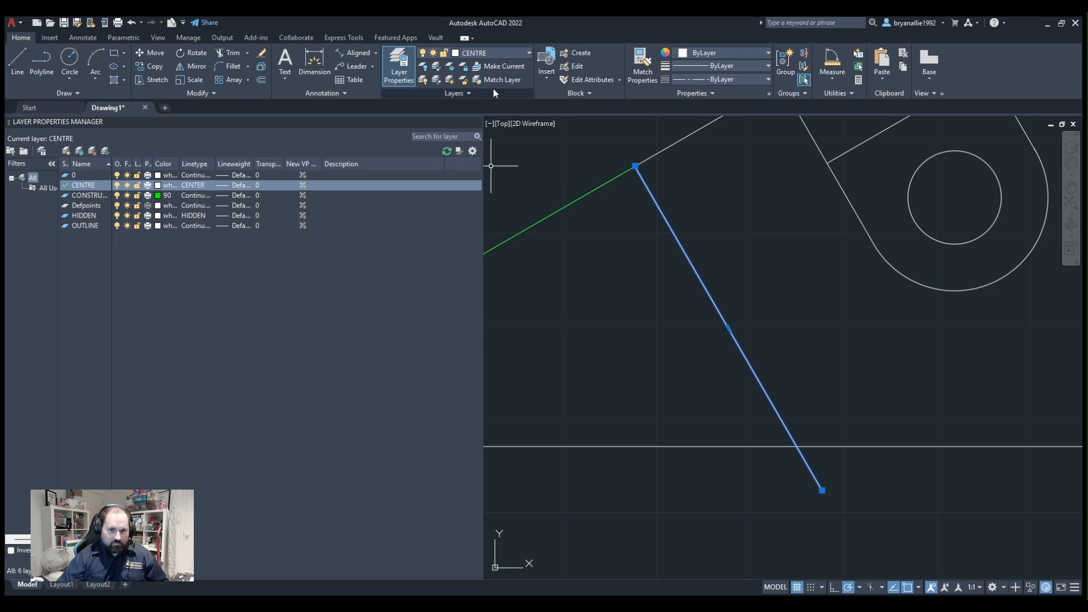
click(475, 121)
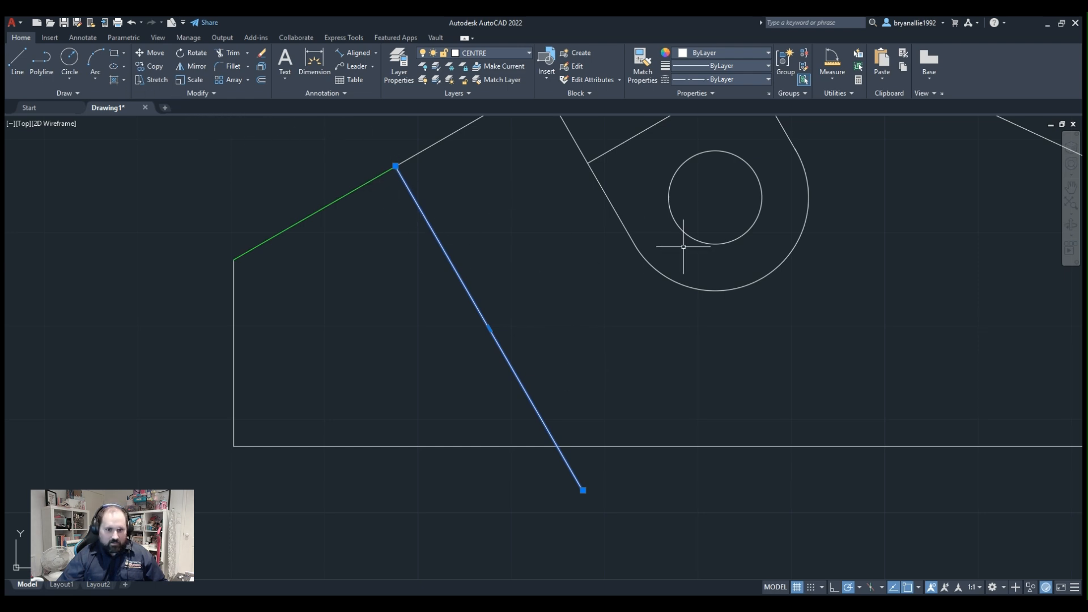
key(Escape)
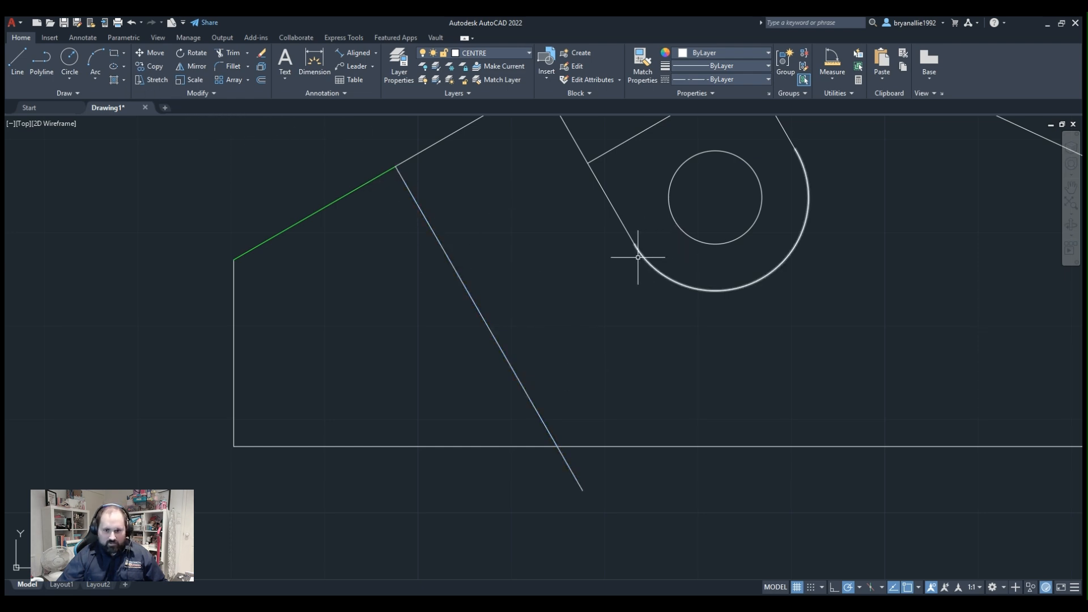
click(420, 209)
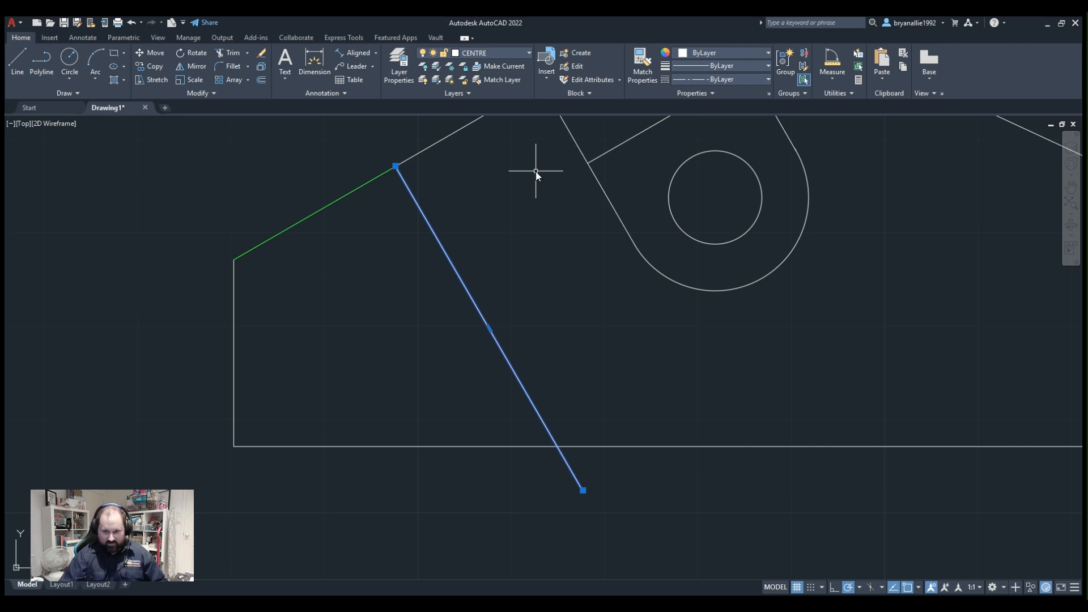
key(Escape)
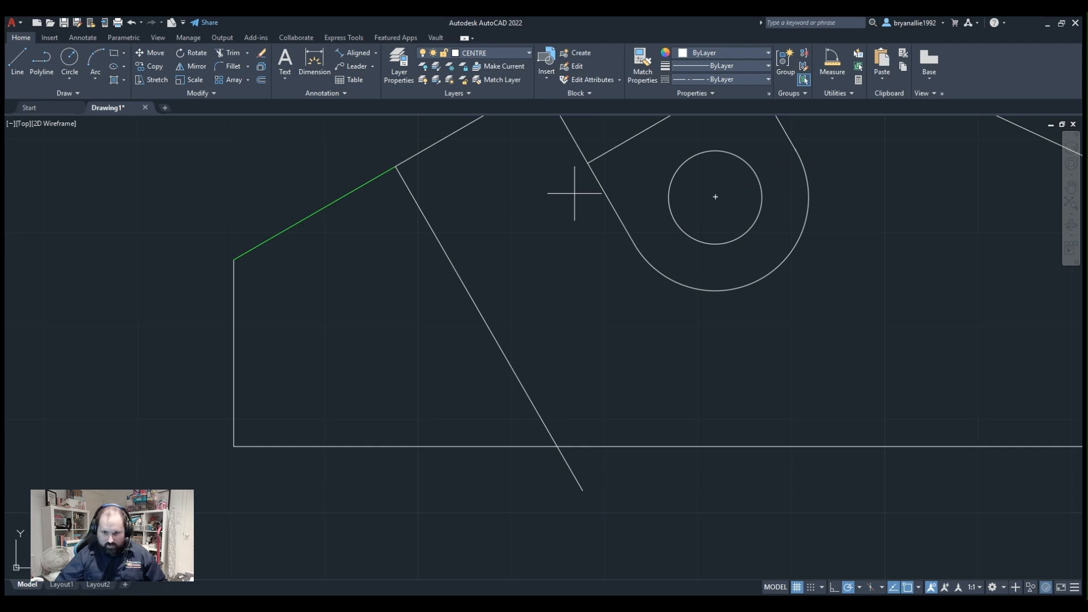
Offset the sloping centre line by 10 to both sides.
text(10)
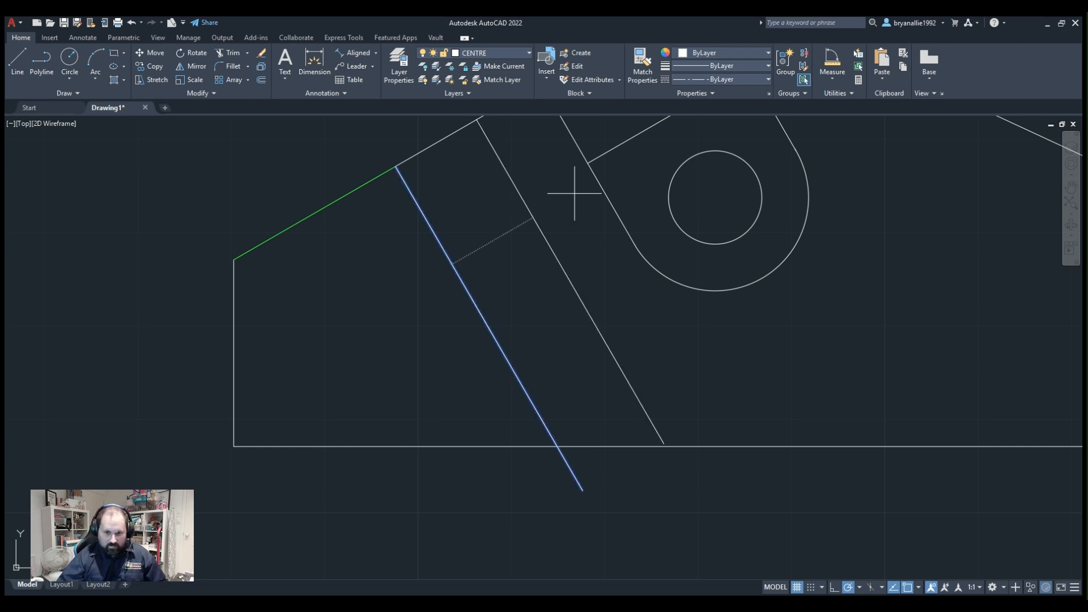
click(539, 252)
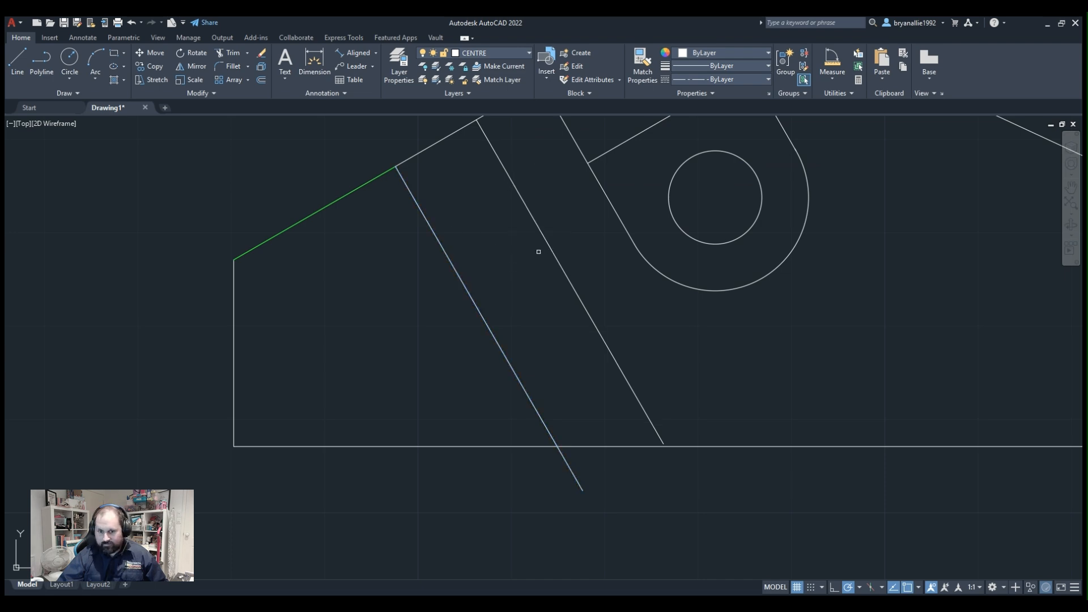
click(462, 285)
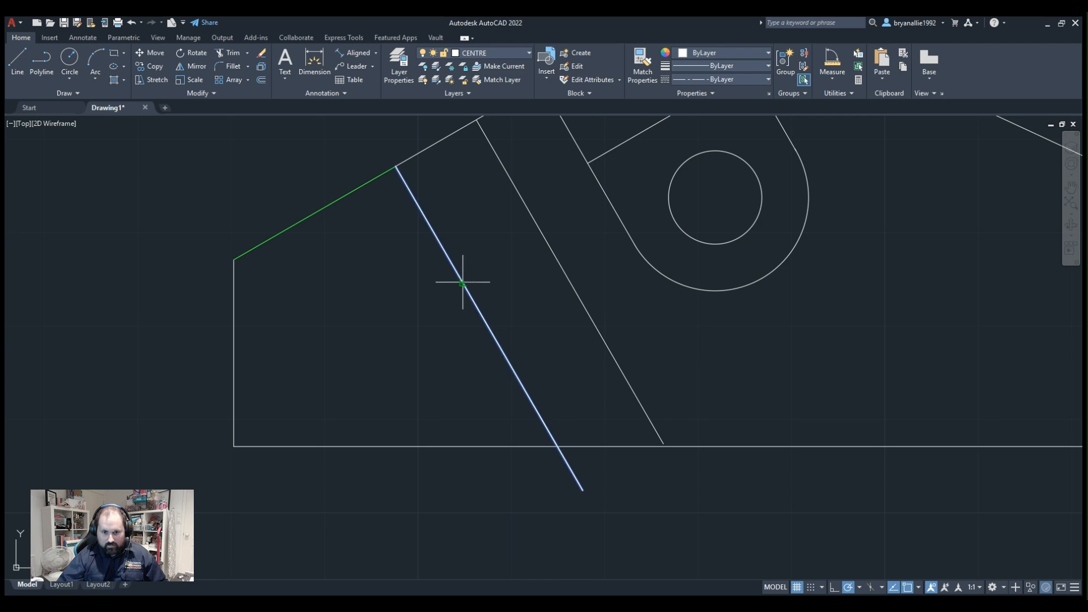
click(427, 304)
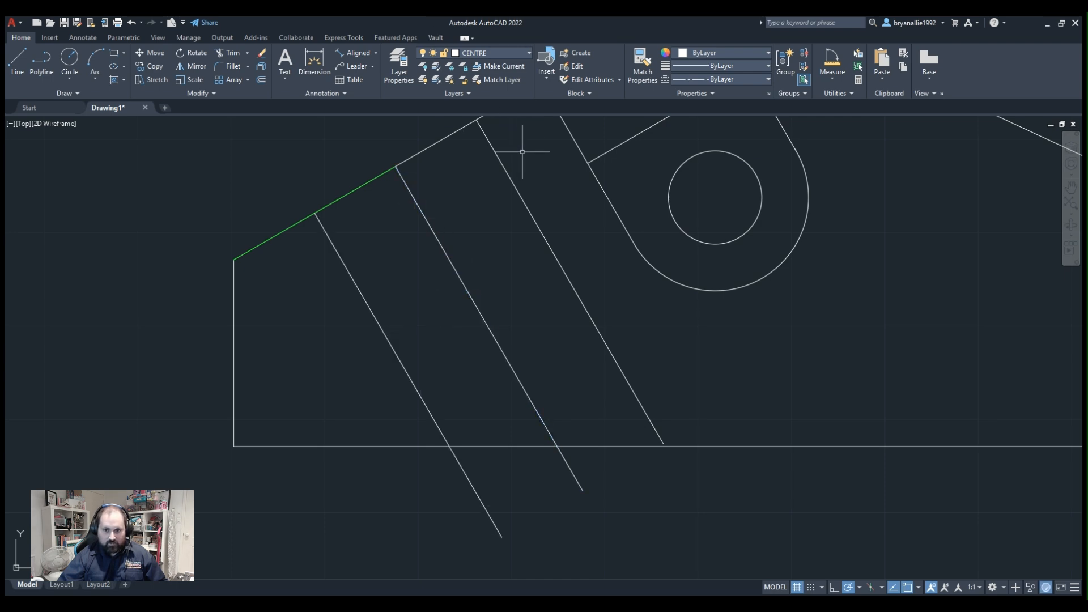
Move the right-hand offset line to the OUTLINE layer.
click(508, 172)
click(510, 54)
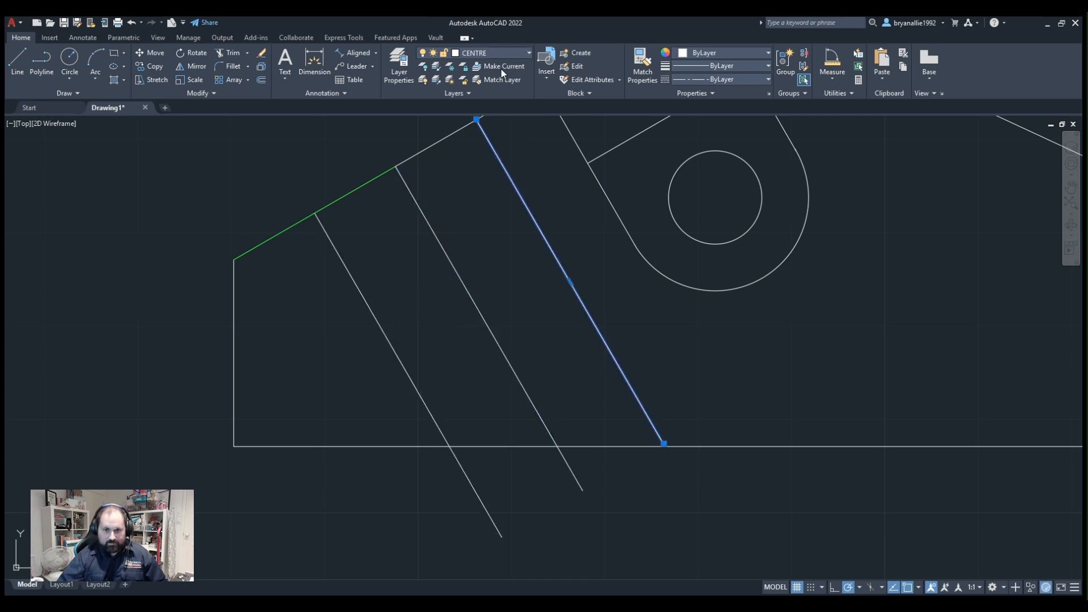
click(482, 128)
click(426, 217)
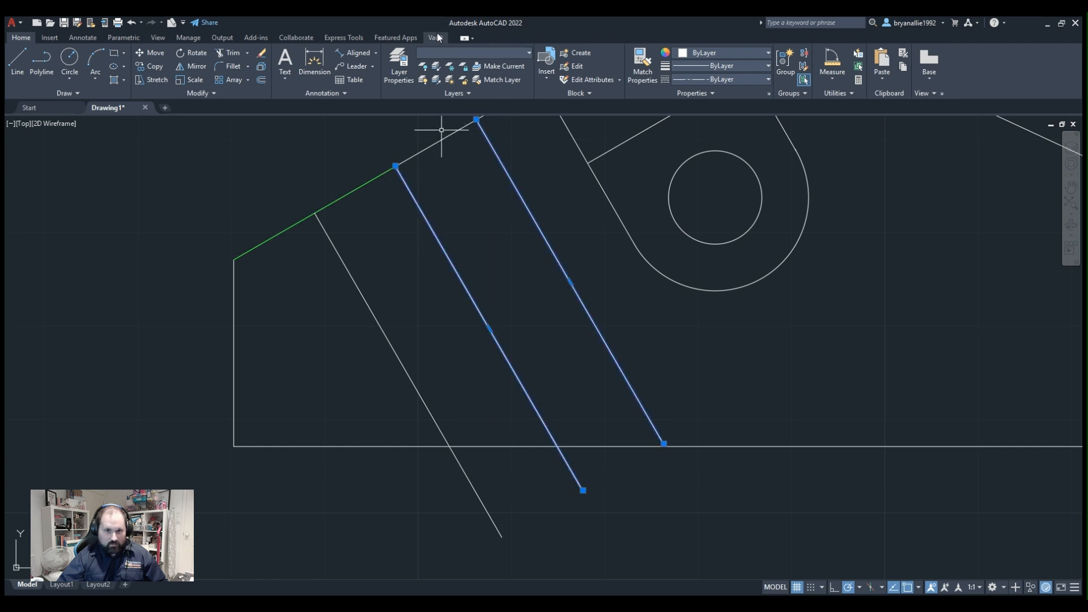
key(Escape)
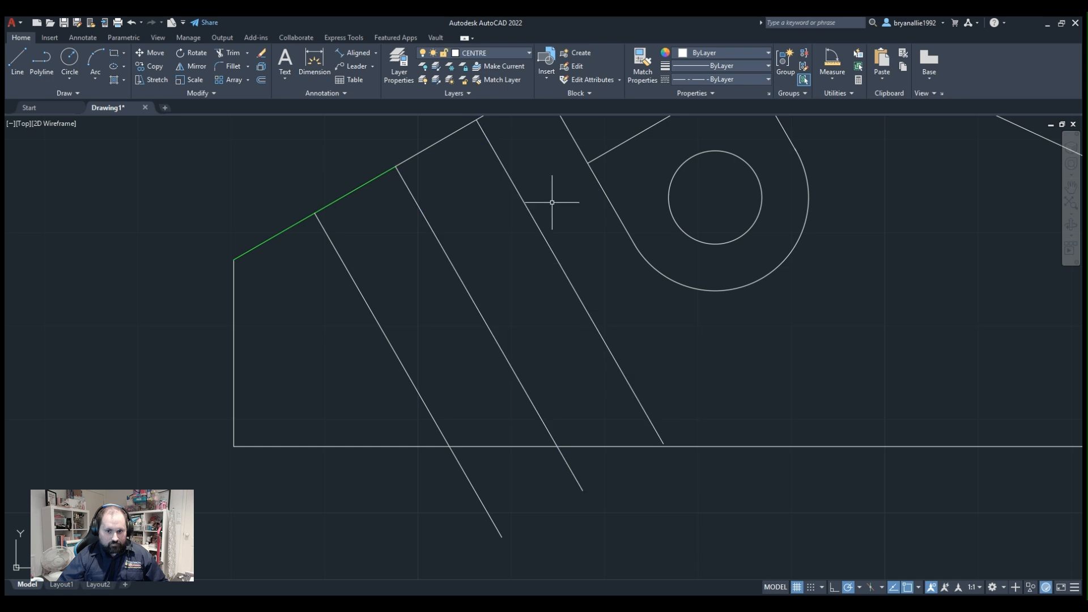
Set the linetype of the middle sloping line to CENTER.
click(430, 229)
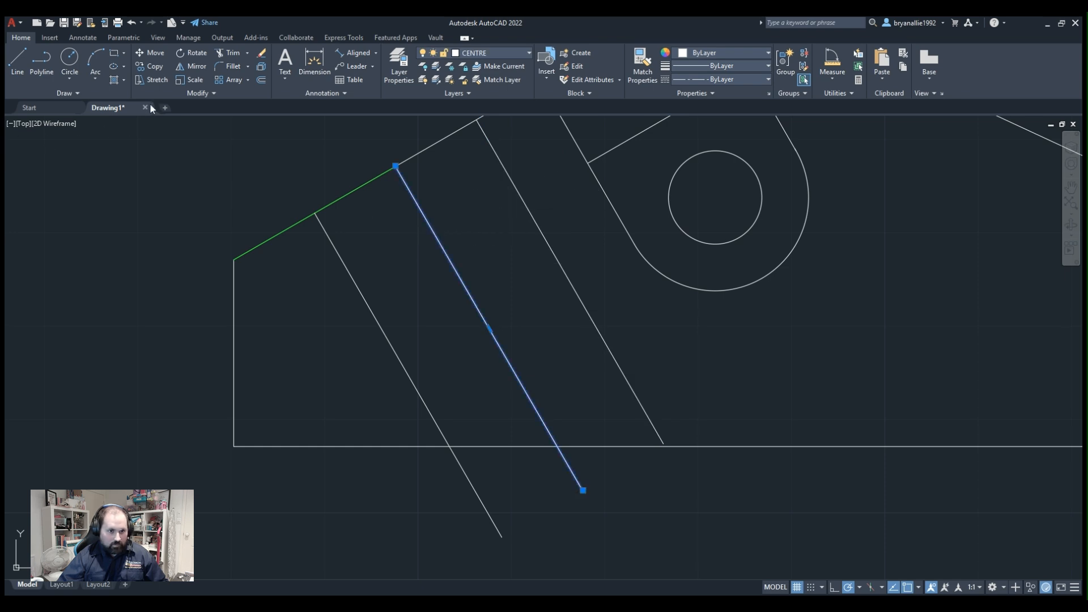
key(Escape)
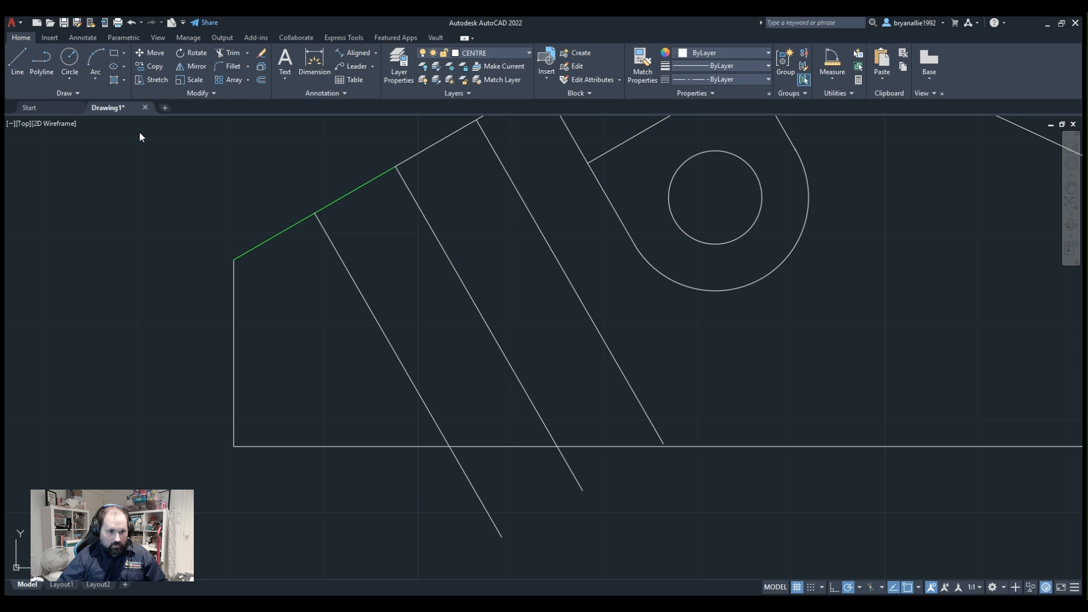
click(437, 238)
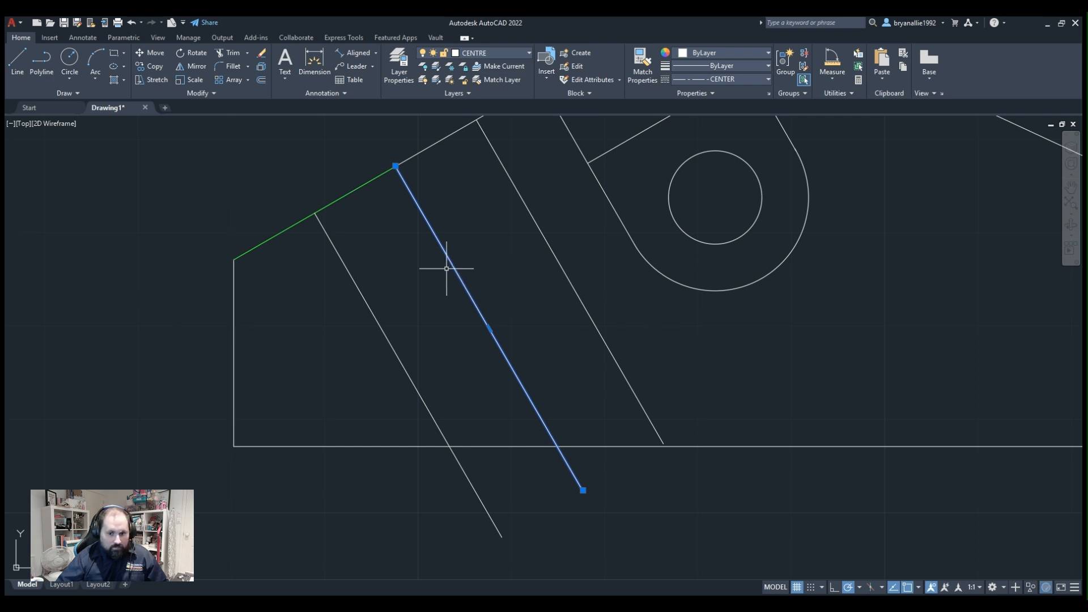
key(Escape)
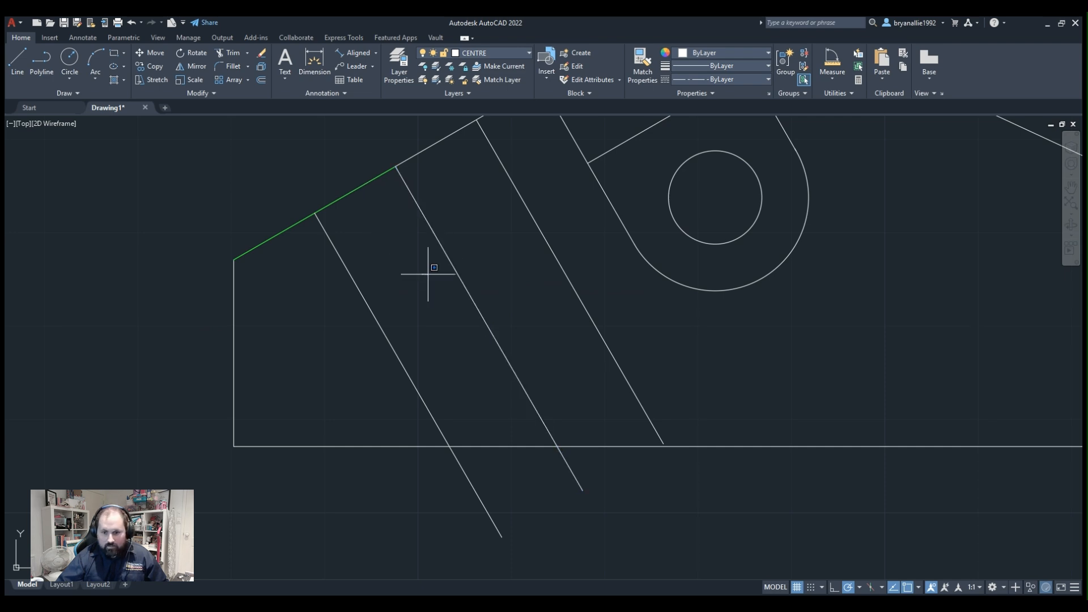
Stretch the lower end of the right-hand offset line along its own direction to slightly past the base edge.
click(664, 434)
click(663, 435)
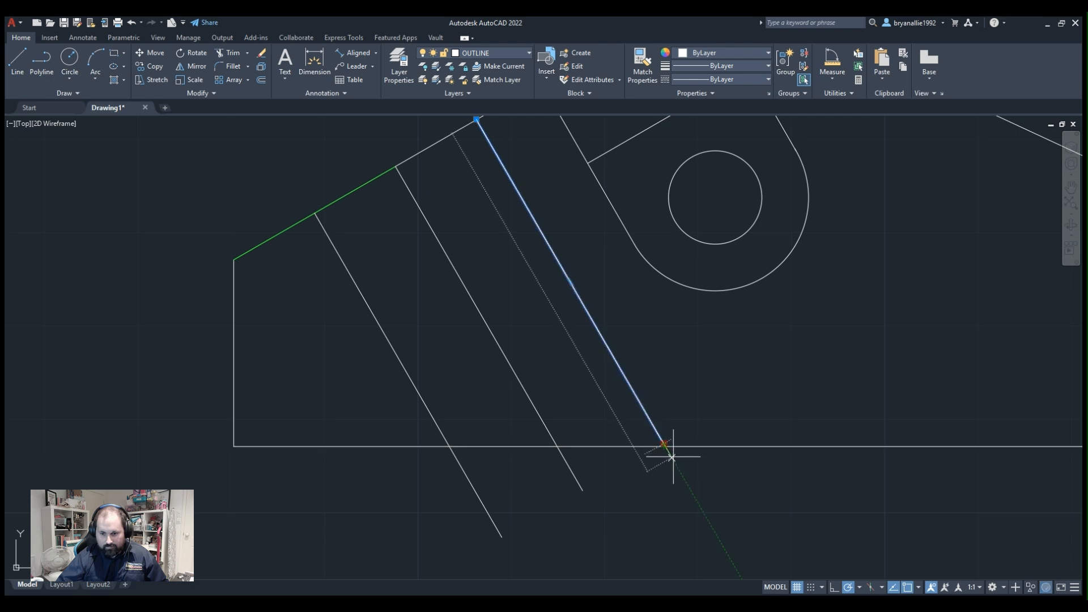
click(664, 444)
key(Escape)
scroll(666, 364, up, 3)
scroll(665, 364, down, 3)
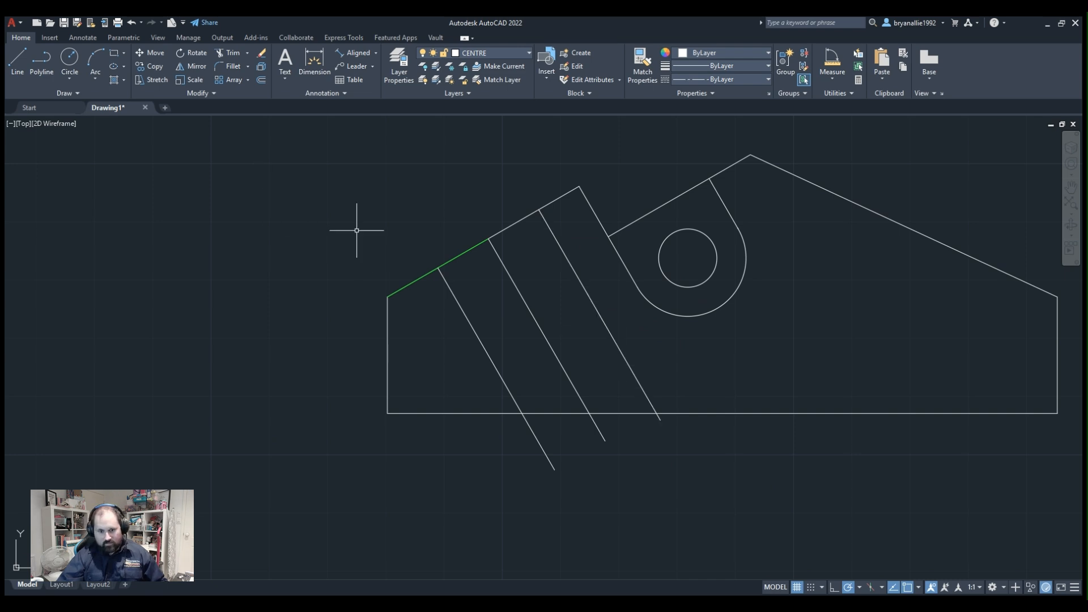
Move the two offset lines on either side of the centre line to the HIDDEN layer.
scroll(503, 301, down, 2)
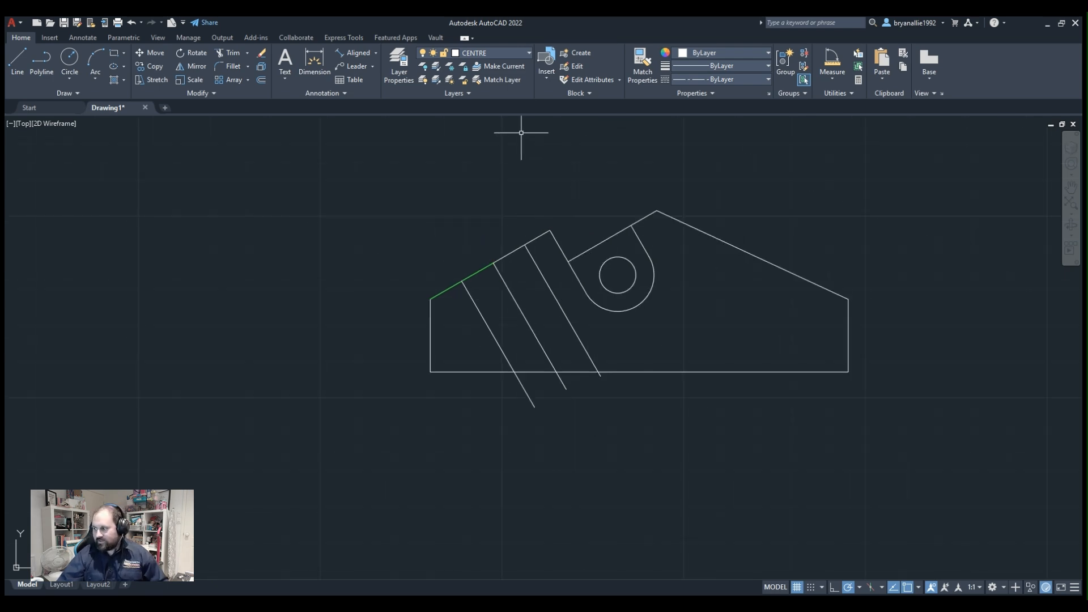
scroll(515, 273, up, 3)
scroll(512, 275, down, 2)
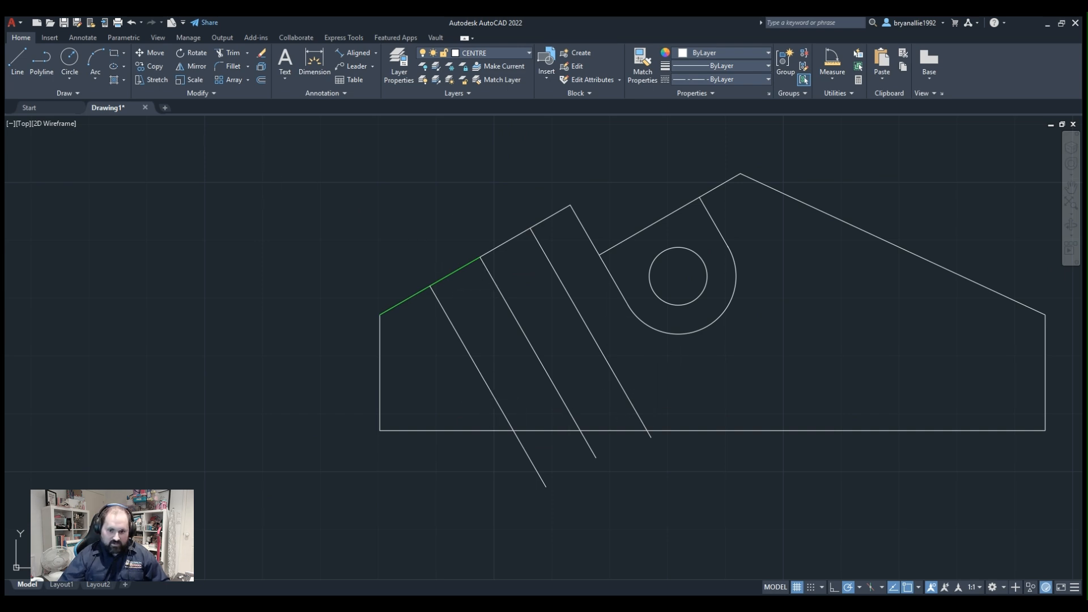
click(582, 335)
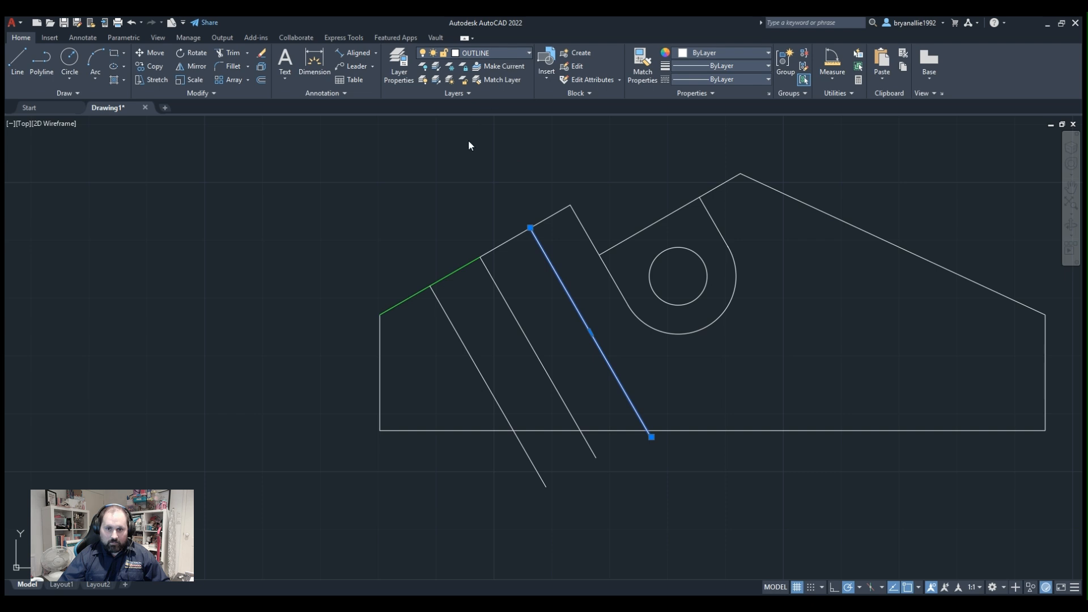
click(446, 311)
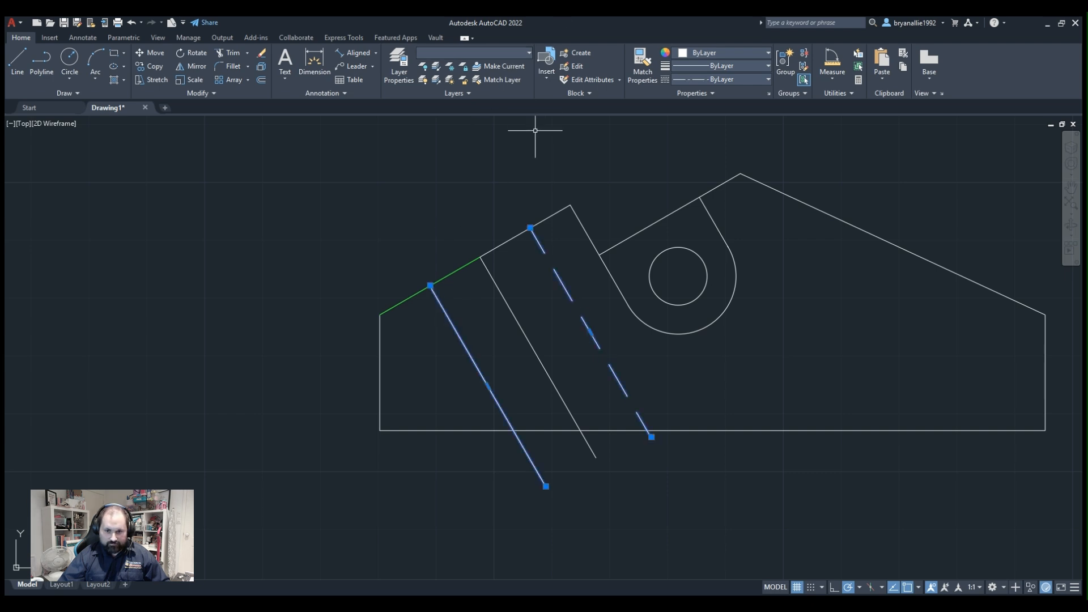
click(502, 54)
click(481, 121)
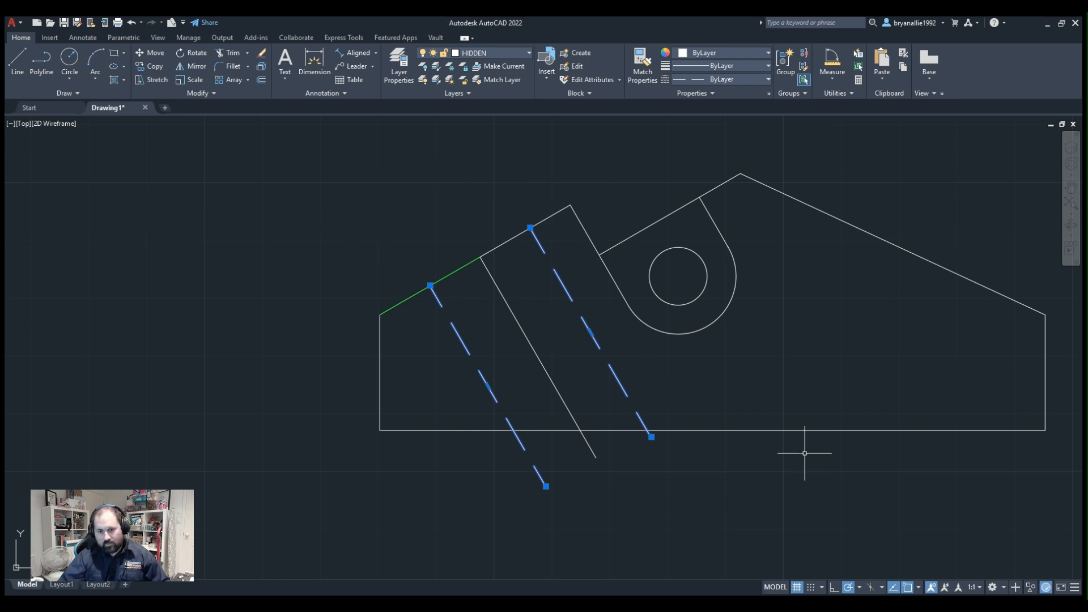
Trim the overhanging lower ends of both hidden lines at the base edge.
click(231, 53)
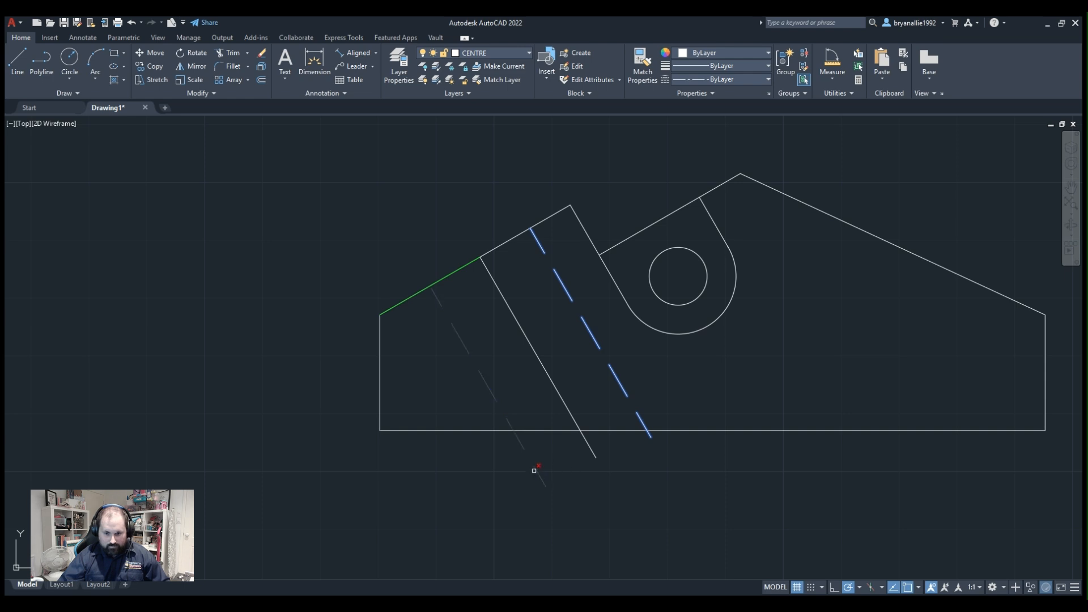
key(Escape)
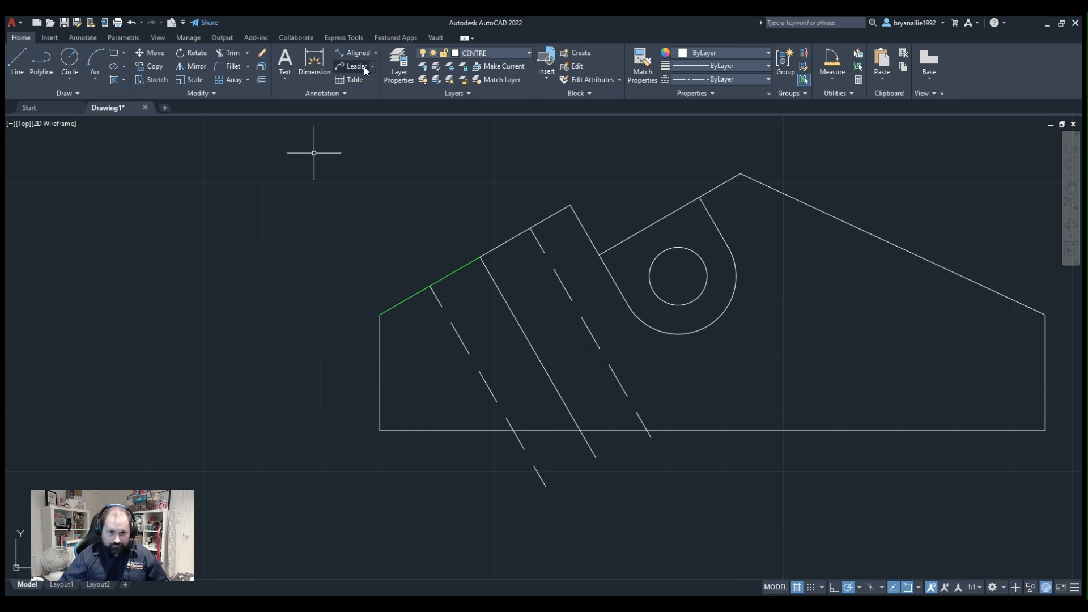
text(tr)
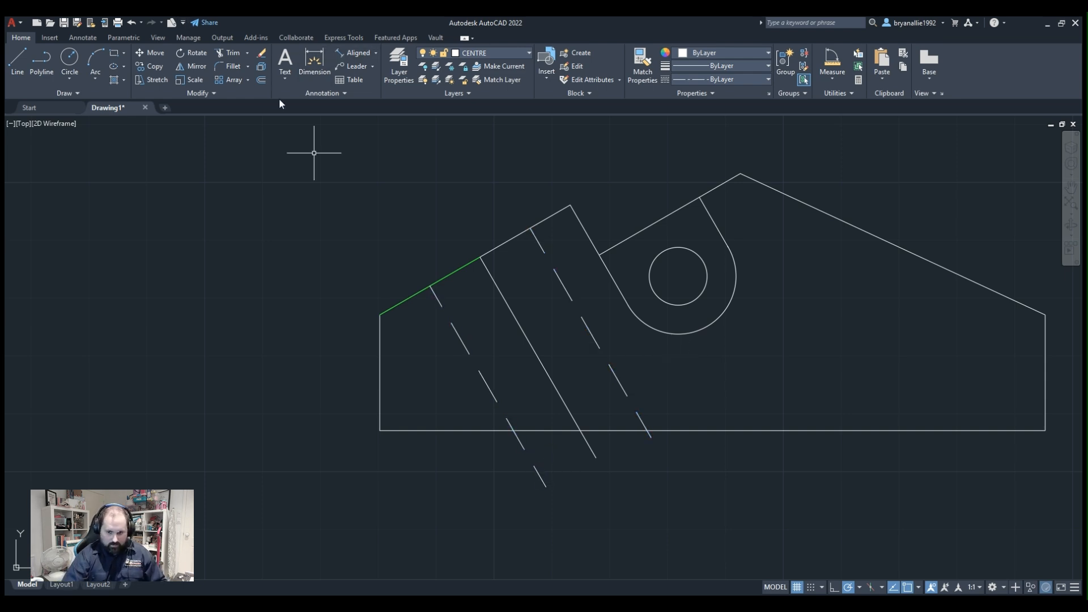
key(Return)
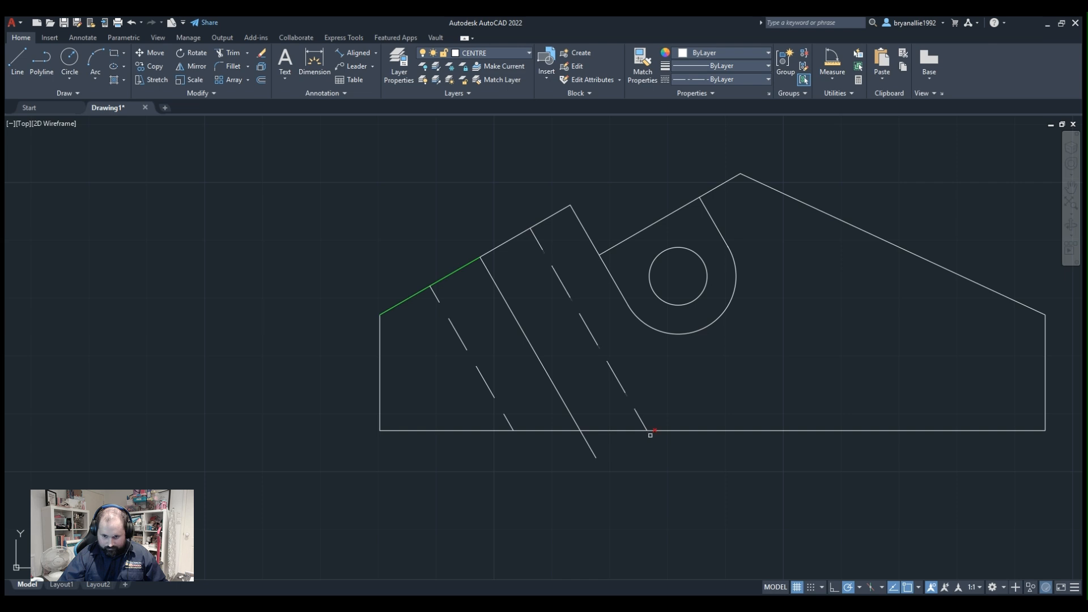
scroll(501, 227, down, 2)
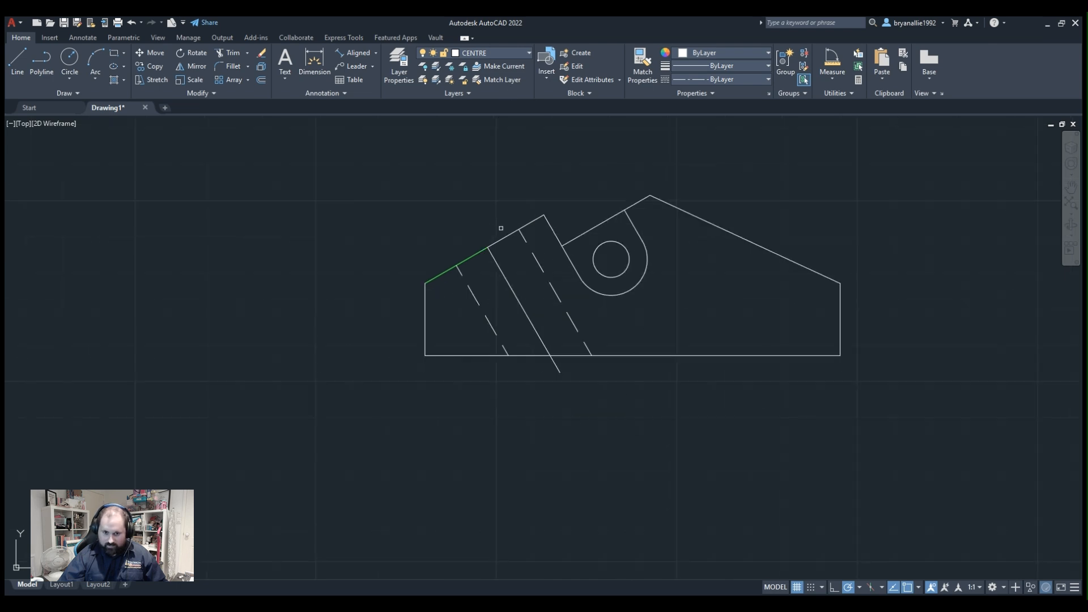
Delete the green construction line lying along the lower left part of the profile's sloping edge.
scroll(487, 272, up, 2)
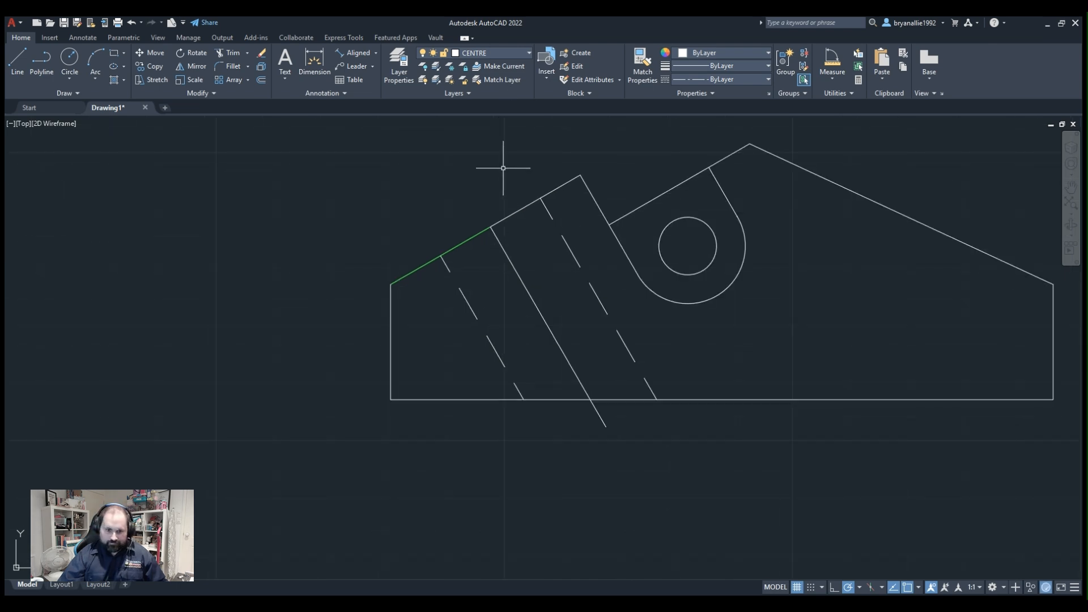
scroll(503, 165, up, 4)
click(387, 352)
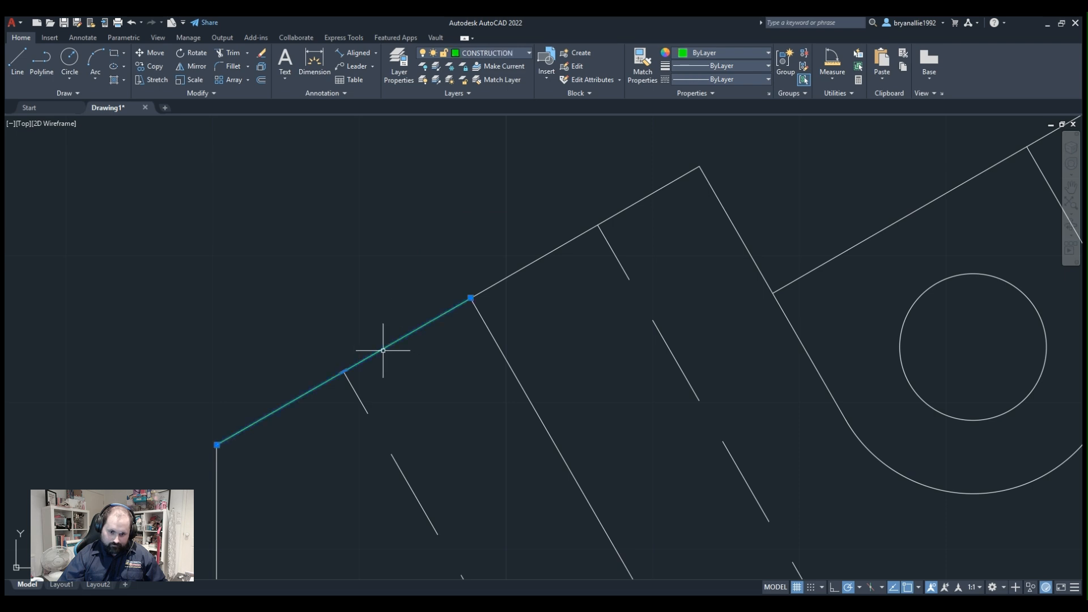
key(Delete)
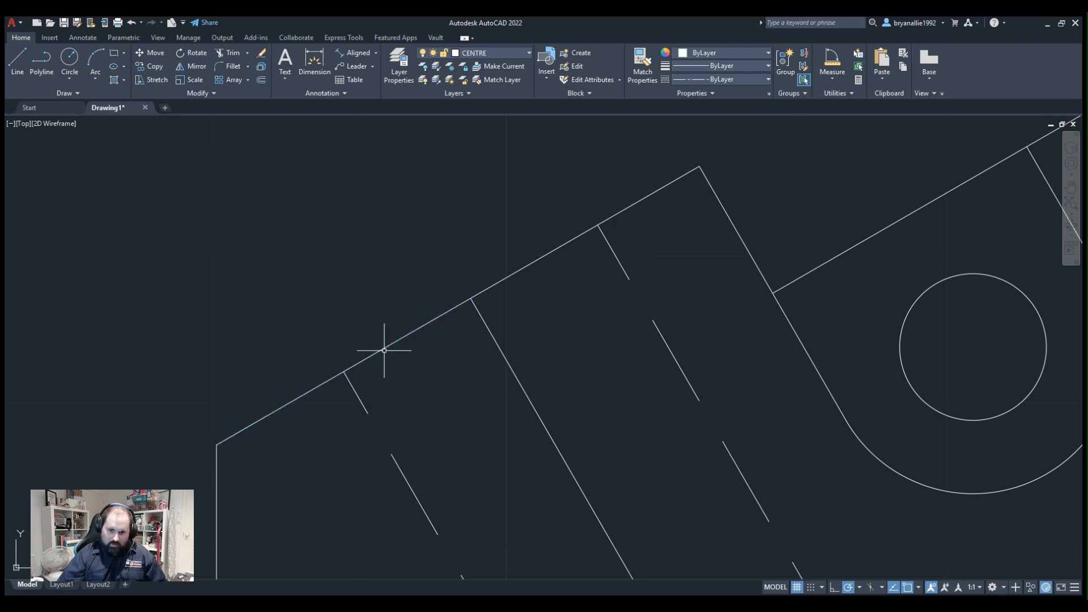
scroll(578, 315, down, 10)
scroll(624, 340, up, 5)
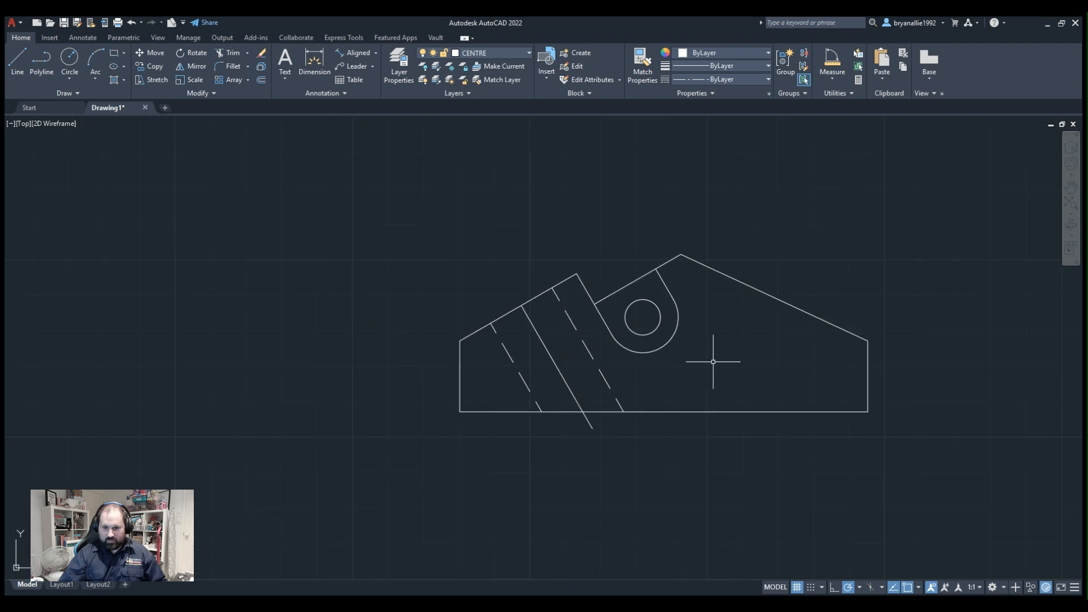
Stretch the upper end of the centre line along its own direction to slightly past the sloping edge.
click(222, 57)
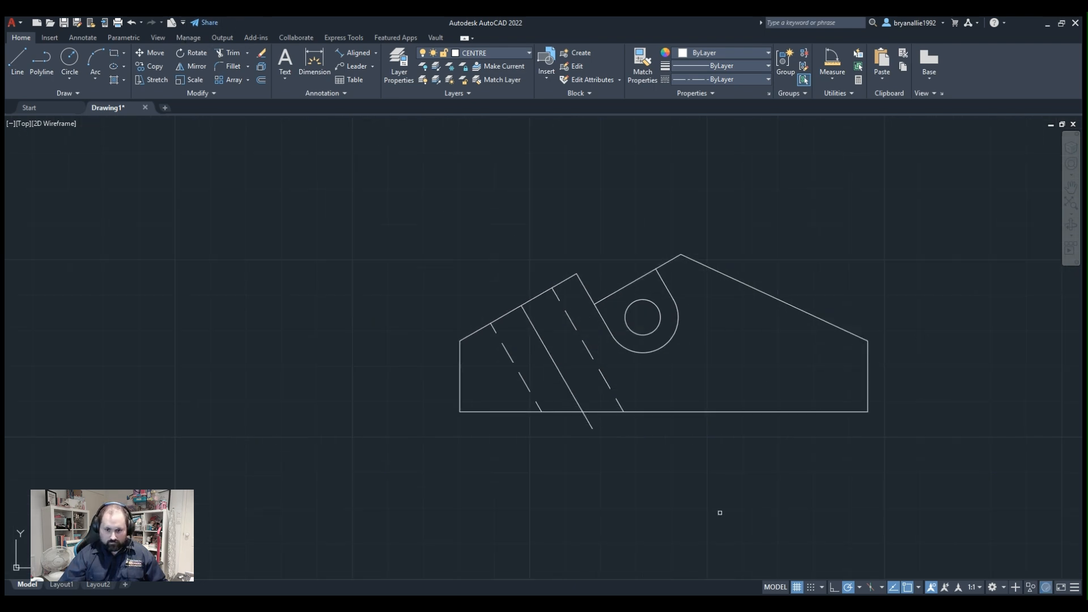
click(533, 327)
click(521, 306)
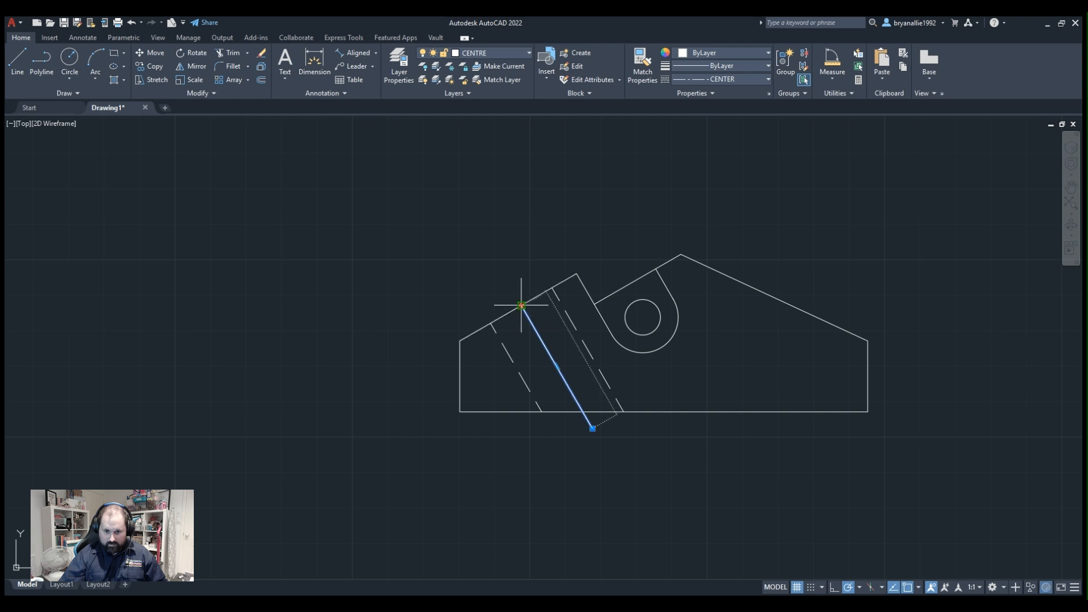
click(515, 292)
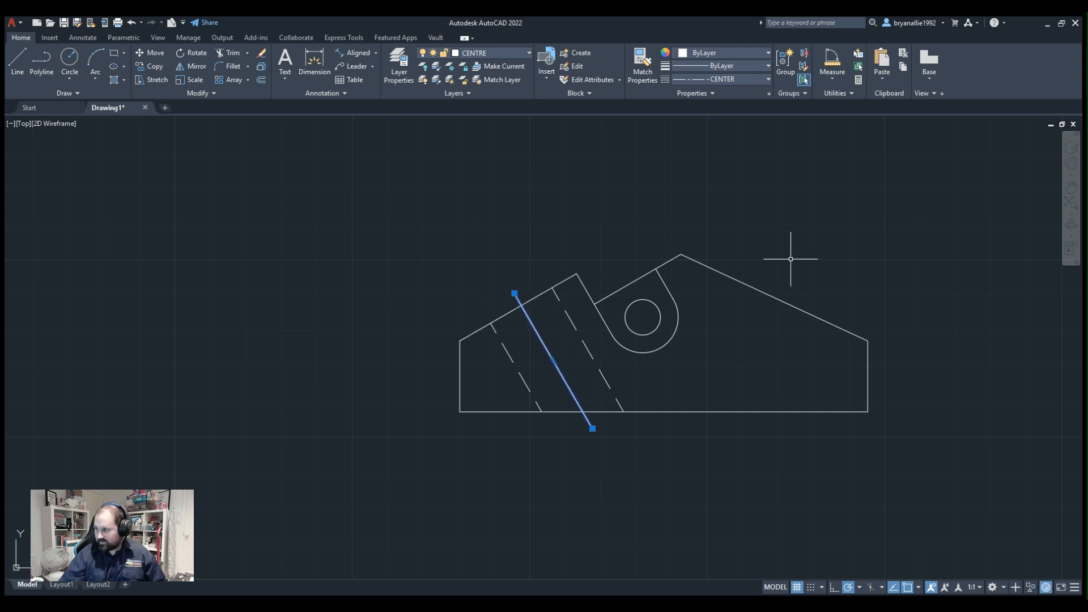
key(Escape)
scroll(864, 329, up, 2)
mouse_move(865, 329)
middle_down()
mouse_move(670, 314)
mouse_move(737, 323)
middle_up()
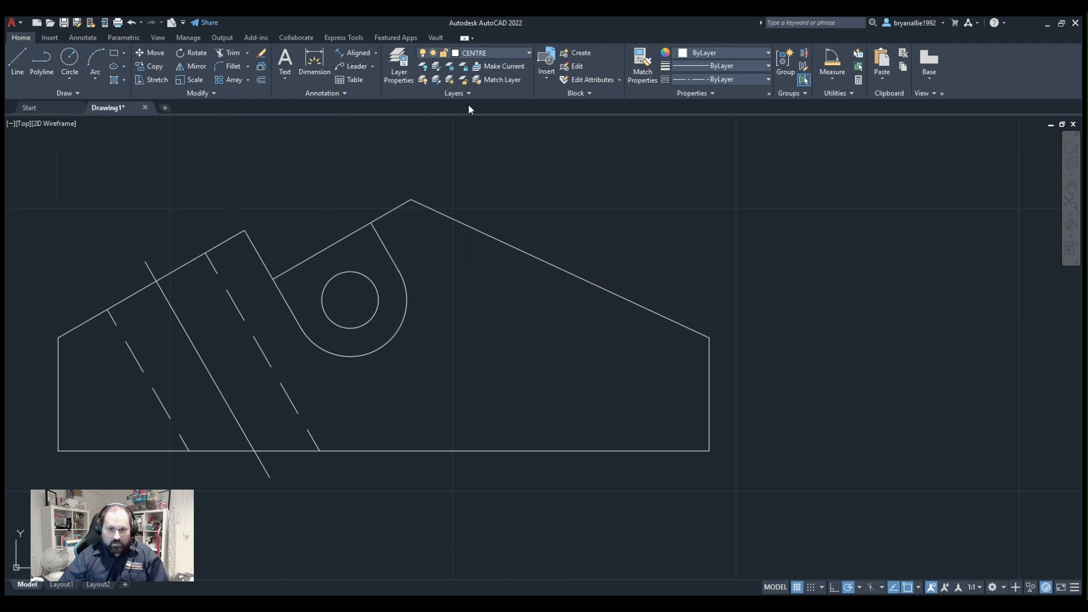
key(ctrl+s)
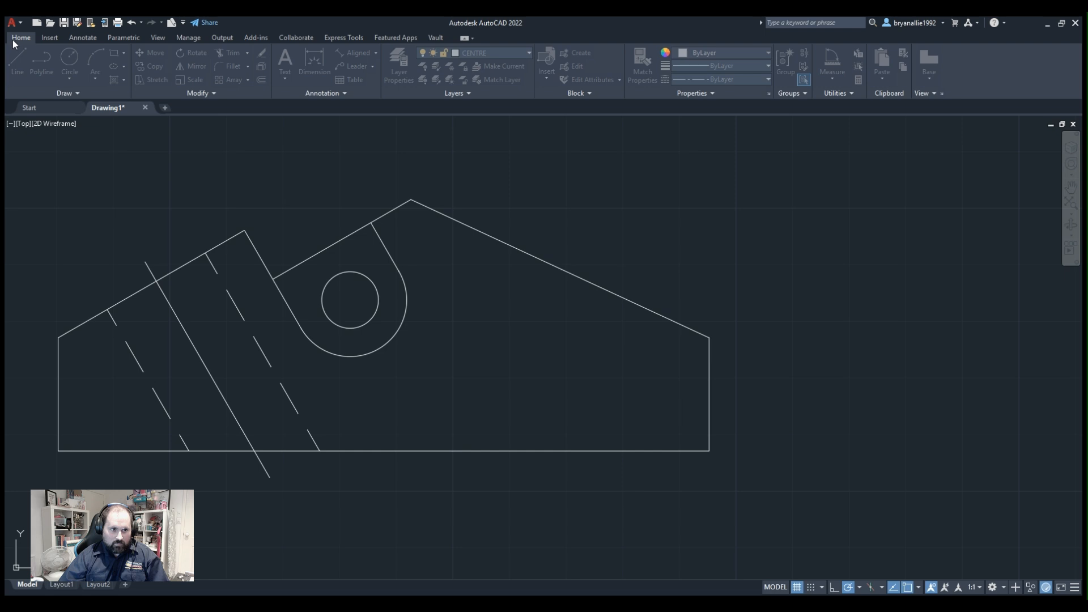
click(697, 499)
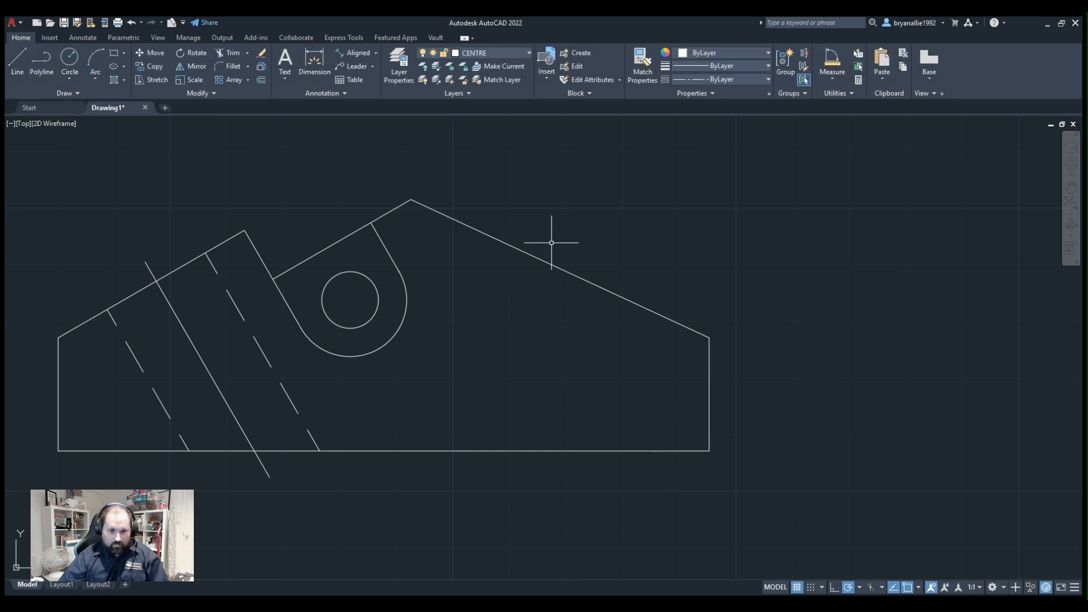
Draw a line from the profile's peak down into the body, parallel to the slot sides and ending above the base edge.
click(40, 59)
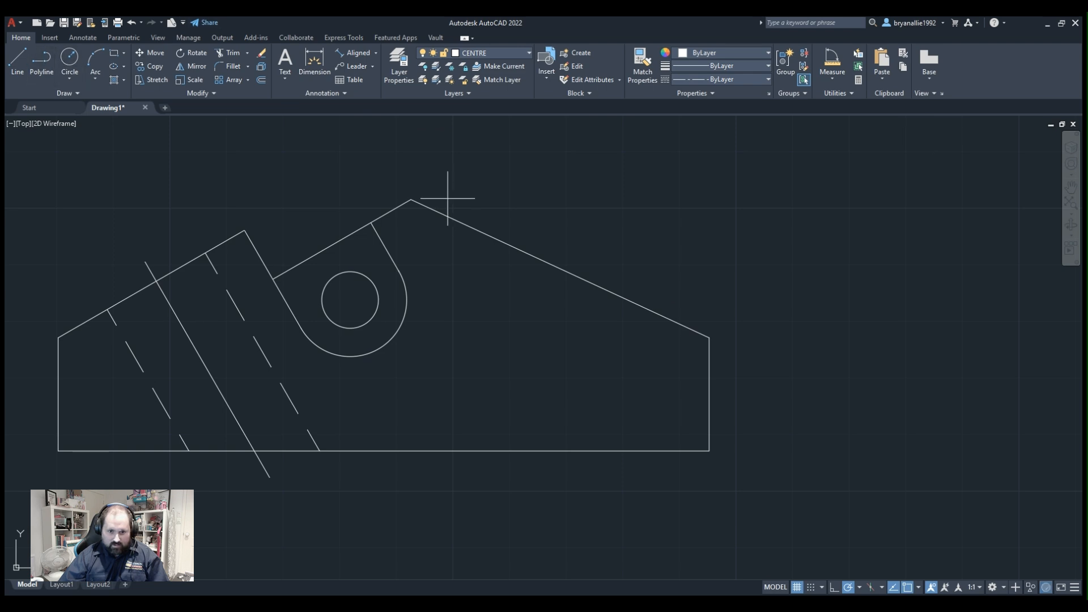
click(411, 200)
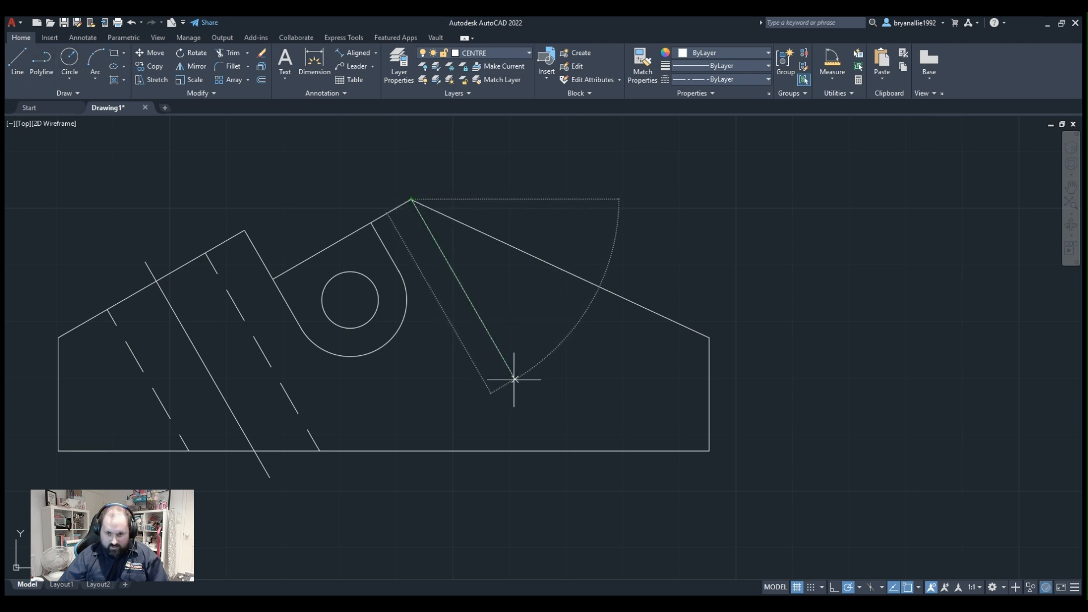
click(533, 411)
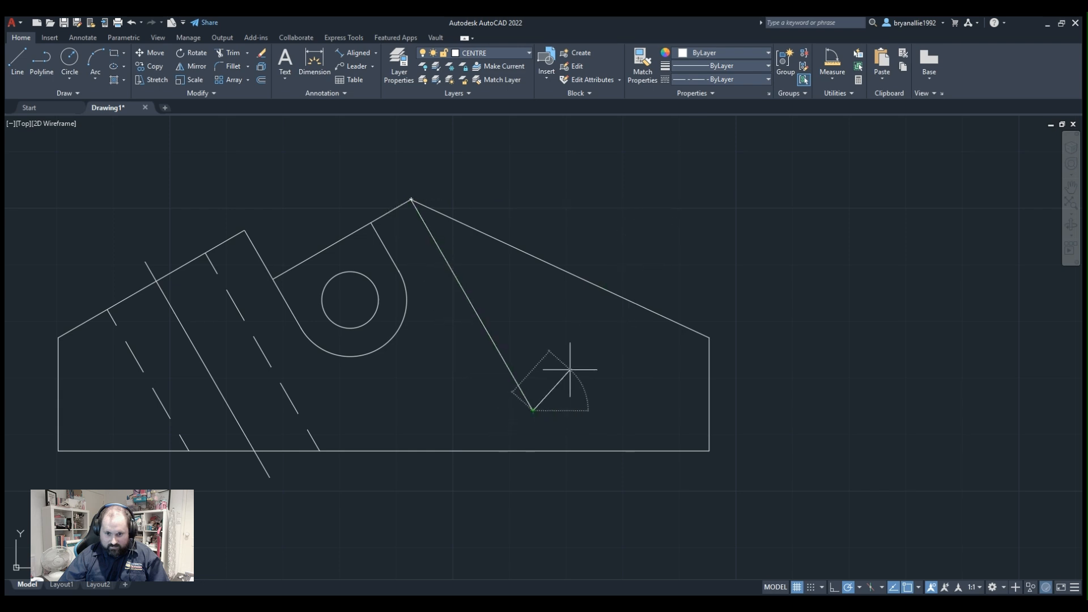
key(Return)
key(Return)
Draw a horizontal line from the profile's upper right corner inward to just beyond the line from the peak, and make HIDDEN the current layer.
click(709, 338)
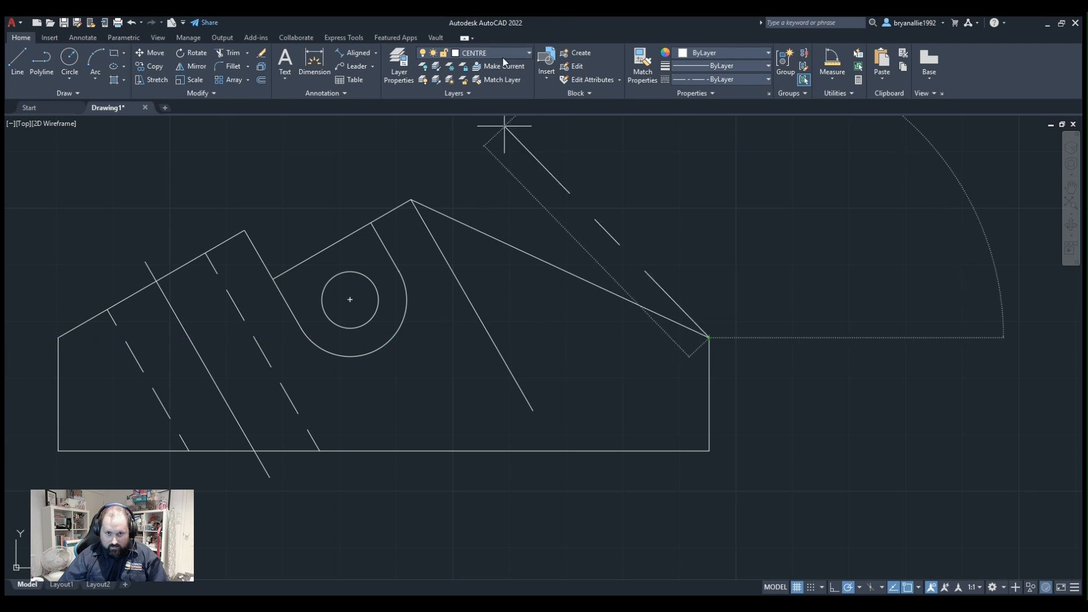
click(492, 124)
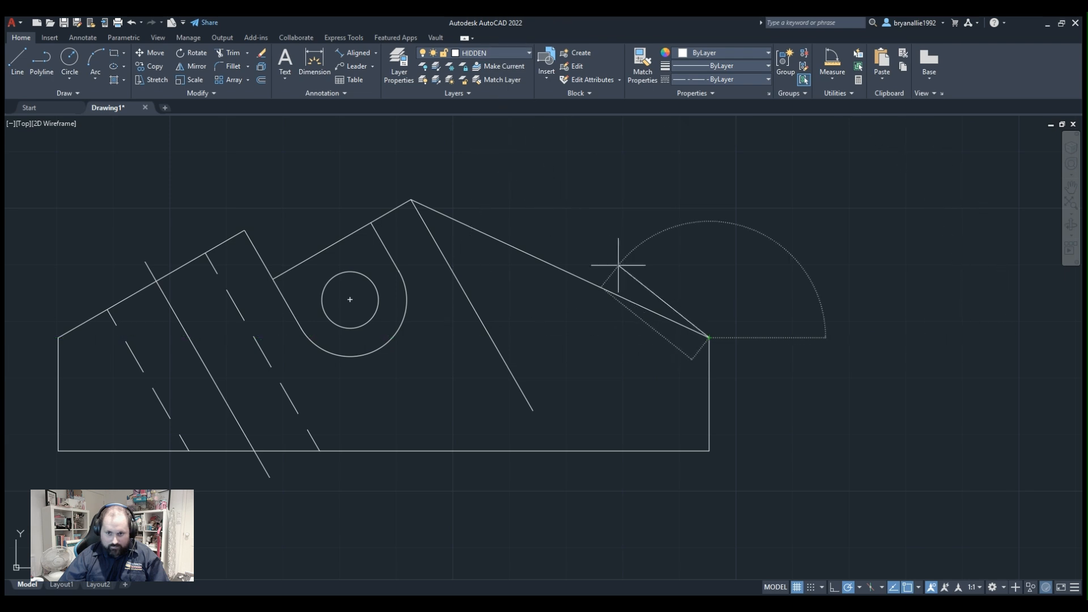
click(470, 337)
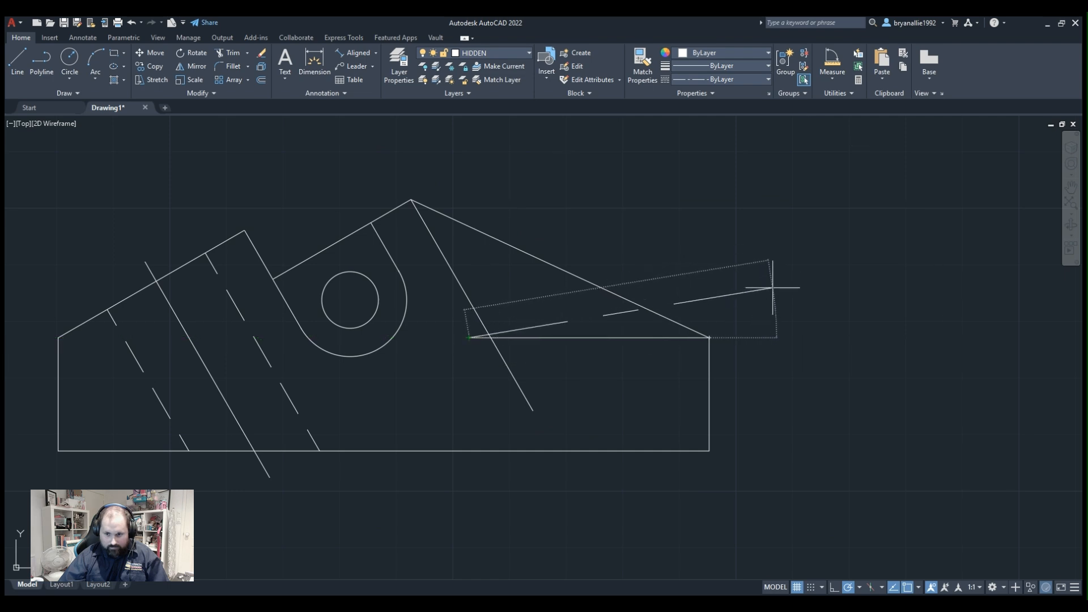
key(Escape)
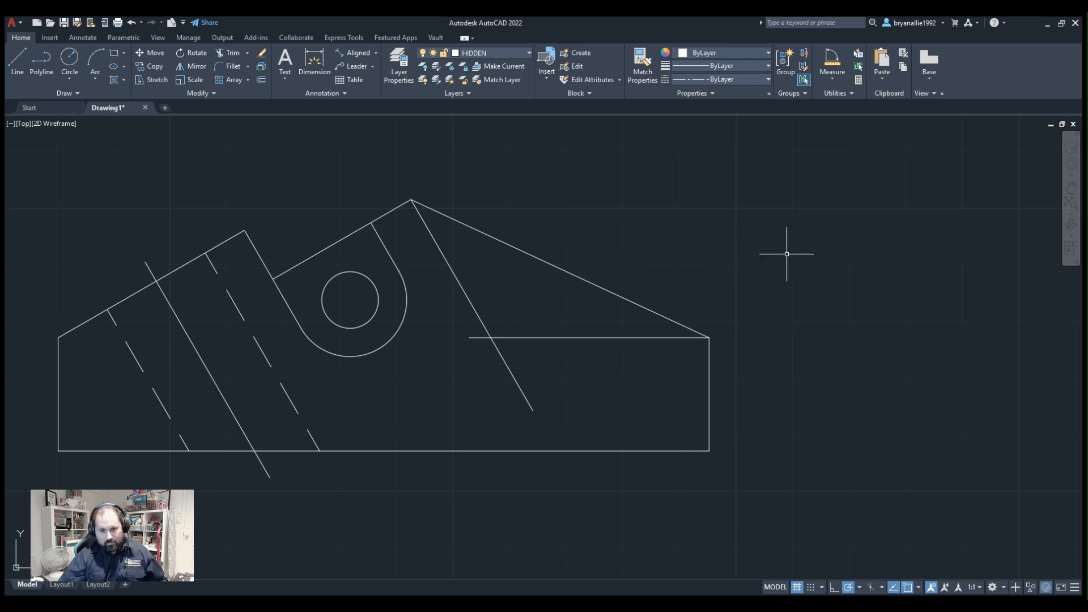
Move the new horizontal line and the line from the peak to the HIDDEN layer.
click(527, 337)
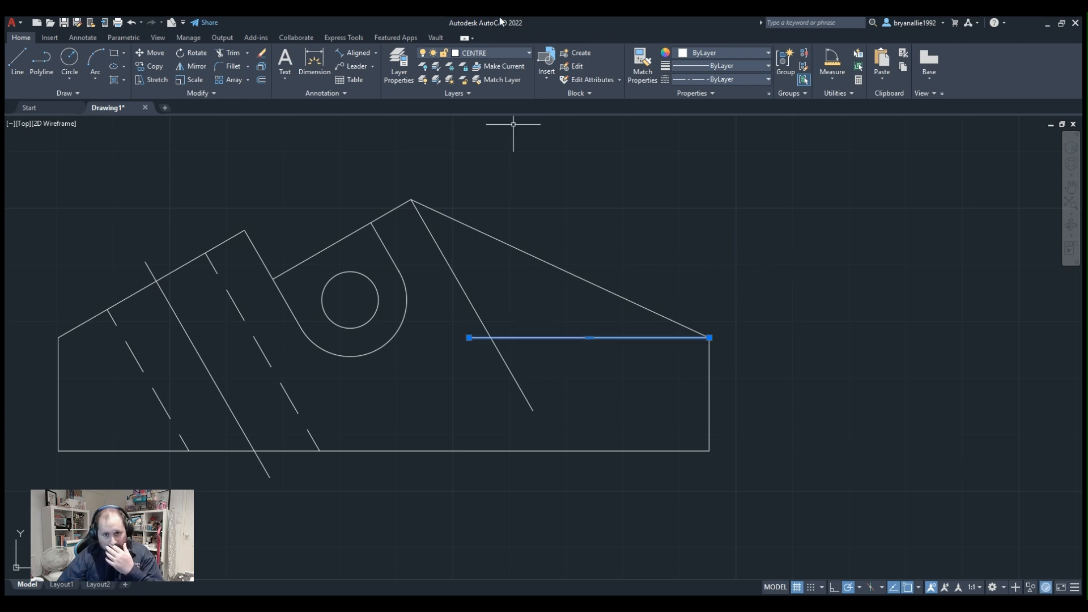
click(493, 52)
click(481, 86)
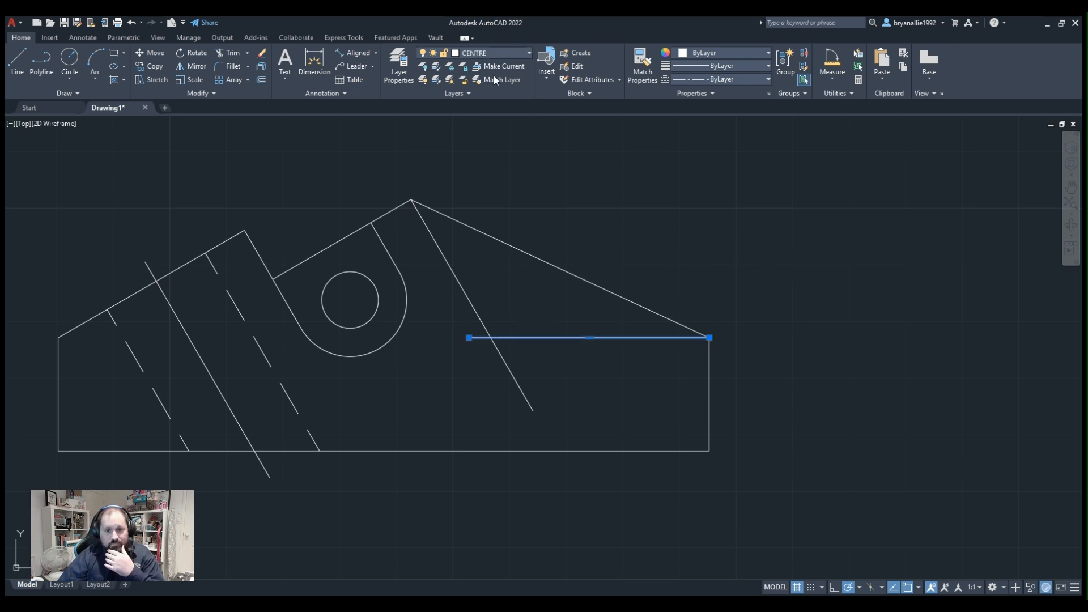
key(Escape)
key(ctrl+z)
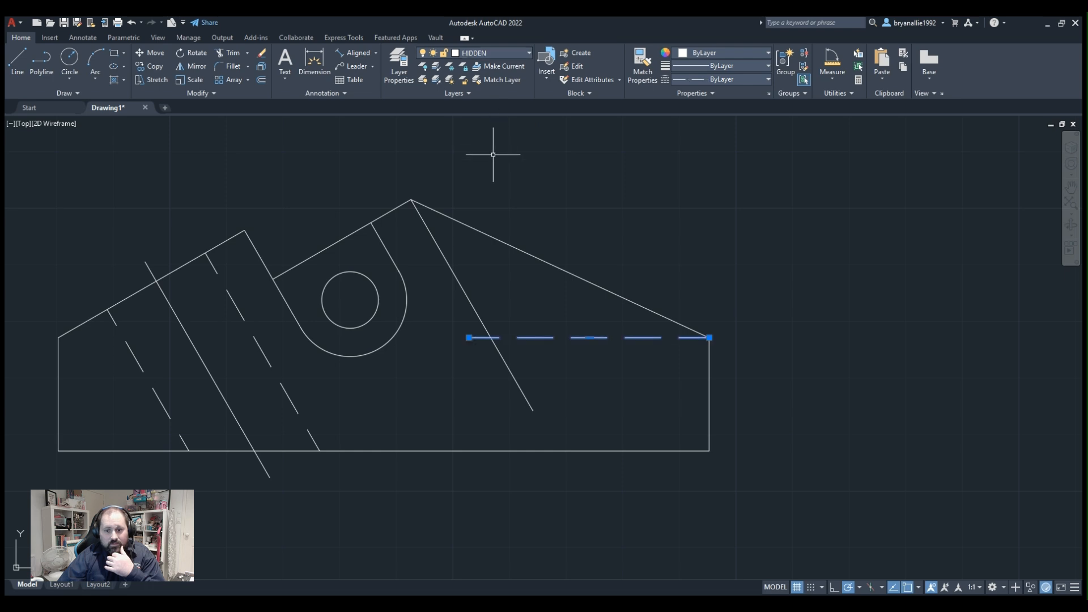
click(469, 300)
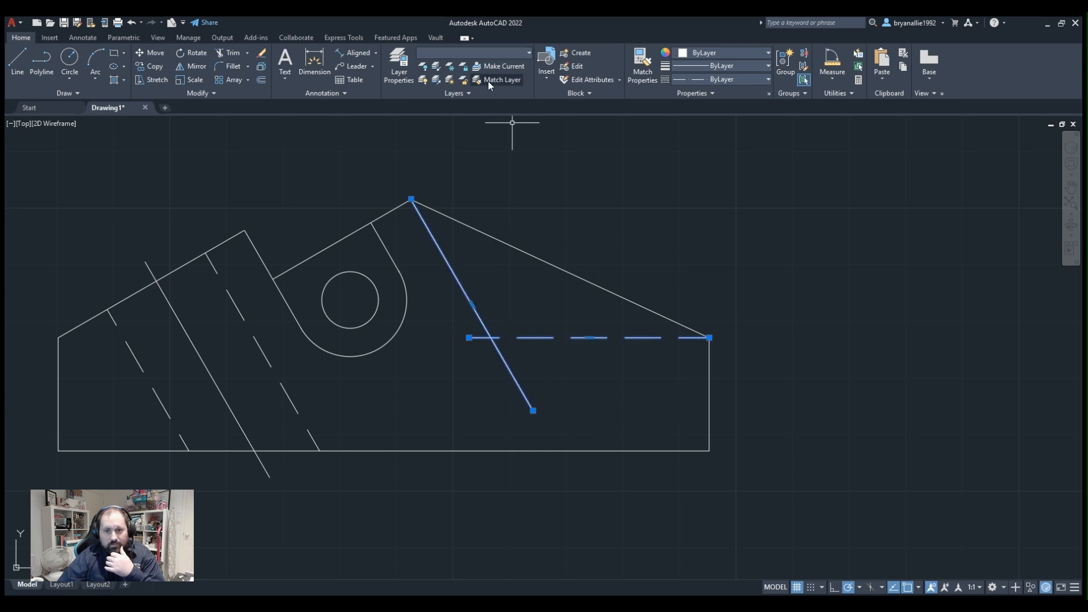
click(486, 54)
click(488, 98)
key(Escape)
Stretch the lower end of the centre line along its own direction to well below the base edge.
middle_drag(336, 326, 469, 198)
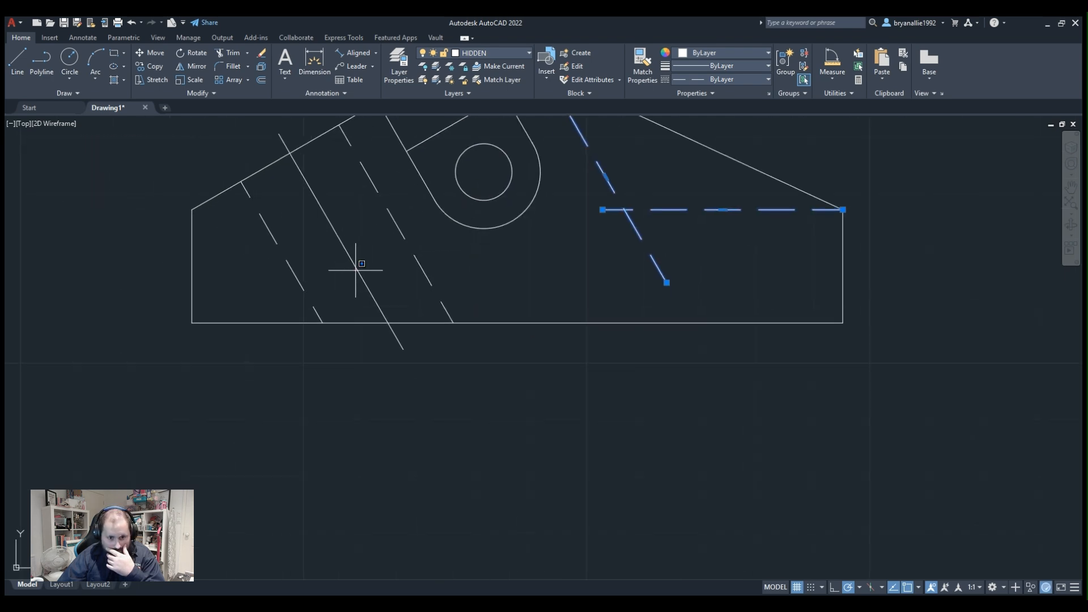
click(398, 338)
click(404, 349)
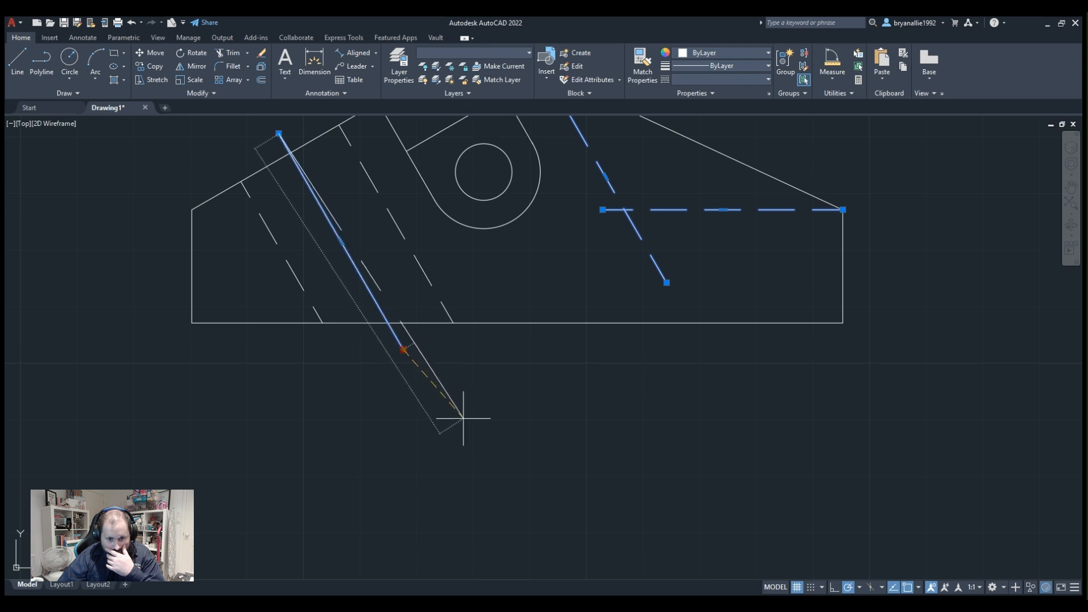
click(494, 507)
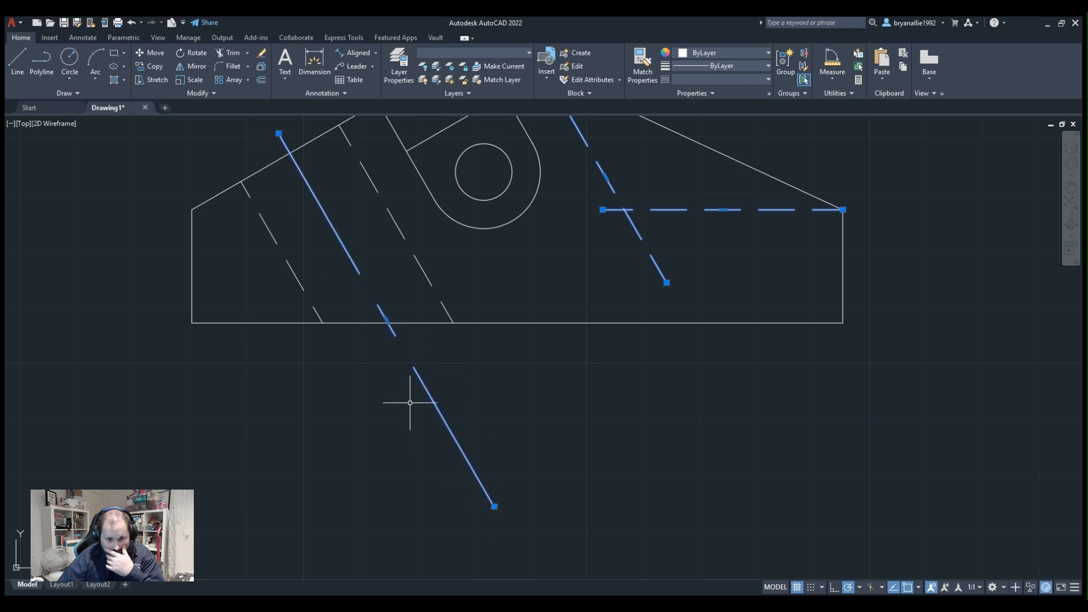
Move the centre line up along its own direction by its midpoint so it overhangs both the sloping edge and the base.
middle_drag(328, 197, 377, 272)
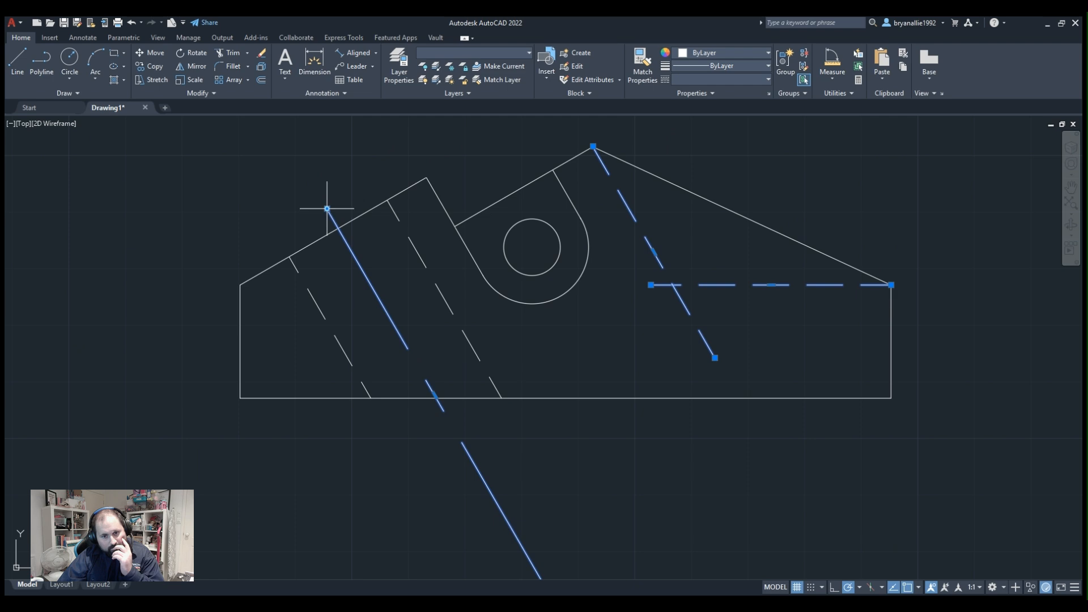
click(327, 208)
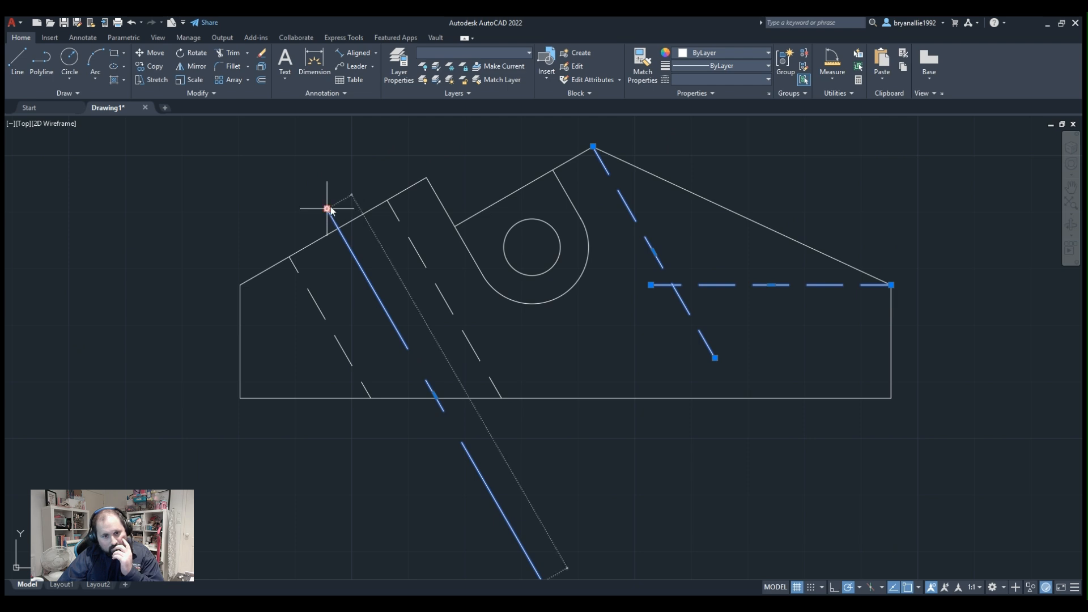
click(331, 206)
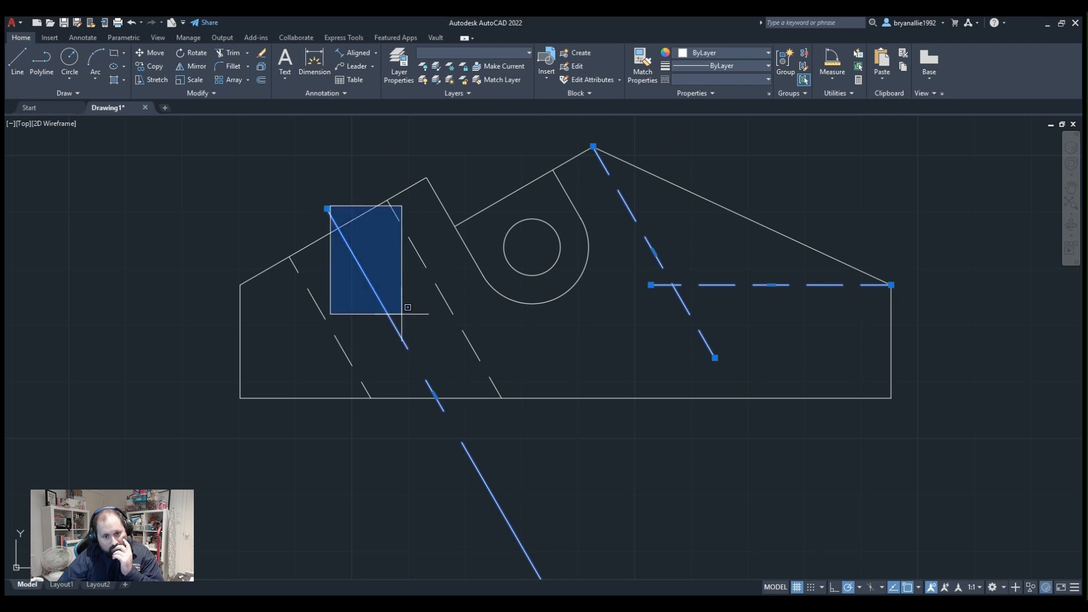
click(407, 307)
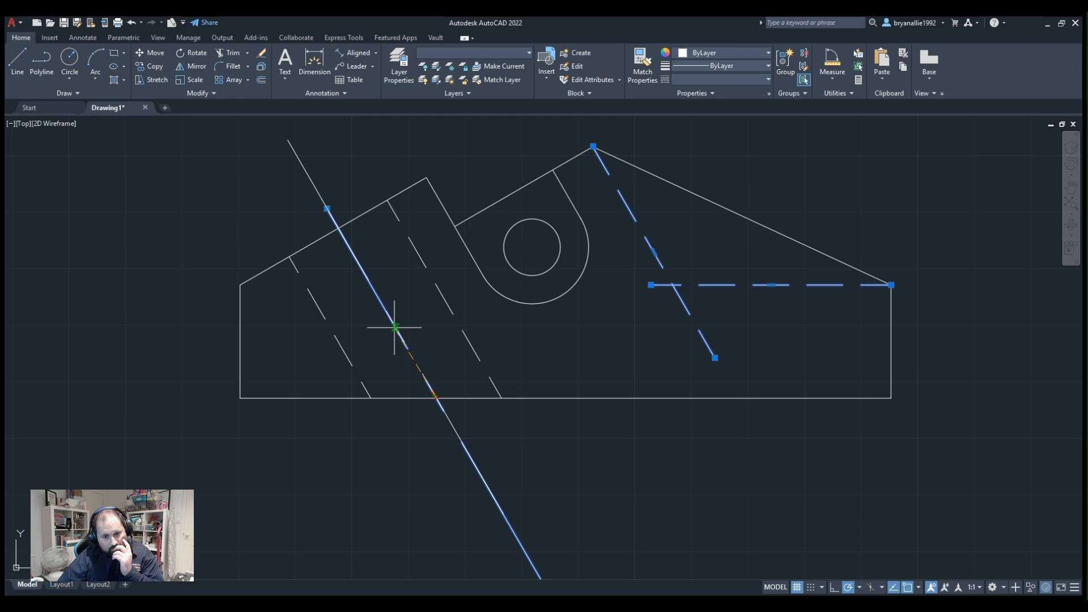
click(395, 326)
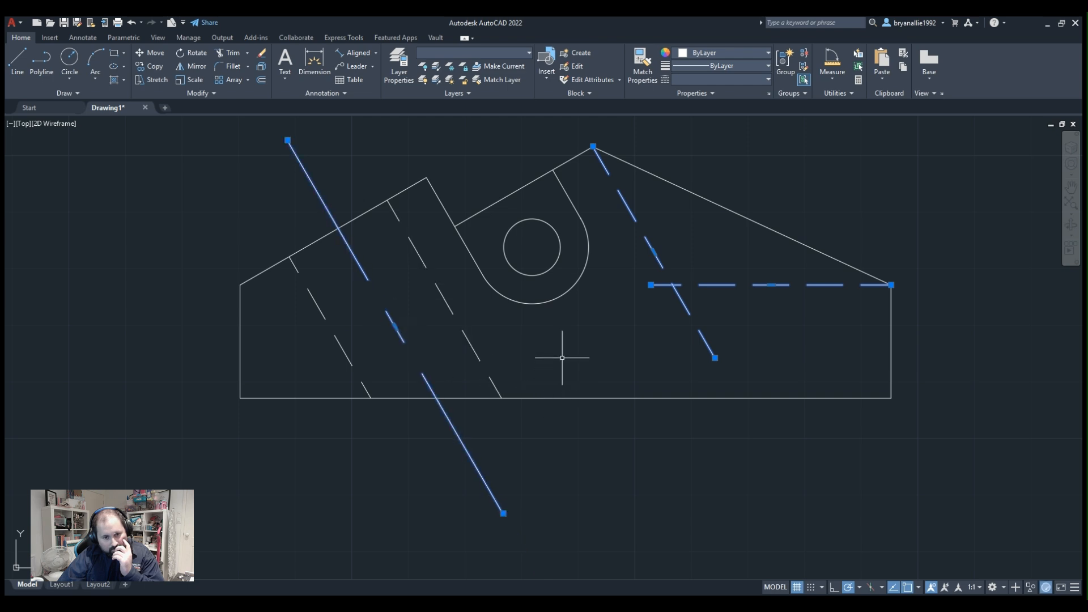
click(622, 446)
click(543, 469)
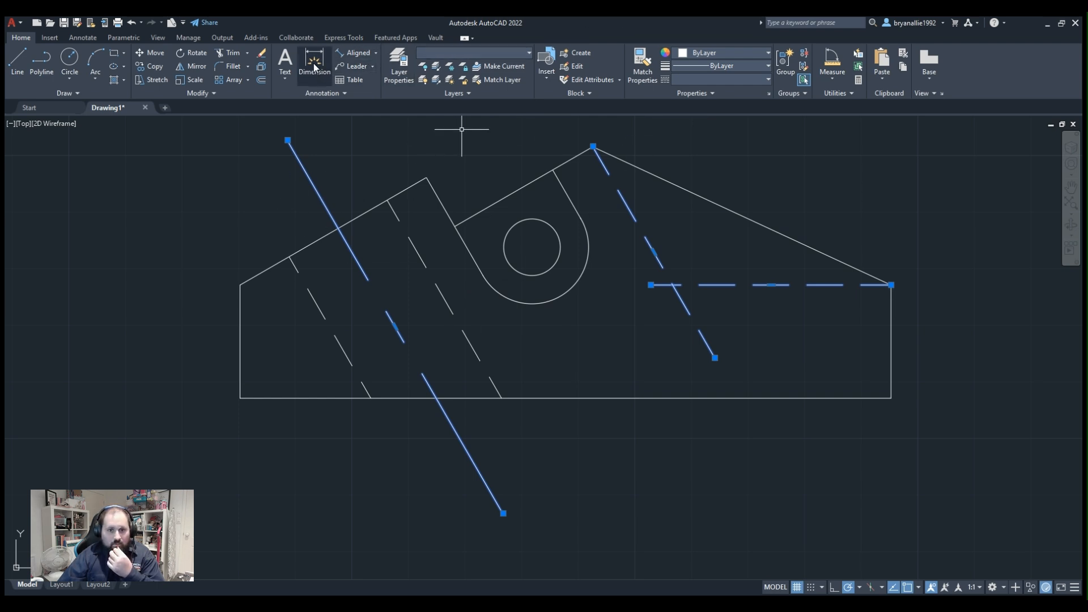
Examine the CENTRE layer's linetype and lineweight settings in the layer properties.
click(399, 65)
click(77, 216)
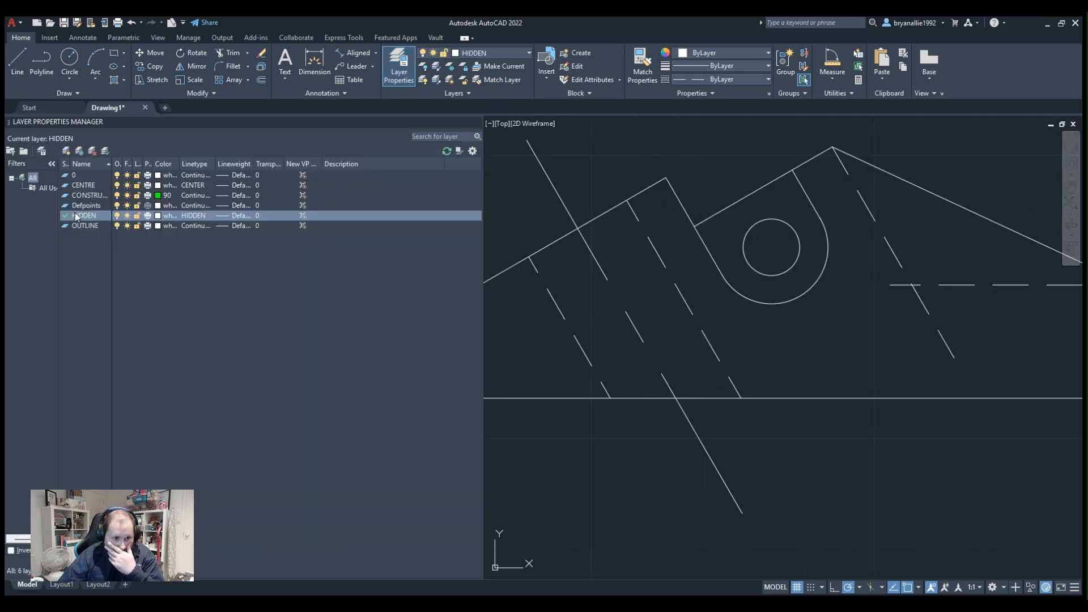
click(105, 186)
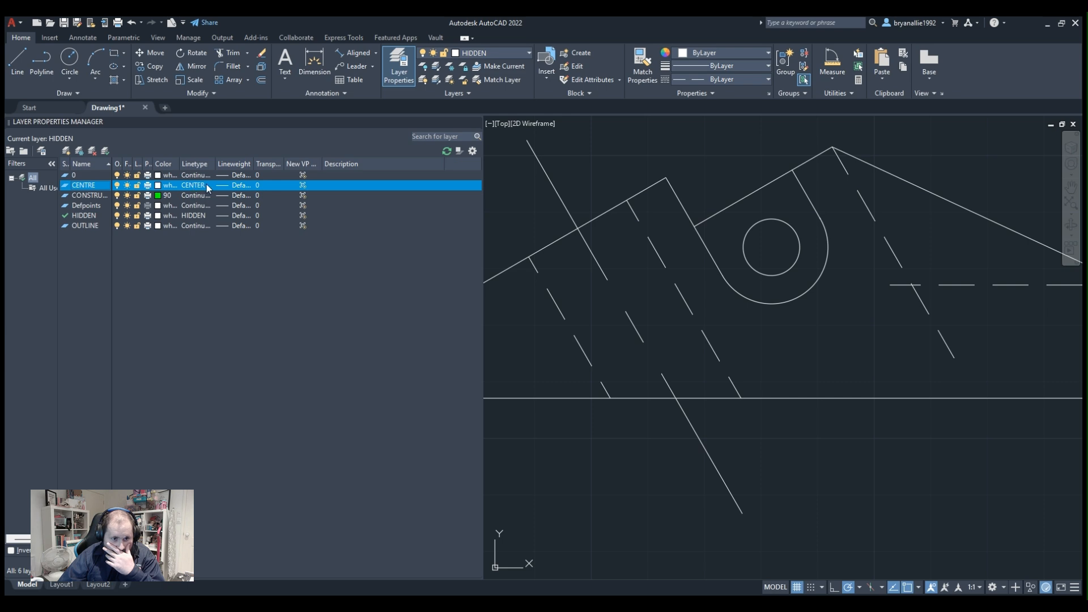
click(224, 188)
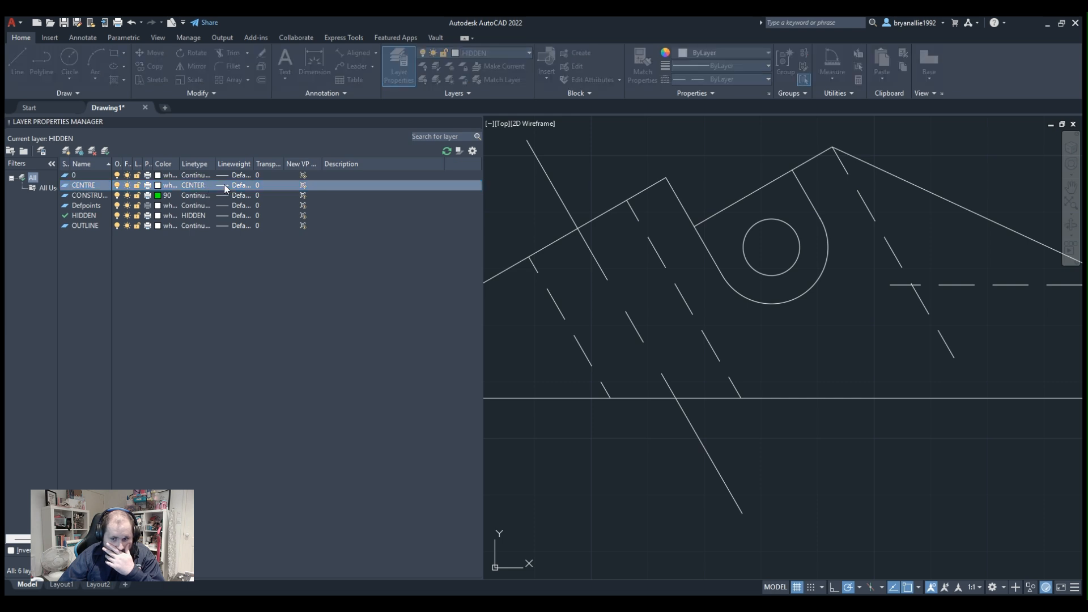
click(672, 491)
click(195, 185)
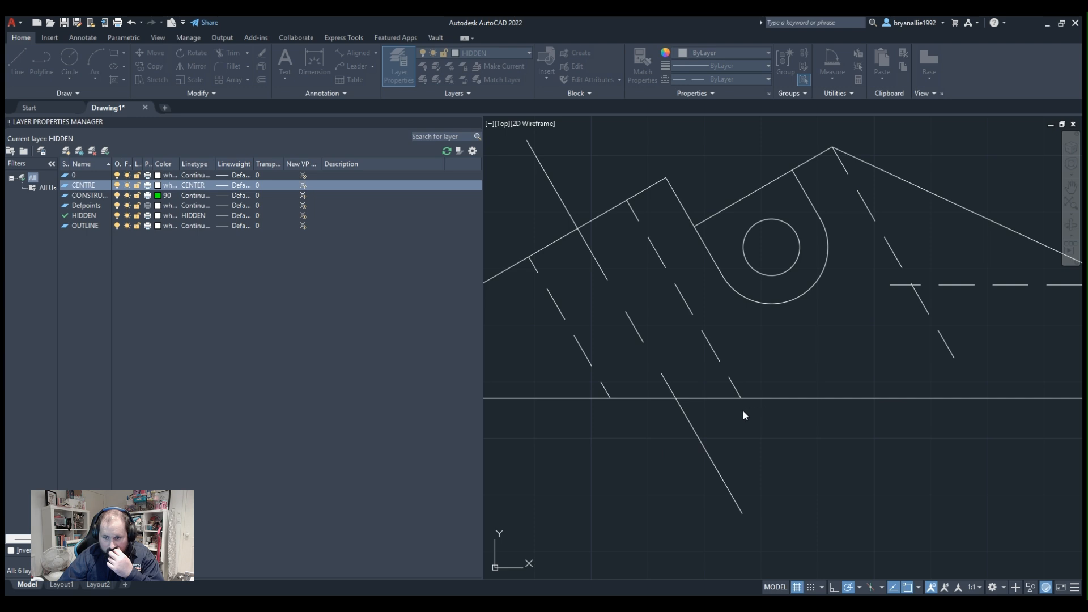
click(641, 473)
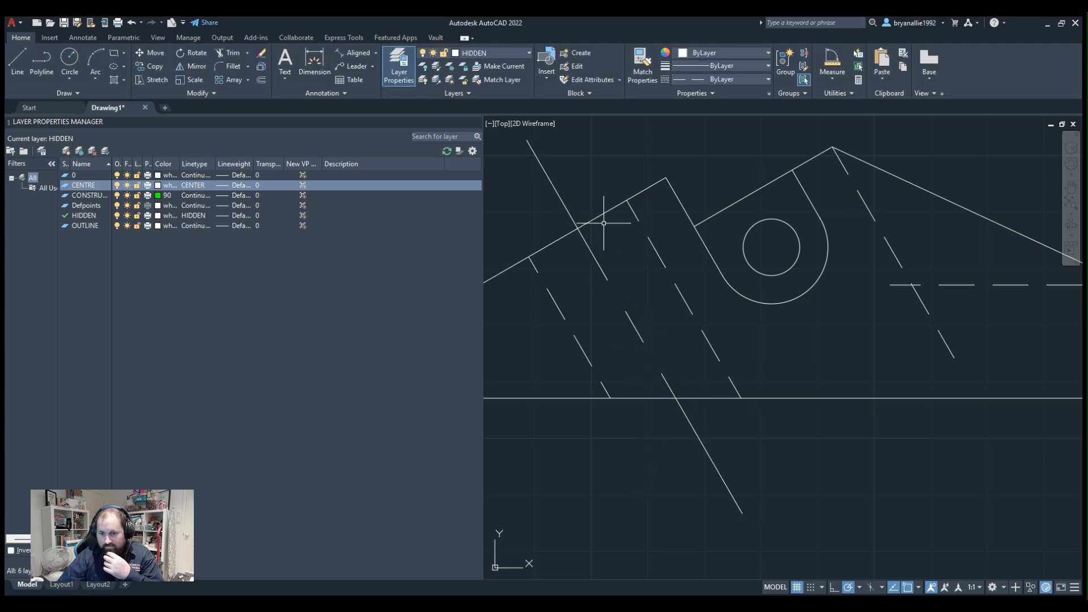
Shorten the centre line along its own direction at both ends so it only slightly overhangs the sloping edge and the base.
scroll(612, 342, down, 3)
scroll(617, 343, up, 4)
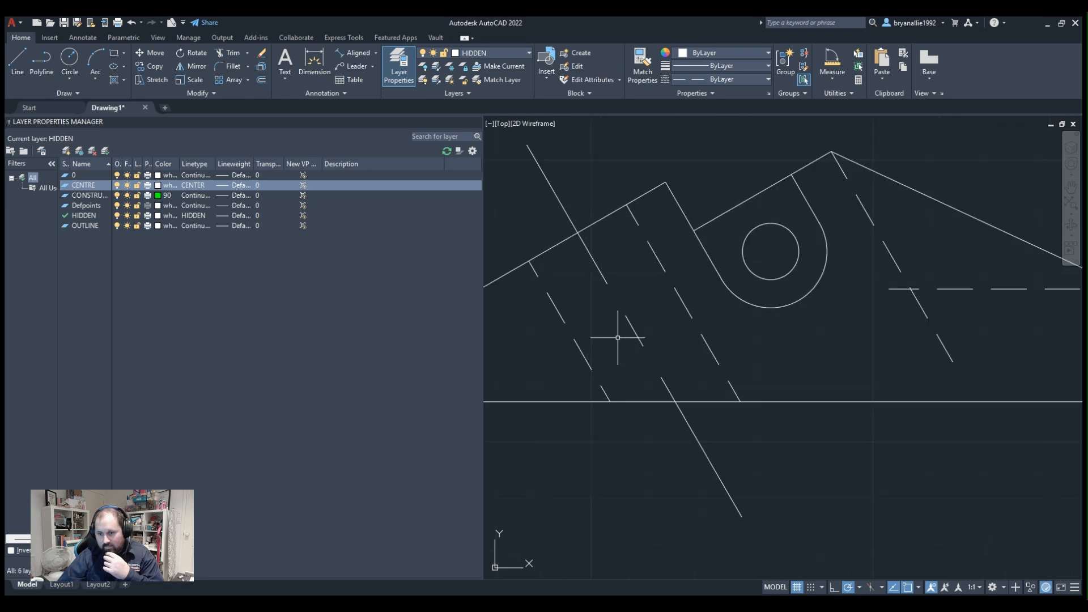
click(556, 187)
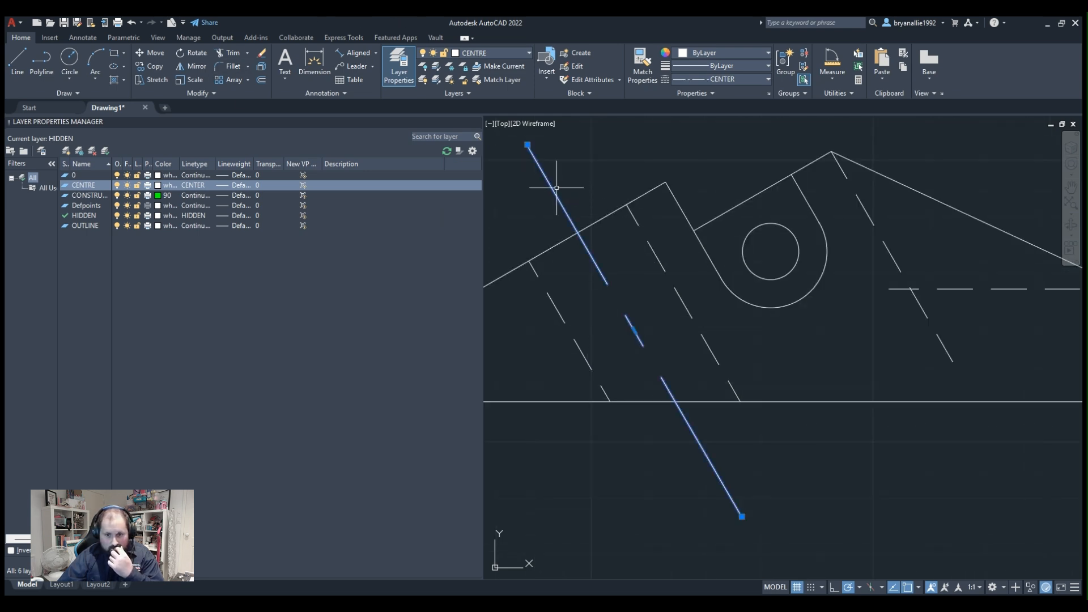
click(527, 144)
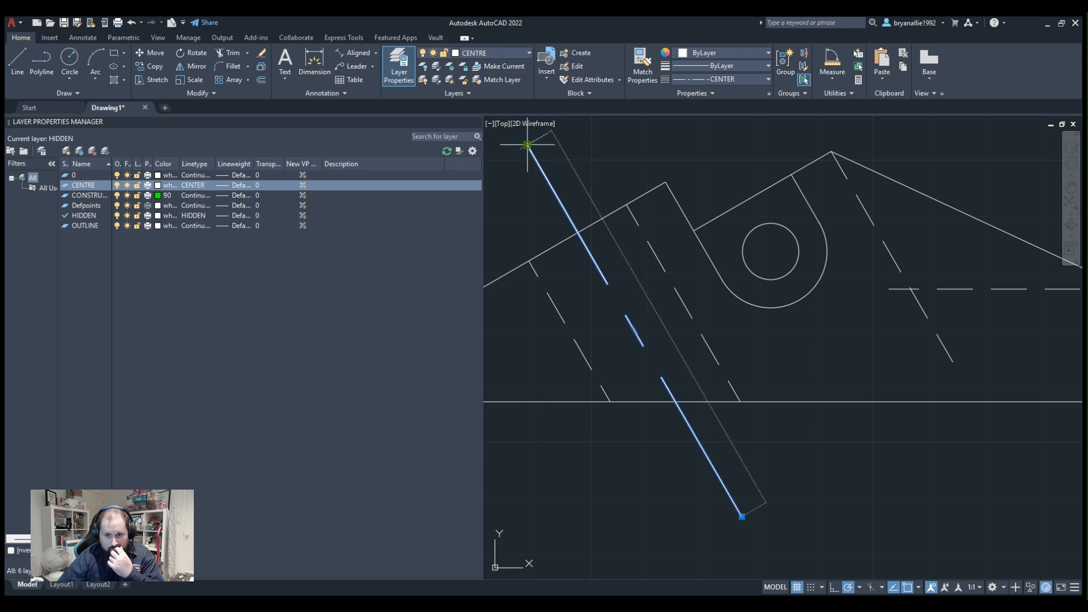
click(565, 211)
click(742, 517)
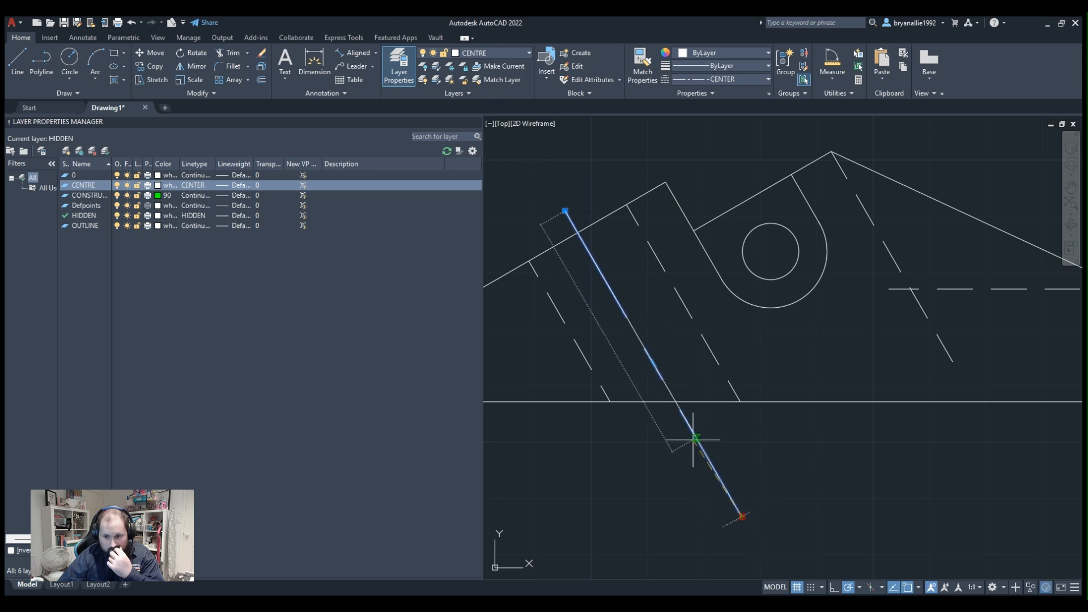
click(689, 426)
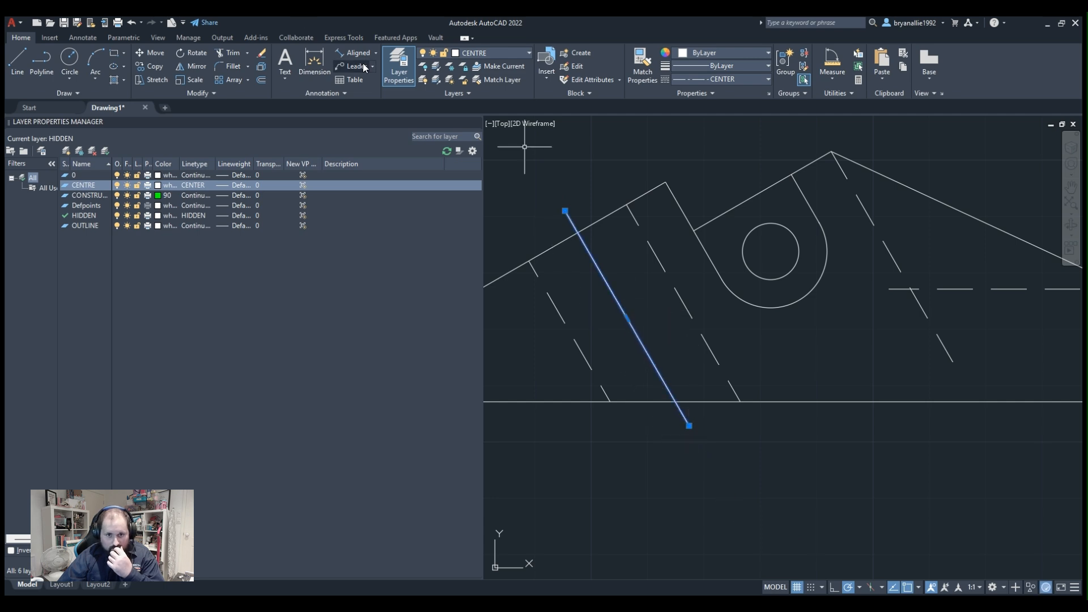
Open the linetype selection for the CENTRE layer.
click(191, 185)
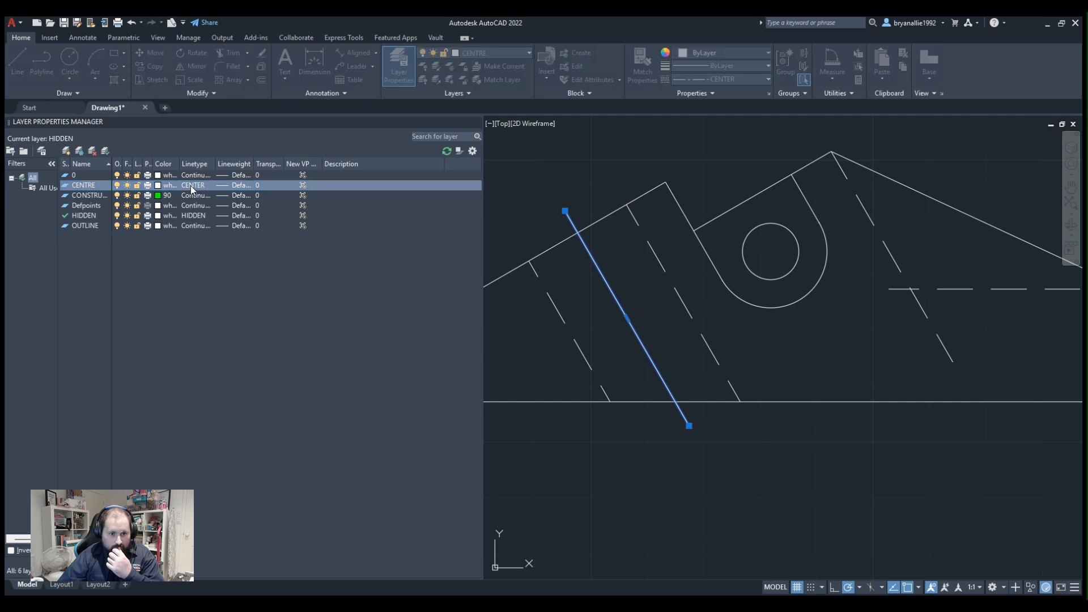
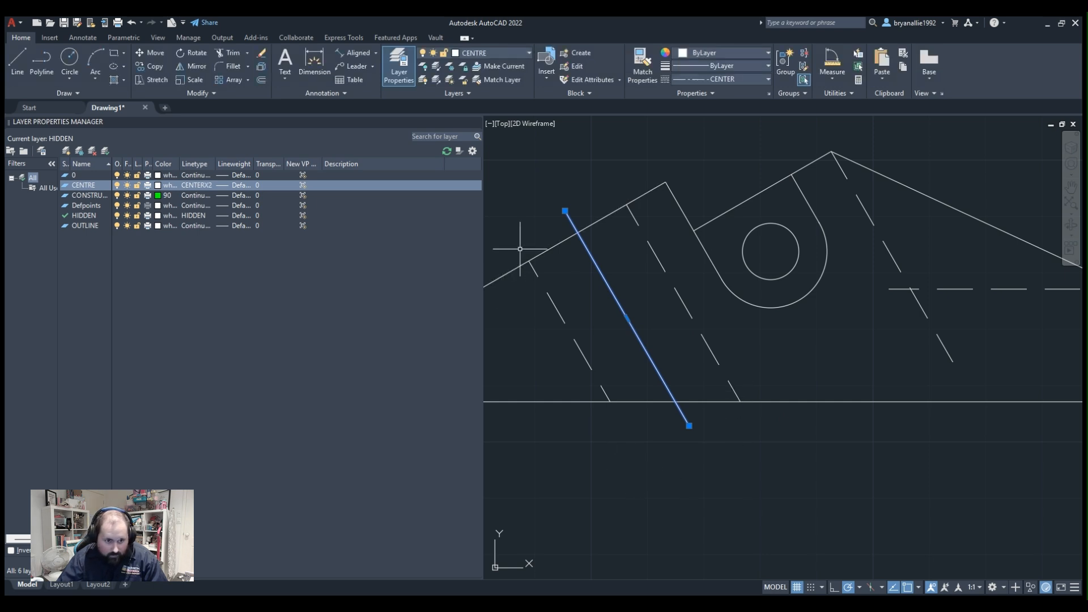
Make the CENTRE layer current from the angled hole's centre line and delete that line.
click(673, 306)
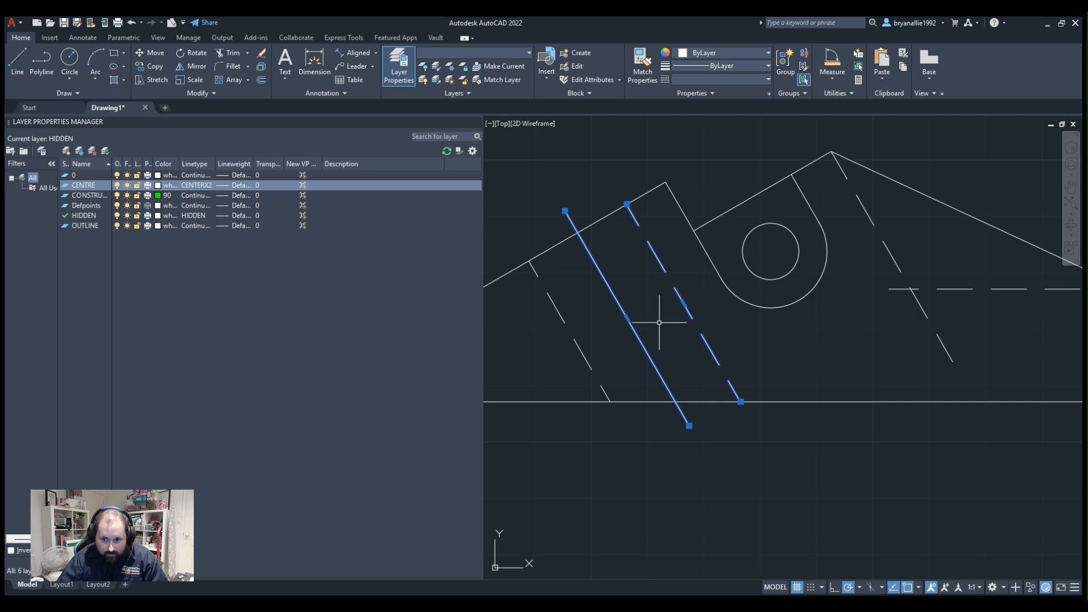
key(Escape)
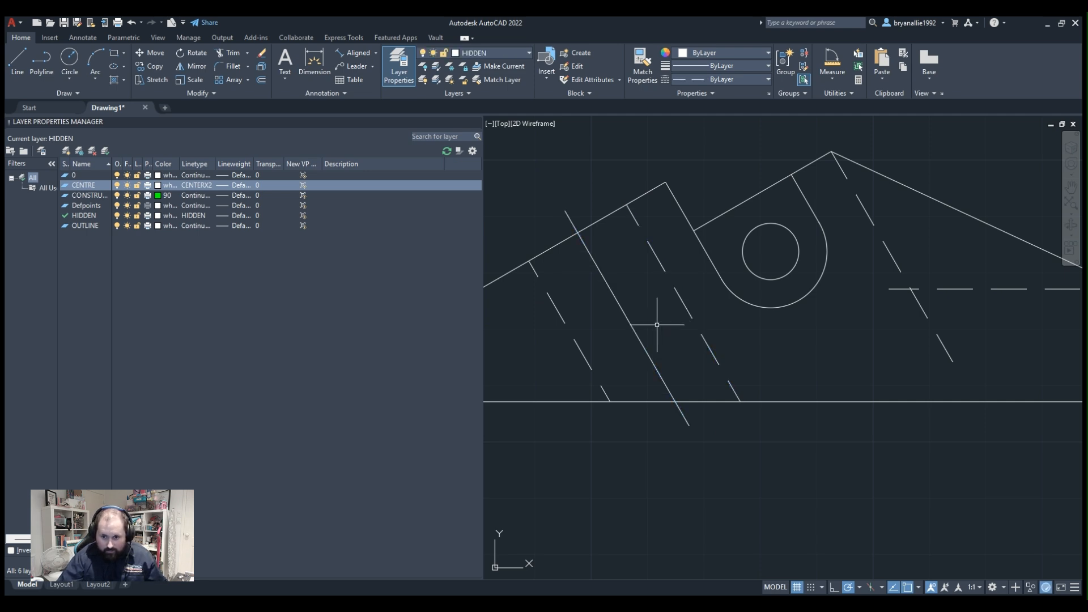
click(630, 323)
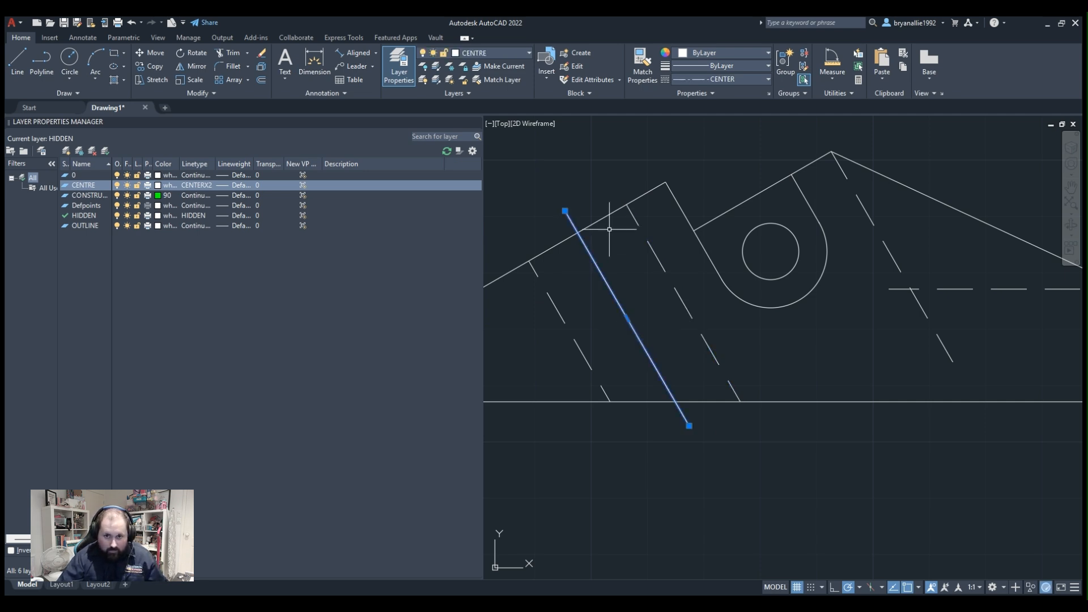
click(501, 66)
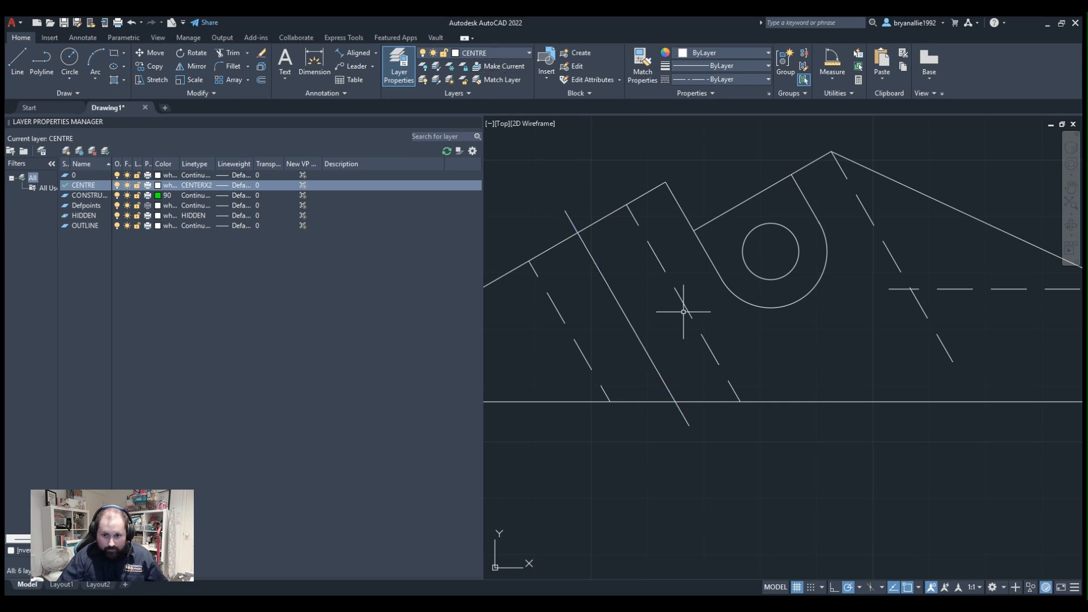
click(638, 338)
key(Delete)
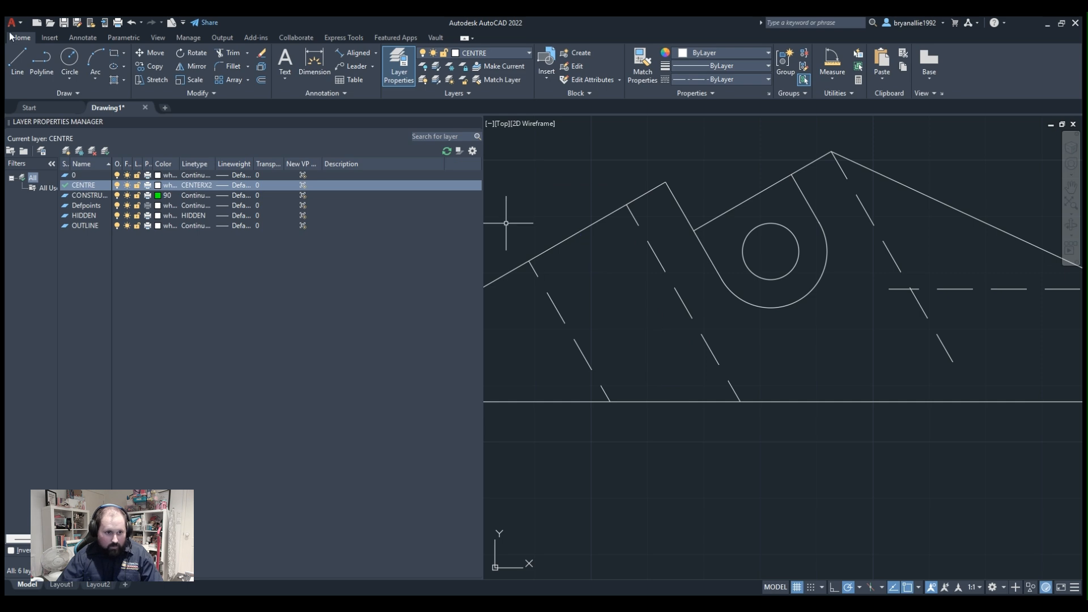
Draw a new line down the middle of the angled hole, starting above the sloping edge and ending below the base.
click(41, 62)
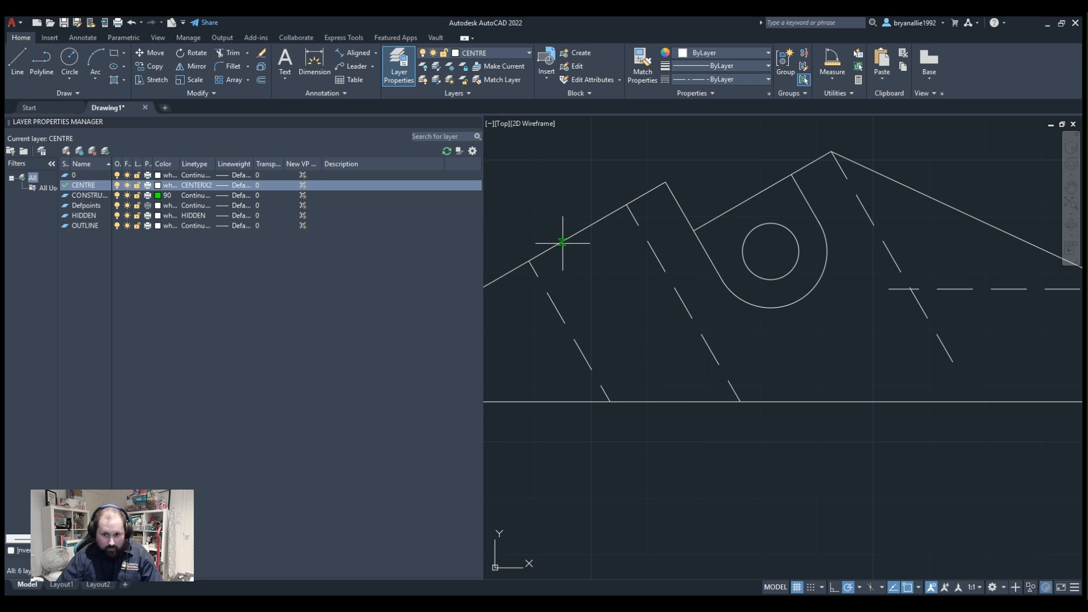
click(549, 196)
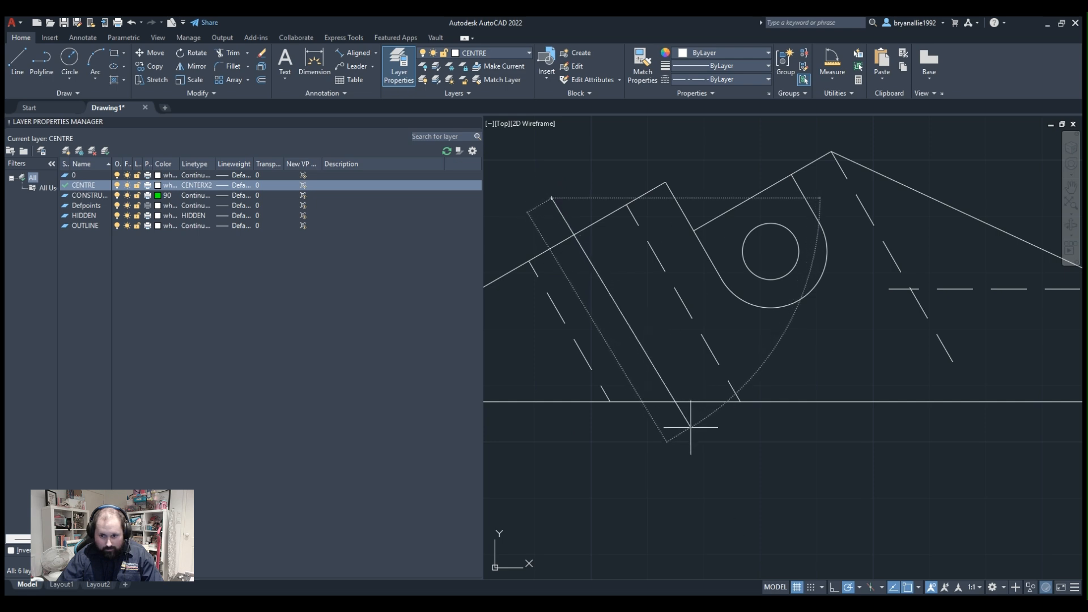
click(695, 446)
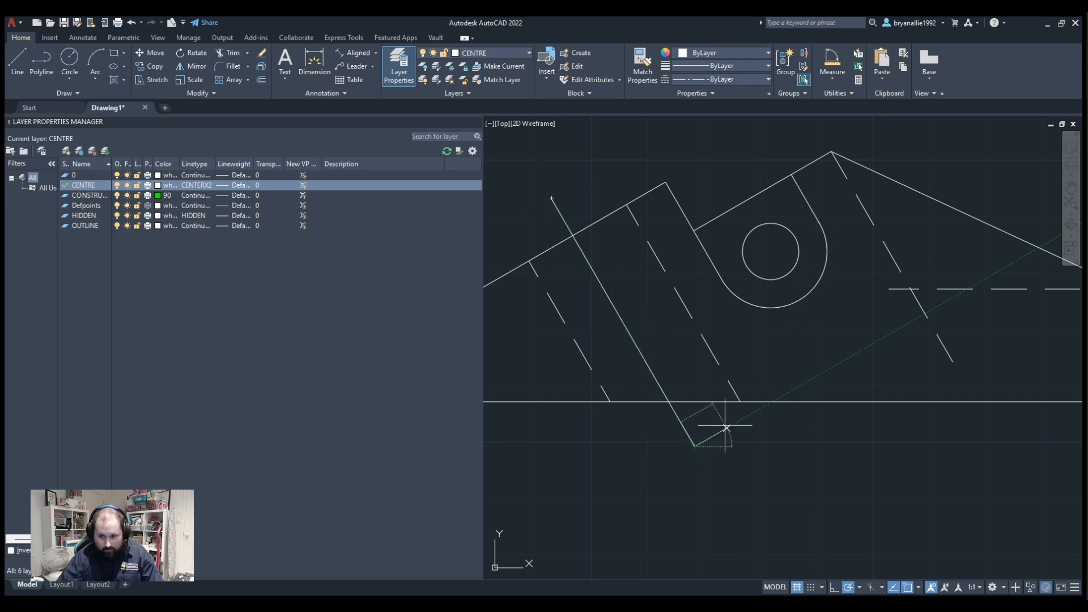
key(Return)
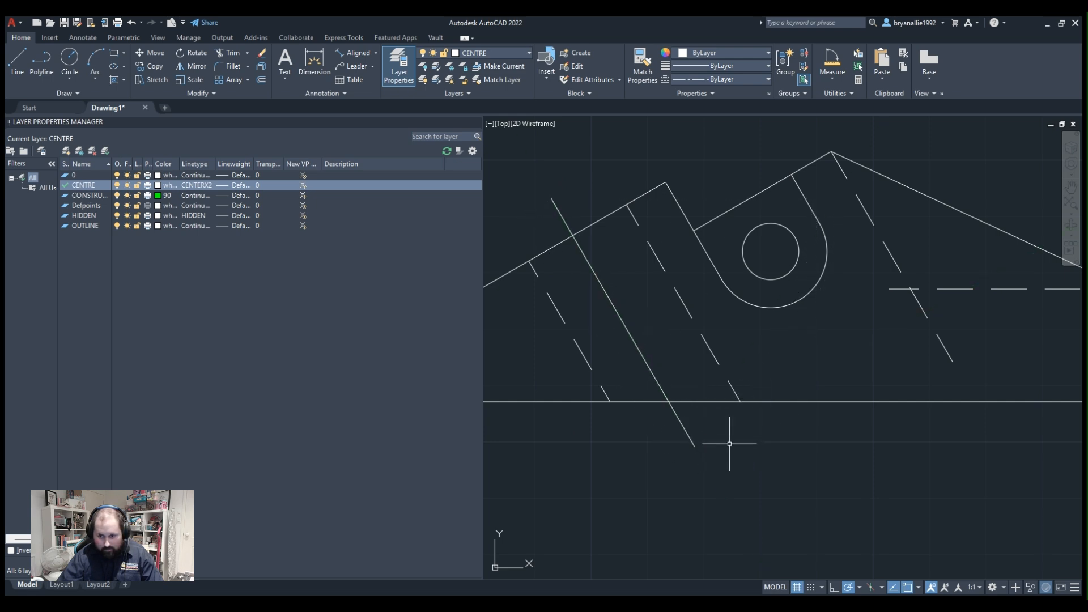
Stretch the new line's lower end further below the base.
click(689, 435)
click(695, 445)
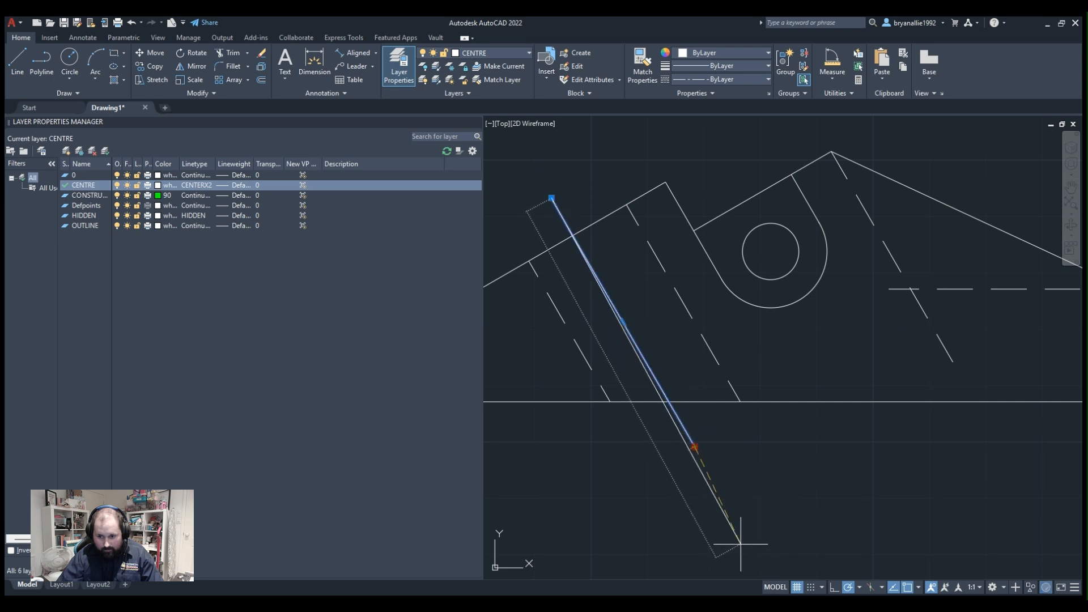
click(710, 489)
key(Escape)
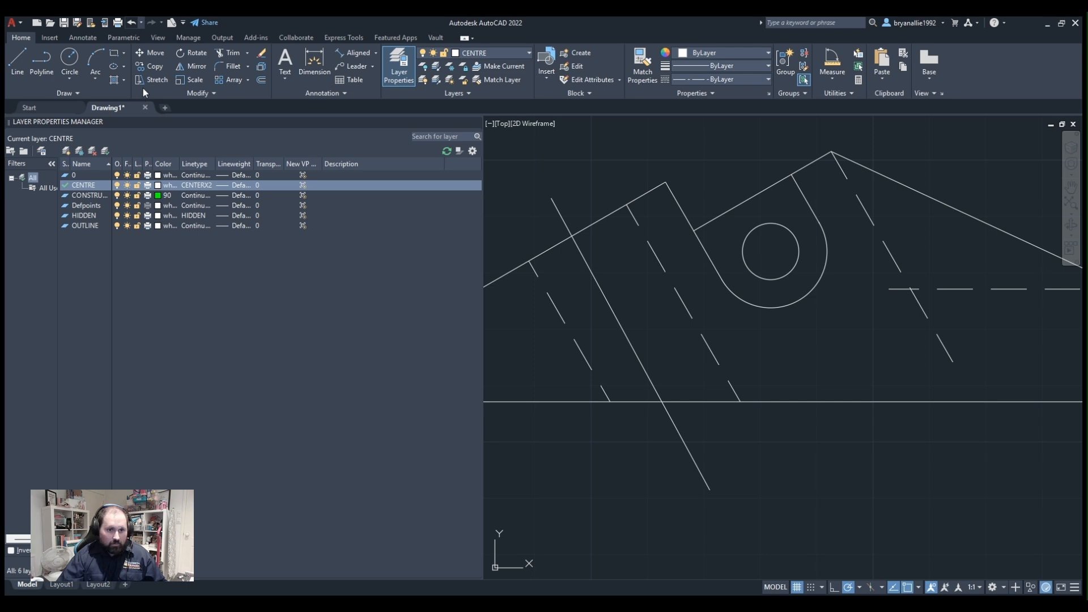
Undo the redrawn line, the deletion, the current-layer switch and the CENTRE layer's CENTERX2 linetype change.
key(ctrl+z)
Lengthen the centre line past the base along its own direction and shift it up by its midpoint to overhang both edges.
click(639, 341)
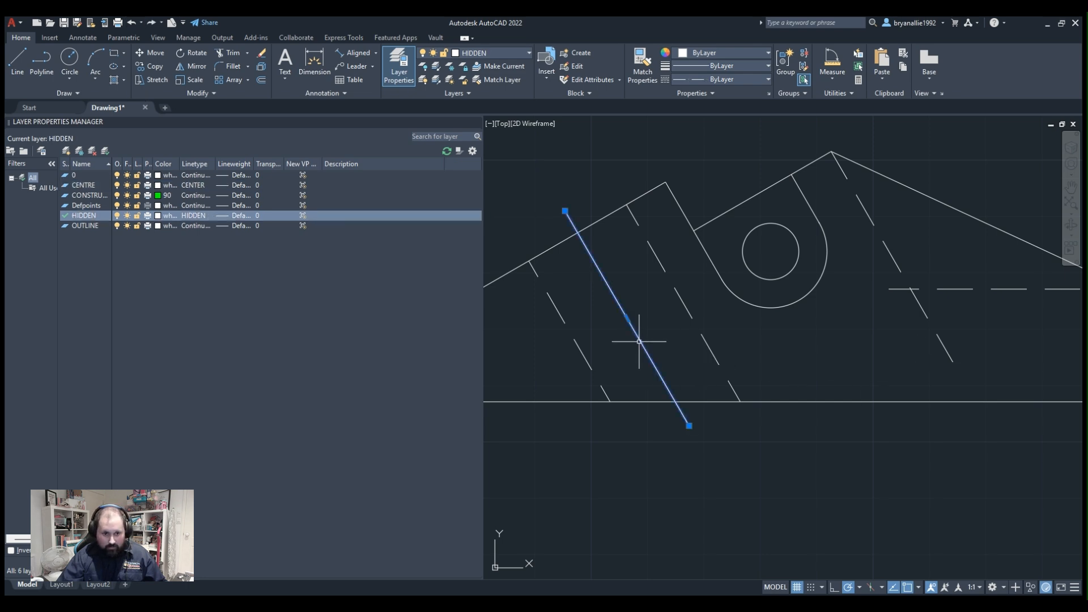
click(643, 338)
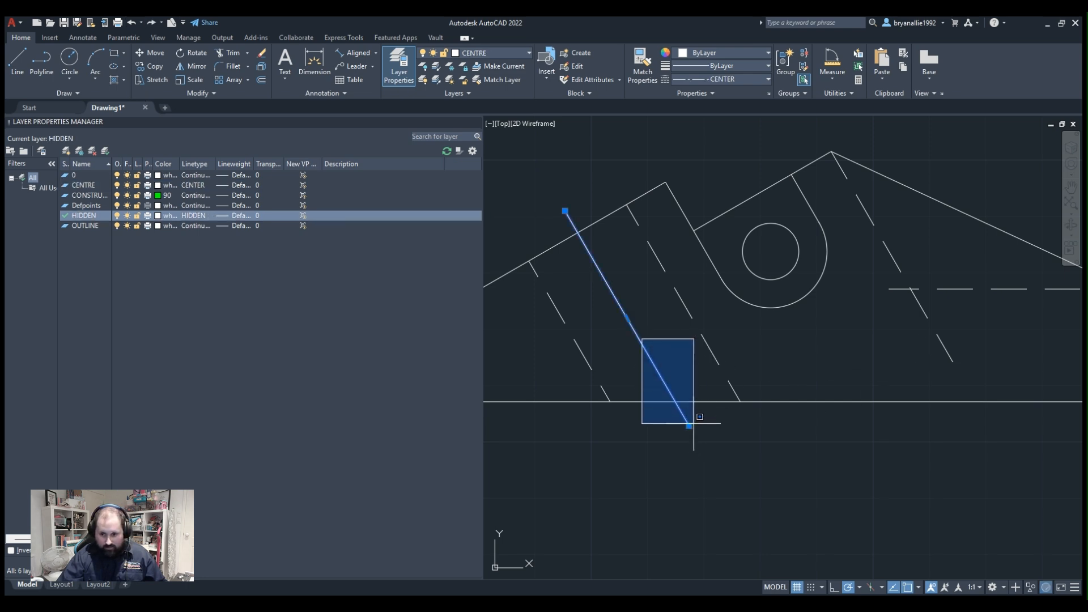
click(693, 423)
click(689, 425)
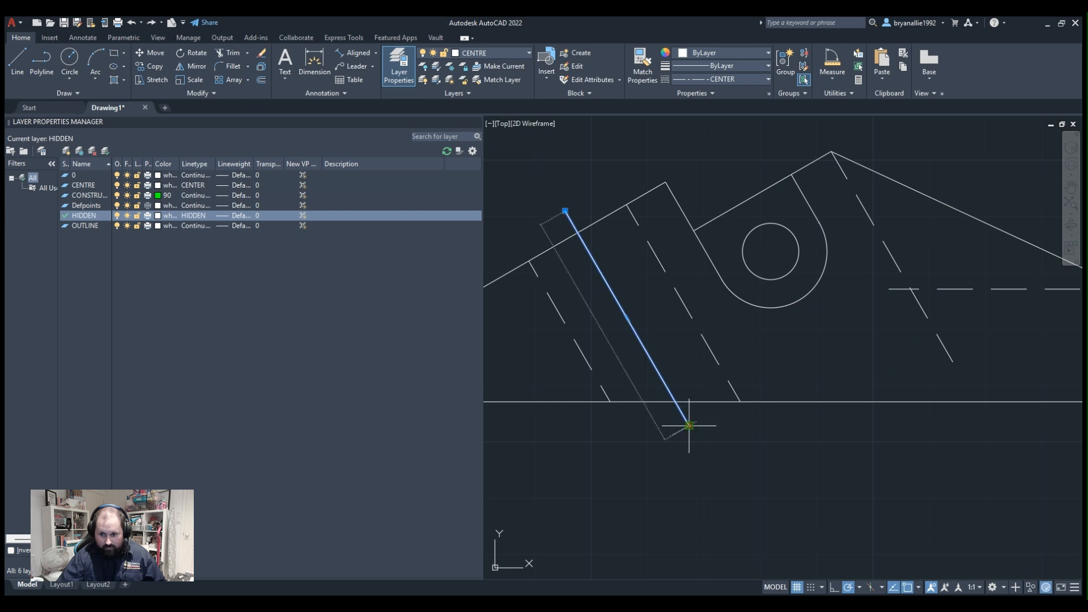
click(728, 492)
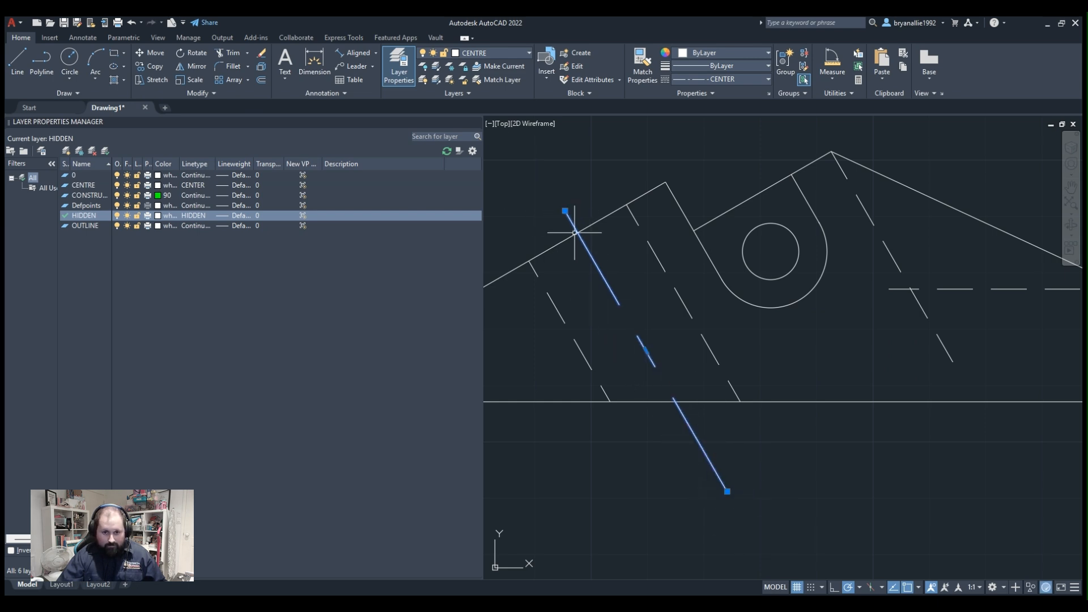
click(646, 351)
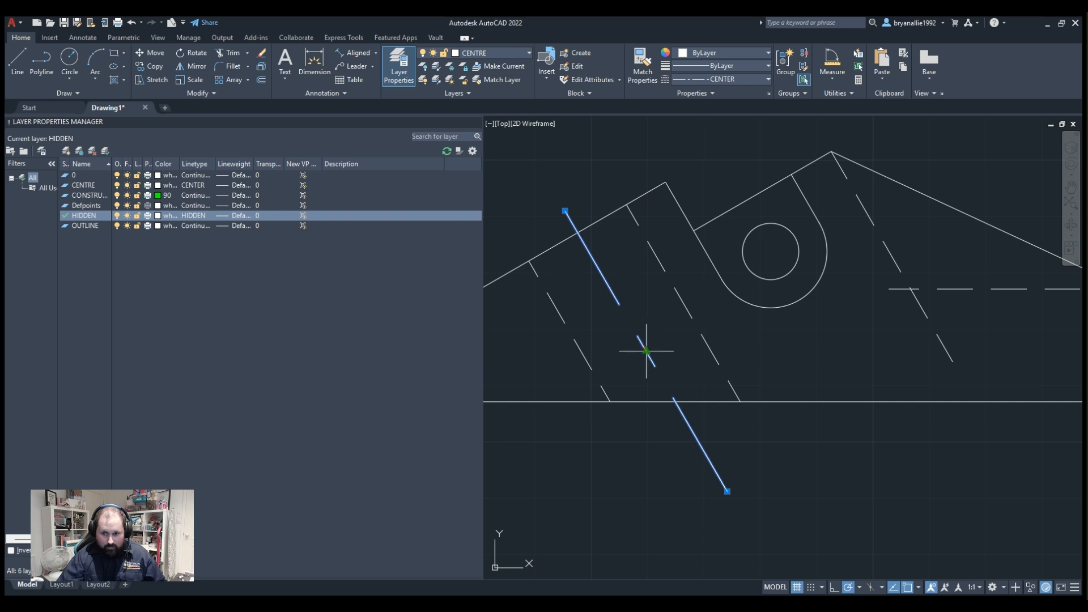
click(636, 332)
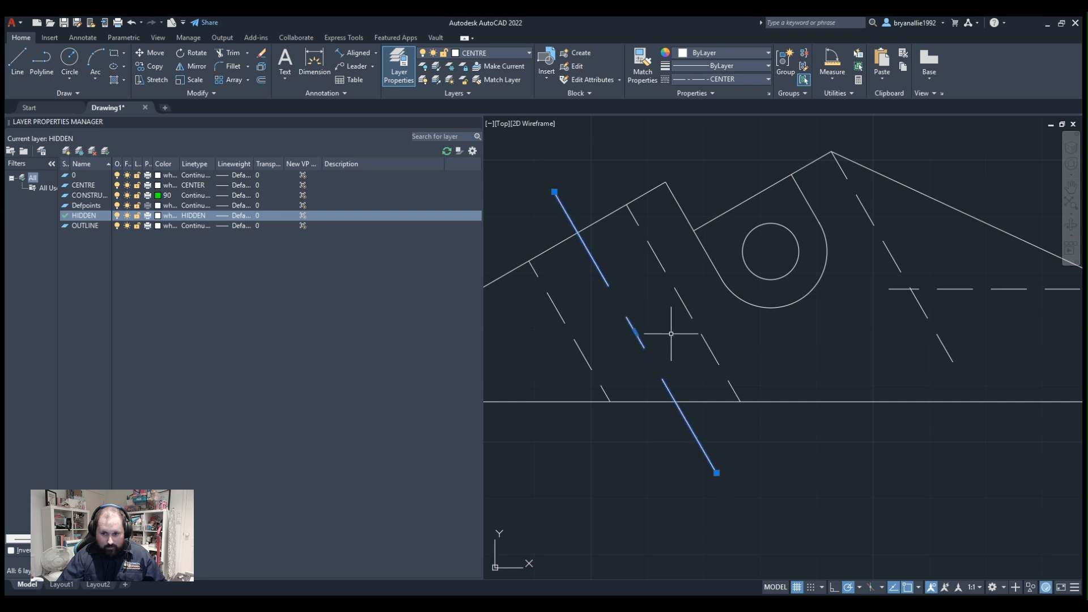
key(Escape)
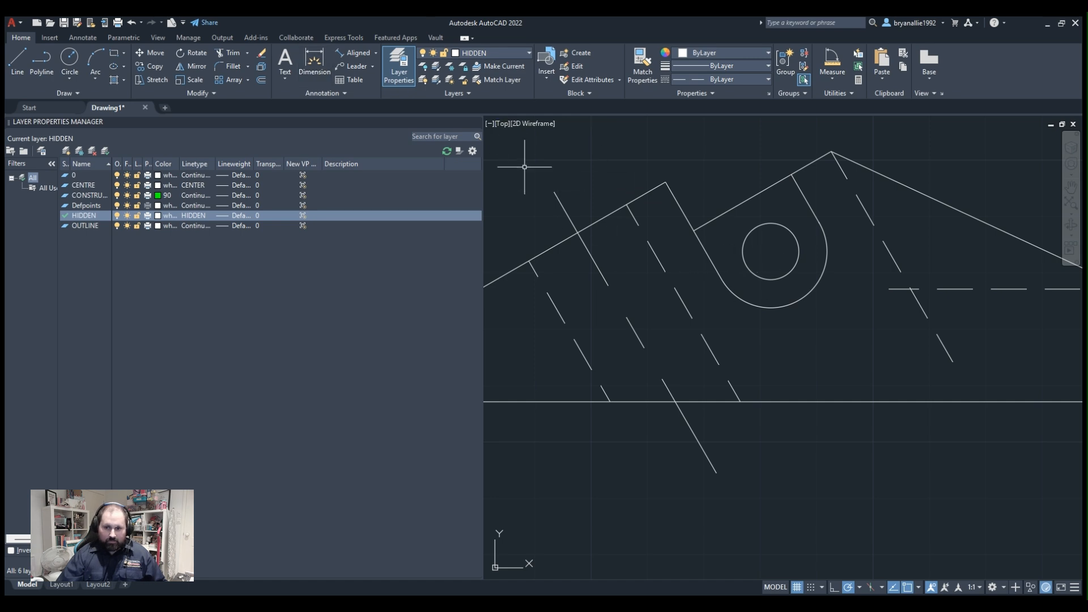
Inspect the centre line's dash pattern in the angled hole and check the surrounding geometry with quick measure.
click(580, 236)
scroll(640, 214, down, 5)
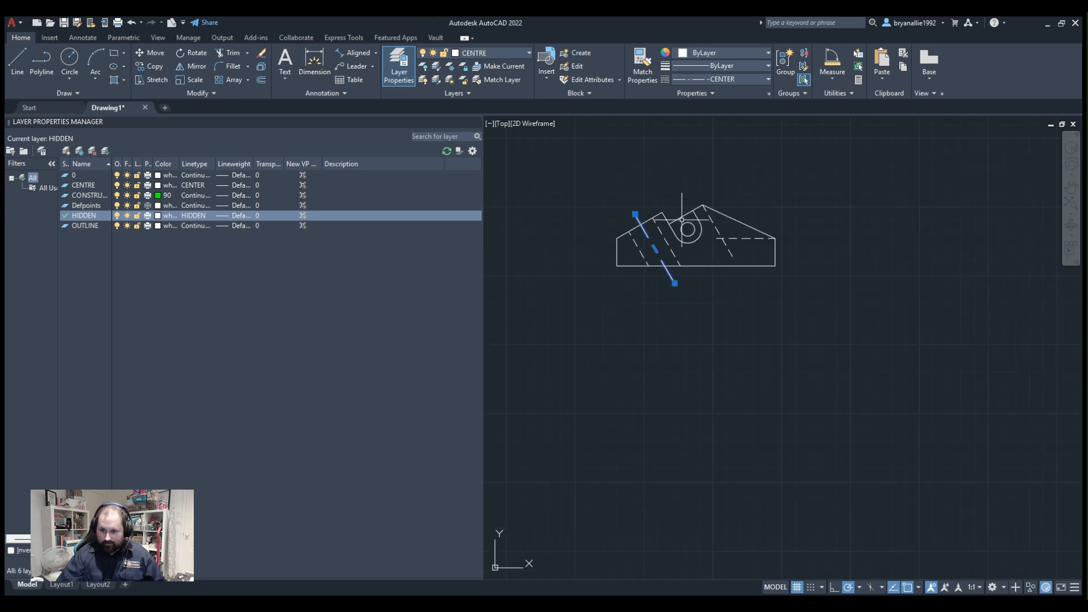
scroll(819, 222, up, 3)
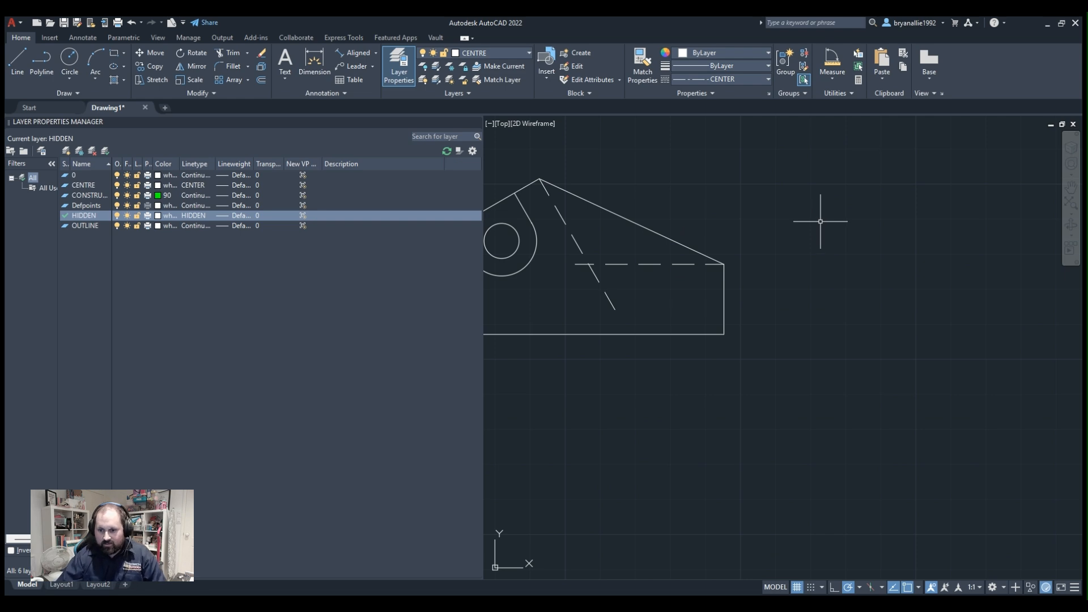
middle_drag(578, 209, 810, 226)
scroll(626, 257, up, 2)
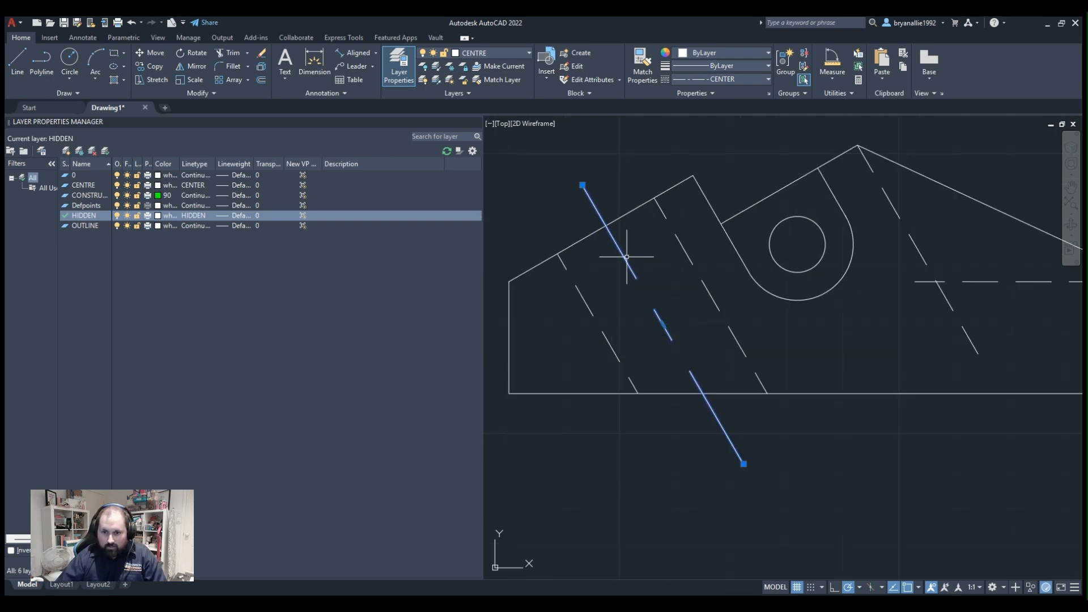
scroll(621, 215, up, 3)
scroll(705, 231, down, 2)
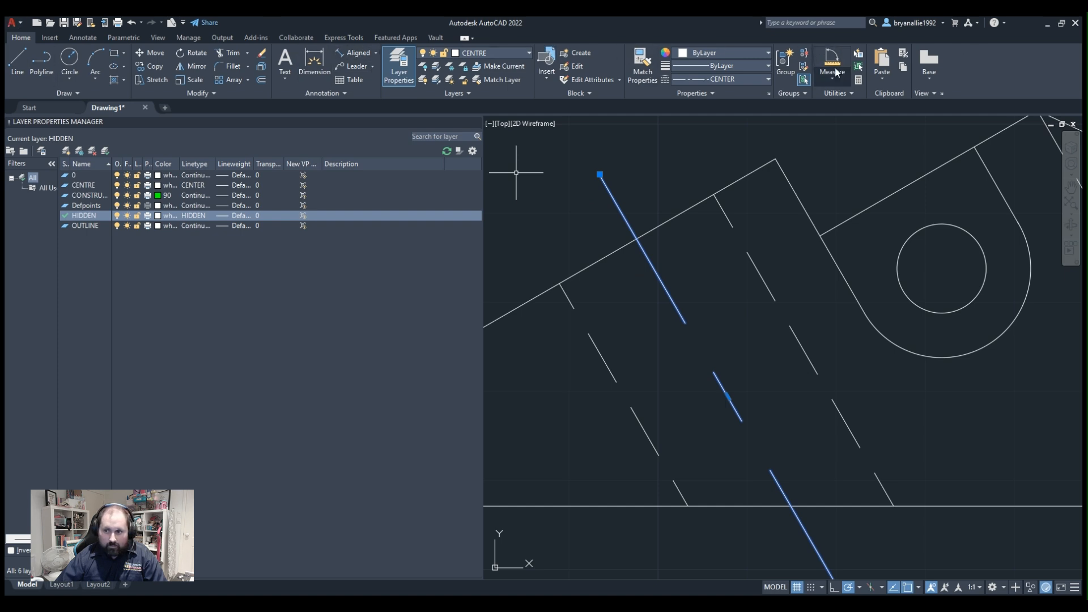
click(834, 105)
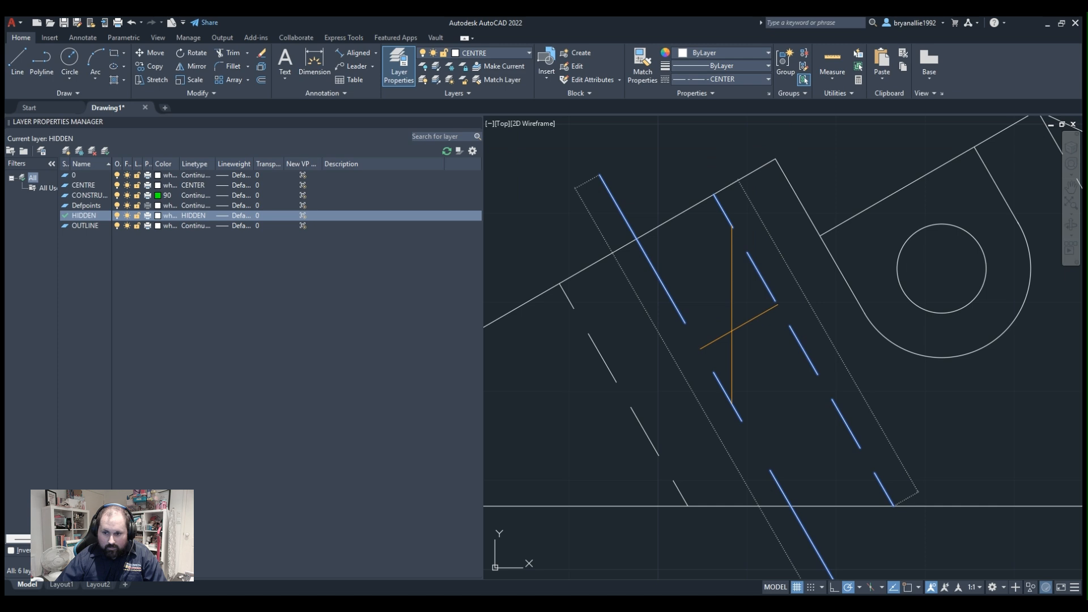
scroll(558, 239, up, 2)
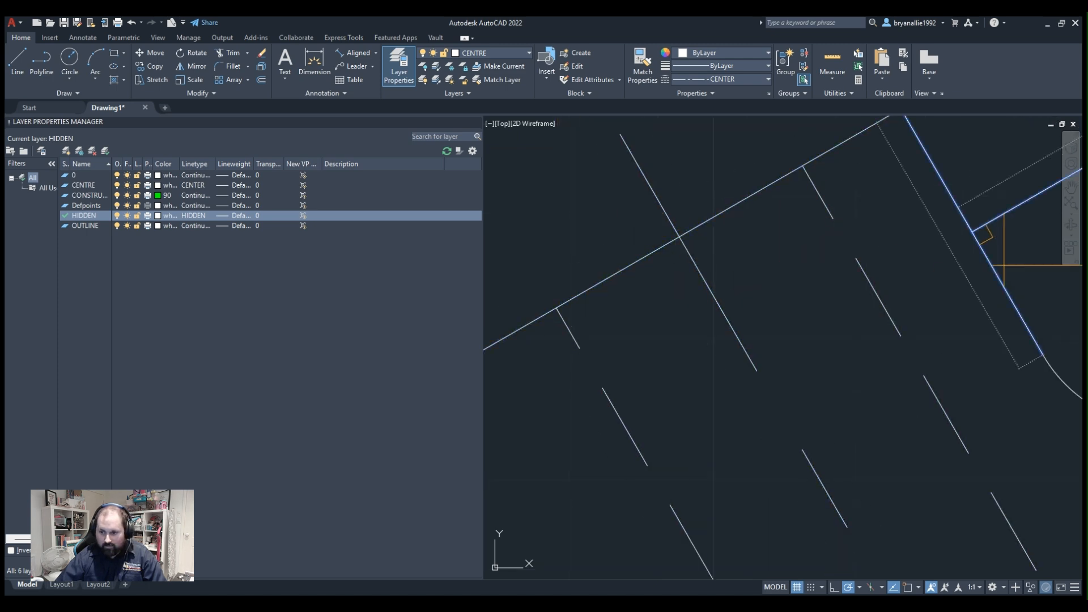
scroll(984, 267, down, 8)
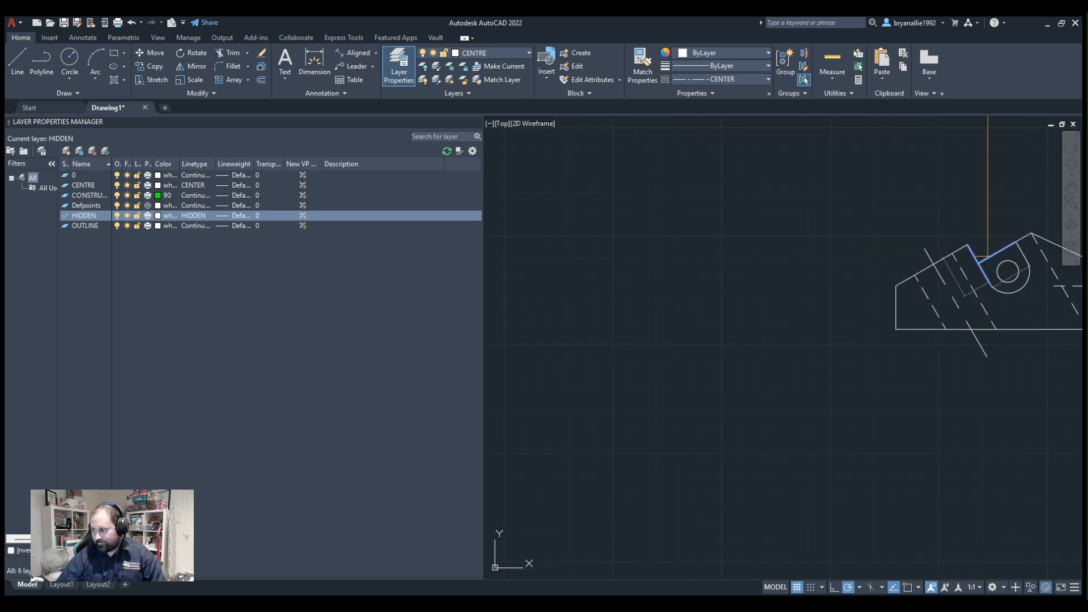
mouse_move(1043, 338)
middle_down()
mouse_move(755, 367)
mouse_move(514, 340)
middle_up()
scroll(517, 187, up, 2)
mouse_move(582, 277)
middle_down()
mouse_move(642, 263)
mouse_move(757, 199)
middle_up()
key(Escape)
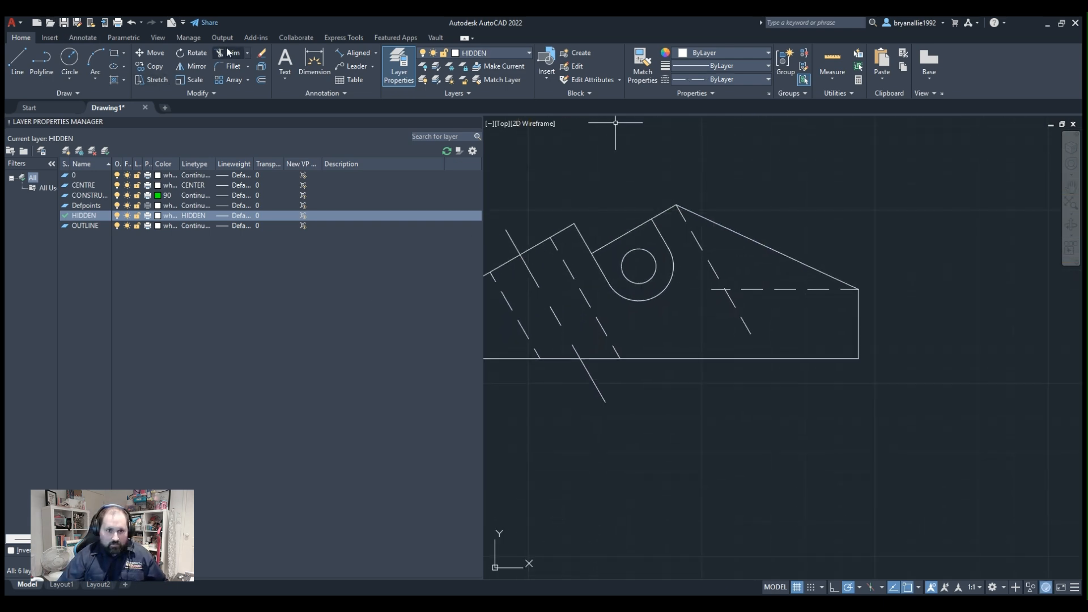
Trim the two hidden lines beneath the long slope at their crossing so they meet in a corner.
scroll(564, 220, up, 2)
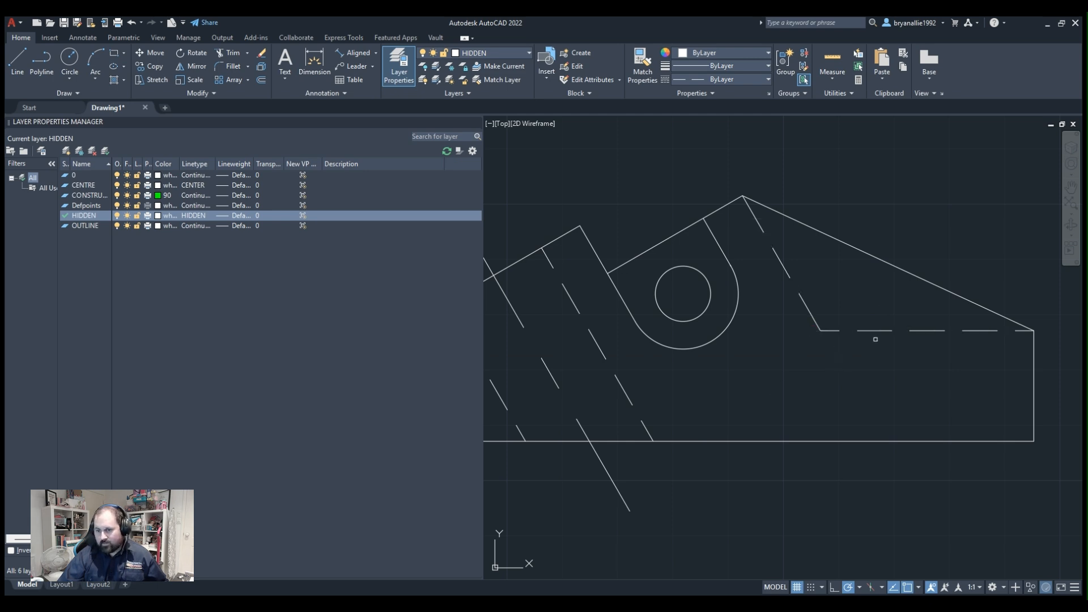
key(Escape)
Examine the hidden-line corner beneath the long slope and the layout of the whole profile.
middle_drag(884, 405, 626, 426)
scroll(626, 426, down, 2)
scroll(699, 342, down, 2)
scroll(644, 396, up, 6)
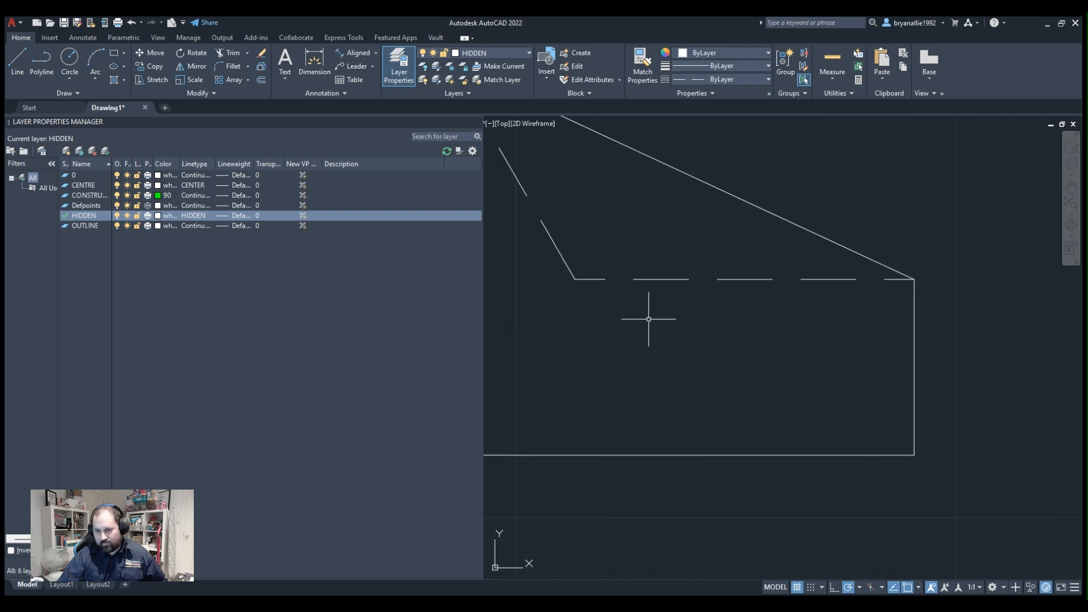
middle_drag(649, 319, 732, 397)
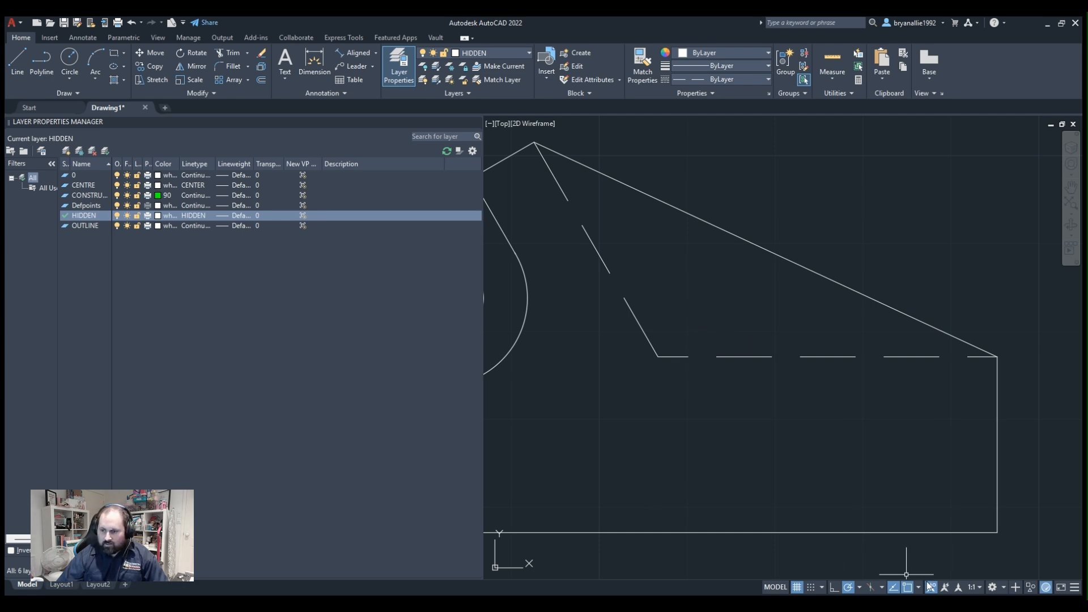
scroll(898, 430, down, 5)
middle_drag(899, 429, 837, 432)
scroll(816, 430, up, 2)
scroll(816, 431, up, 4)
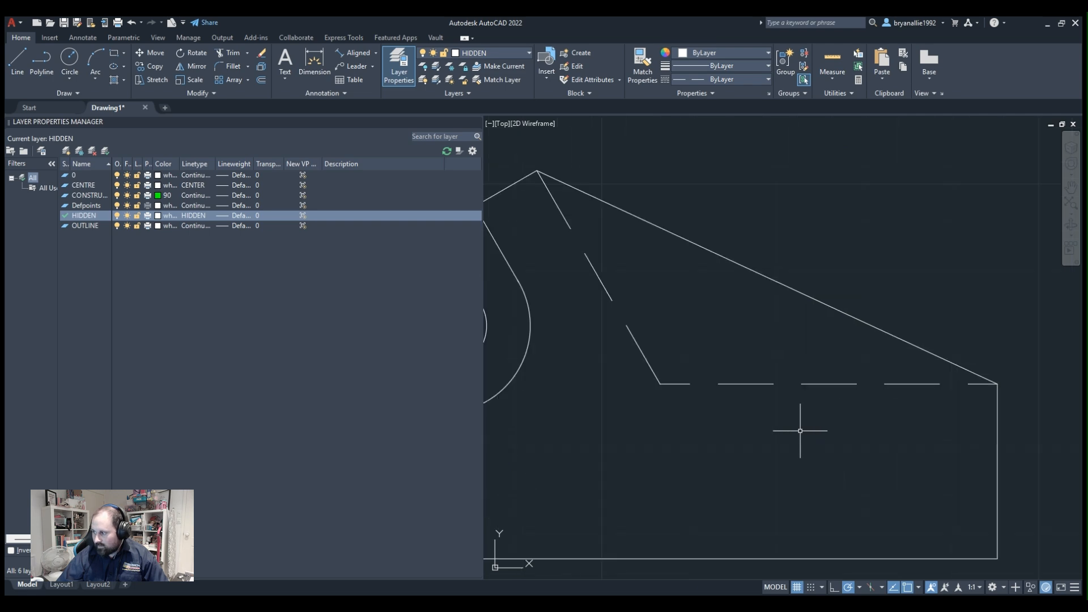
scroll(801, 431, down, 4)
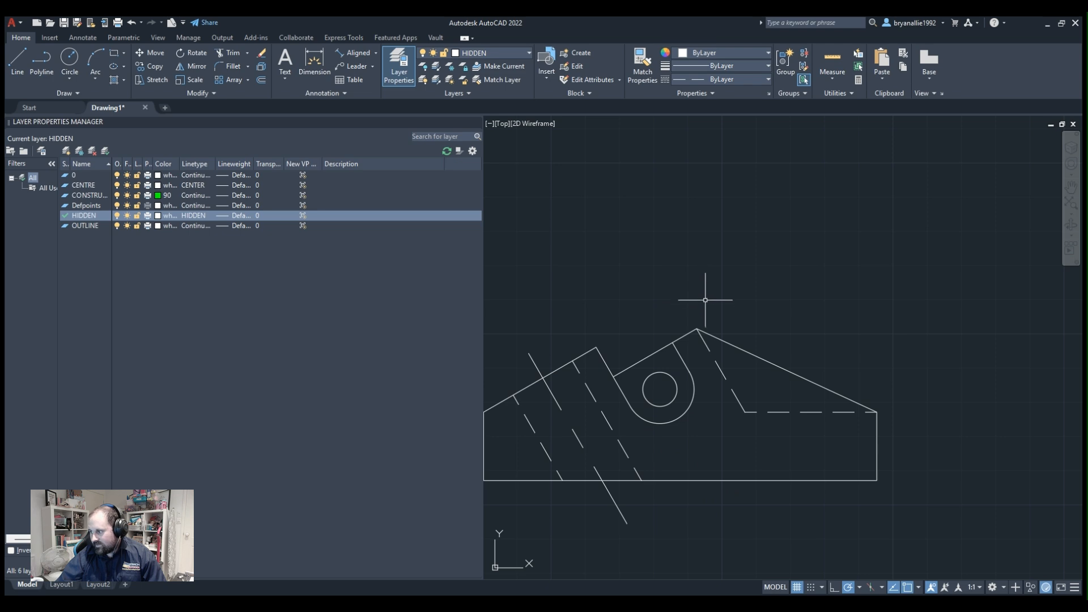
middle_drag(785, 425, 749, 371)
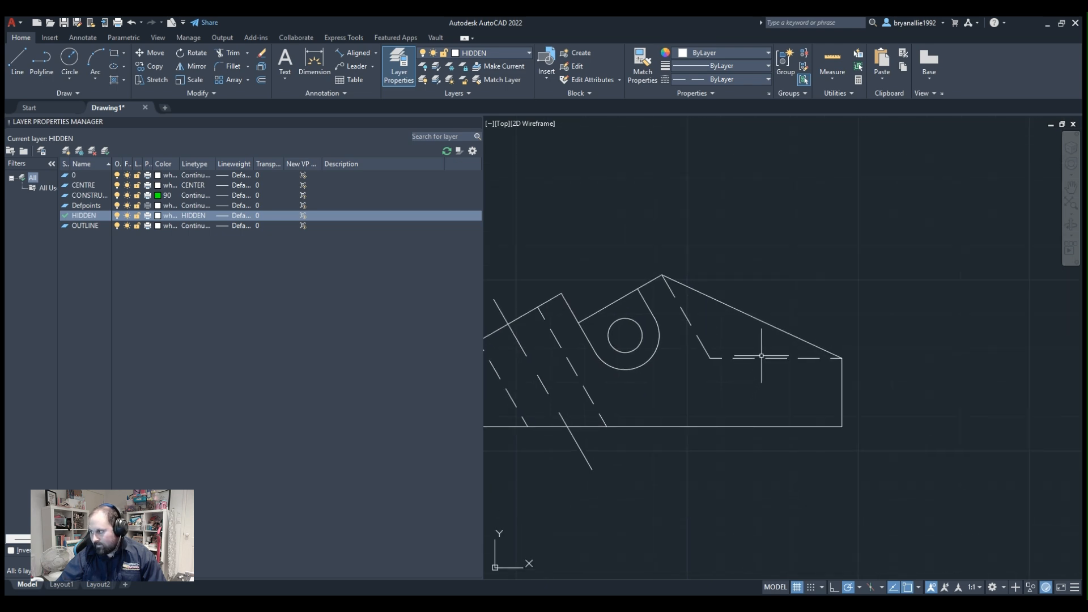
scroll(764, 356, up, 2)
scroll(764, 356, down, 2)
scroll(764, 356, up, 2)
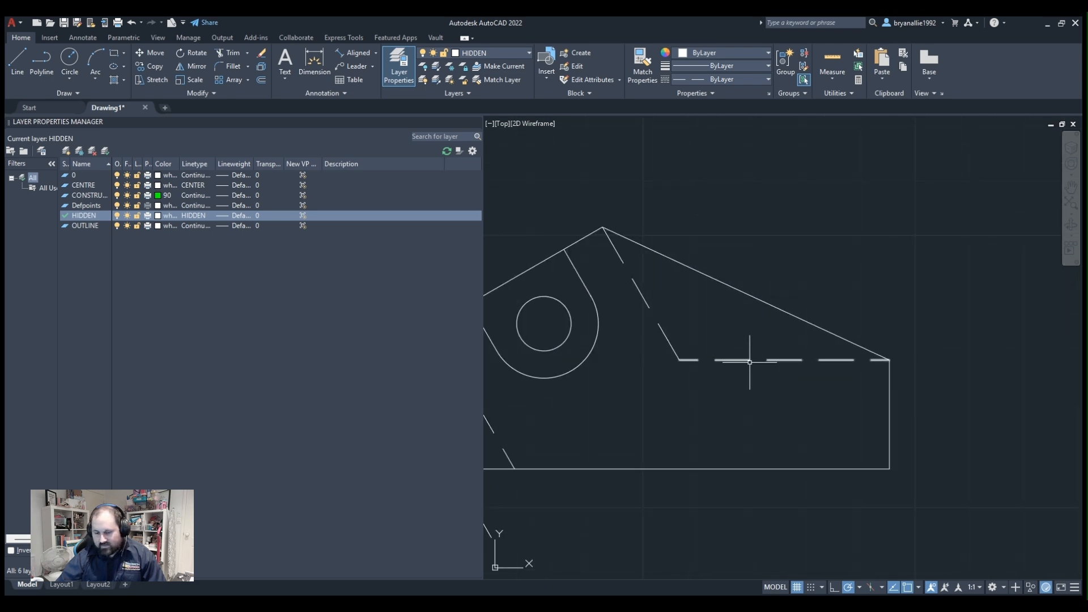
scroll(713, 367, down, 2)
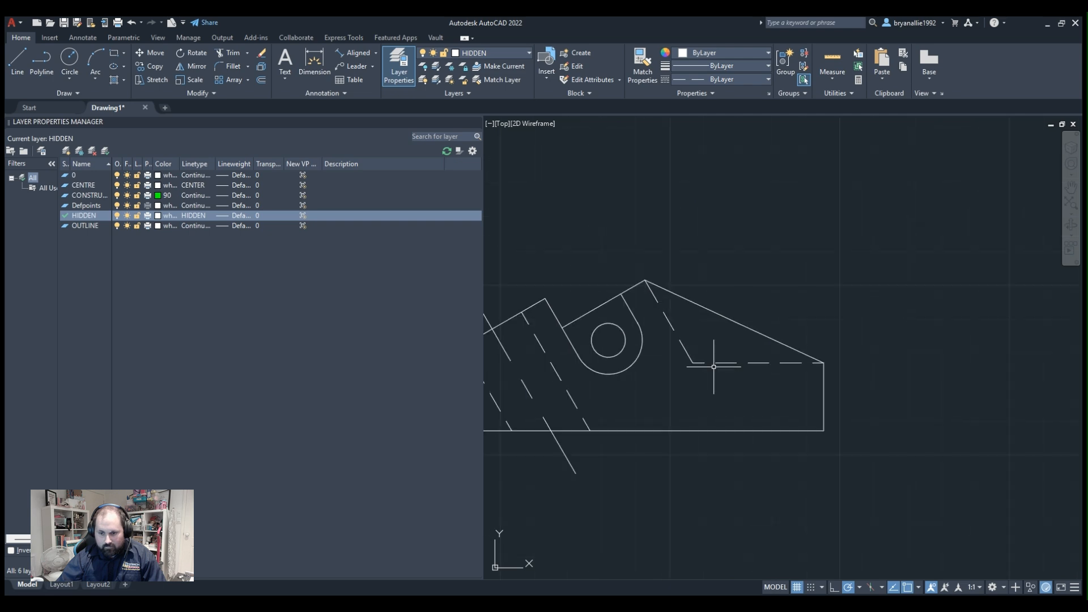
middle_drag(759, 213, 952, 179)
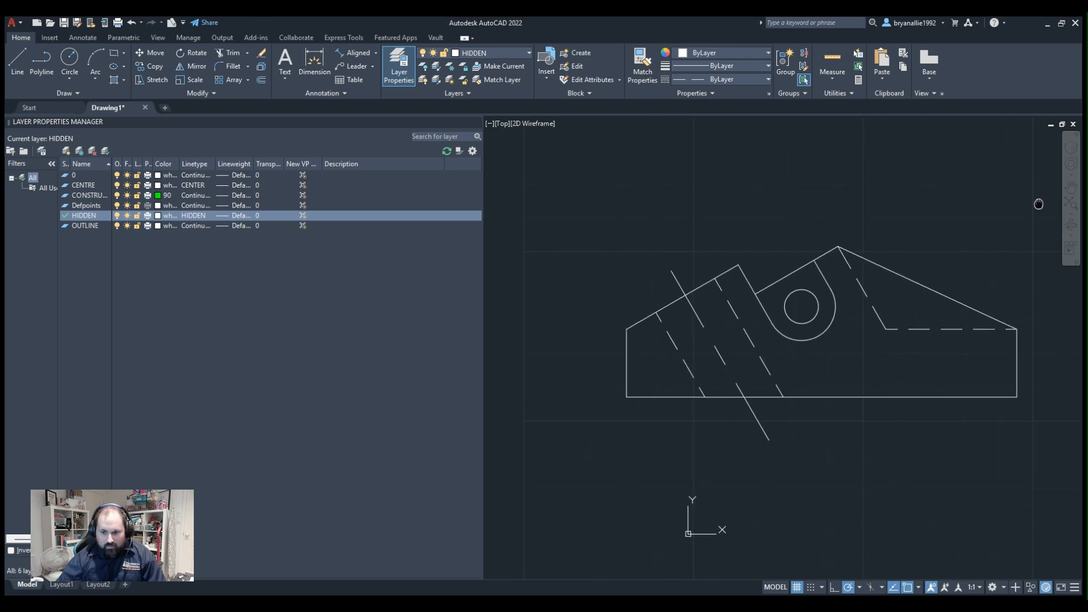
Draw a construction circle on the CONSTRUCTION layer, centred on the base's left corner and crossing the base towards its right end.
click(70, 59)
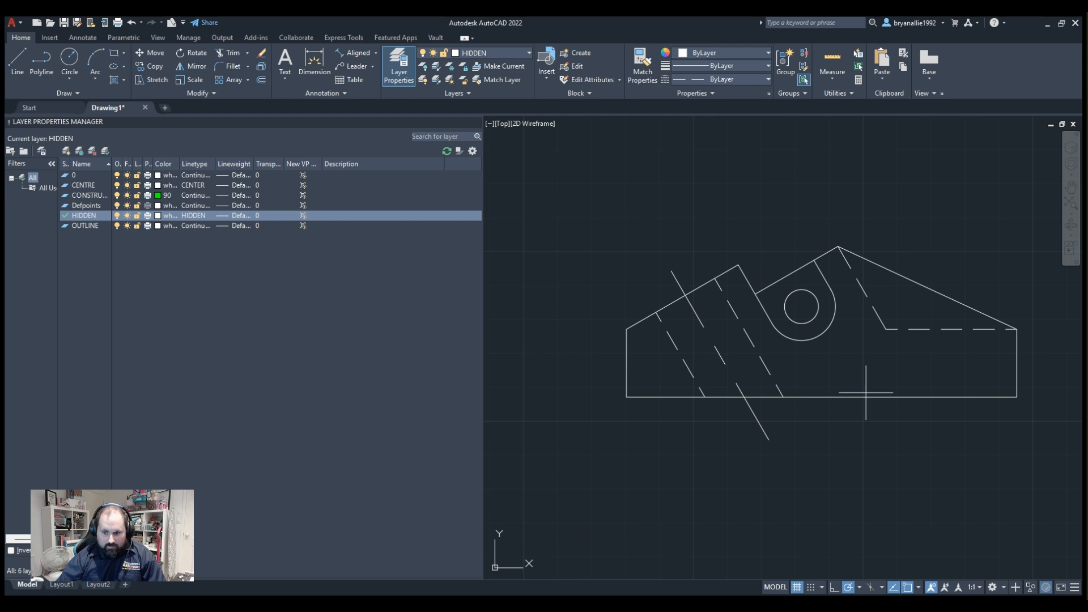
click(627, 397)
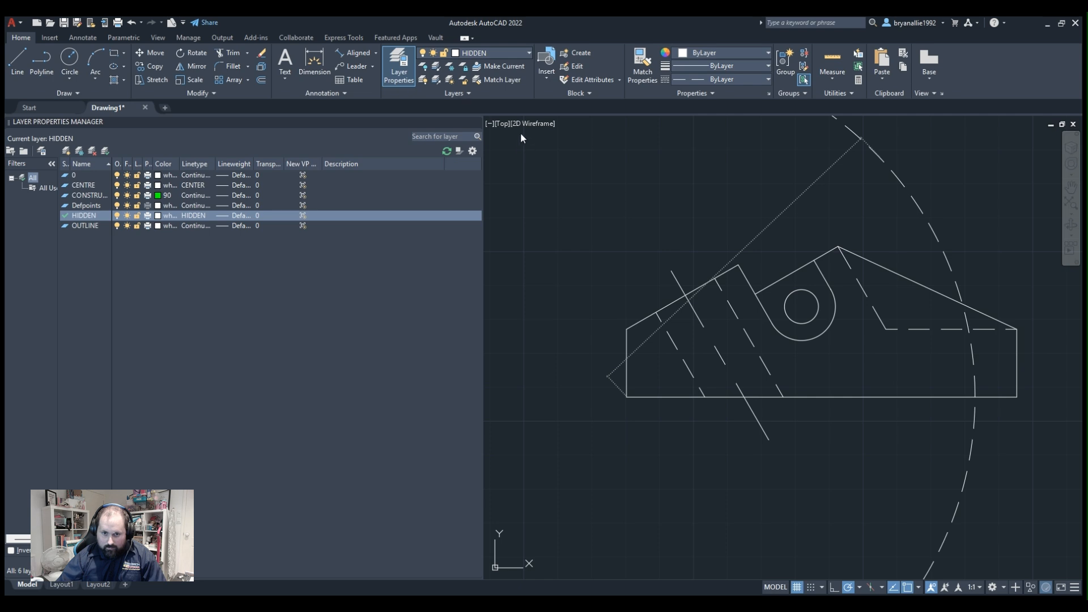
click(512, 95)
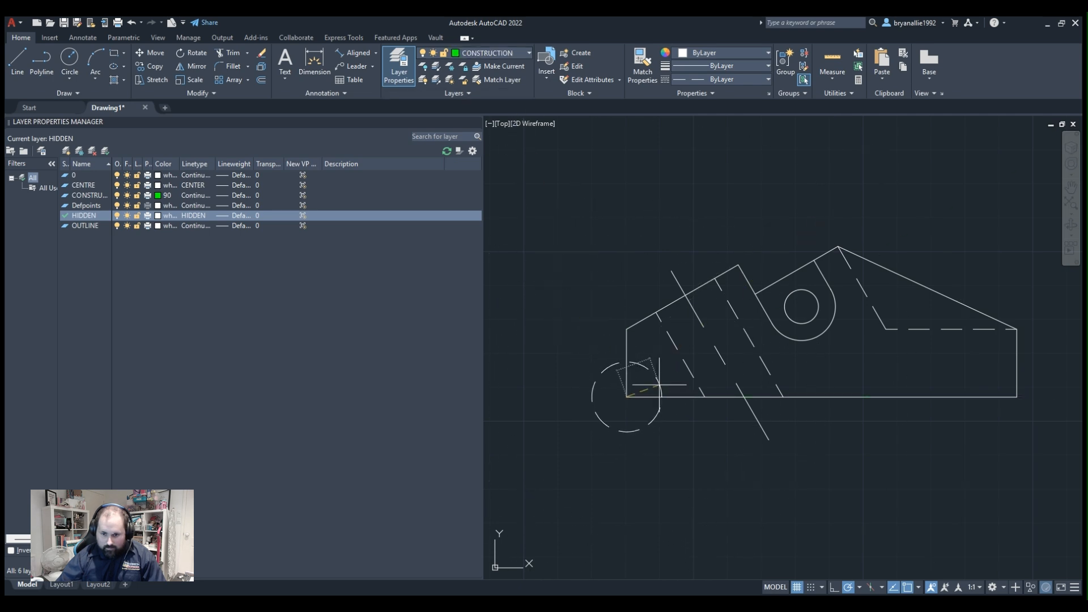
key(Escape)
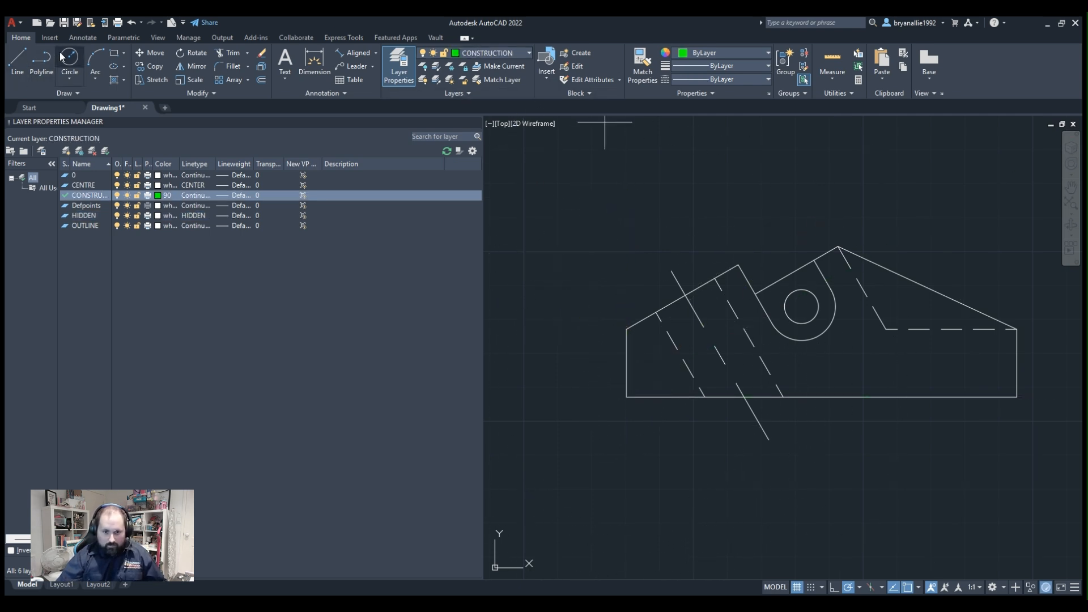
click(627, 397)
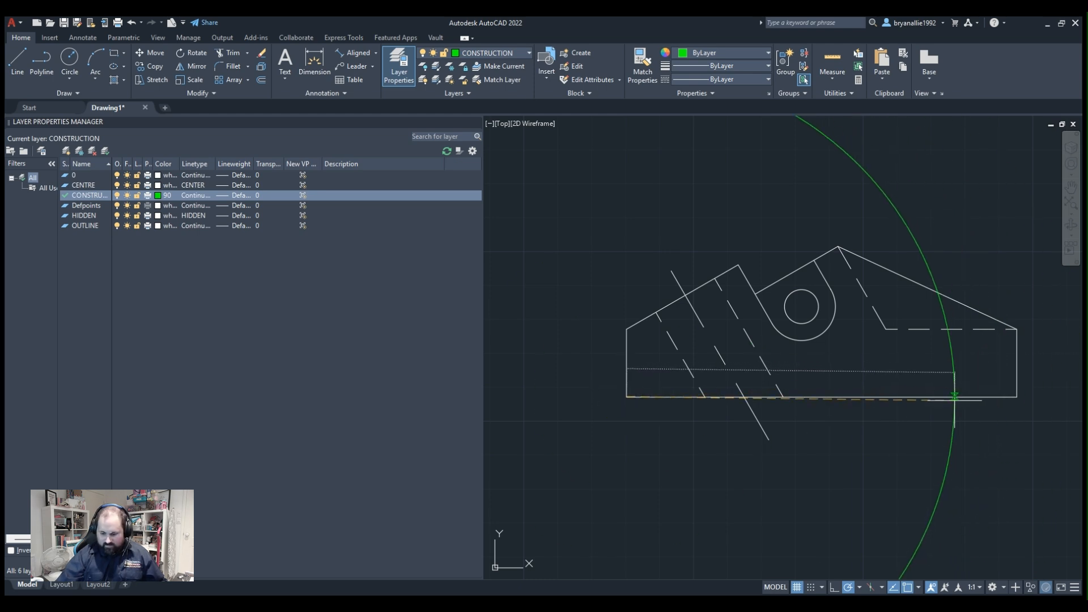
click(955, 397)
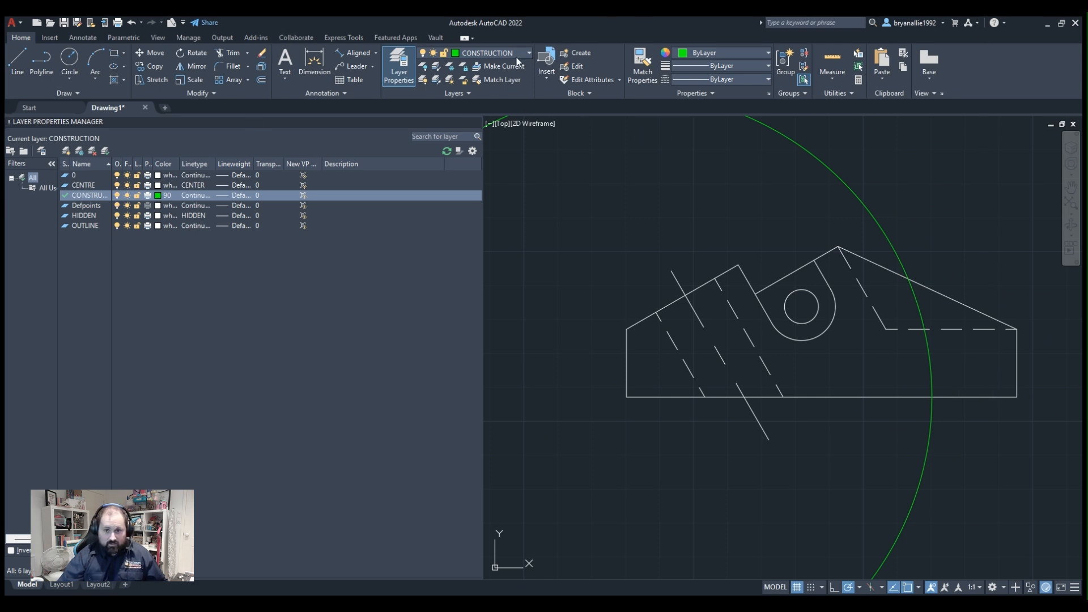
On the CENTRE layer, draw a line from the construction circle's crossing with the base up to the midpoint of the long slope.
click(468, 84)
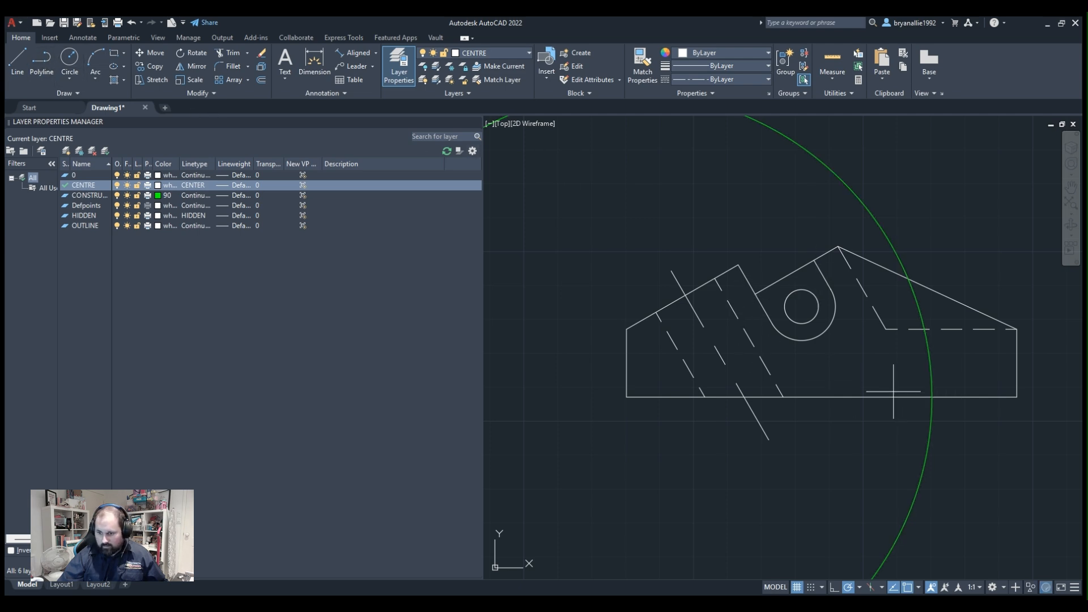
mouse_move(932, 397)
mouse_down()
mouse_move(997, 266)
mouse_move(907, 260)
mouse_move(928, 289)
mouse_up()
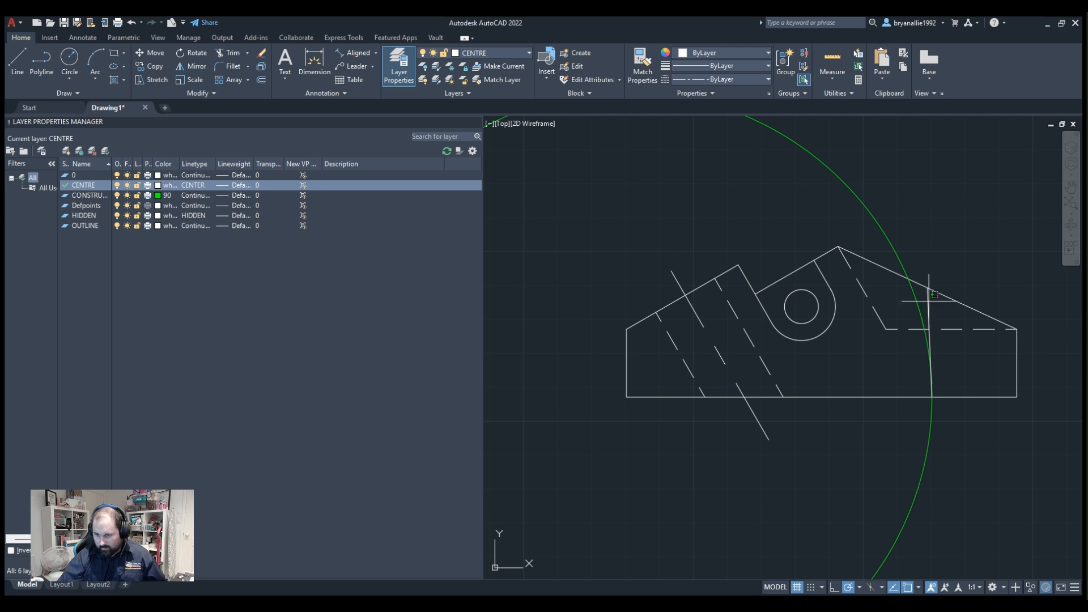
click(929, 301)
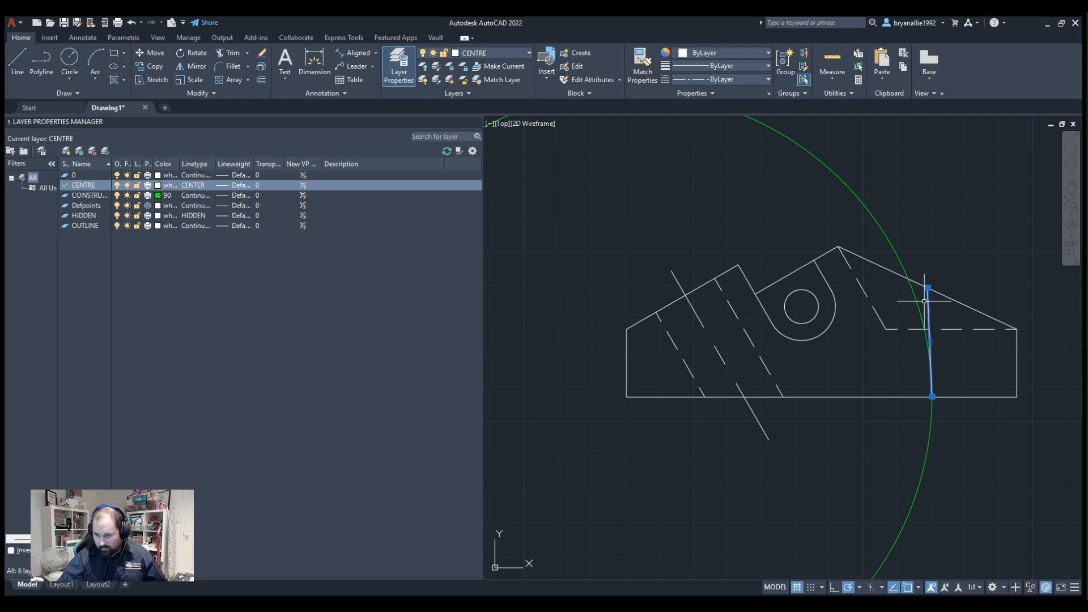
Stretch the new centre line's lower end past the base and delete the construction circle.
click(934, 396)
click(934, 448)
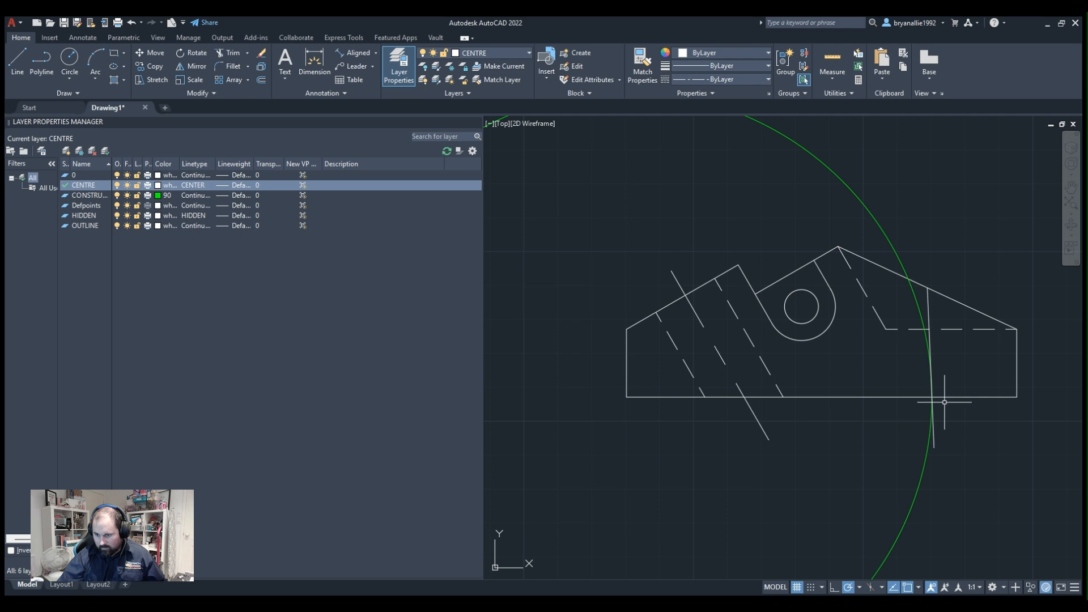
click(924, 460)
key(Delete)
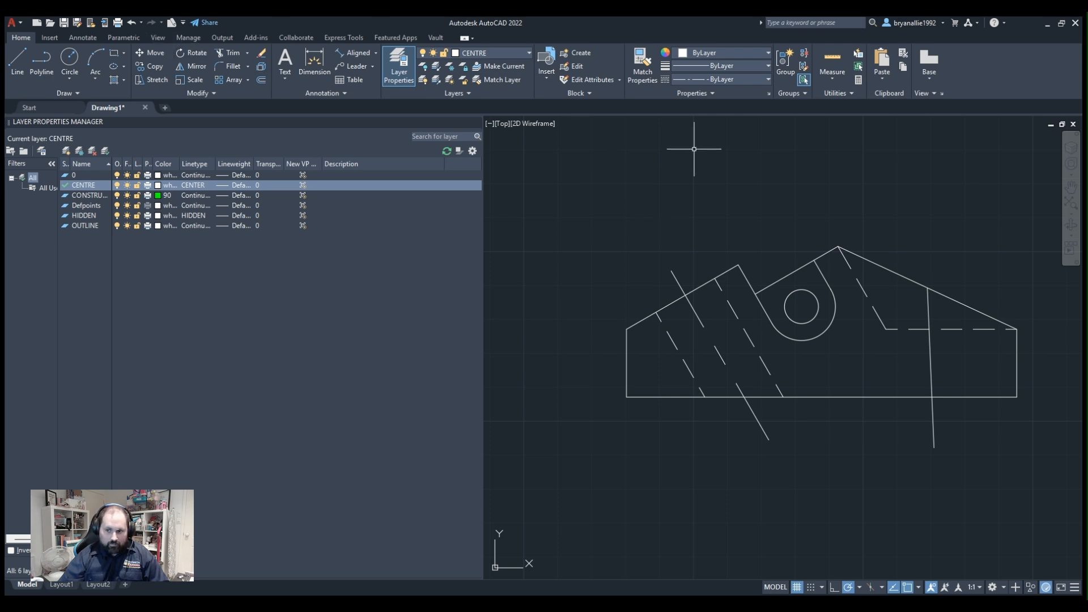
Offset the new centre line by equal distances to both sides.
scroll(1020, 346, up, 2)
middle_drag(1006, 338, 861, 363)
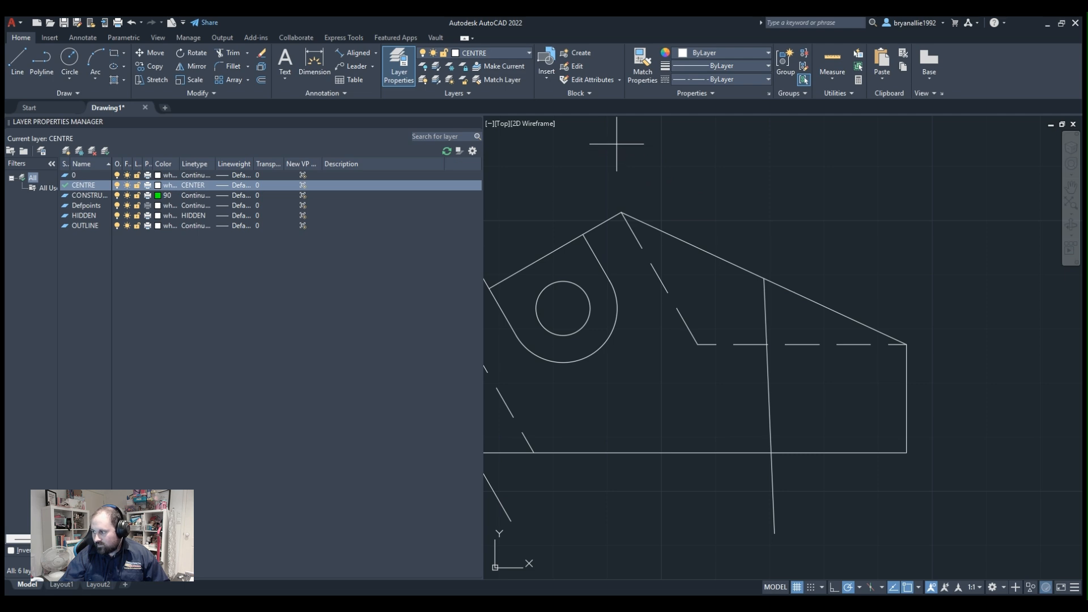
scroll(785, 442, up, 2)
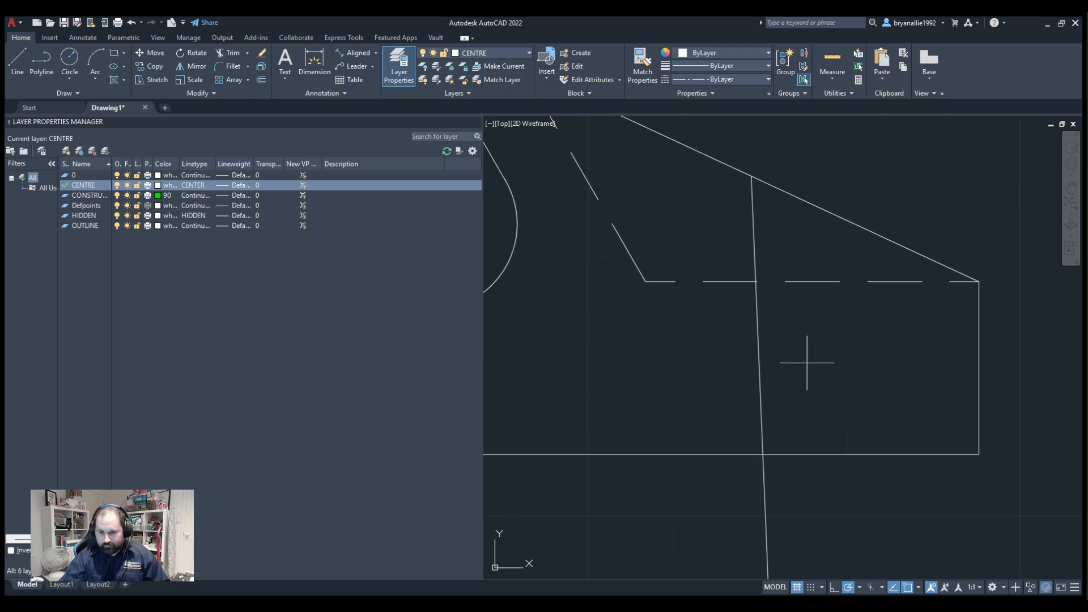
scroll(774, 348, down, 4)
scroll(777, 349, up, 2)
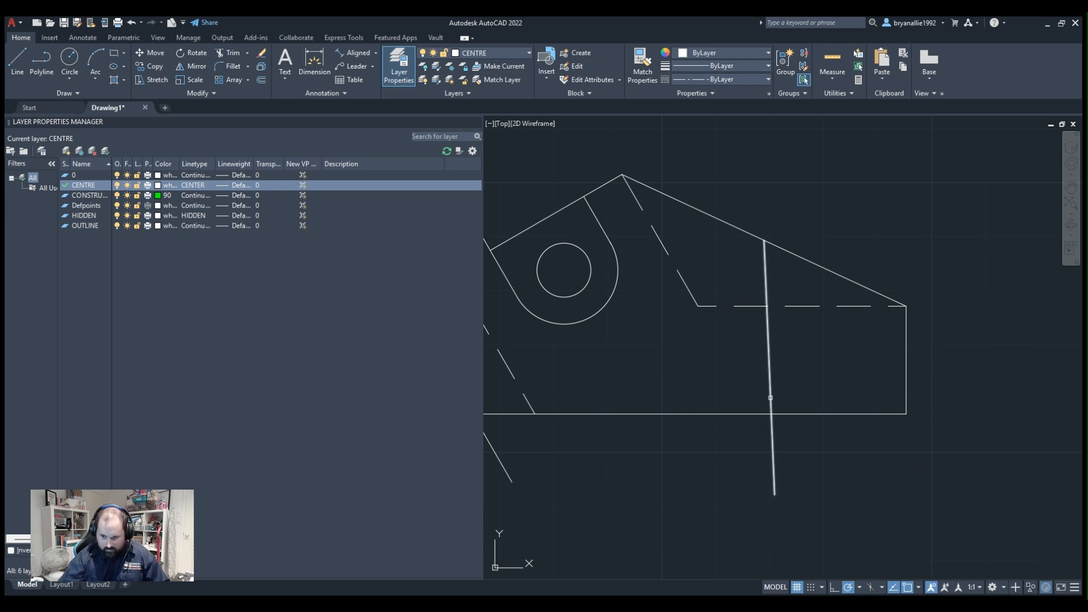
click(770, 395)
click(747, 394)
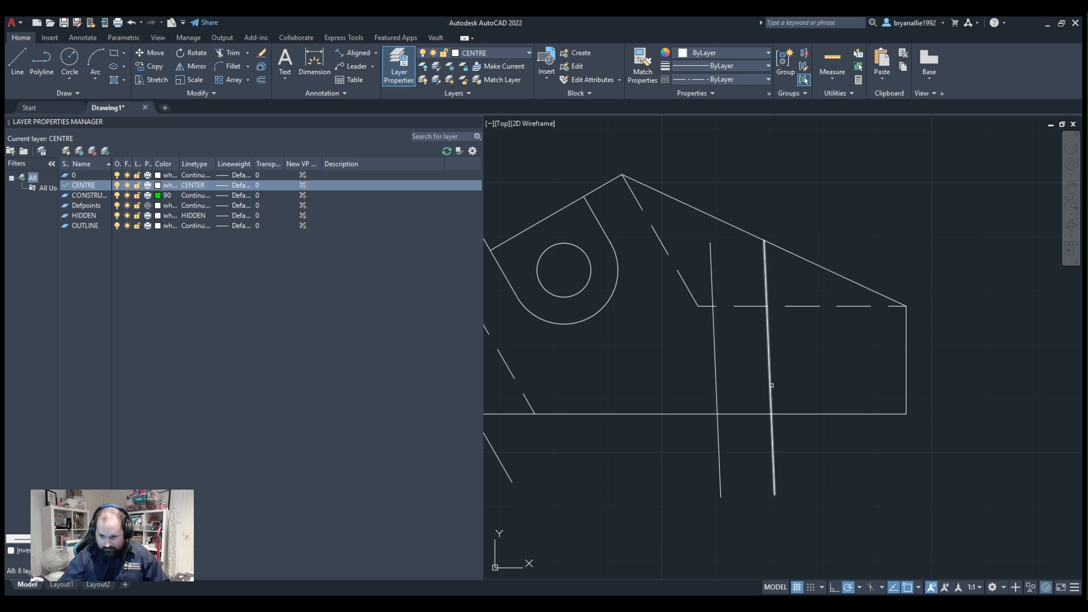
click(772, 386)
click(815, 389)
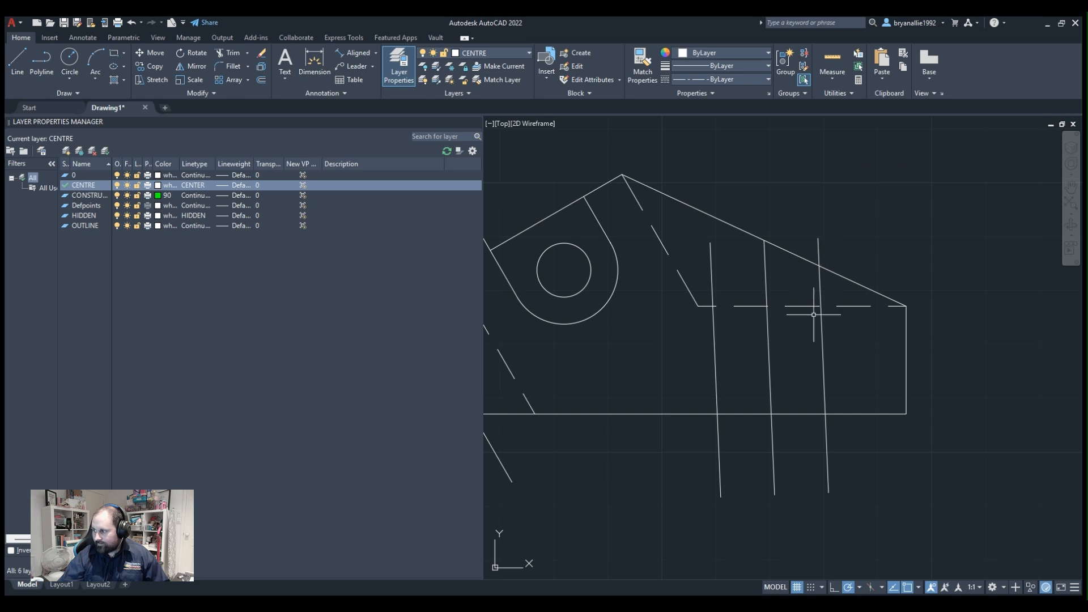
Put the left offset line on the HIDDEN layer and match the right offset line's properties to it.
middle_drag(805, 347, 807, 313)
click(718, 306)
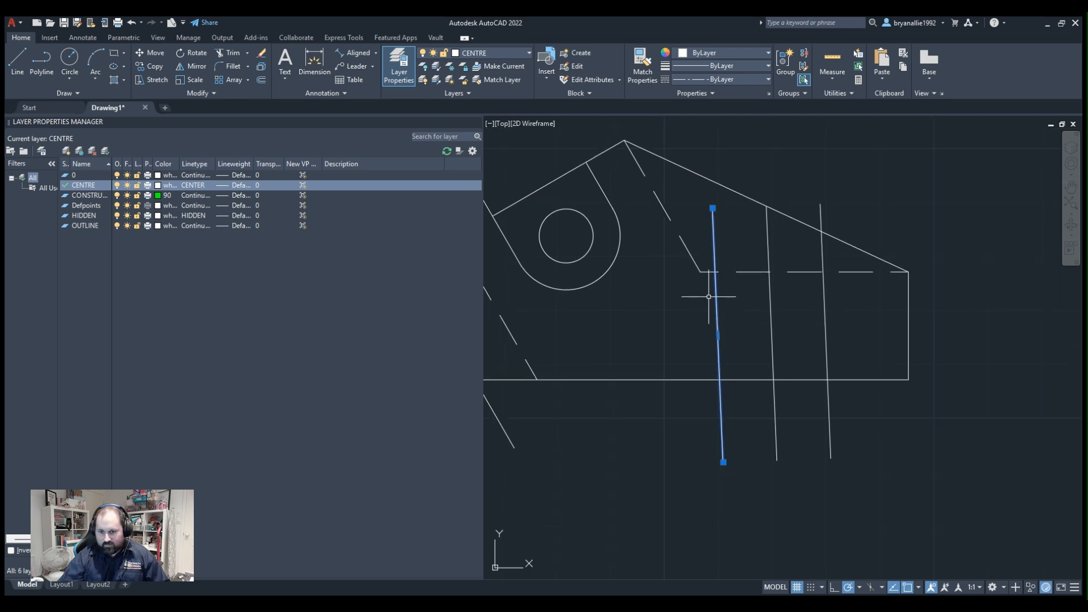
click(473, 52)
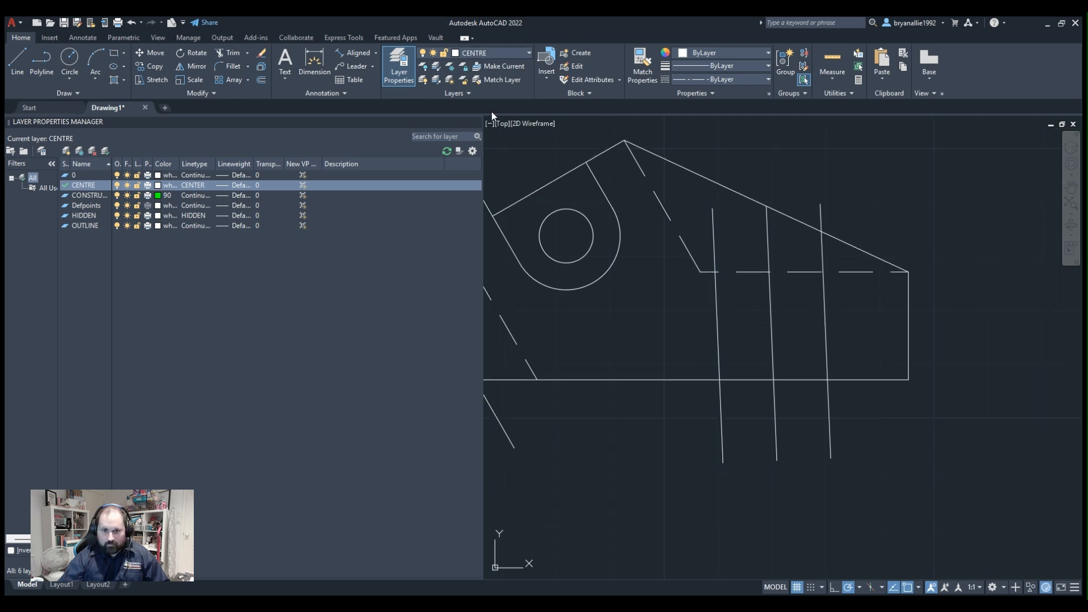
click(490, 110)
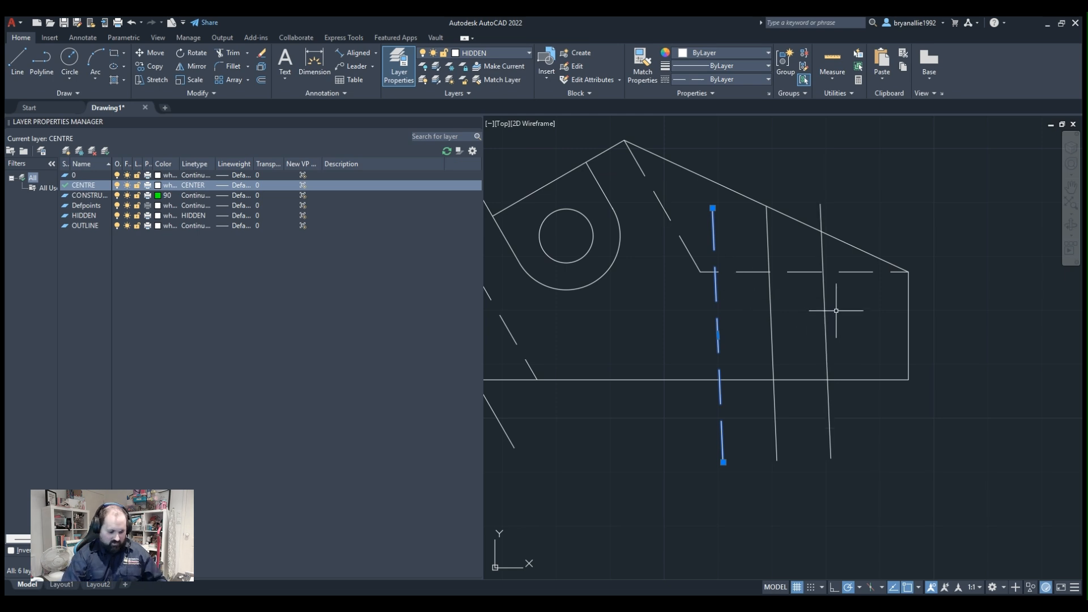
key(Escape)
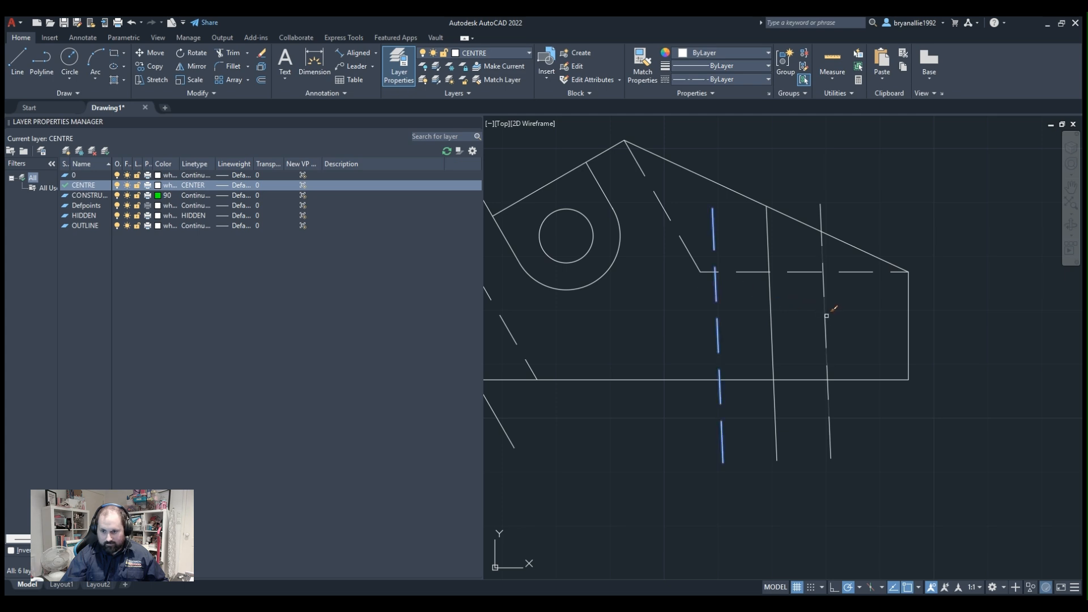
key(Escape)
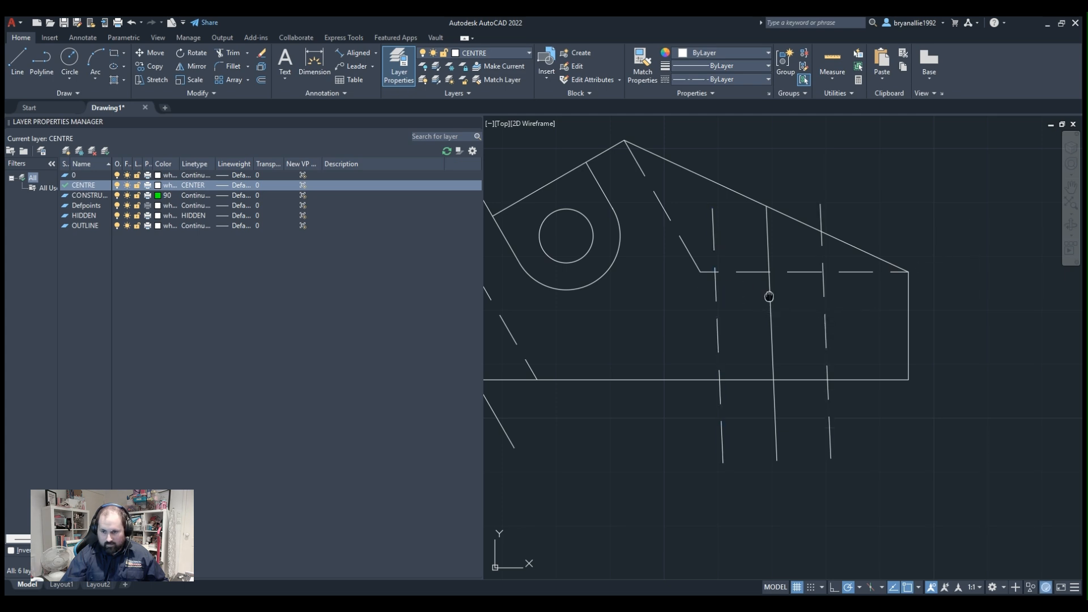
Trim both offset hidden lines so they run only between the horizontal hidden line and the base.
middle_drag(769, 296, 713, 284)
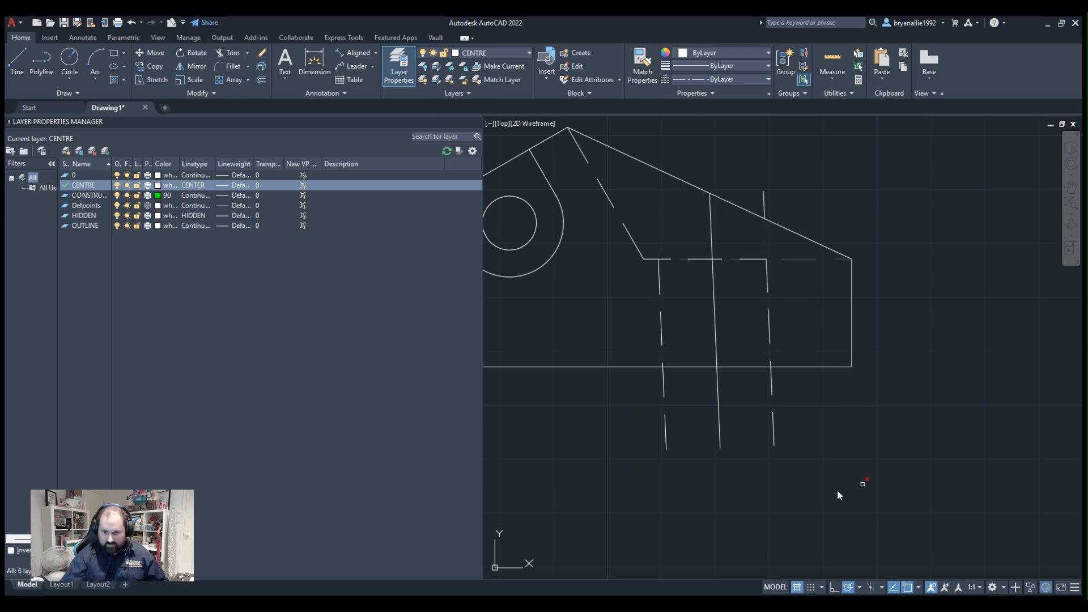
click(763, 203)
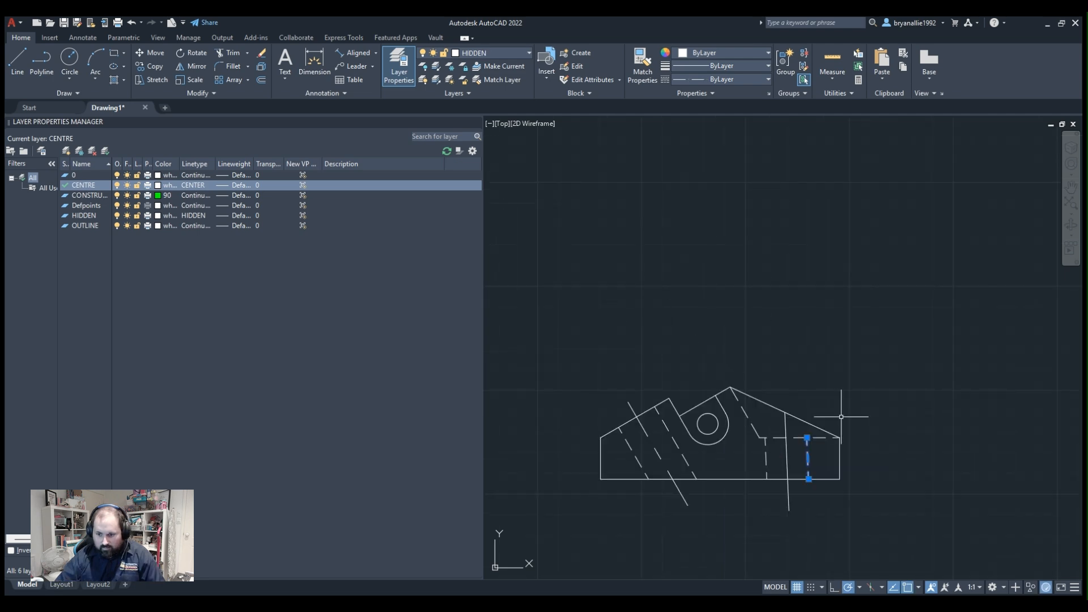
click(981, 396)
click(944, 445)
scroll(827, 471, up, 4)
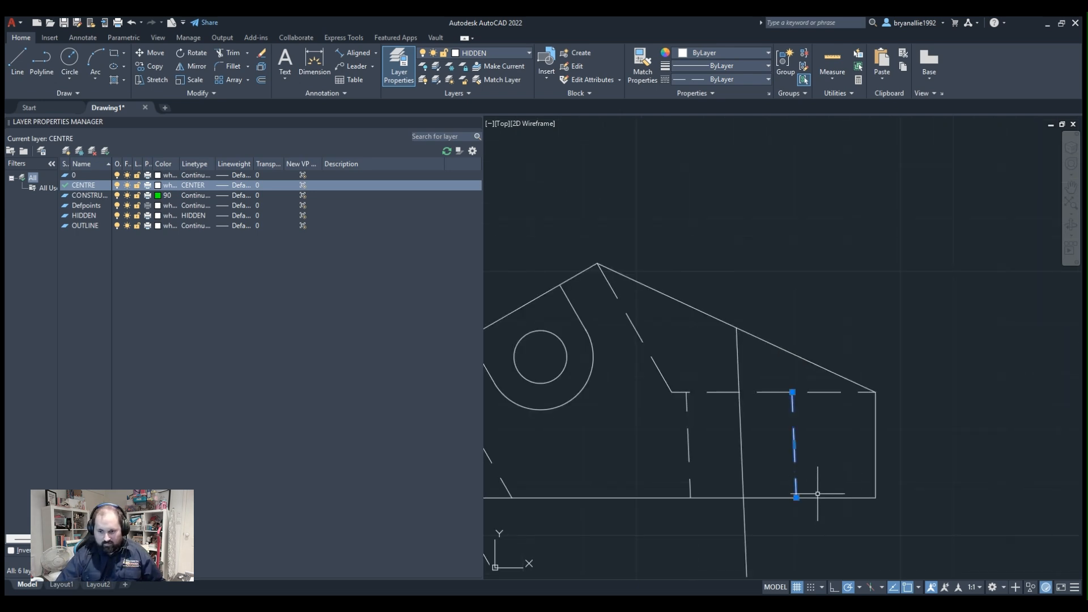
key(Escape)
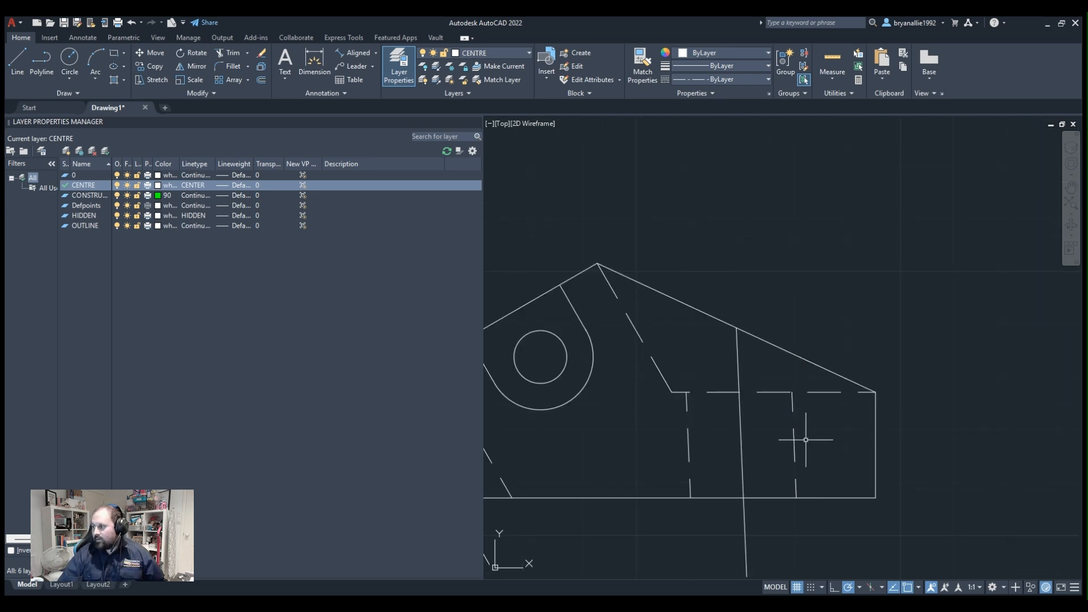
Draw a construction circle on the CONSTRUCTION layer, centred on the base's right corner and crossing the base between the hidden lines.
middle_drag(821, 484, 789, 398)
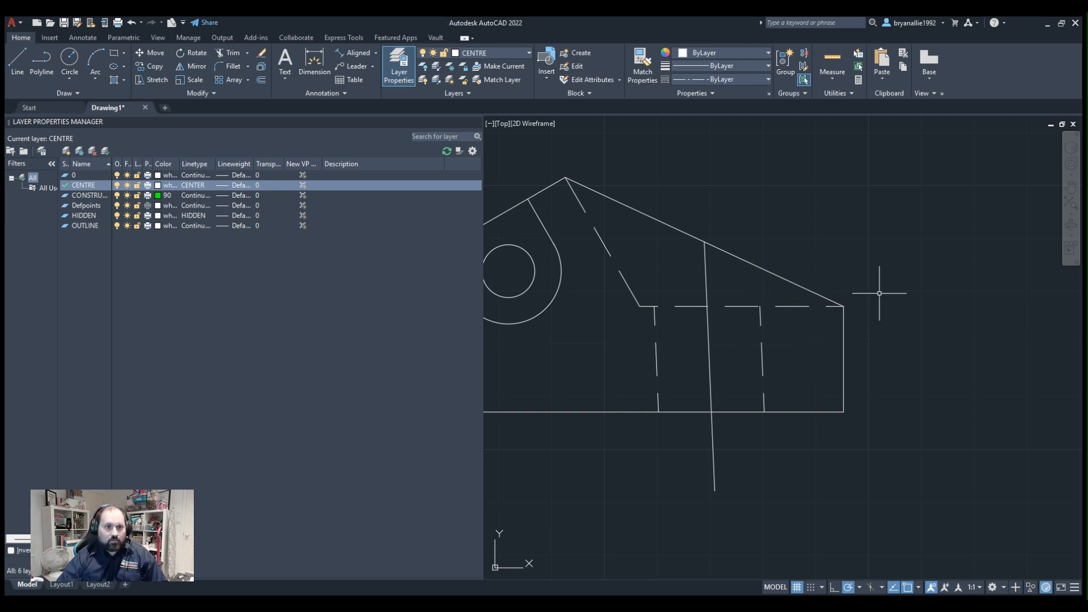
click(68, 59)
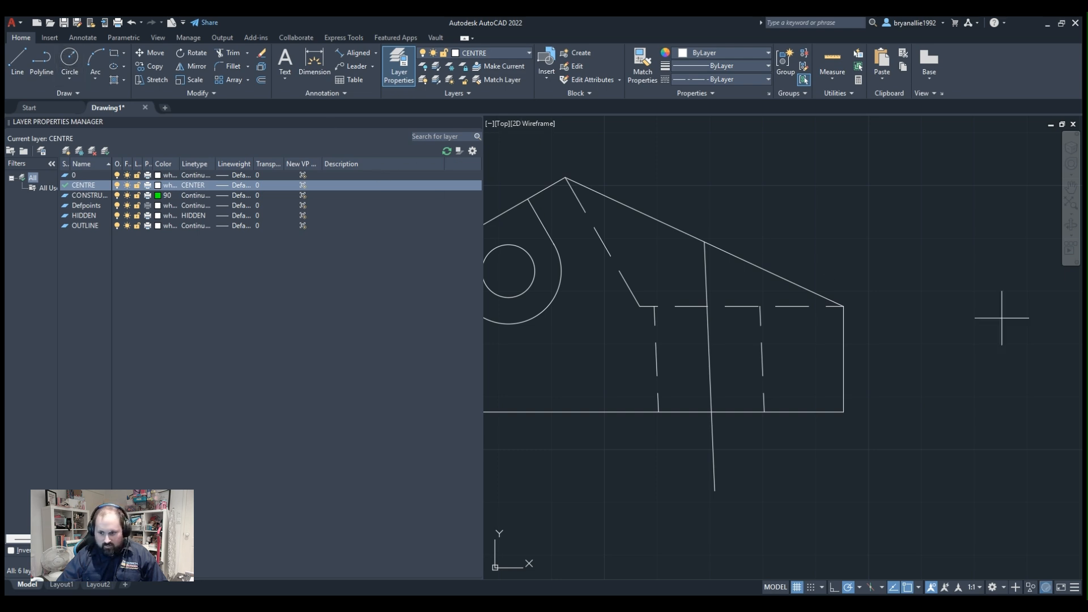
click(844, 412)
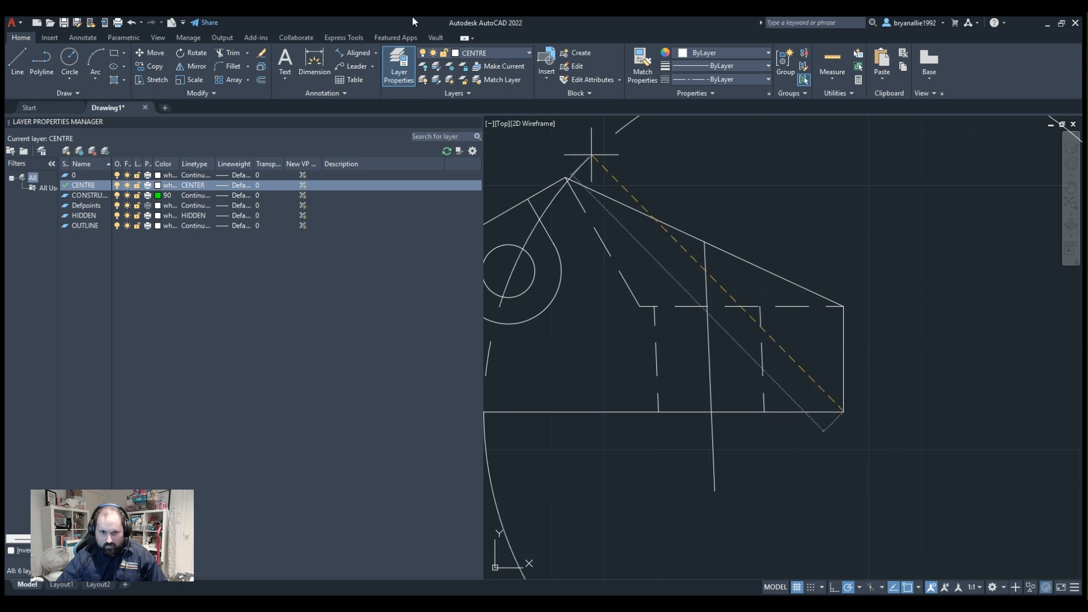
click(487, 96)
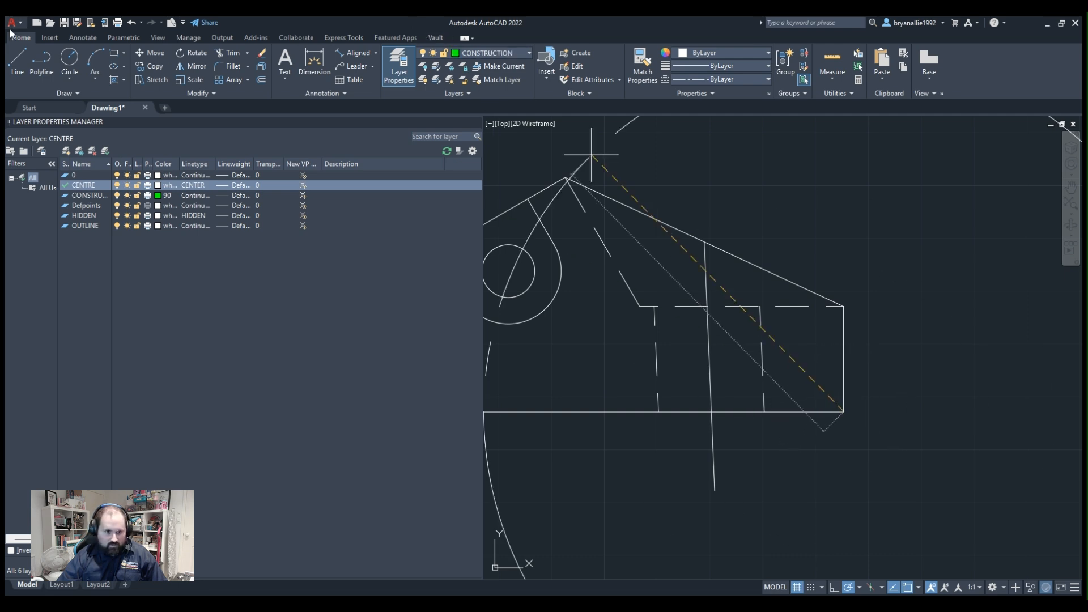
click(77, 65)
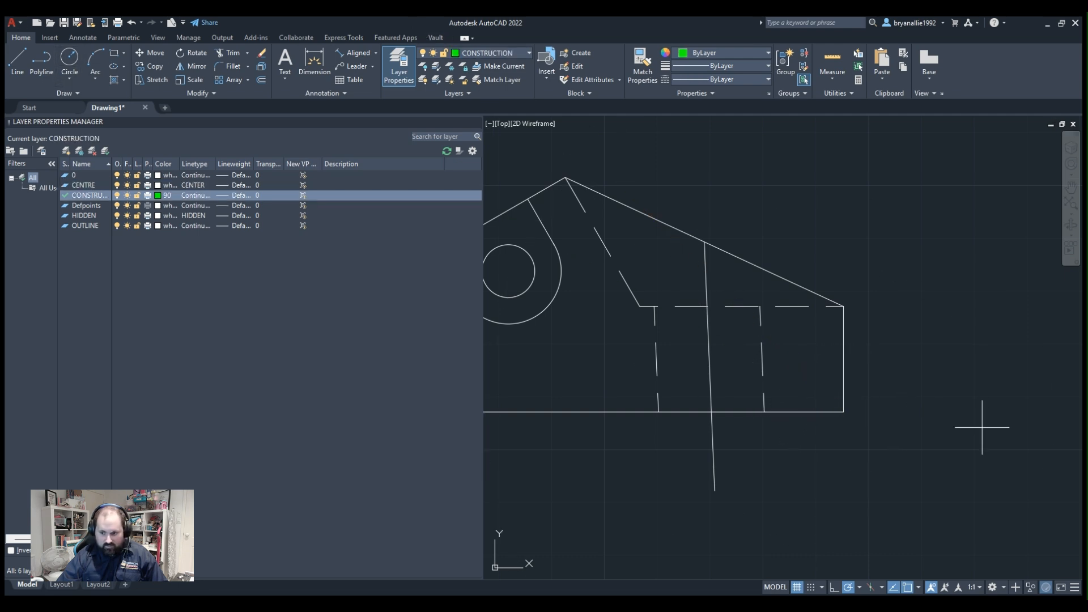
click(844, 411)
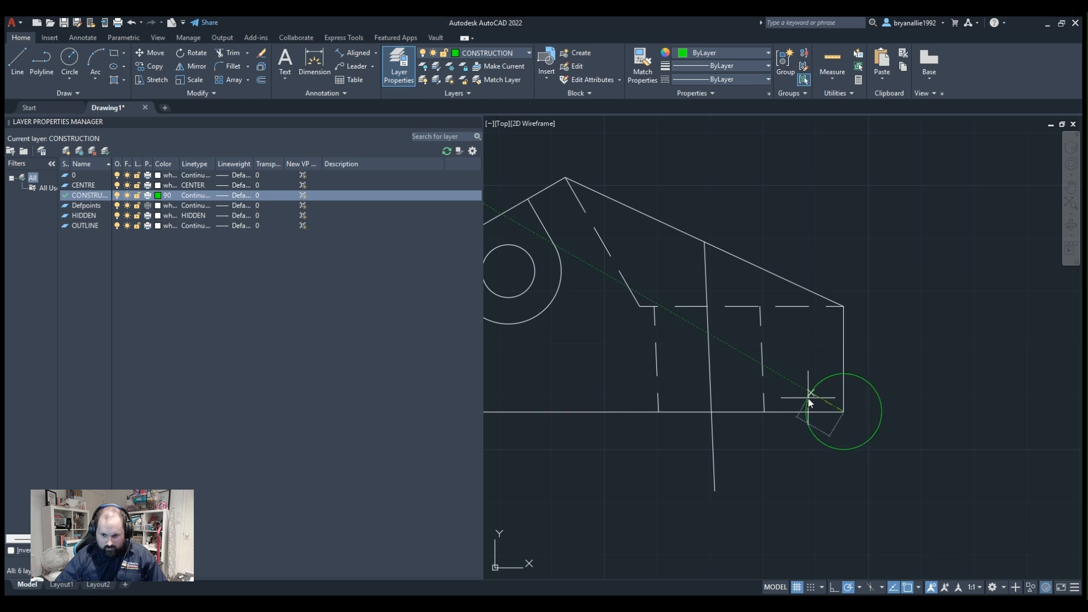
key(Return)
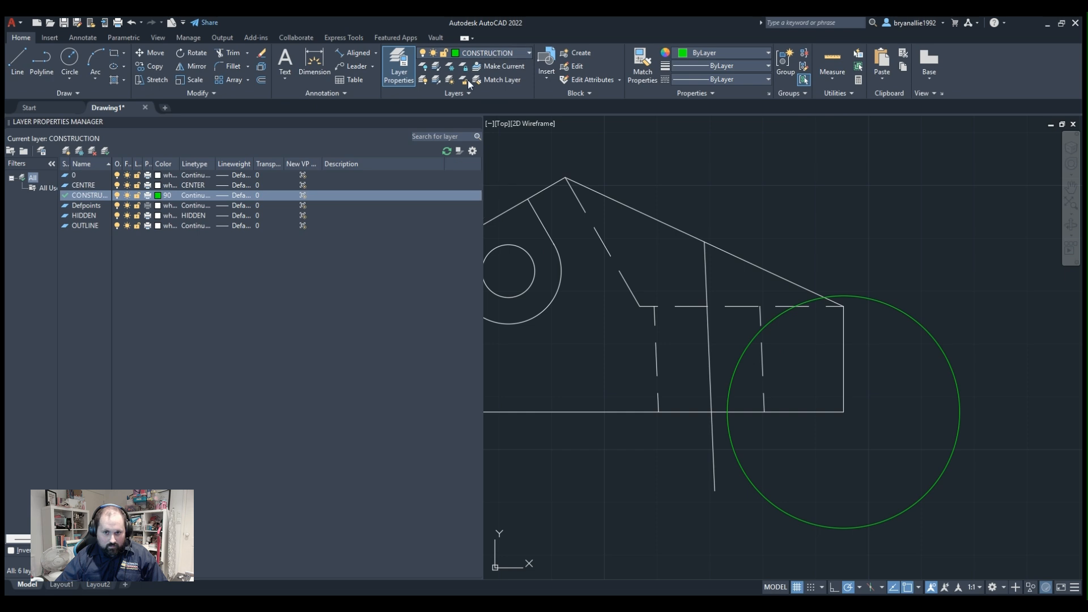
click(461, 131)
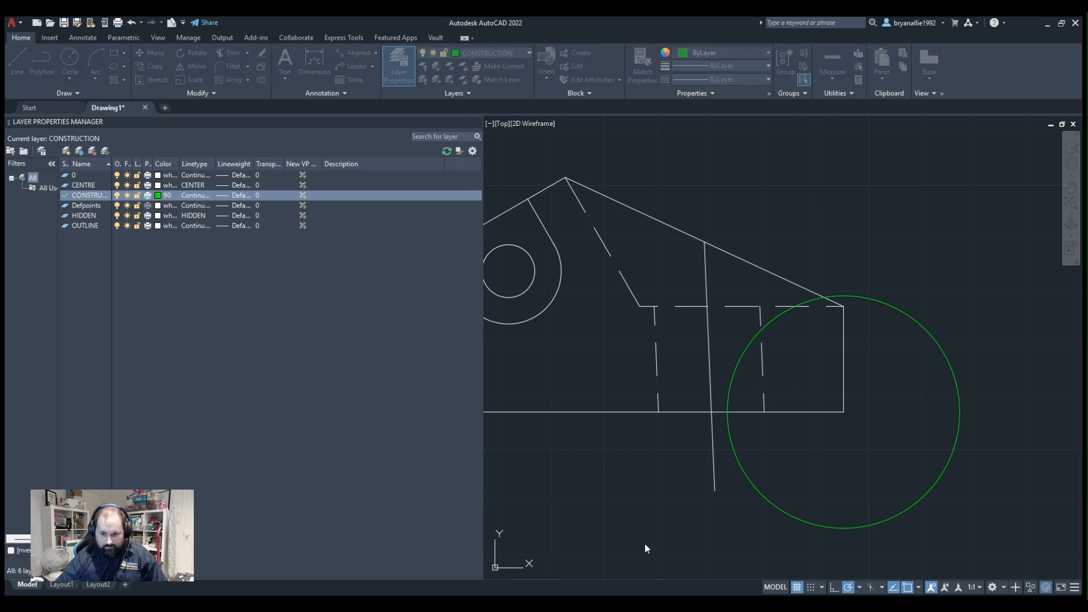
click(727, 413)
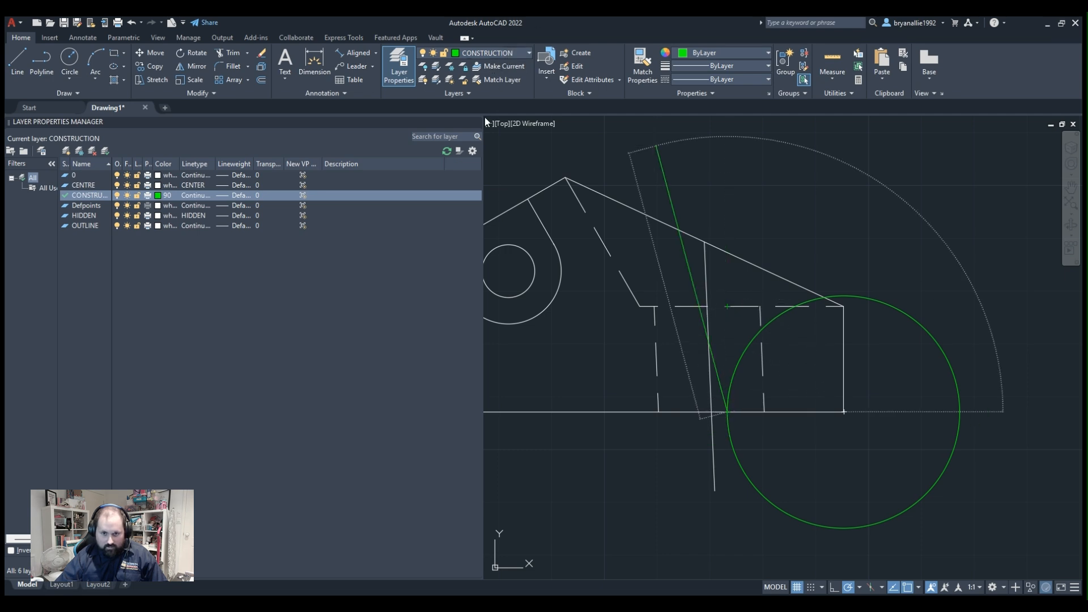
key(Escape)
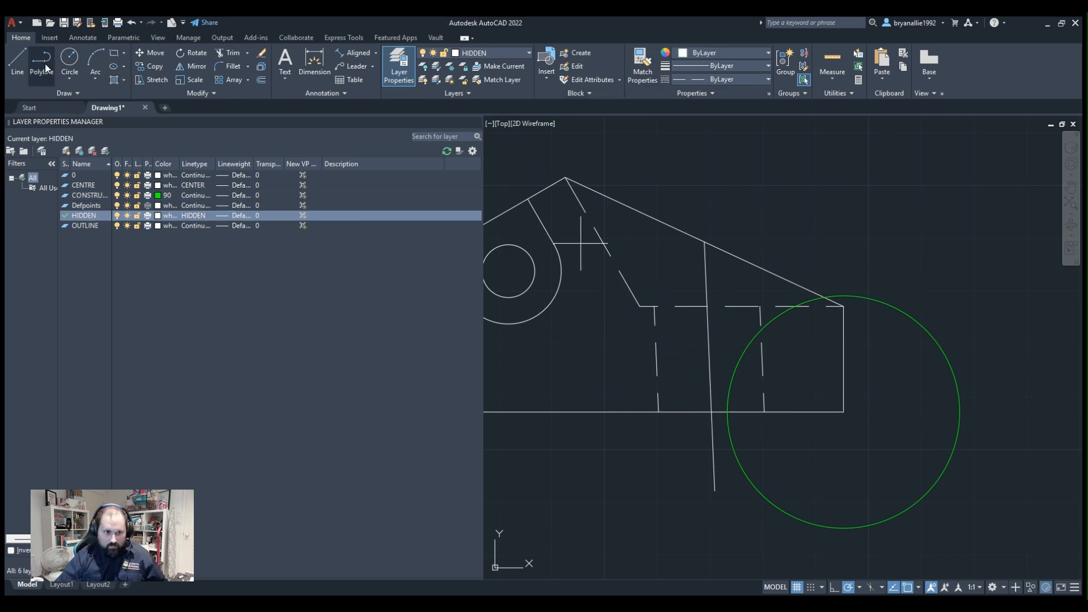
Try to draw a hidden line from the construction circle's crossing with the base up to the horizontal hidden line.
click(42, 67)
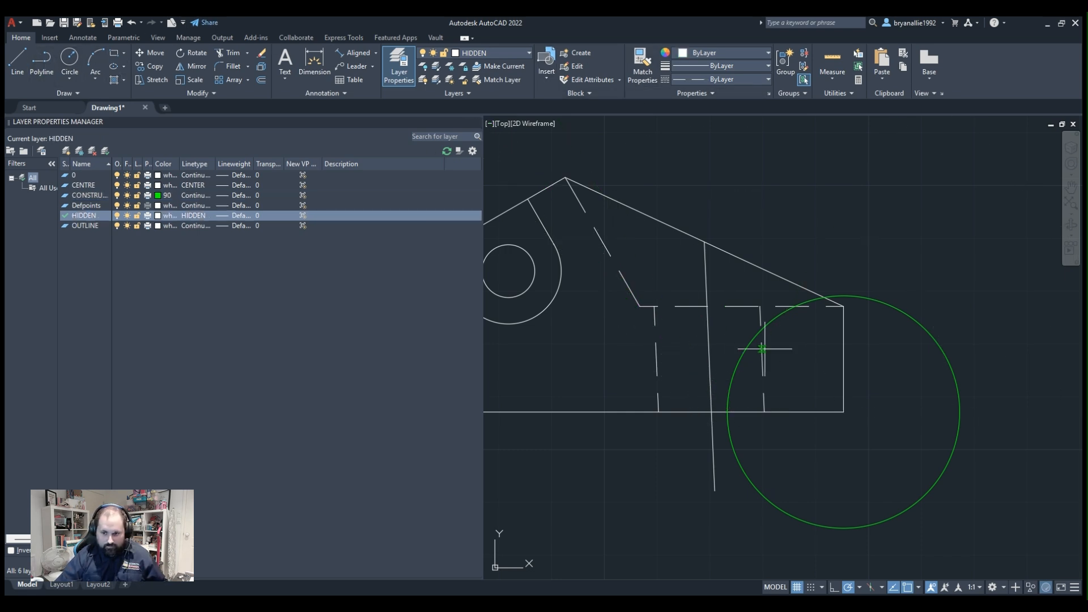
click(728, 412)
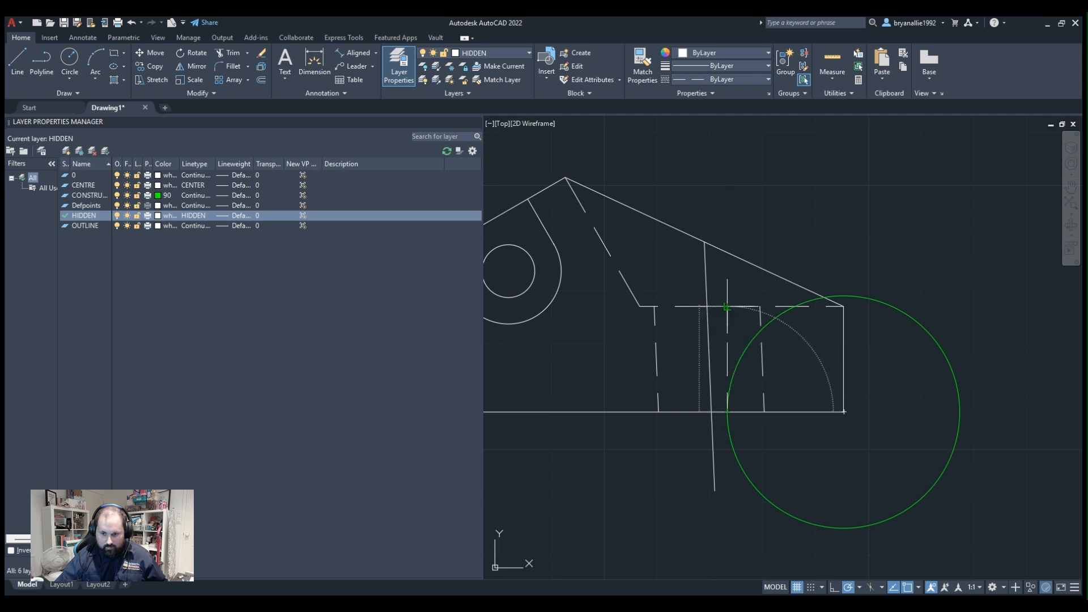
click(725, 306)
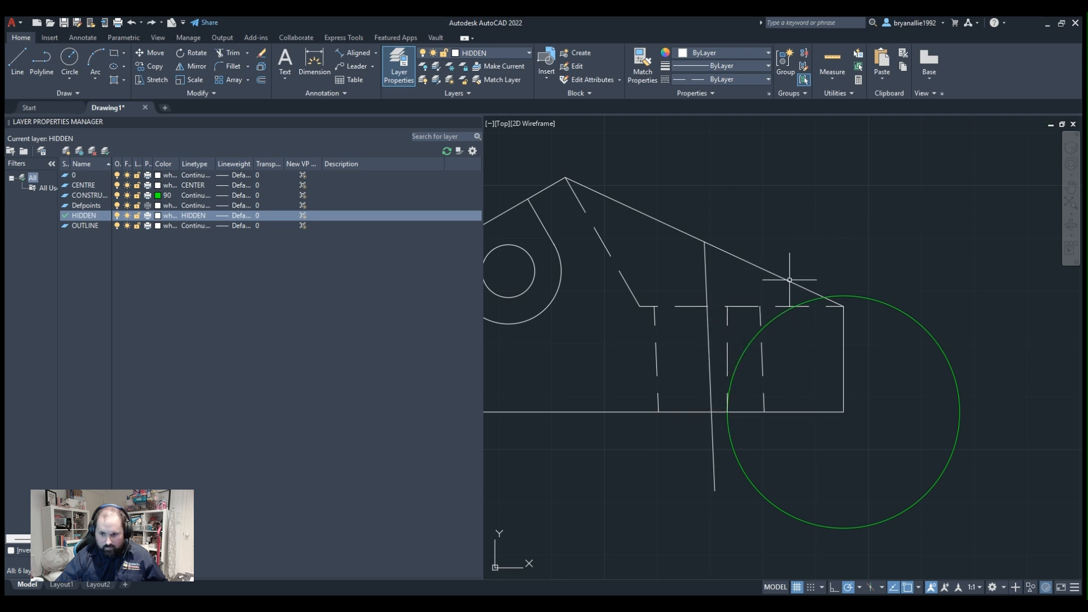
key(Return)
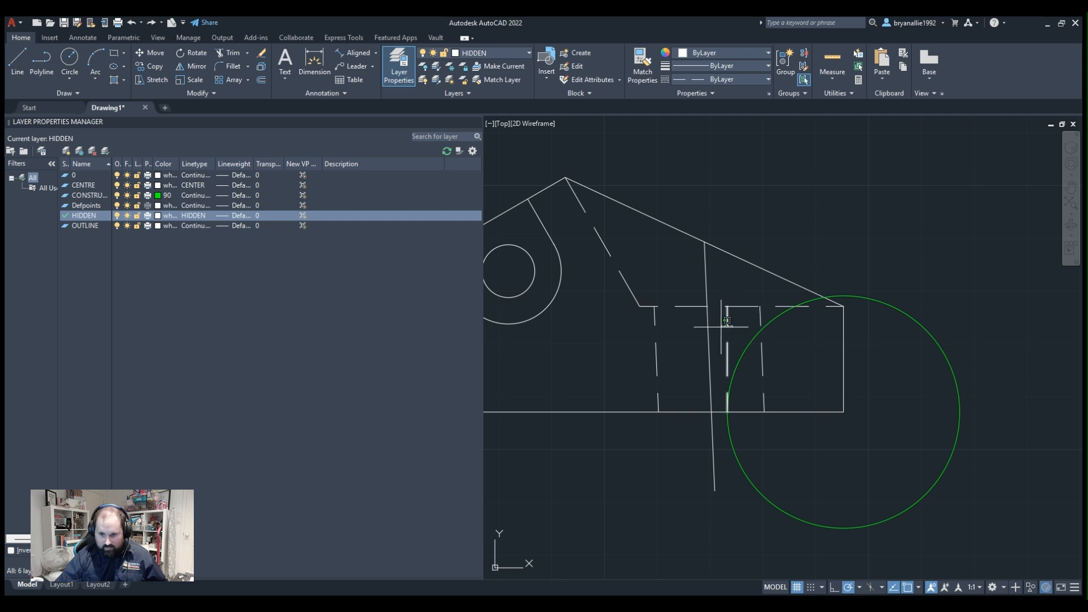
click(726, 327)
key(Delete)
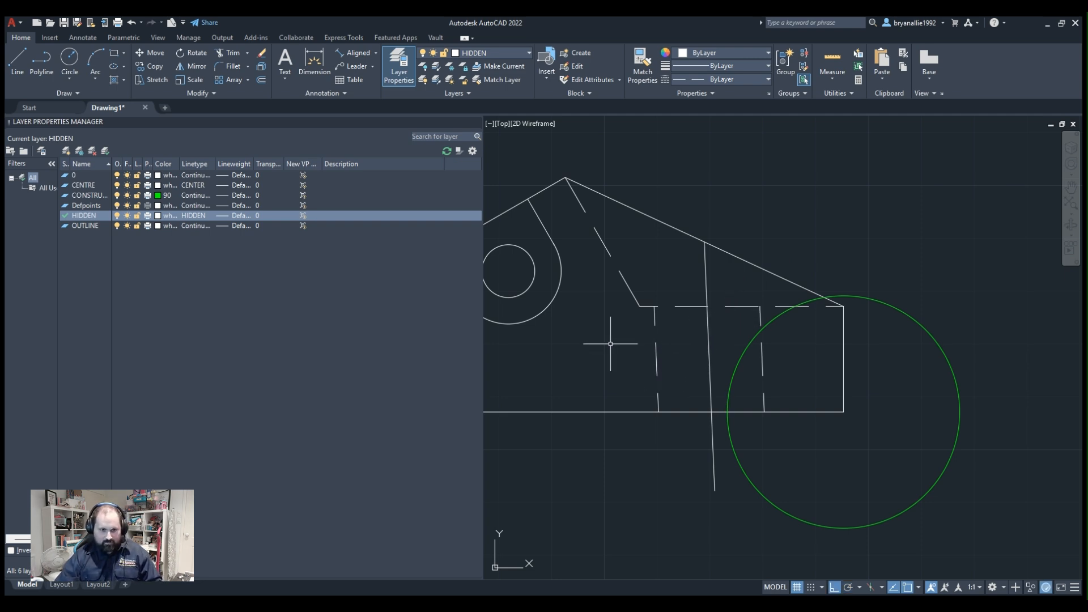
Draw a vertical line on the HIDDEN layer from the circle's crossing with the base to the horizontal hidden line, and delete the construction circle.
click(50, 59)
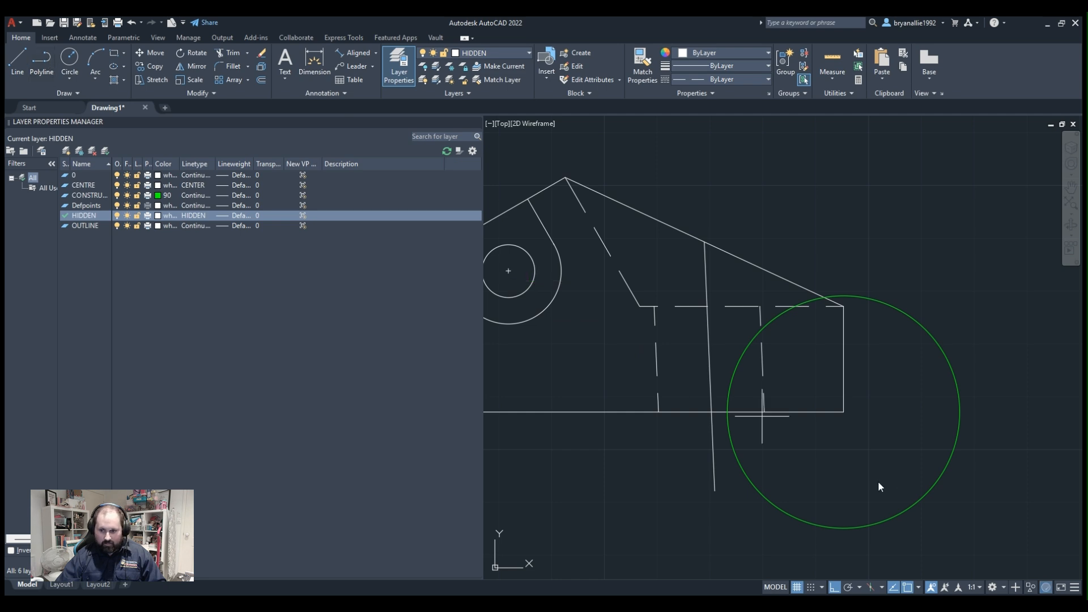
click(727, 413)
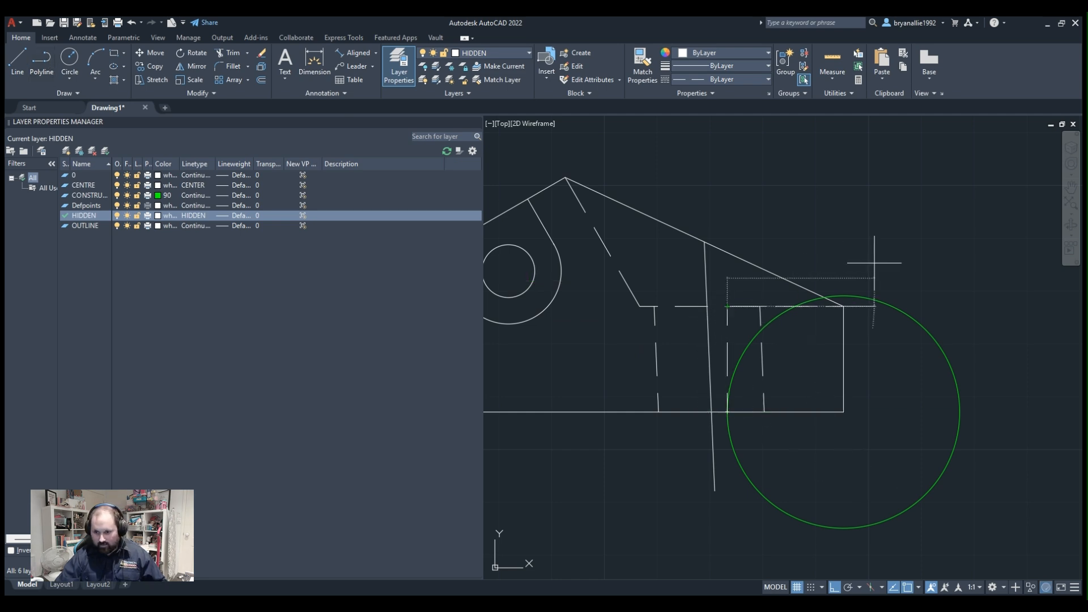
key(Return)
drag(887, 264, 890, 340)
key(Delete)
scroll(866, 335, up, 2)
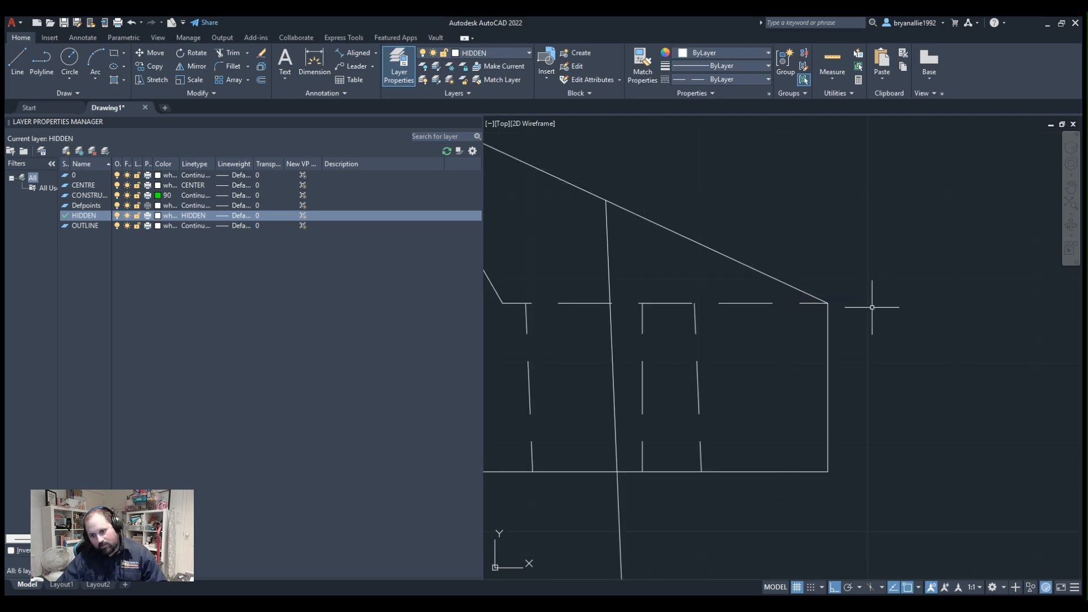
Stretch the upper end of the second hole's centre line upward so it extends well above the long slope.
scroll(870, 317, down, 6)
scroll(810, 335, up, 4)
middle_drag(811, 335, 967, 401)
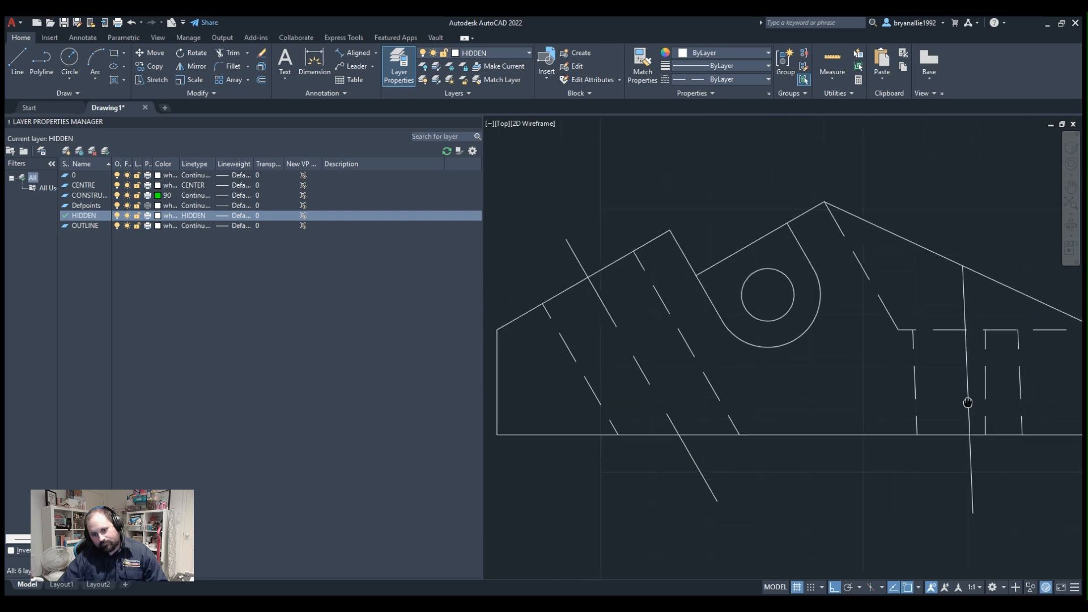
scroll(862, 369, down, 2)
click(937, 402)
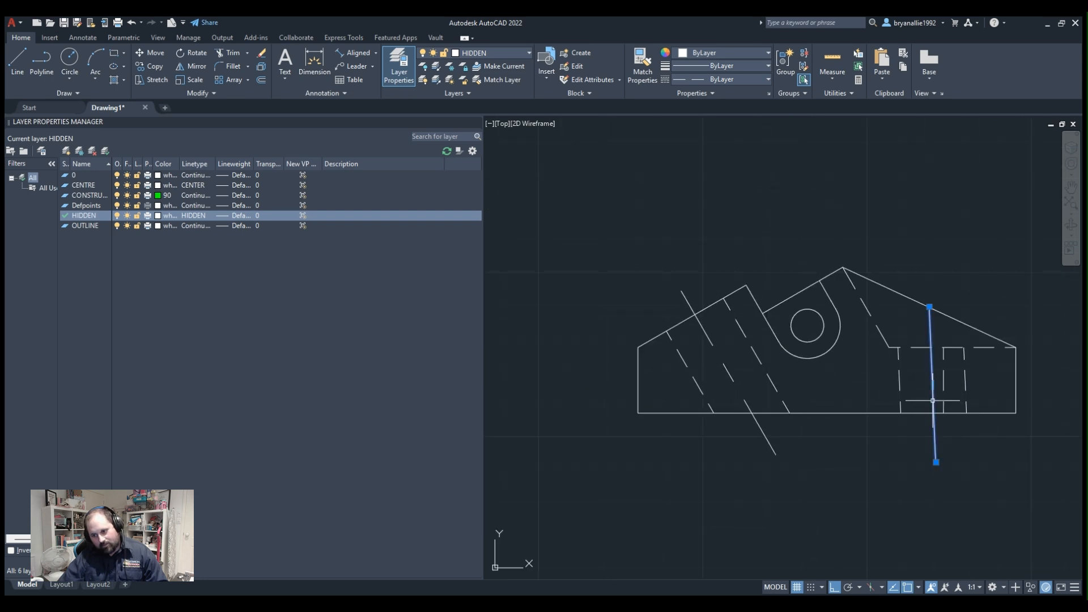
click(929, 306)
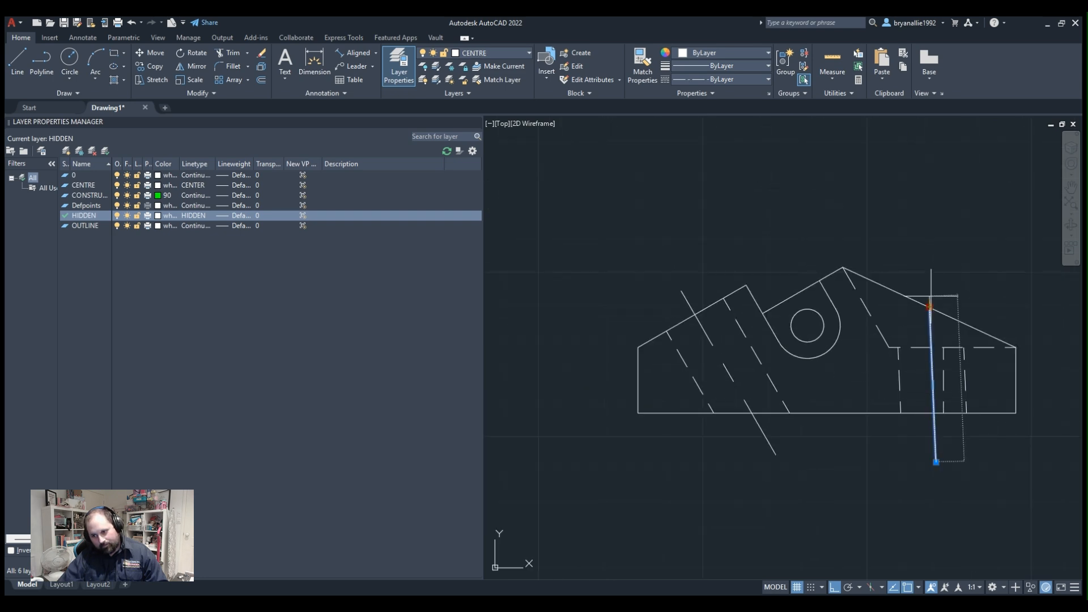
click(929, 240)
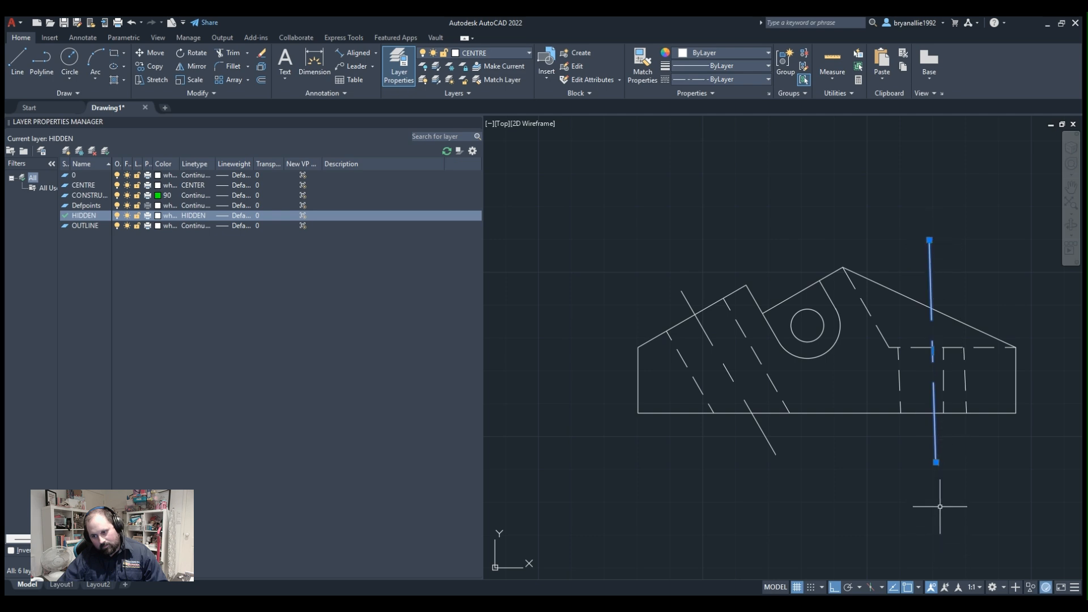
scroll(964, 323, up, 2)
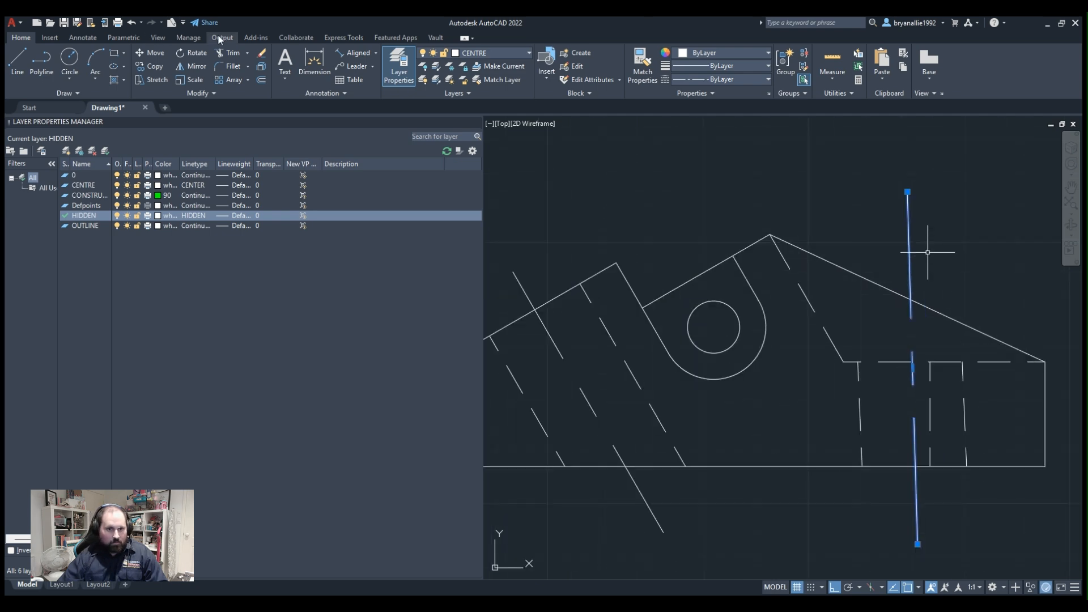
click(226, 55)
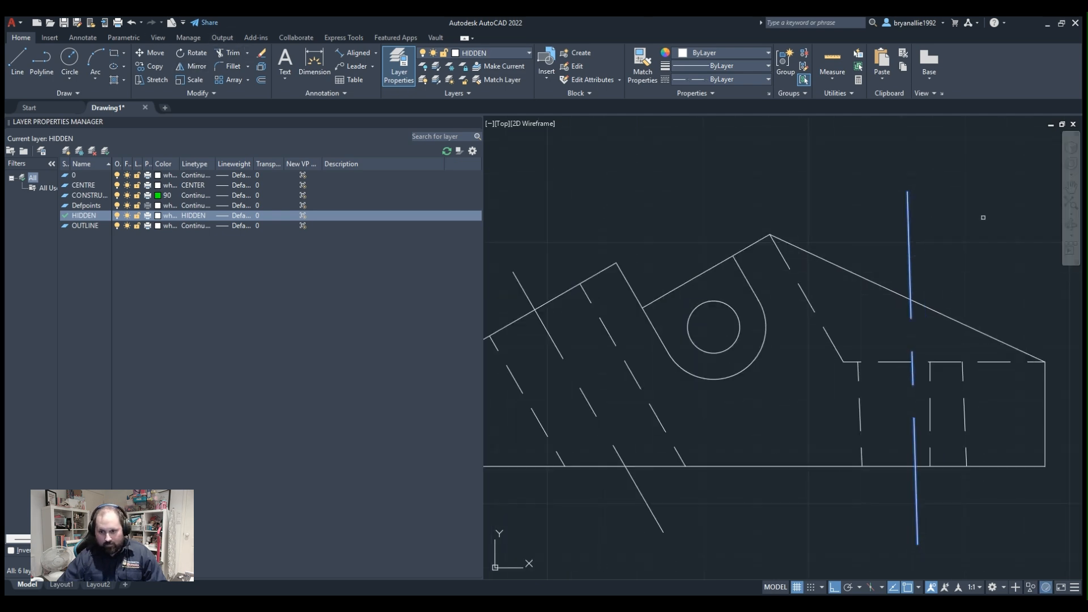
key(Escape)
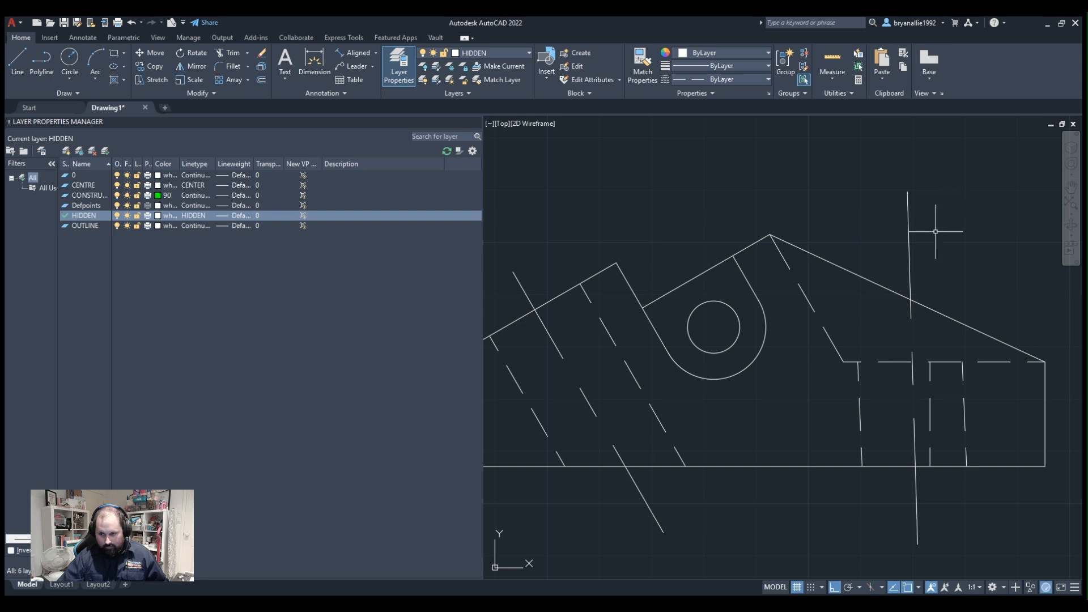
Examine the second hole's extended centre line and the hidden edges against the rest of the profile.
click(909, 247)
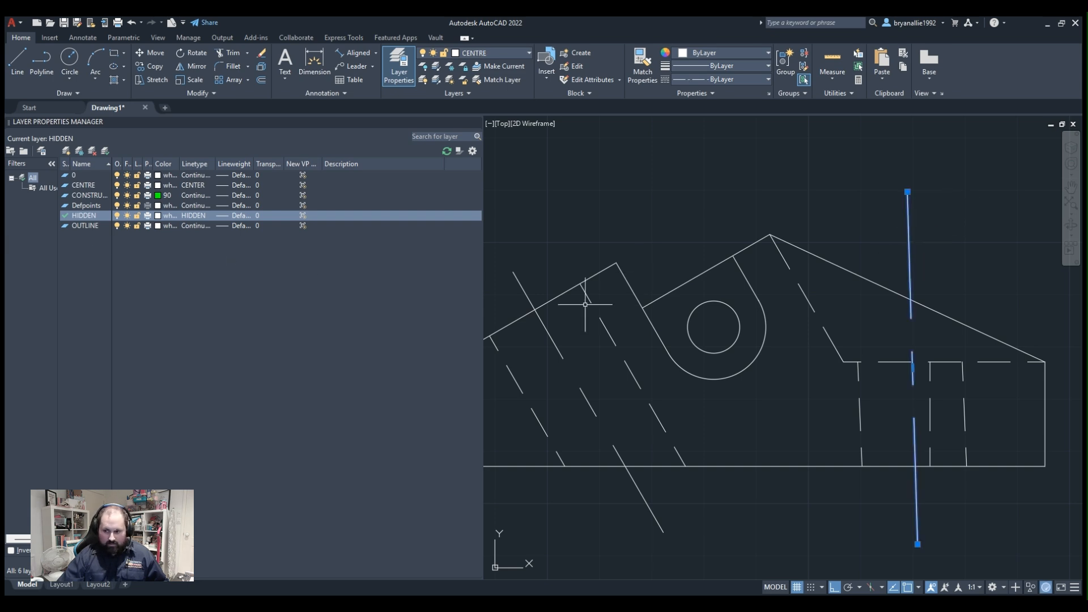
middle_drag(518, 336, 577, 331)
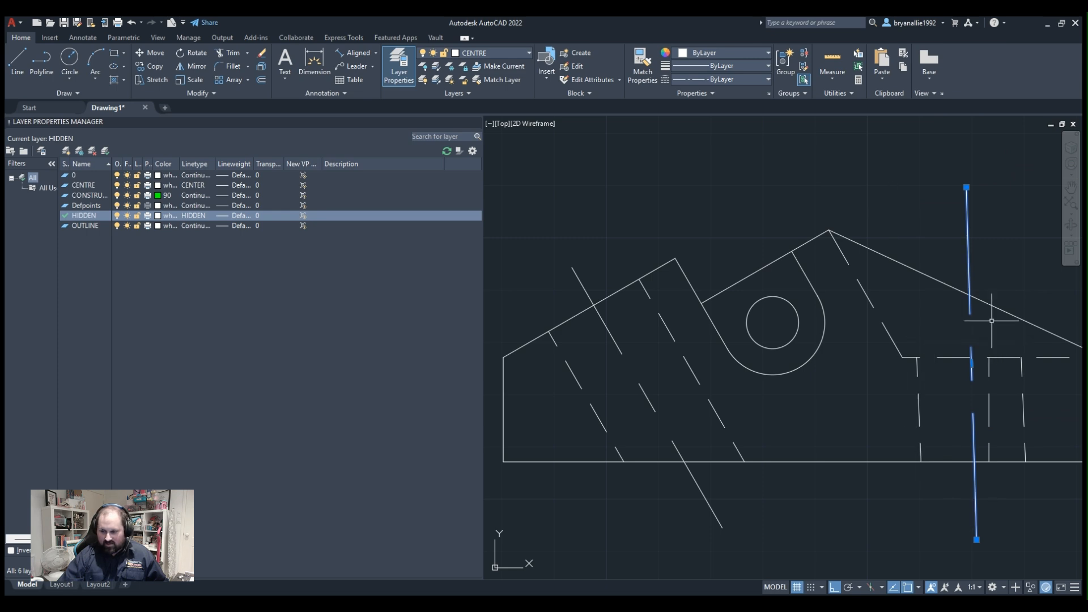
scroll(819, 309, down, 2)
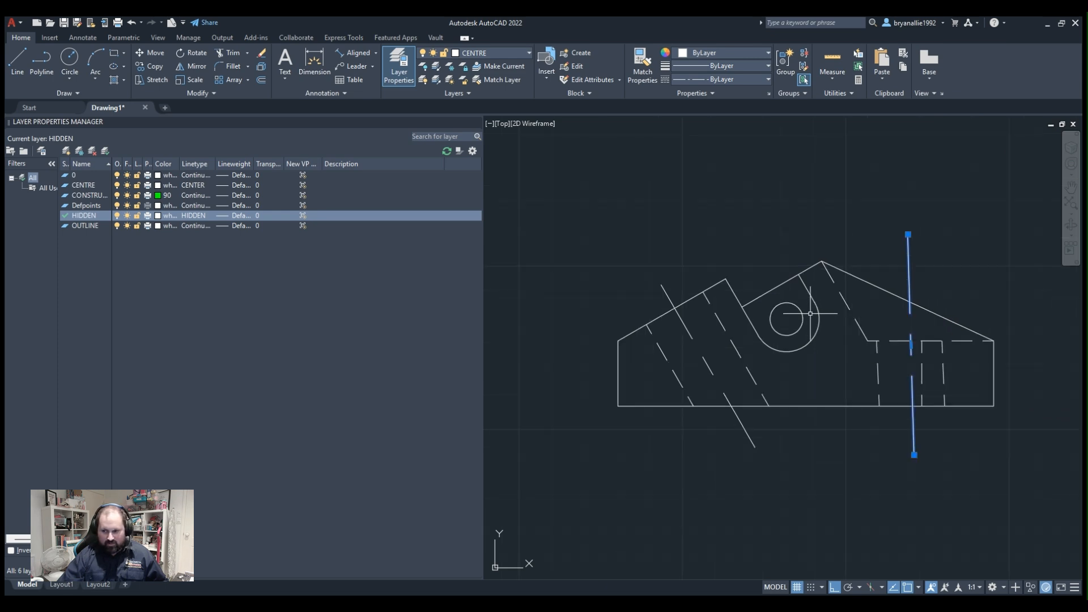
scroll(811, 313, up, 4)
scroll(811, 314, down, 4)
scroll(840, 289, up, 1)
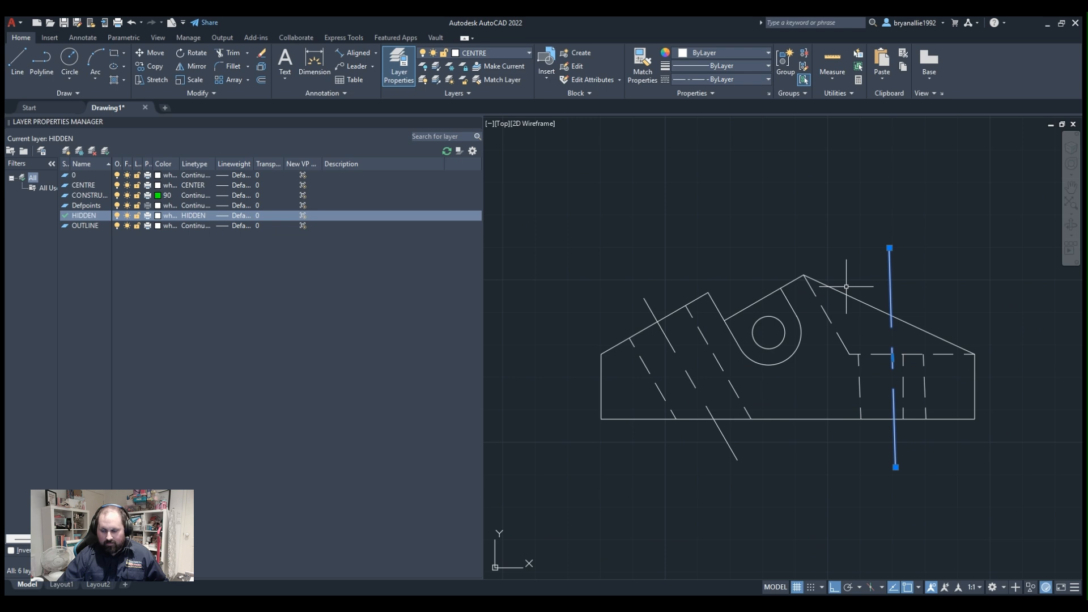
scroll(846, 287, up, 3)
scroll(860, 280, down, 3)
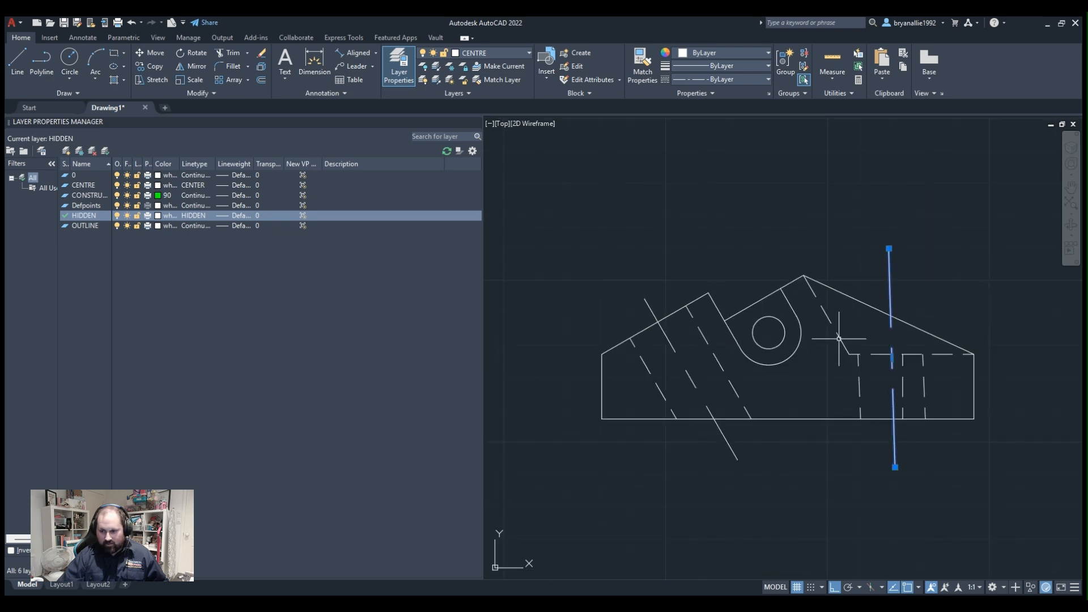
scroll(840, 339, up, 2)
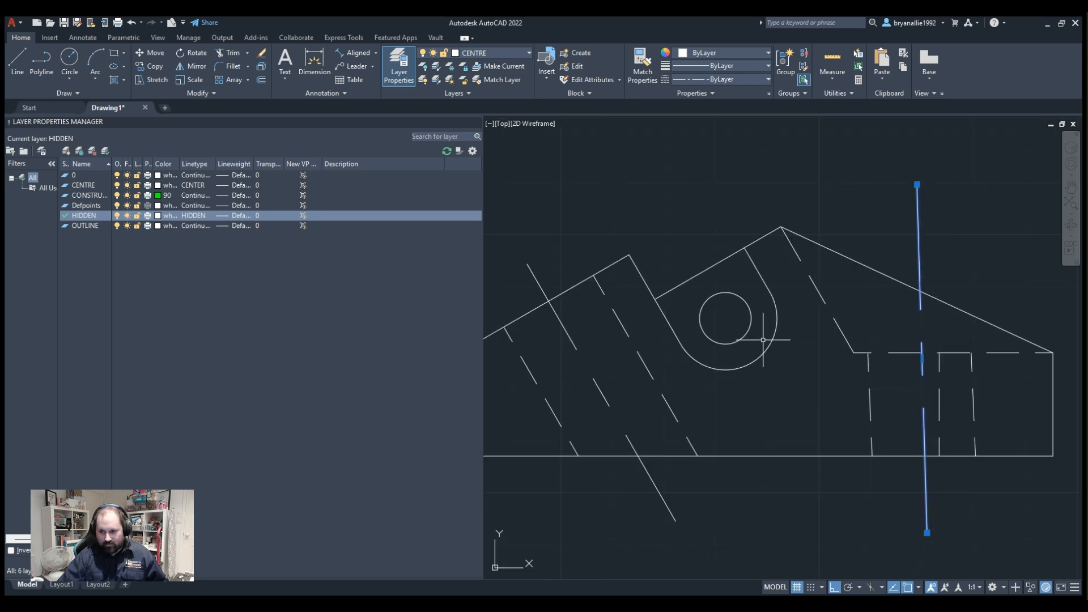
key(Escape)
scroll(867, 239, up, 2)
scroll(867, 242, down, 4)
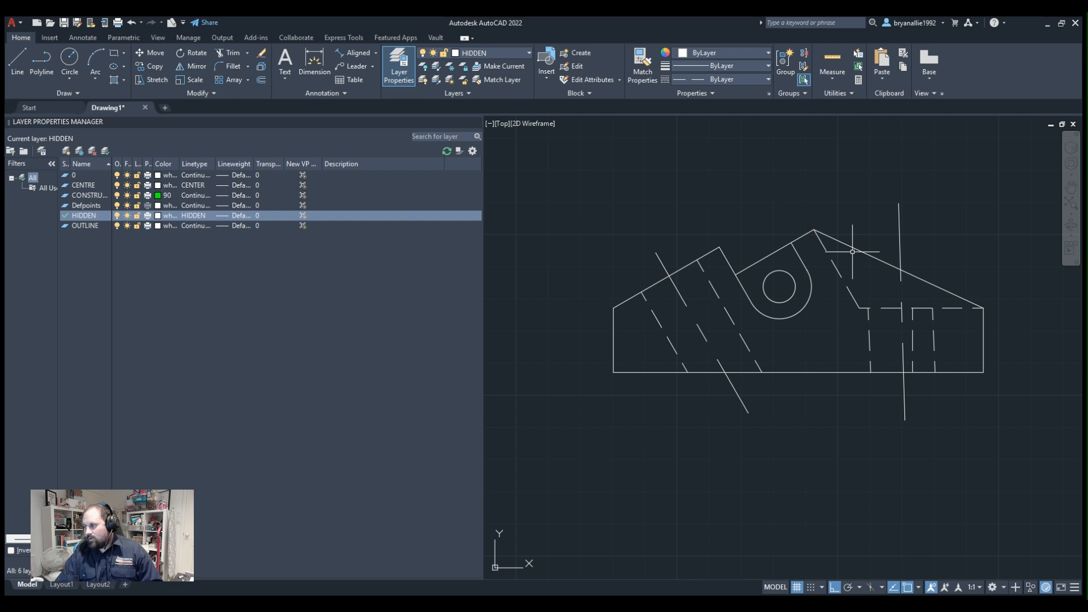
scroll(695, 281, down, 3)
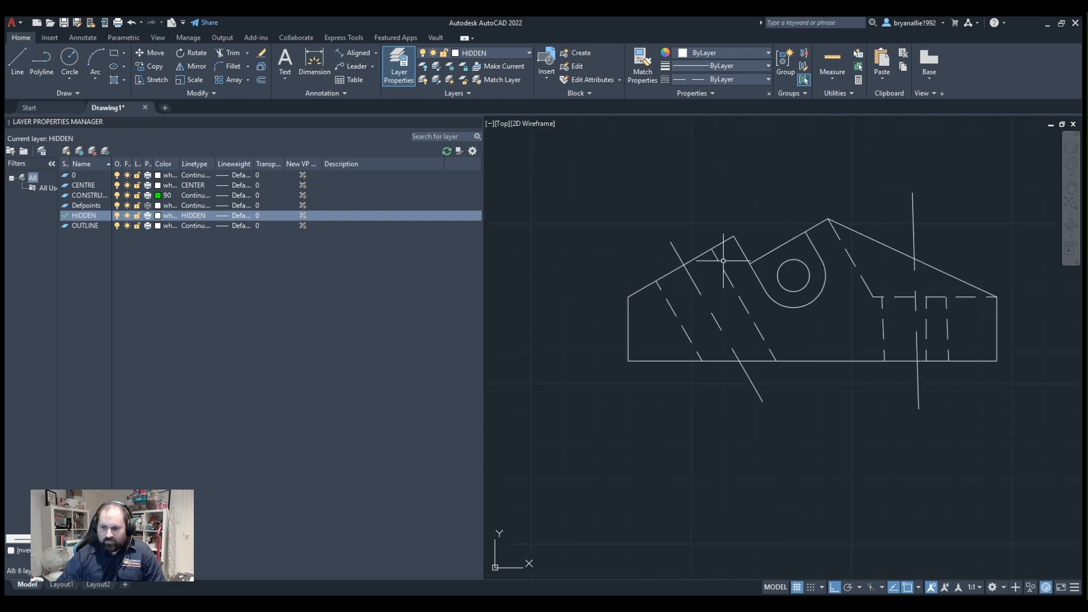
Draw a long vertical line on the CONSTRUCTION layer upward from the top of the profile's left edge.
middle_drag(775, 163, 689, 268)
scroll(649, 342, up, 2)
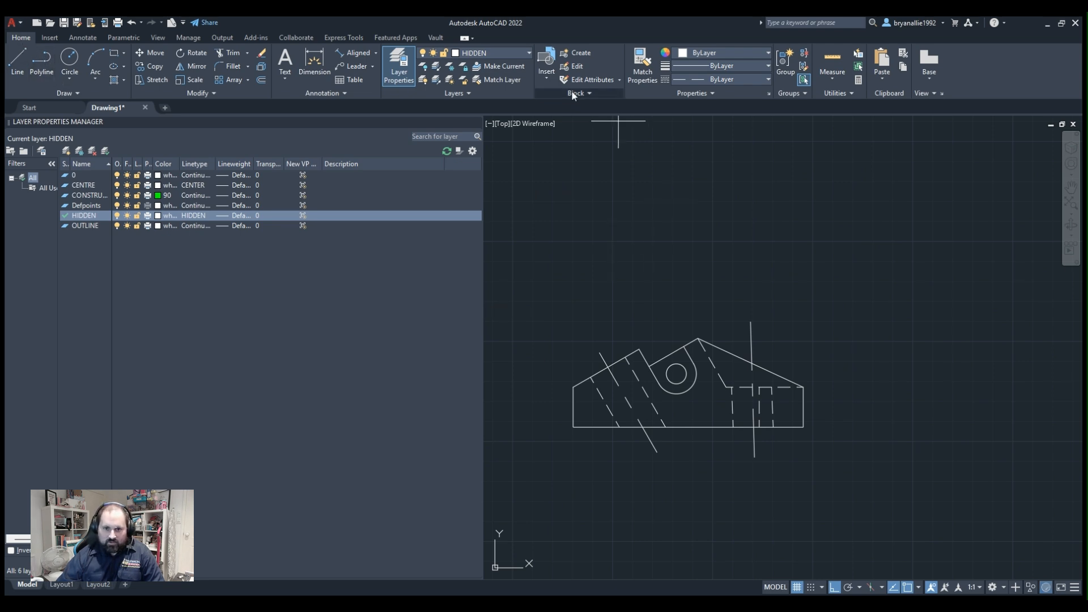
click(477, 91)
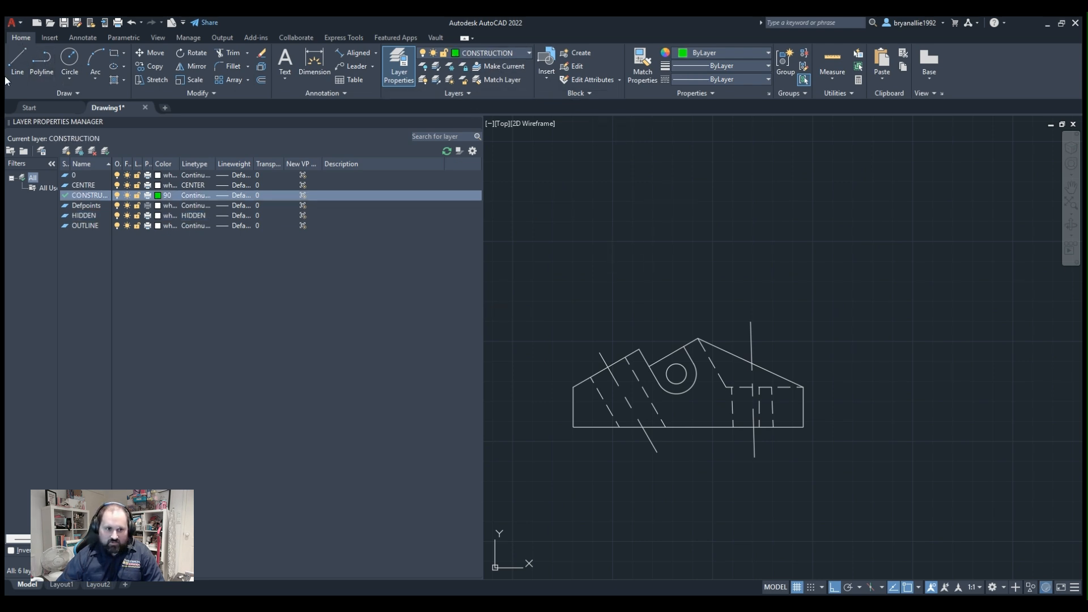
click(30, 63)
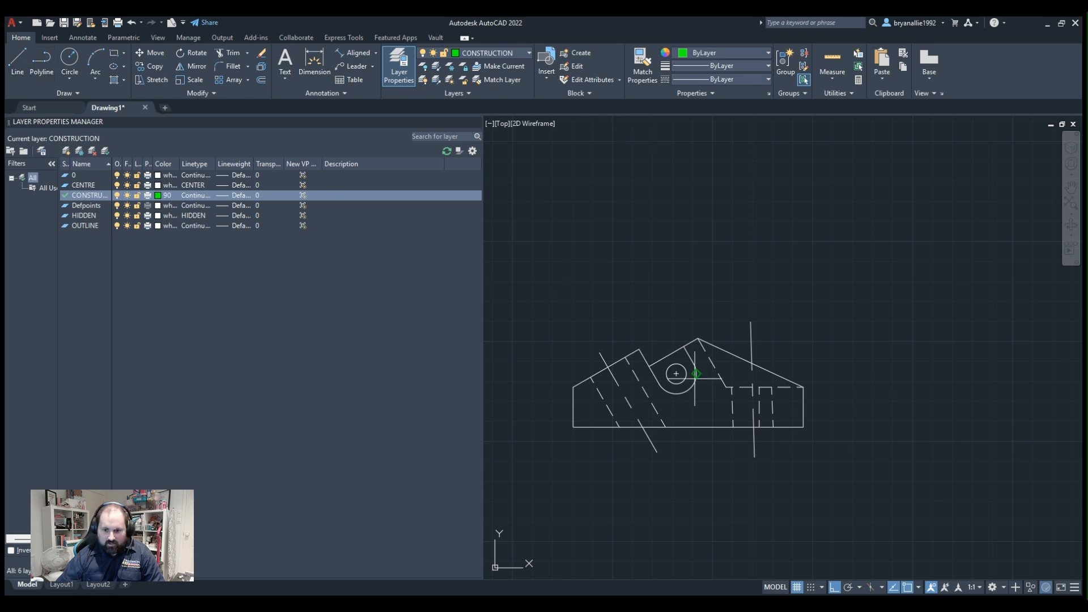
click(573, 387)
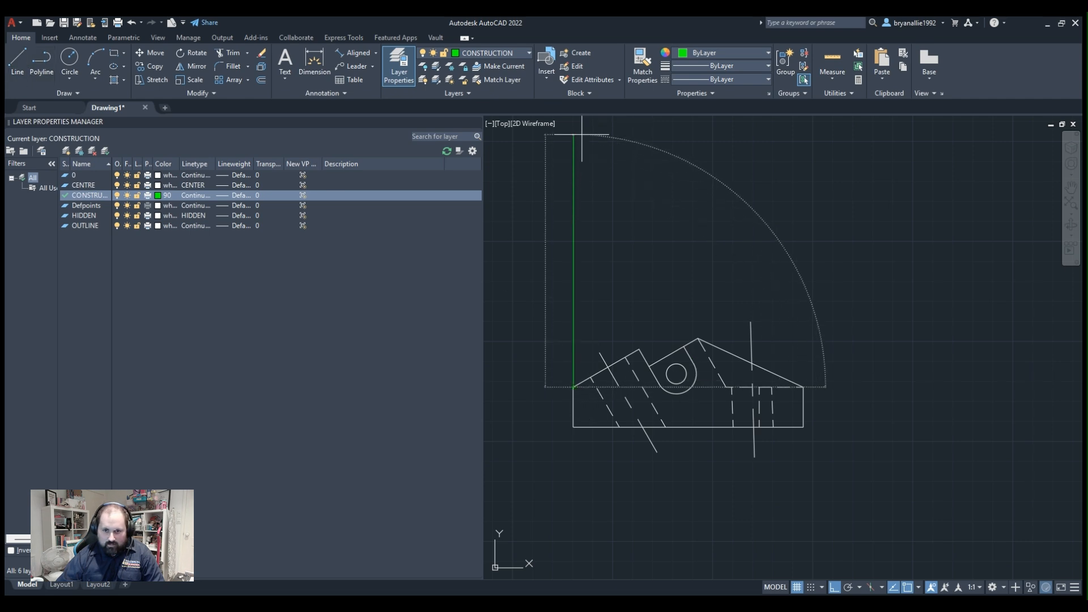
click(567, 134)
key(Return)
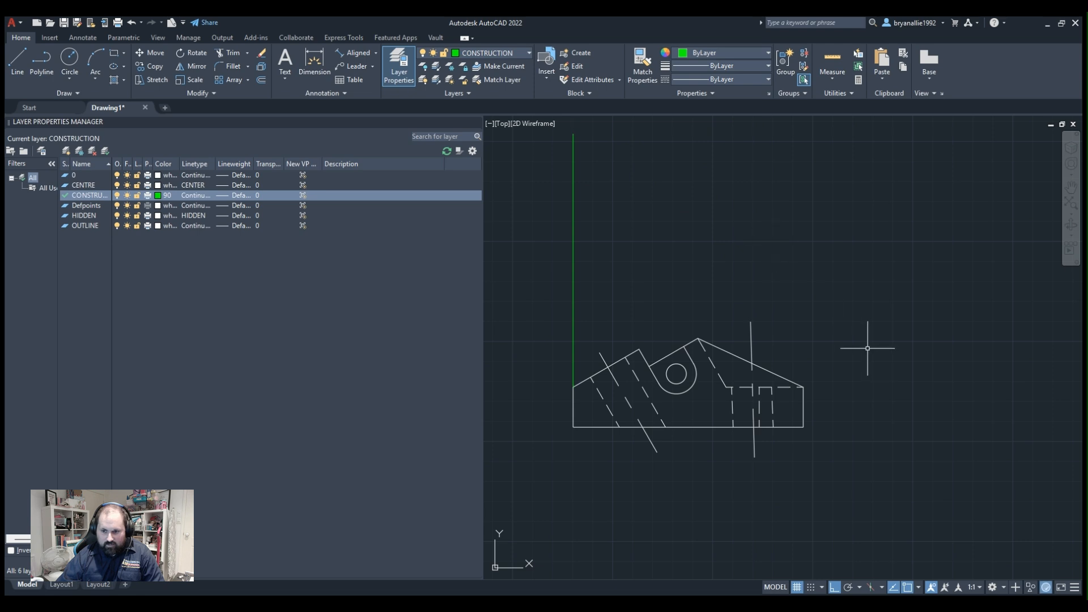
Draw a second vertical construction line upward from the top of the profile's right edge, ending level with the first construction line.
click(804, 387)
middle_drag(789, 231, 793, 370)
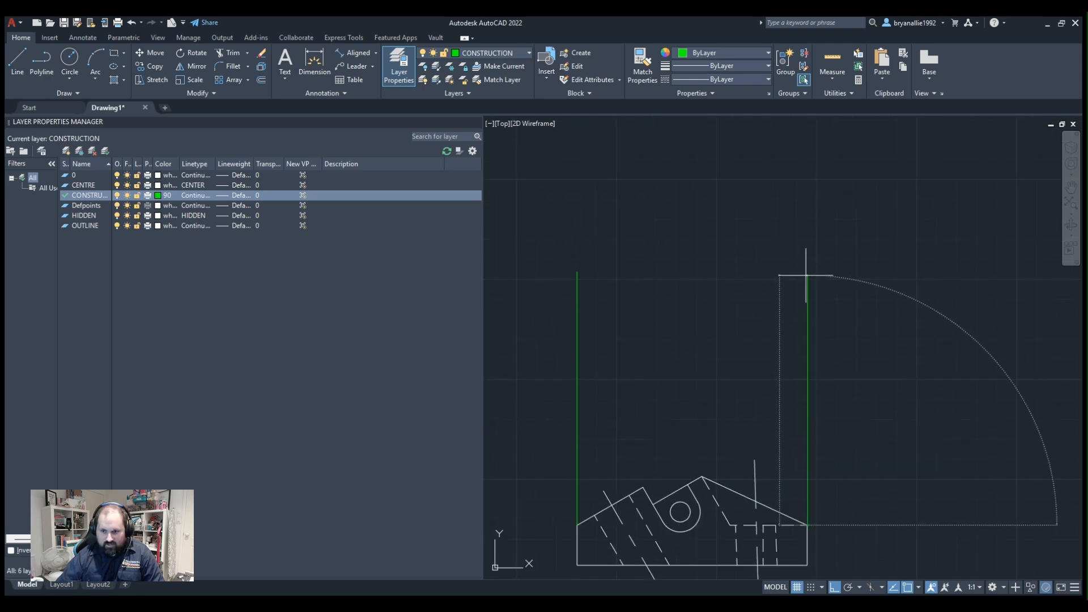
click(807, 276)
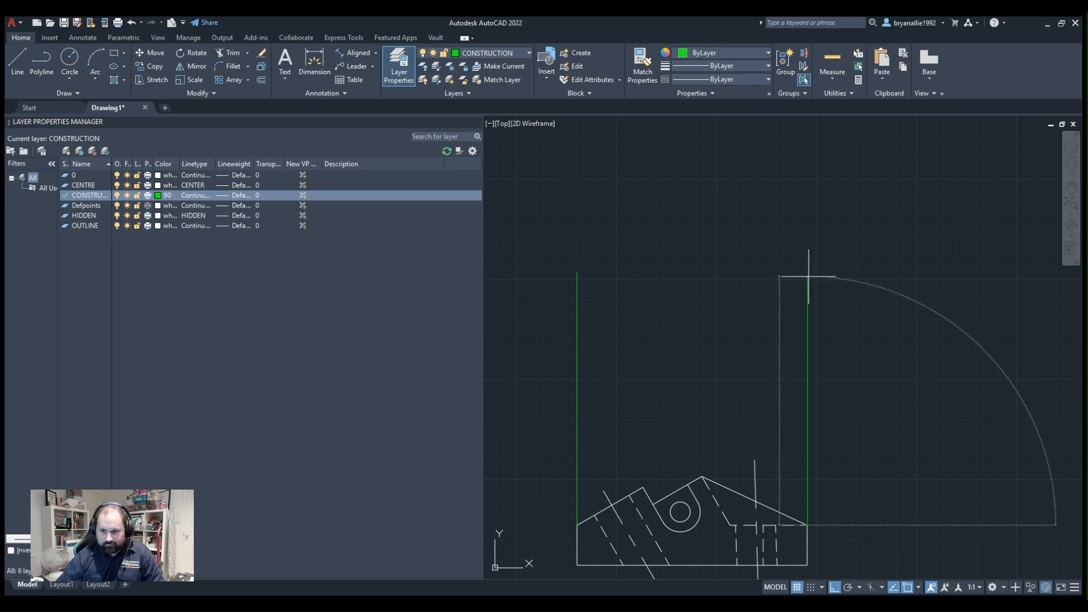
key(Return)
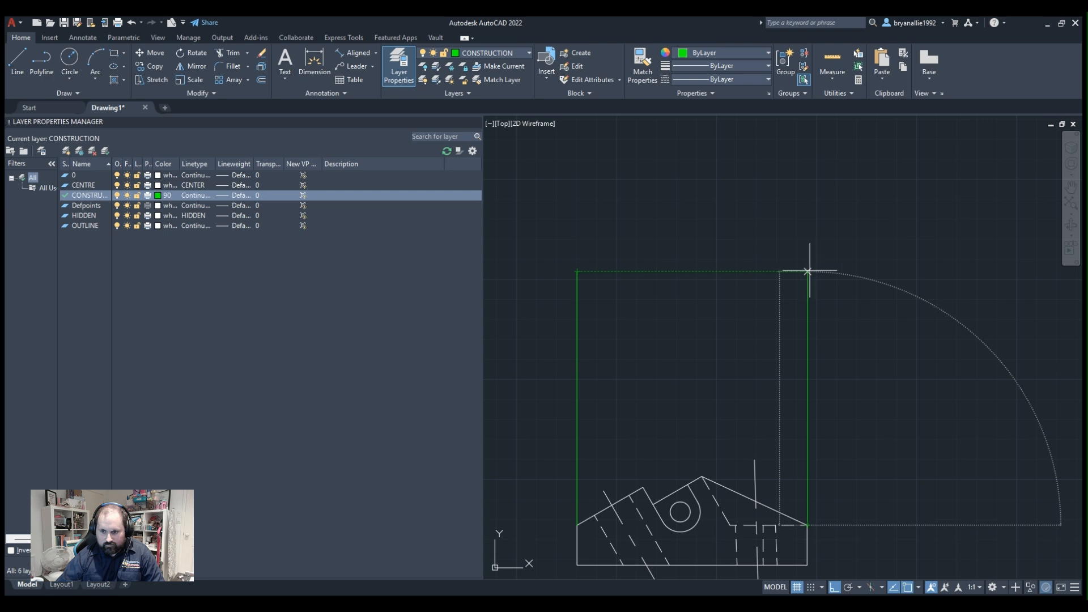
click(809, 271)
key(Return)
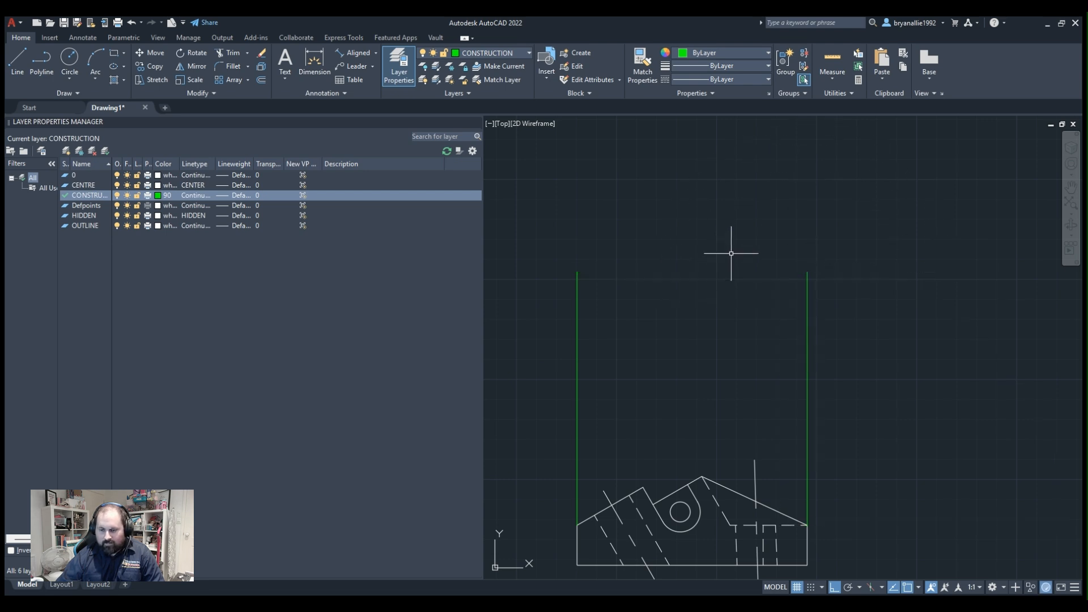
Draw a rectangle on the OUTLINE layer above the profile, its base spanning the upper ends of the two construction lines.
middle_drag(710, 317, 701, 178)
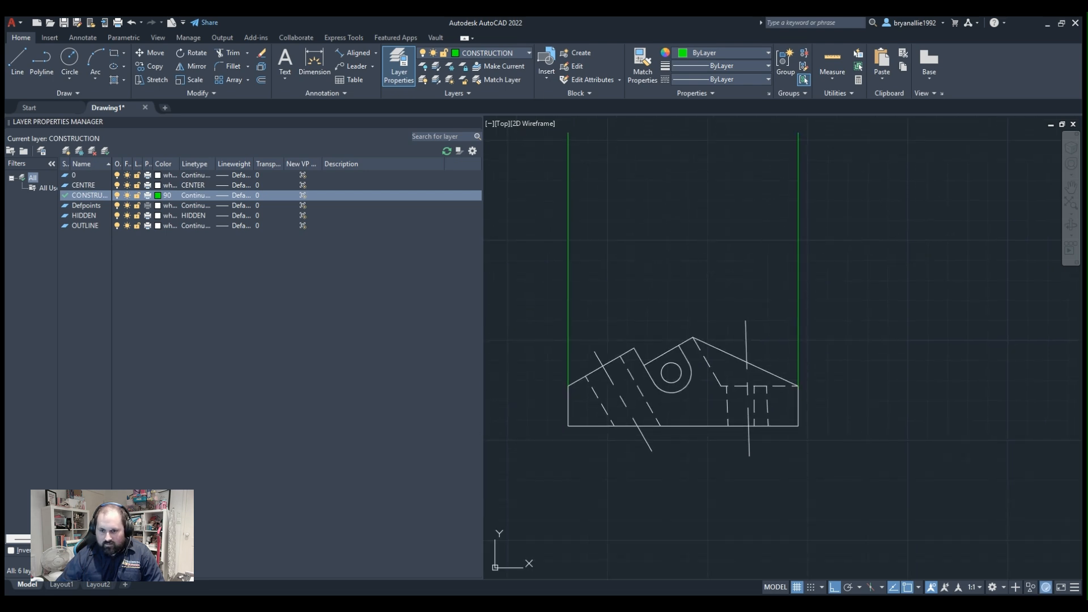
middle_drag(499, 297, 546, 369)
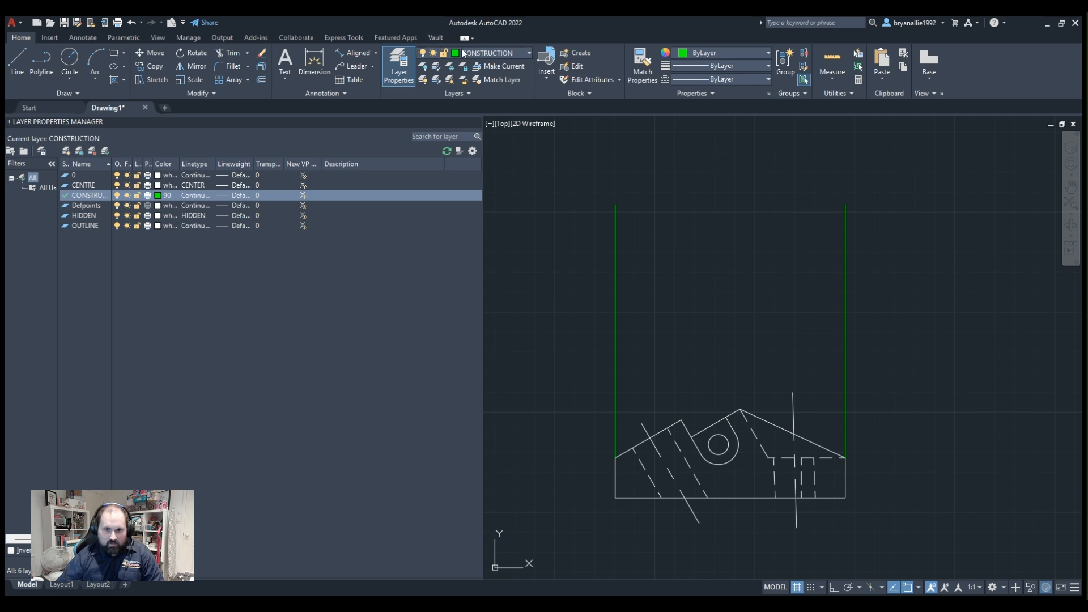
click(460, 128)
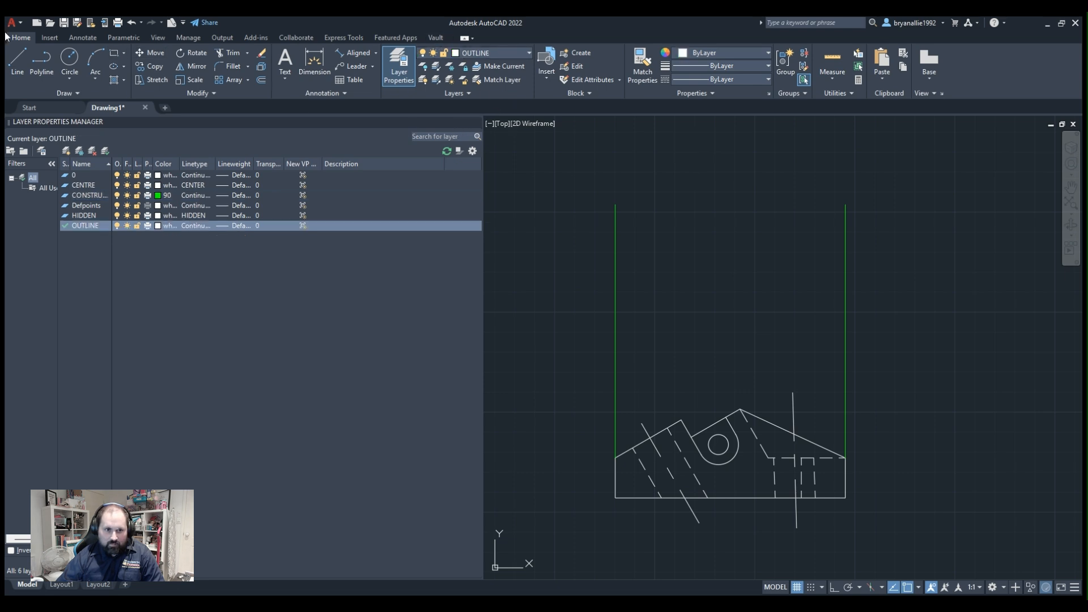
click(116, 52)
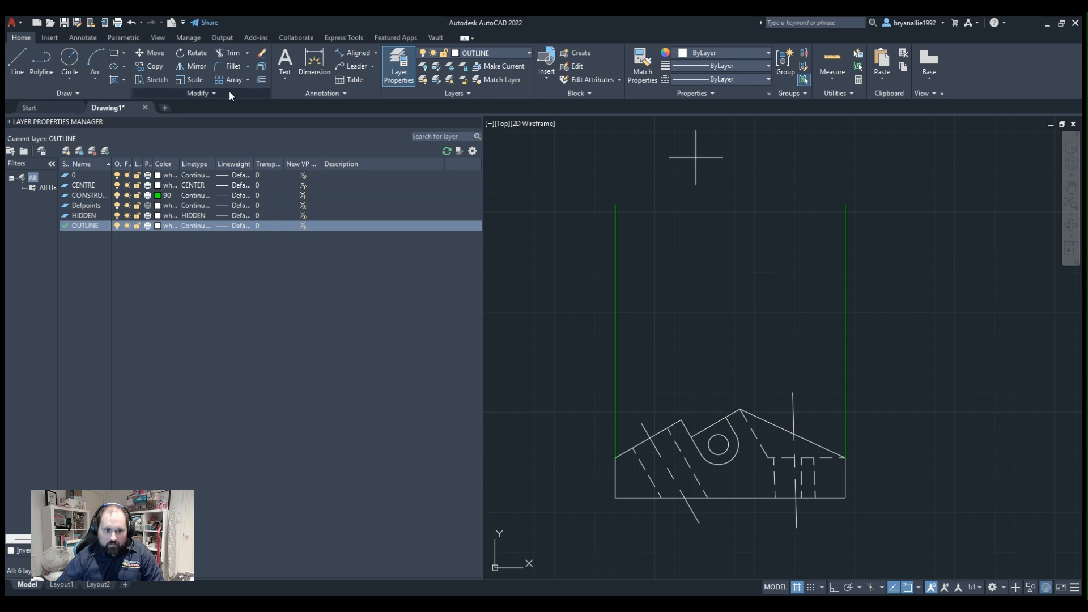
click(846, 205)
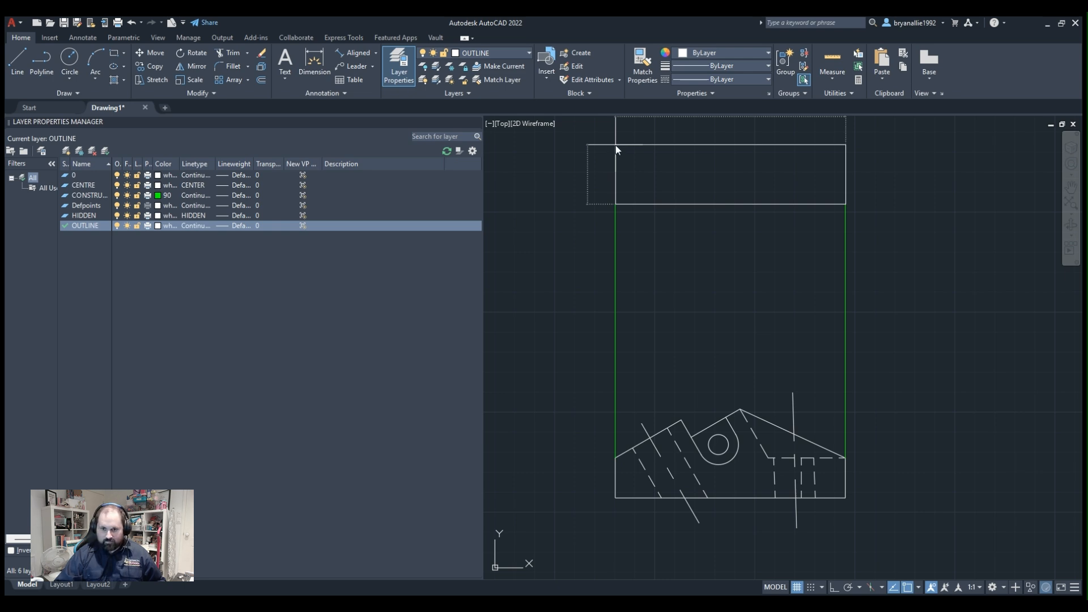
key(Return)
middle_drag(552, 289, 519, 400)
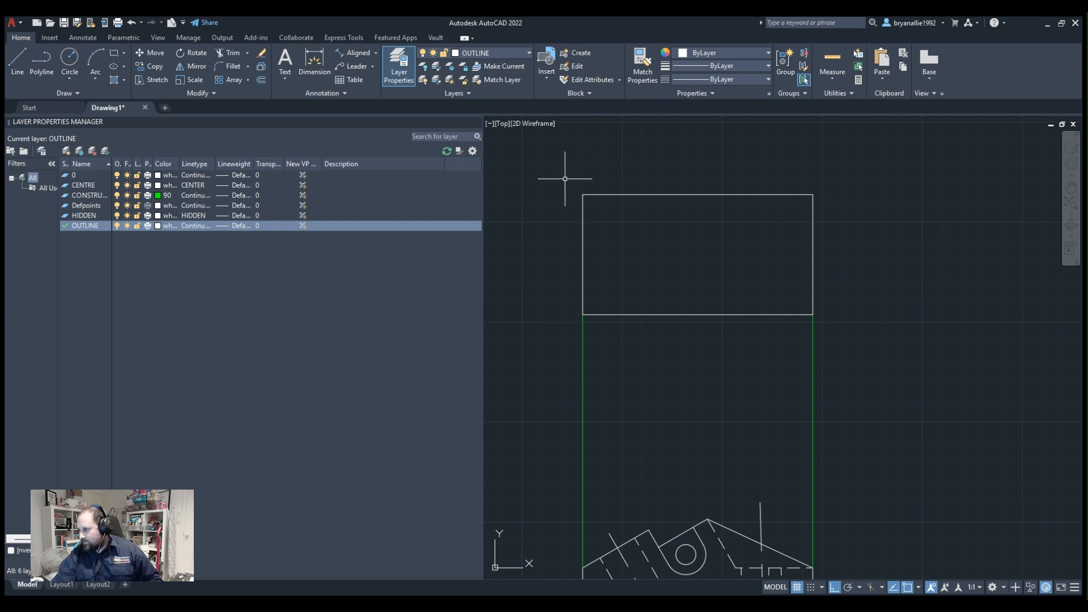
Draw a vertical line on the CONSTRUCTION layer from the profile's peak left of the slot up past the rectangle's upper edge.
scroll(623, 340, down, 1)
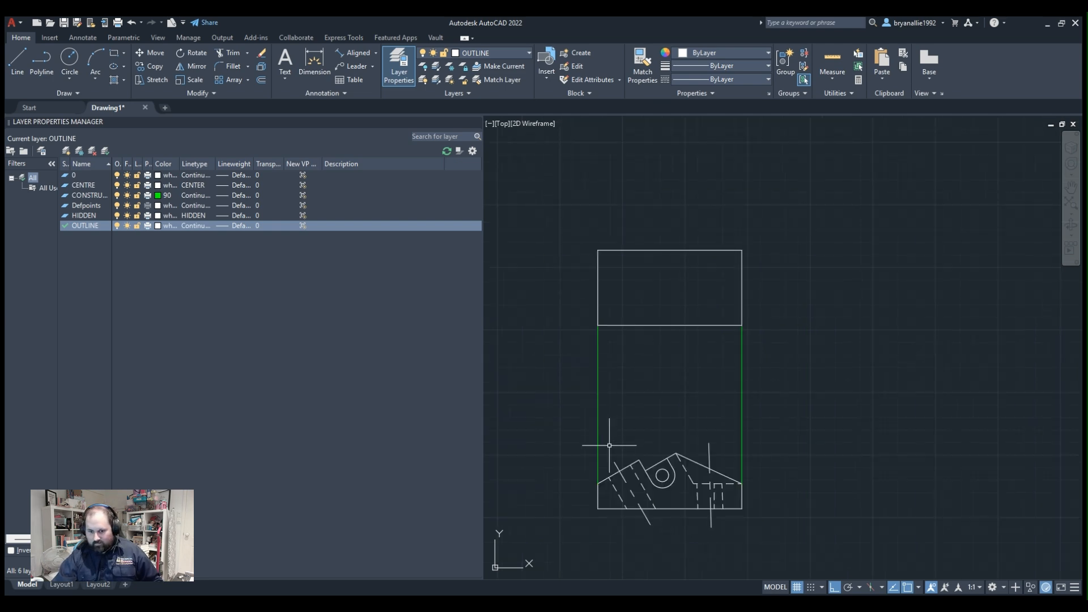
scroll(609, 440, up, 1)
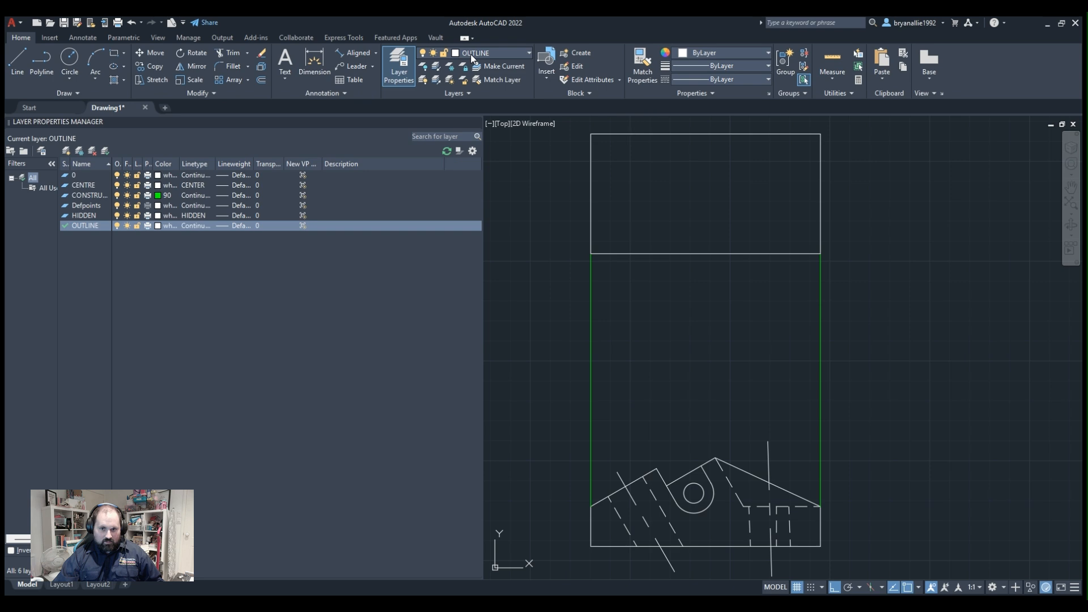
click(469, 97)
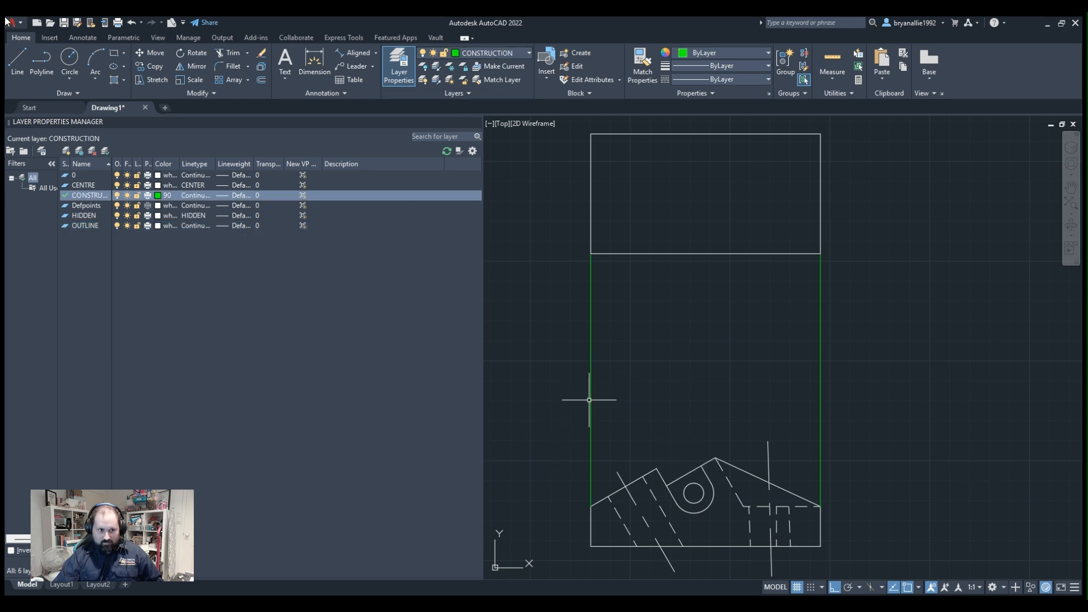
click(64, 66)
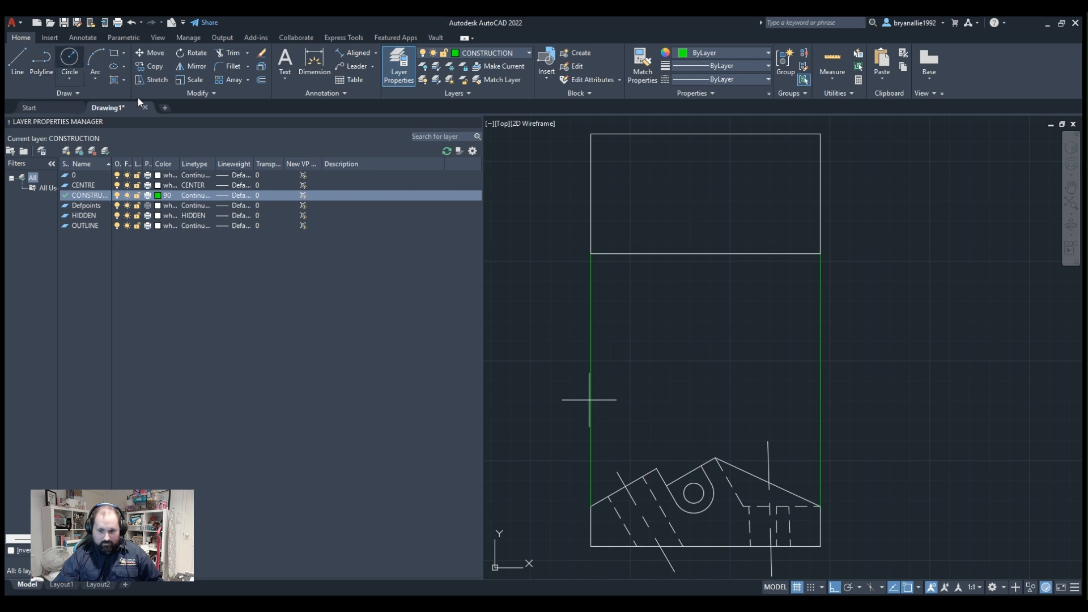
click(656, 469)
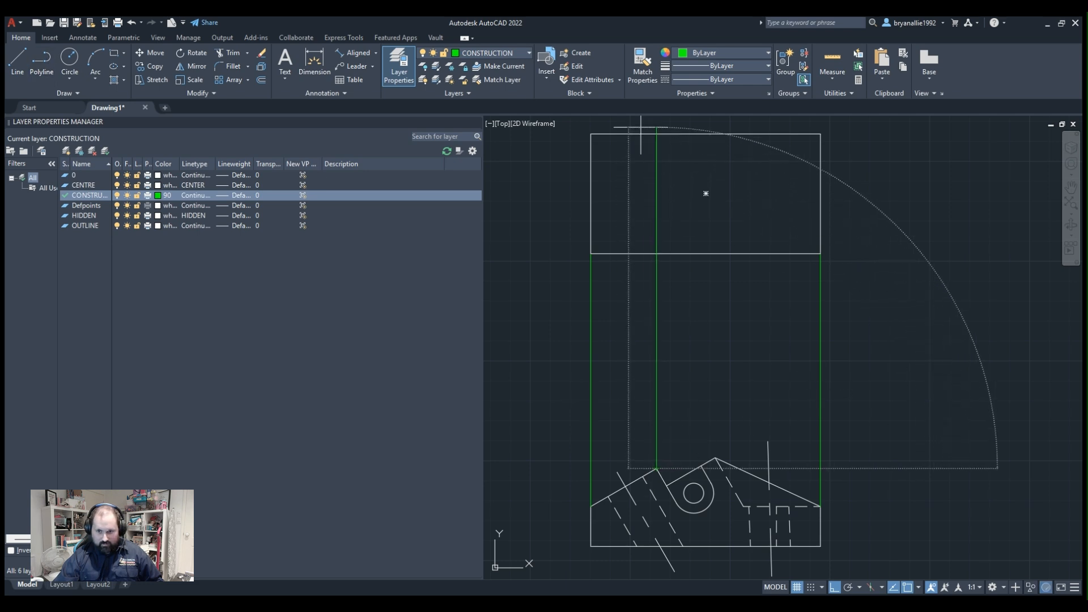
key(Escape)
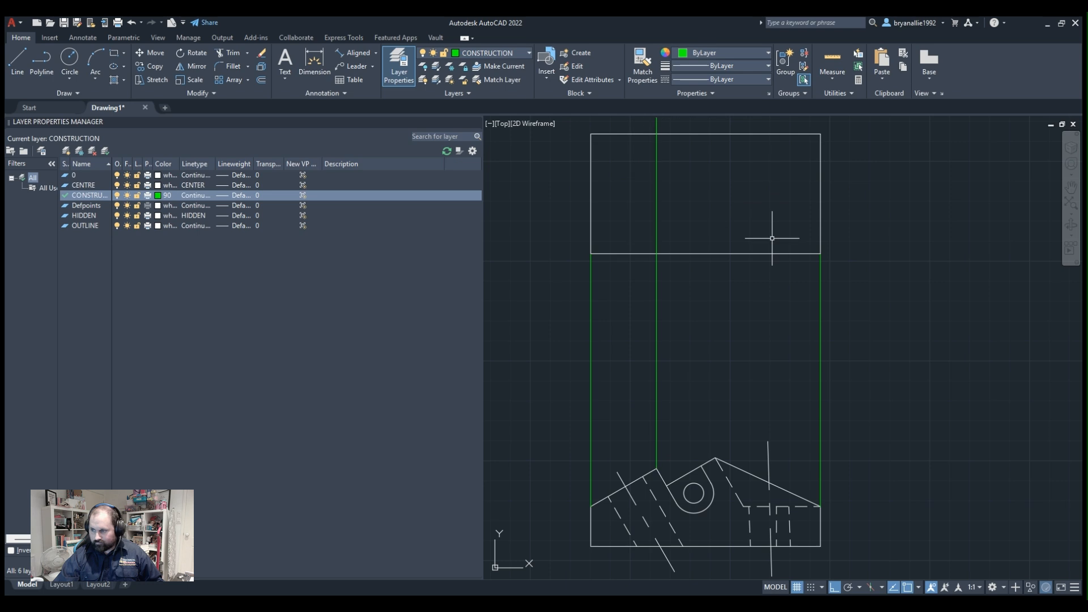
Trim the new vertical construction line to the rectangle's lower and upper edges and move the remaining segment to the OUTLINE layer.
mouse_move(756, 240)
middle_down()
mouse_move(751, 376)
mouse_move(707, 299)
mouse_move(702, 239)
middle_up()
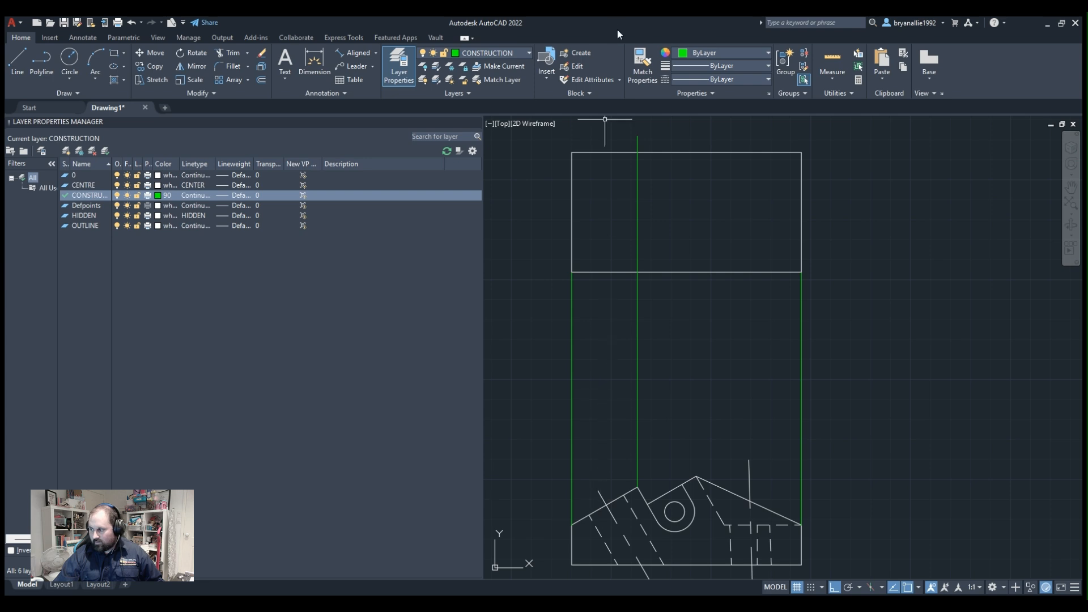
middle_drag(697, 433, 686, 318)
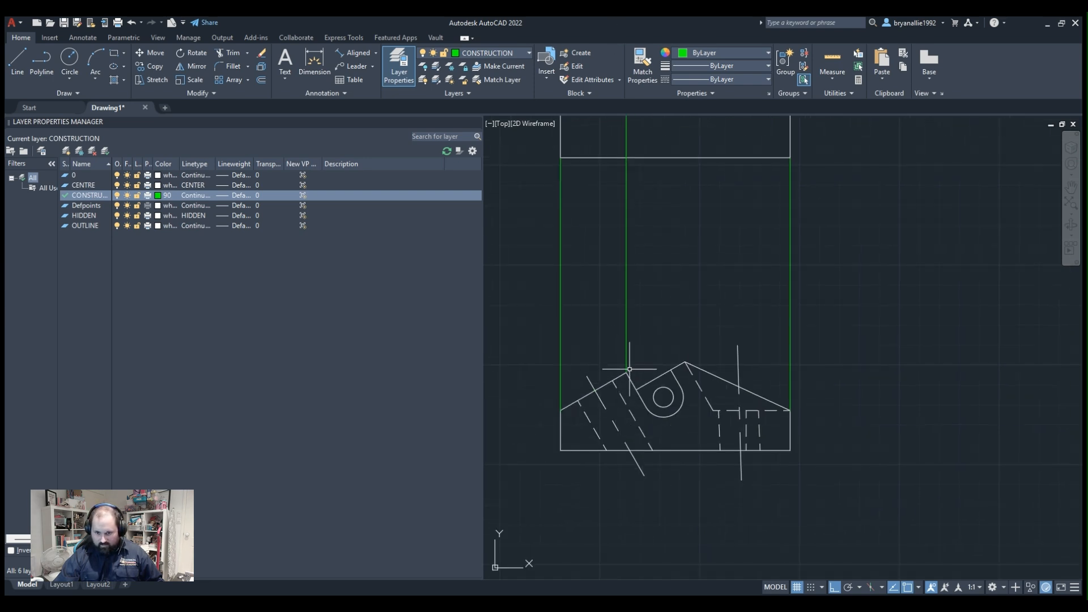
middle_drag(628, 171, 643, 318)
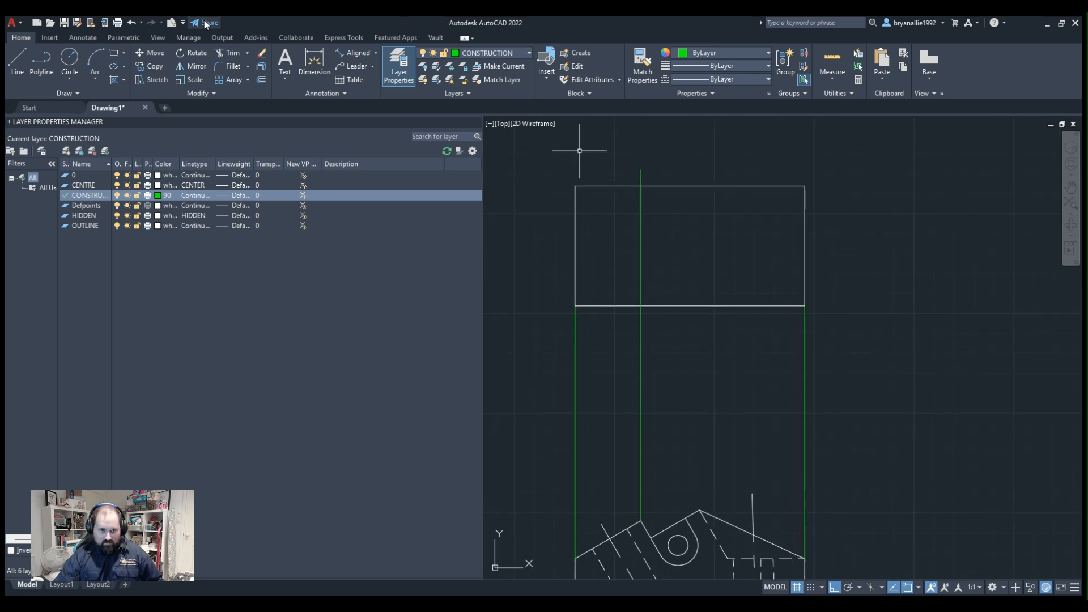
click(230, 55)
click(641, 365)
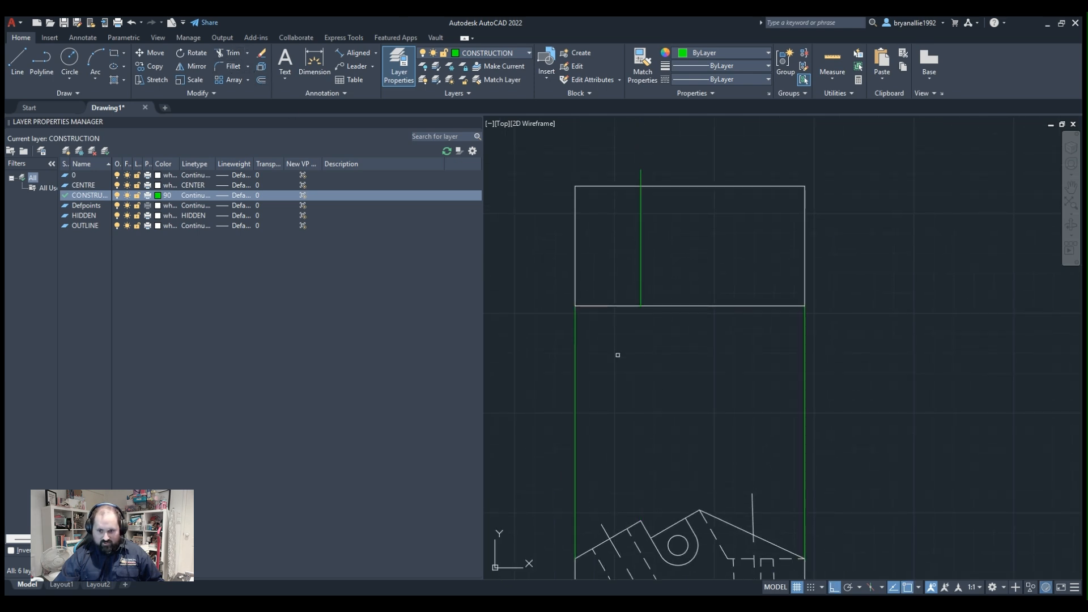
click(623, 349)
click(639, 188)
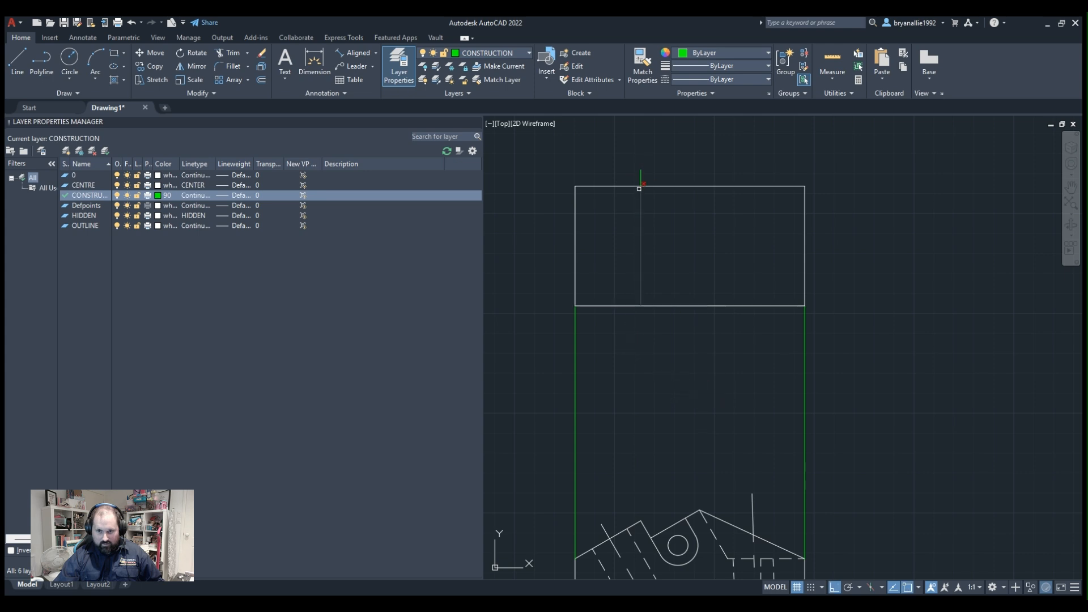
click(641, 241)
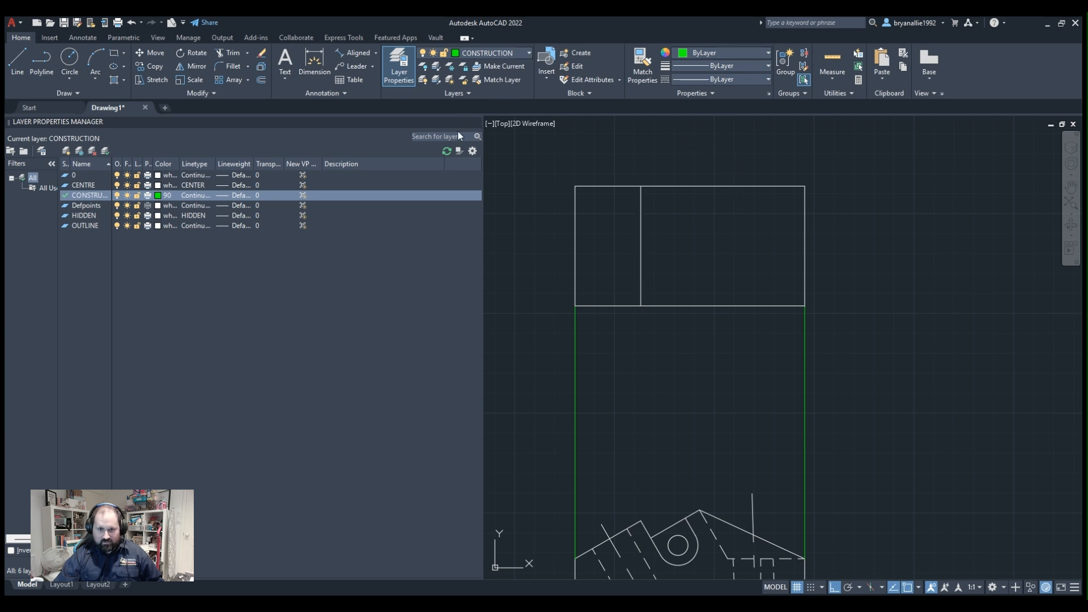
key(ctrl+s)
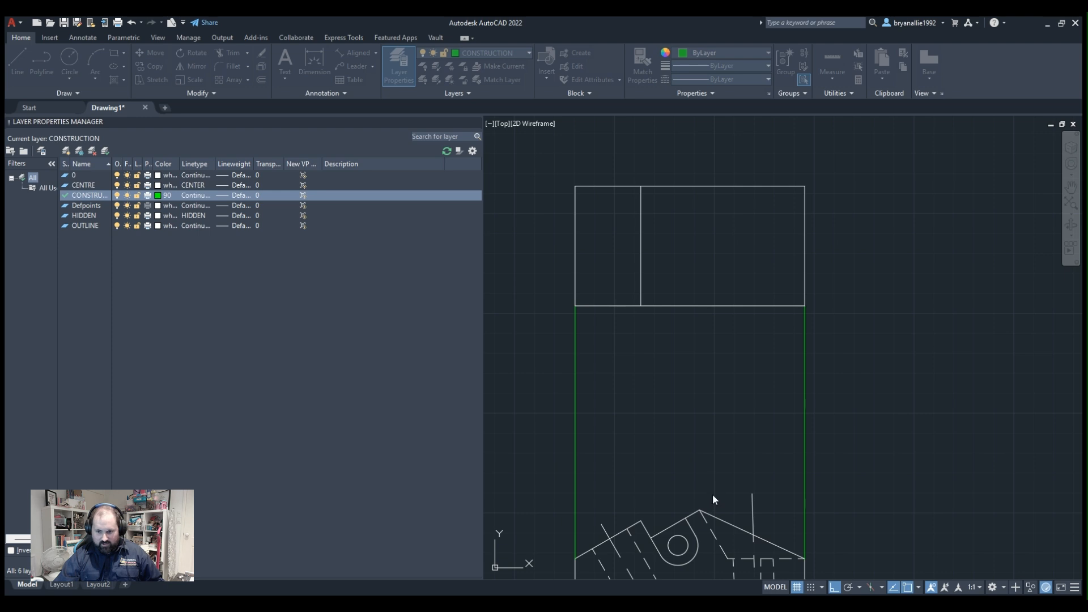
mouse_move(605, 323)
middle_down()
mouse_move(631, 268)
mouse_move(626, 206)
middle_up()
key(Escape)
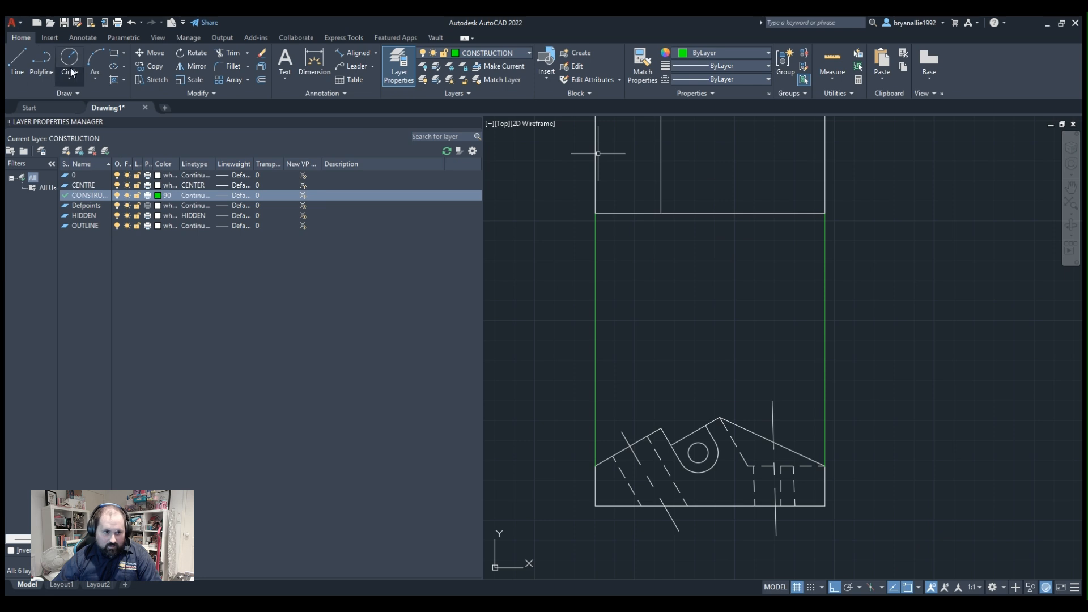
click(630, 446)
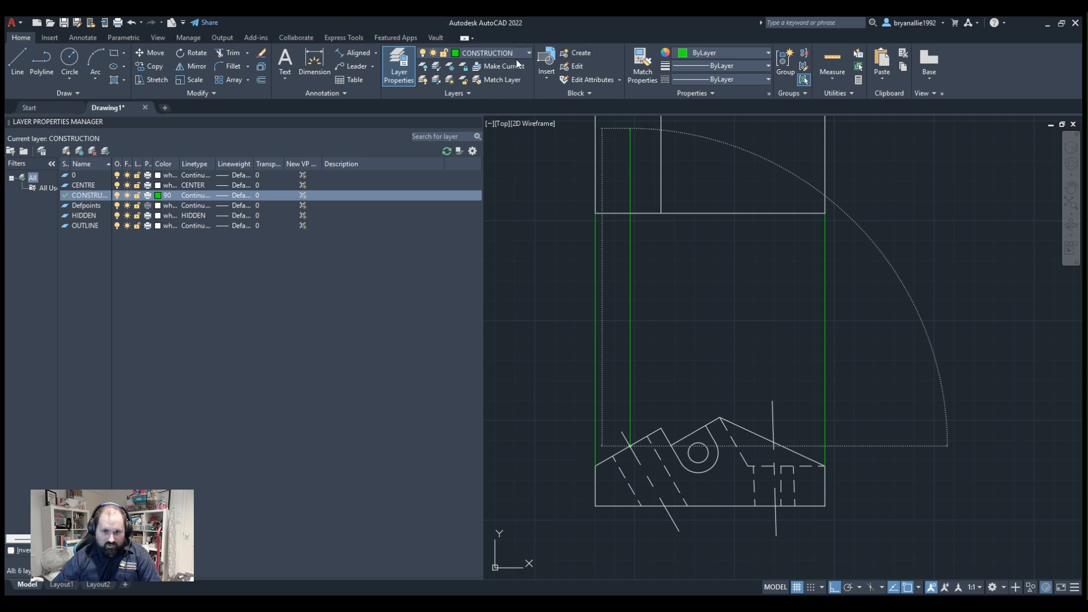
Draw a vertical line on the OUTLINE layer from the angled hole's centre on the left slope up past the rectangle's upper edge.
click(481, 131)
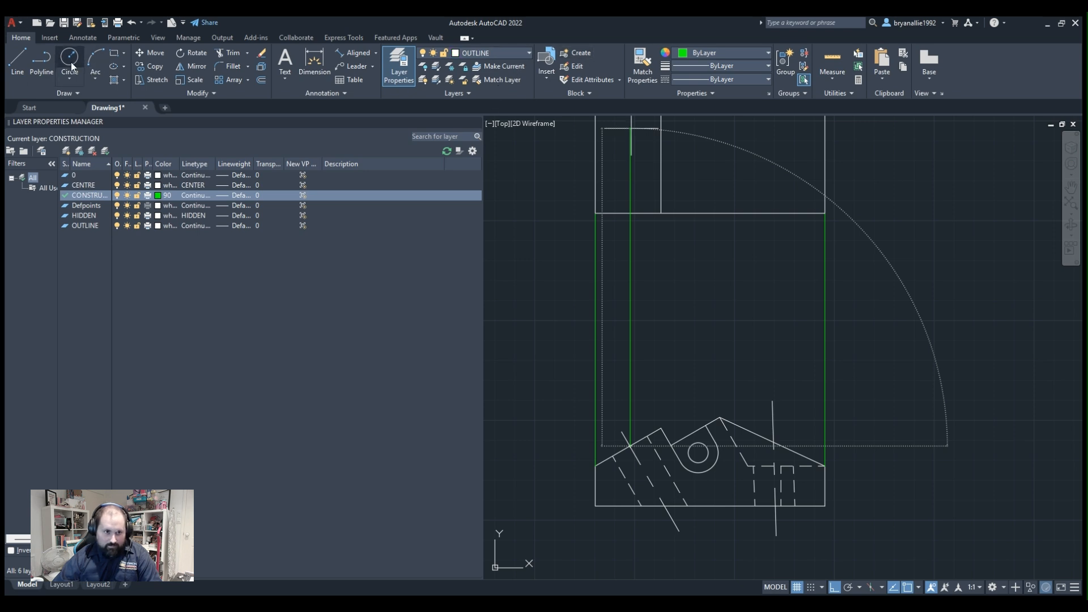
click(39, 57)
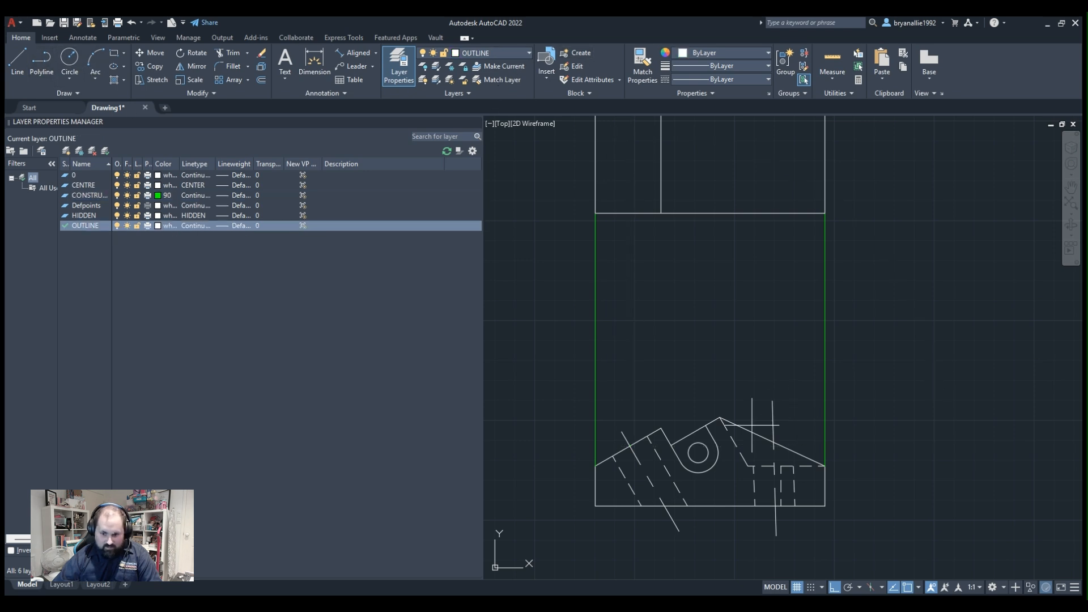
click(630, 446)
middle_drag(642, 177, 612, 417)
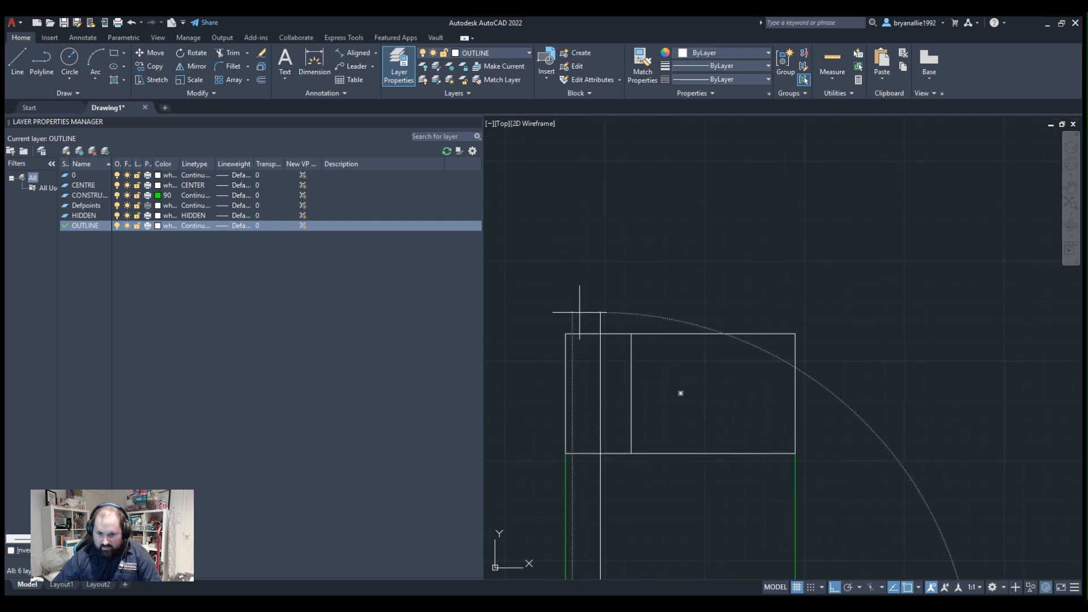
click(581, 306)
key(Escape)
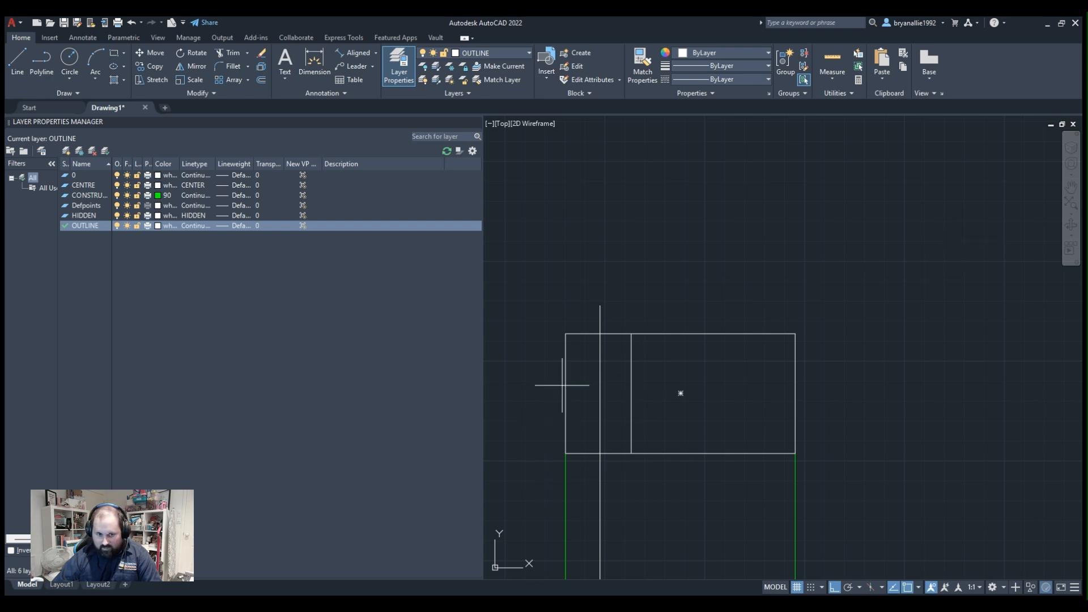
Draw a circle centred on the rectangle's lower-left corner, with a radius of half the rectangle's height.
click(73, 56)
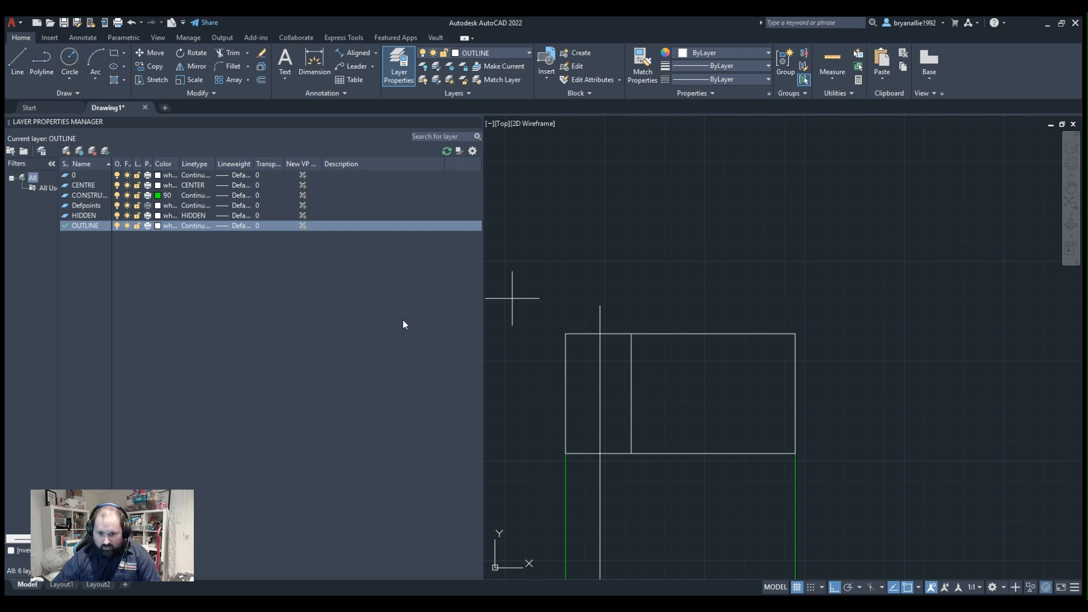
click(566, 454)
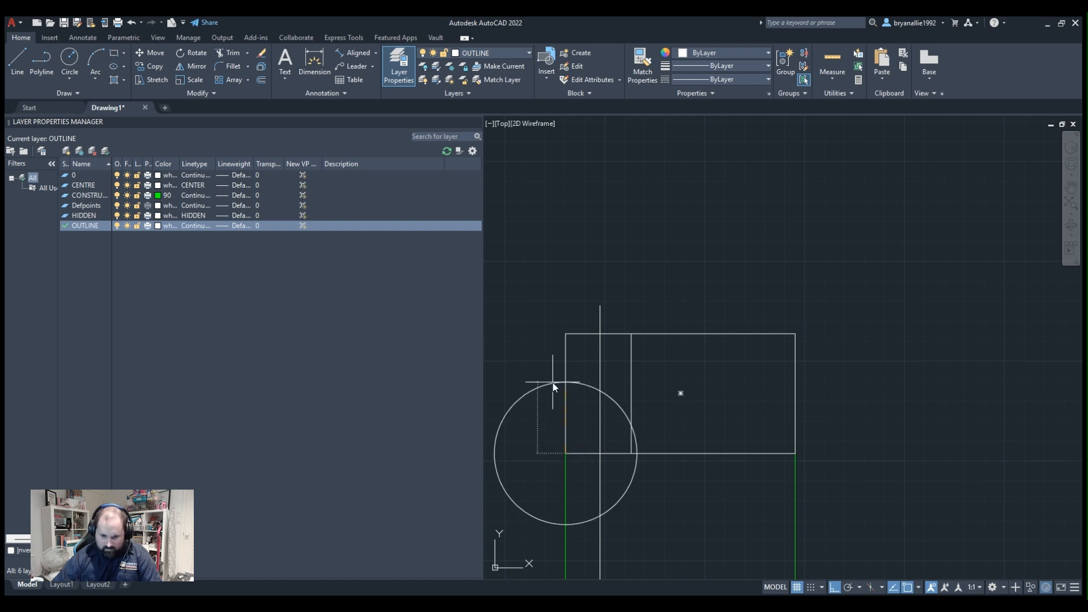
click(555, 394)
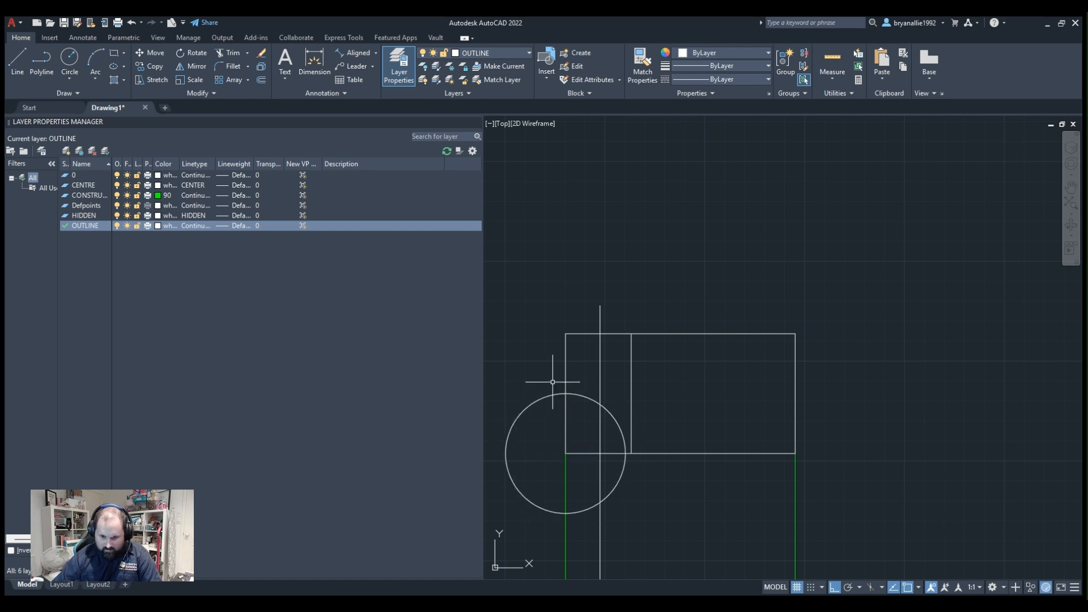
Draw a horizontal line from the circle's upper intersection with the rectangle's left edge to the vertical line projected from the angled hole.
click(48, 66)
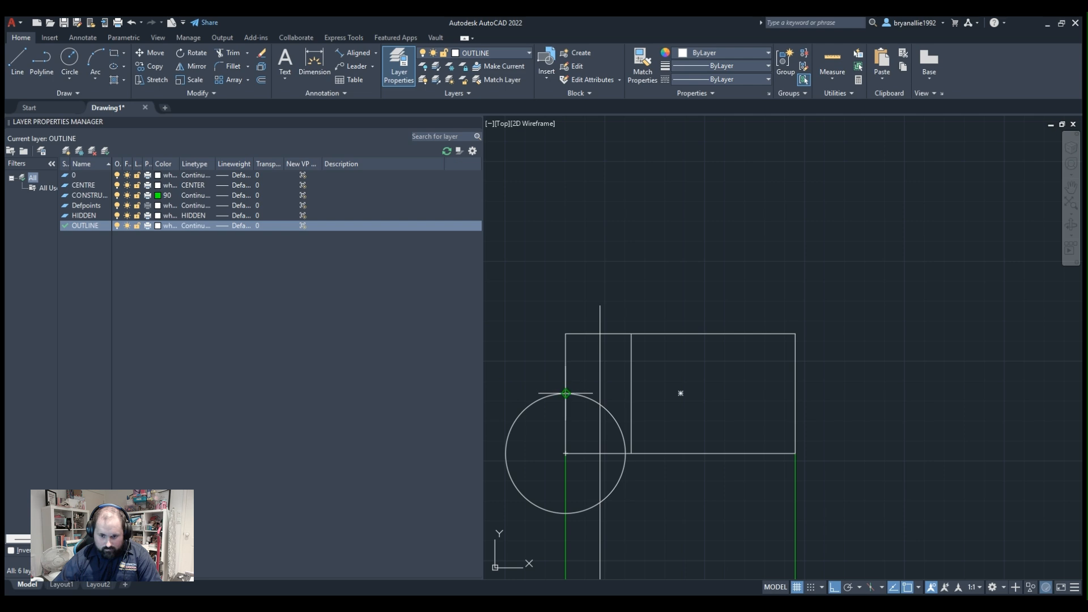
click(566, 393)
click(600, 393)
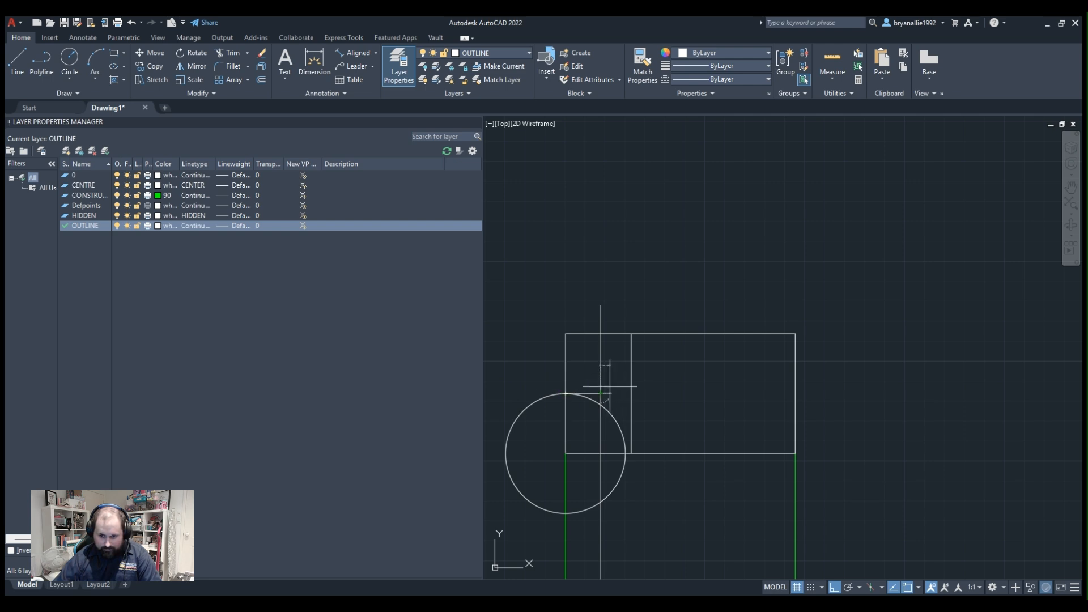
Delete the helper circle at the rectangle's lower-left corner.
scroll(660, 363, up, 2)
scroll(669, 397, down, 2)
middle_drag(669, 397, 870, 319)
scroll(839, 318, up, 2)
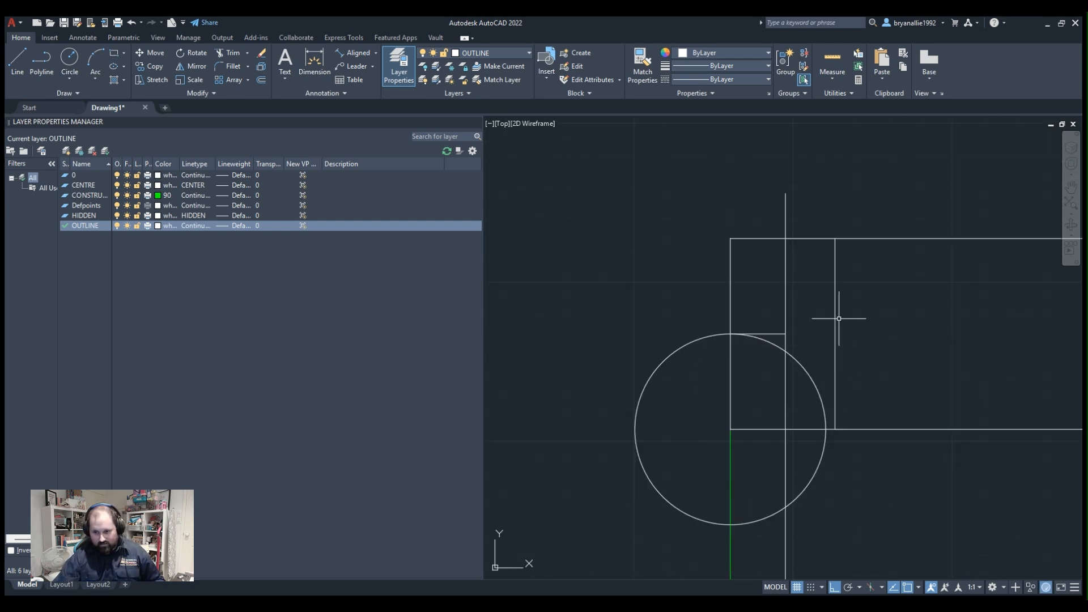
click(829, 362)
click(793, 390)
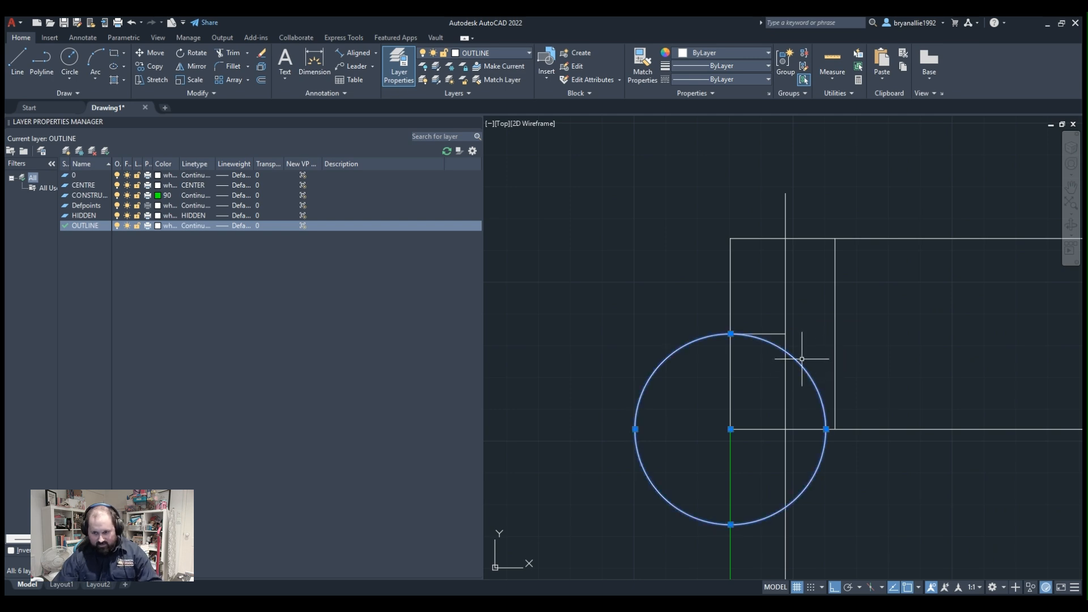
key(Delete)
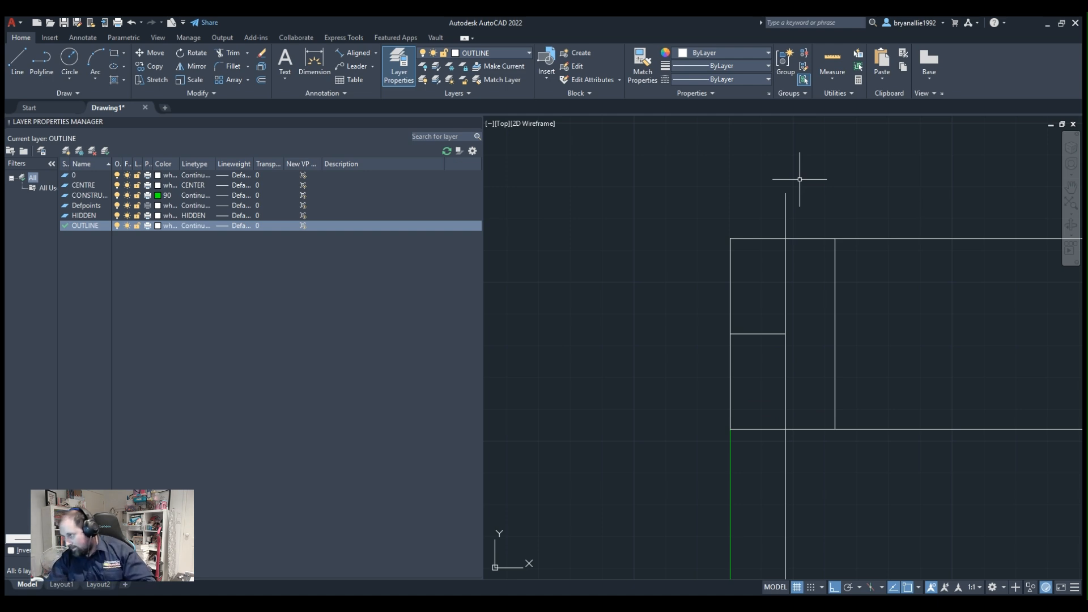
Draw a vertical line from the angled hole's right edge on the left slope up past the rectangle's upper edge.
middle_drag(656, 304, 487, 228)
scroll(822, 318, down, 2)
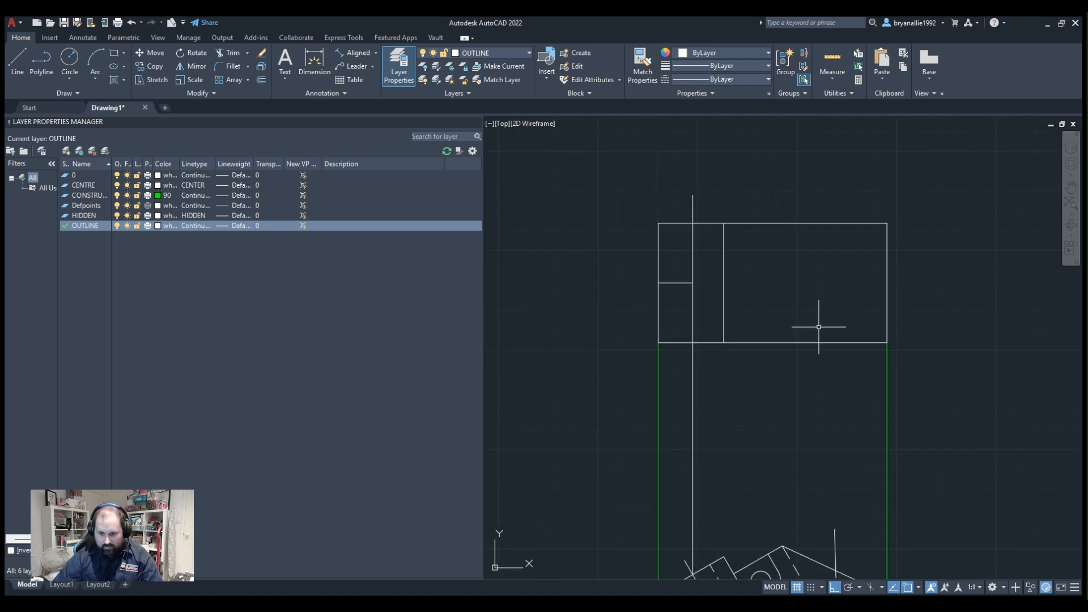
middle_drag(696, 439, 646, 243)
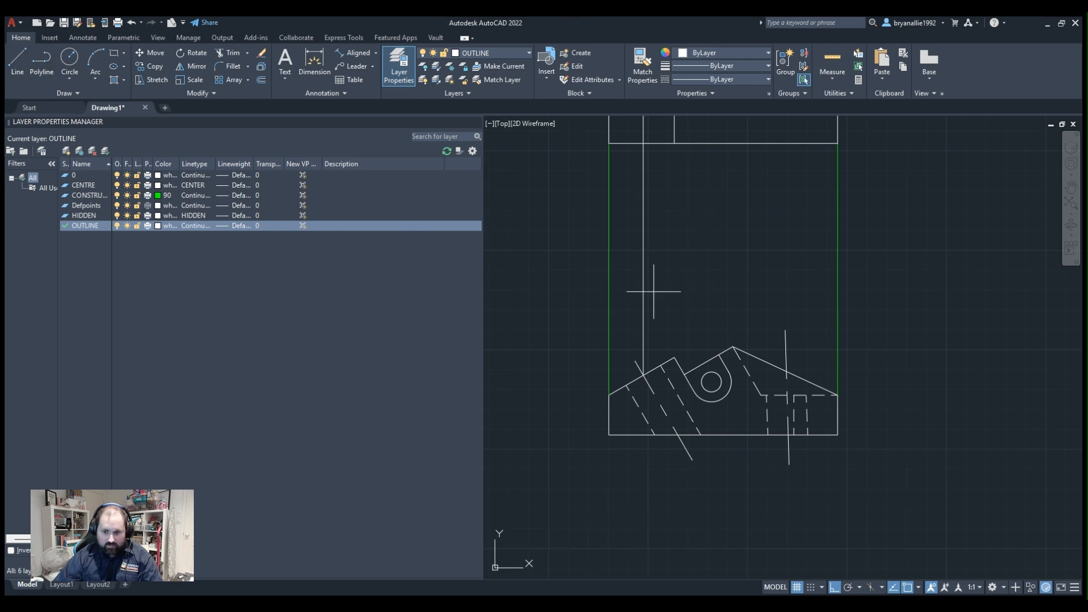
click(661, 365)
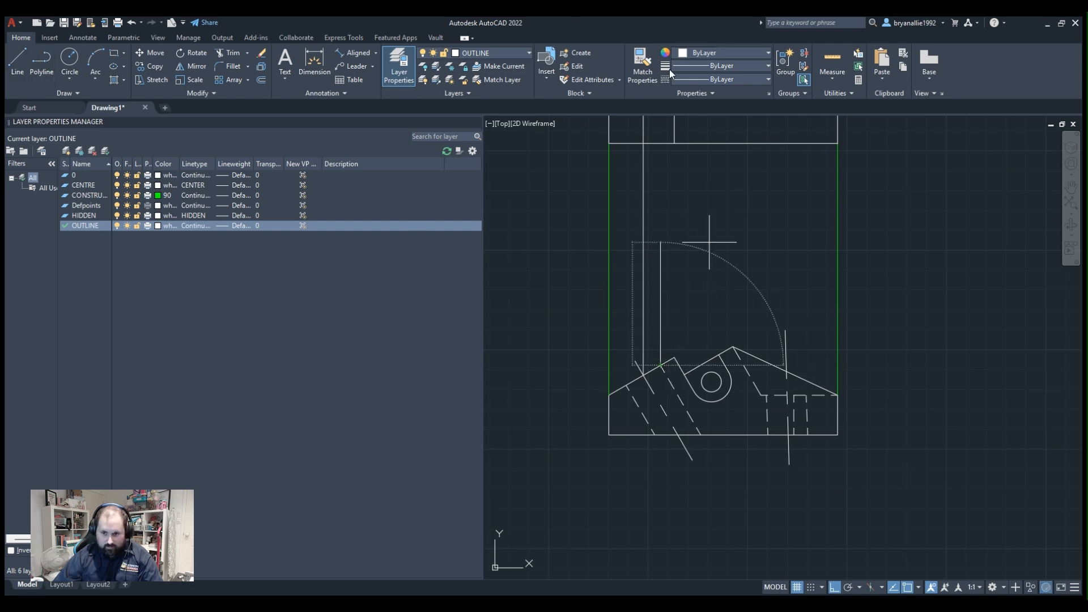
middle_drag(667, 235, 655, 443)
click(648, 178)
middle_drag(672, 313, 678, 226)
key(Escape)
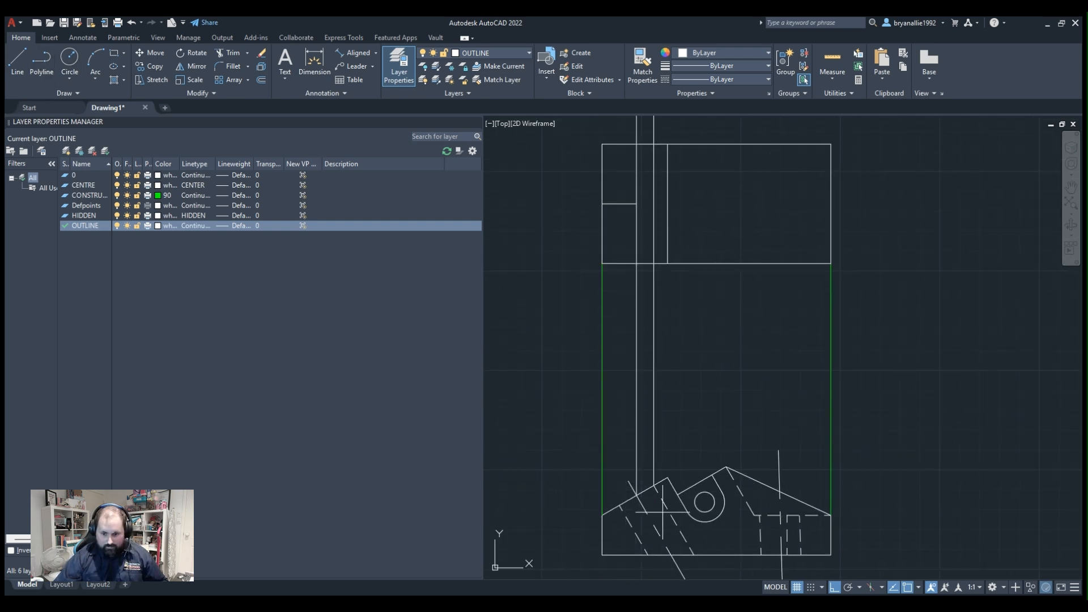
Draw a vertical line from the angled hole's left edge on the left slope up past the rectangle's upper edge.
click(619, 505)
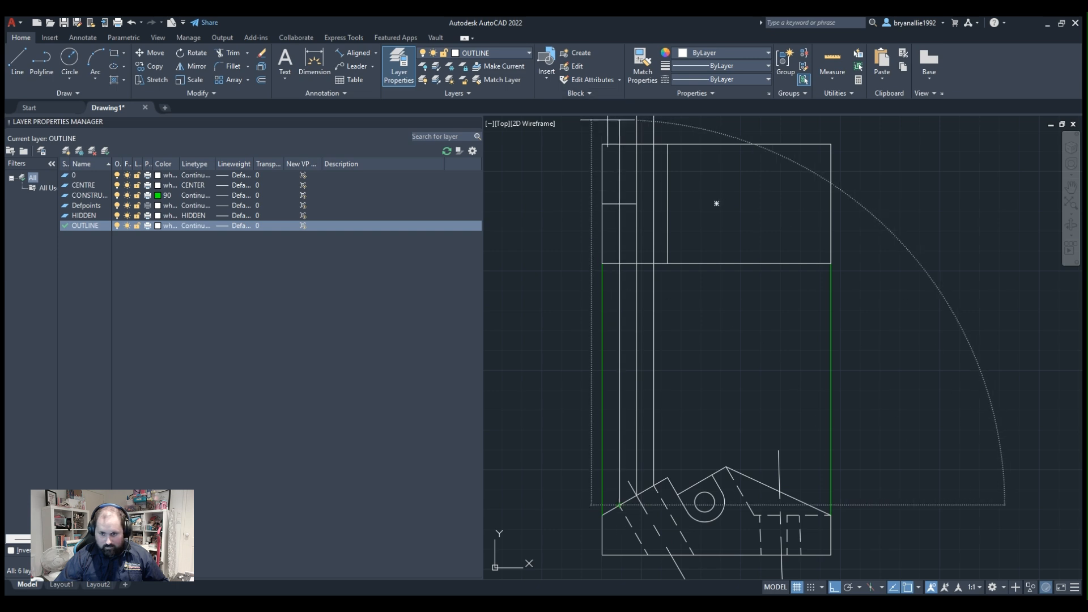
middle_drag(717, 204, 730, 373)
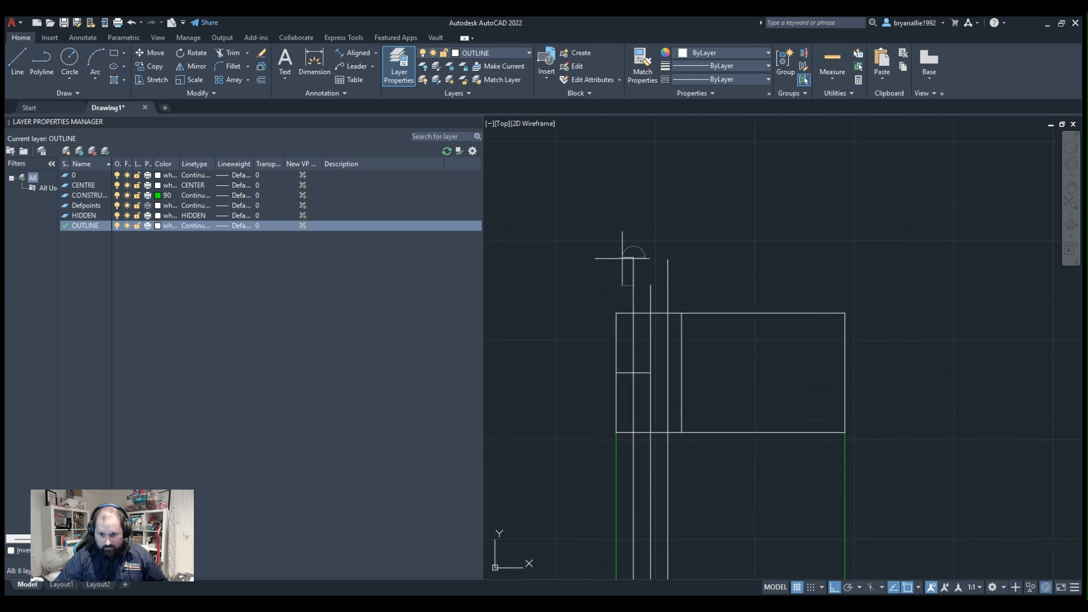
scroll(678, 406, up, 6)
scroll(677, 411, down, 5)
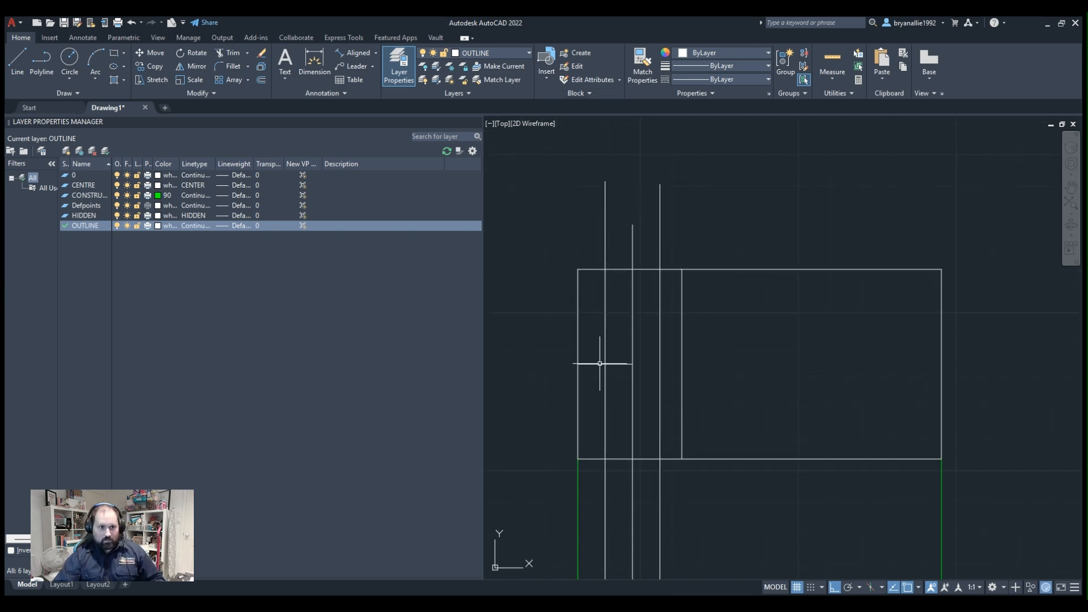
Draw a circle centred where the short horizontal line meets the hole's projected centre line, with its radius reaching the projected left edge line.
click(68, 58)
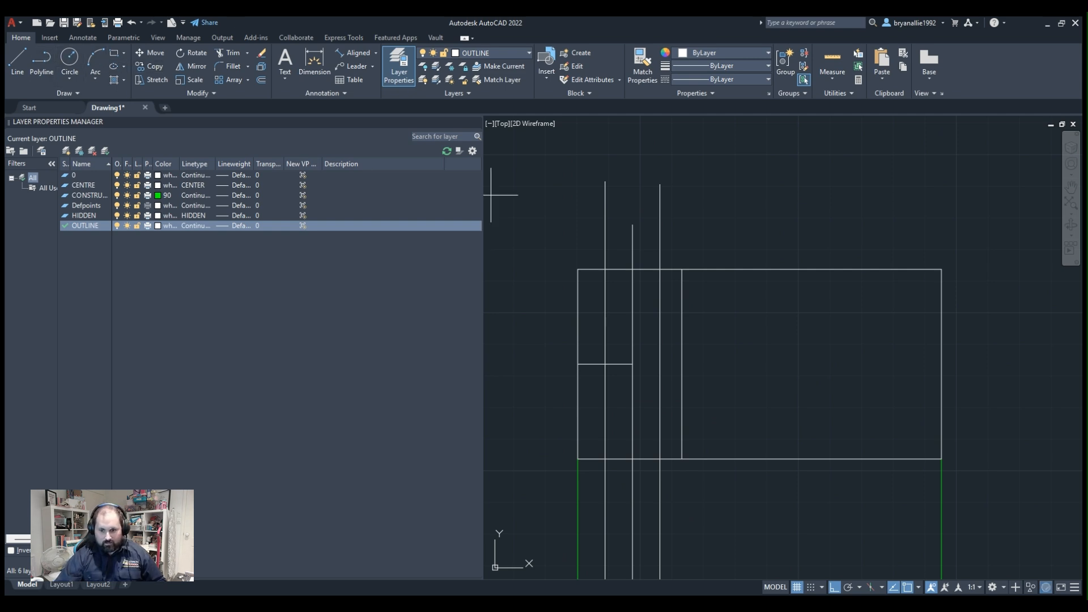
click(632, 363)
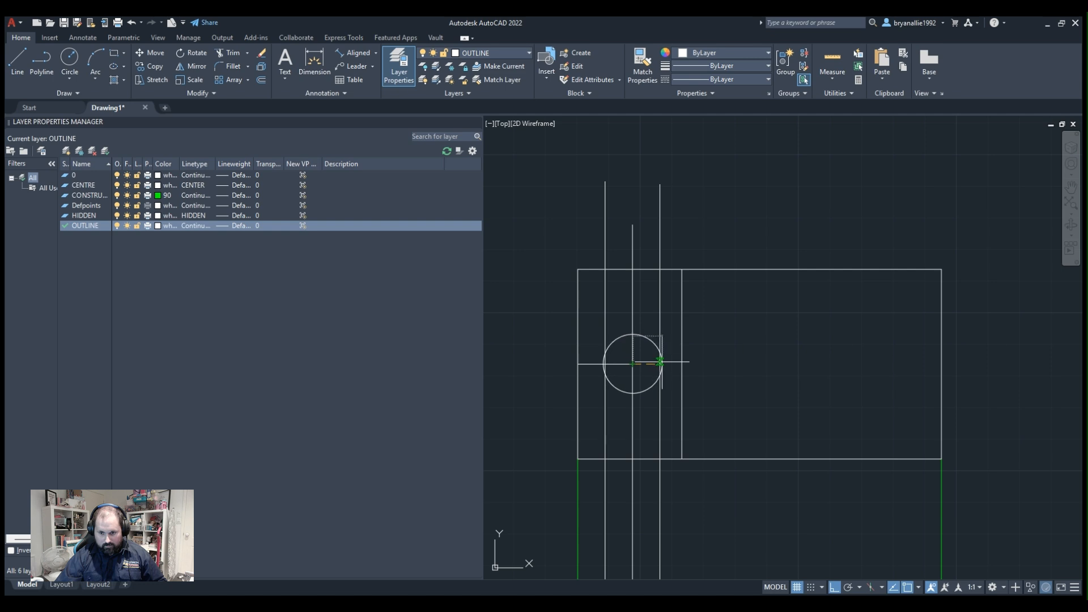
click(606, 364)
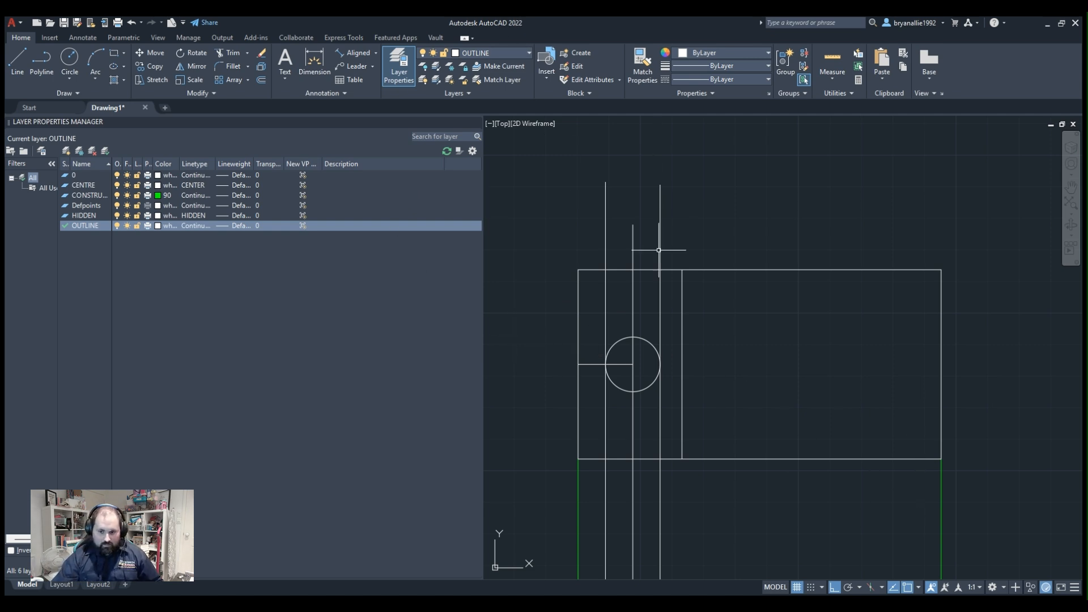
Check the new circle's diameter with a dimension preview, without placing the dimension.
mouse_move(656, 243)
middle_down()
mouse_move(654, 133)
mouse_move(636, 175)
middle_up()
scroll(620, 173, up, 2)
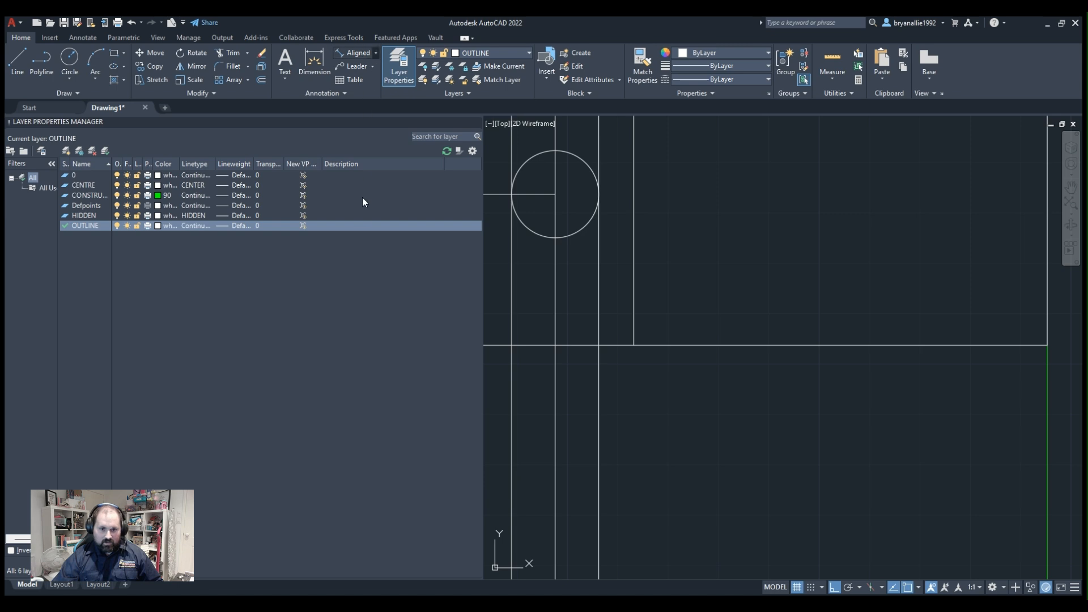
click(553, 238)
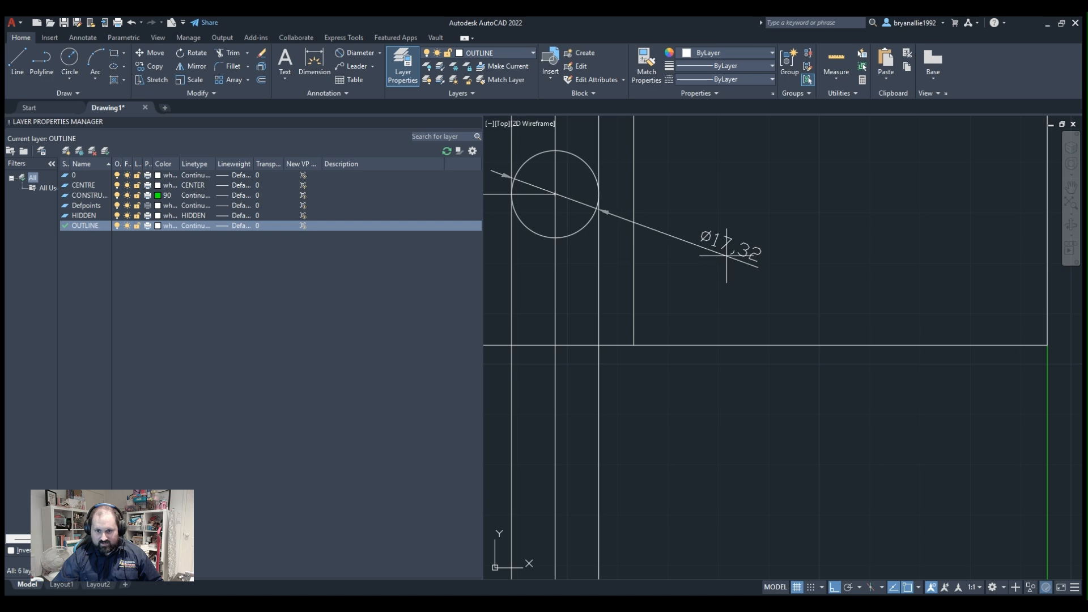
middle_drag(597, 230, 729, 293)
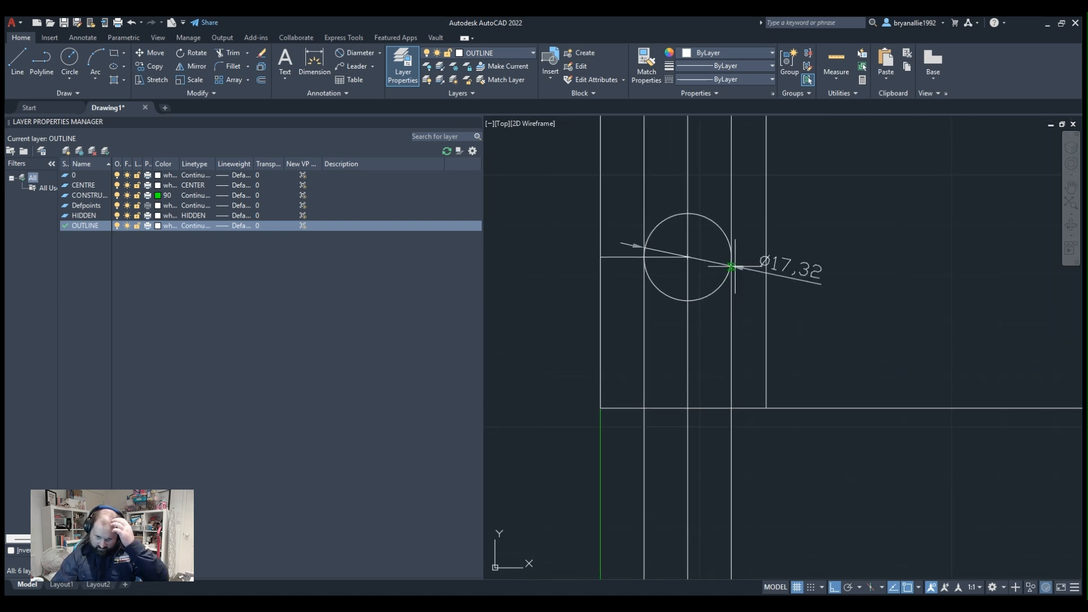
scroll(729, 286, down, 2)
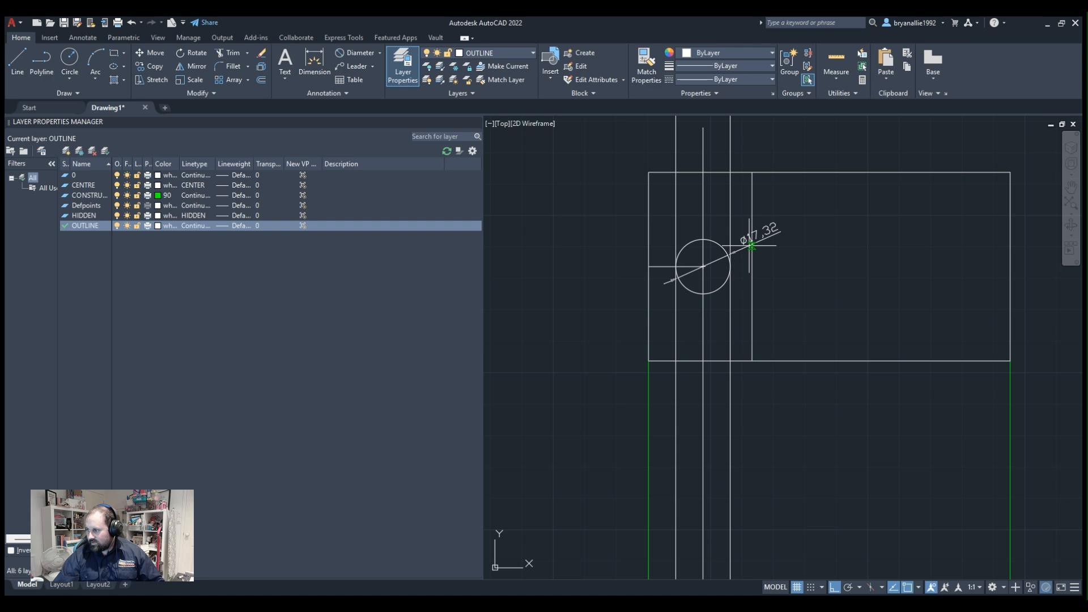
scroll(752, 246, up, 2)
key(Escape)
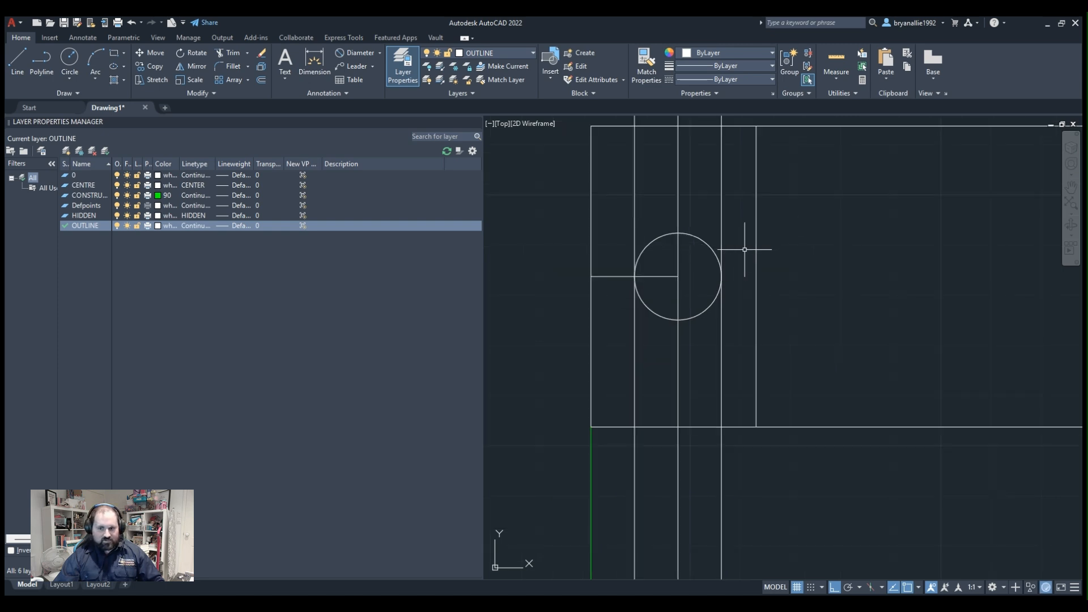
Delete the circle centred on the hole's projected centre line.
click(657, 238)
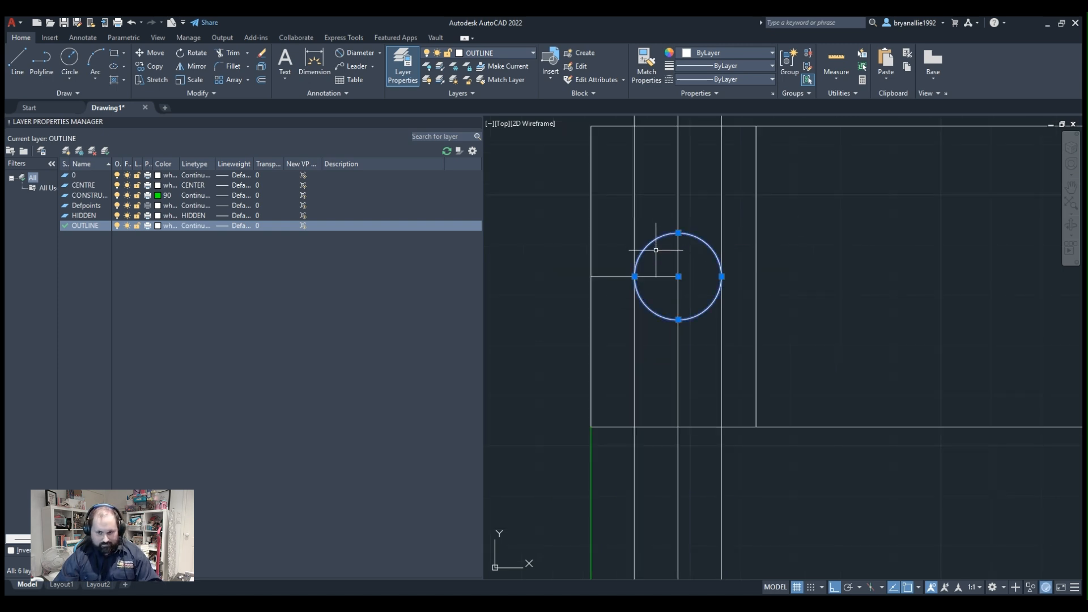
key(Delete)
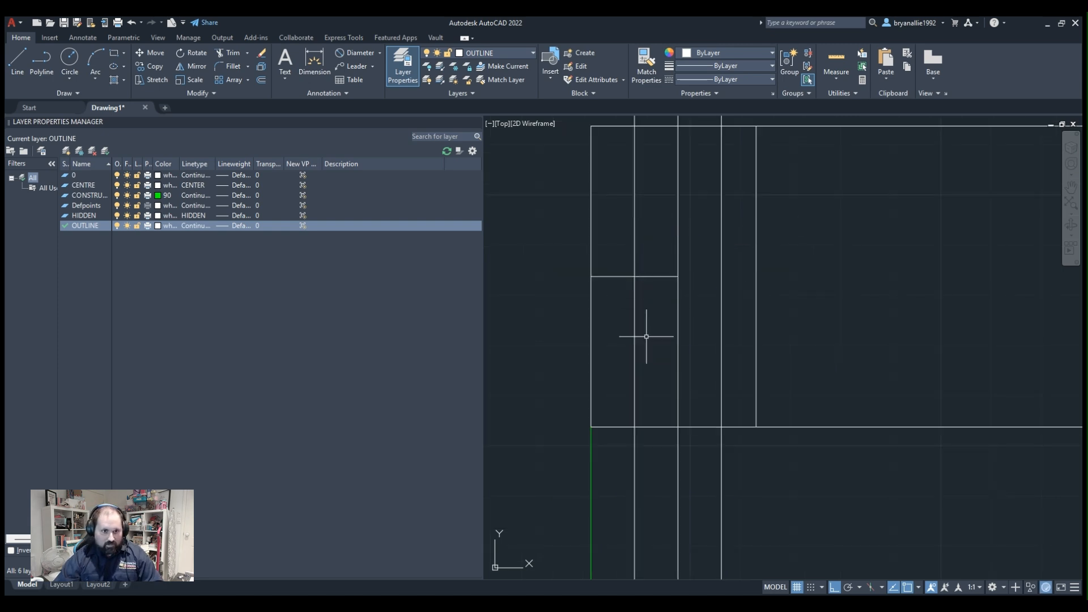
Draw a vertically elongated ellipse centred at the hole's projected centre, with its horizontal half-axis reaching the projected left edge line.
click(115, 68)
click(678, 277)
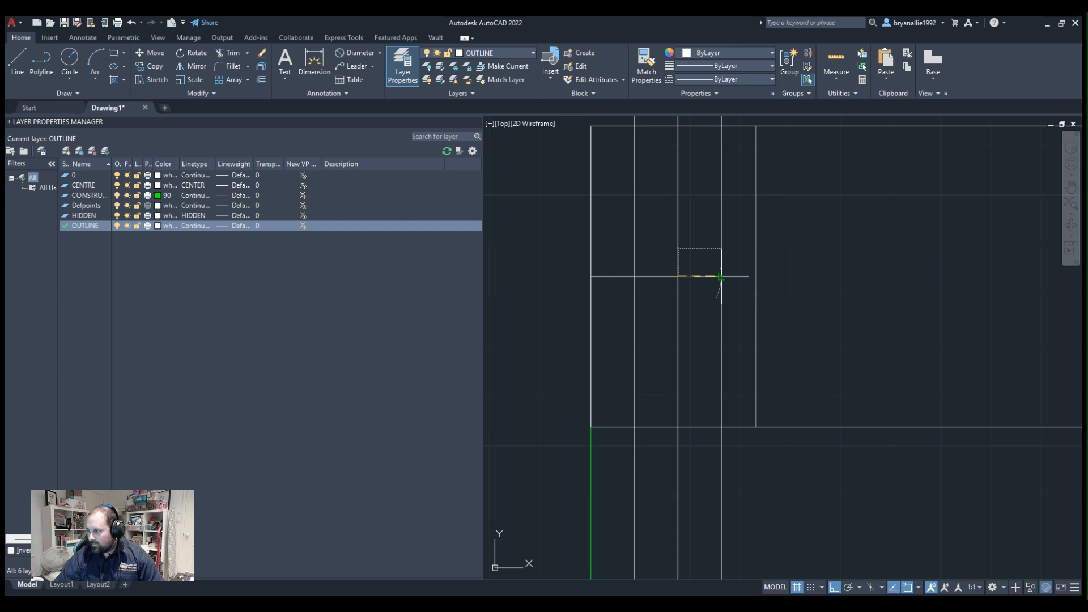
click(721, 277)
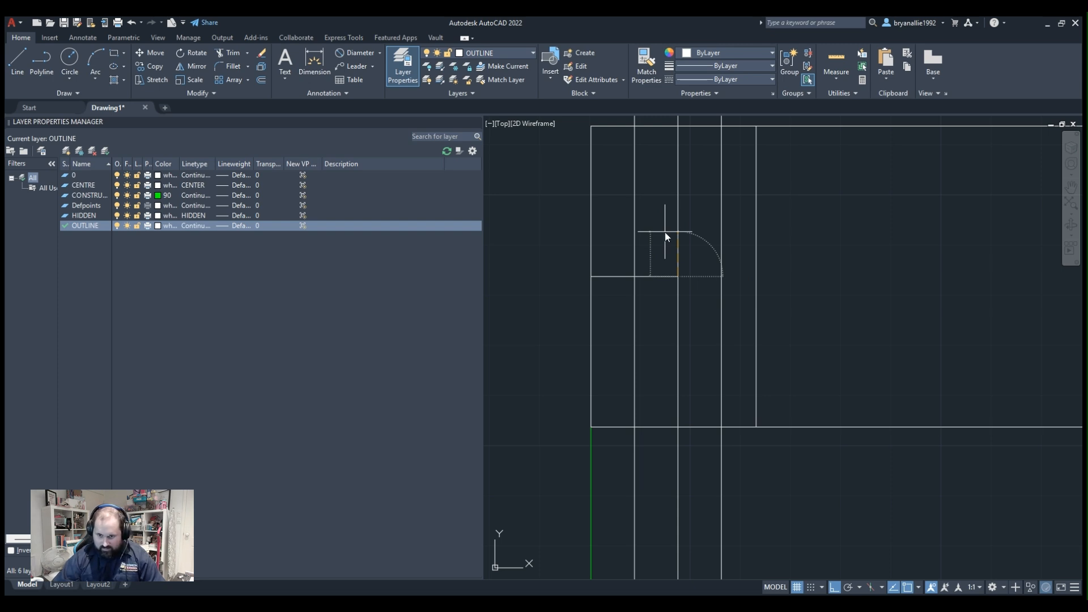
key(Return)
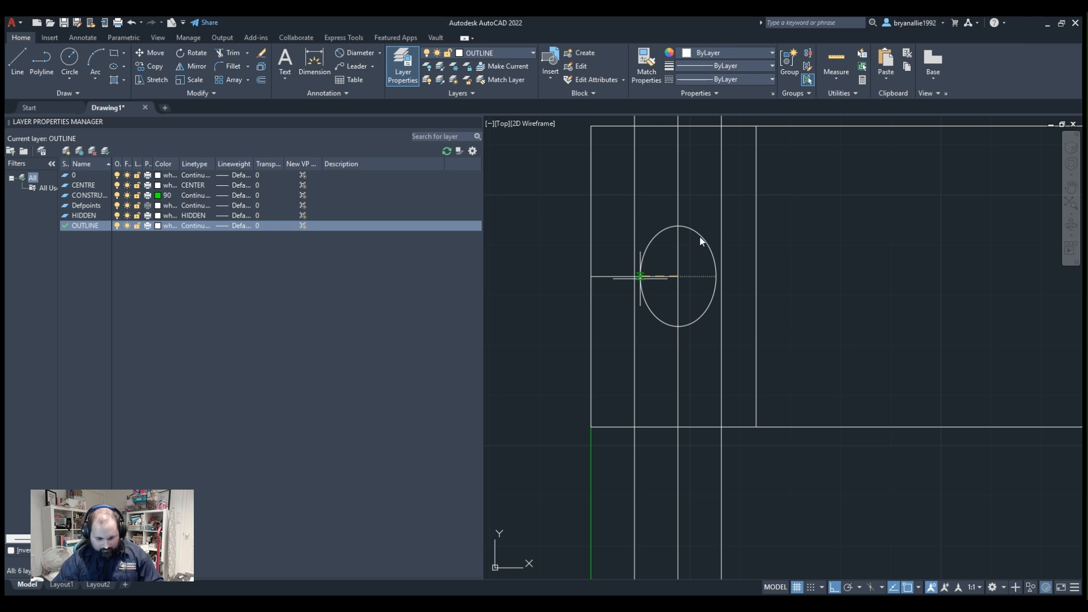
click(635, 277)
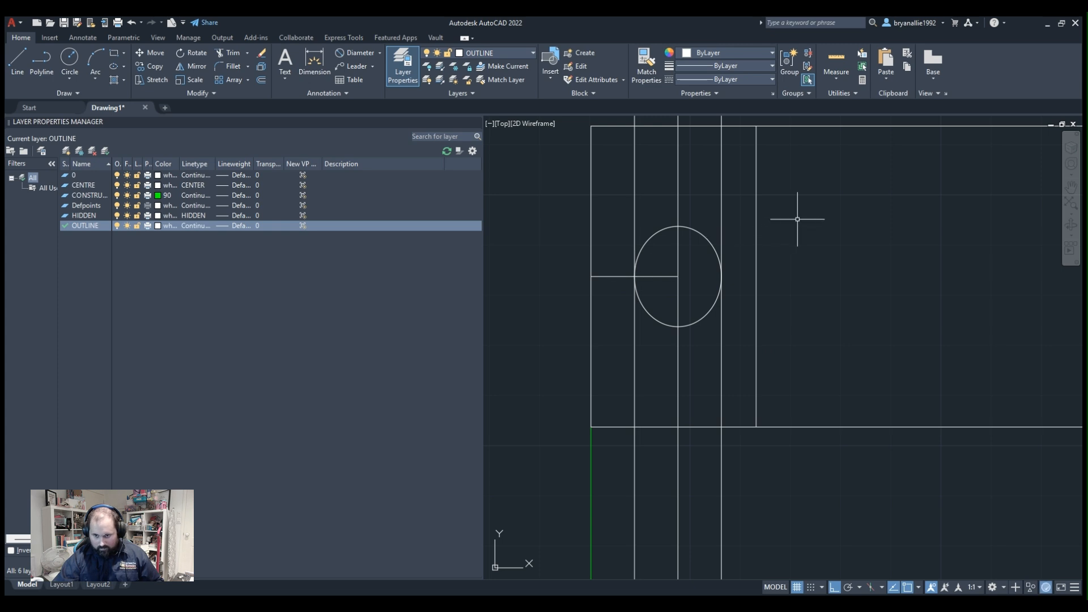
Delete the three vertical projection lines running through the ellipse.
scroll(755, 274, up, 2)
scroll(755, 274, down, 4)
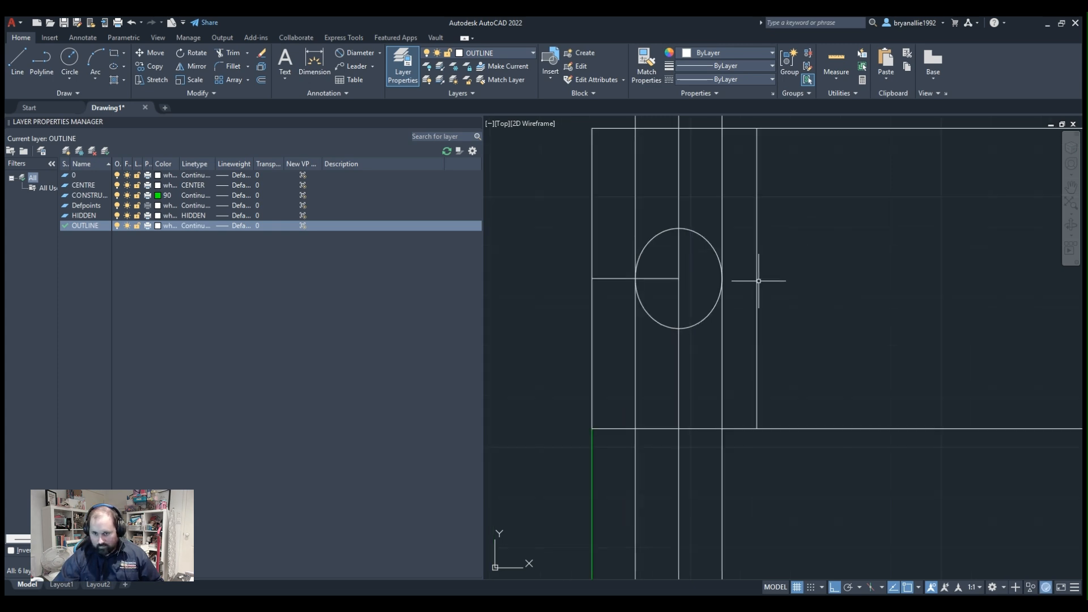
middle_drag(790, 227, 785, 259)
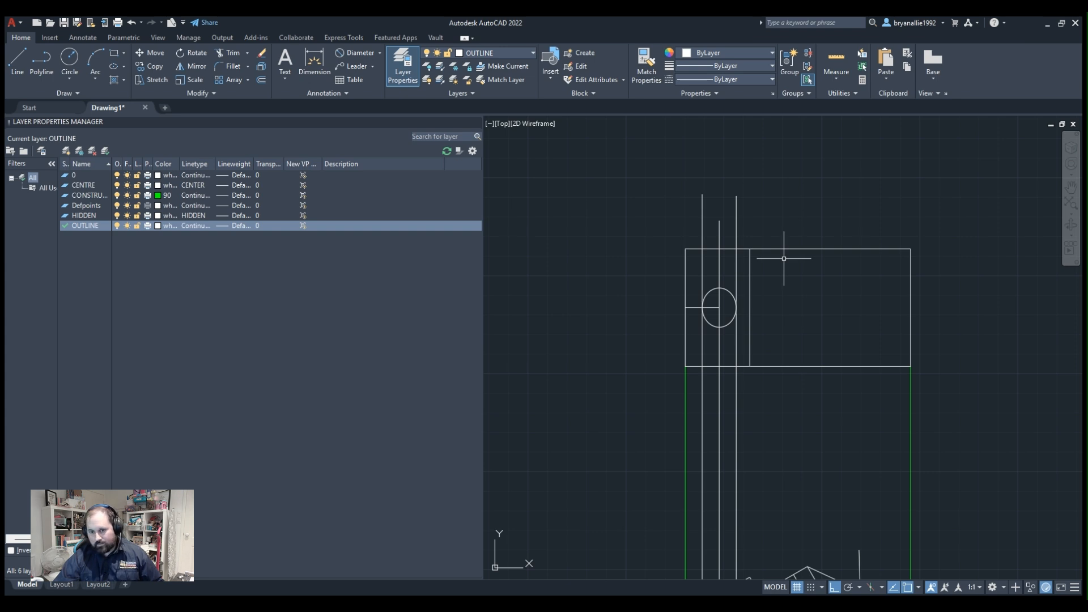
scroll(729, 289, up, 5)
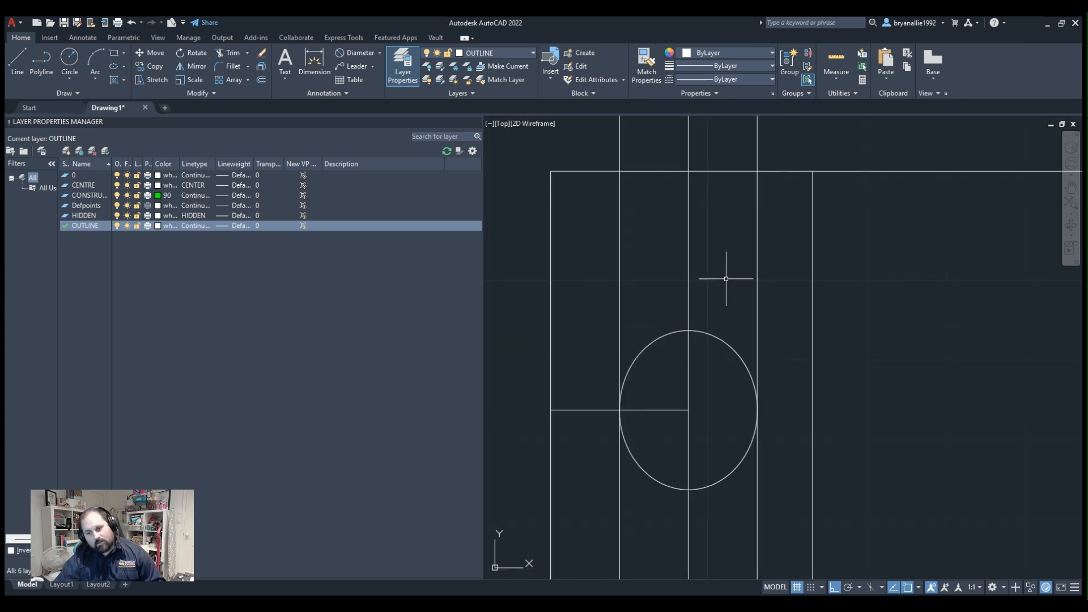
click(768, 282)
click(601, 267)
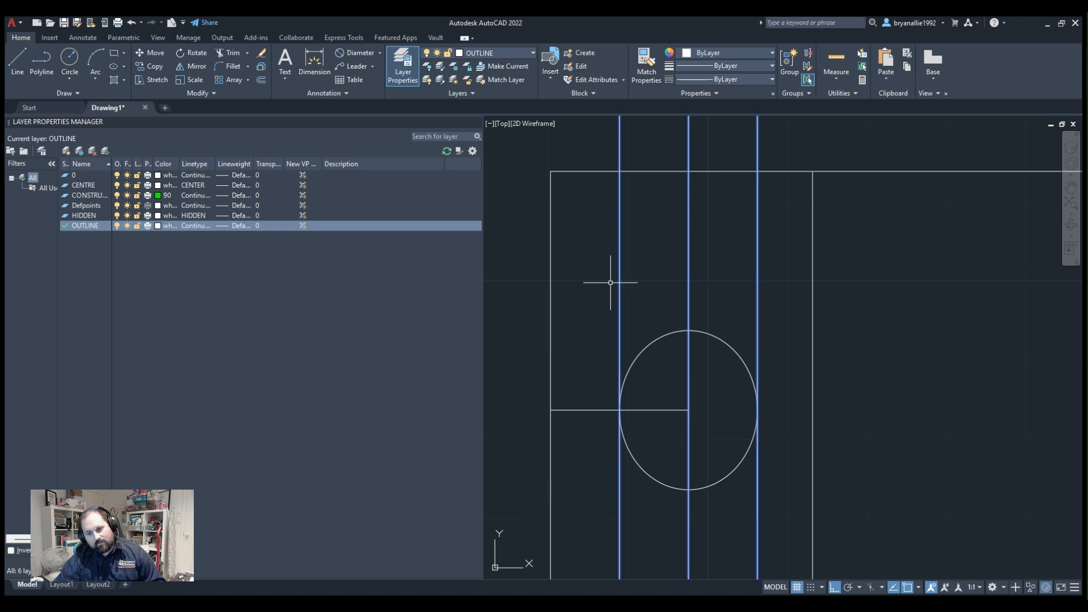
key(Delete)
scroll(636, 337, down, 2)
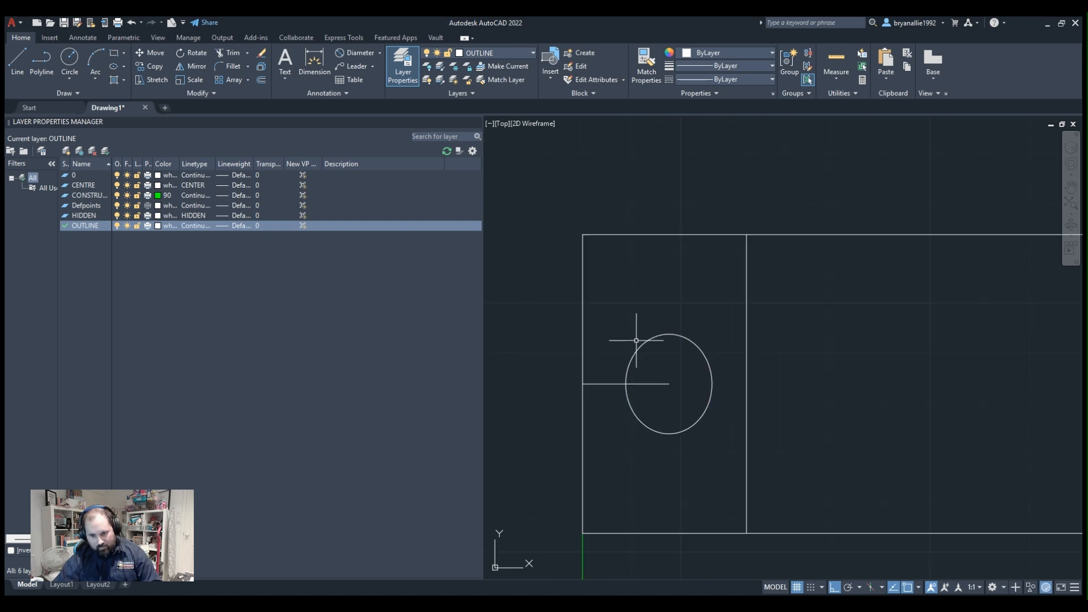
Draw a vertical line from the angled hole's centre on the profile's base edge up into the rectangle, past the ellipse's centre height.
scroll(838, 340, down, 6)
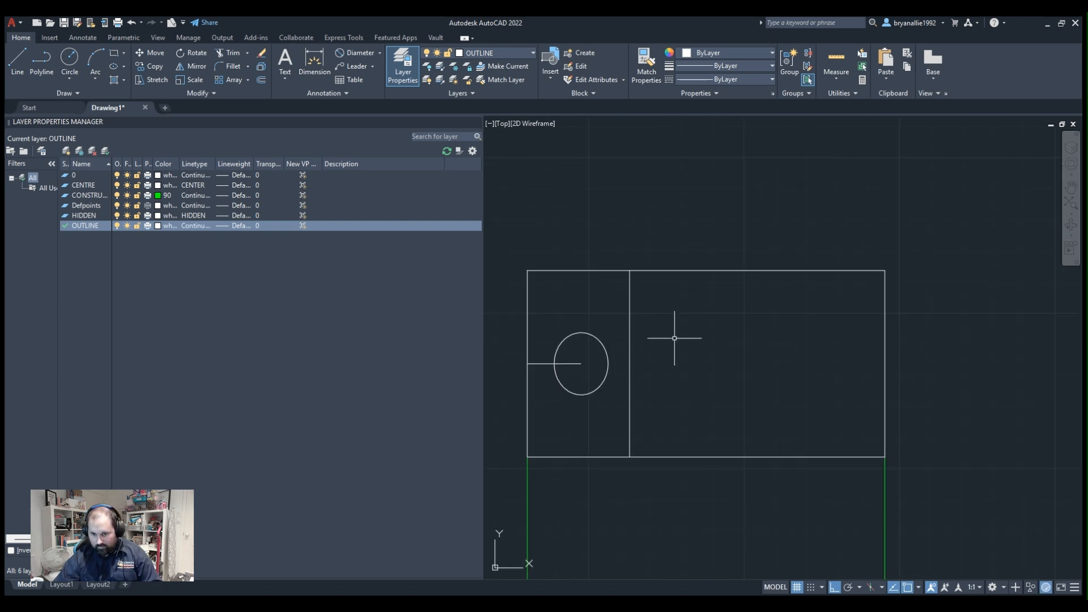
scroll(661, 352, up, 5)
scroll(563, 333, down, 2)
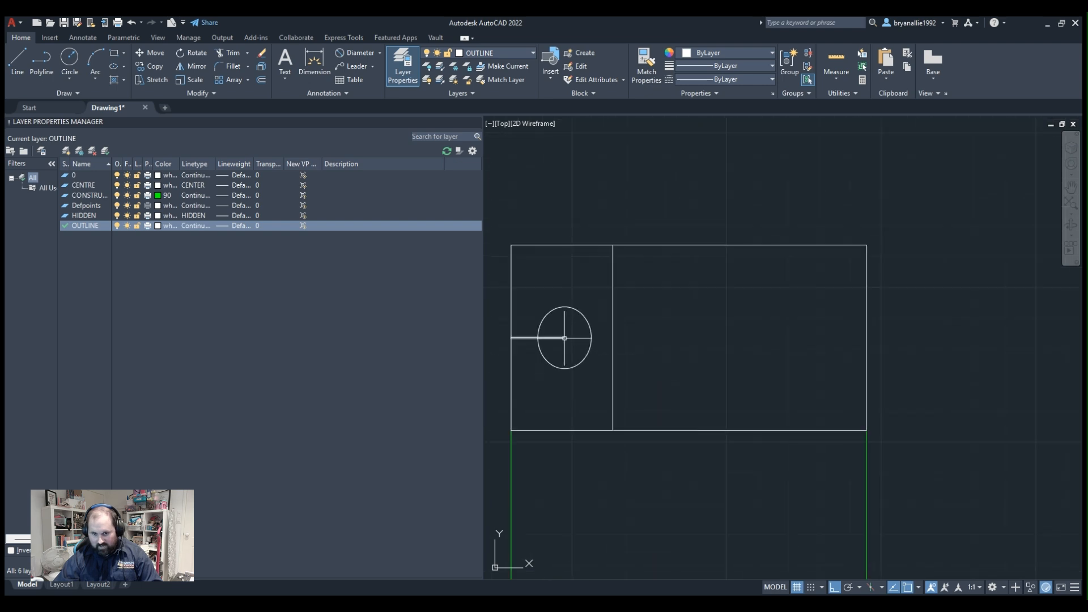
middle_drag(573, 330, 619, 337)
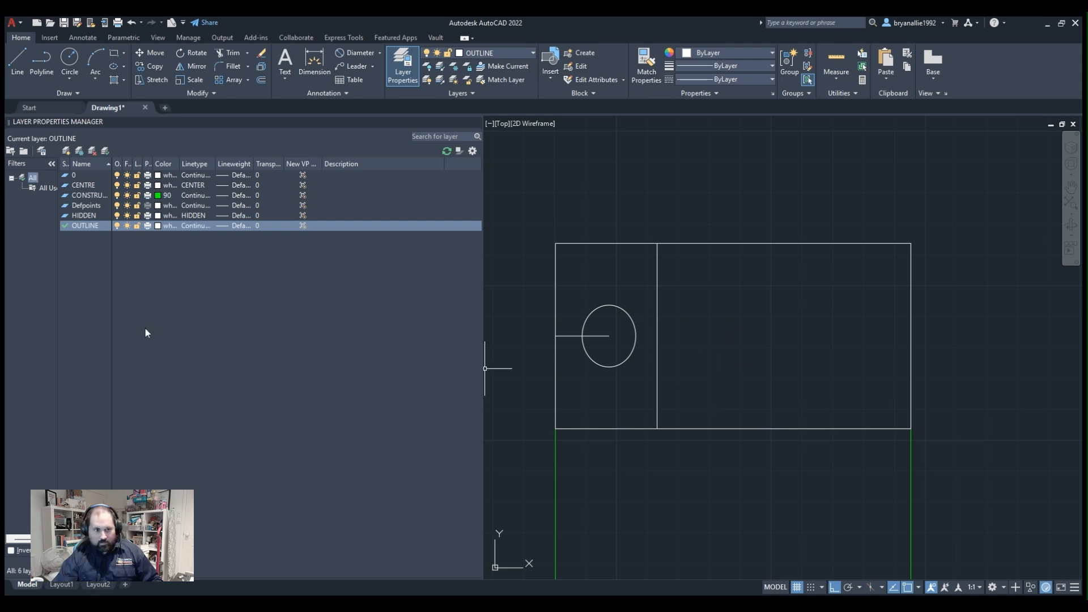
scroll(683, 391, down, 6)
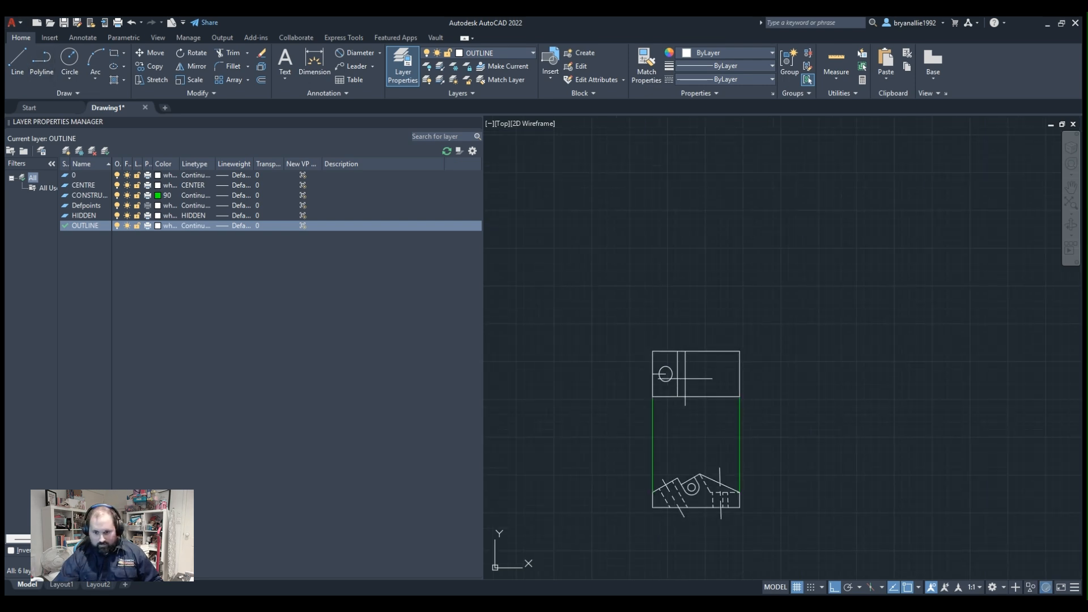
scroll(687, 527, up, 4)
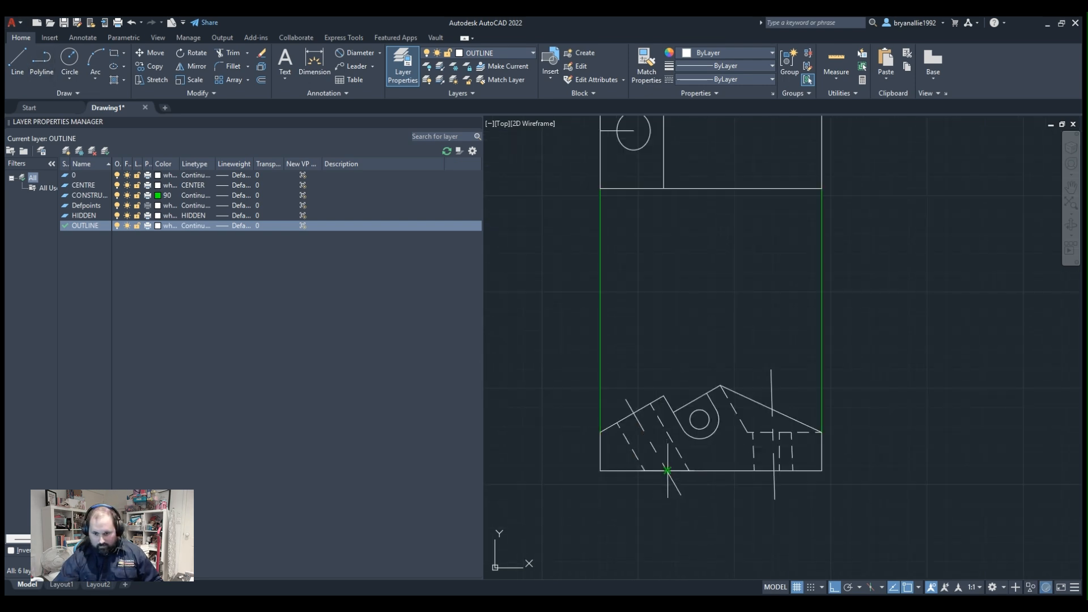
click(667, 470)
middle_drag(705, 121, 700, 338)
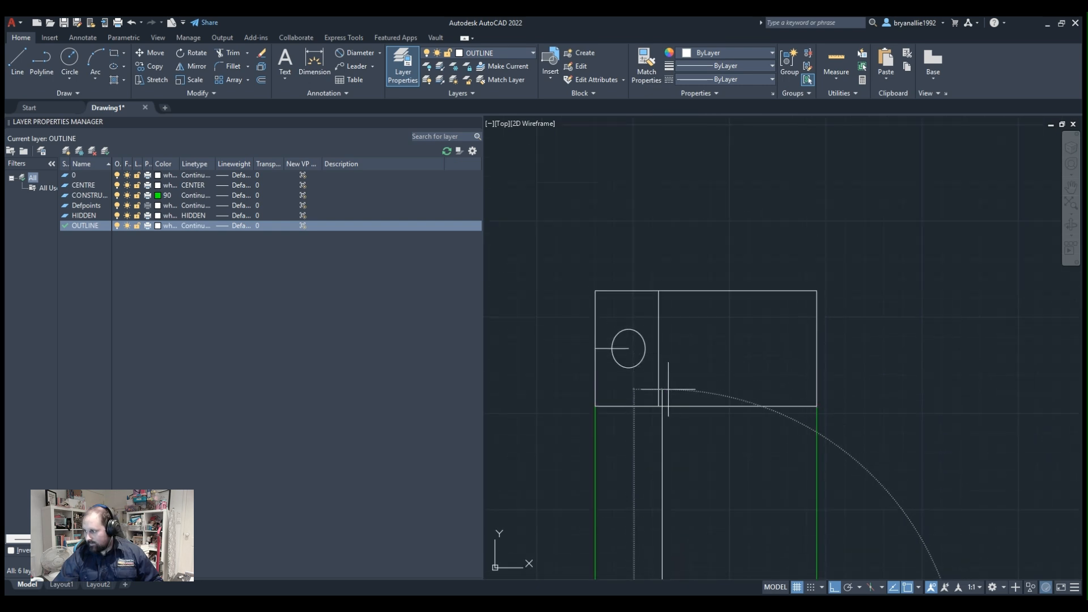
scroll(667, 390, up, 2)
scroll(660, 369, up, 2)
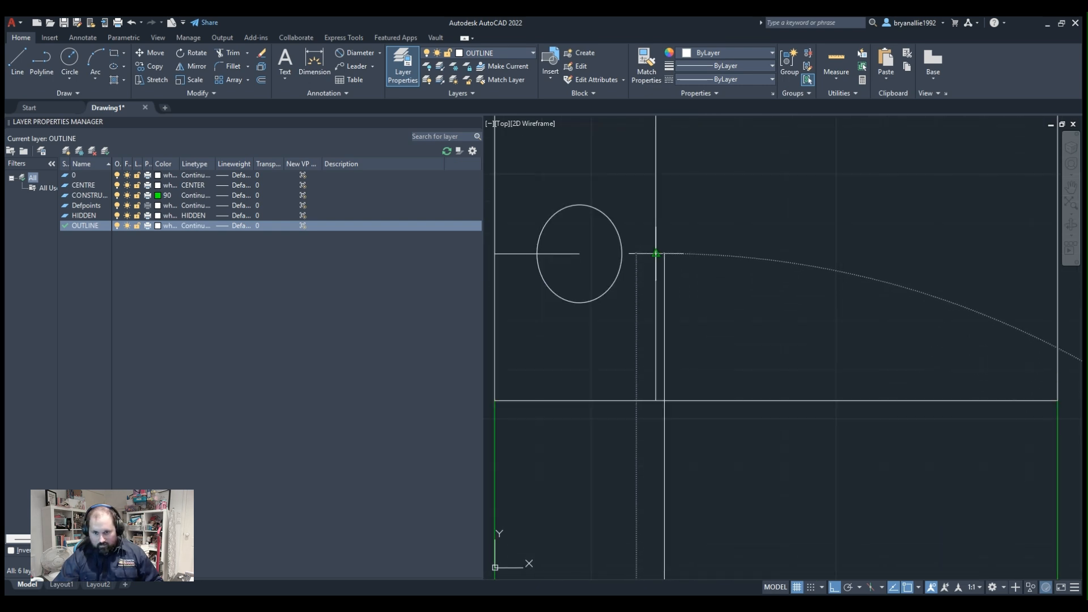
click(703, 183)
key(Escape)
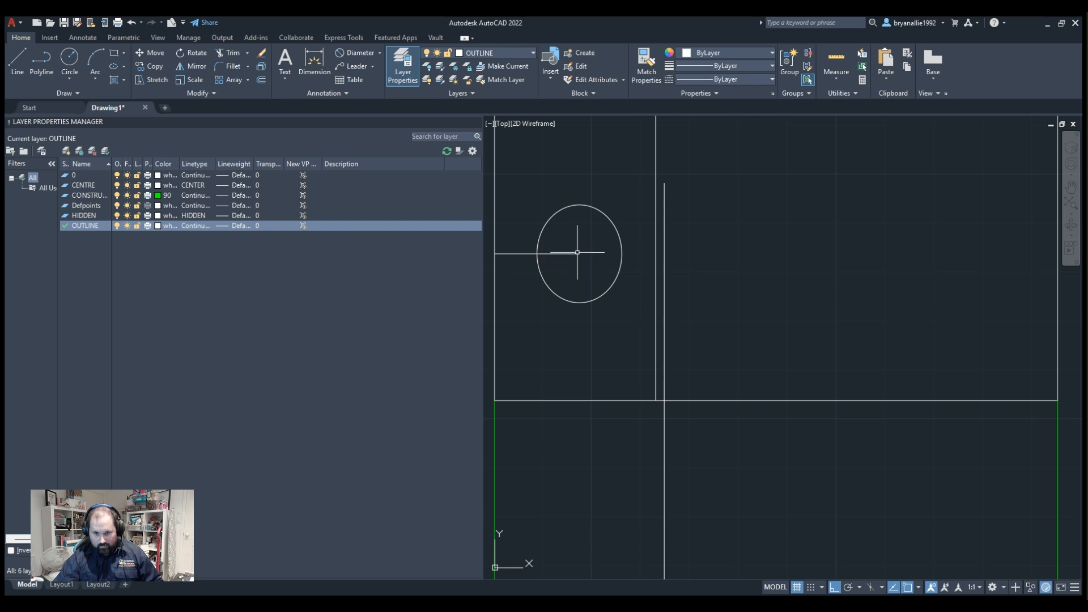
Extend the horizontal centre line through the ellipse's centre to the vertical line projected from the hole's base centre.
click(575, 252)
click(578, 254)
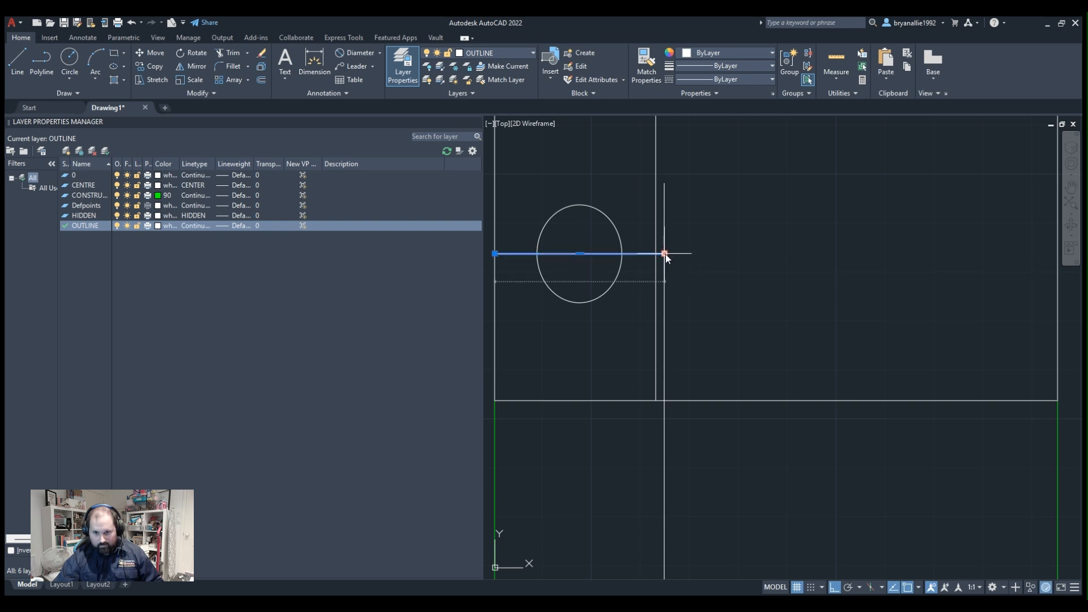
click(665, 253)
key(Escape)
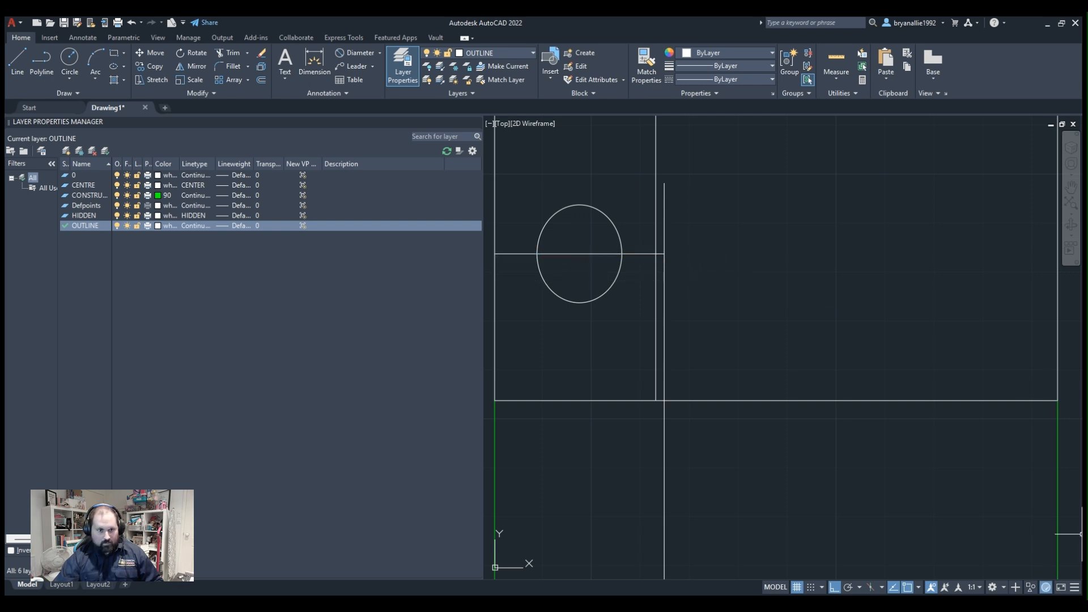
click(117, 68)
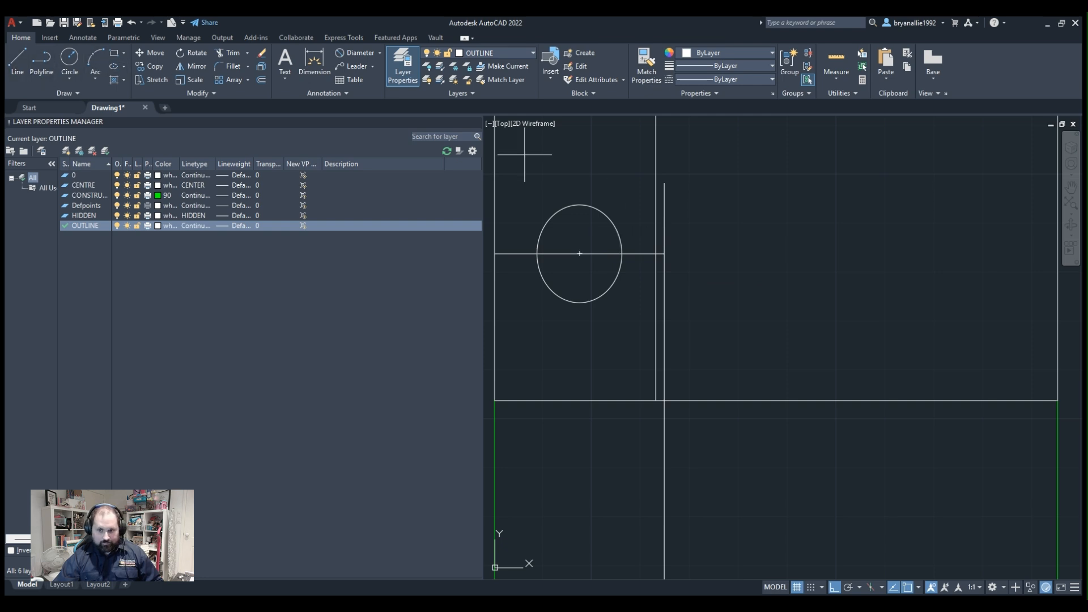
click(664, 253)
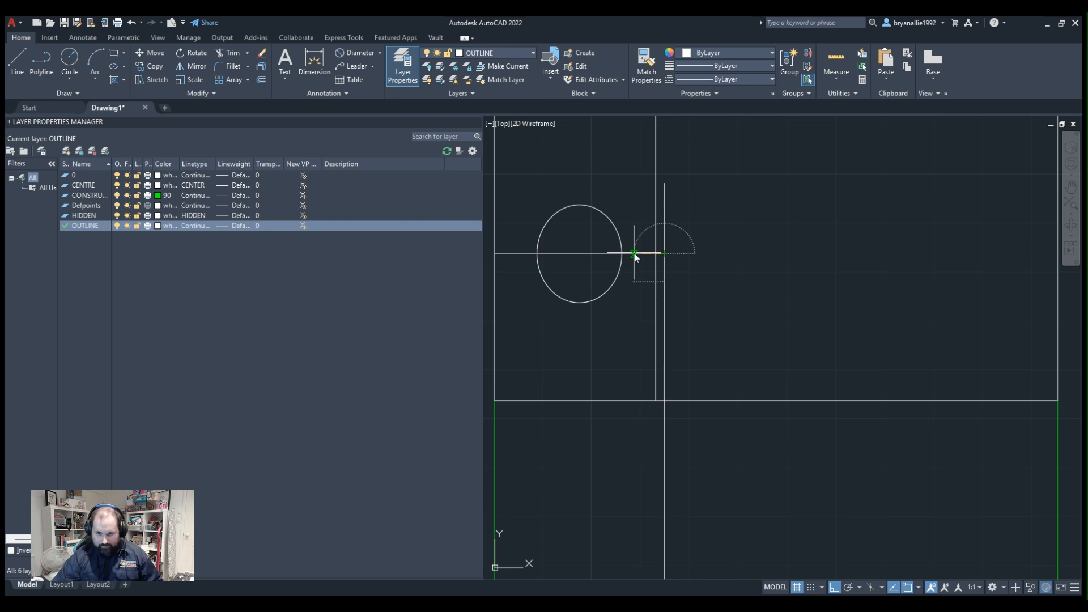
click(615, 253)
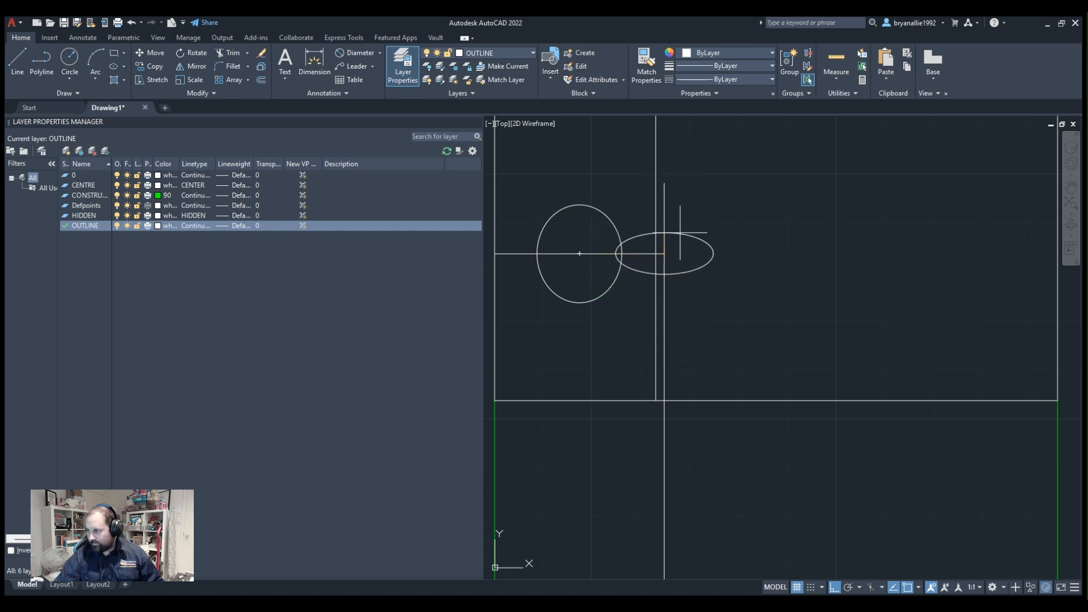
key(Escape)
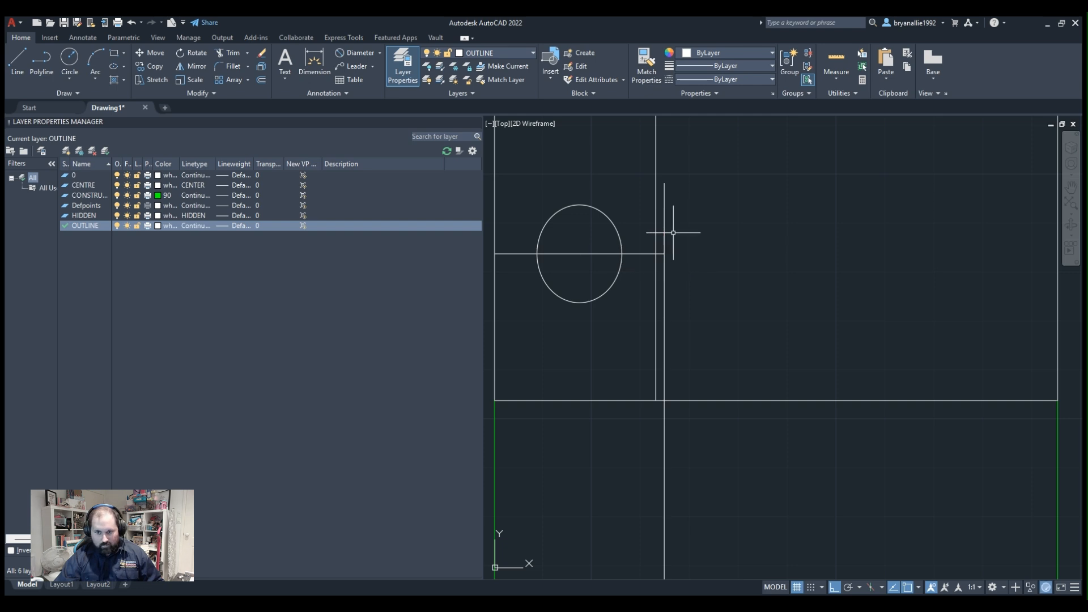
Draw two horizontal lines from the ellipse's upper and lower quadrants, past the vertical projection line.
click(51, 48)
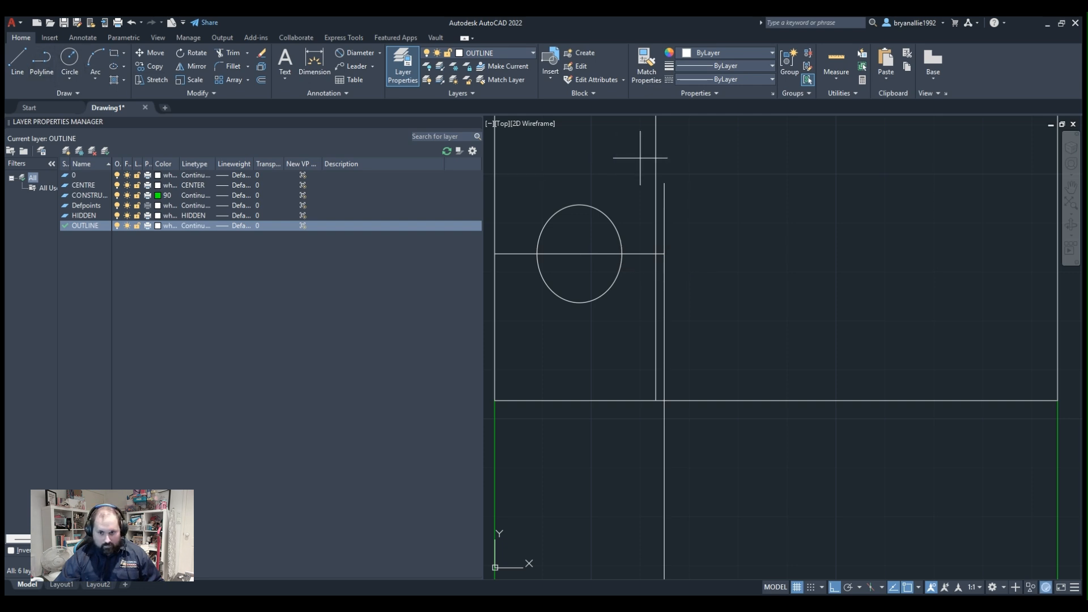
click(585, 205)
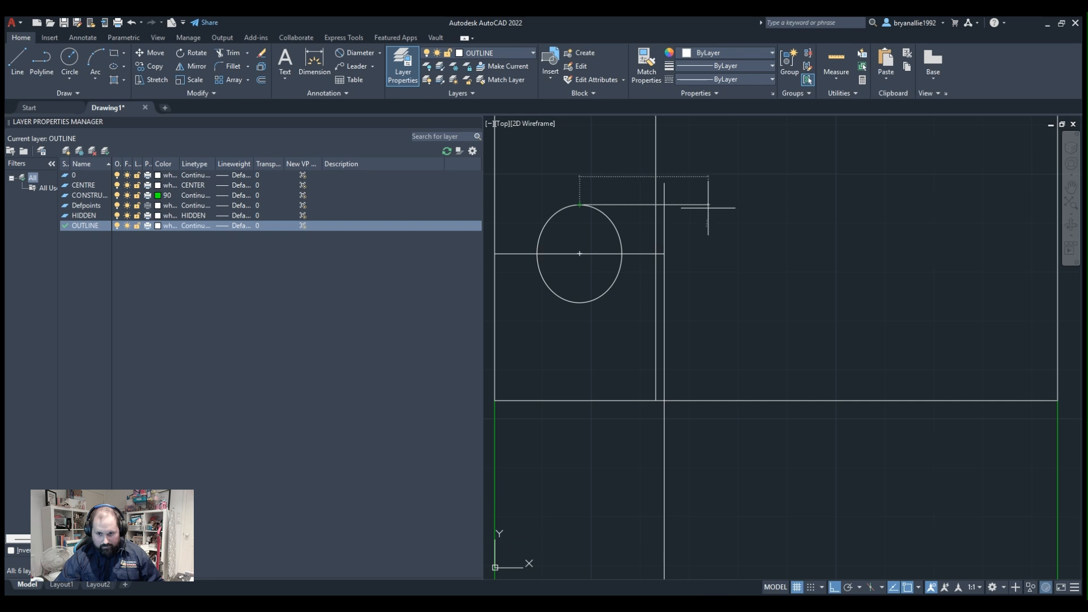
click(731, 204)
key(Return)
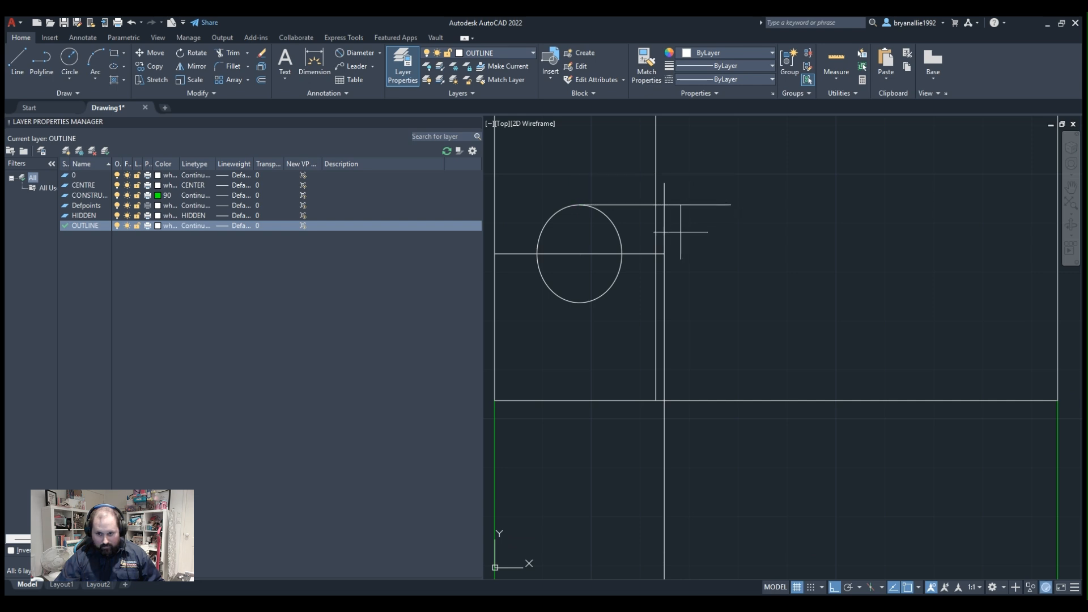
click(579, 302)
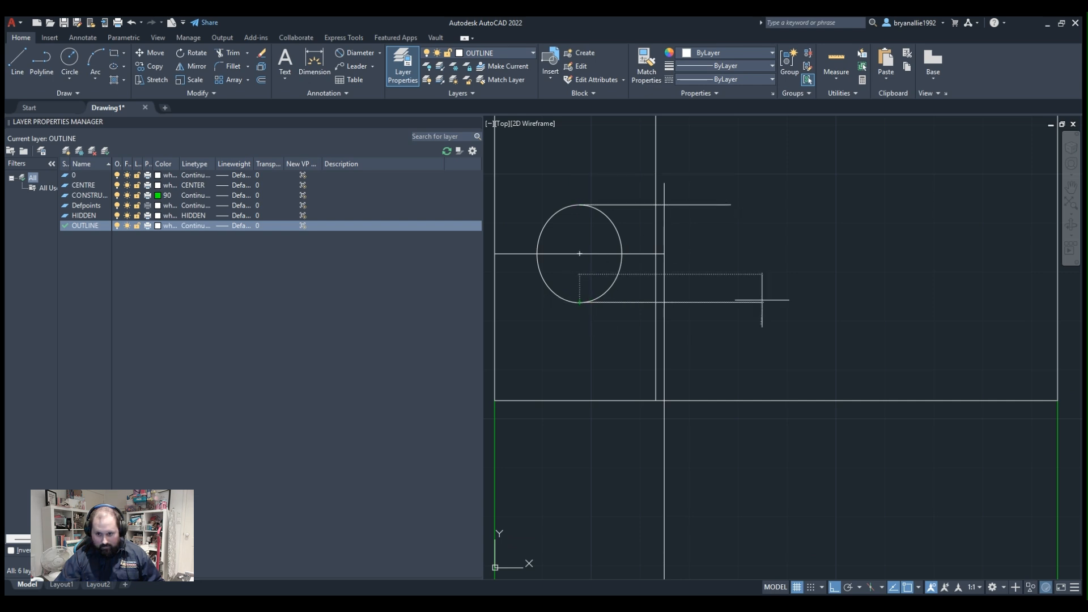
click(728, 302)
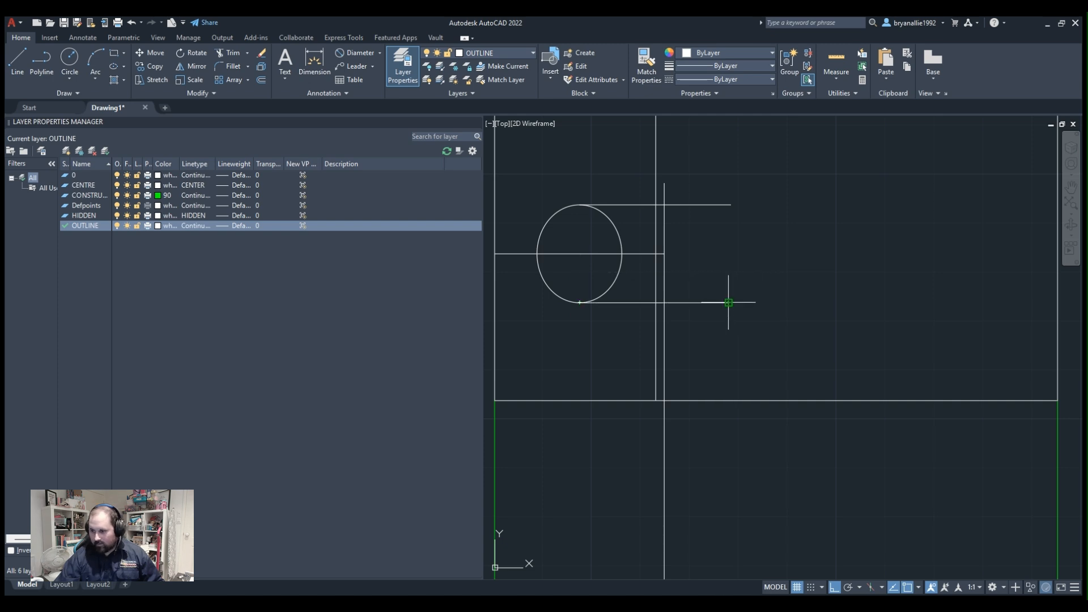
key(Return)
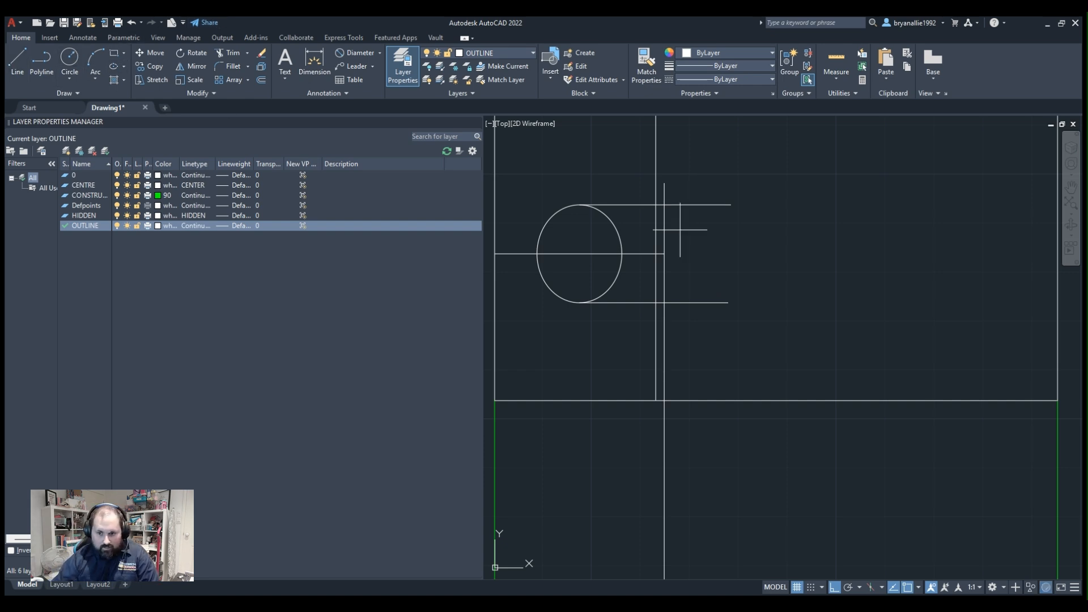
Draw a second ellipse centred where the horizontal centre line meets the vertical projection line, with its vertical half-axis reaching the upper horizontal line.
click(664, 254)
click(664, 205)
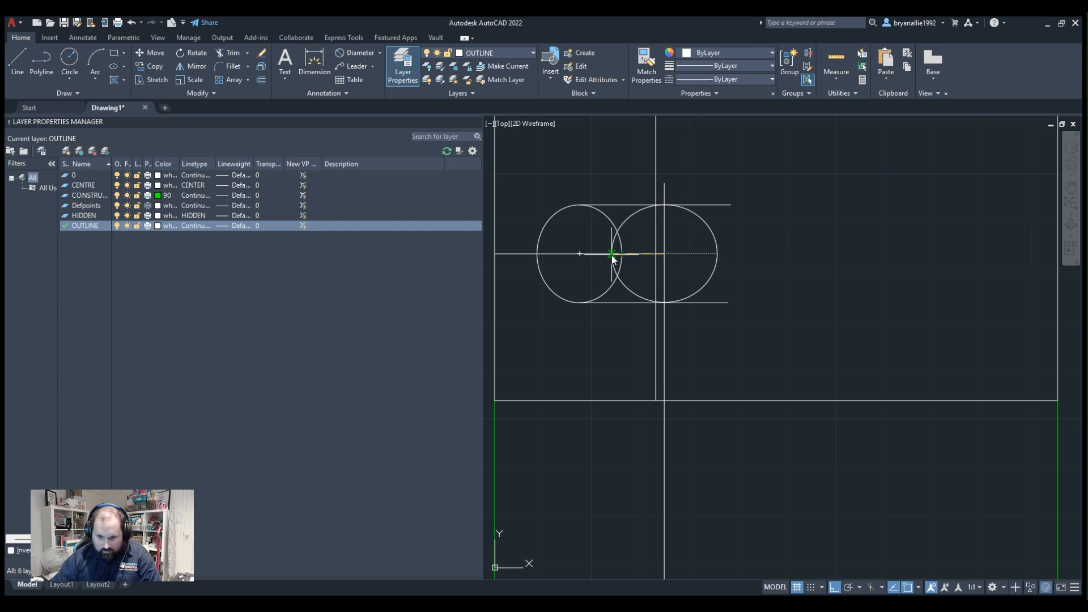
key(Escape)
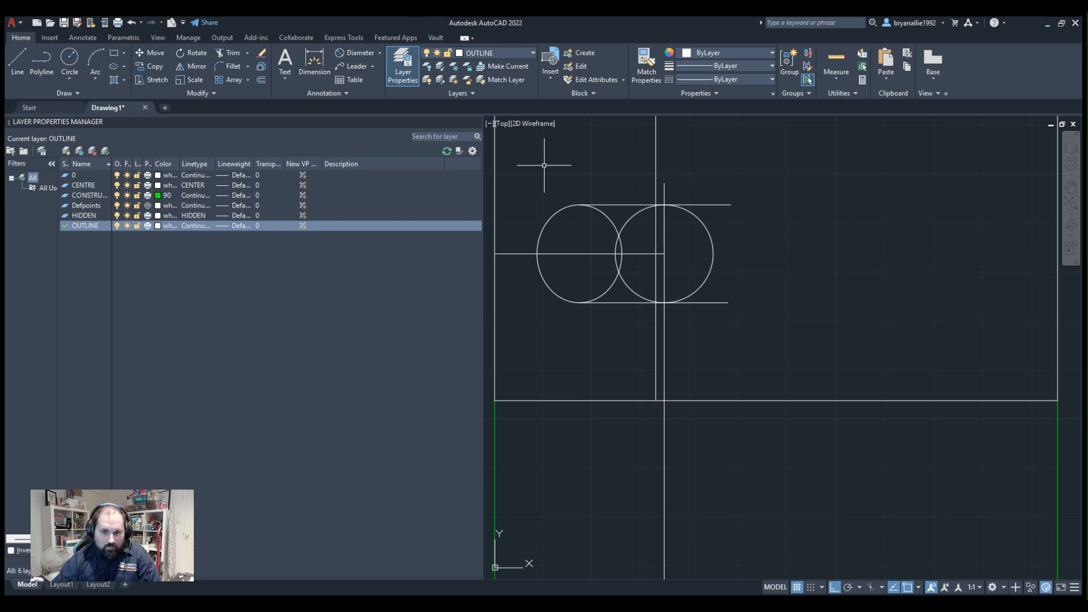
Trim the two horizontal tangent lines back to the vertical projection line through the second ellipse's centre.
click(613, 289)
click(608, 310)
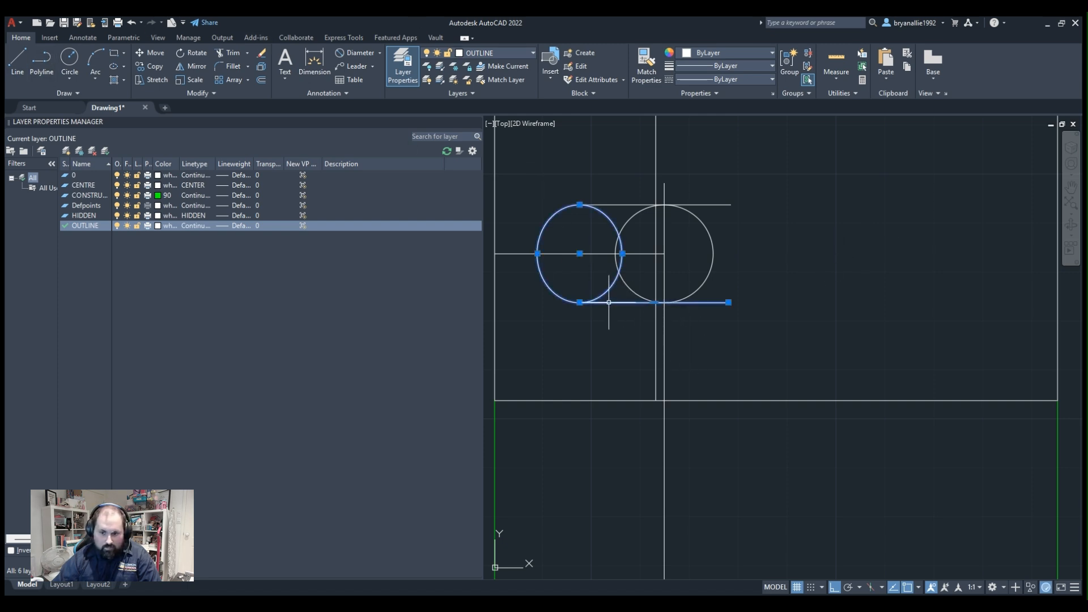
key(Escape)
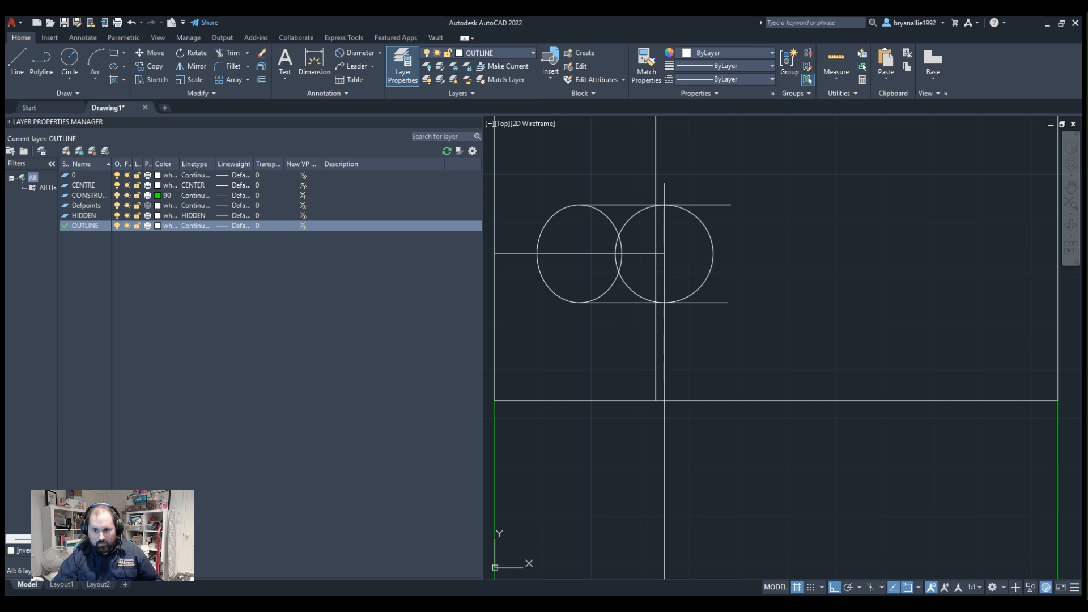
click(623, 281)
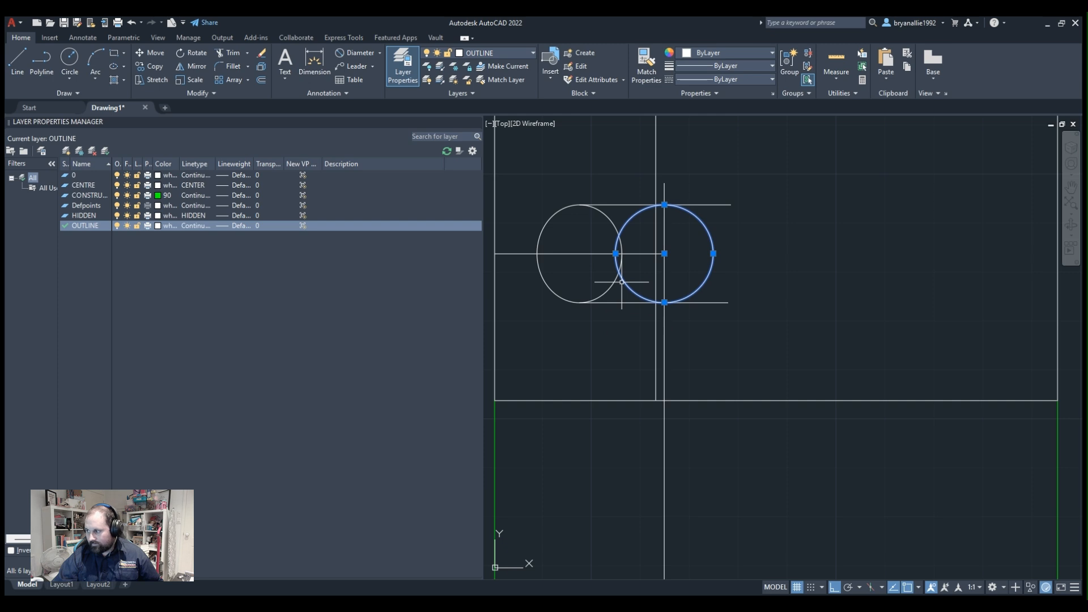
key(Escape)
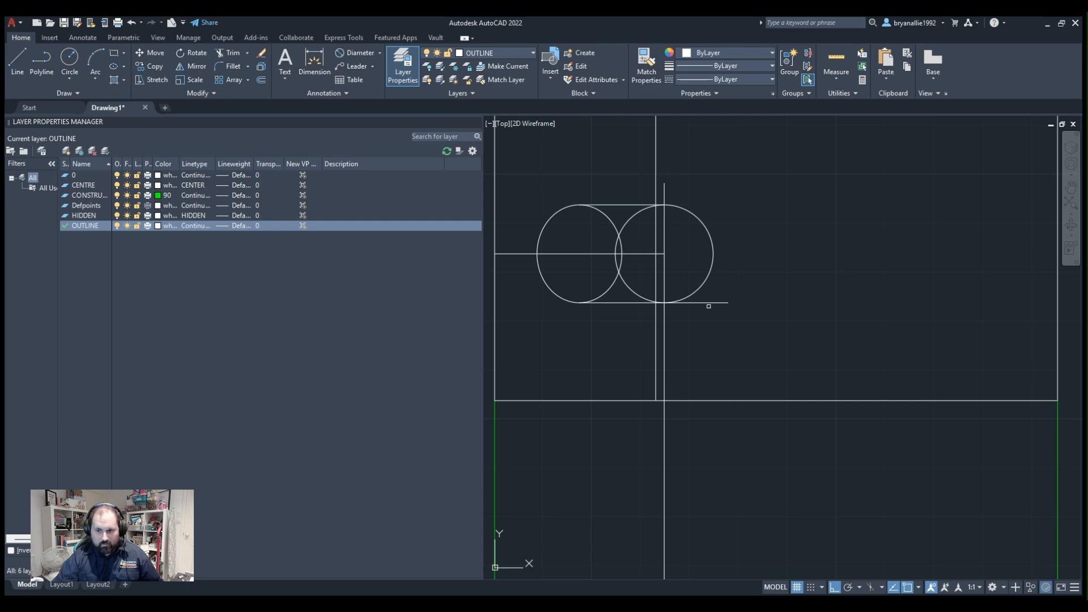
Delete the vertical projection line through the second ellipse and the horizontal centre line through both ellipses.
click(663, 334)
key(Delete)
scroll(563, 140, up, 2)
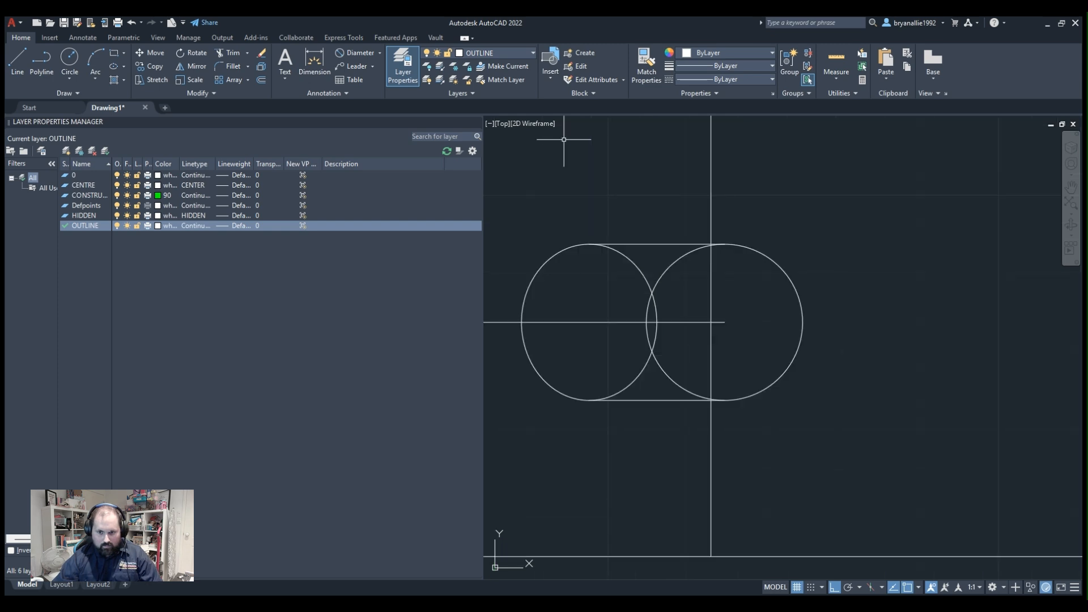
click(563, 324)
key(Delete)
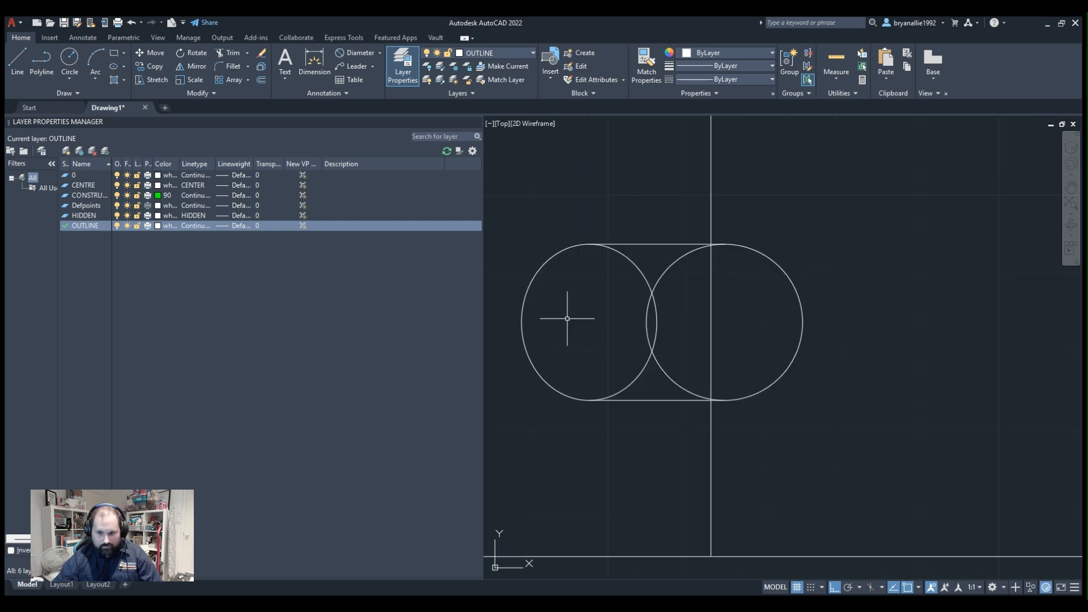
Move the two horizontal tangent lines and the second ellipse to the HIDDEN layer.
scroll(706, 297, up, 2)
scroll(705, 288, down, 6)
scroll(704, 277, up, 2)
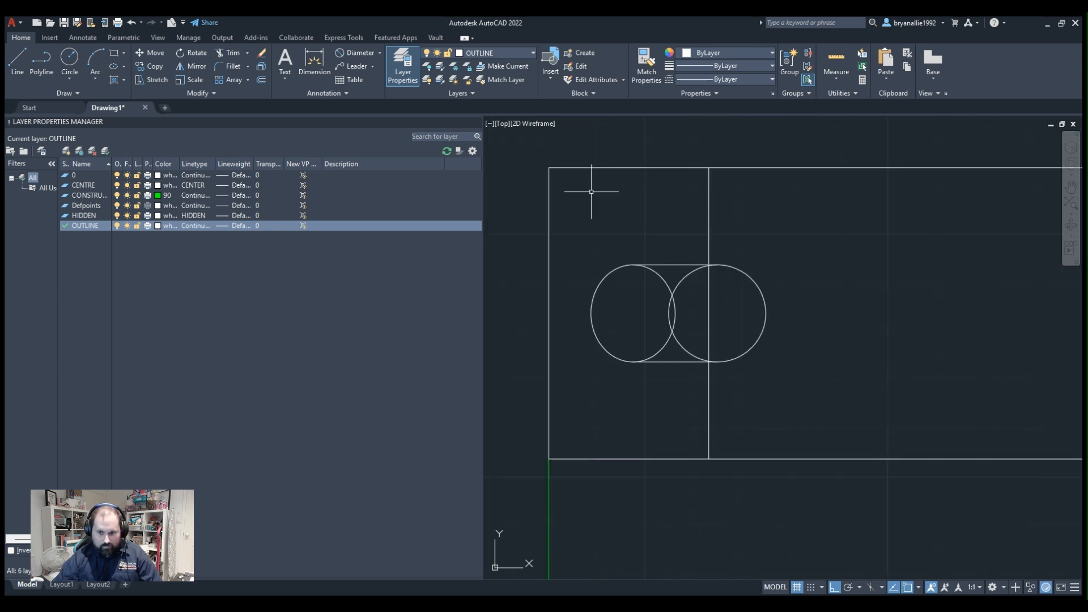
click(673, 264)
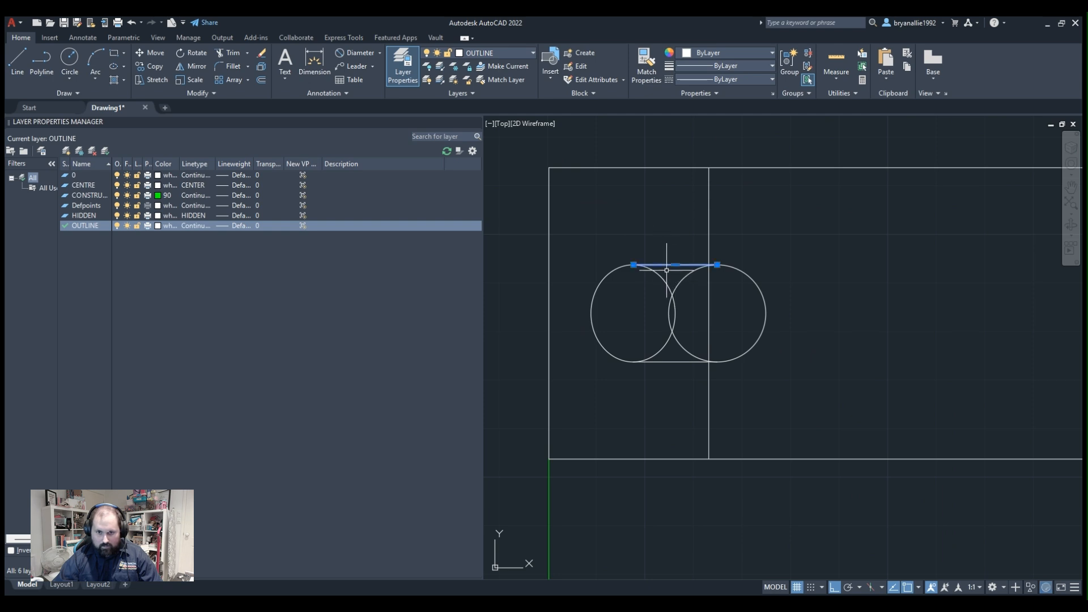
click(492, 119)
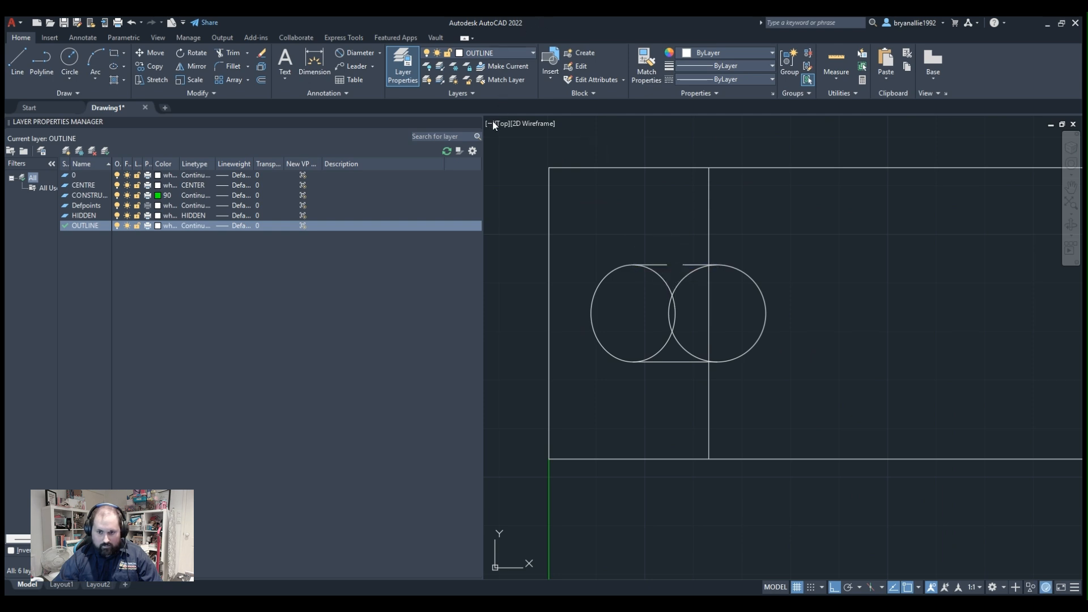
click(675, 360)
click(760, 287)
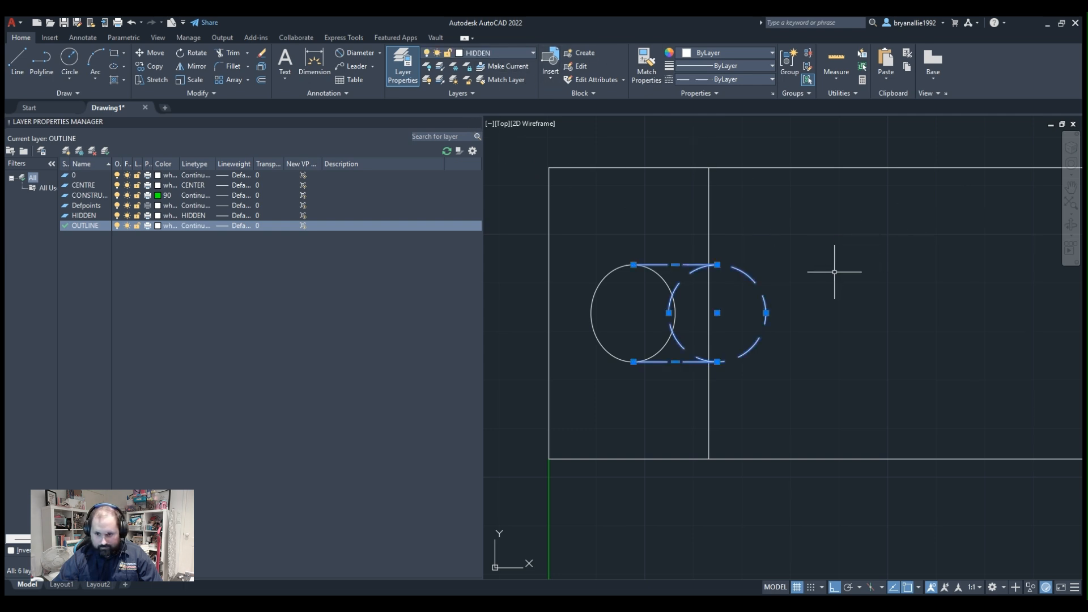
key(Escape)
scroll(794, 278, down, 2)
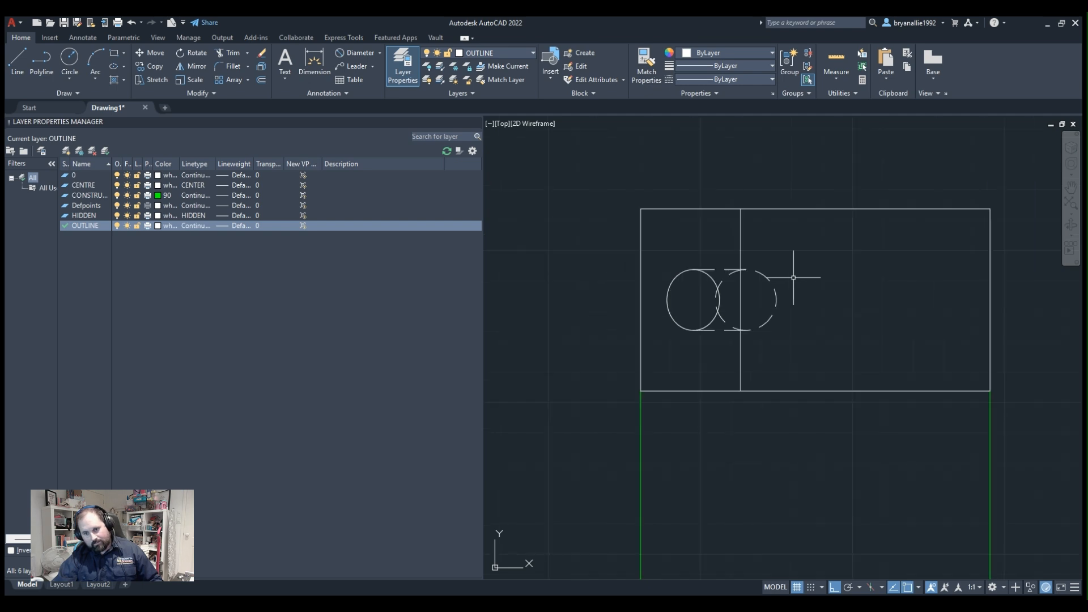
scroll(799, 198, down, 3)
scroll(799, 227, up, 3)
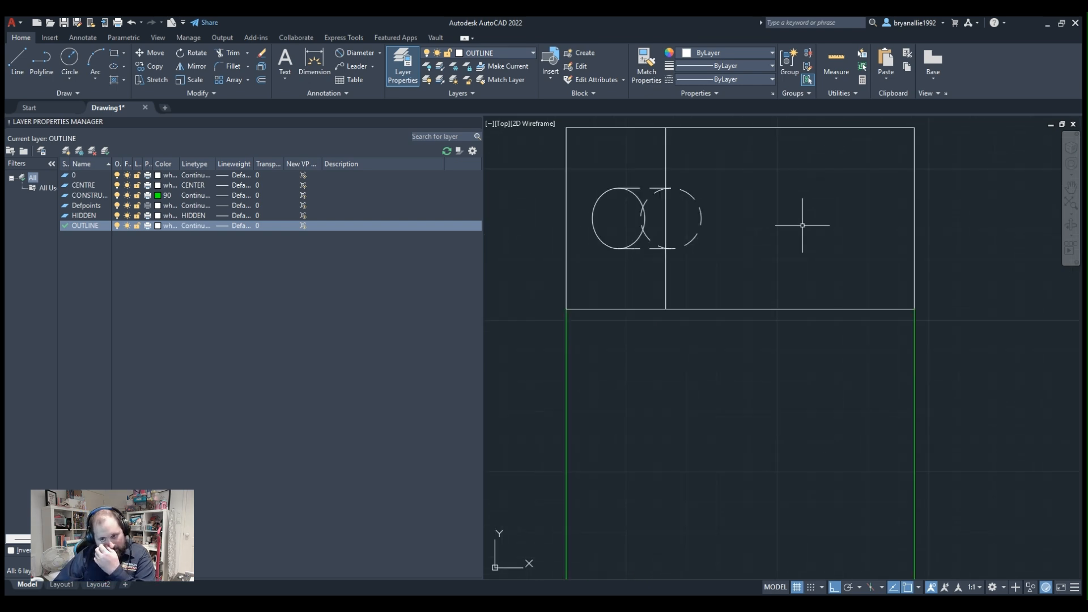
scroll(798, 223, down, 4)
scroll(793, 230, up, 2)
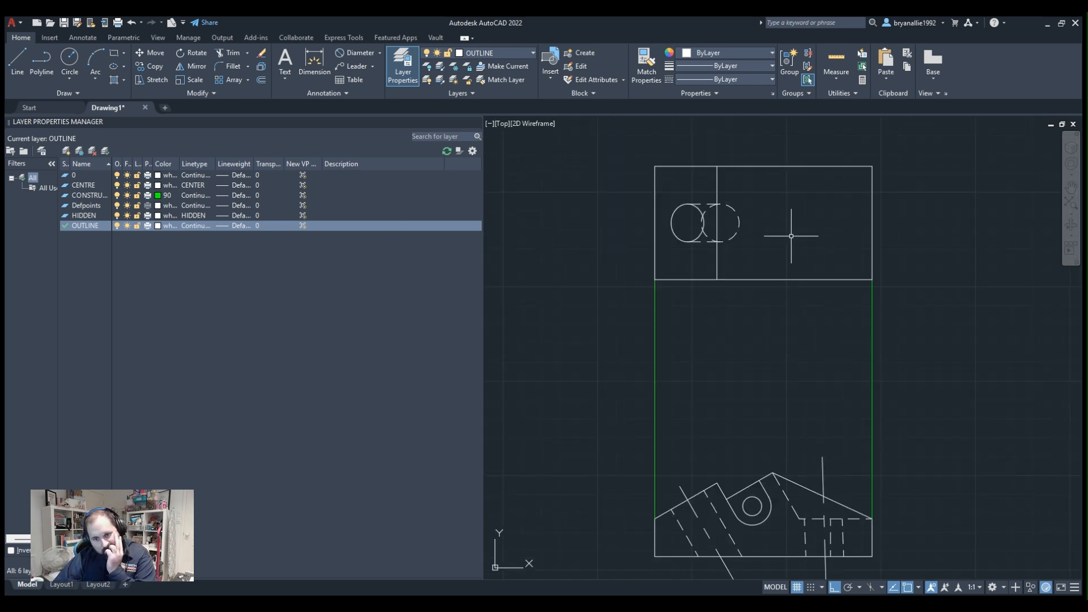
scroll(790, 235, down, 2)
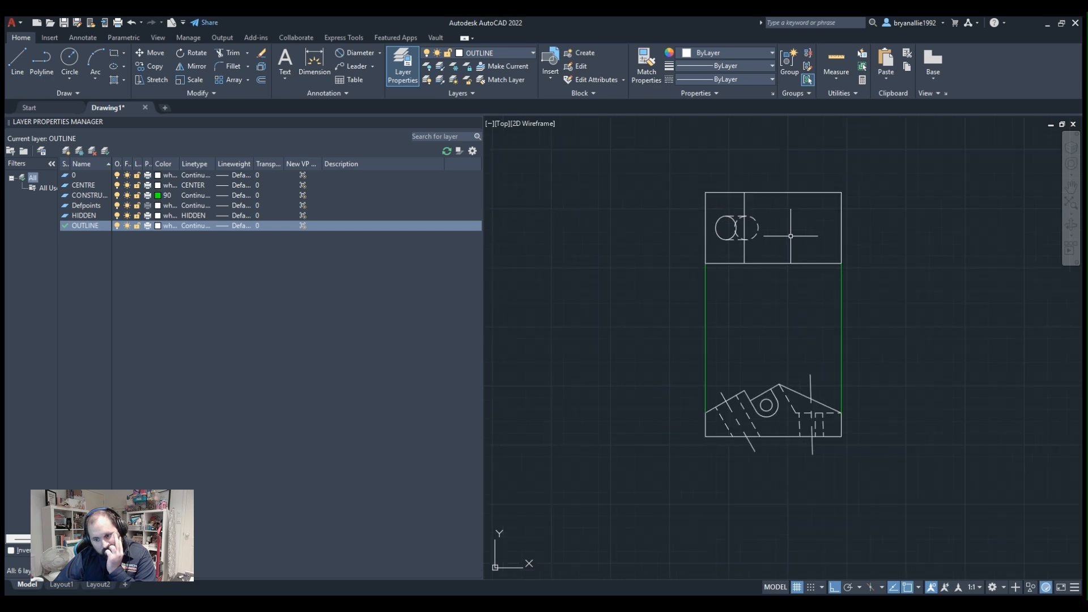
scroll(790, 236, up, 2)
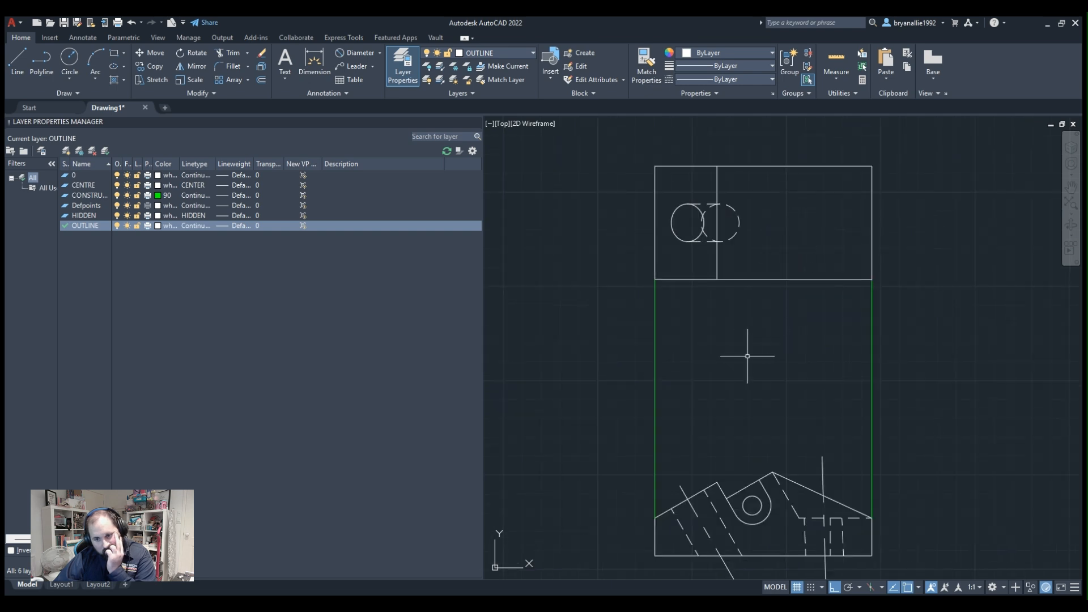
Draw a vertical line from the angled hole's right edge on the profile's base up into the rectangle, past the ellipses' upper quadrants.
middle_drag(748, 355, 716, 253)
scroll(702, 318, up, 2)
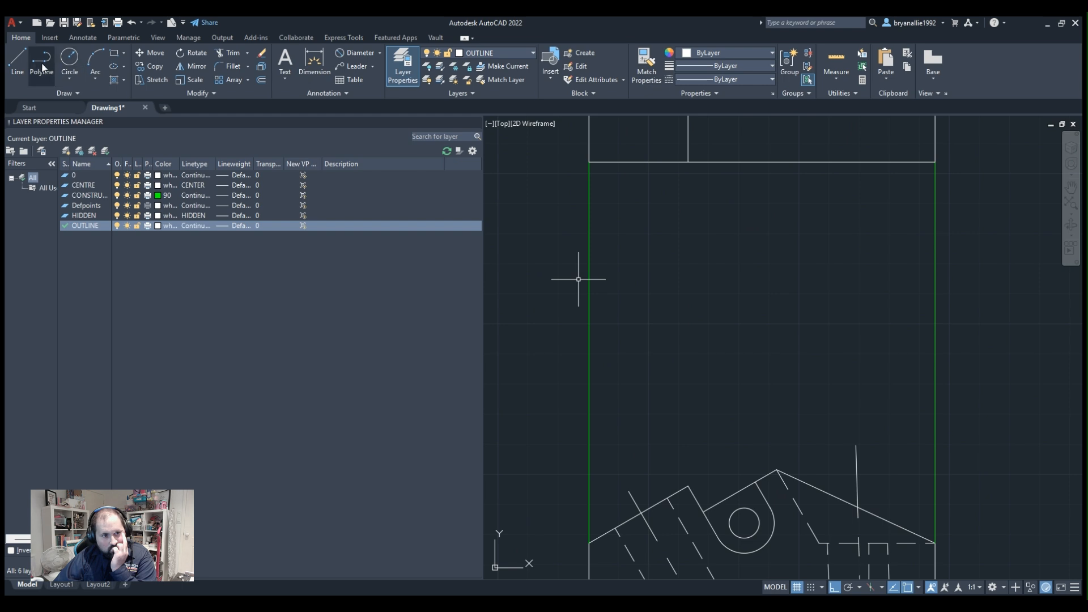
scroll(598, 370, down, 4)
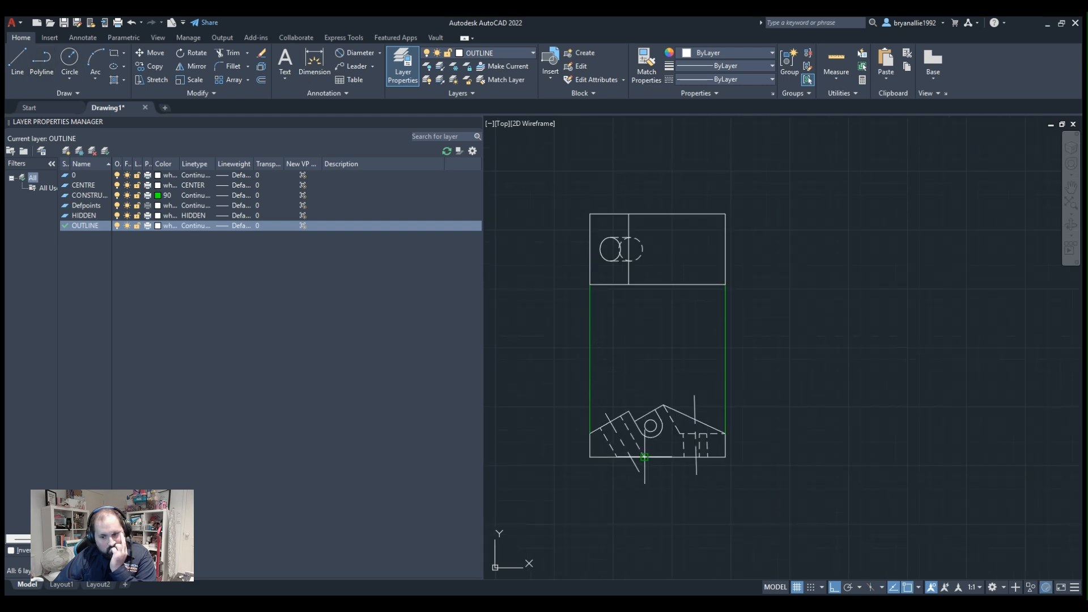
click(644, 457)
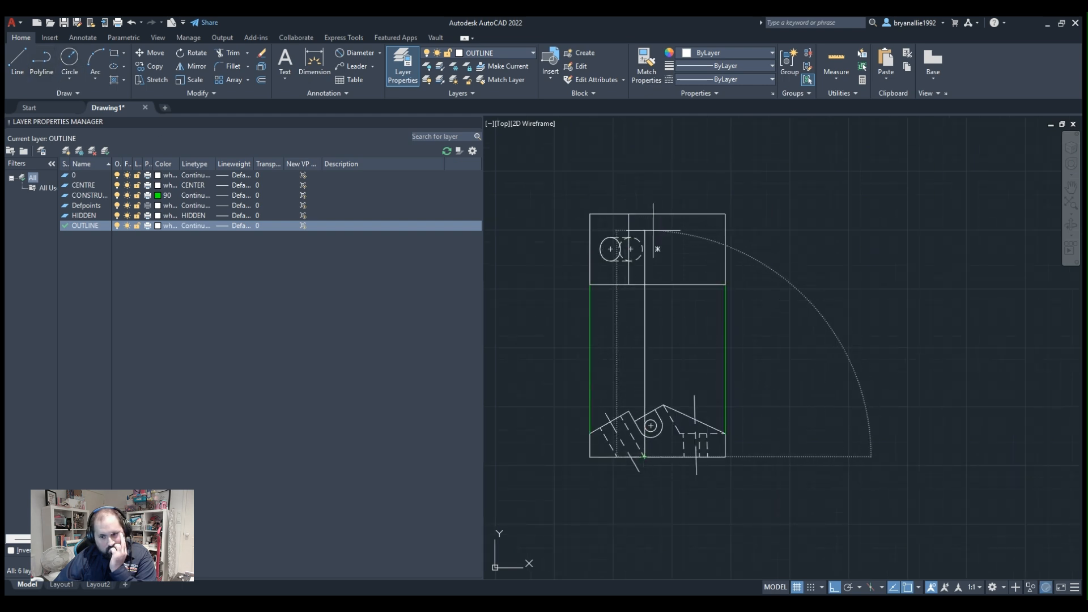
scroll(653, 231, up, 4)
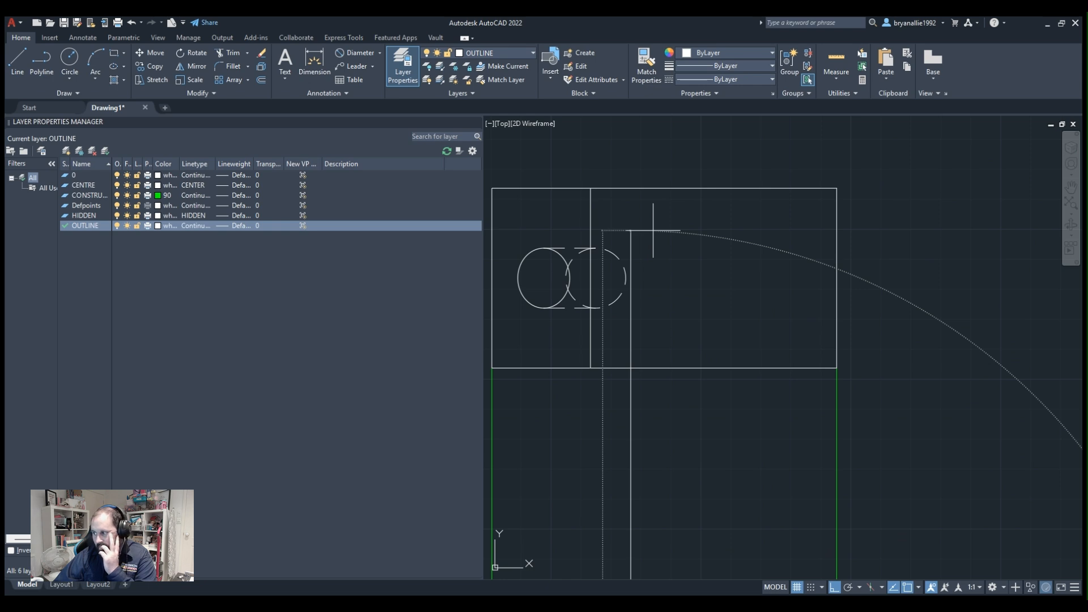
click(653, 231)
scroll(653, 226, down, 2)
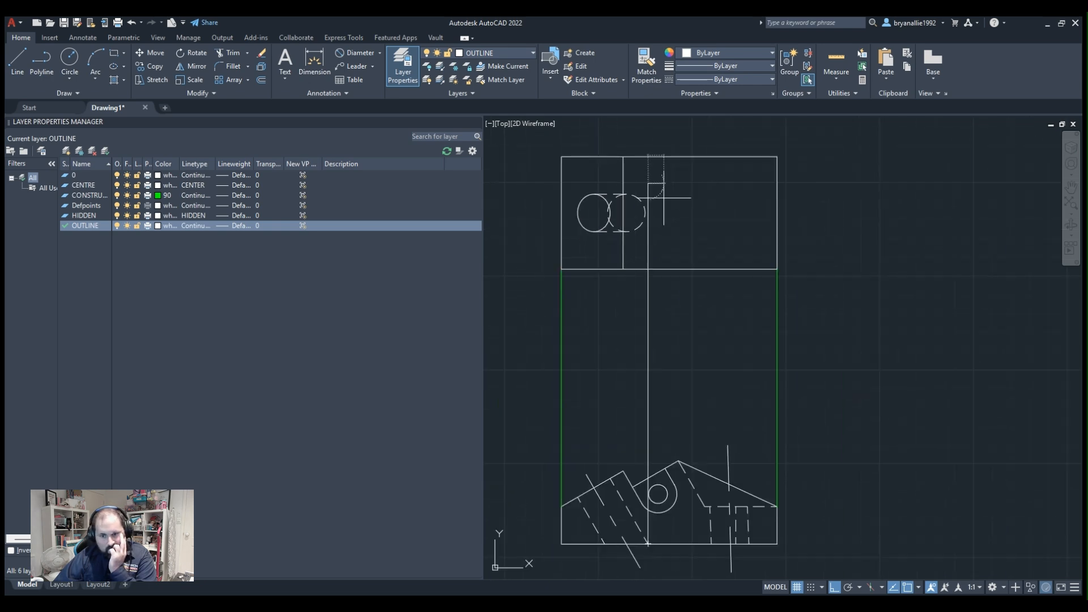
middle_drag(725, 318, 705, 205)
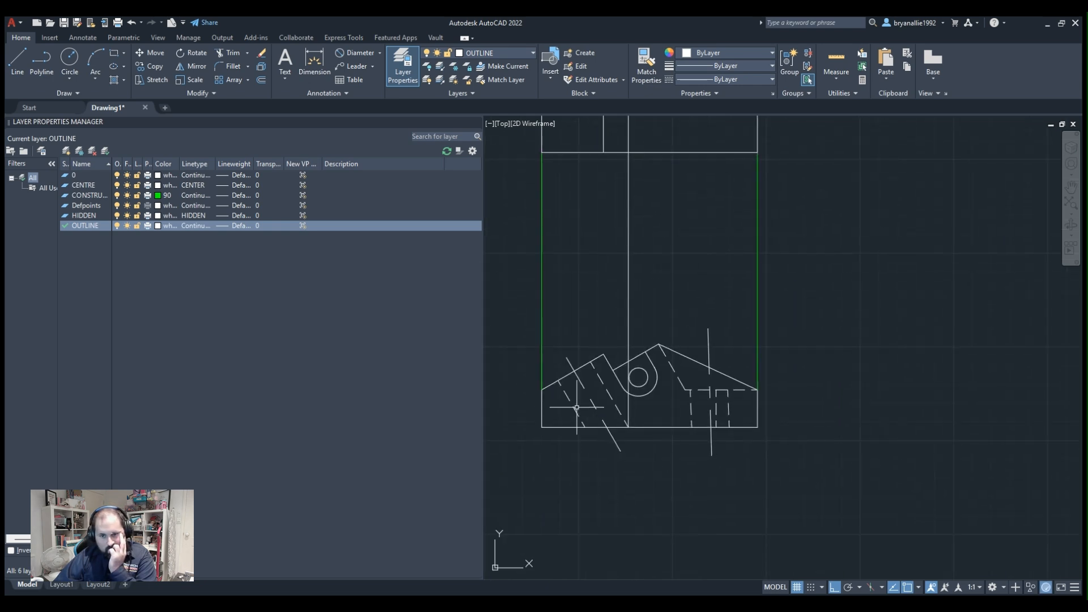
Draw a vertical projection line from the angled hole's left edge on the profile's base up into the rectangle, past the ellipses.
middle_drag(592, 395, 656, 477)
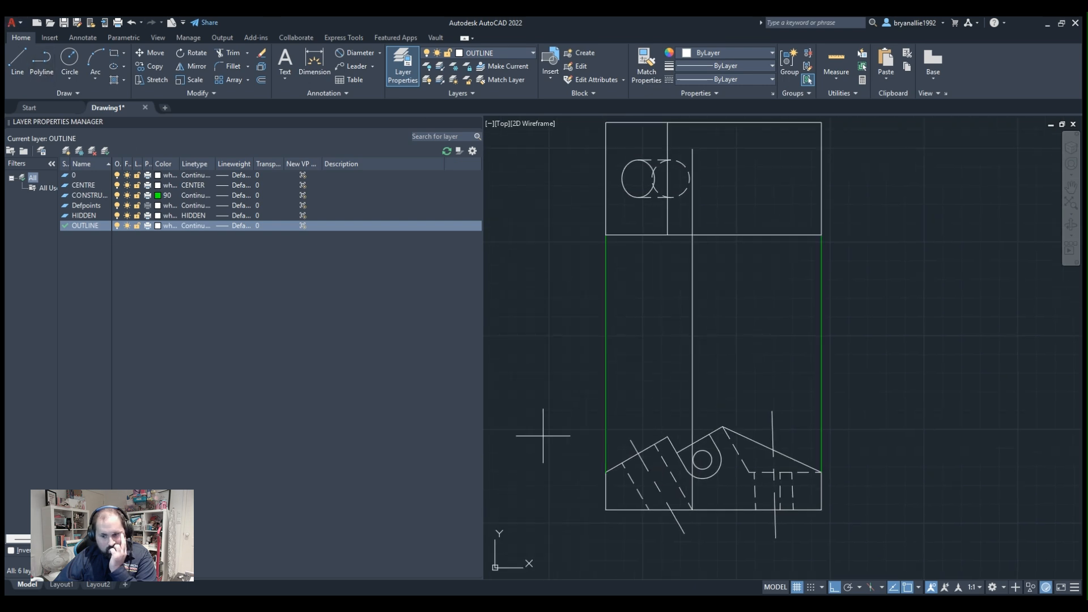
click(650, 509)
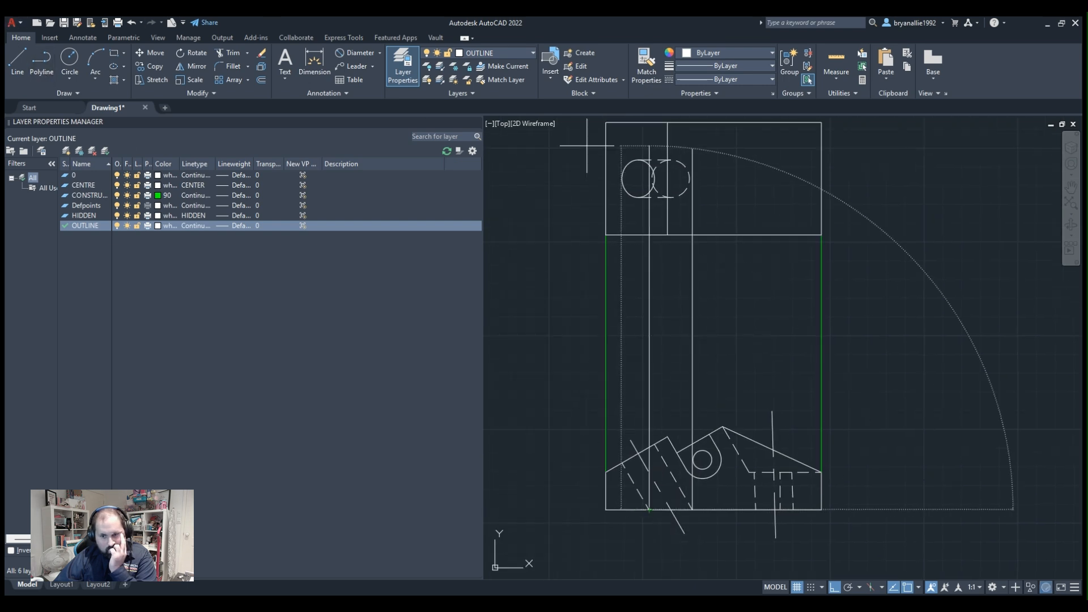
scroll(645, 136, up, 5)
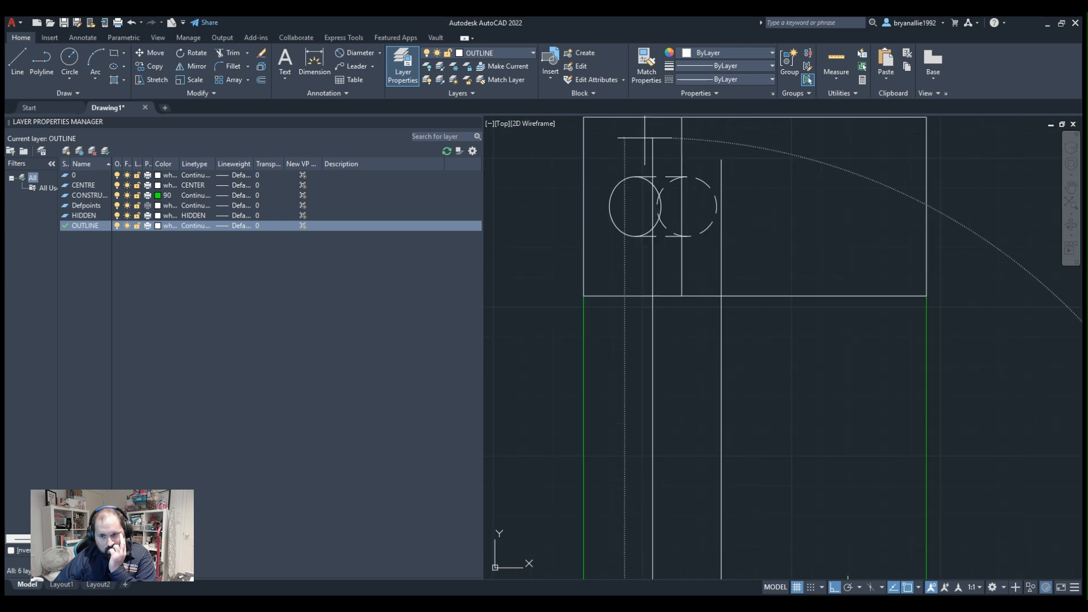
scroll(649, 153, up, 3)
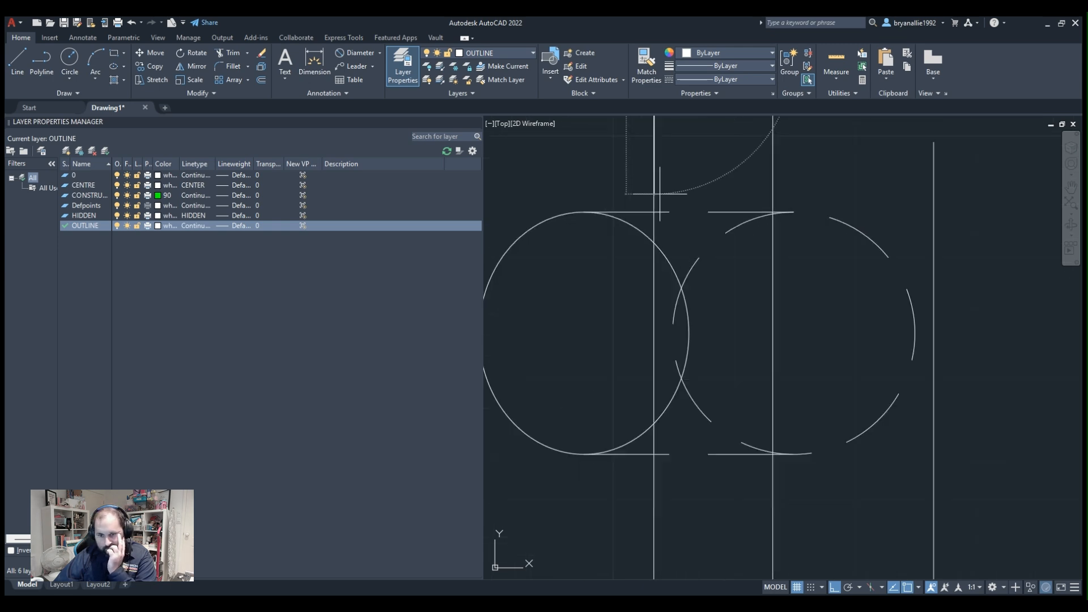
Stretch the hidden ellipse's left quadrant horizontally to meet the vertical projection line from the angled hole's left edge.
click(672, 326)
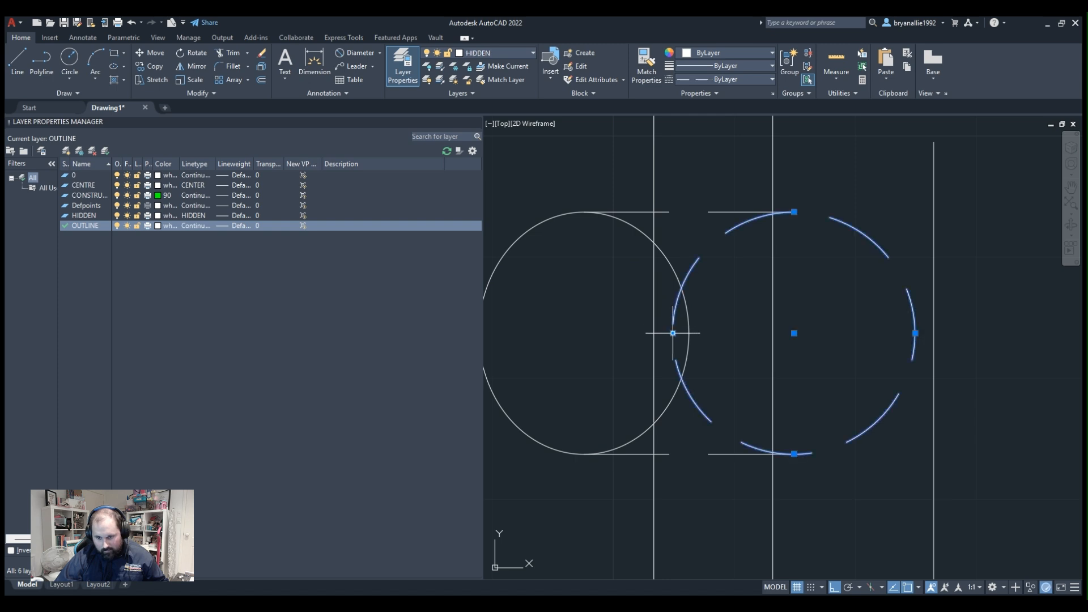
click(673, 334)
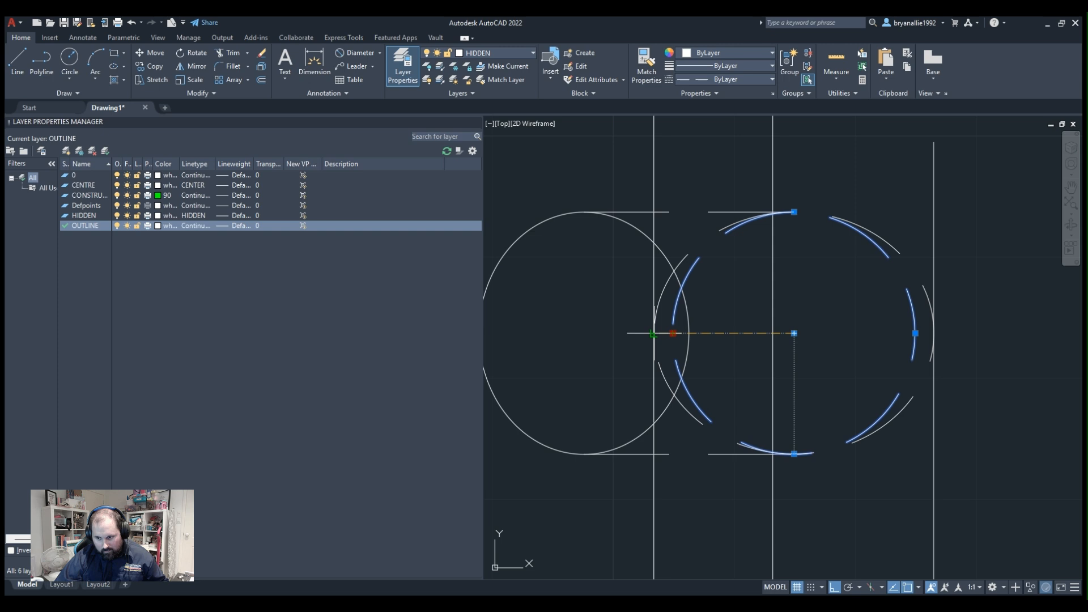
click(653, 333)
scroll(819, 296, down, 3)
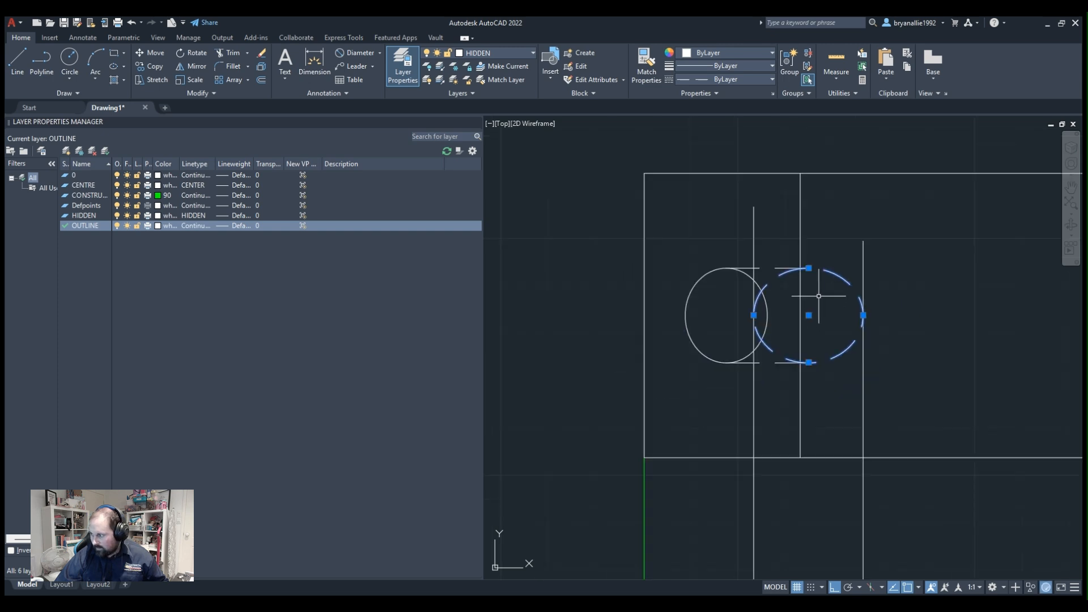
key(Escape)
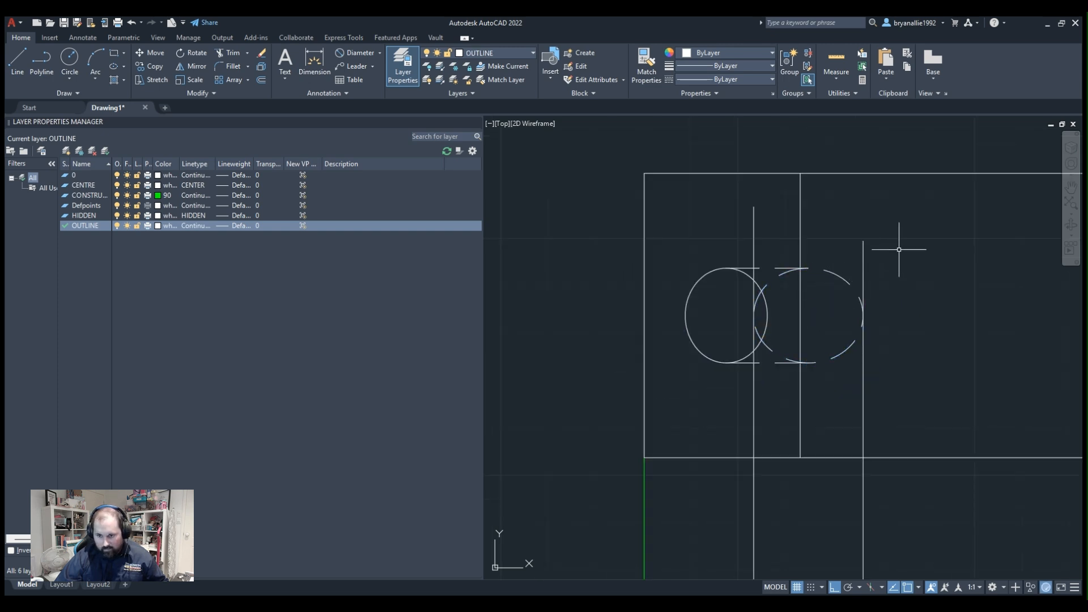
Delete the two vertical projection lines running from the angled hole's base edges through the rectangle.
click(901, 246)
click(845, 262)
key(Delete)
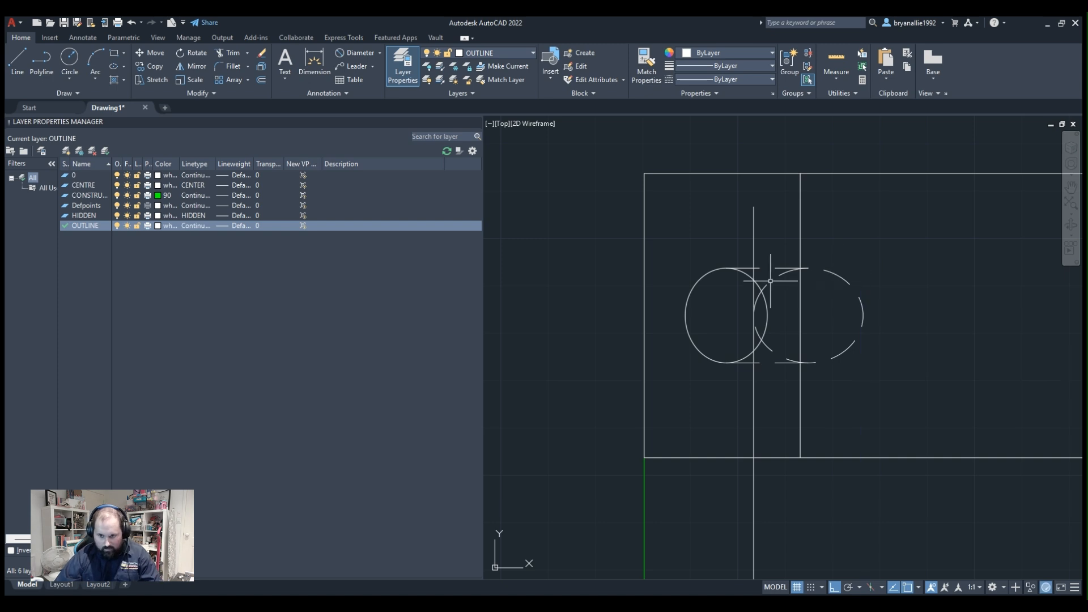
click(754, 215)
click(706, 232)
key(Delete)
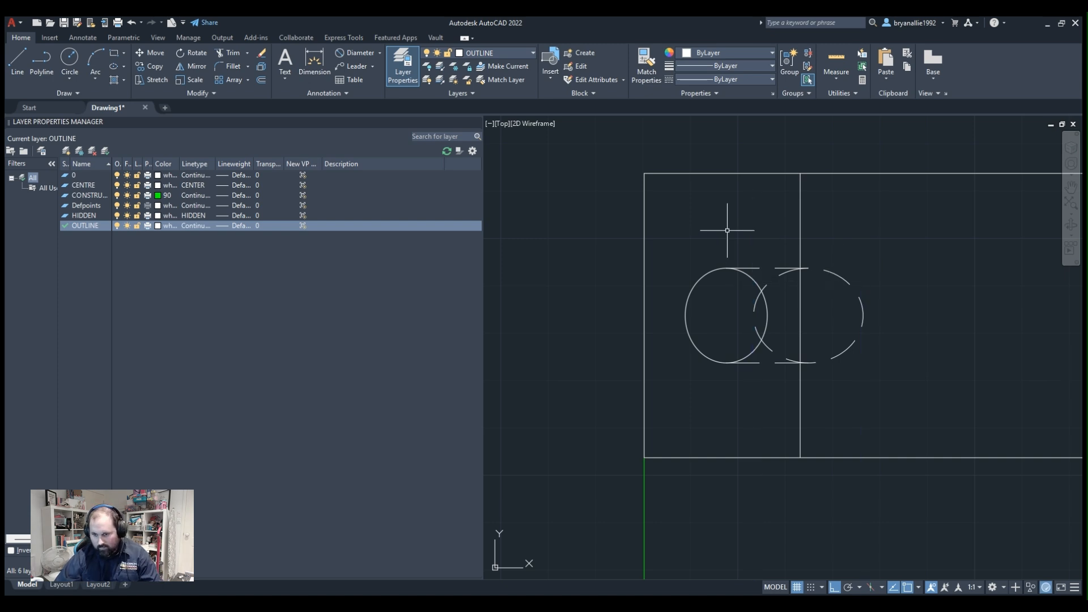
Examine the projected rectangular view and compare it with the profile's slot, holes and peak below.
scroll(760, 266, down, 2)
scroll(867, 284, down, 4)
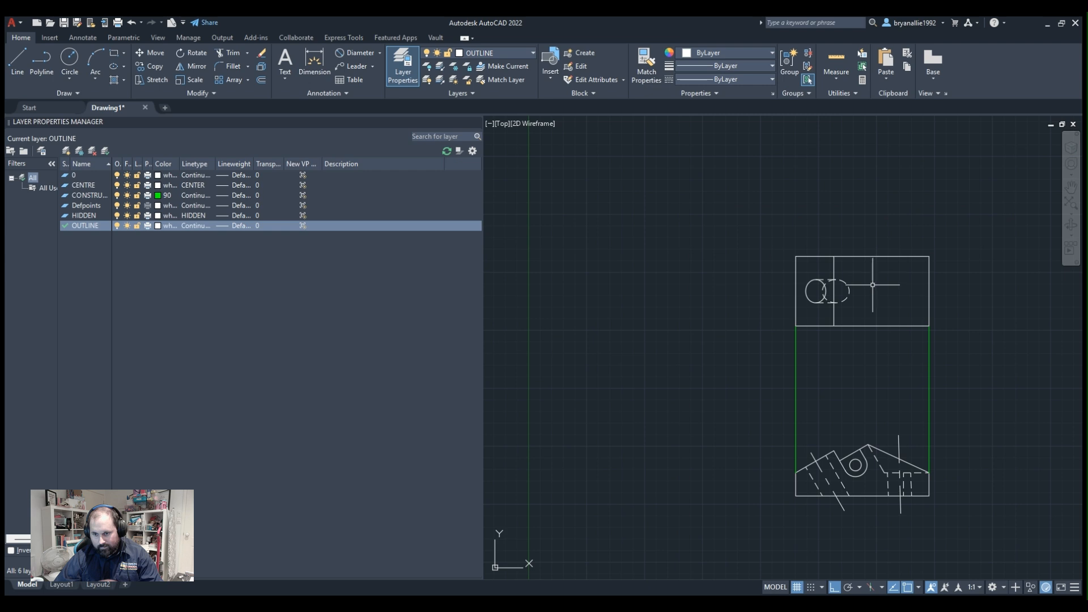
scroll(875, 292, up, 2)
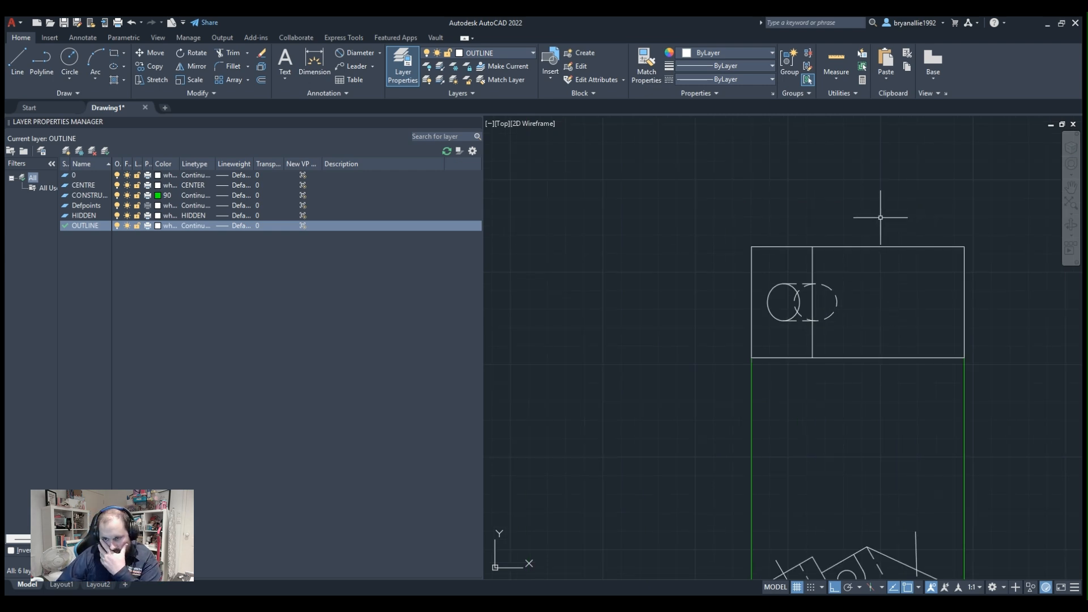
scroll(802, 341, up, 4)
middle_drag(886, 331, 860, 318)
scroll(866, 321, down, 2)
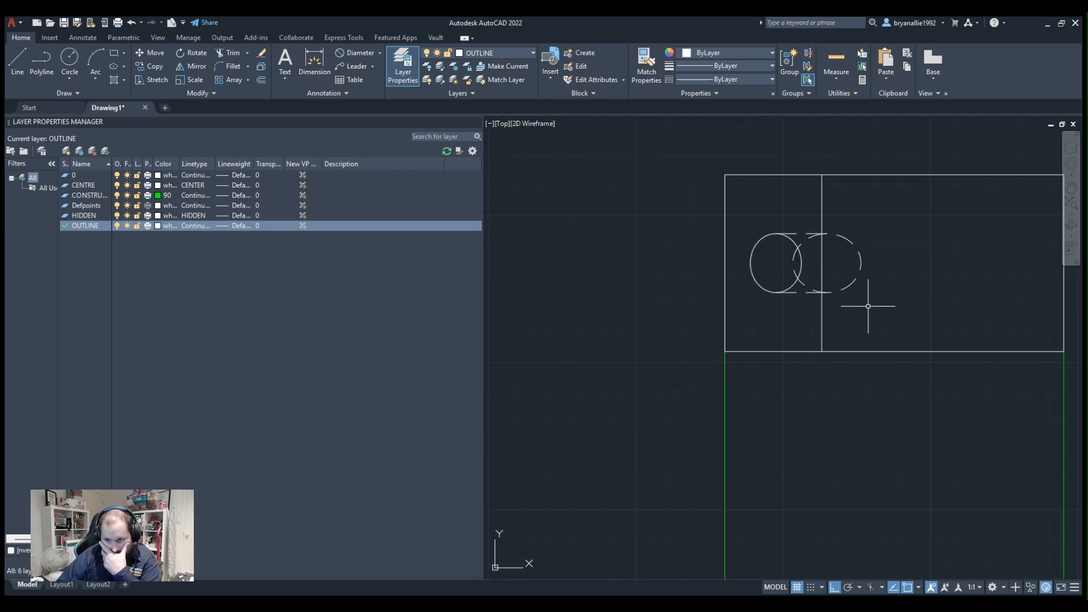
mouse_move(950, 282)
middle_down()
mouse_move(878, 305)
mouse_move(779, 187)
middle_up()
scroll(925, 289, down, 2)
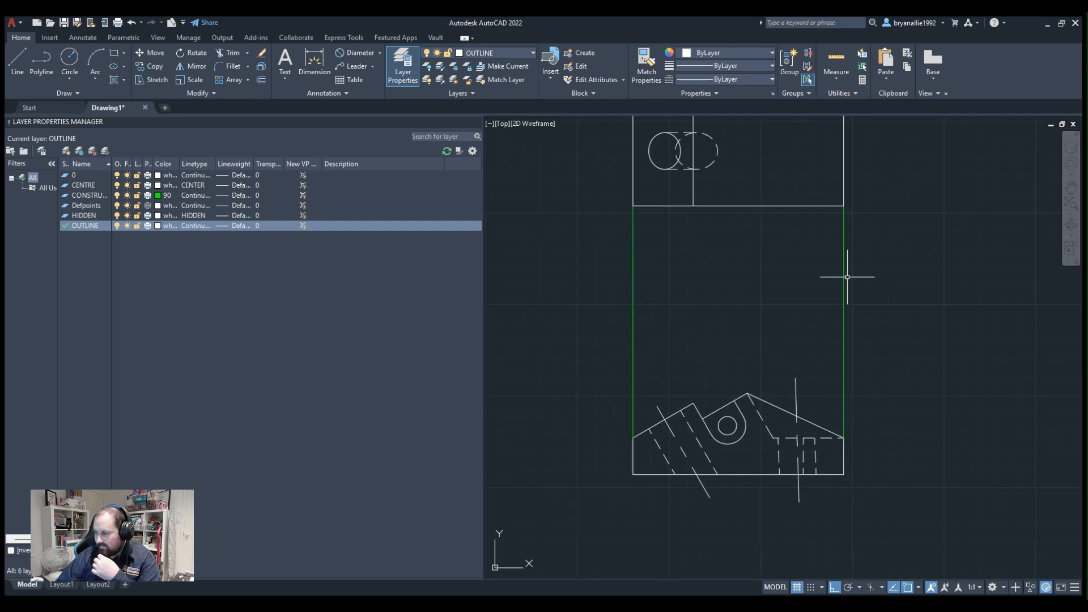
middle_drag(810, 258, 824, 365)
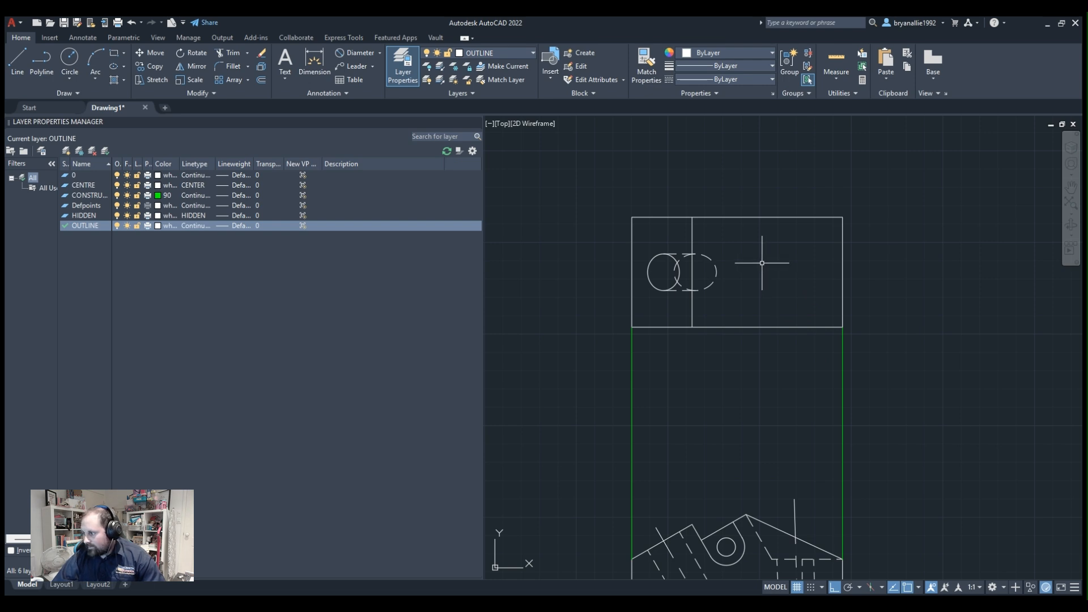
scroll(702, 243, up, 2)
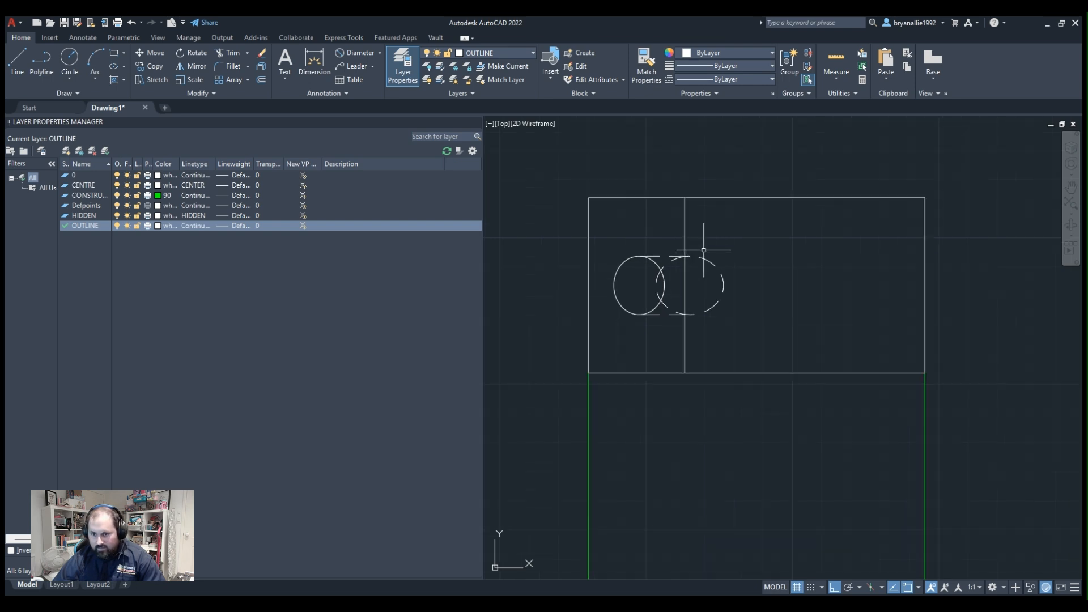
scroll(704, 250, down, 4)
scroll(704, 250, up, 2)
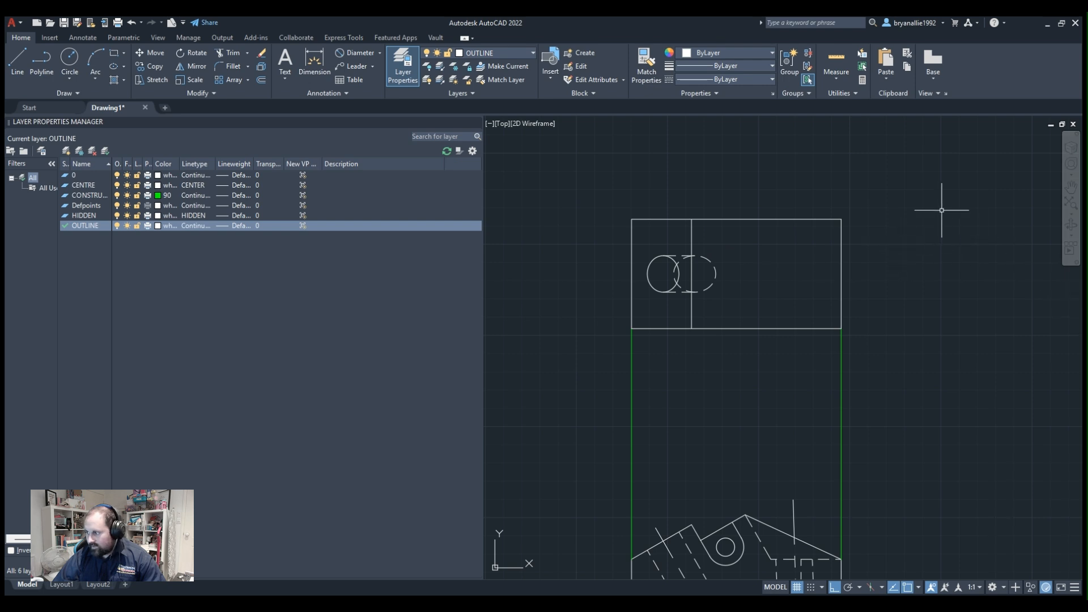
Draw a construction circle centred on the rectangle's lower-right corner, with its top quadrant on the rectangle's right edge.
scroll(970, 213, up, 3)
middle_drag(603, 153, 823, 137)
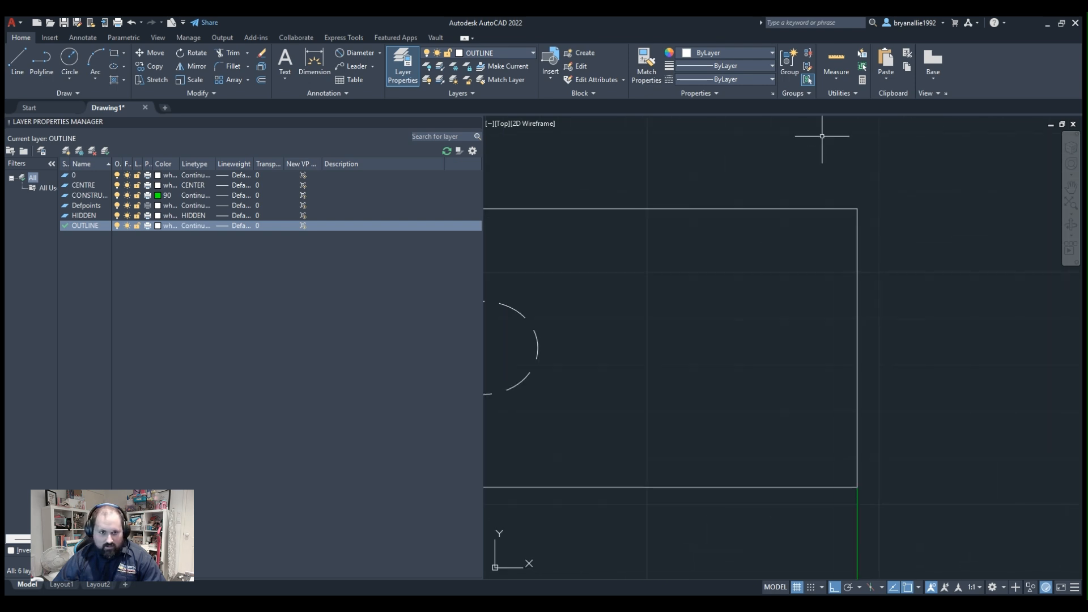
click(70, 56)
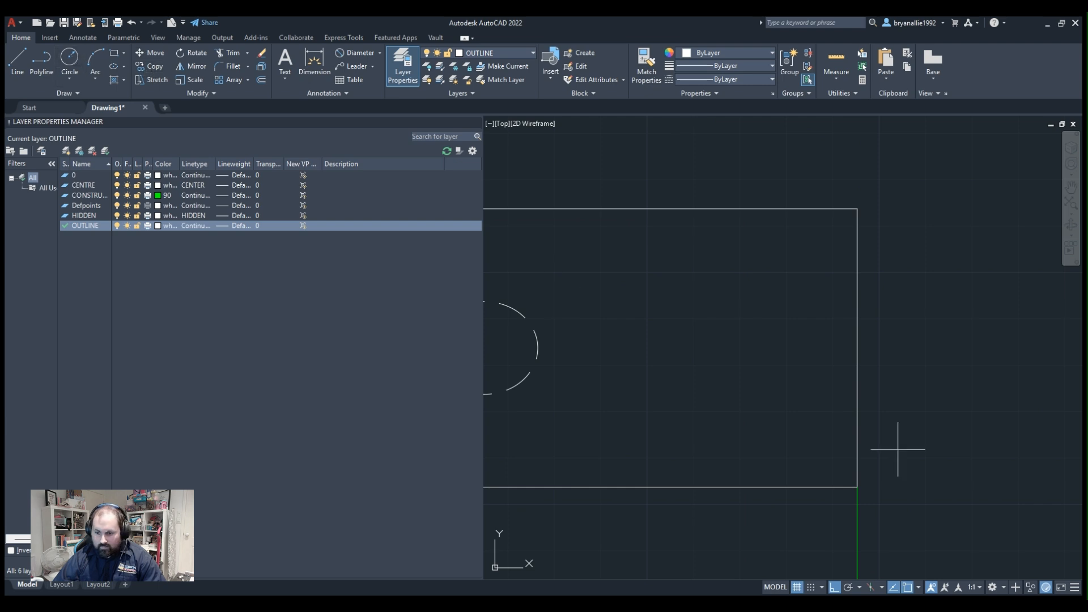
click(857, 486)
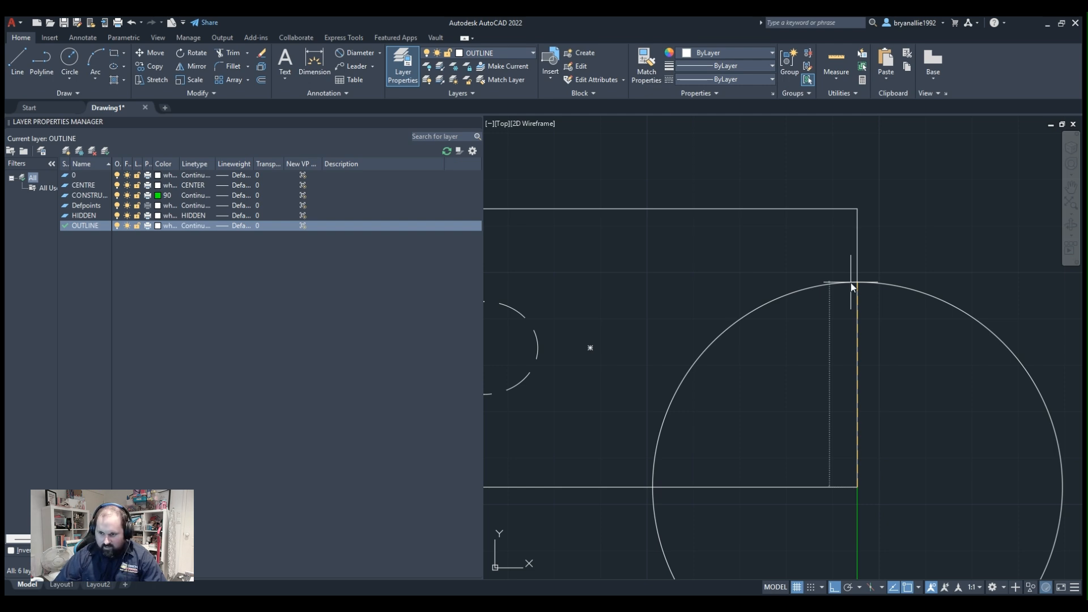
key(Return)
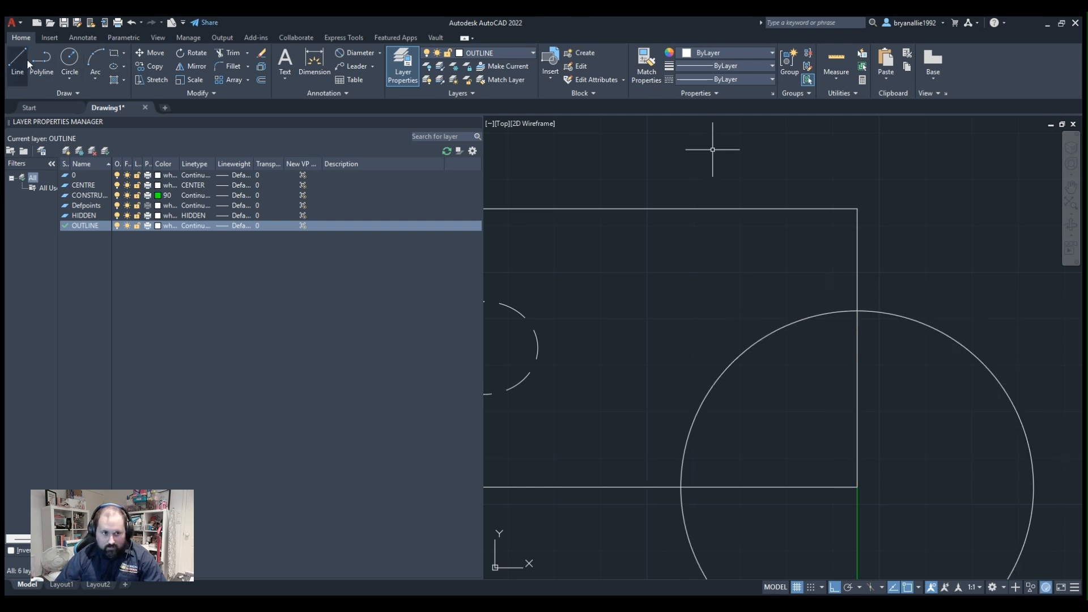
Draw a diagonal line at about 45° from the circle's top quadrant up and left past the rectangle's upper edge.
click(858, 311)
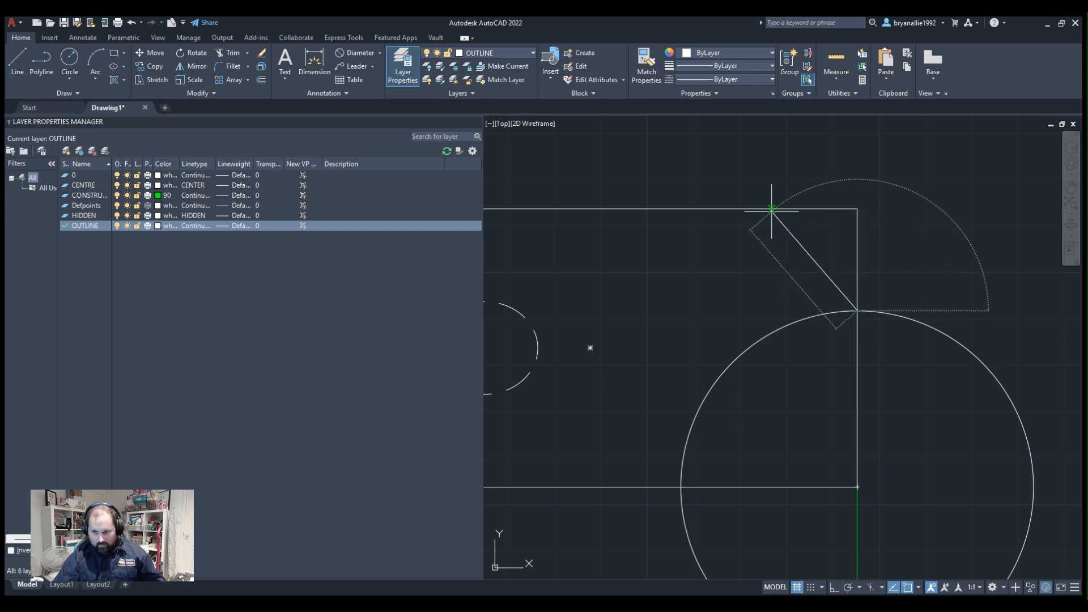
key(F8)
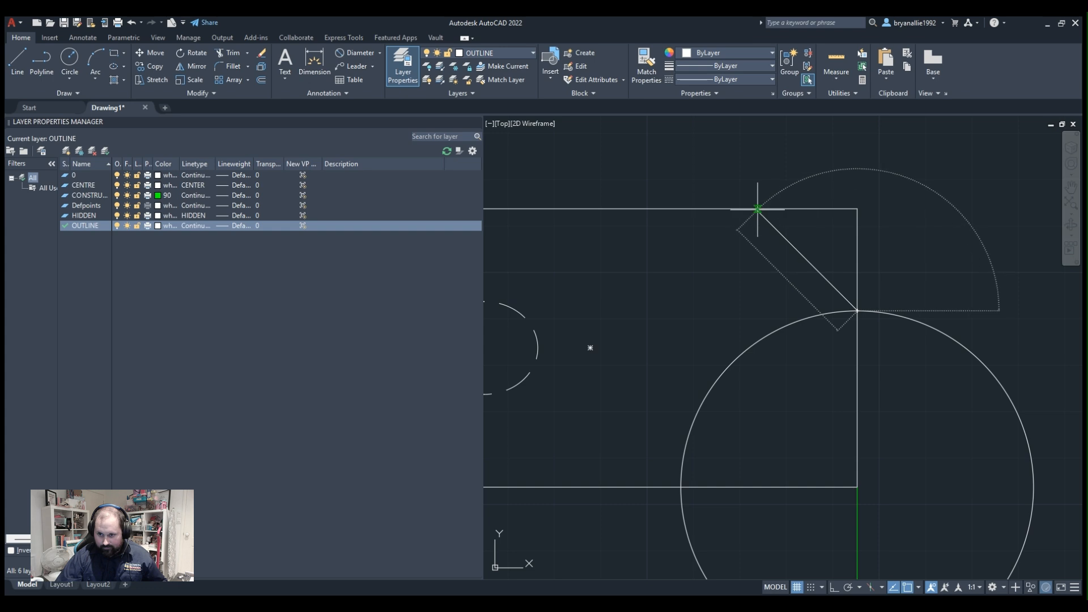
click(754, 163)
key(Escape)
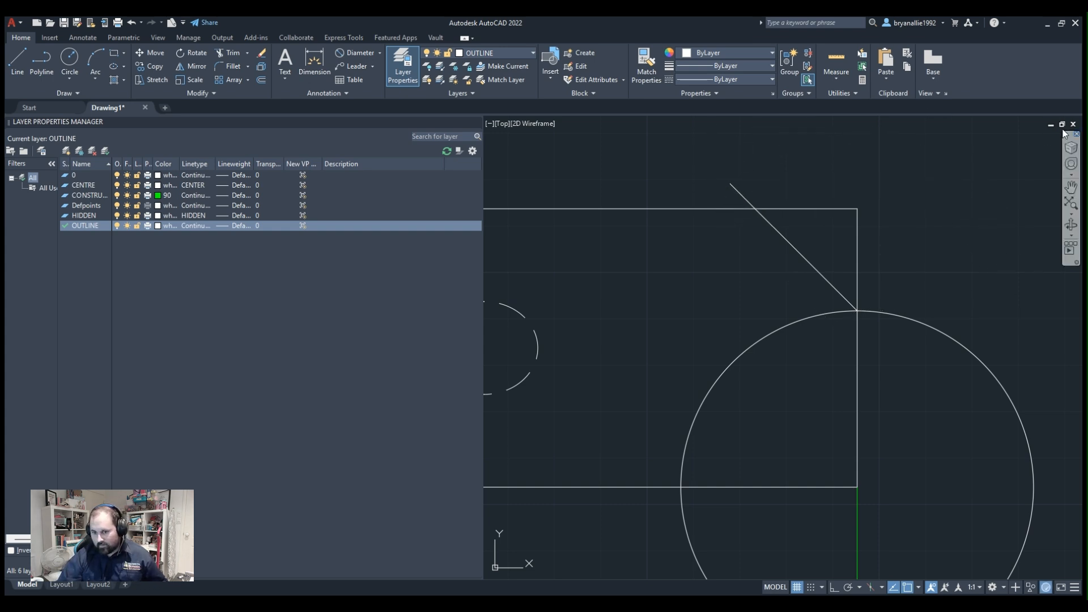
Trim off the rectangle's upper-right corner and the diagonal's overhang, and delete the construction circle.
scroll(911, 221, down, 3)
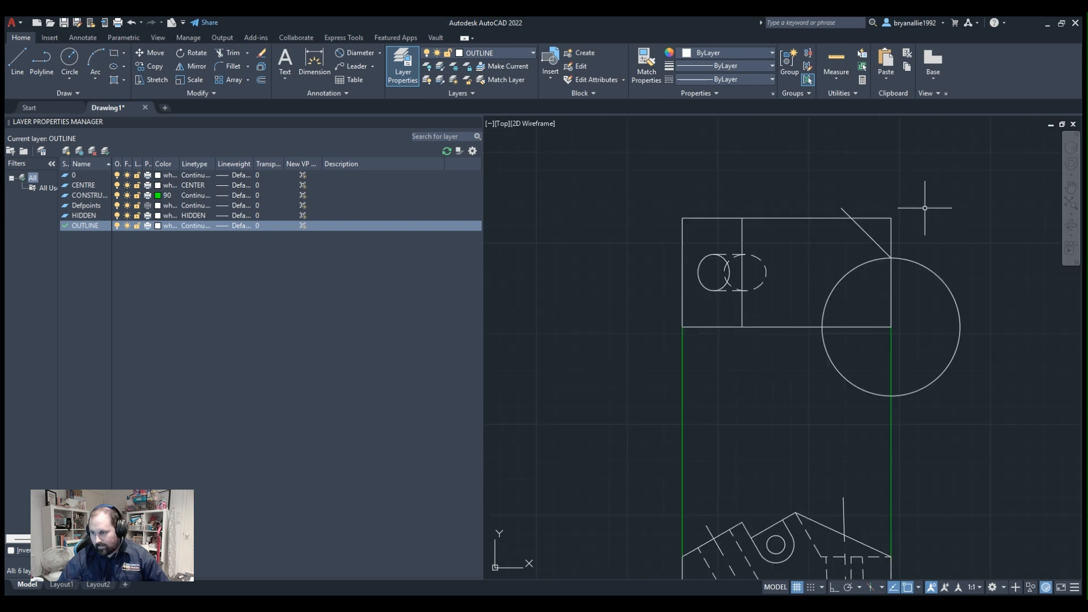
scroll(924, 208, up, 2)
middle_drag(925, 207, 865, 225)
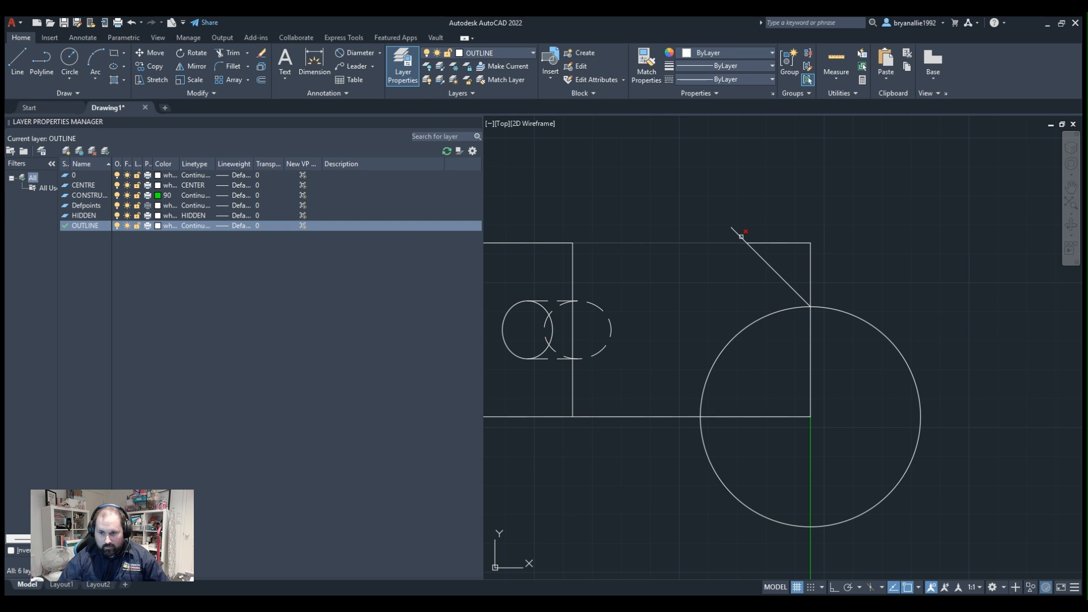
click(738, 231)
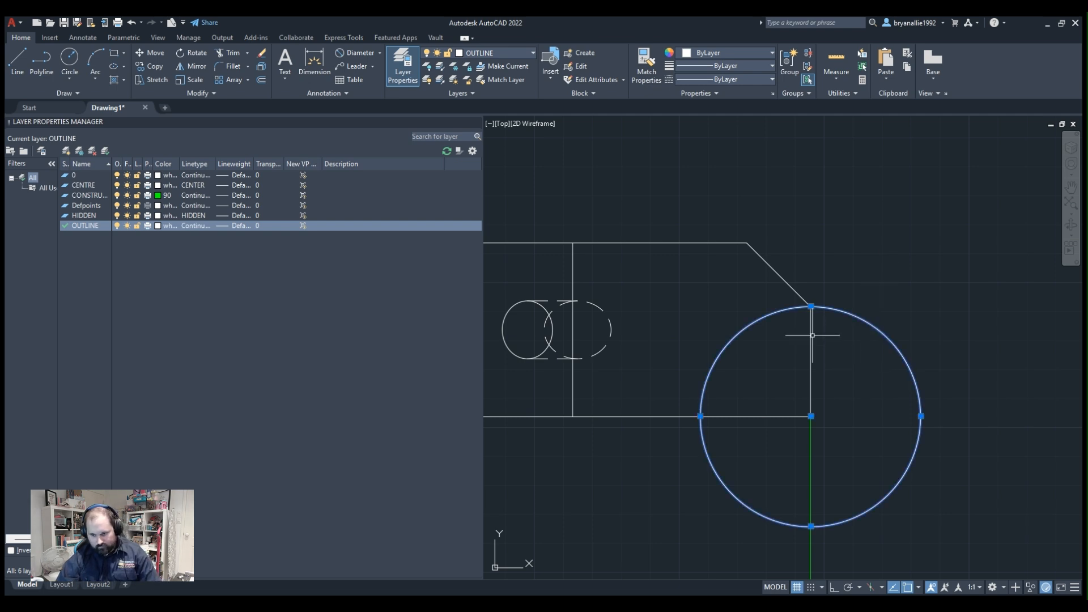
click(787, 316)
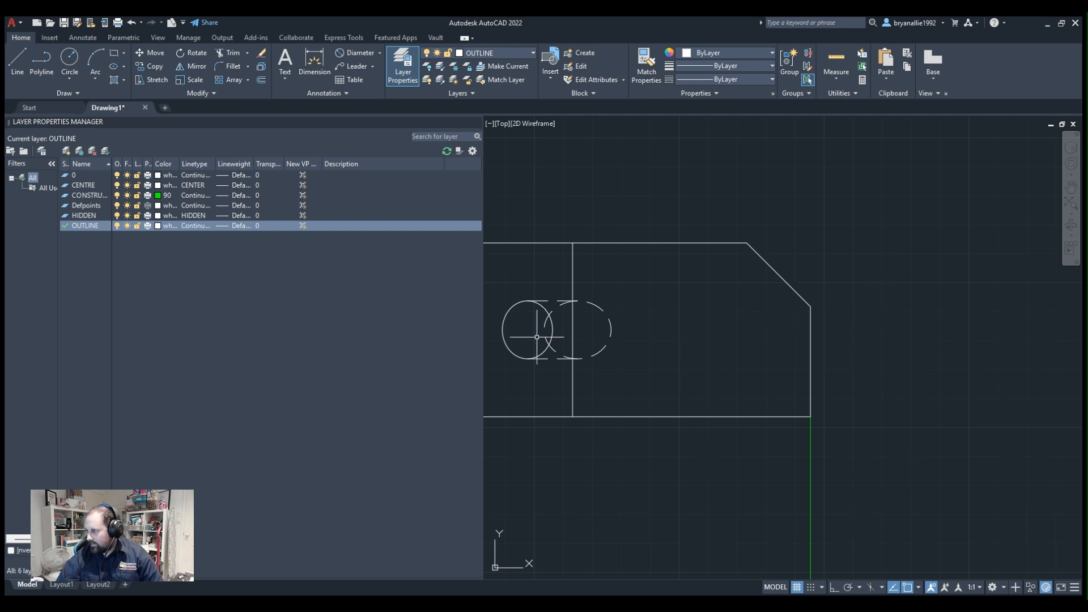
Draw a vertical projection line from the slot's right end on the profile's sloping edge up past the rectangle's upper edge.
scroll(797, 284, up, 3)
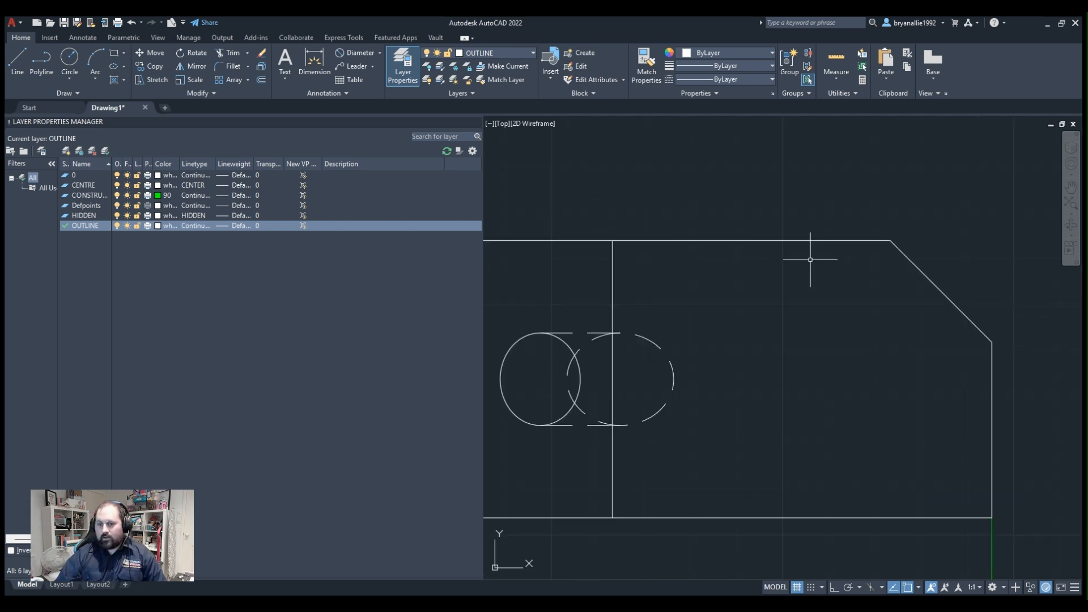
scroll(810, 259, down, 4)
scroll(814, 243, up, 2)
scroll(817, 255, up, 2)
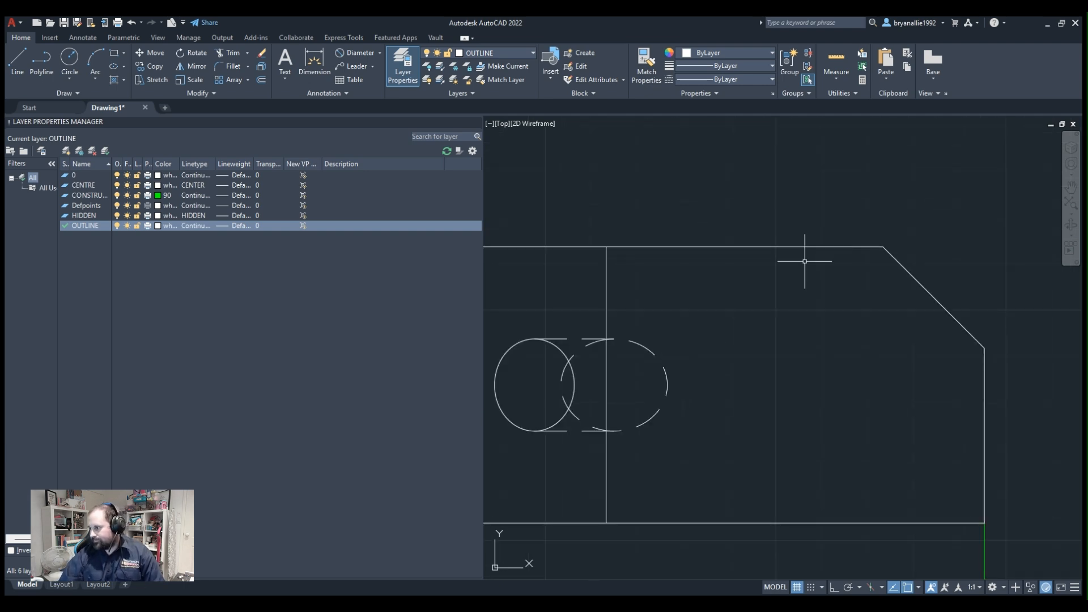
mouse_move(763, 294)
middle_down()
mouse_move(777, 274)
mouse_move(783, 297)
mouse_move(827, 284)
middle_up()
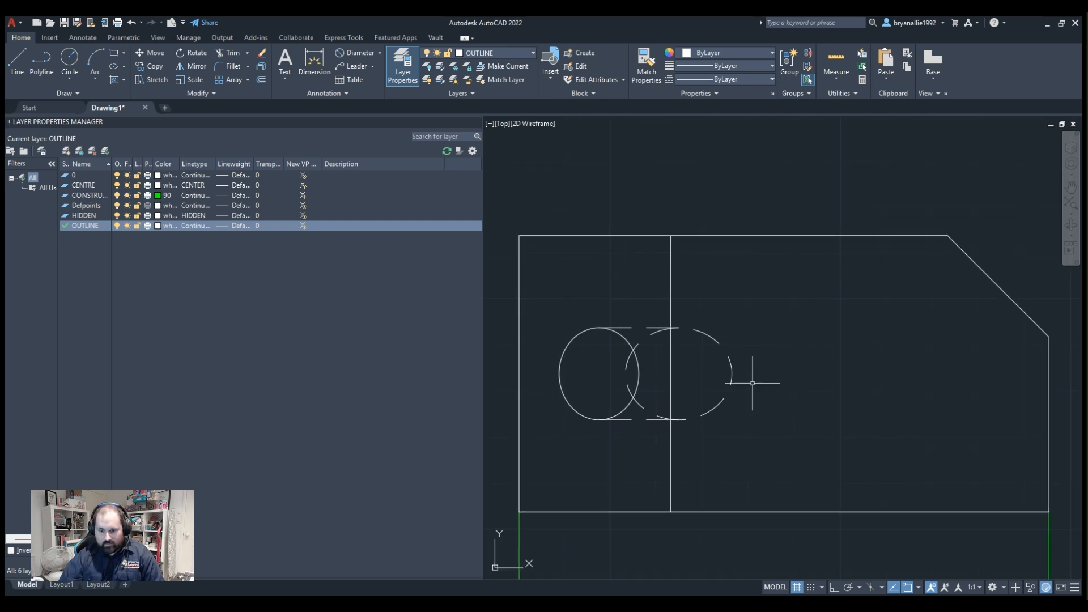
scroll(753, 383, down, 3)
scroll(839, 516, up, 4)
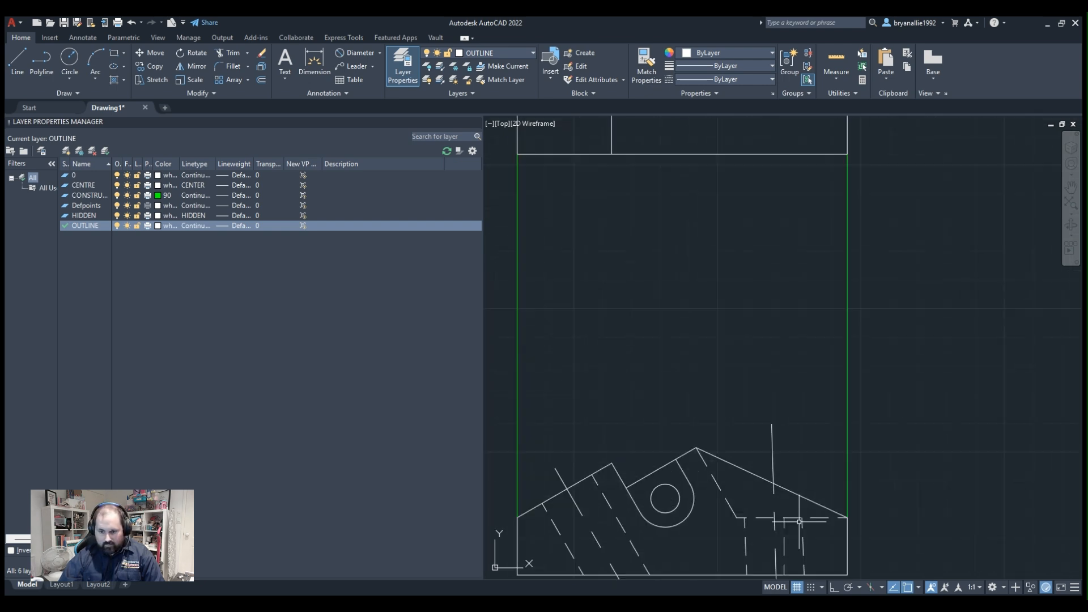
click(69, 59)
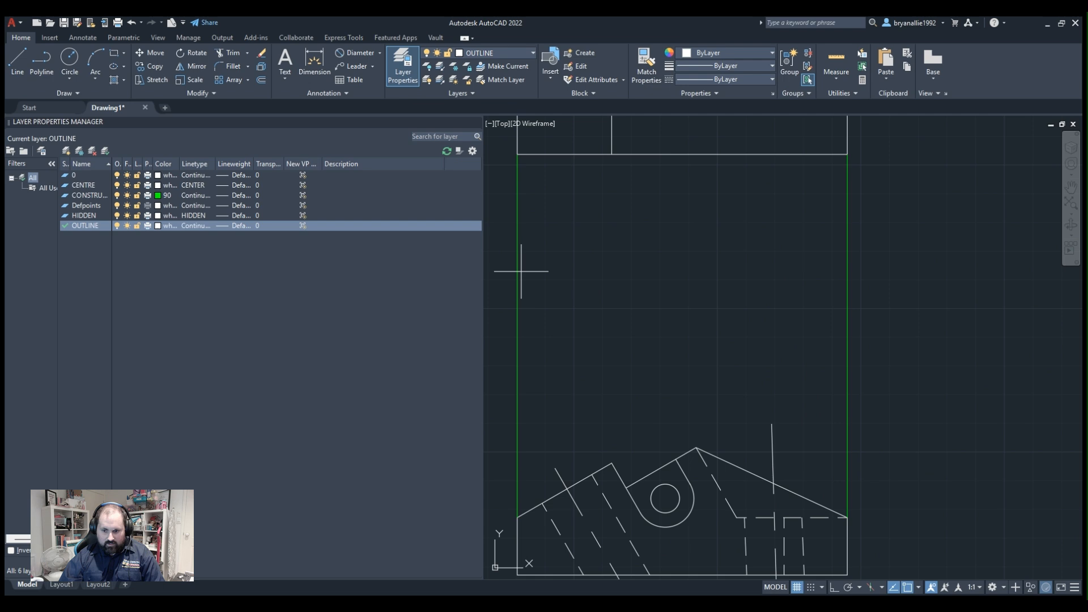
click(676, 458)
middle_drag(715, 219, 709, 372)
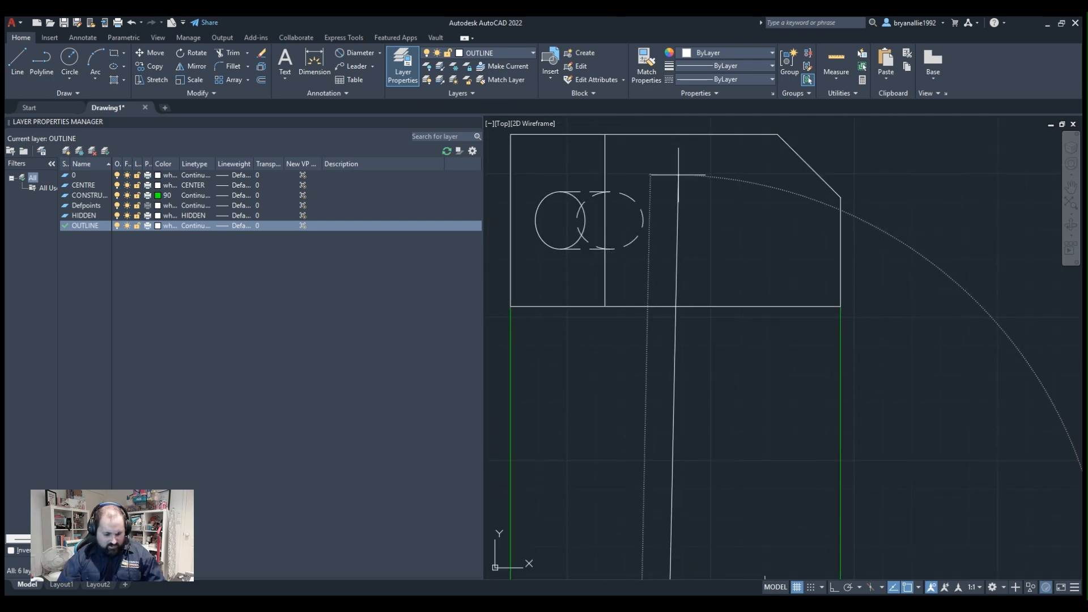
scroll(656, 151, up, 2)
middle_drag(656, 150, 667, 241)
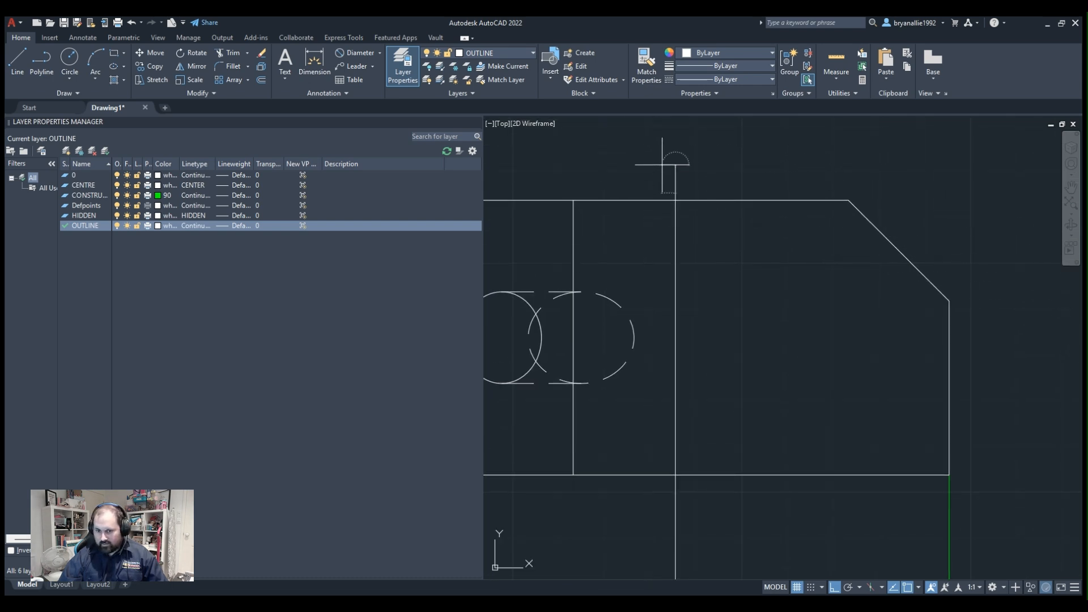
Draw a construction circle centred where the slot's vertical projection line crosses the rectangle's upper edge.
scroll(697, 170, down, 1)
scroll(707, 165, up, 1)
scroll(703, 201, down, 3)
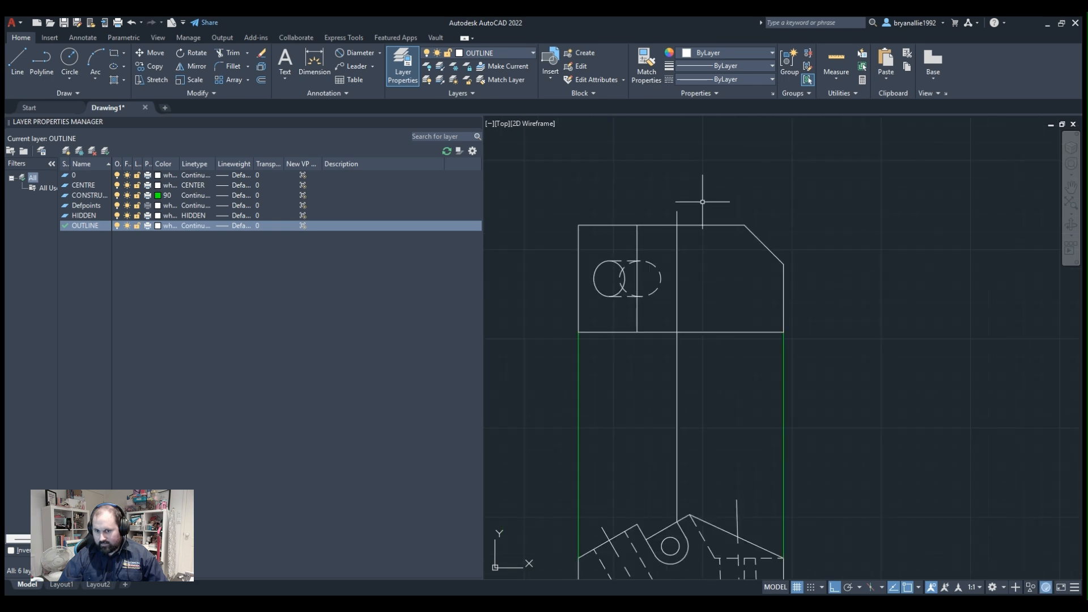
scroll(703, 201, up, 3)
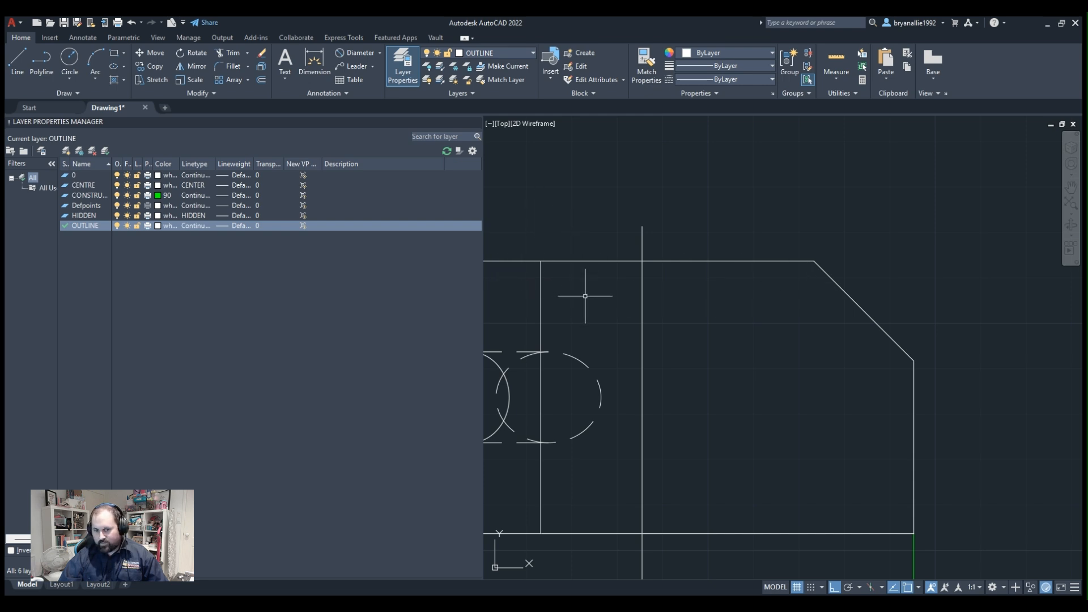
middle_drag(621, 258, 669, 263)
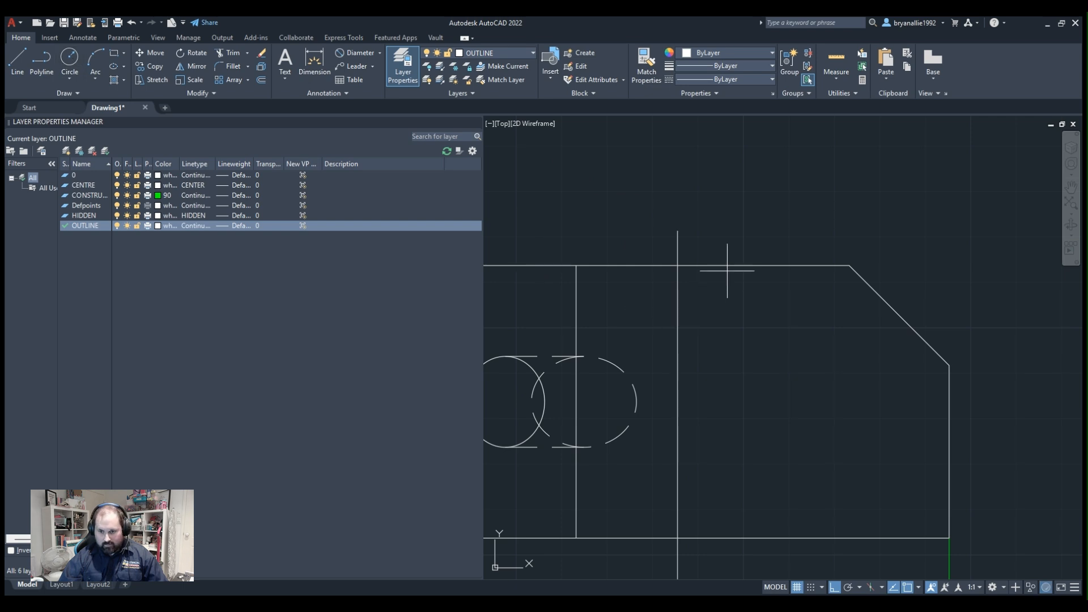
click(678, 266)
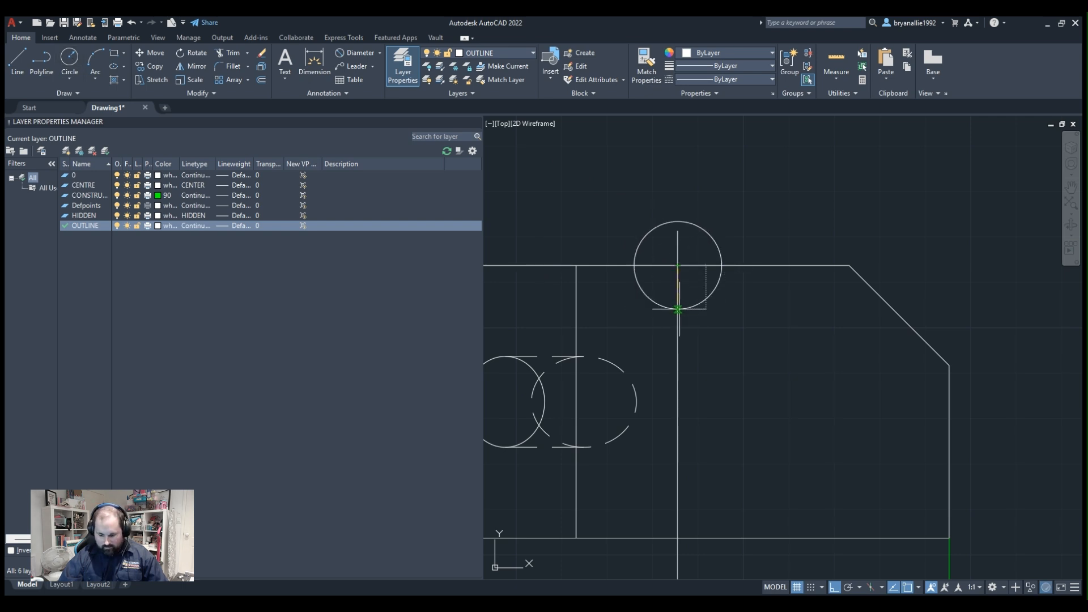
click(679, 309)
Draw a horizontal line from the circle's bottom quadrant left past the rectangle's inner vertical edge.
scroll(484, 195, down, 2)
scroll(527, 227, up, 4)
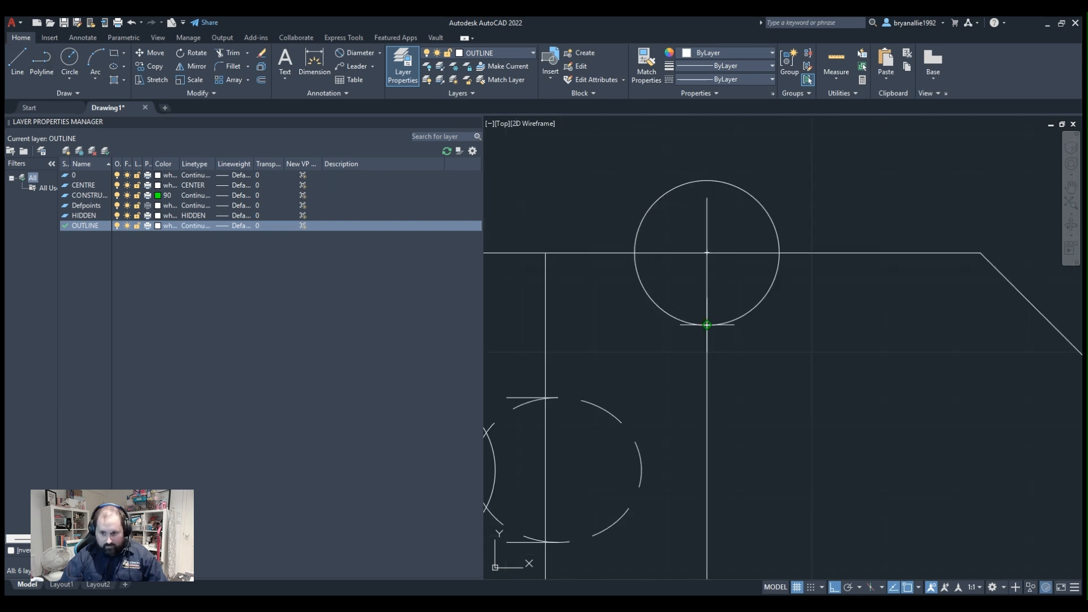
click(707, 325)
middle_drag(538, 317, 616, 324)
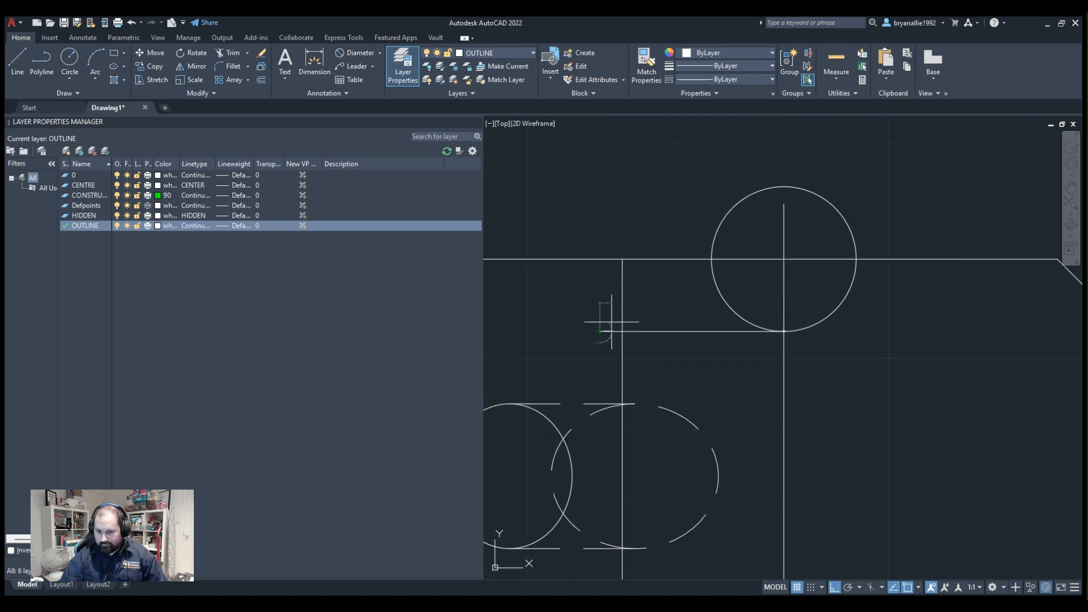
scroll(734, 272, down, 4)
key(Escape)
Draw a vertical projection line from the slot's left corner on the profile's sloping edge up past the rectangle's upper edge.
middle_drag(751, 386, 797, 317)
scroll(799, 316, down, 2)
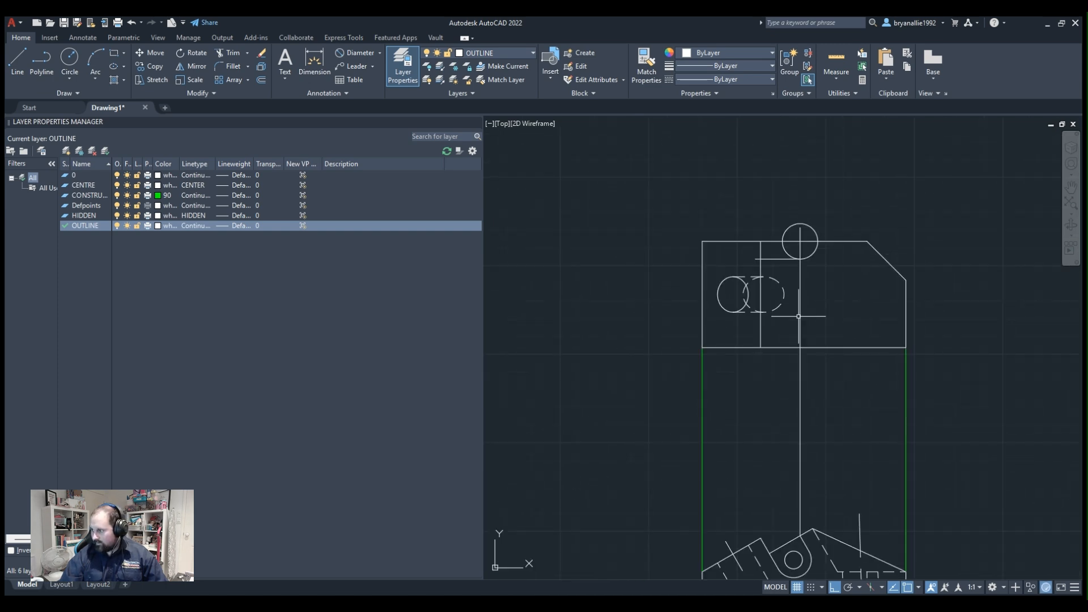
scroll(785, 408, down, 2)
middle_drag(801, 422, 801, 360)
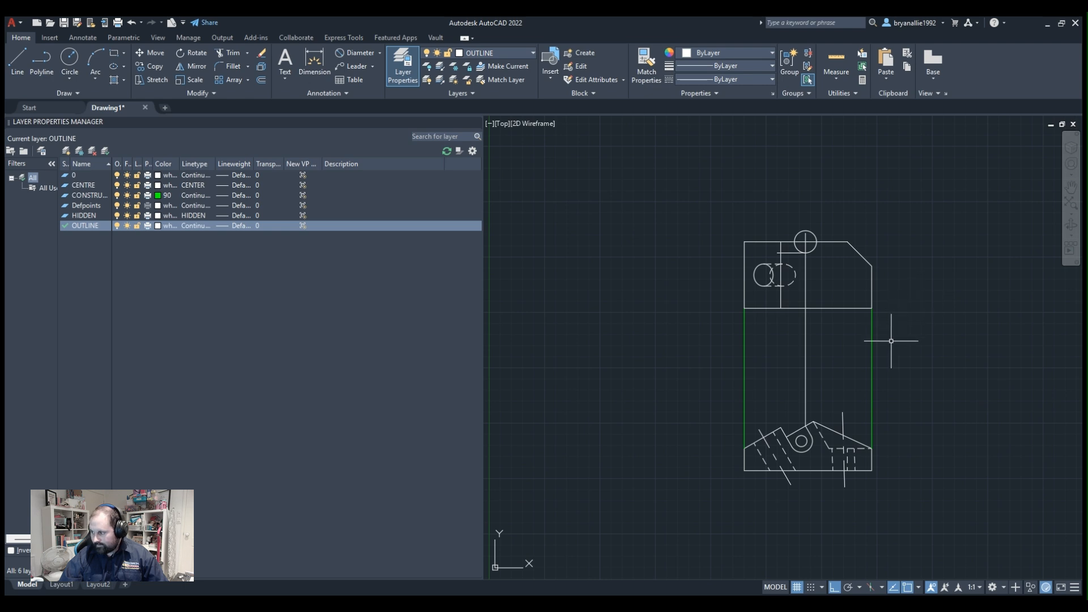
scroll(890, 363, down, 2)
scroll(850, 486, up, 4)
scroll(825, 364, up, 3)
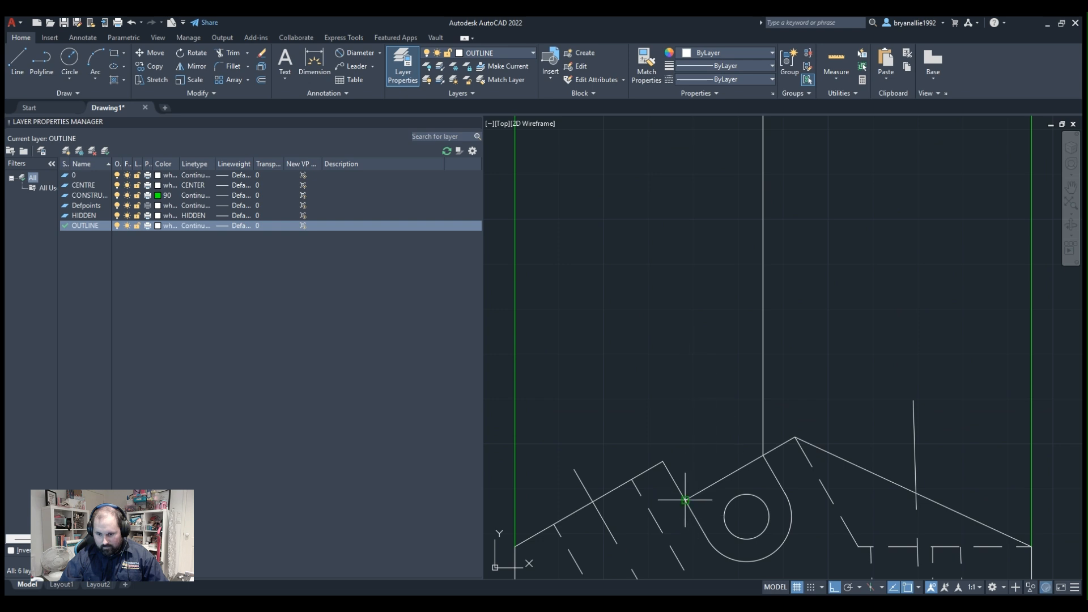
click(685, 500)
scroll(696, 370, down, 2)
middle_drag(697, 357, 697, 577)
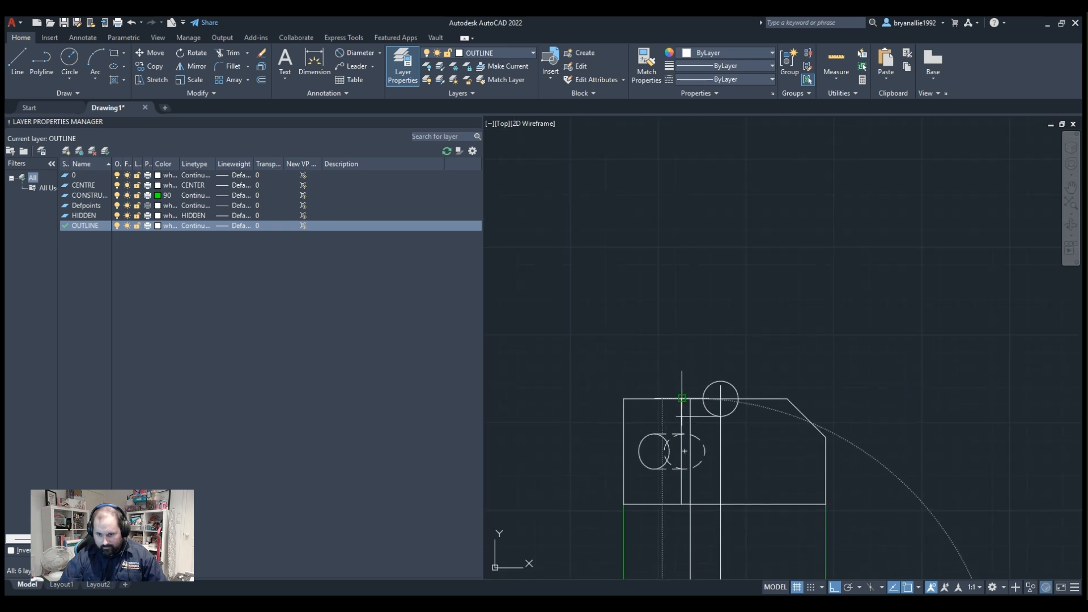
scroll(686, 386, up, 5)
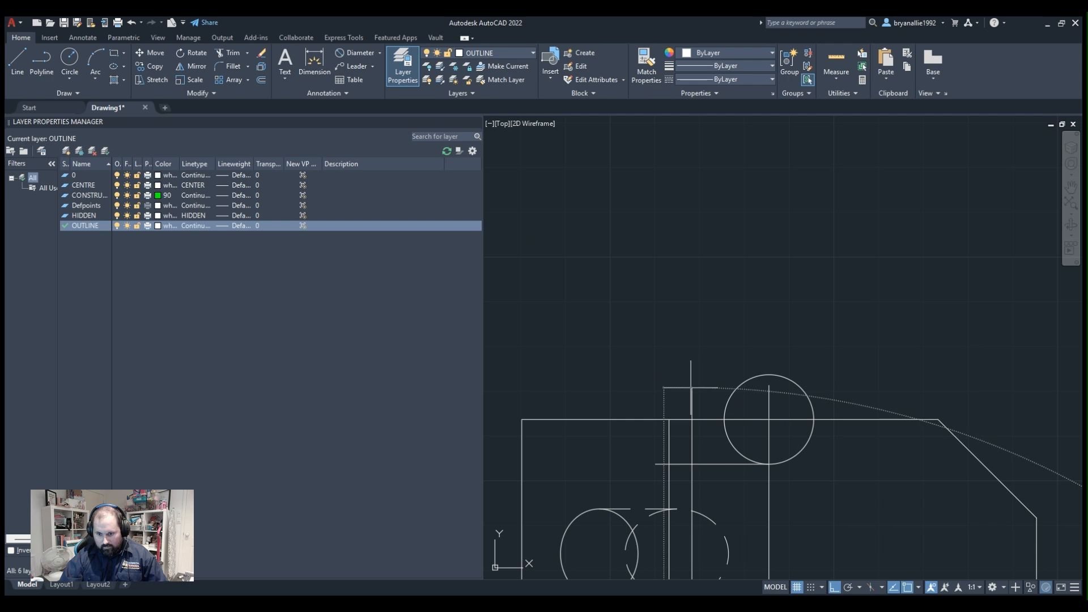
middle_drag(683, 423, 686, 241)
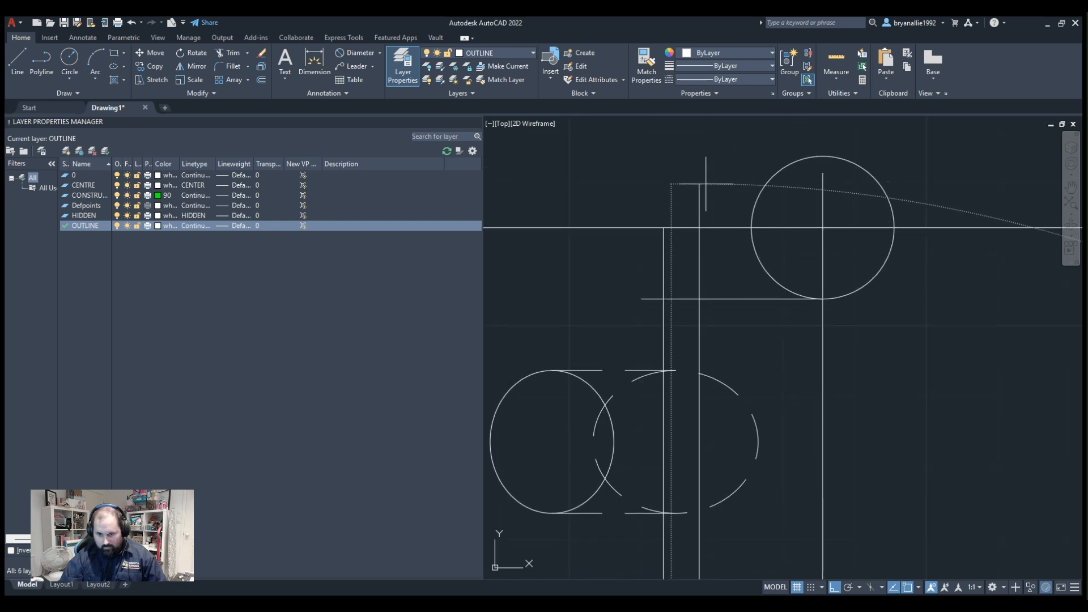
click(700, 183)
key(Escape)
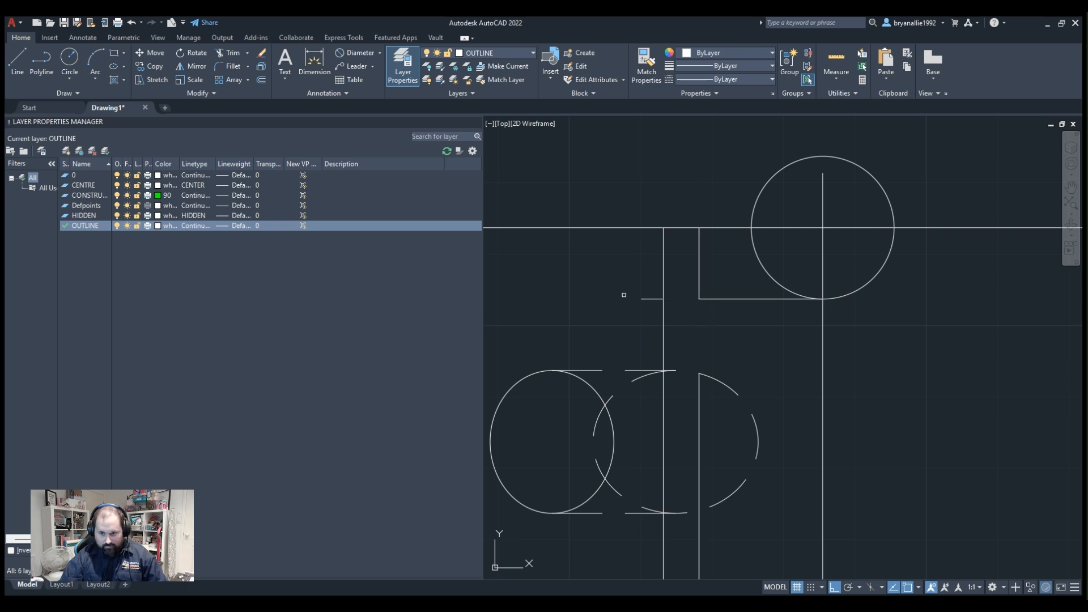
Trim the new horizontal and vertical lines to a corner below the upper edge and delete their leftover pieces.
click(653, 279)
click(614, 326)
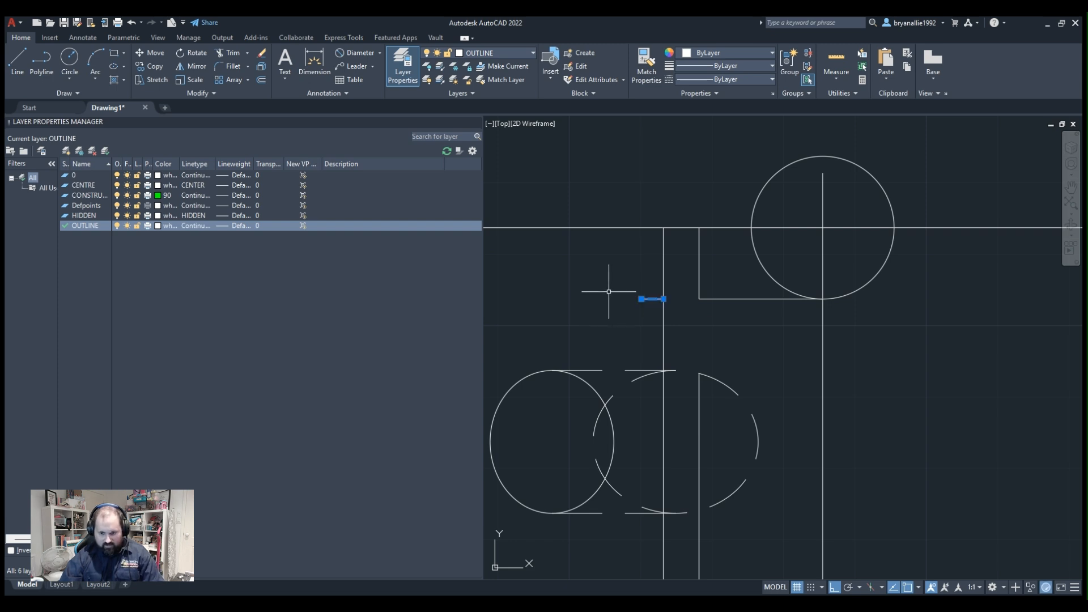
key(Delete)
middle_drag(785, 438, 756, 301)
click(704, 436)
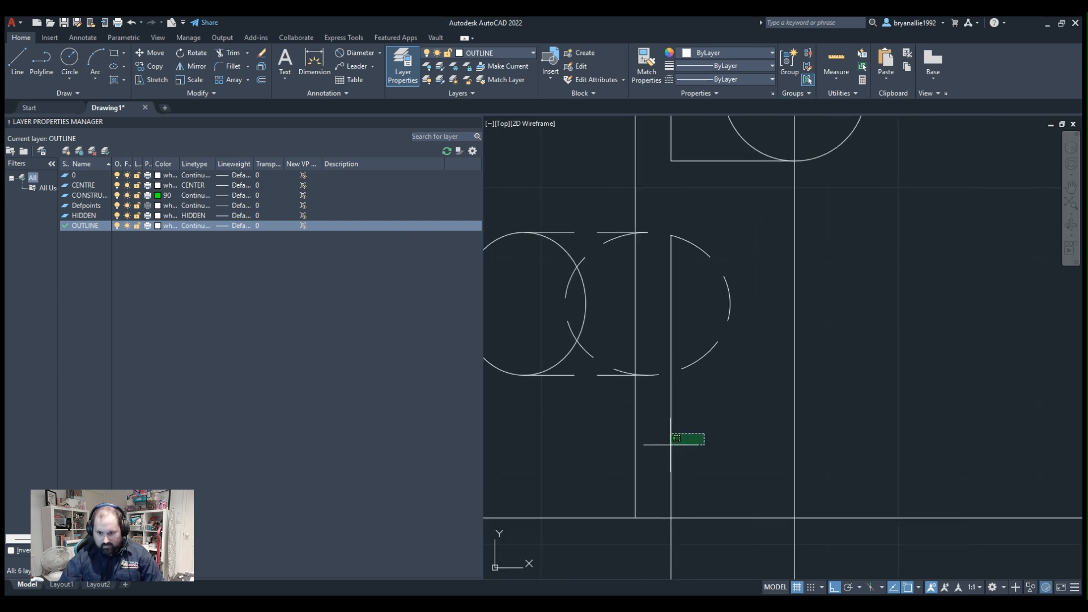
click(666, 448)
key(Delete)
Delete the construction circle and trim the right projection line's part above the short horizontal line.
scroll(672, 446, down, 5)
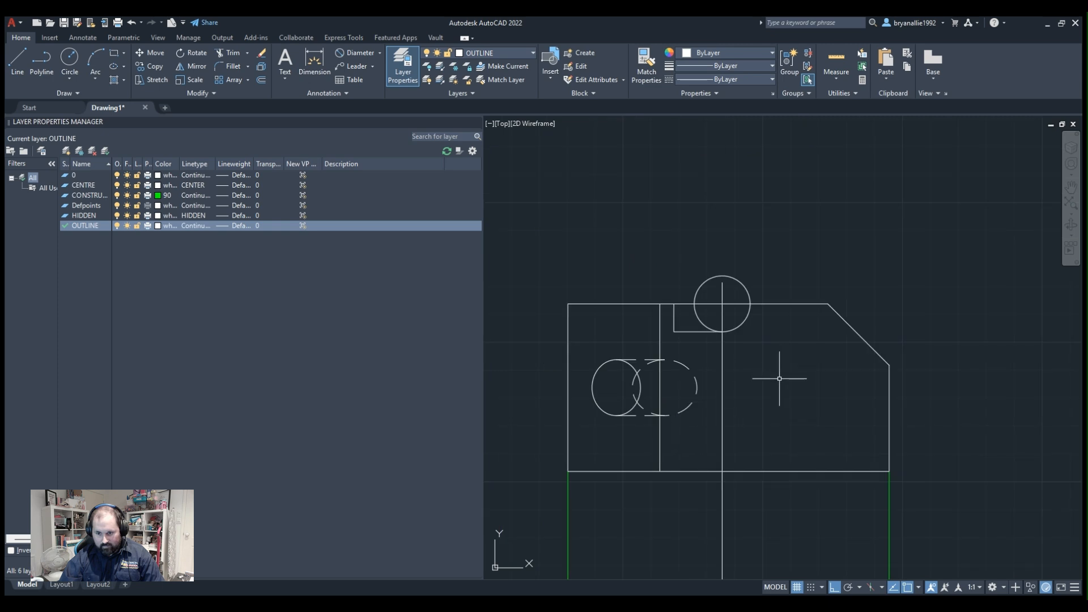
click(753, 424)
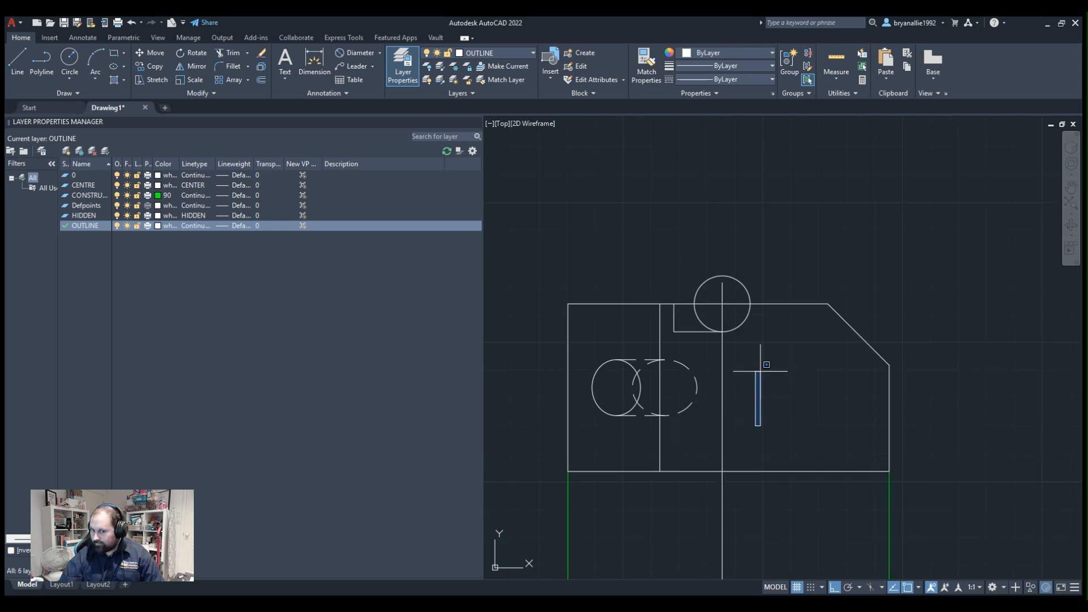
click(759, 372)
scroll(783, 325, up, 4)
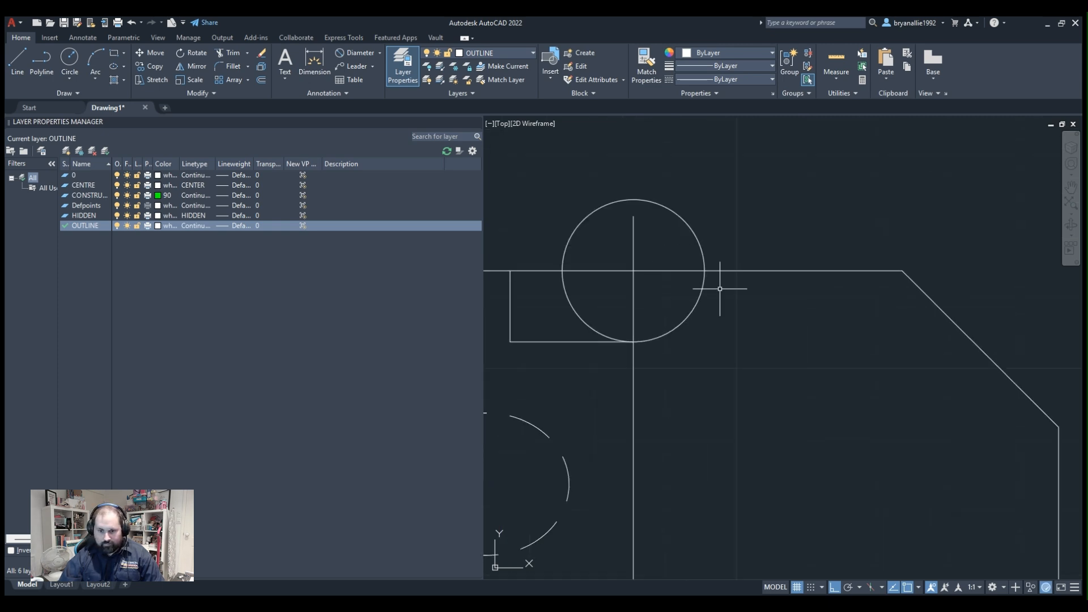
click(688, 313)
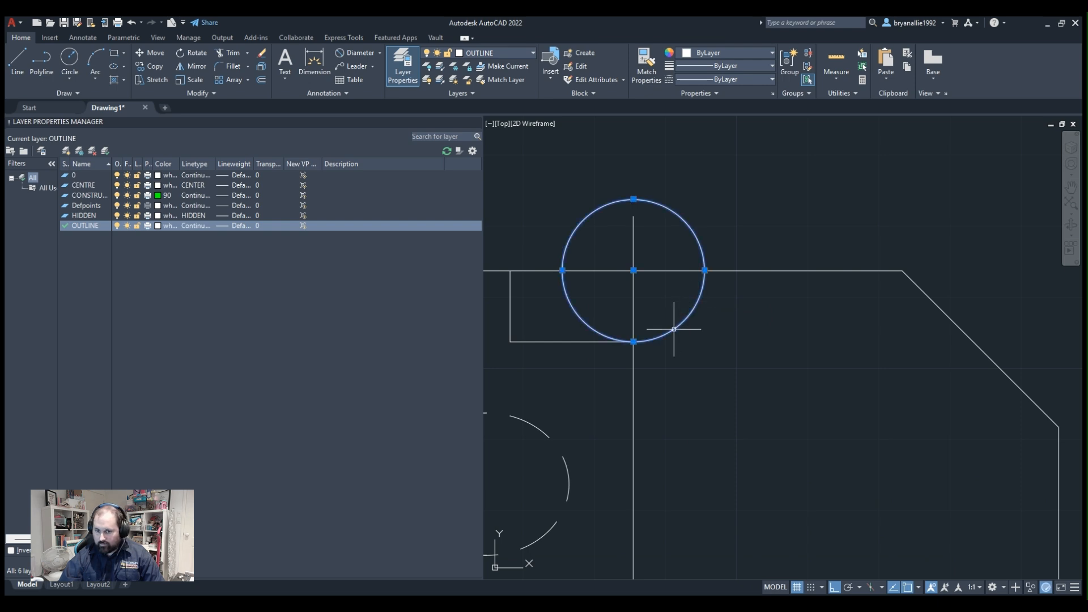
key(Delete)
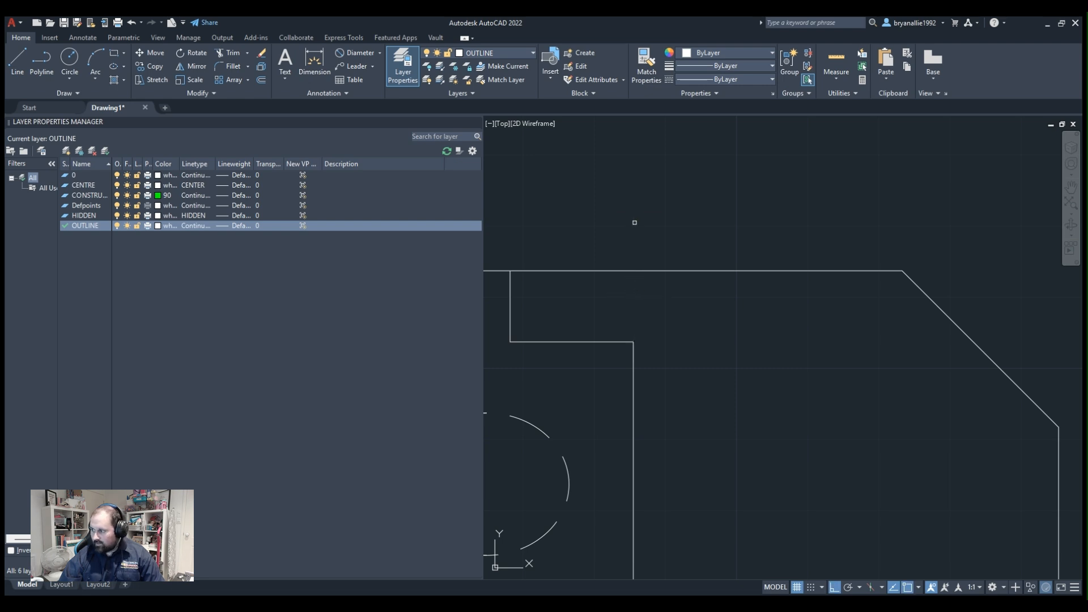
Draw a vertical projection line from the profile's apex up to the rectangle's upper edge.
scroll(731, 303, down, 6)
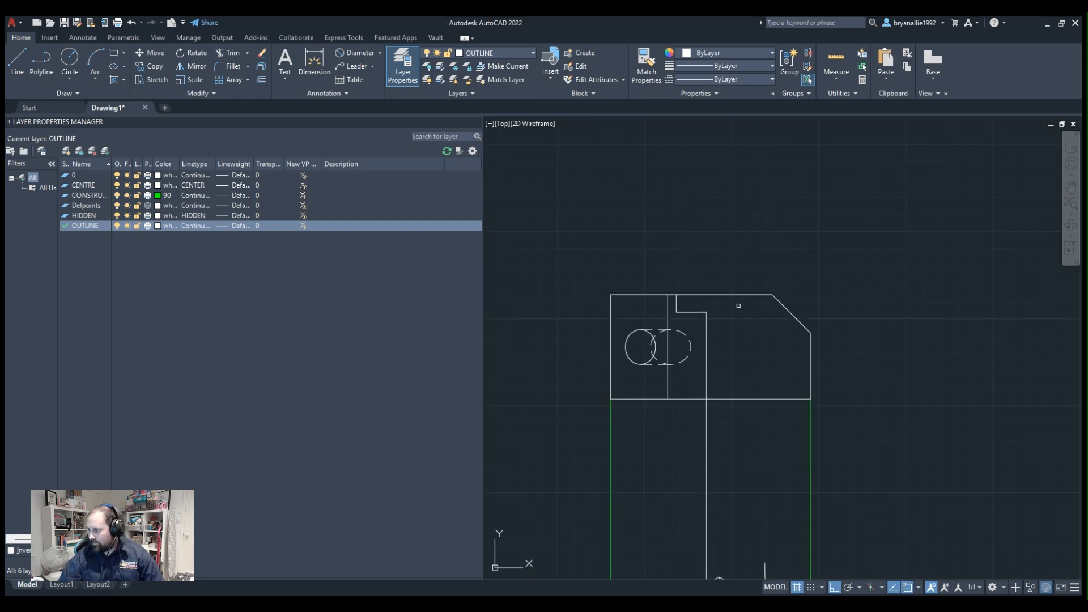
middle_drag(717, 561, 661, 361)
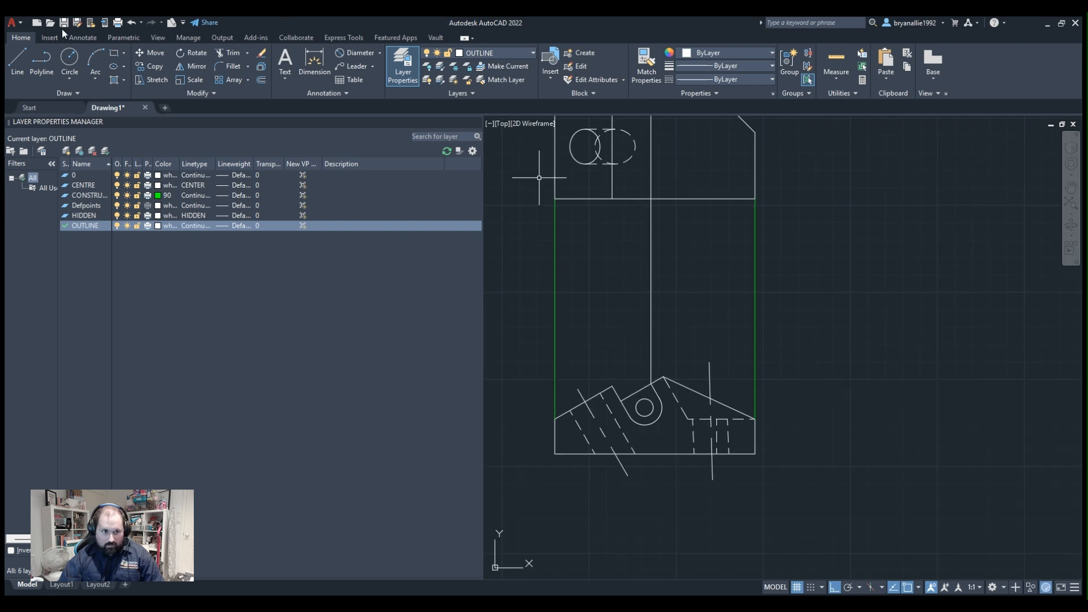
scroll(645, 363, up, 4)
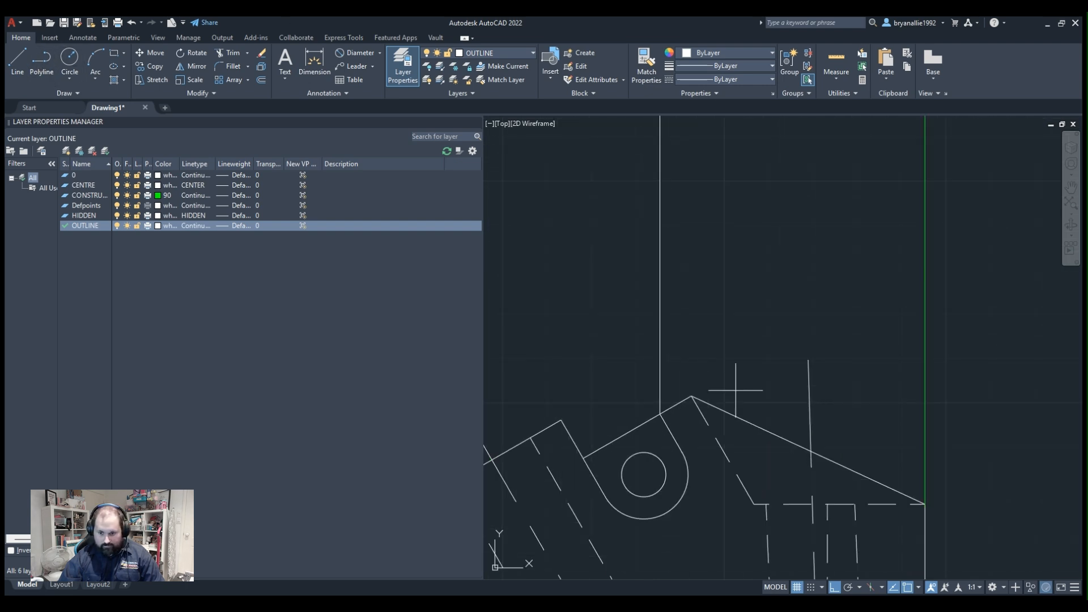
click(691, 396)
scroll(696, 200, down, 4)
middle_drag(697, 201, 690, 512)
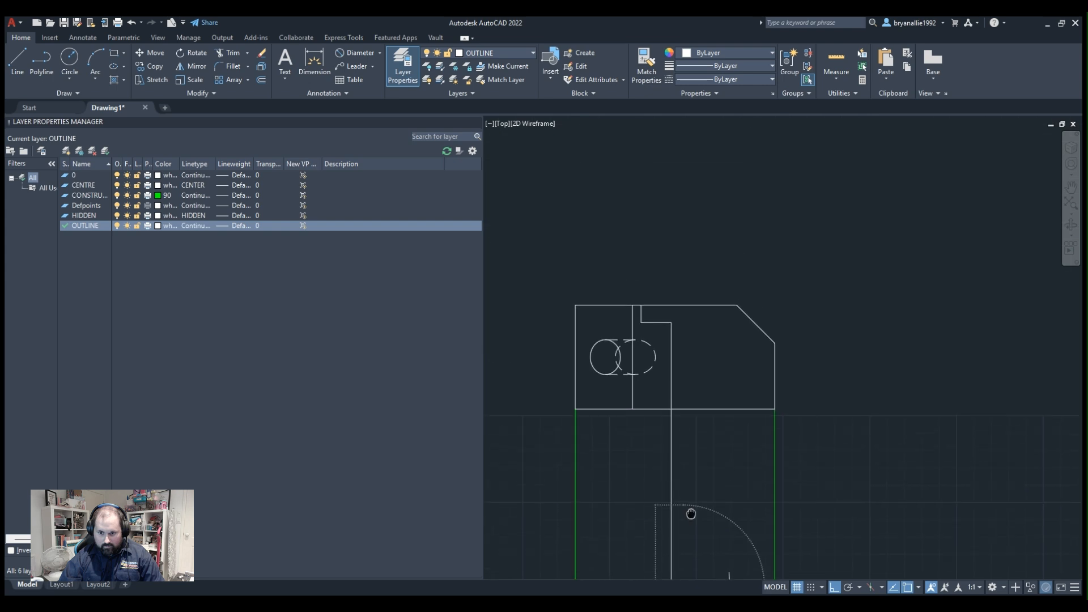
scroll(687, 306, up, 4)
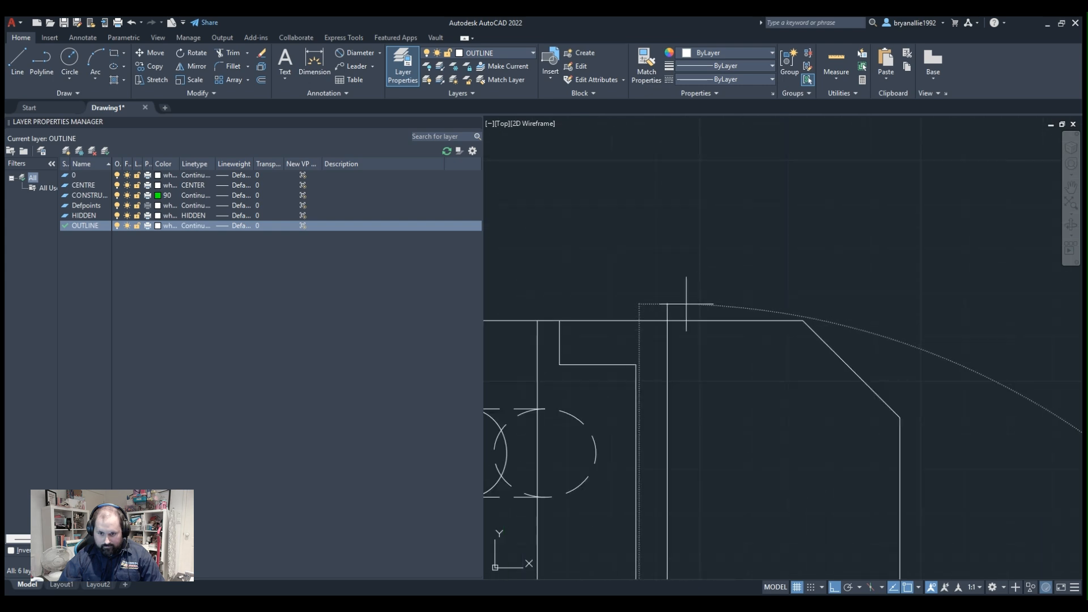
click(675, 320)
mouse_move(788, 306)
middle_down()
mouse_move(790, 280)
mouse_move(826, 252)
middle_up()
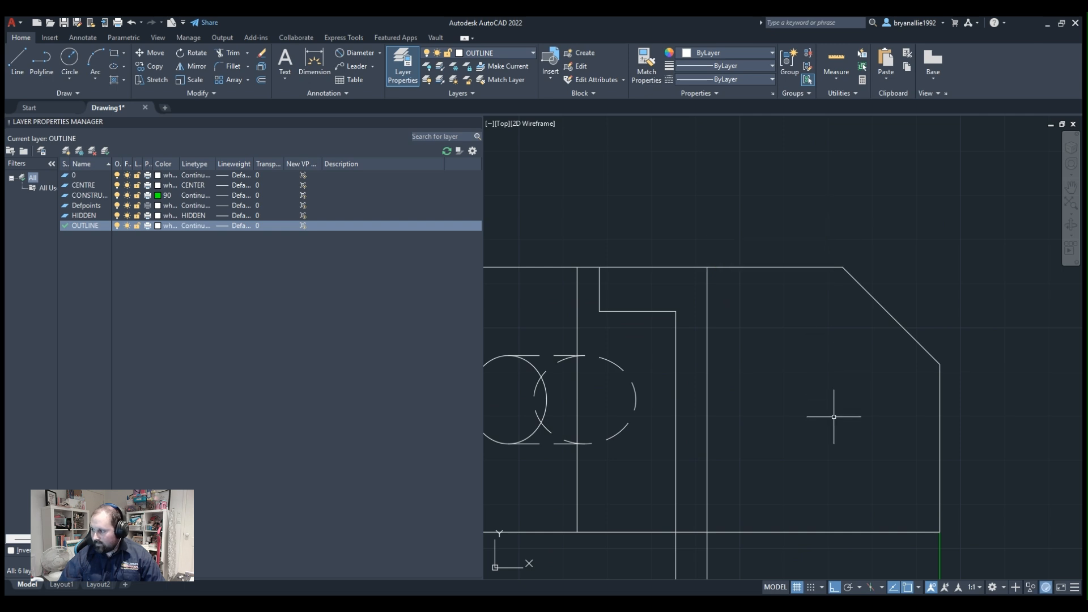
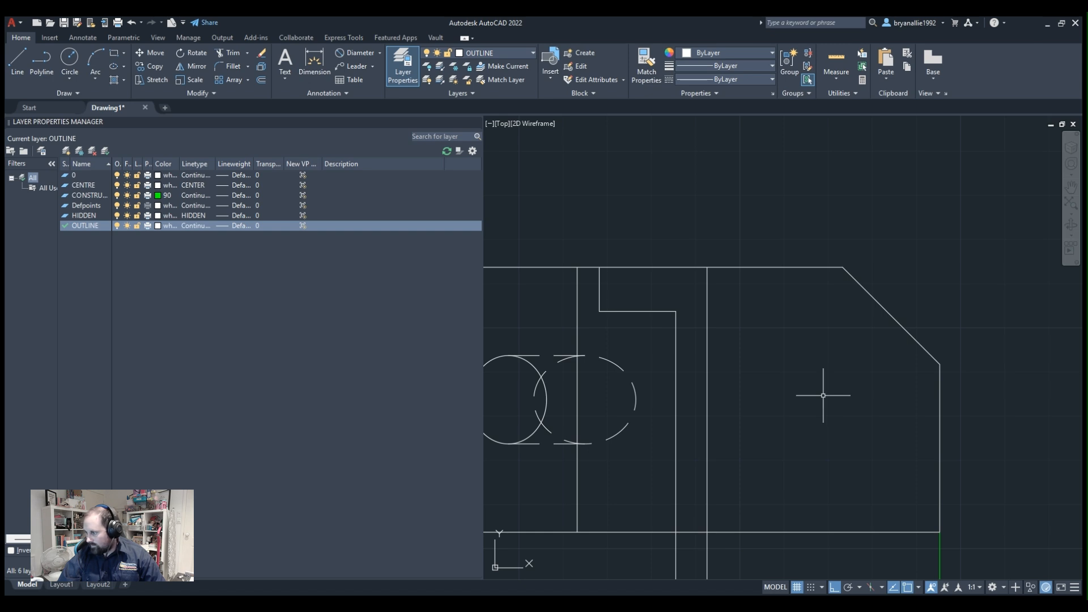
scroll(826, 395, down, 3)
mouse_move(786, 441)
middle_down()
mouse_move(703, 205)
mouse_move(728, 144)
middle_up()
click(783, 293)
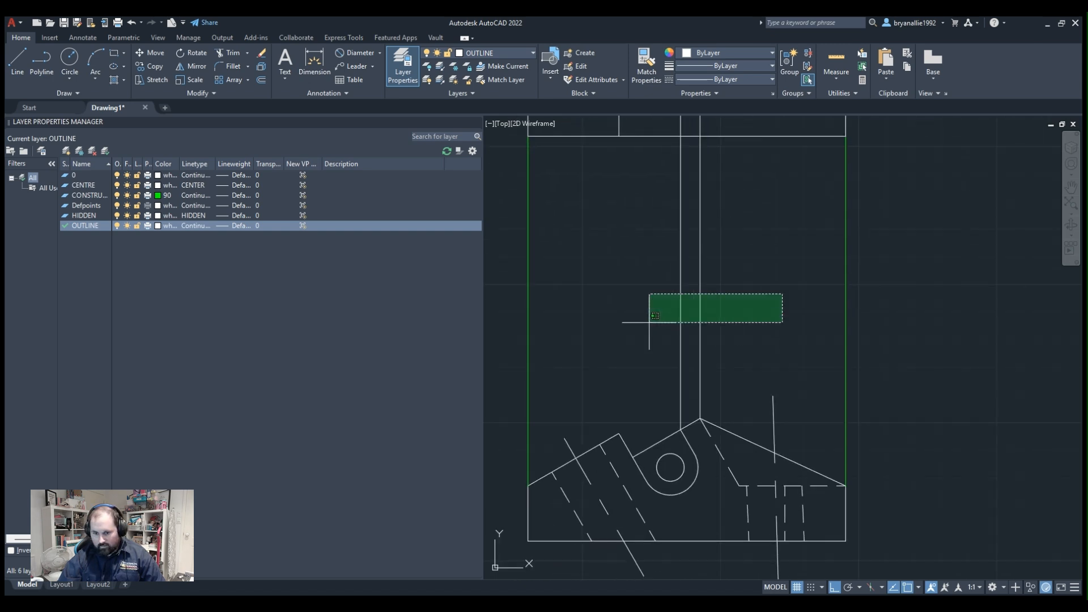
click(651, 315)
middle_drag(777, 189, 774, 228)
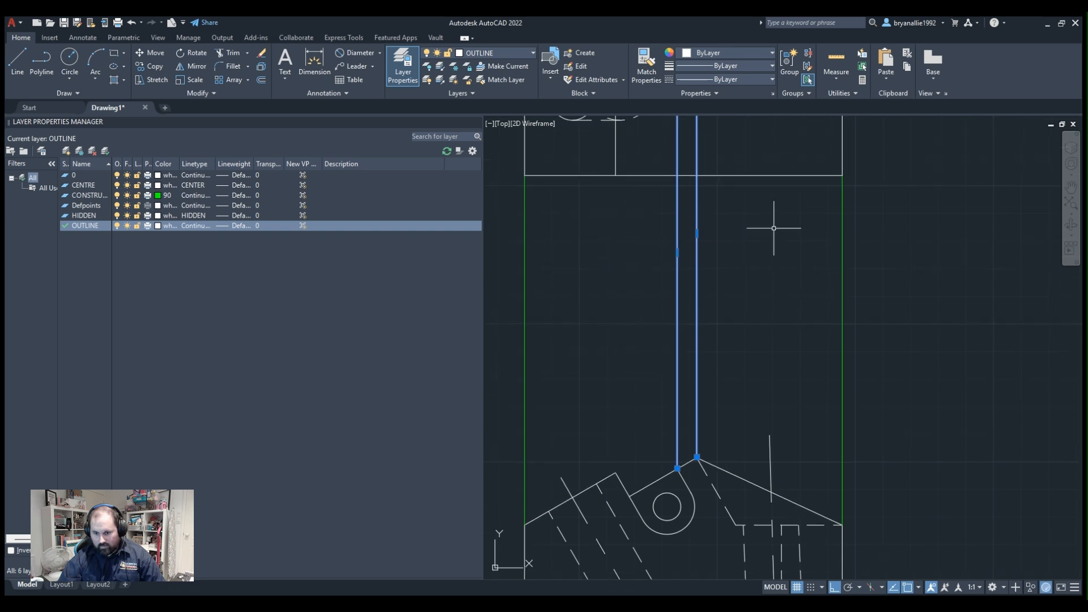
key(Escape)
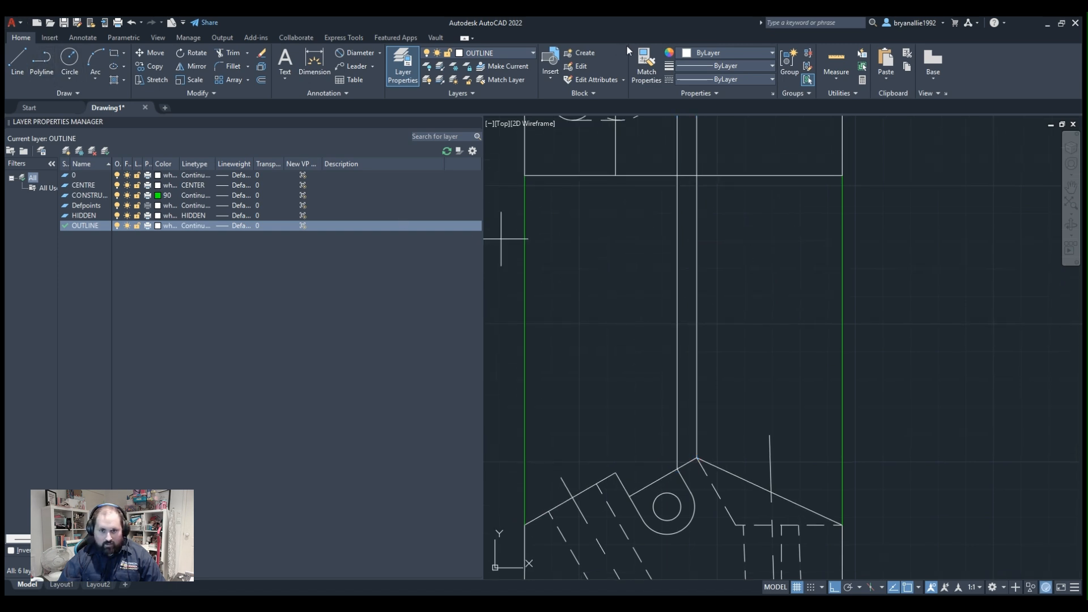
On the HIDDEN layer, draw a line from the slot's right tangent point up to the step's level and across to the step's corner.
click(472, 118)
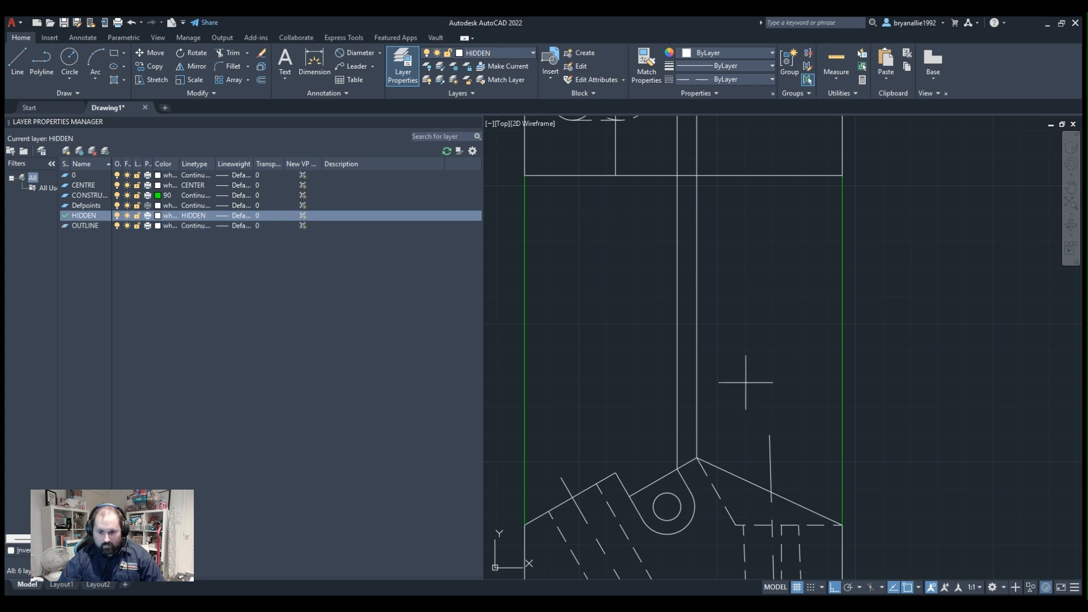
scroll(707, 443, up, 2)
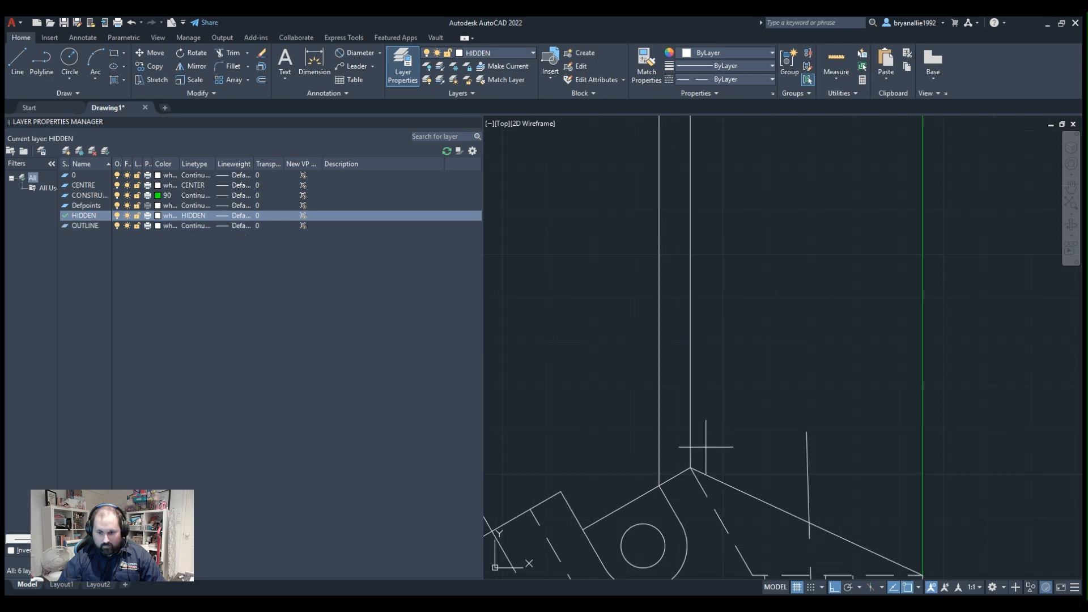
click(681, 524)
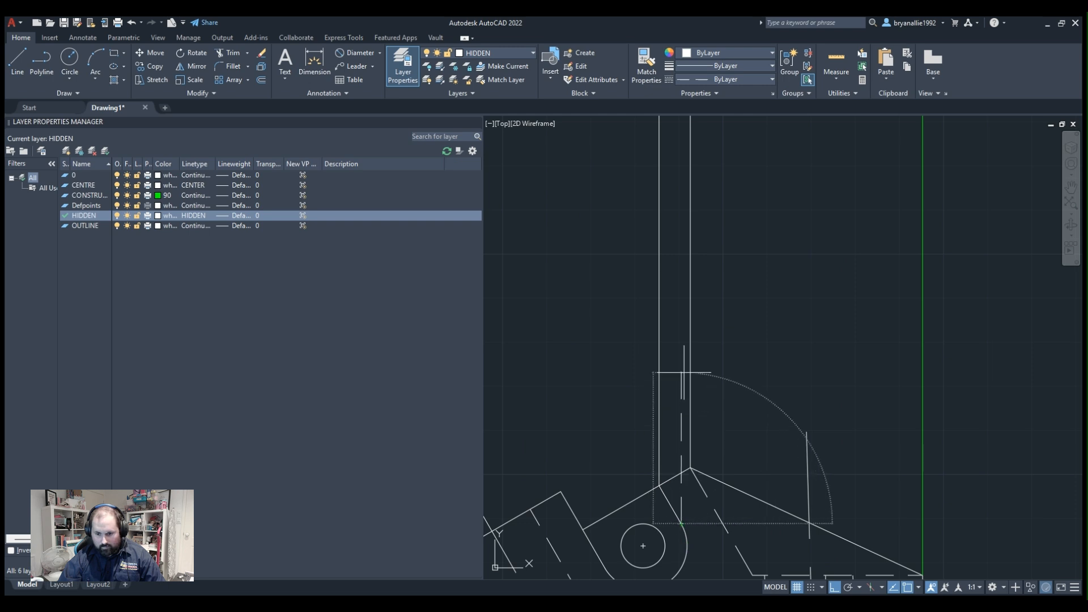
scroll(684, 371, down, 1)
scroll(691, 328, up, 1)
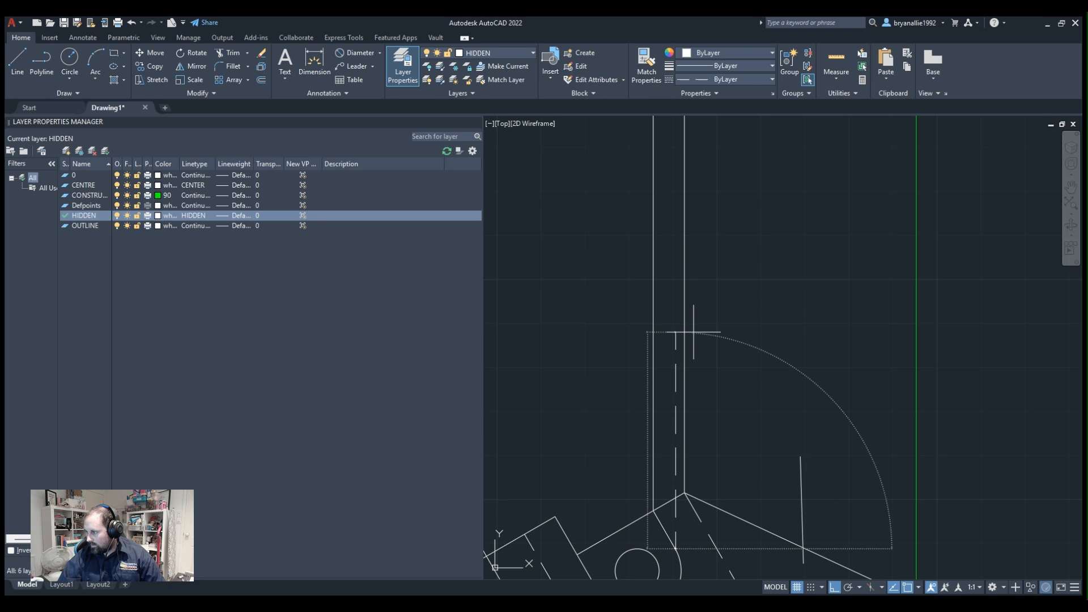
scroll(694, 332, down, 4)
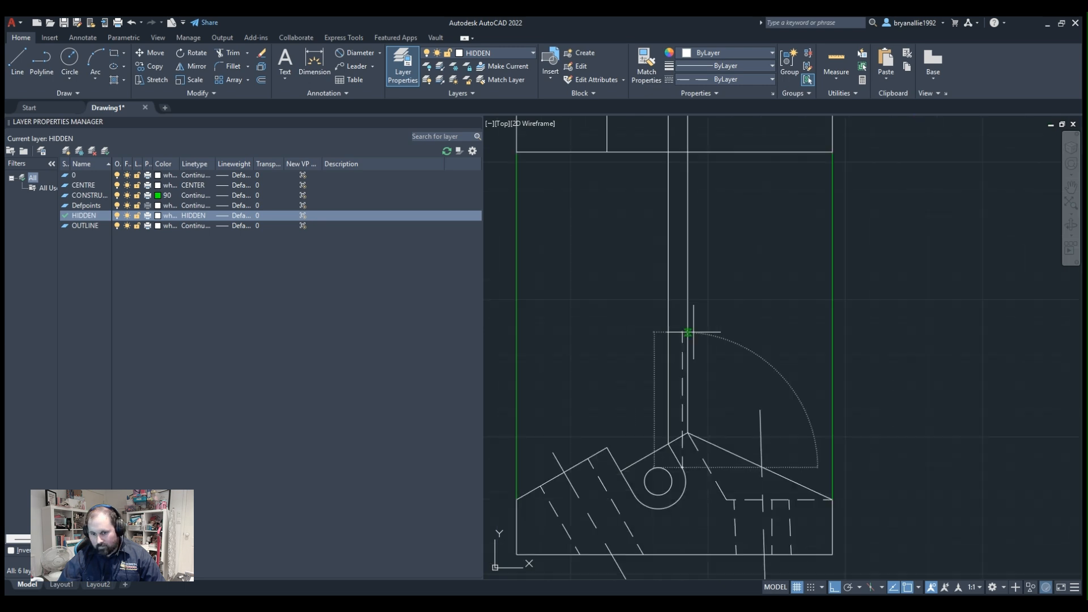
scroll(666, 170, up, 3)
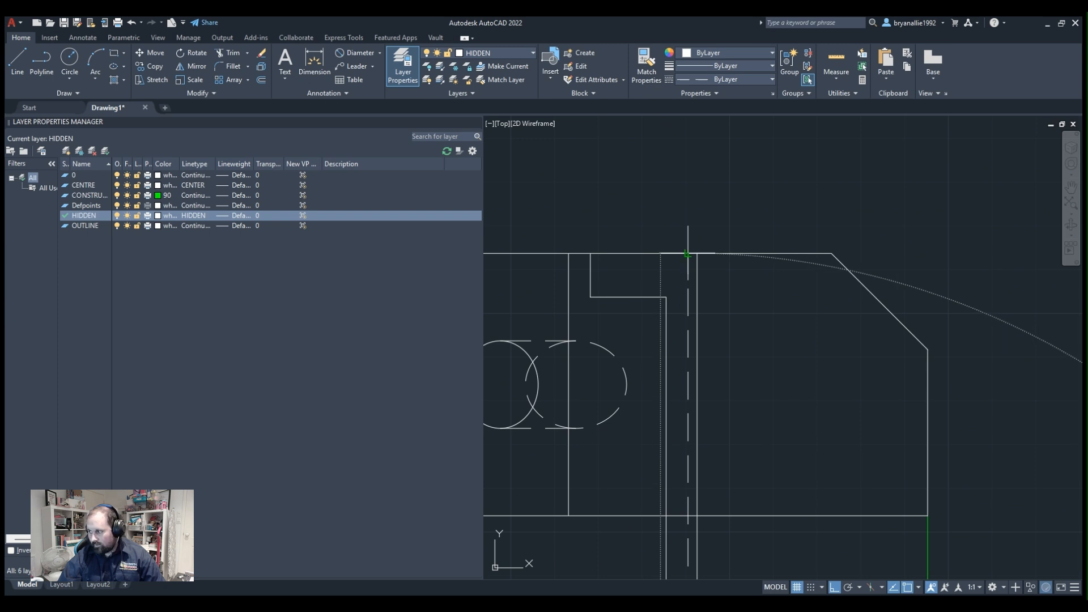
click(688, 296)
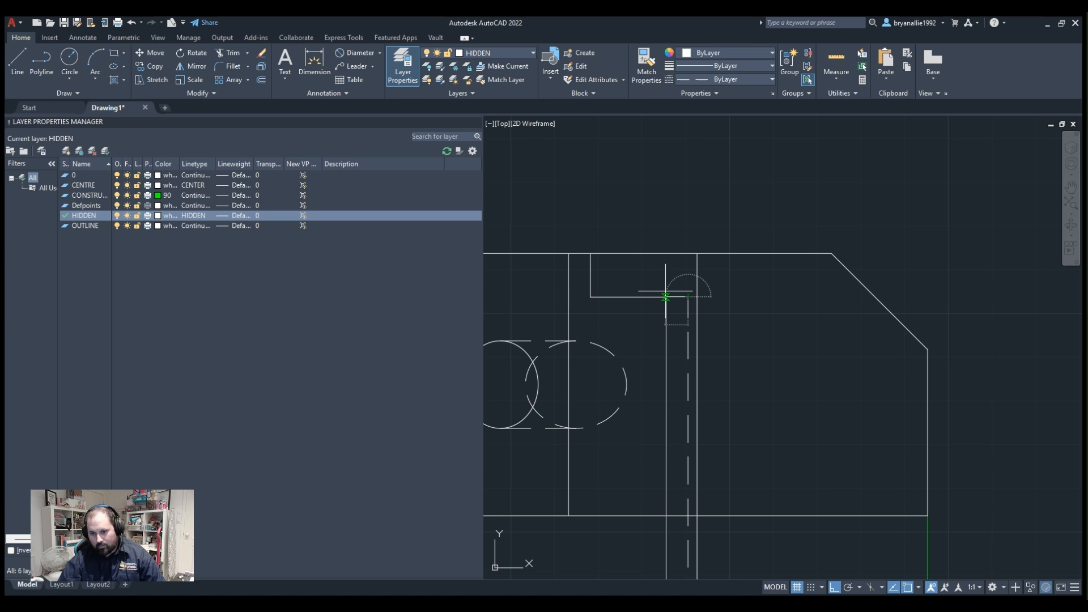
click(666, 291)
key(Escape)
Trim away the three slot and apex projection lines below the rectangle's lower edge.
scroll(778, 179, down, 3)
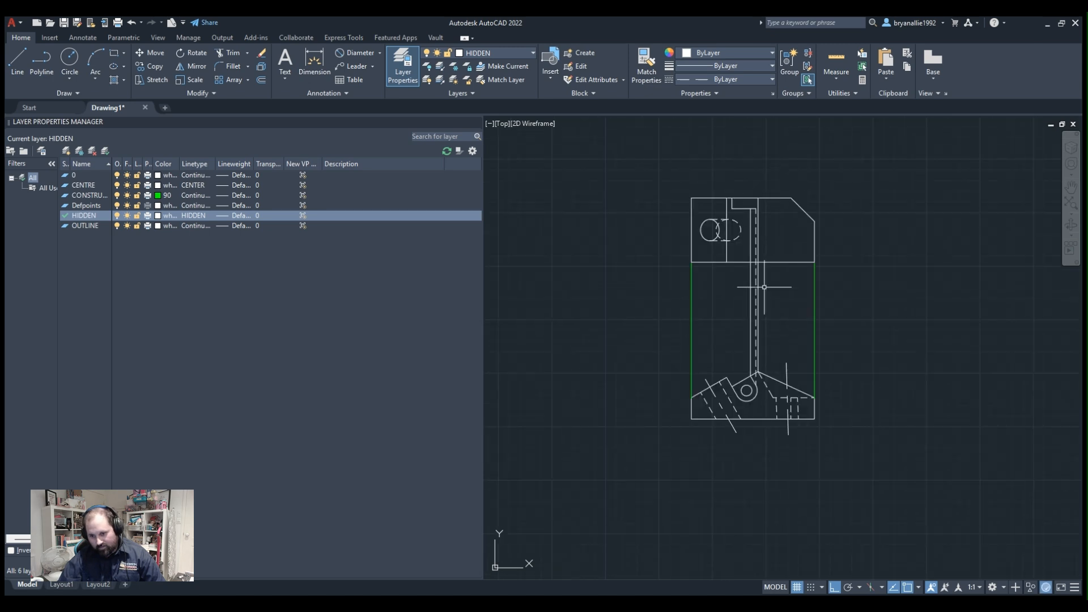
scroll(764, 288, up, 4)
scroll(782, 292, down, 2)
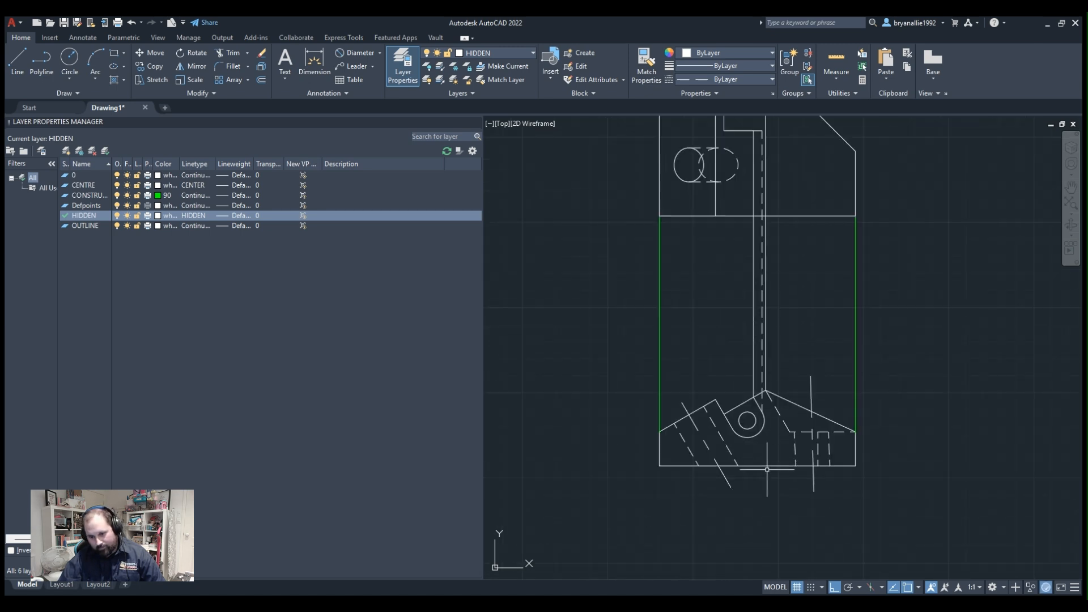
scroll(784, 428, up, 4)
scroll(783, 428, down, 2)
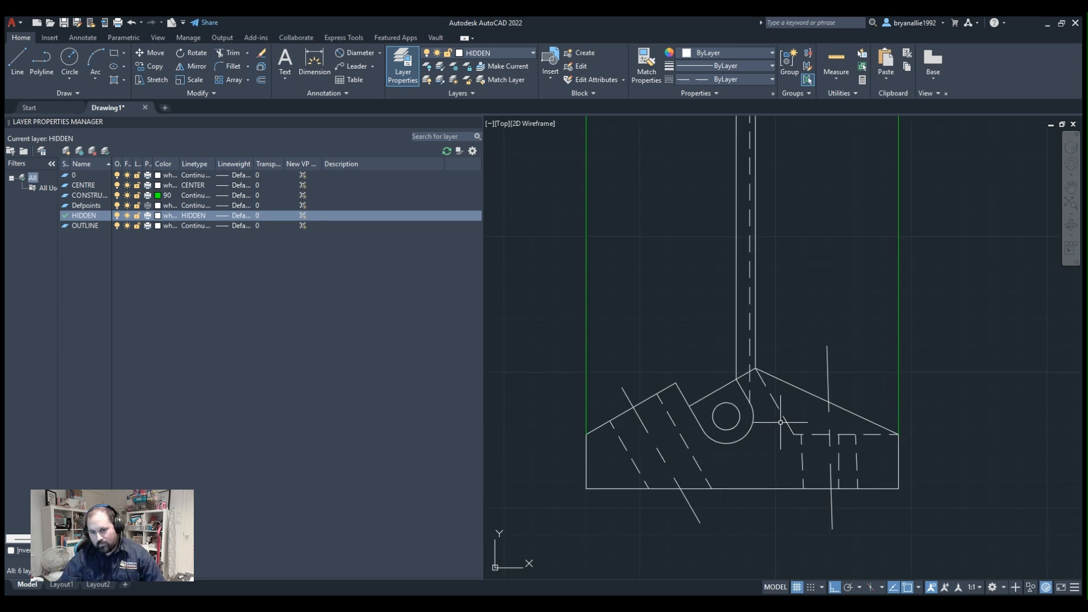
scroll(637, 230, down, 2)
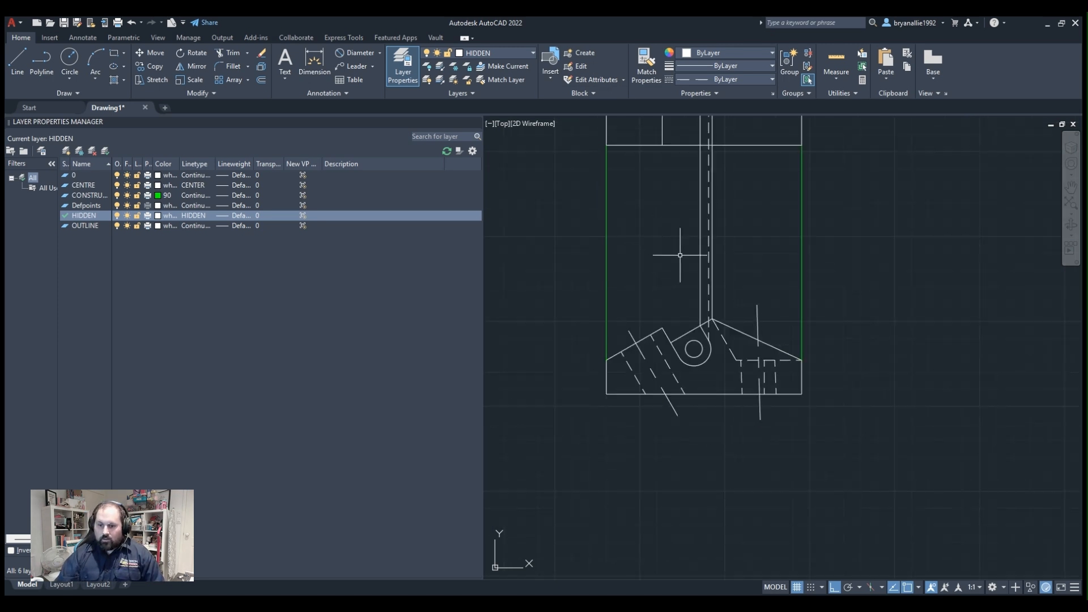
middle_drag(687, 260, 772, 444)
scroll(760, 218, up, 2)
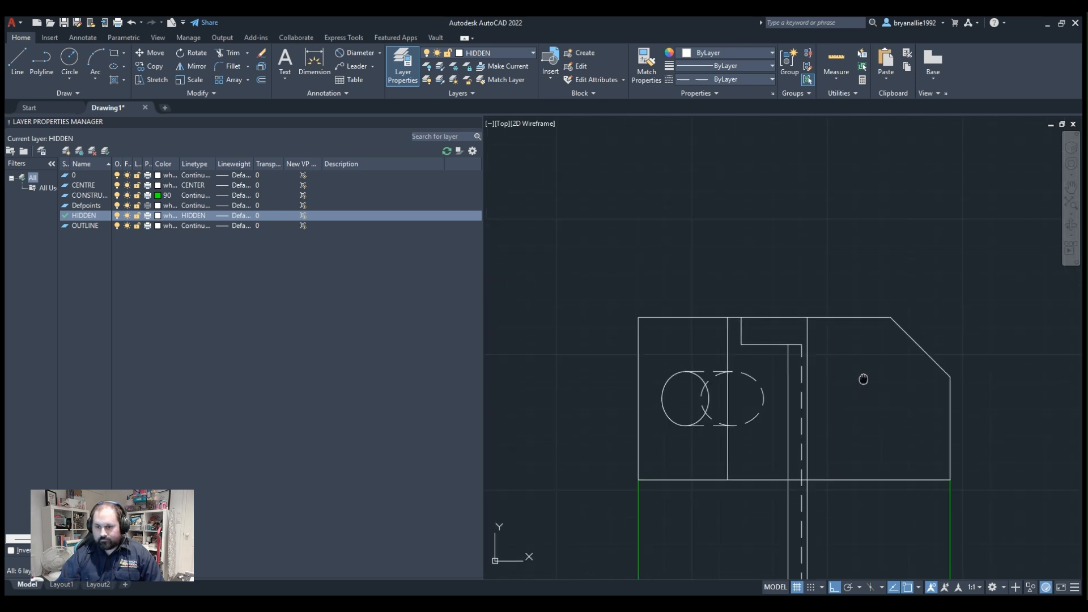
scroll(862, 379, up, 2)
middle_drag(862, 379, 827, 66)
scroll(756, 266, down, 2)
middle_drag(806, 272, 836, 442)
scroll(798, 322, up, 2)
scroll(799, 309, down, 4)
scroll(801, 408, up, 4)
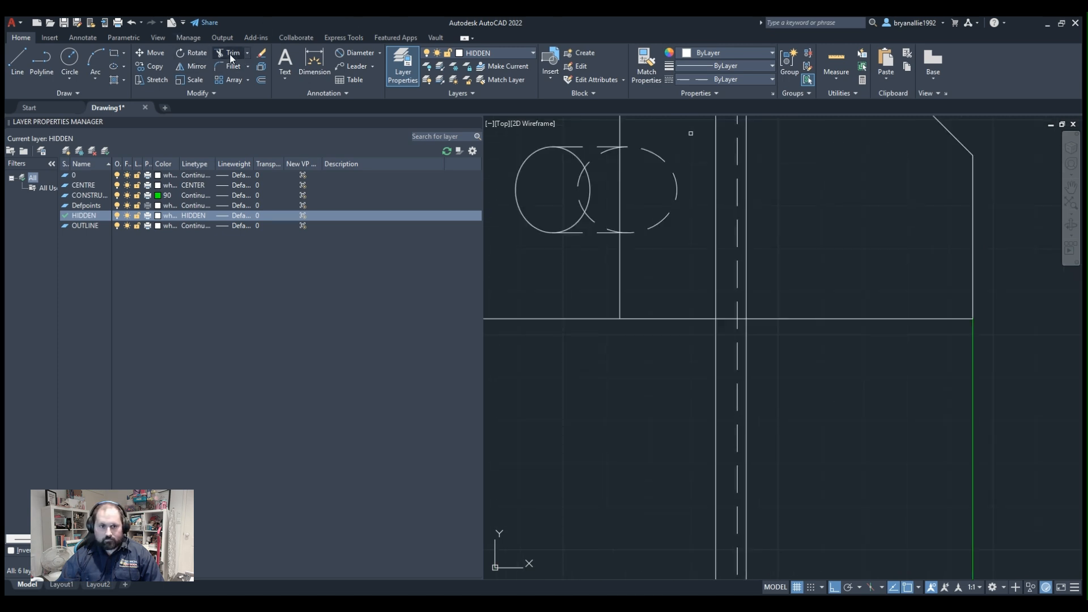
click(837, 373)
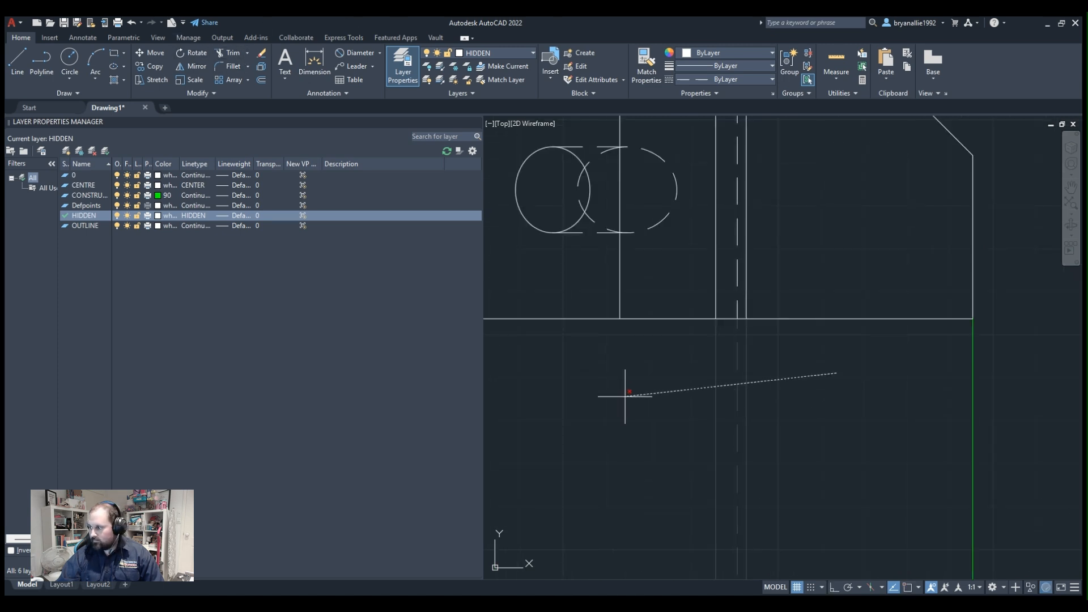
click(625, 396)
Draw a vertical hidden line from the right quadrant of the circle inside the slot up past the rectangle's upper edge.
scroll(811, 440, down, 4)
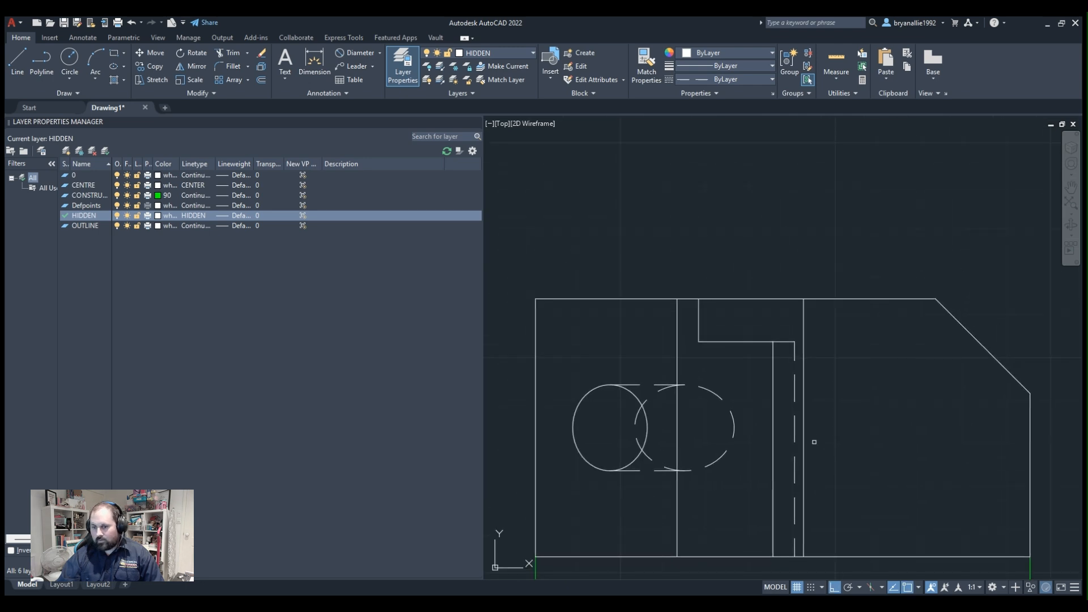
middle_drag(792, 370, 722, 213)
scroll(709, 305, up, 3)
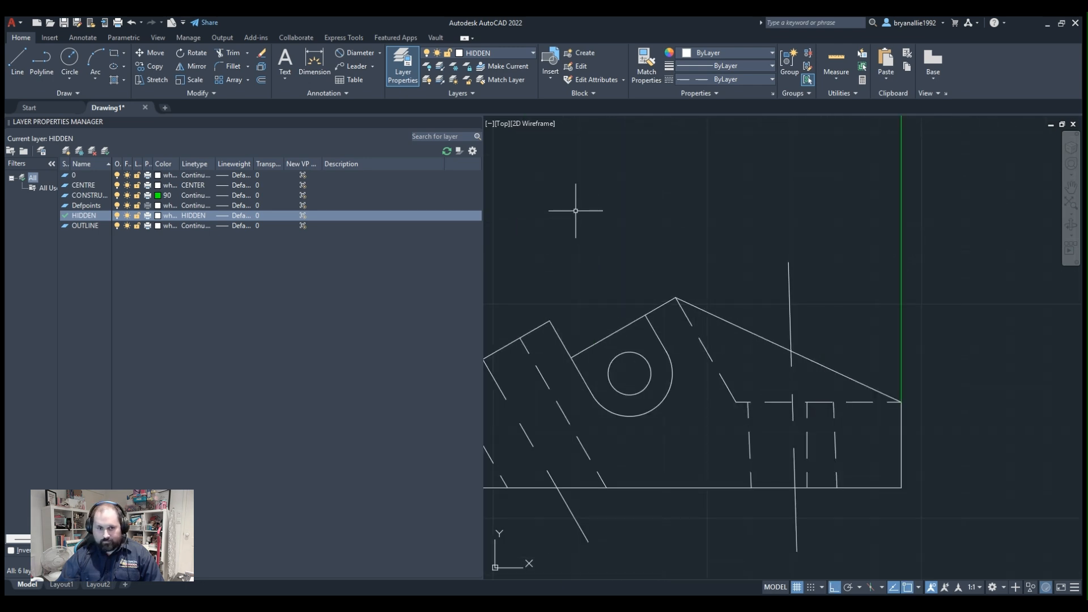
key(l)
key(Return)
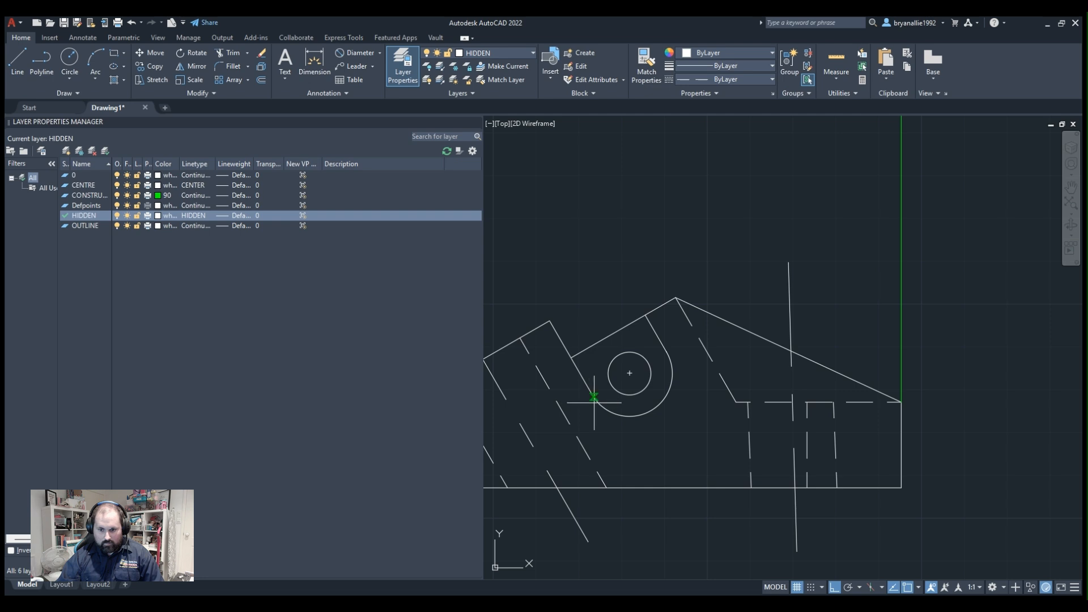
click(651, 373)
scroll(642, 260, down, 4)
middle_drag(652, 229, 694, 572)
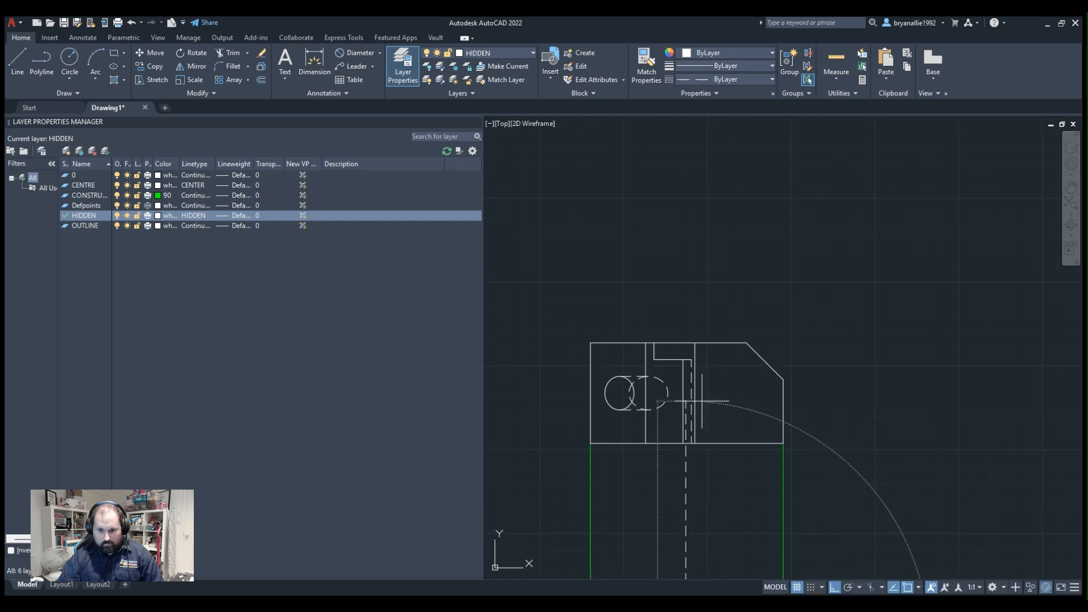
scroll(692, 316, up, 4)
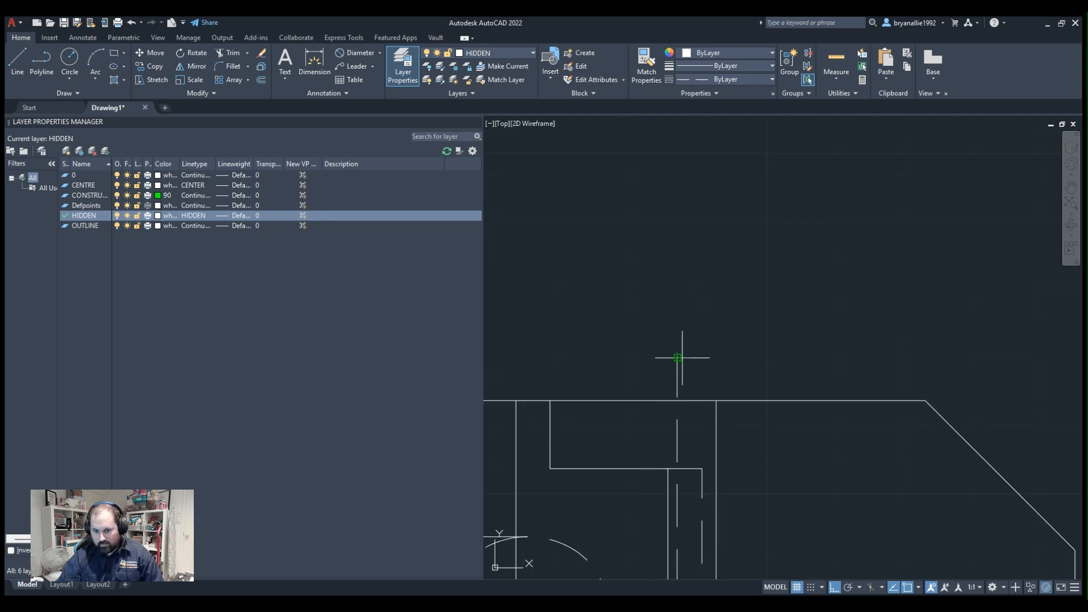
scroll(684, 337, down, 4)
scroll(700, 322, down, 4)
key(Escape)
Draw a vertical hidden line from the left quadrant of the circle inside the slot up past the rectangle's upper edge.
scroll(710, 525, up, 2)
middle_drag(710, 524, 679, 409)
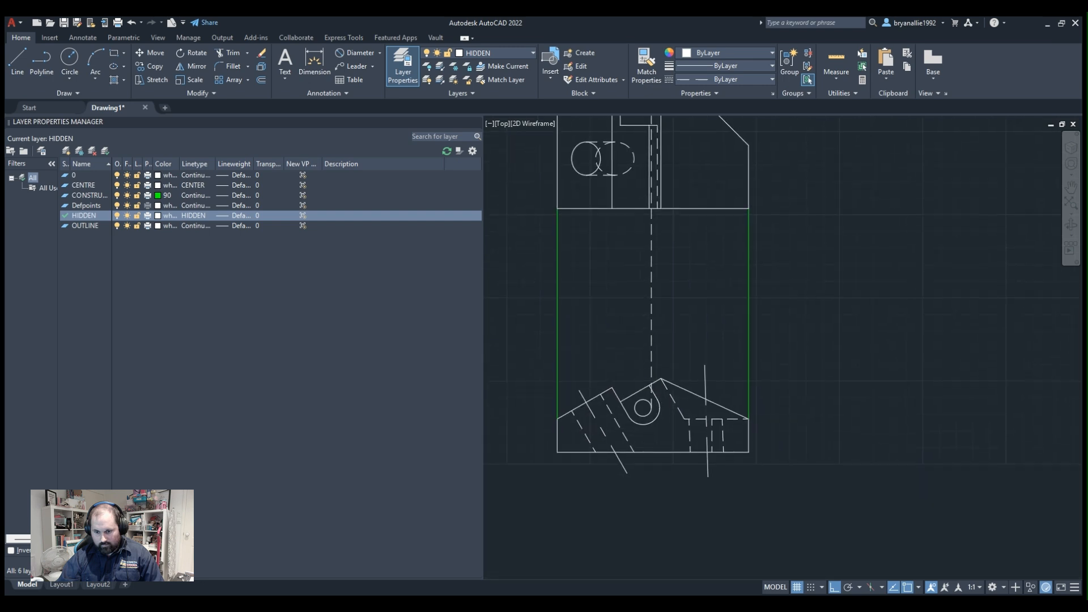
scroll(667, 408, up, 4)
key(l)
key(Return)
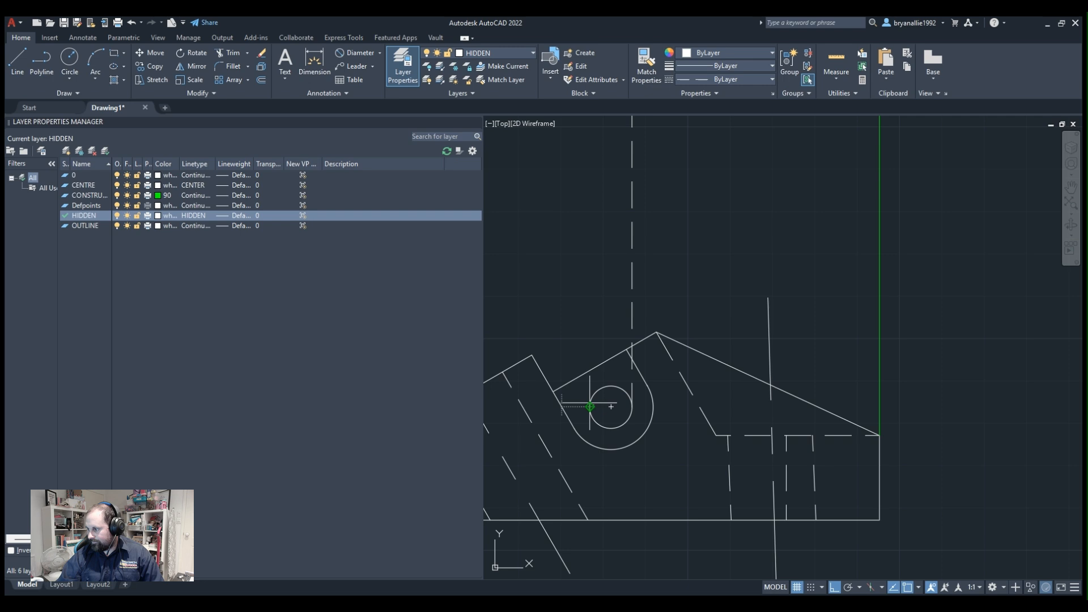
scroll(612, 266, down, 4)
middle_drag(612, 267, 615, 465)
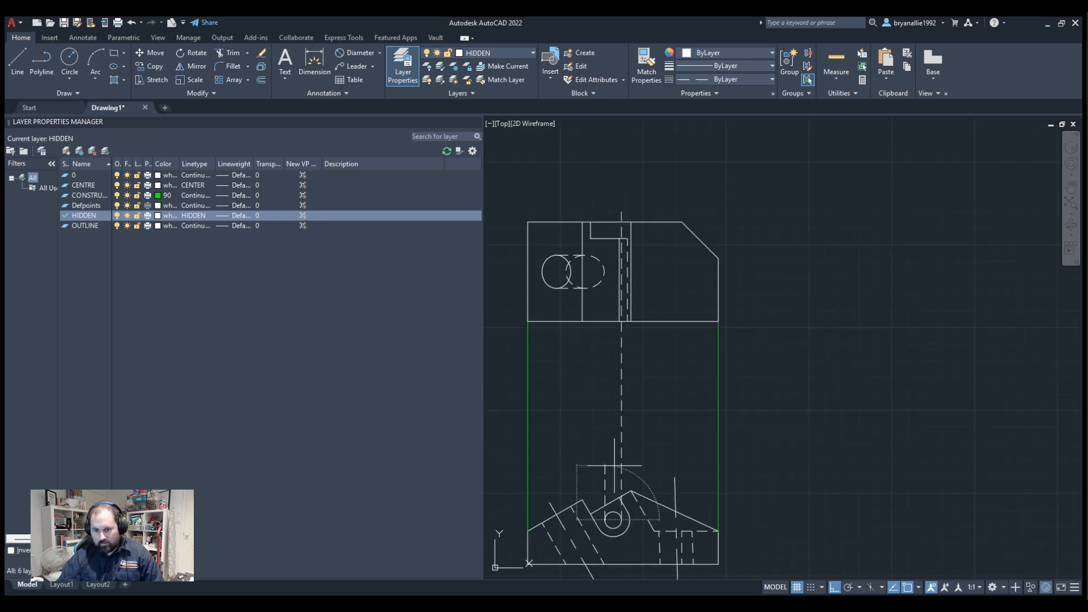
scroll(614, 218, up, 4)
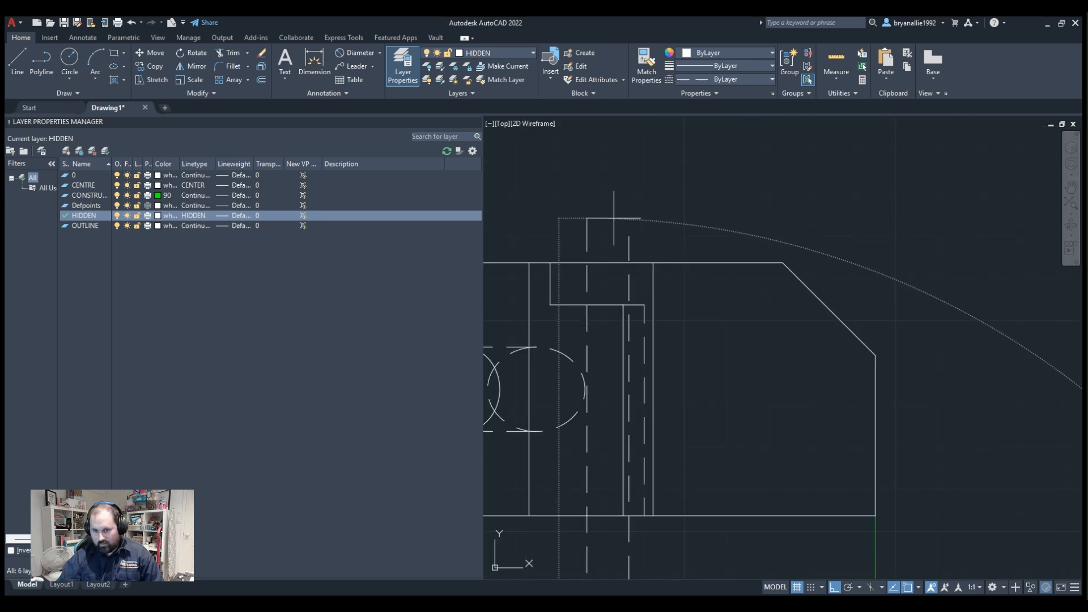
scroll(614, 218, down, 4)
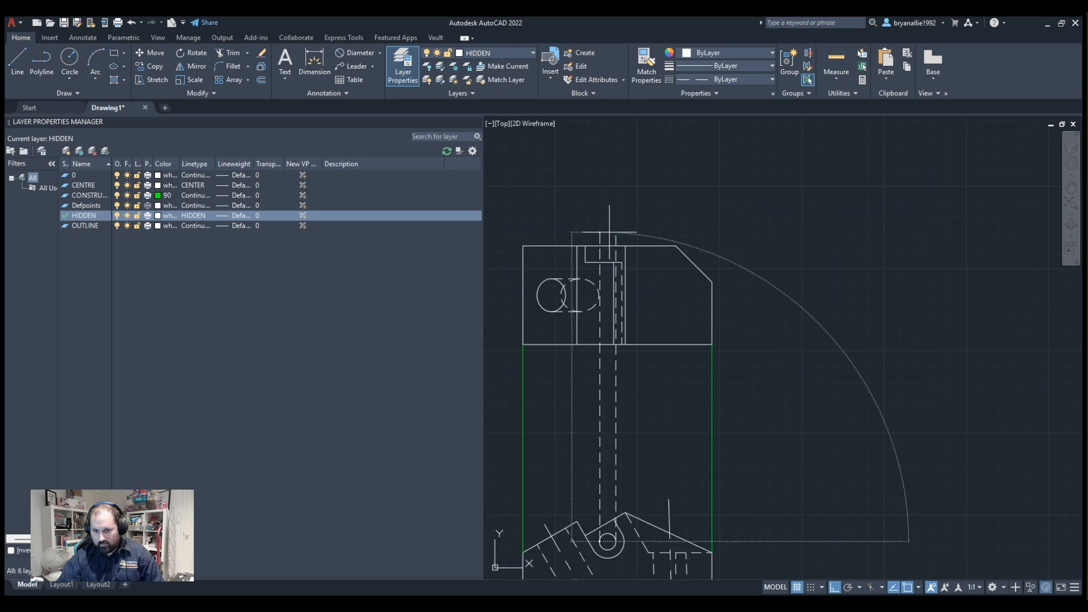
scroll(610, 233, up, 2)
scroll(609, 233, up, 2)
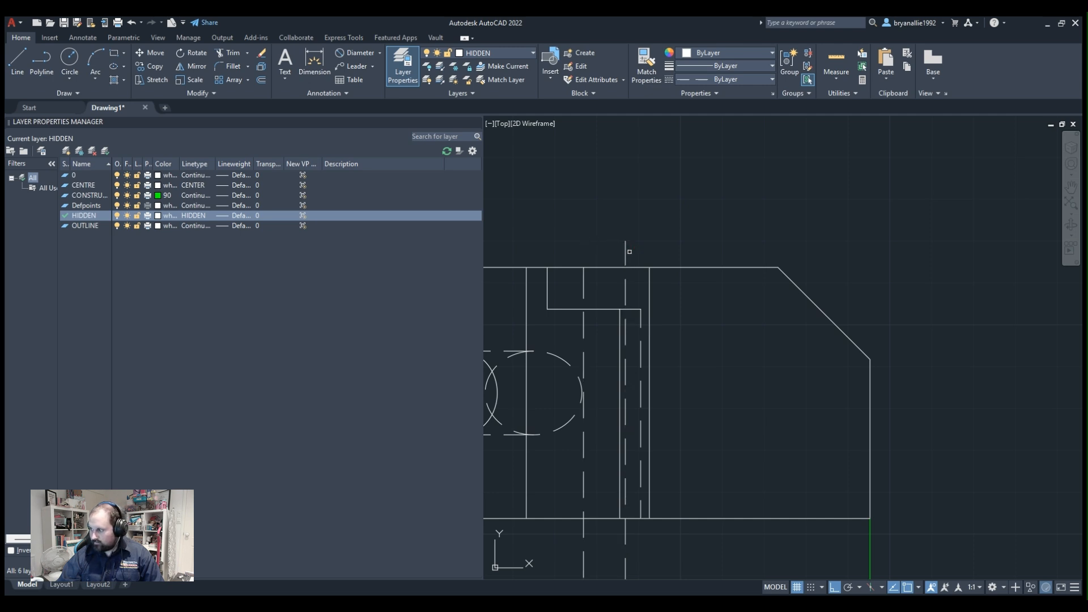
Trim both hidden hole lines to the part between the upper edge and the slot step, and delete their leftovers below the rectangle.
mouse_move(629, 252)
mouse_down()
mouse_move(611, 302)
mouse_move(581, 330)
mouse_up()
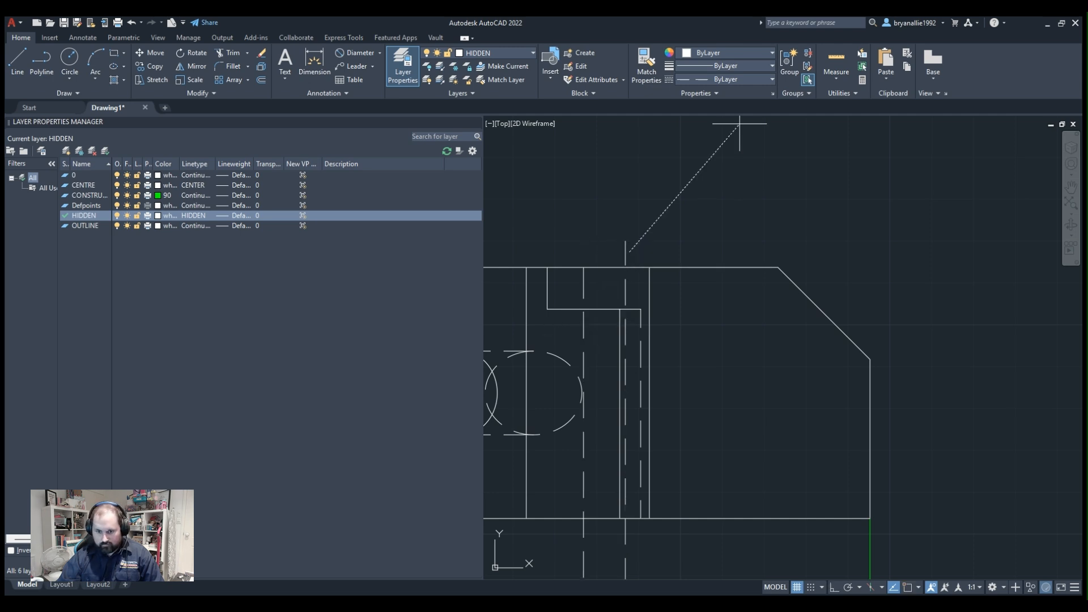
key(Escape)
key(space)
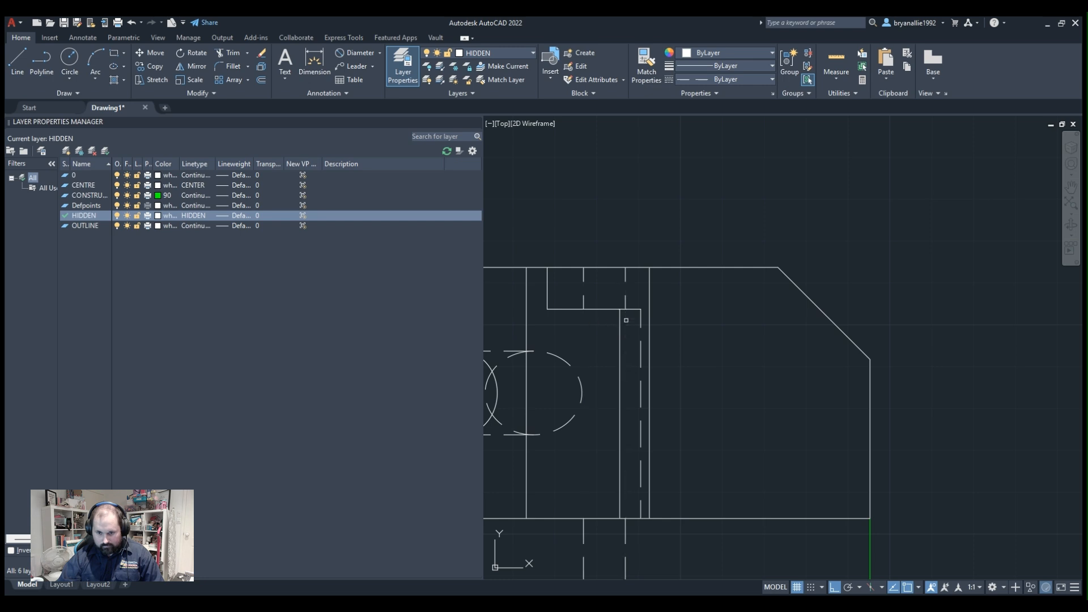
scroll(627, 320, down, 5)
scroll(607, 298, up, 5)
click(656, 224)
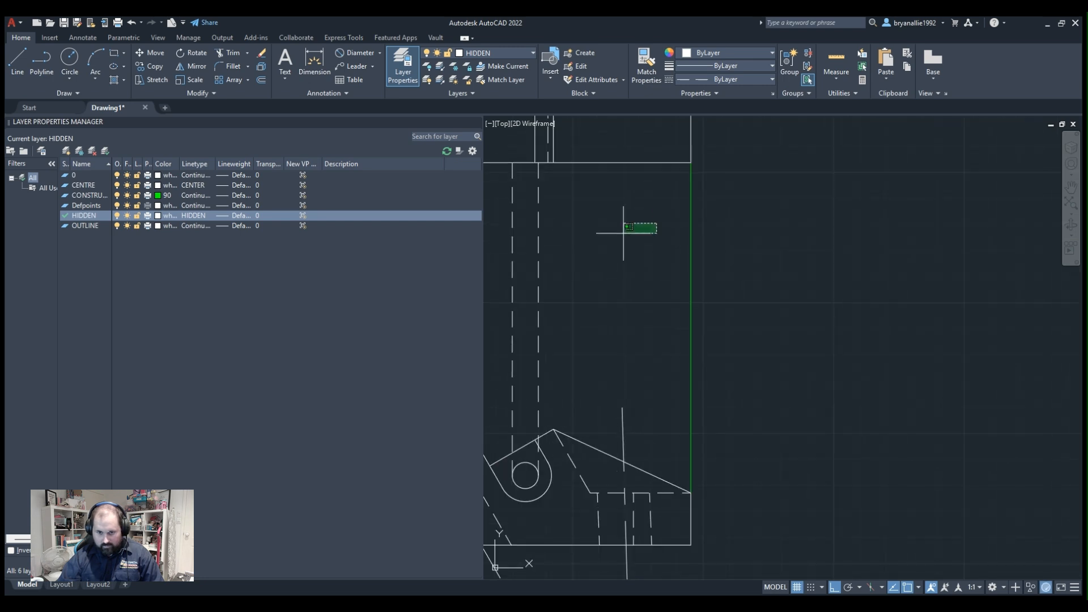
click(497, 306)
key(Delete)
scroll(524, 266, down, 5)
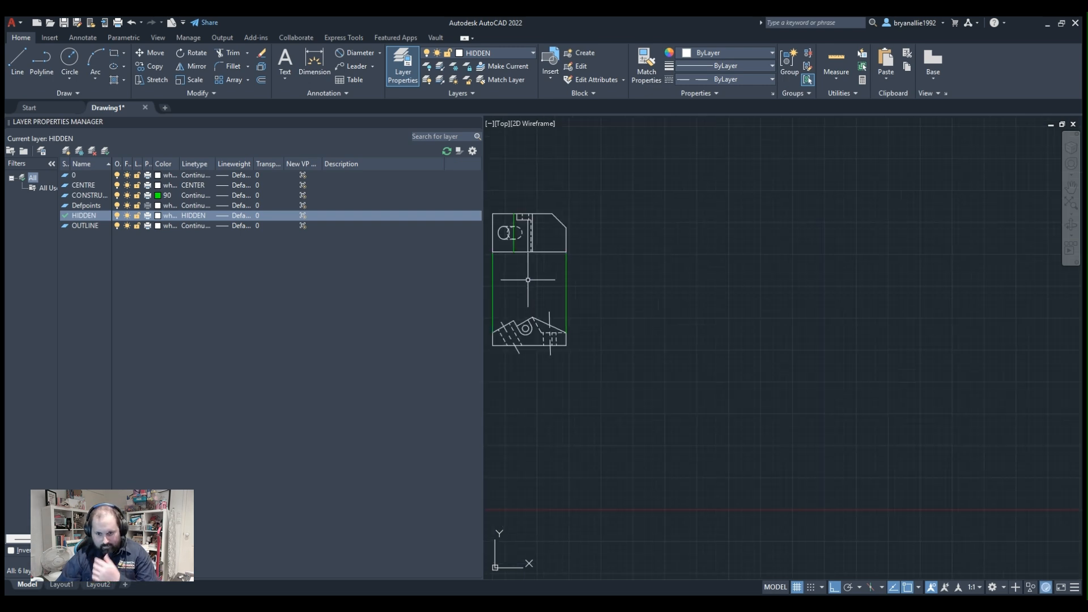
scroll(629, 335, up, 3)
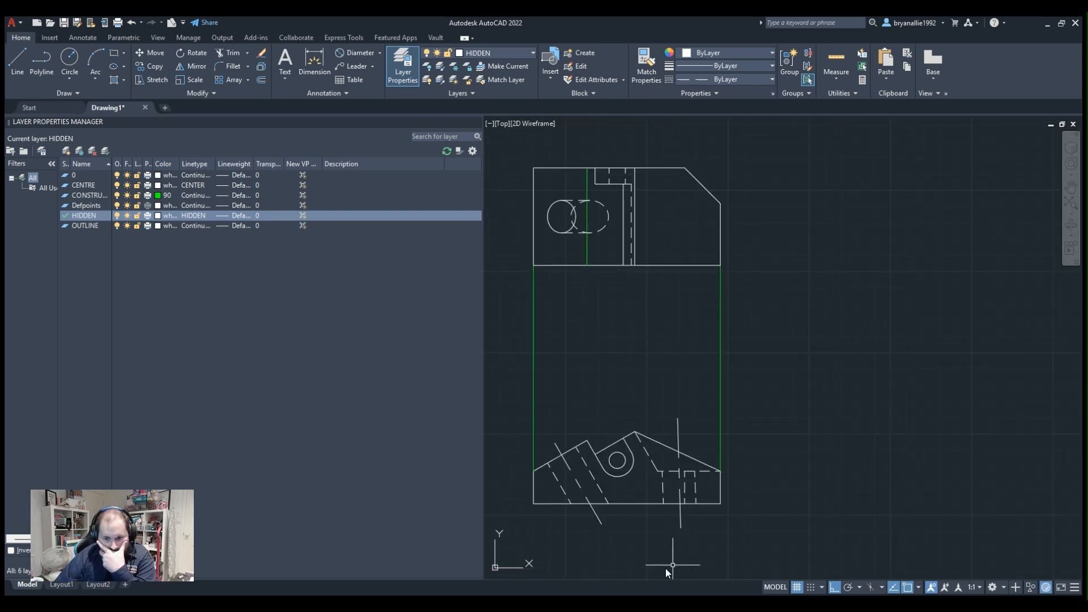
scroll(697, 431, up, 3)
mouse_move(707, 423)
middle_down()
mouse_move(715, 226)
mouse_move(707, 287)
middle_up()
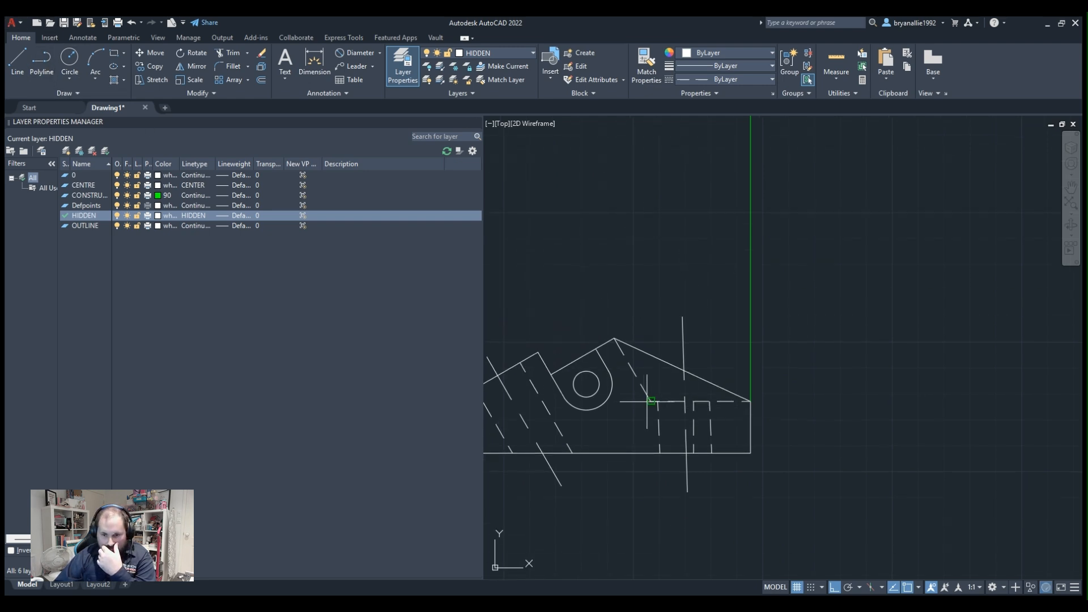
scroll(652, 401, down, 3)
middle_drag(676, 248, 684, 361)
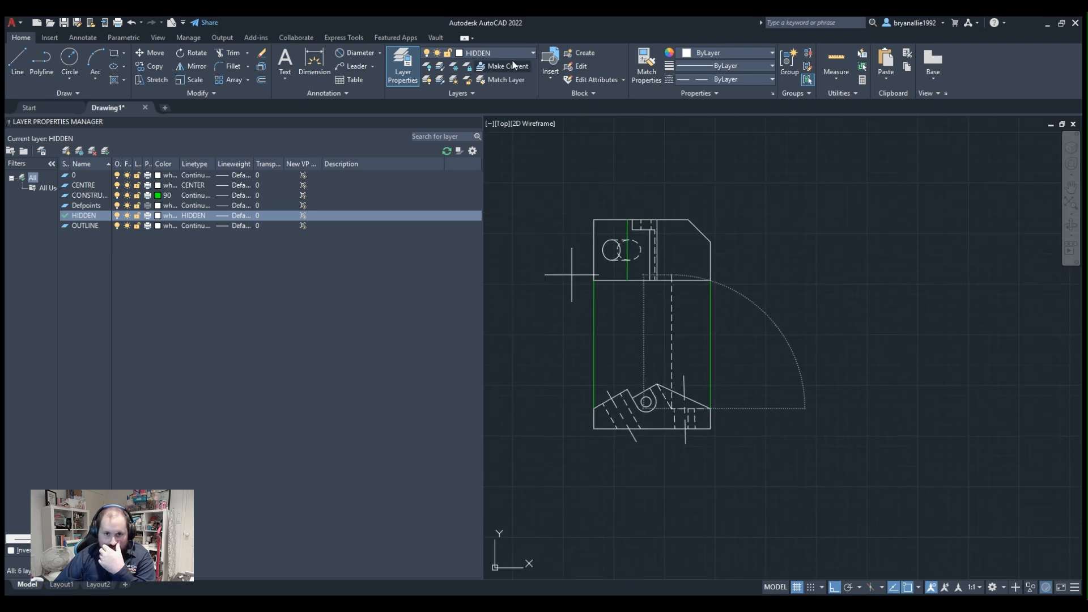
On the OUTLINE layer, draw a vertical line from the foot of the dashed line below the apex up to the projected view's upper edge.
click(481, 111)
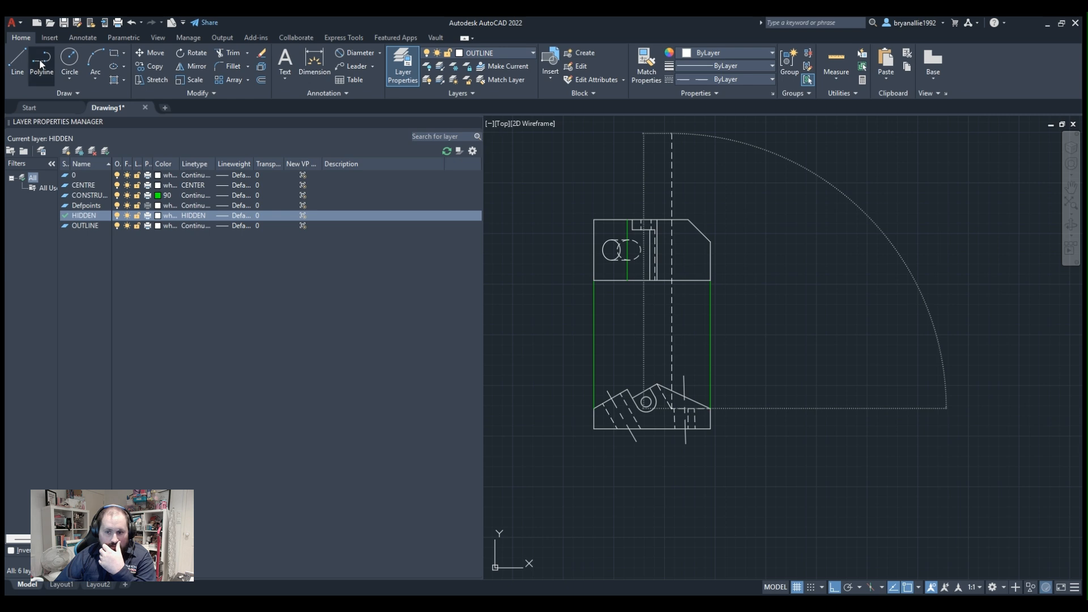
scroll(675, 419, up, 3)
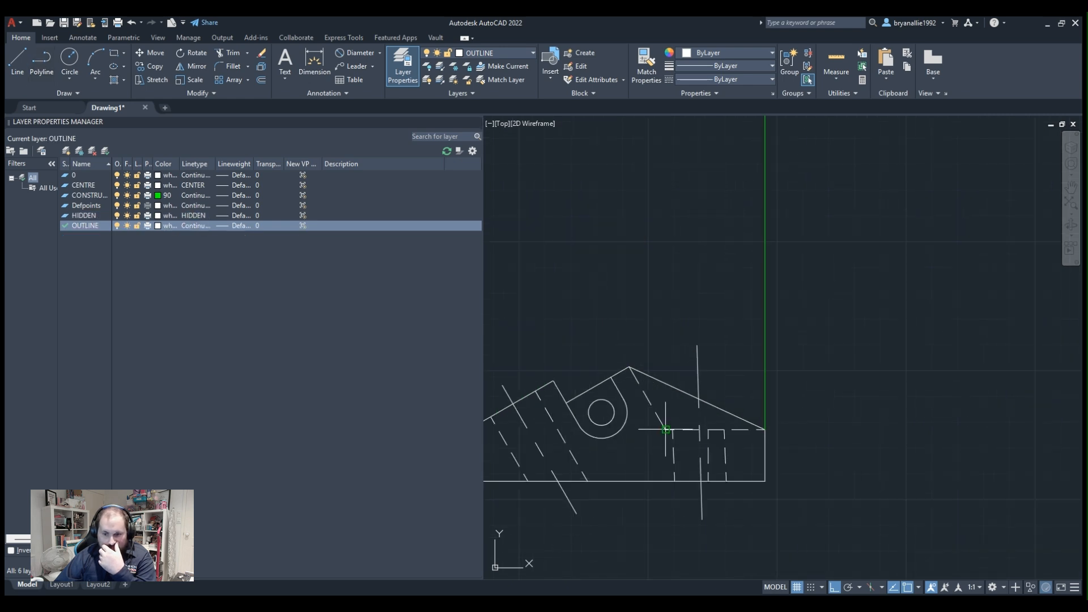
click(666, 430)
scroll(662, 210, down, 4)
middle_drag(662, 209, 664, 364)
scroll(673, 301, up, 4)
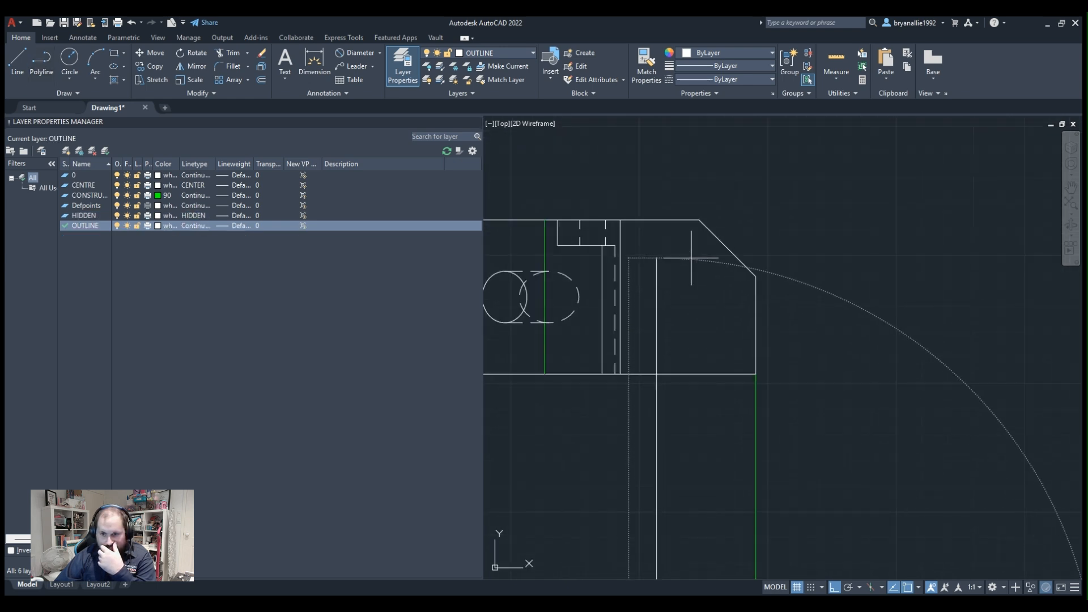
scroll(619, 143, up, 2)
scroll(624, 146, down, 2)
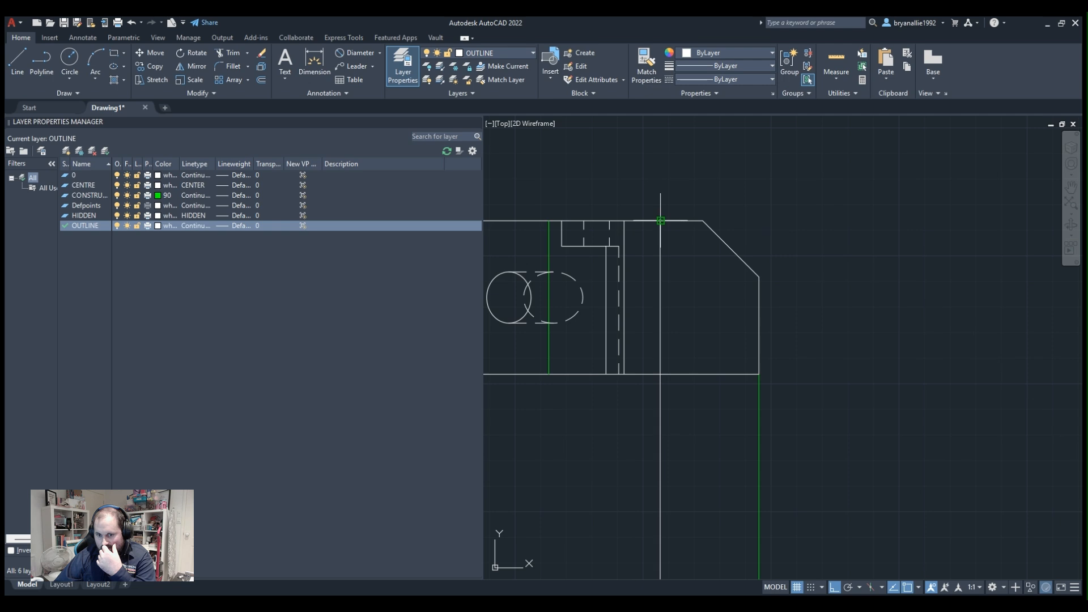
Trim the new vertical line below the projected view's lower edge and delete its leftover inside the profile.
scroll(661, 222, down, 4)
scroll(558, 352, up, 2)
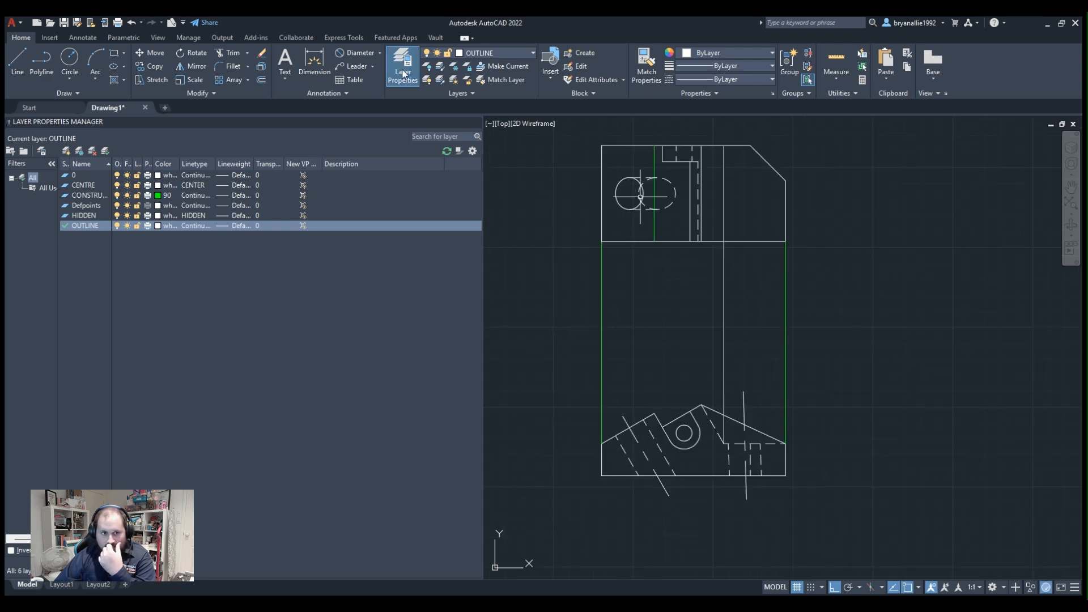
click(723, 335)
key(Escape)
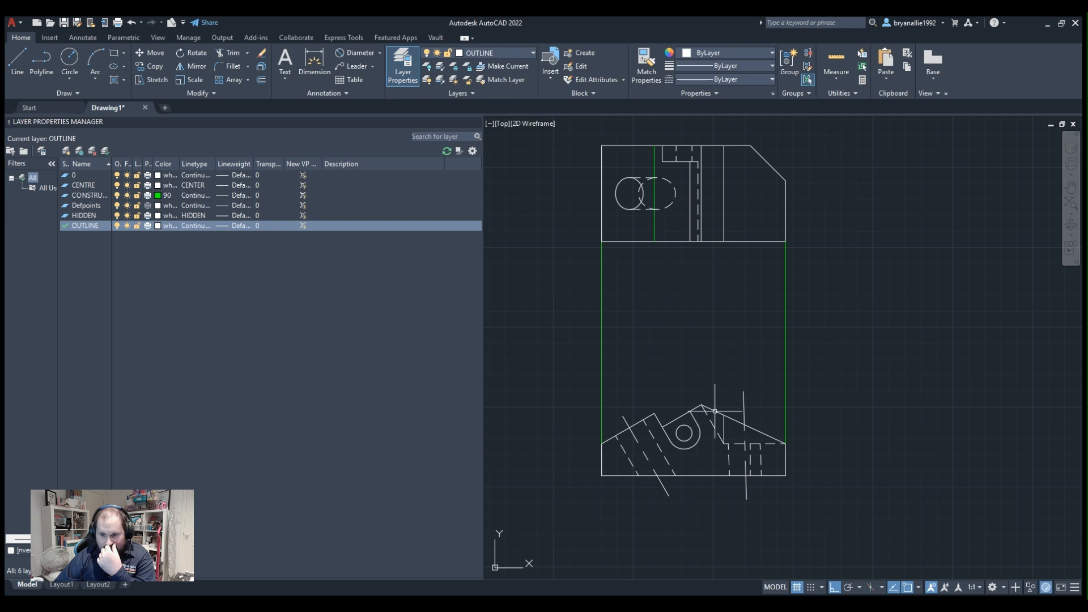
scroll(727, 420, up, 4)
click(724, 428)
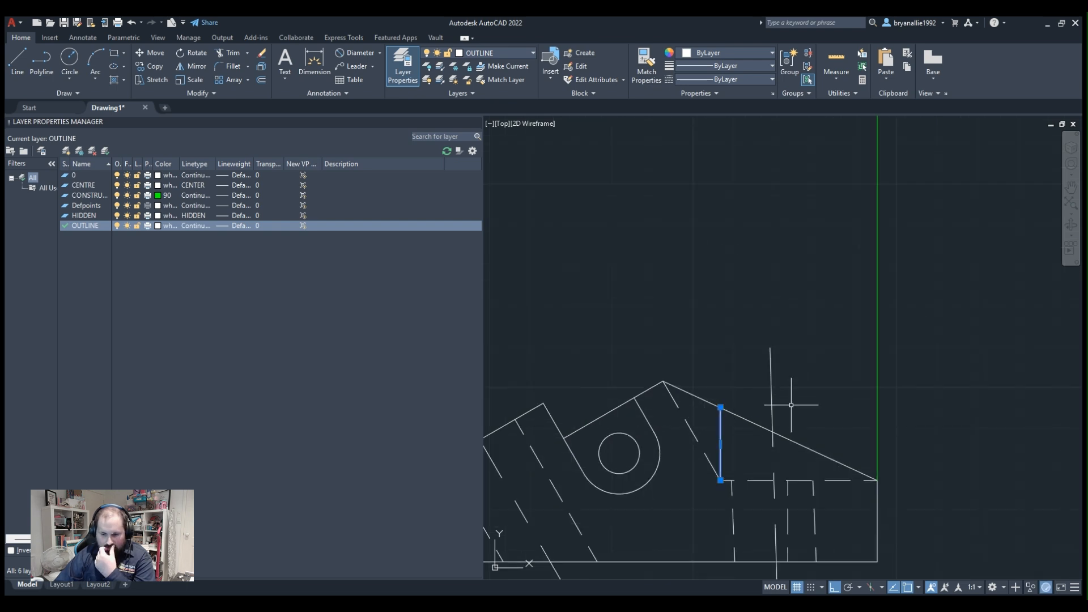
Move the green vertical construction line through the projected hole onto the OUTLINE layer.
scroll(802, 308, down, 5)
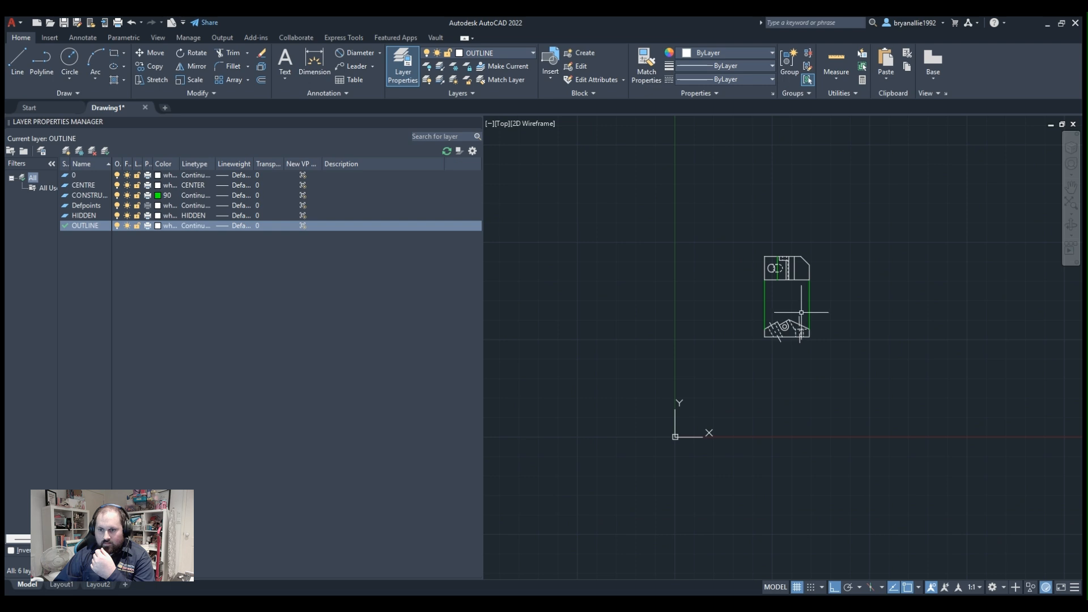
scroll(794, 262, up, 6)
scroll(811, 233, up, 2)
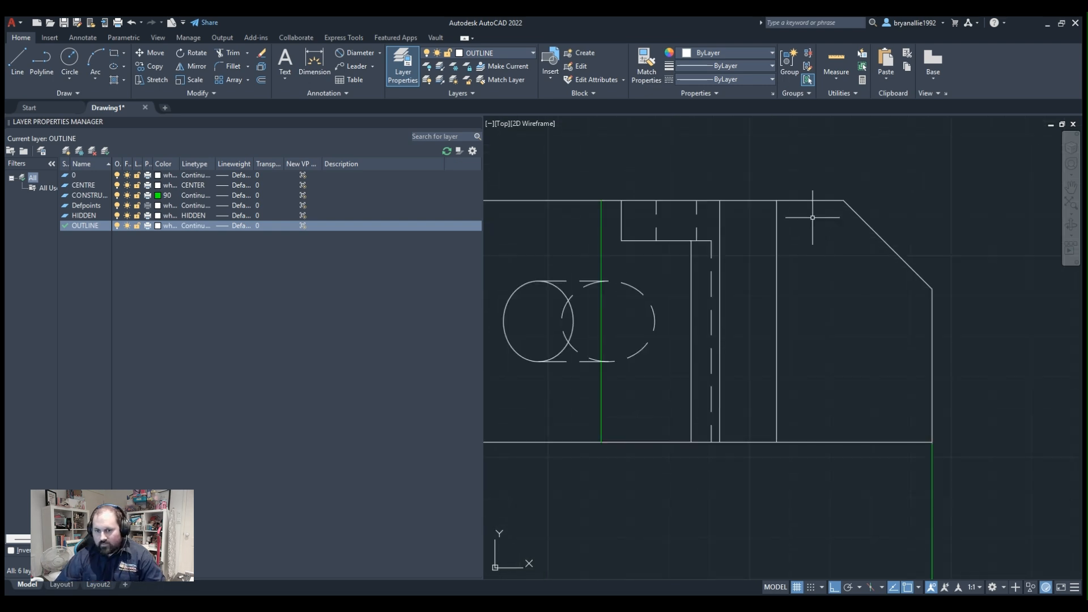
middle_drag(819, 220, 891, 246)
click(673, 280)
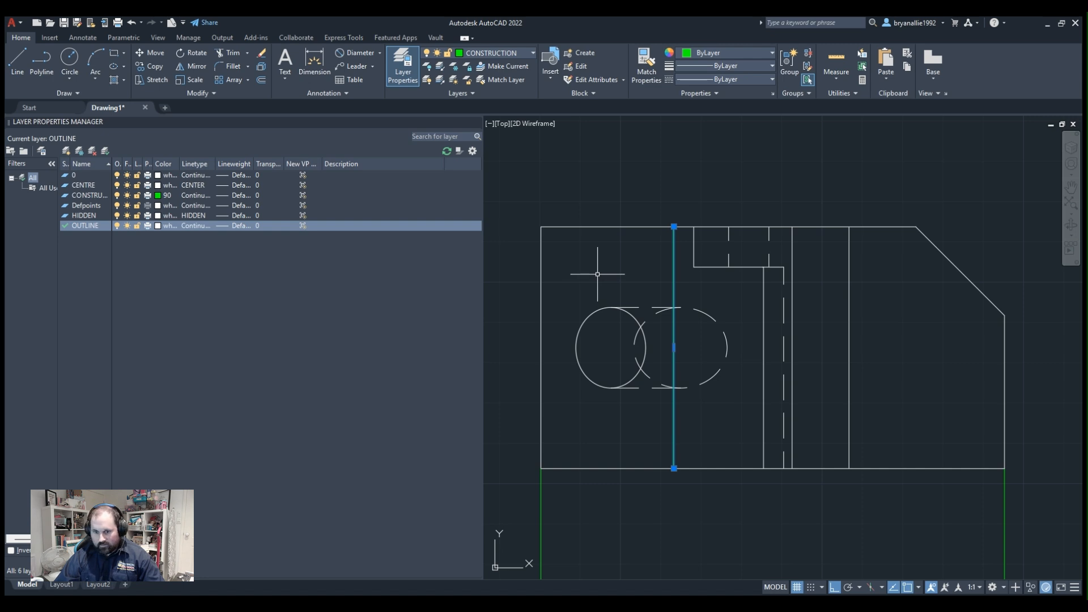
click(495, 123)
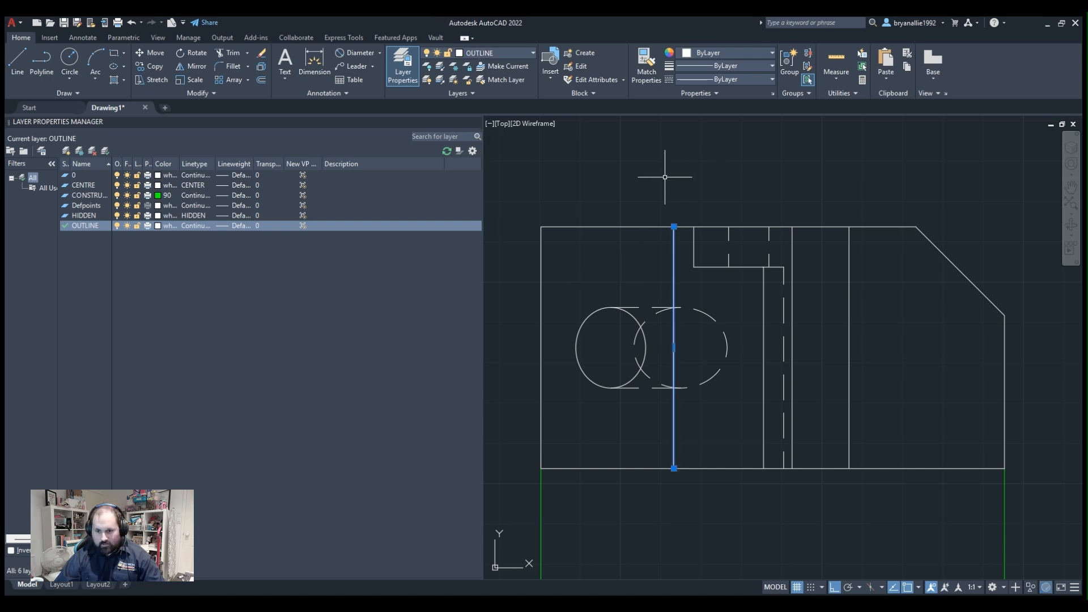
key(Escape)
scroll(765, 329, down, 2)
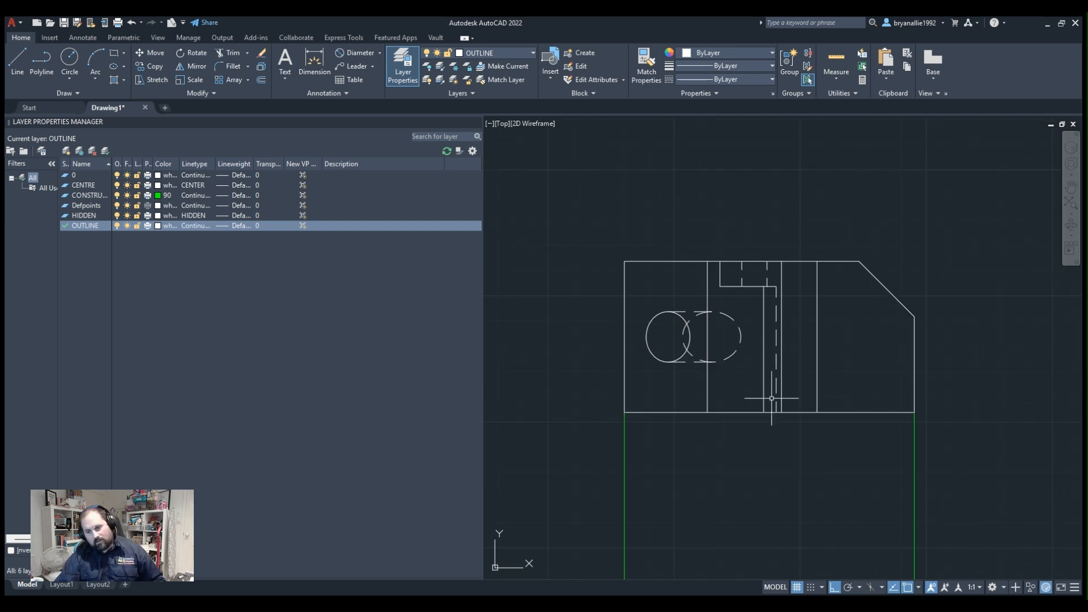
scroll(772, 399, up, 4)
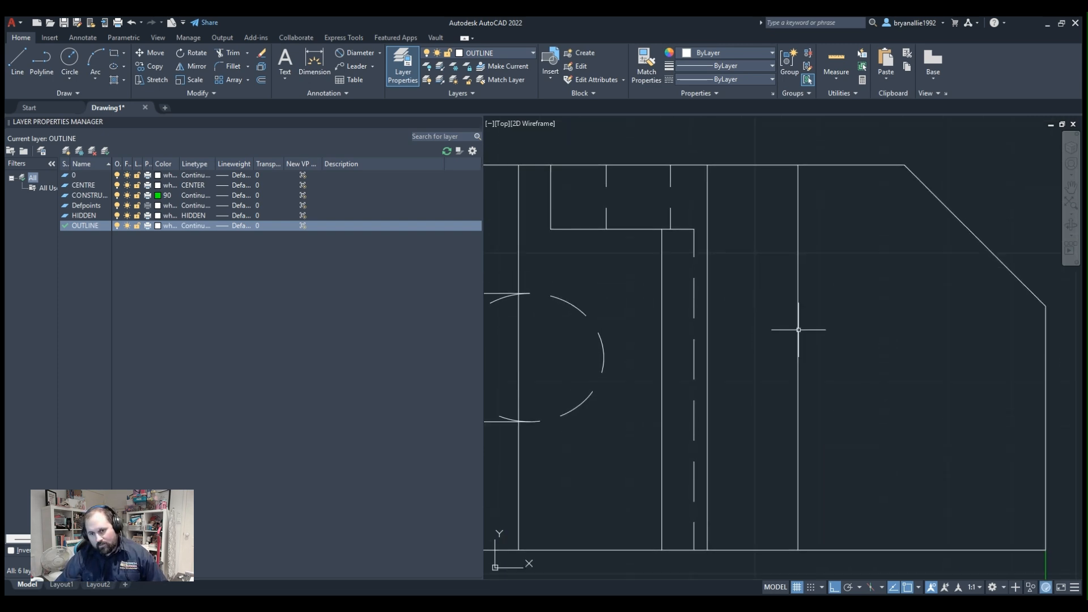
scroll(808, 332, down, 4)
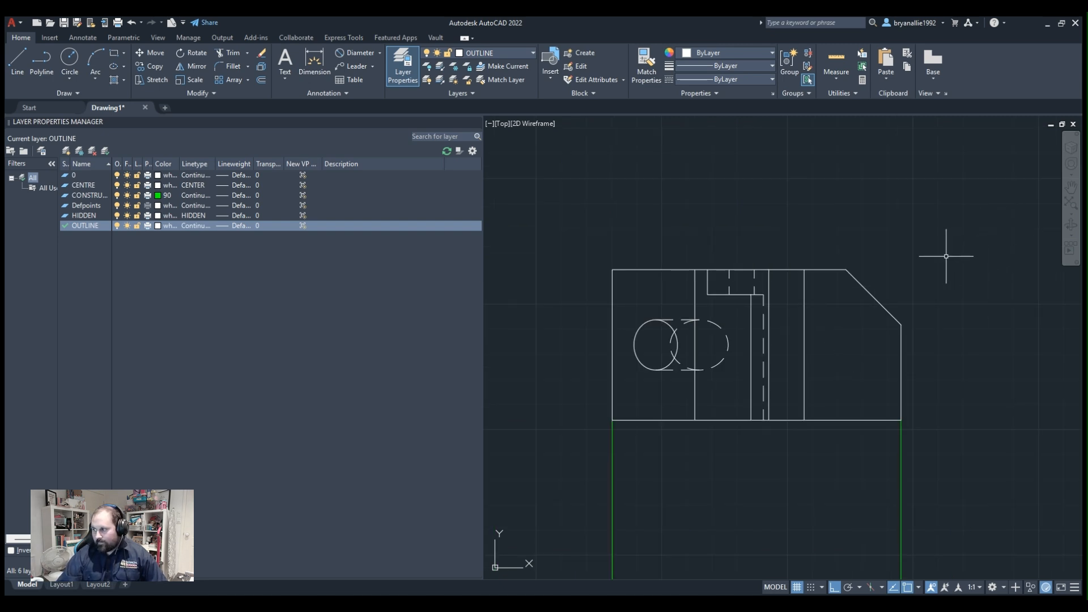
scroll(945, 256, down, 4)
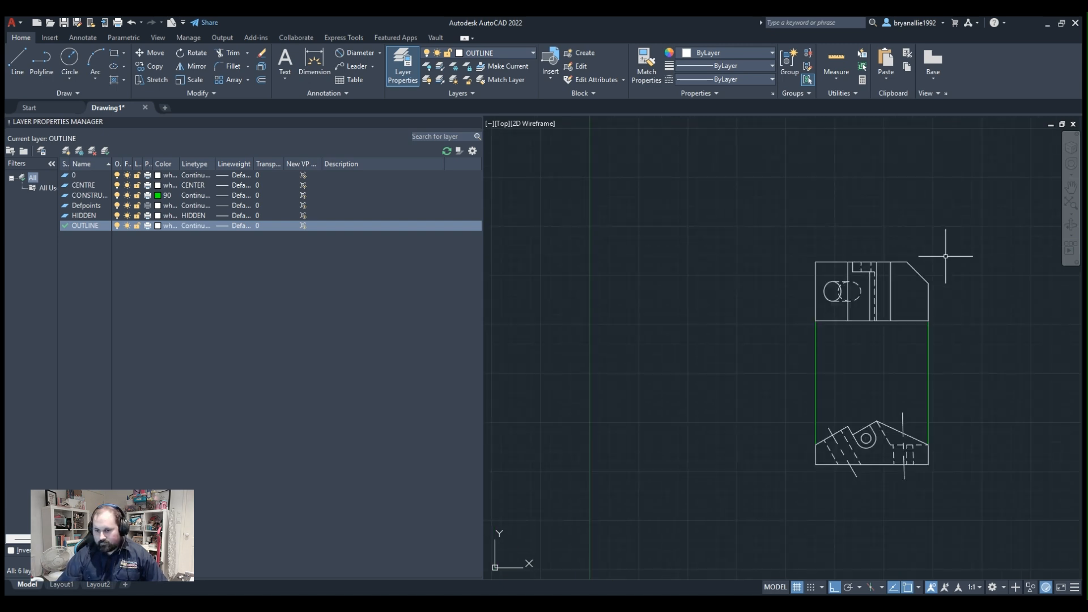
scroll(894, 407, up, 2)
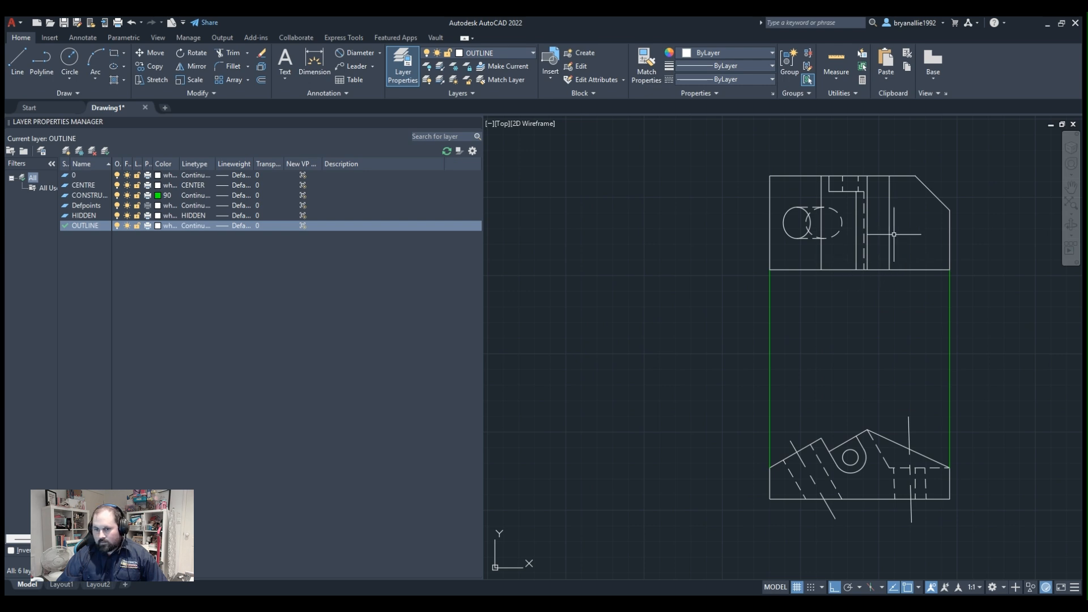
Draw a circle of radius 10 centred on the projected view's lower-right corner.
scroll(905, 238, up, 2)
mouse_move(888, 240)
middle_down()
mouse_move(753, 251)
mouse_move(731, 214)
mouse_move(687, 250)
middle_up()
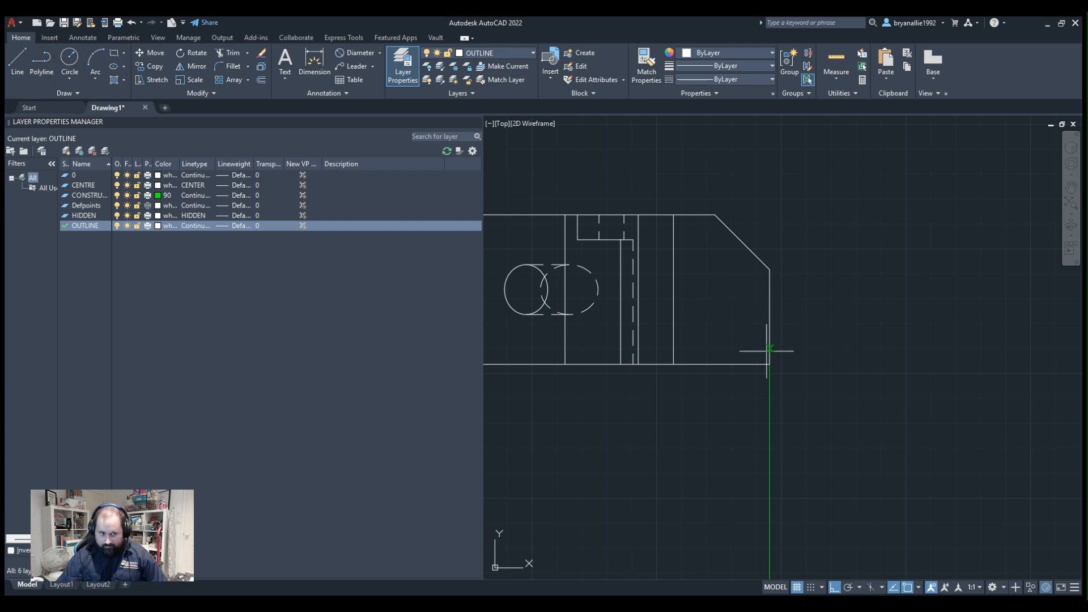
click(70, 57)
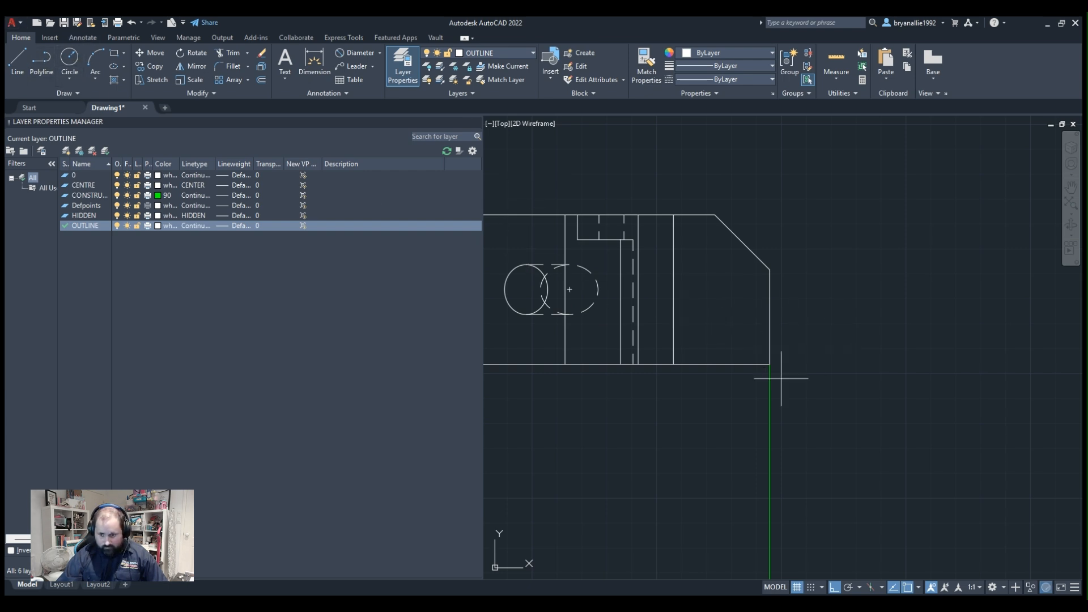
click(770, 364)
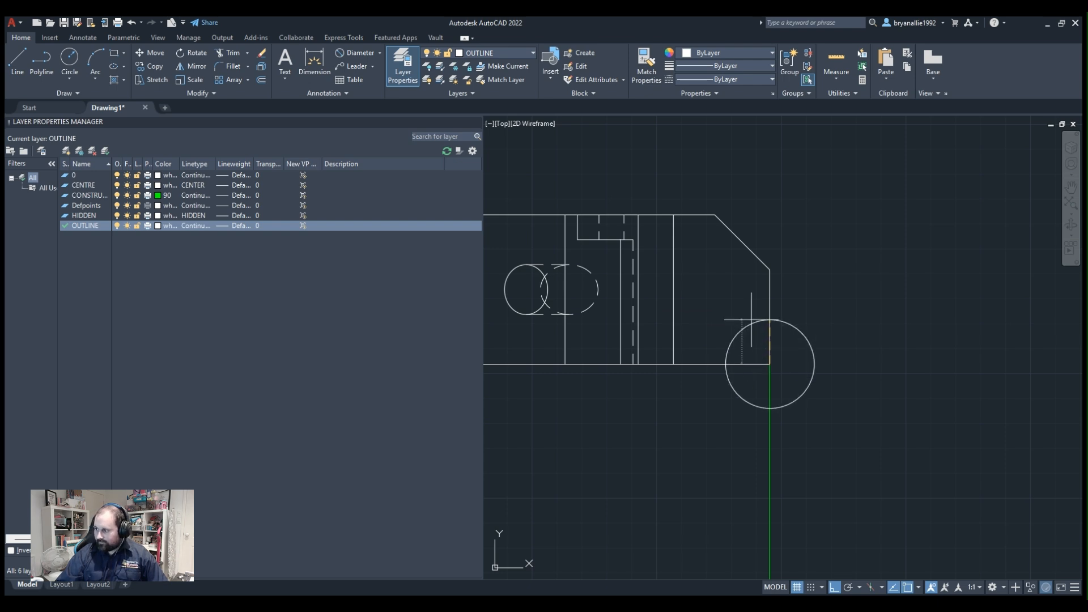
text(10)
key(Return)
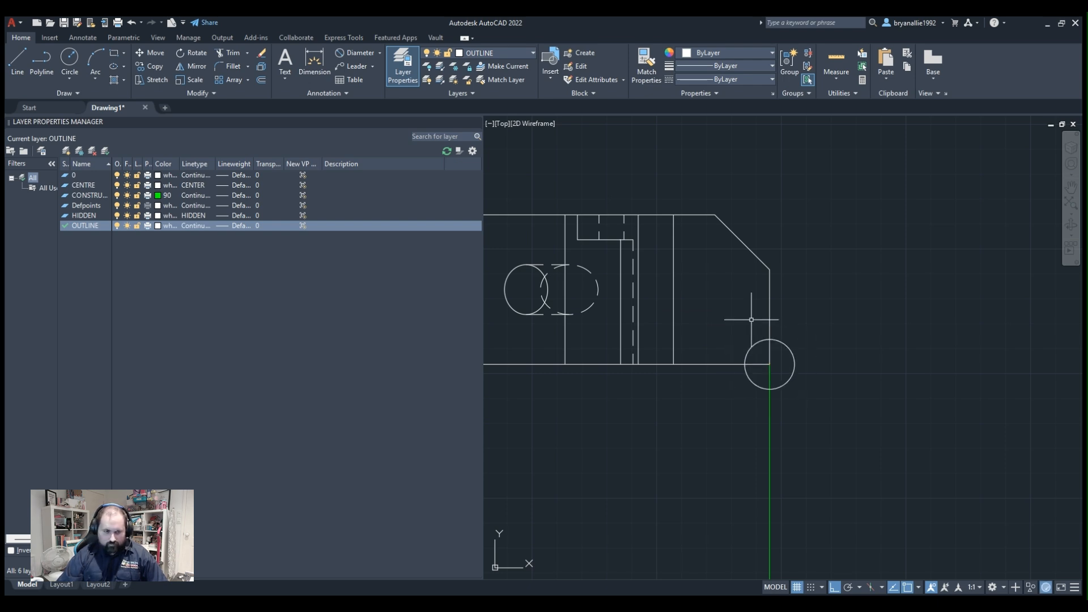
Draw a horizontal line from the circle's upper quadrant across to the vertical line projected from the apex.
click(41, 62)
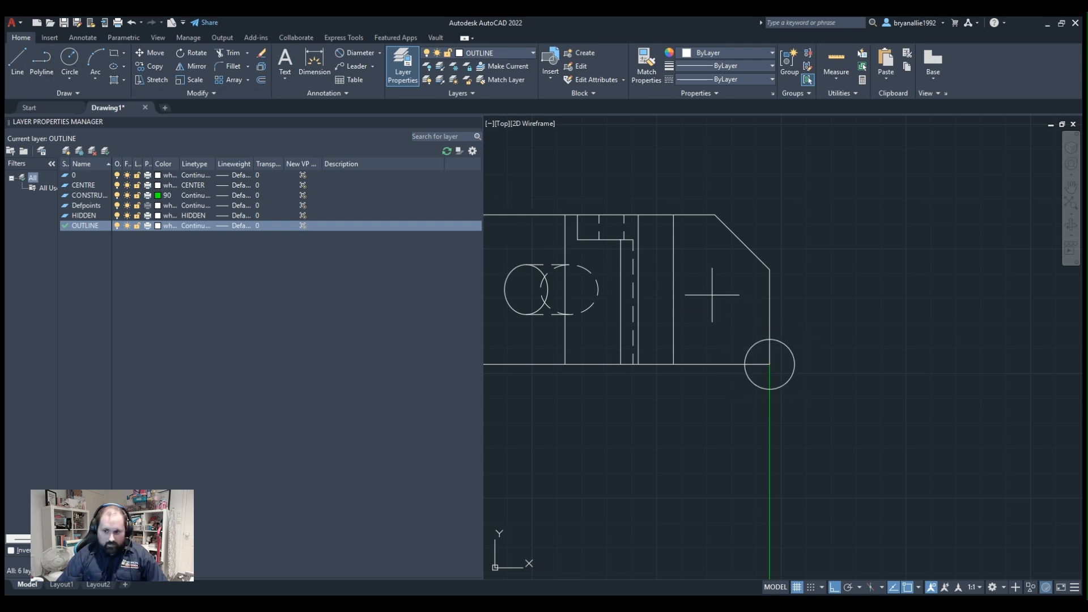
click(770, 339)
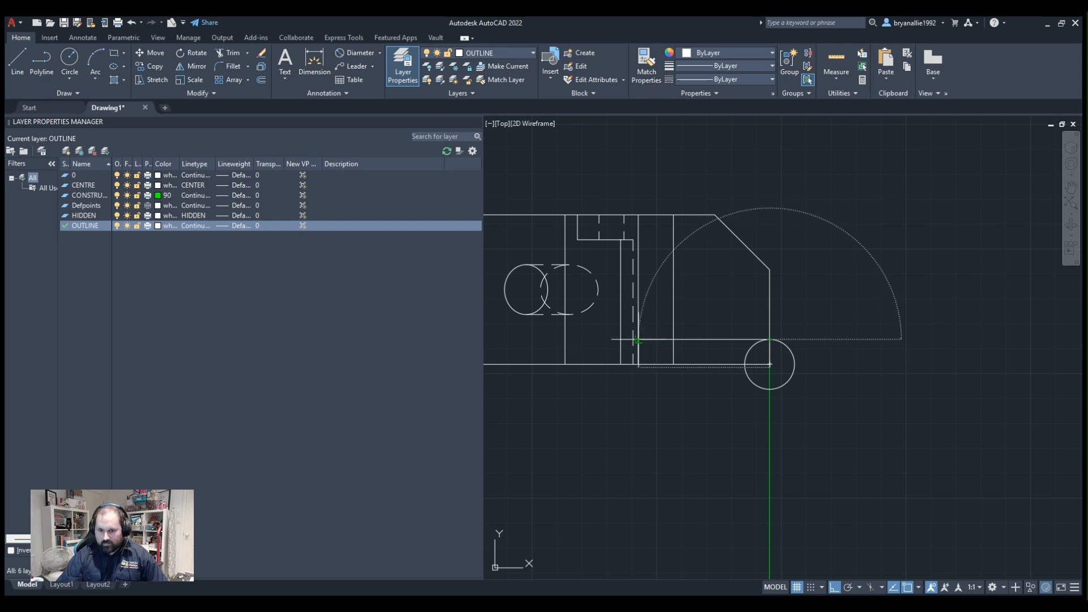
key(Escape)
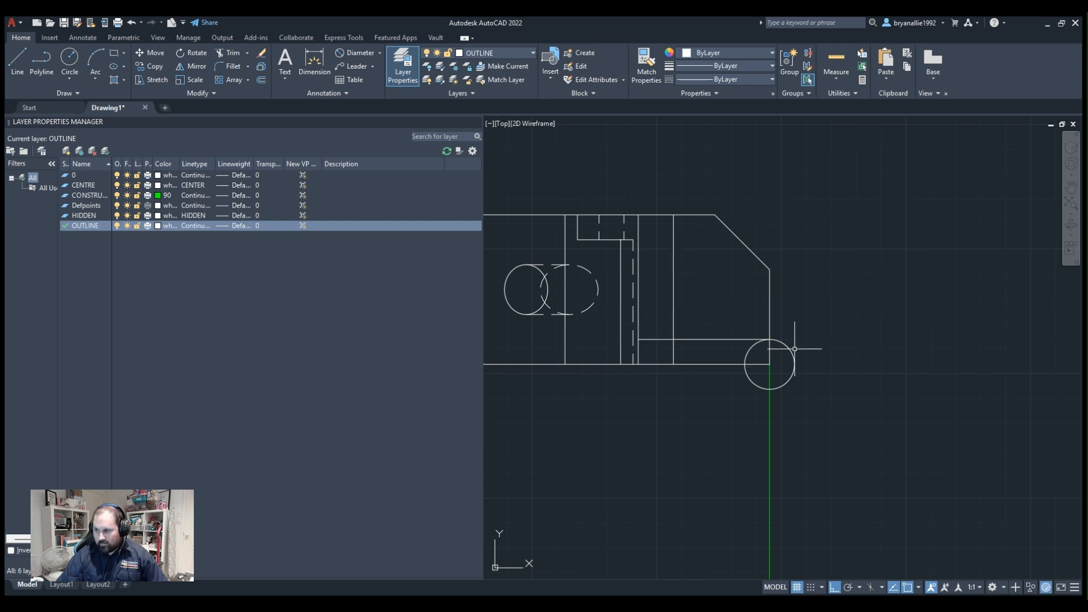
Delete the helper circle and trim the inner vertical line below the new horizontal line.
scroll(794, 348, up, 2)
click(717, 371)
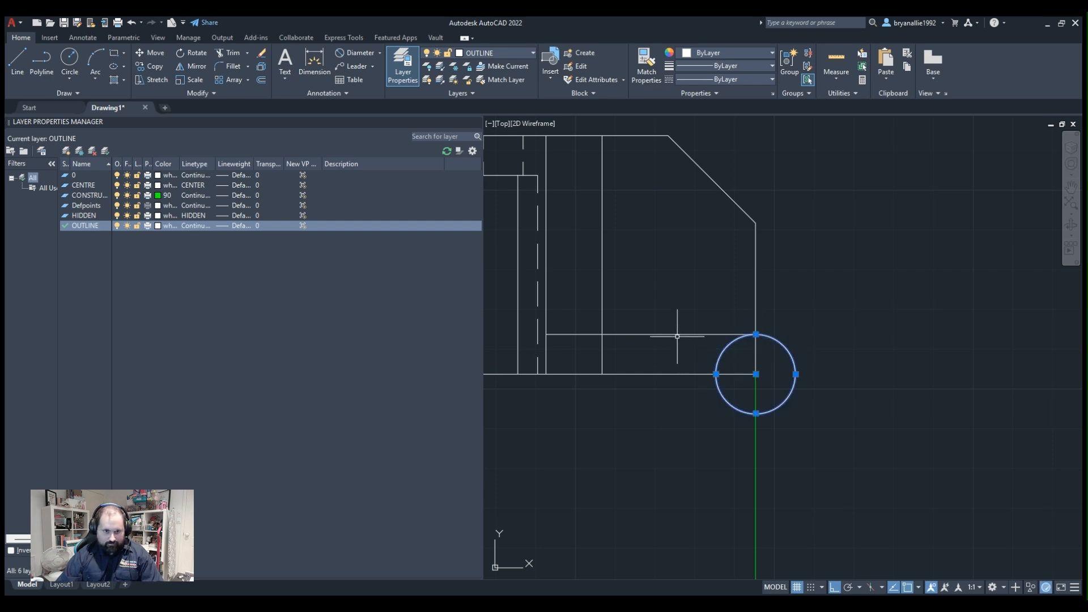
key(Delete)
click(226, 54)
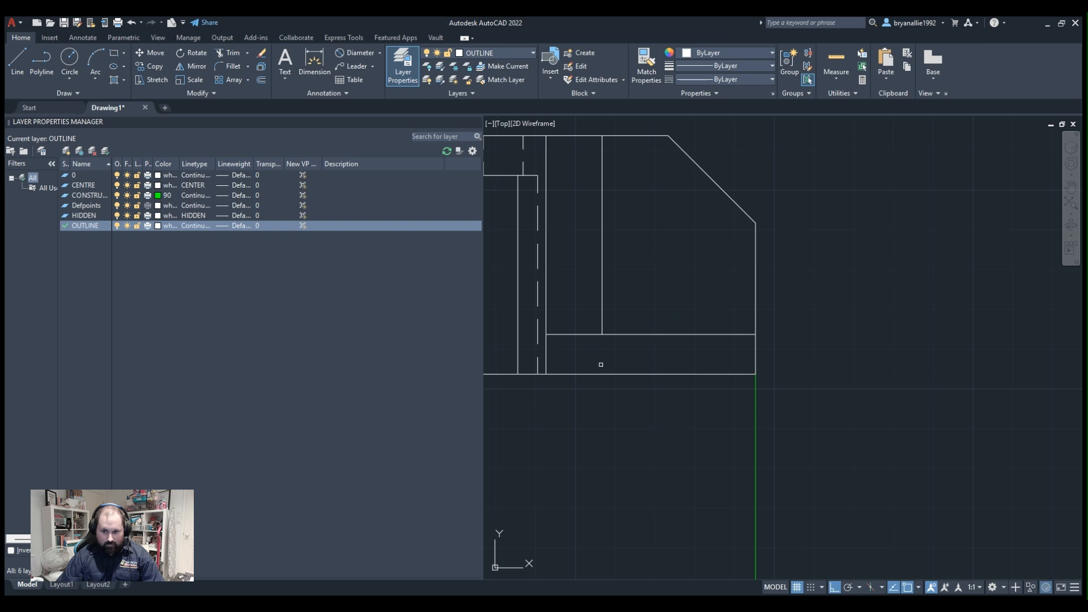
scroll(795, 327, down, 2)
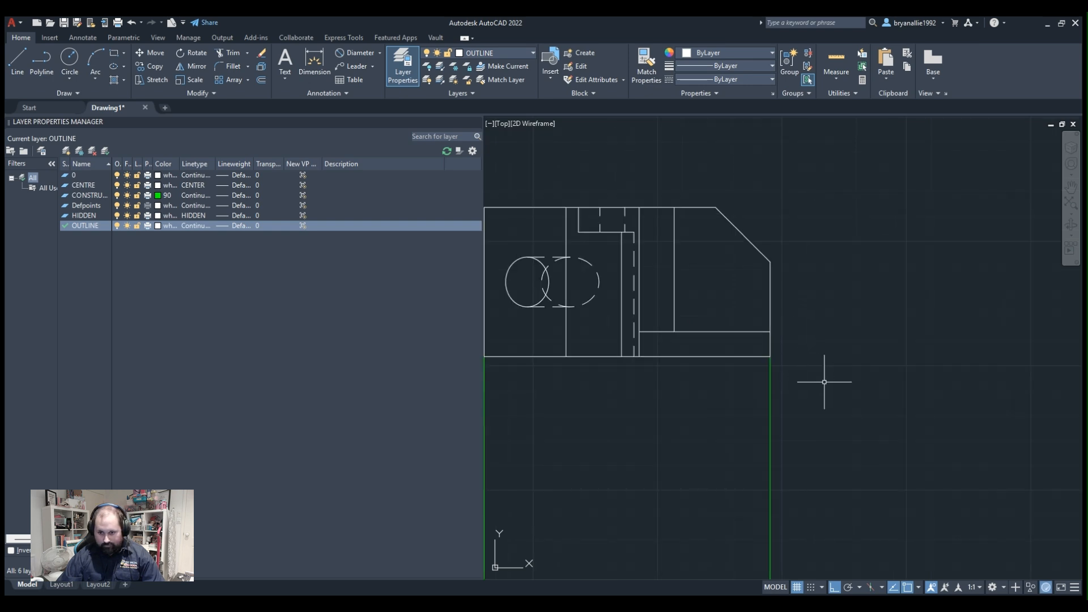
click(826, 381)
click(726, 397)
middle_drag(743, 376, 744, 377)
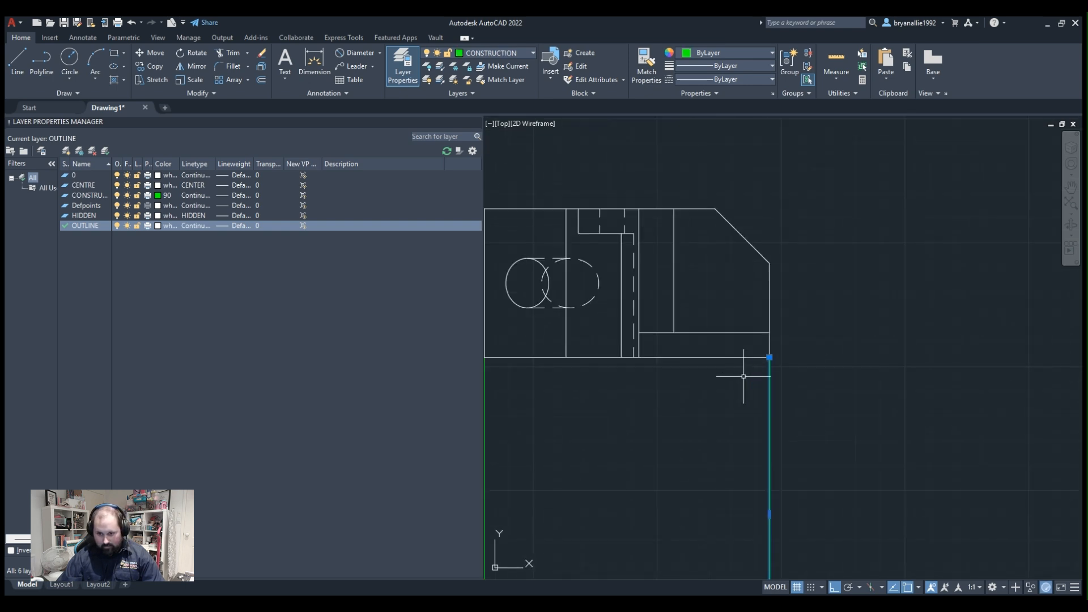
middle_drag(756, 322, 769, 394)
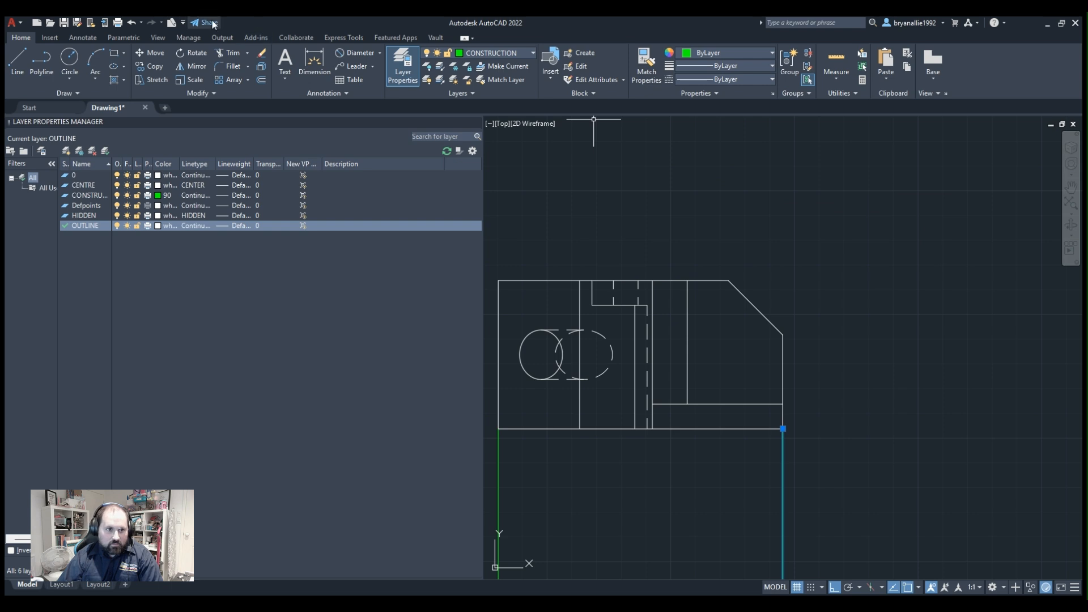
key(Escape)
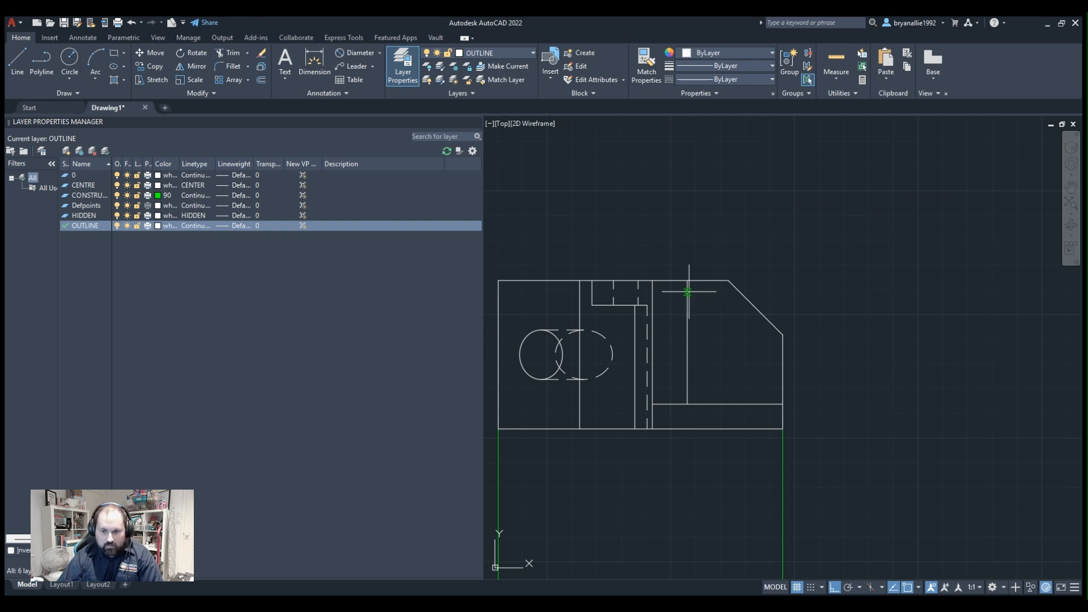
Draw a large circle centred on the projected view's upper-left corner, crossing the upper edge just before the chamfer.
click(498, 280)
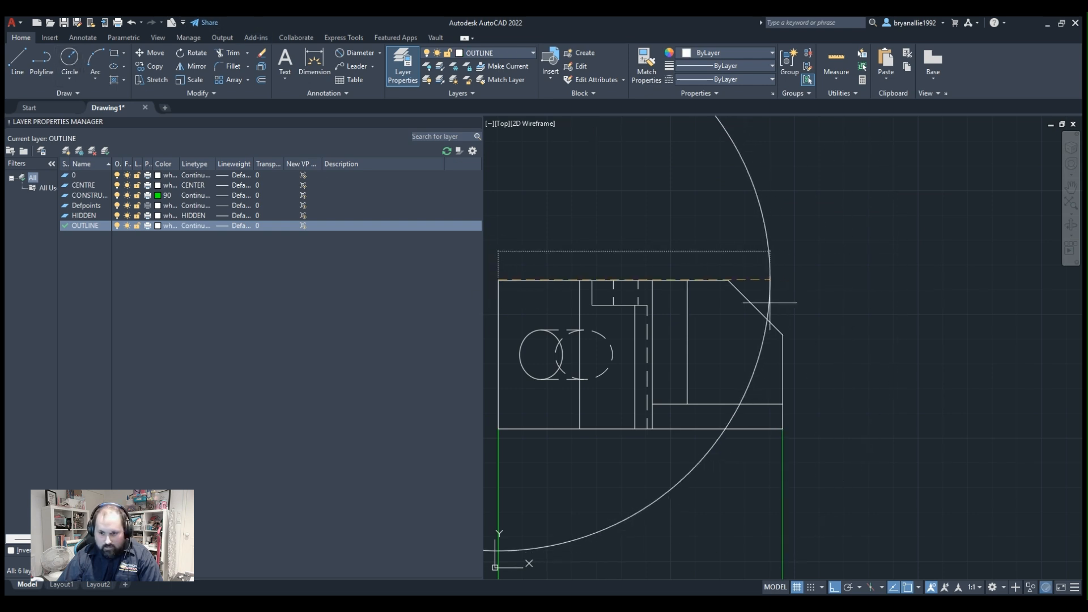
click(713, 297)
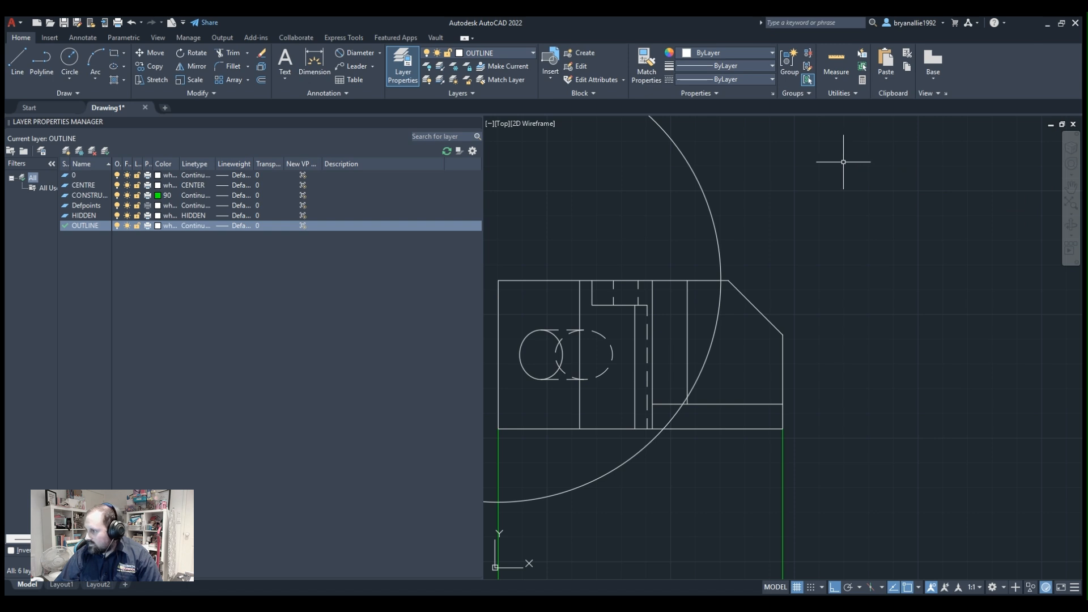
middle_drag(760, 253, 899, 236)
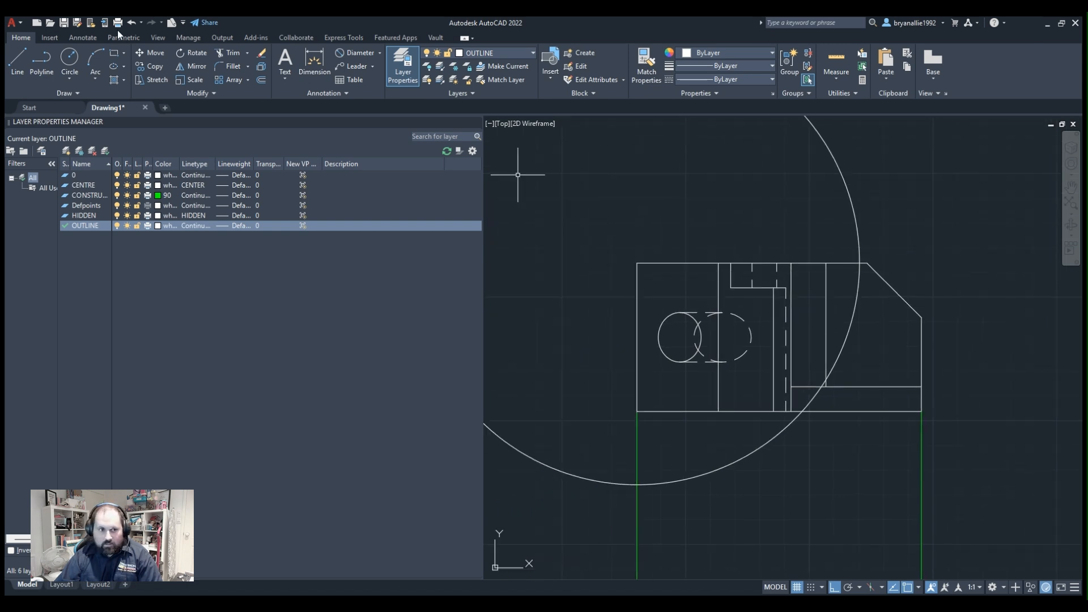
click(67, 58)
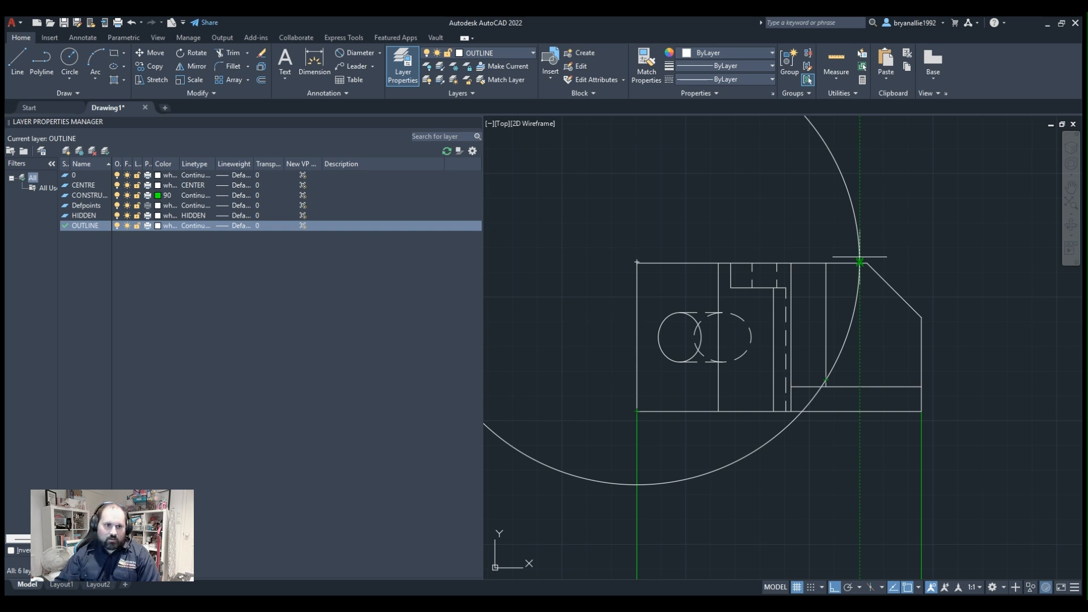
click(68, 61)
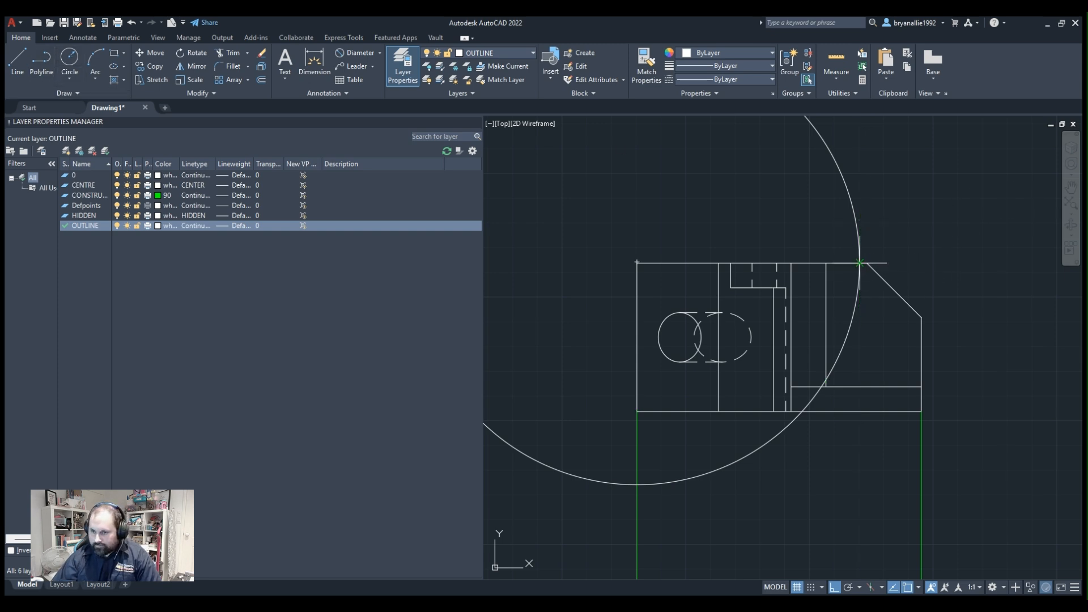
click(859, 263)
click(589, 291)
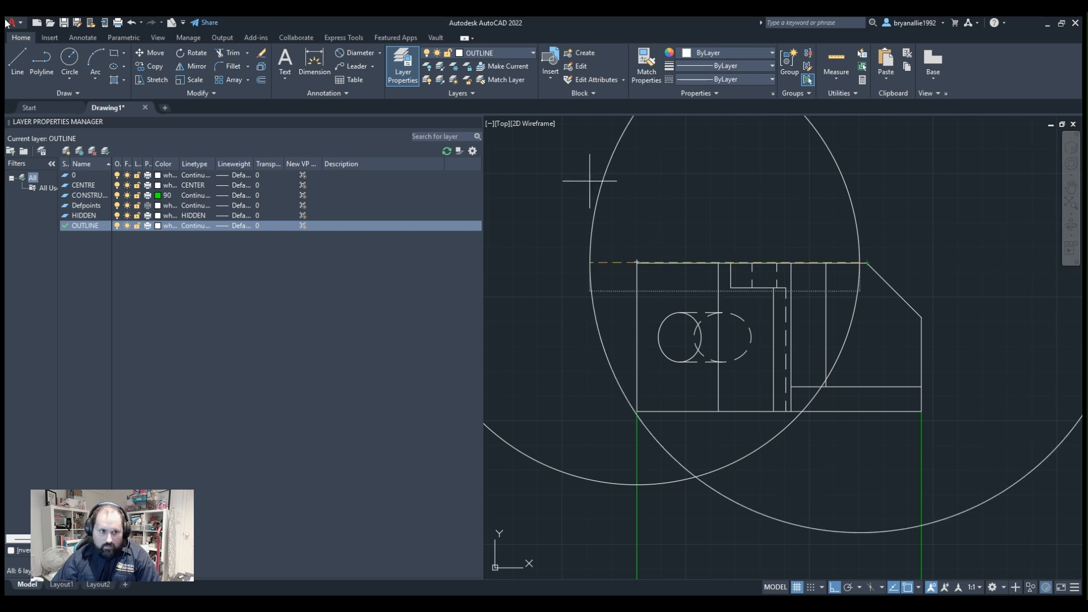
Draw a short vertical line down from where the large circle crosses the view's upper edge, and delete the circle.
click(35, 73)
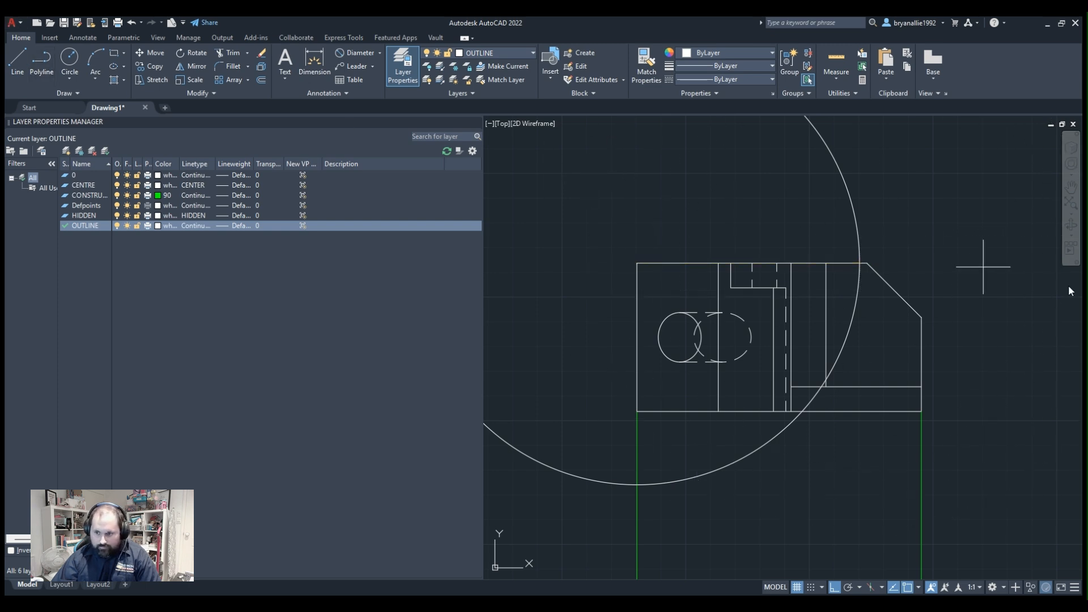
click(859, 264)
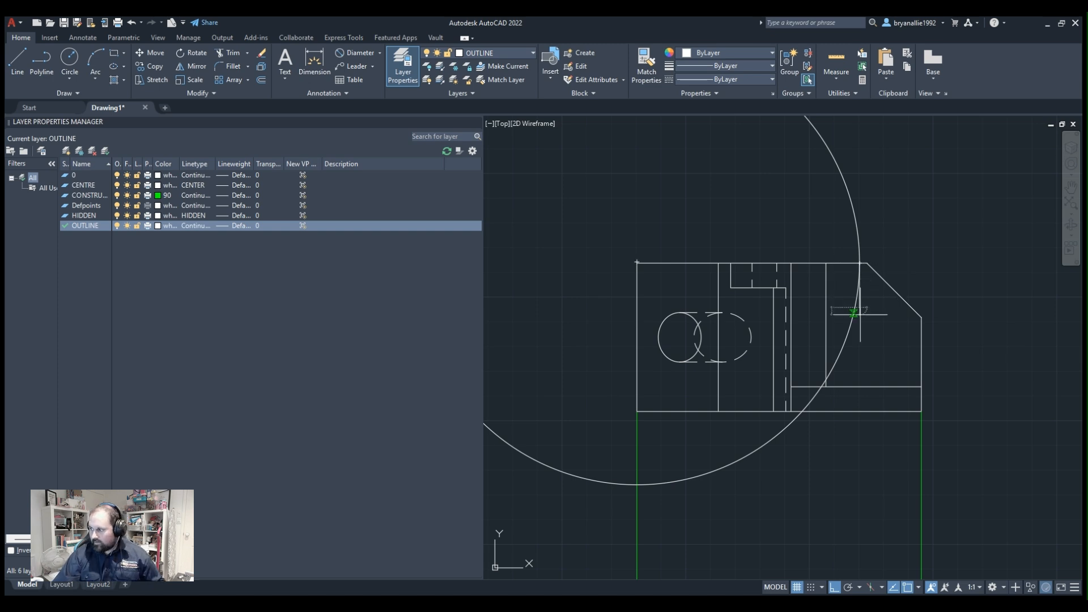
key(Escape)
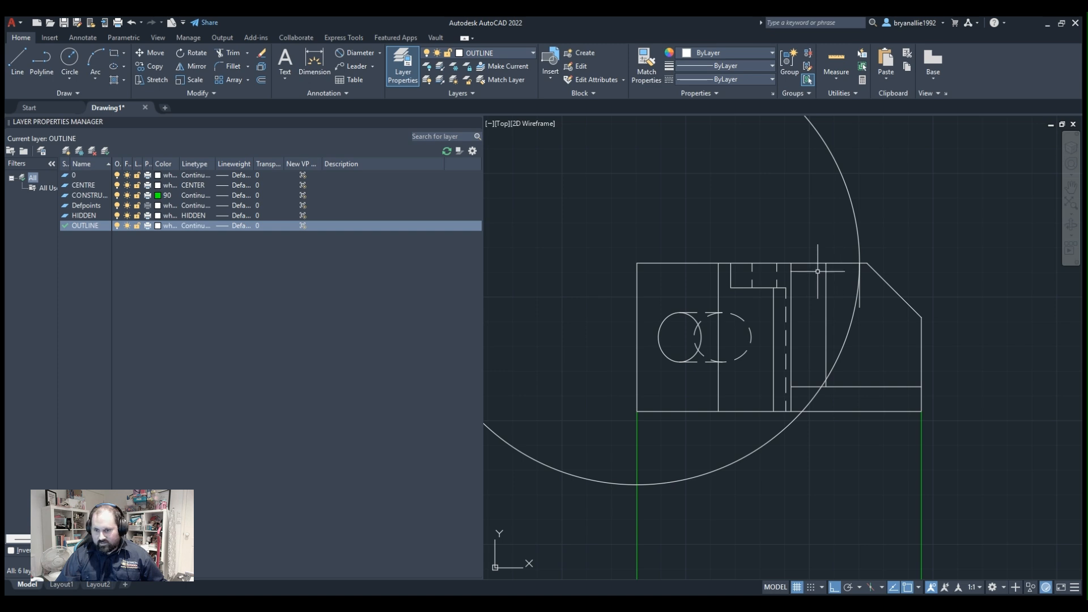
click(848, 335)
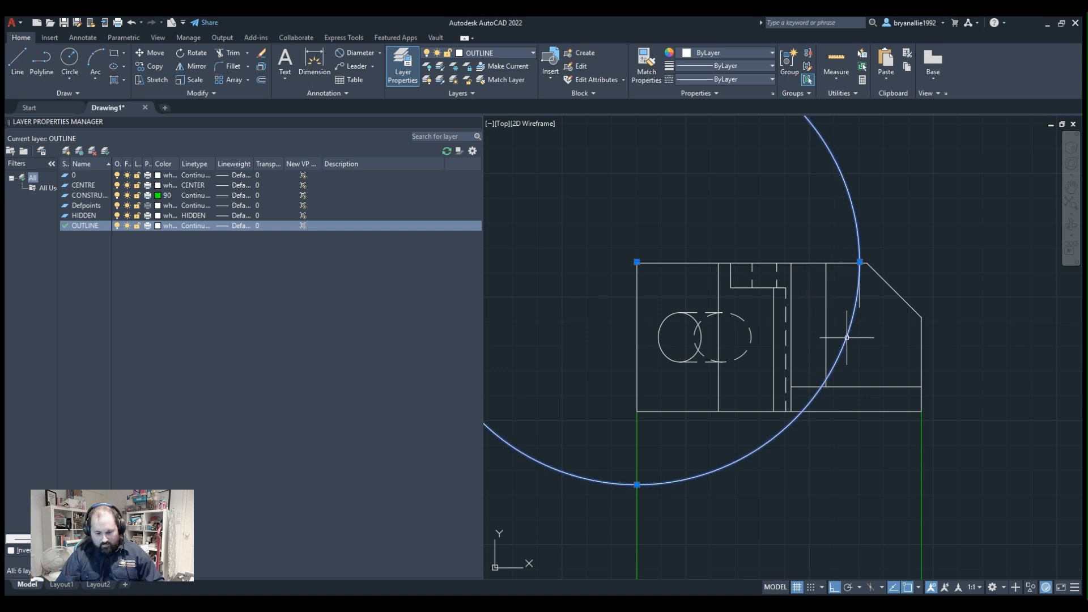
key(Delete)
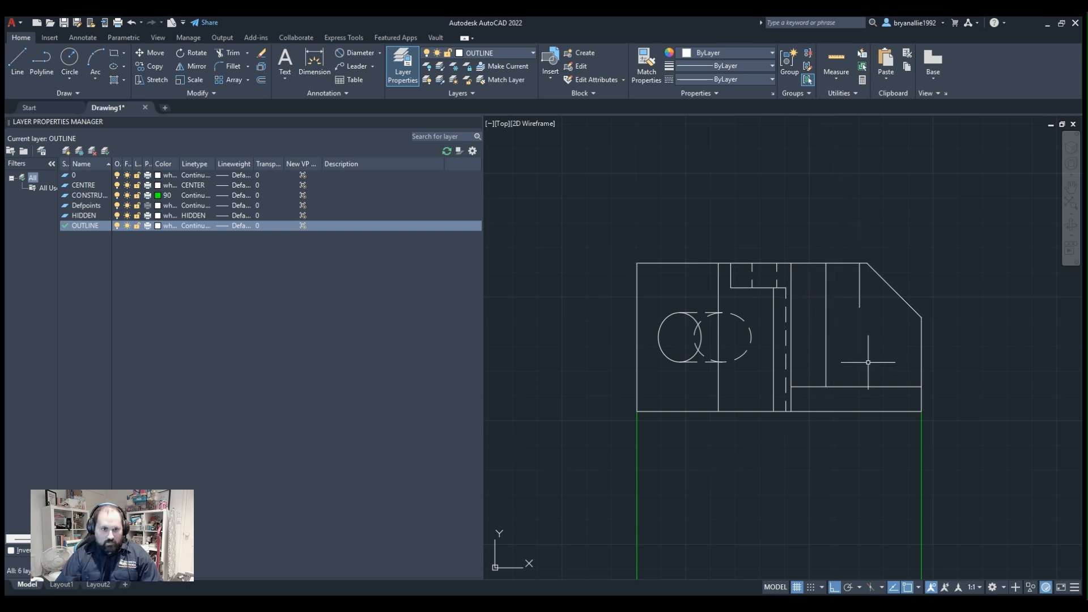
Try to draw a four-sided polygon centred on the short vertical line's lower end, and delete the resulting square.
click(123, 52)
click(113, 87)
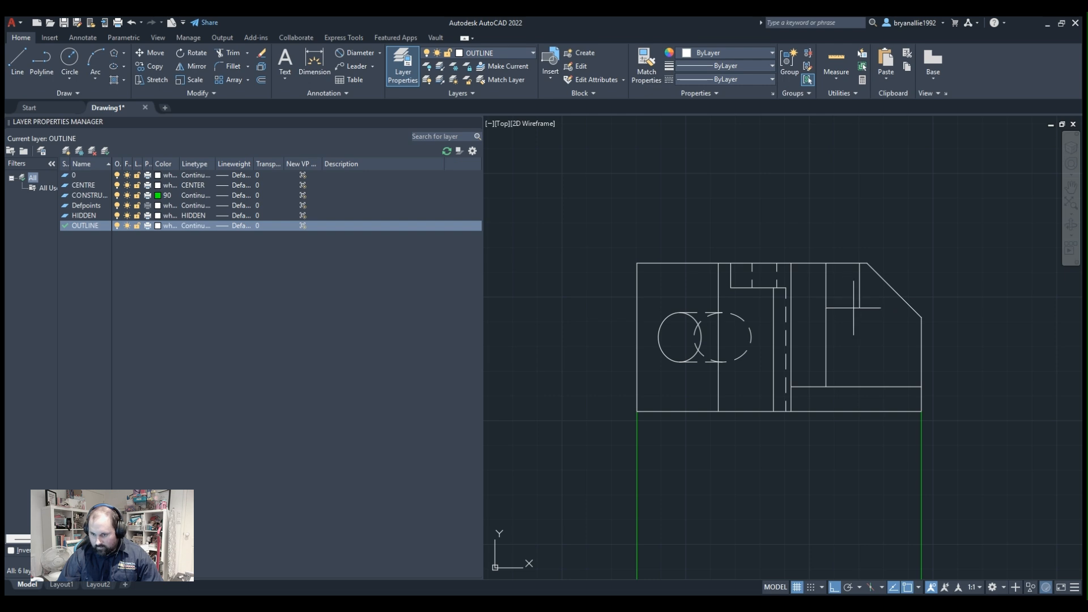
click(888, 343)
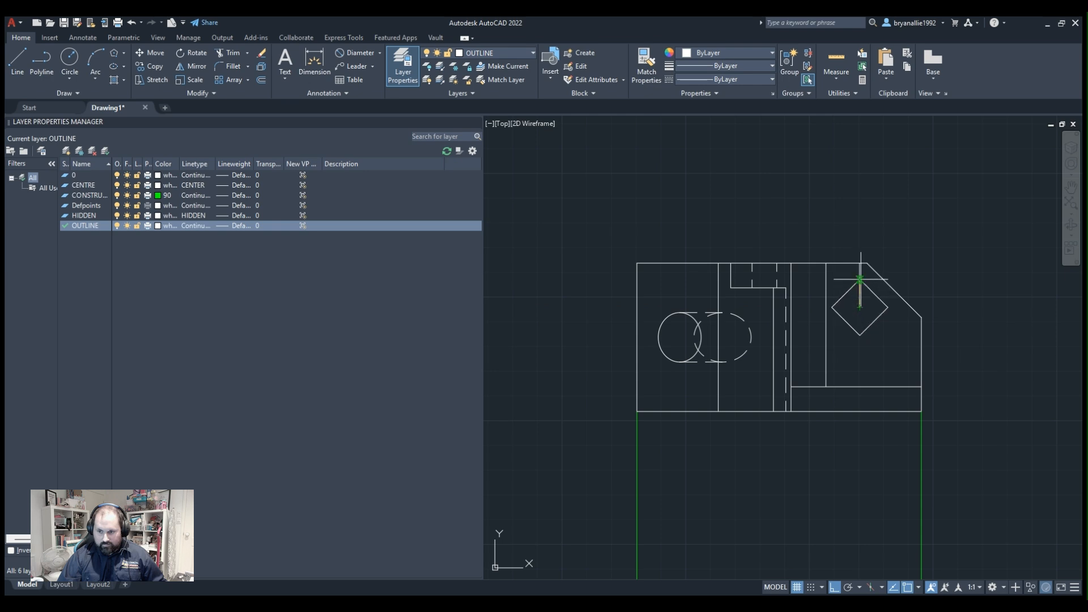
scroll(862, 304, down, 1)
scroll(855, 280, up, 5)
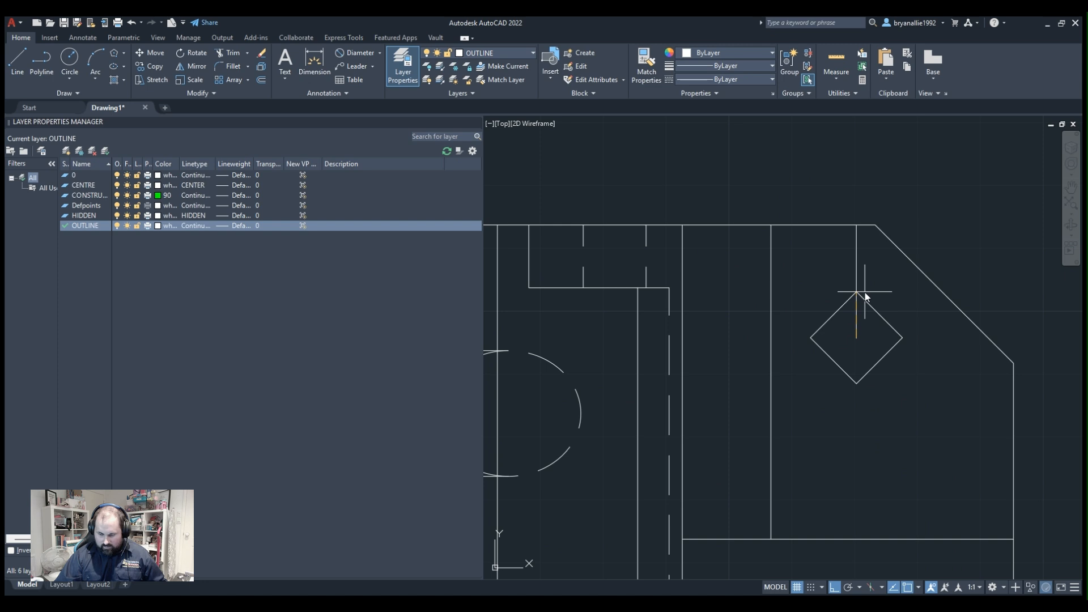
click(865, 294)
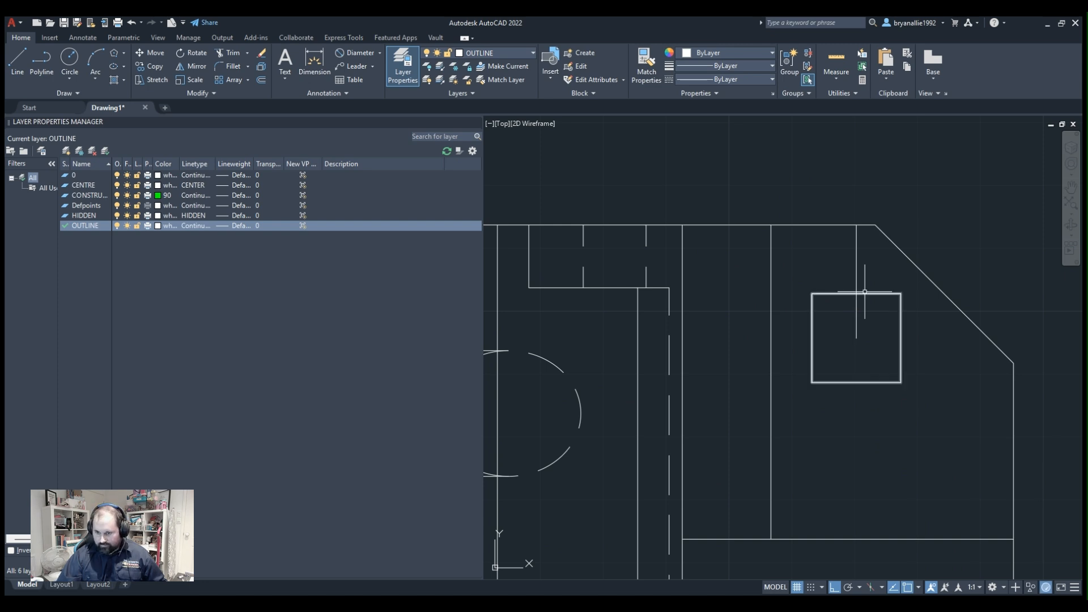
click(865, 293)
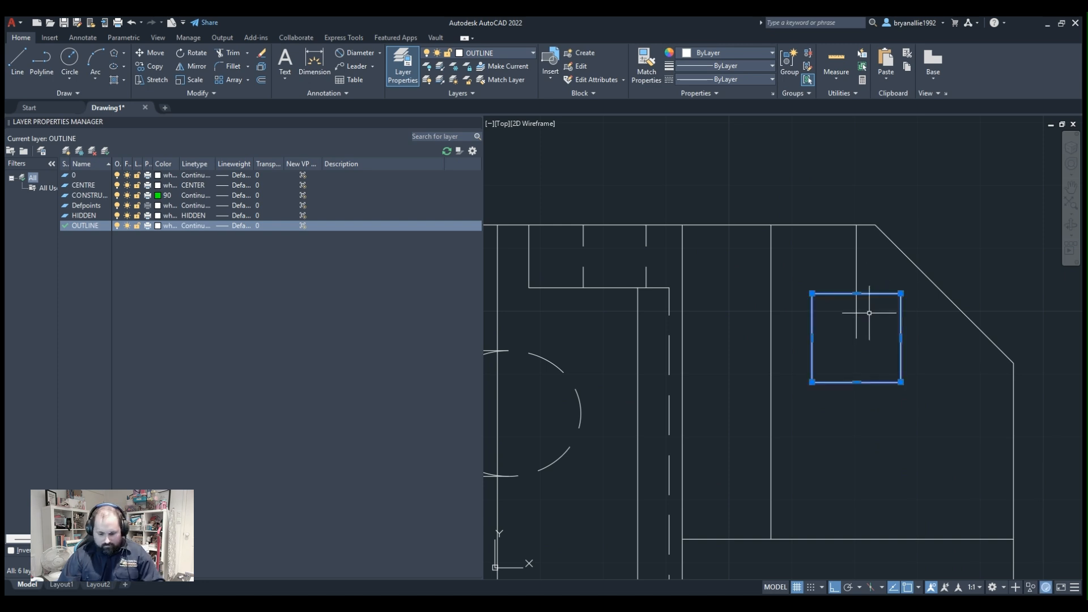
key(Delete)
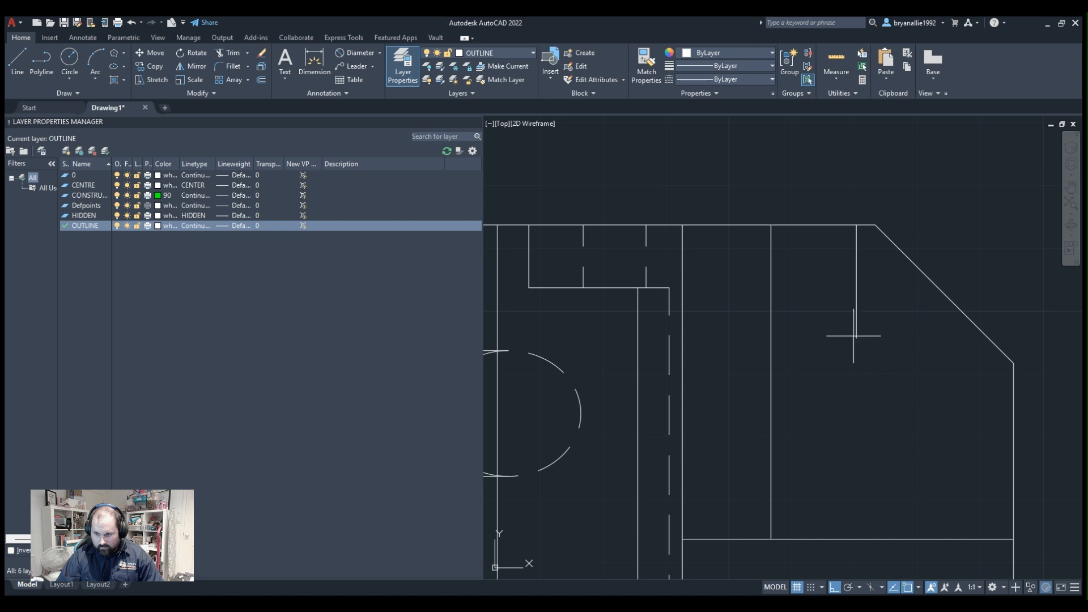
Turn ortho mode off while sizing a new square polygon at the short line's end, and cancel the polygon.
click(934, 372)
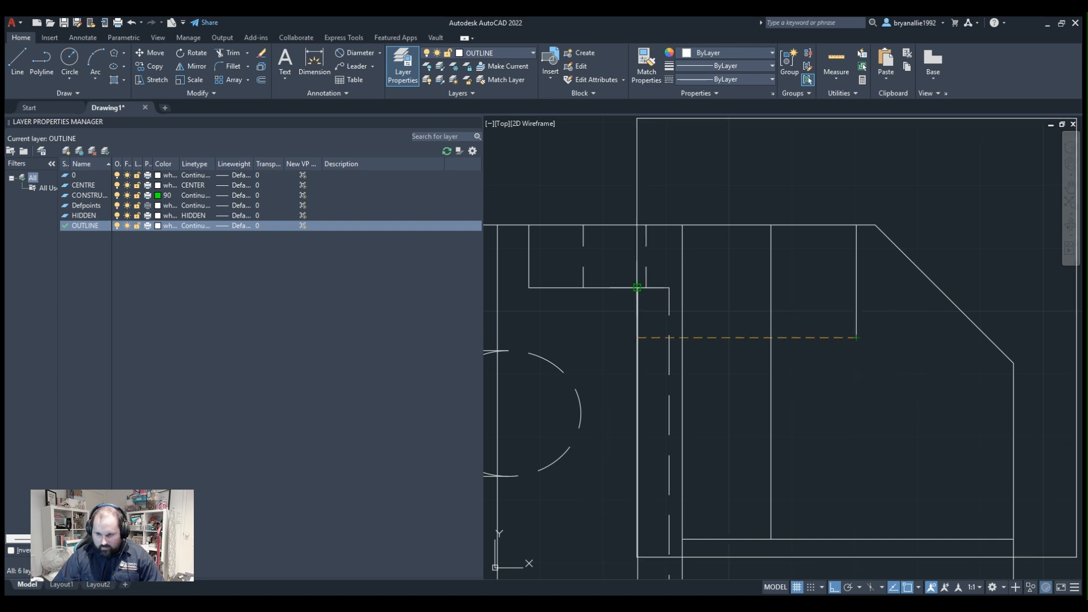
key(F8)
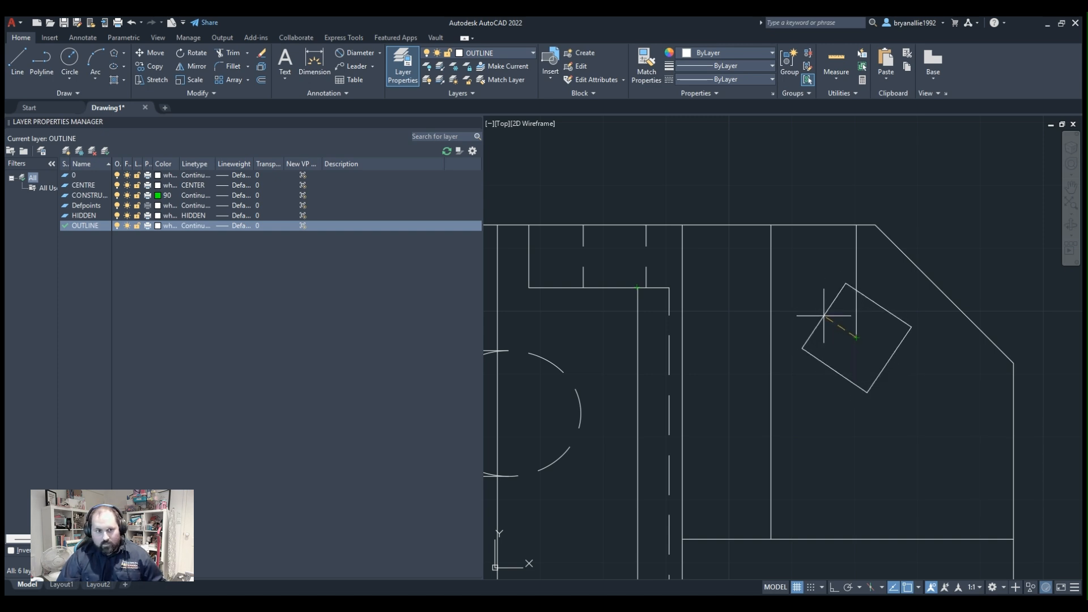
key(Escape)
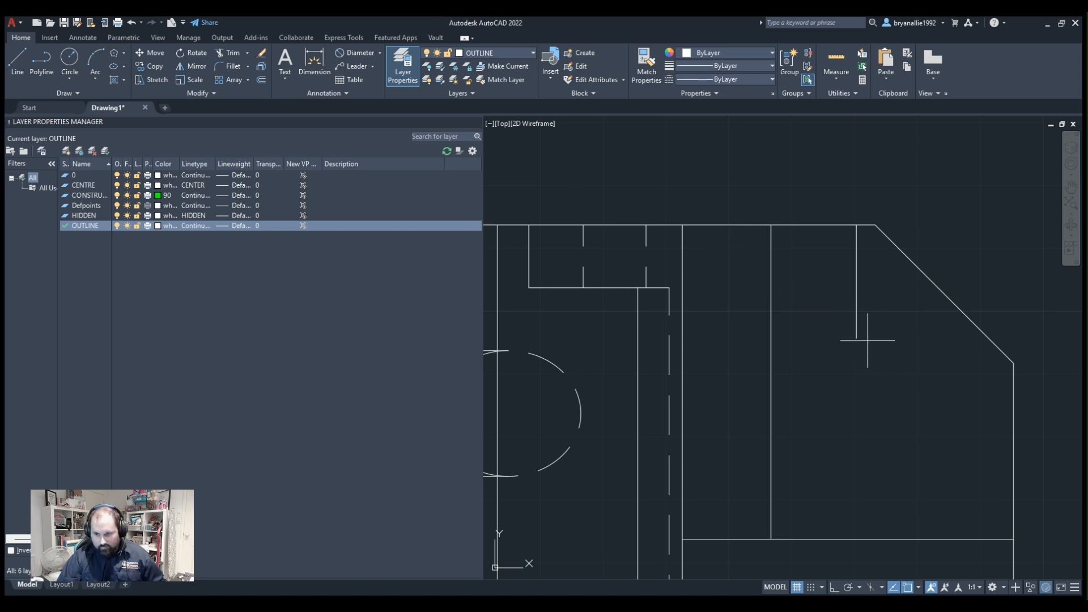
Try the square polygon again at the short line's lower end, check it with the Measure tool, and delete it.
click(940, 366)
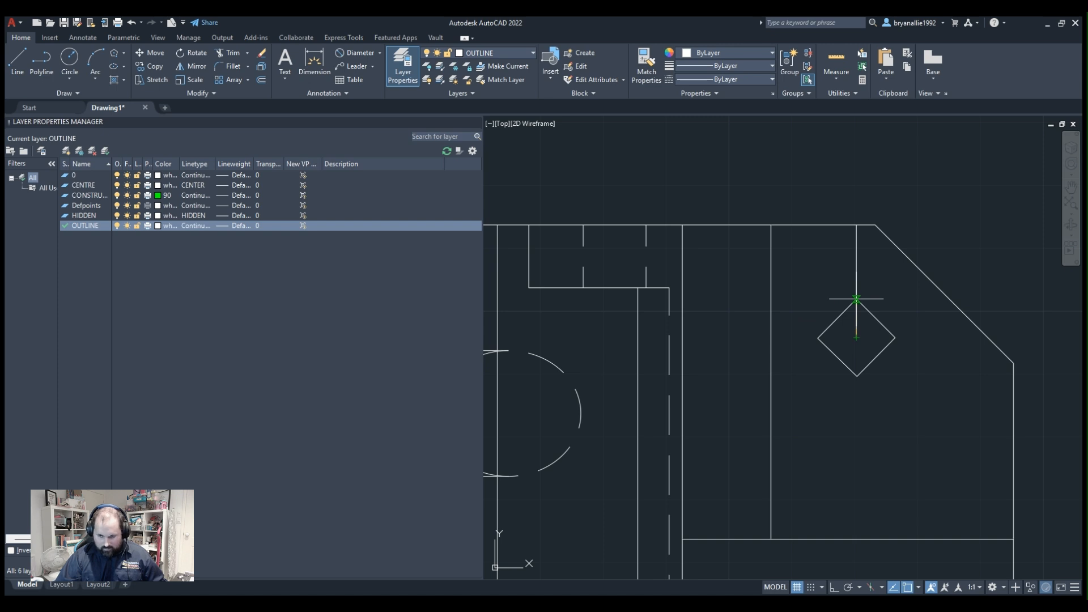
click(857, 299)
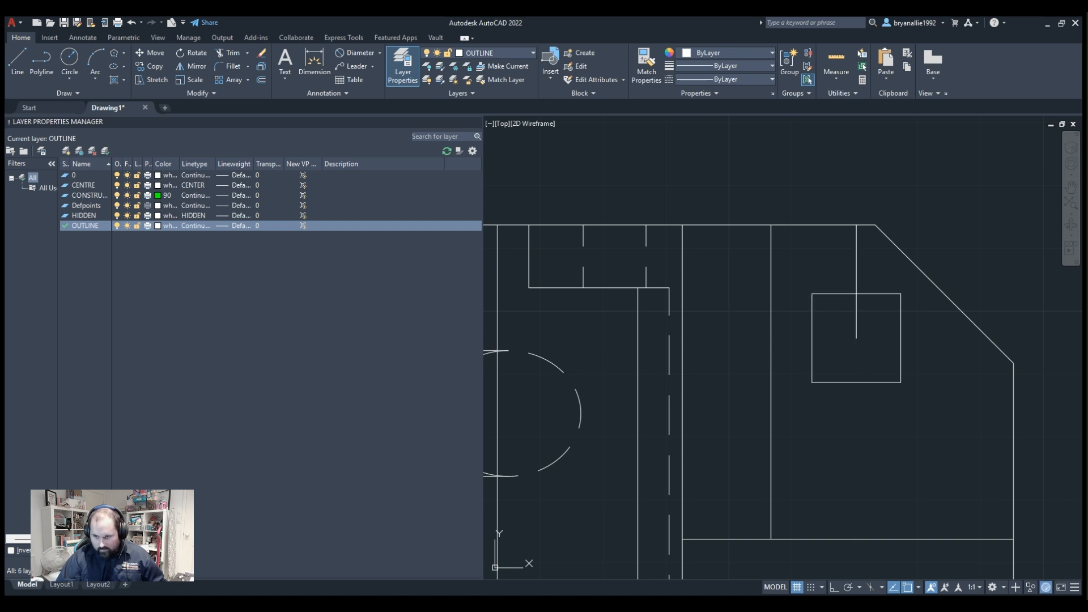
click(820, 293)
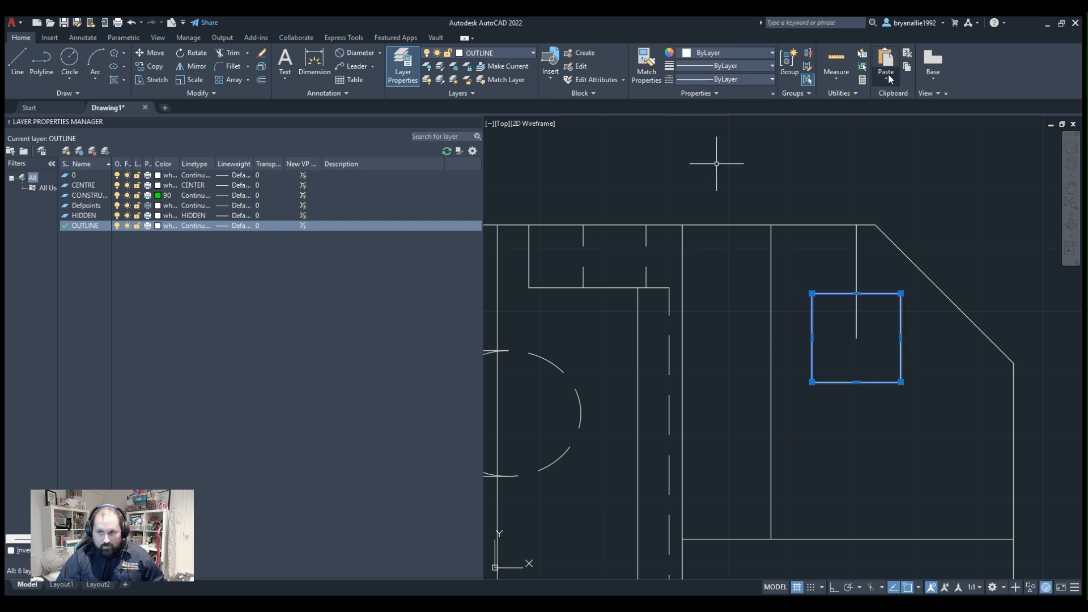
click(845, 85)
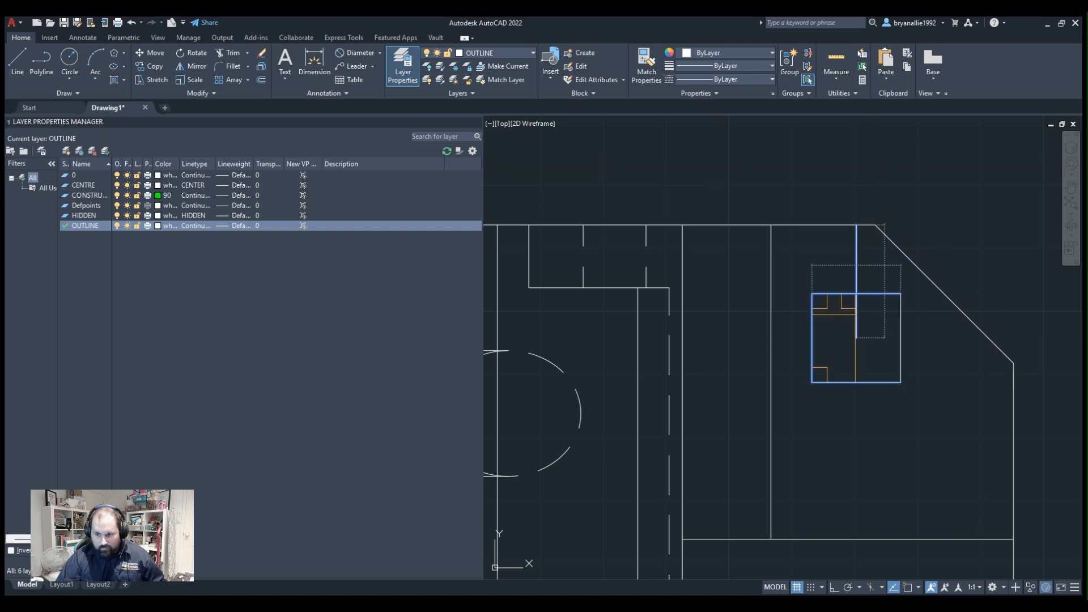
key(Escape)
click(964, 363)
click(790, 377)
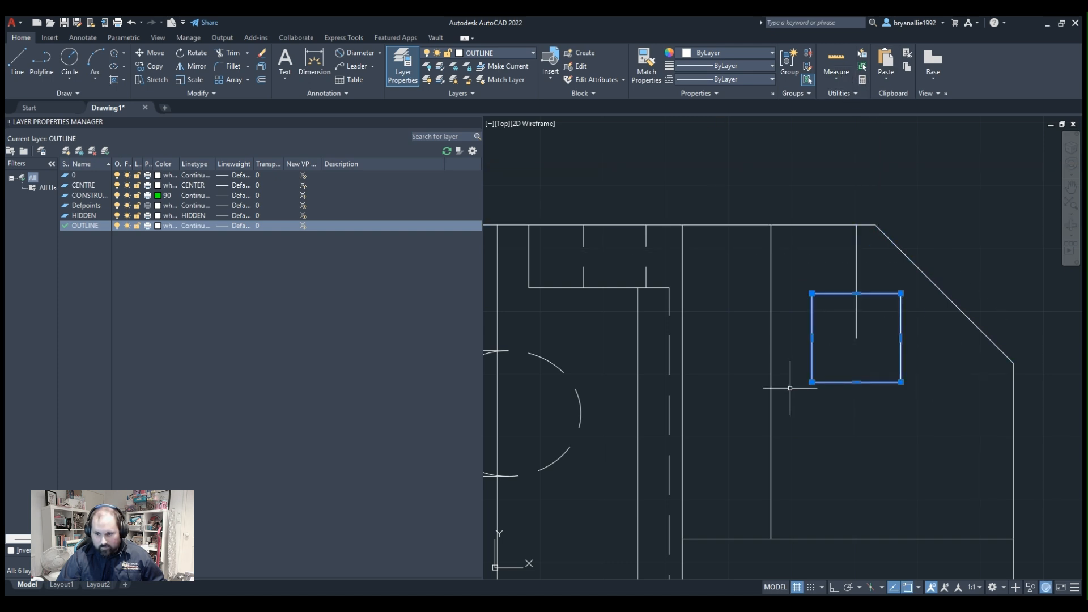
key(Delete)
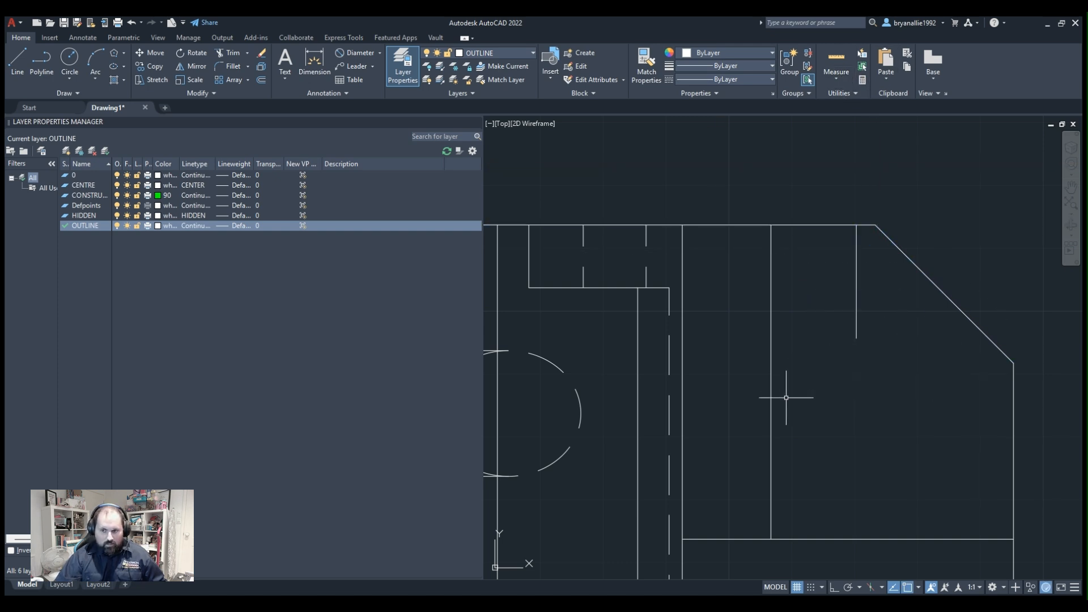
Try a square polygon with a radius of 14 centred on the short line's lower end, and delete it.
click(118, 52)
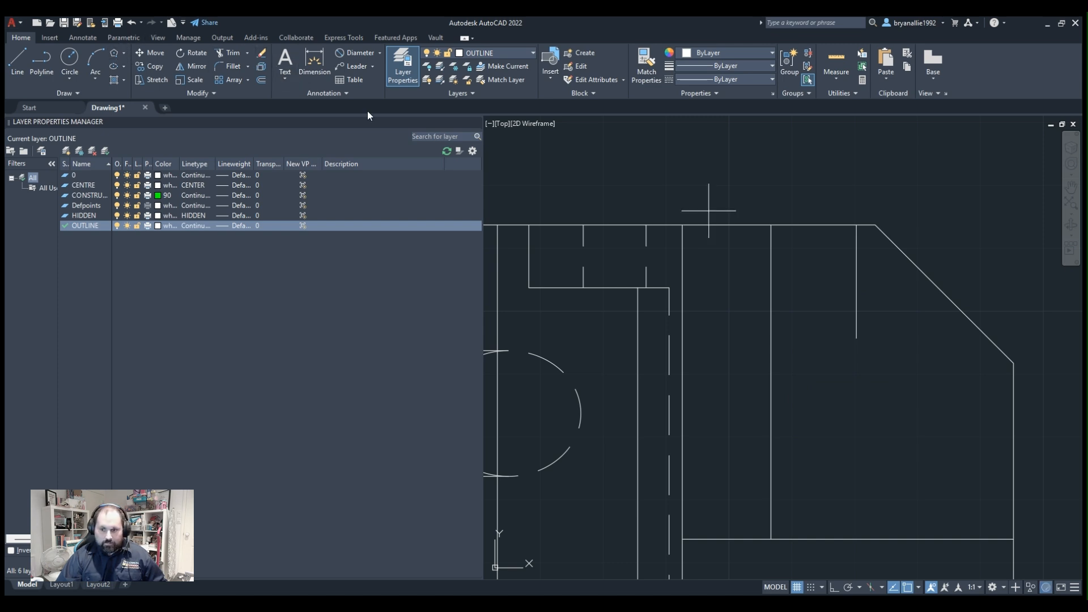
click(857, 338)
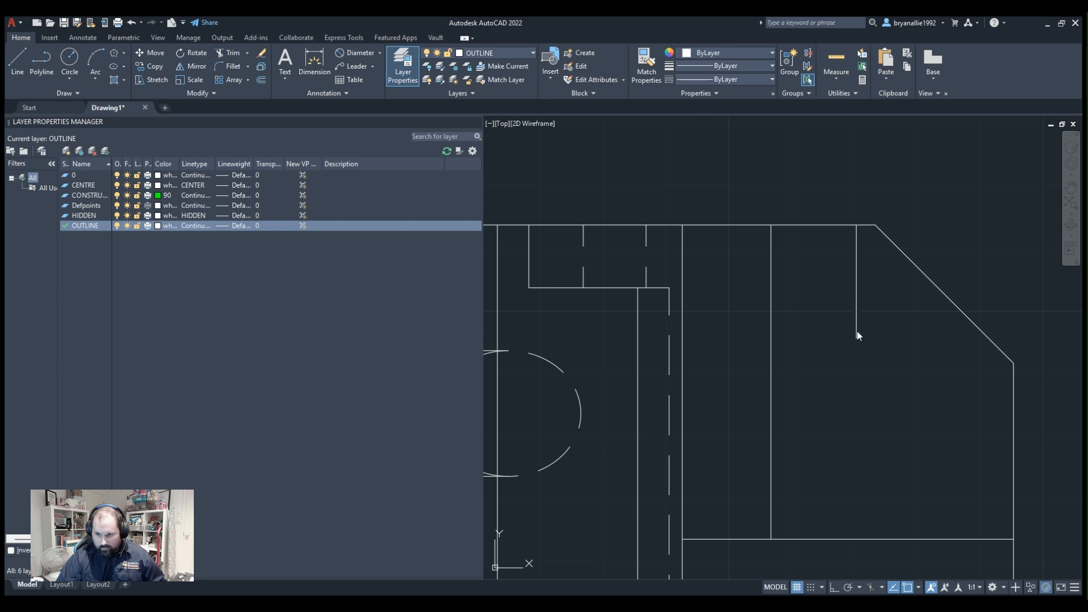
click(887, 377)
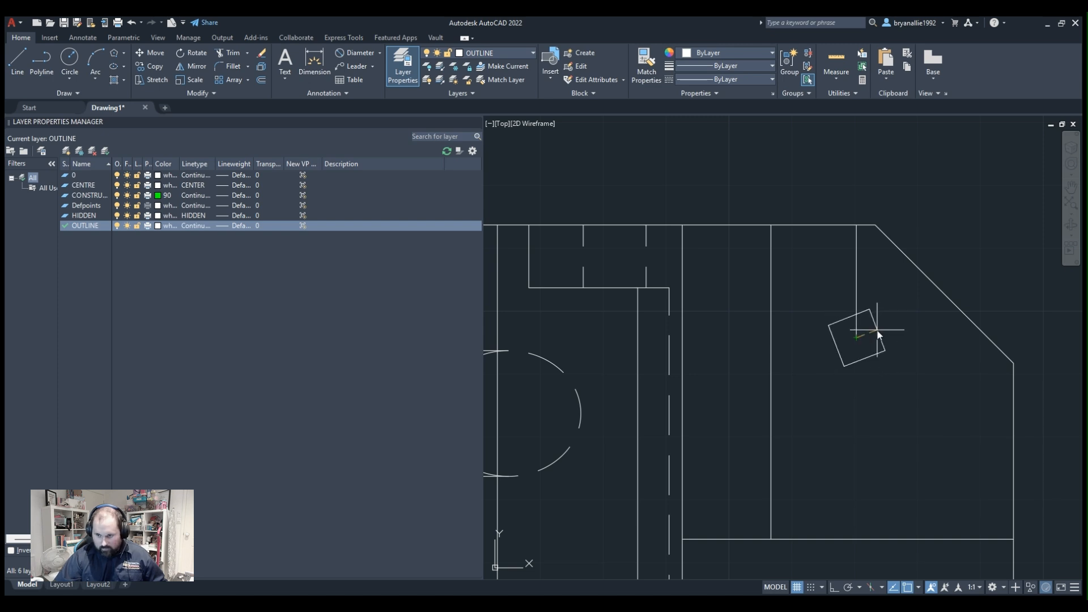
text(14)
key(Return)
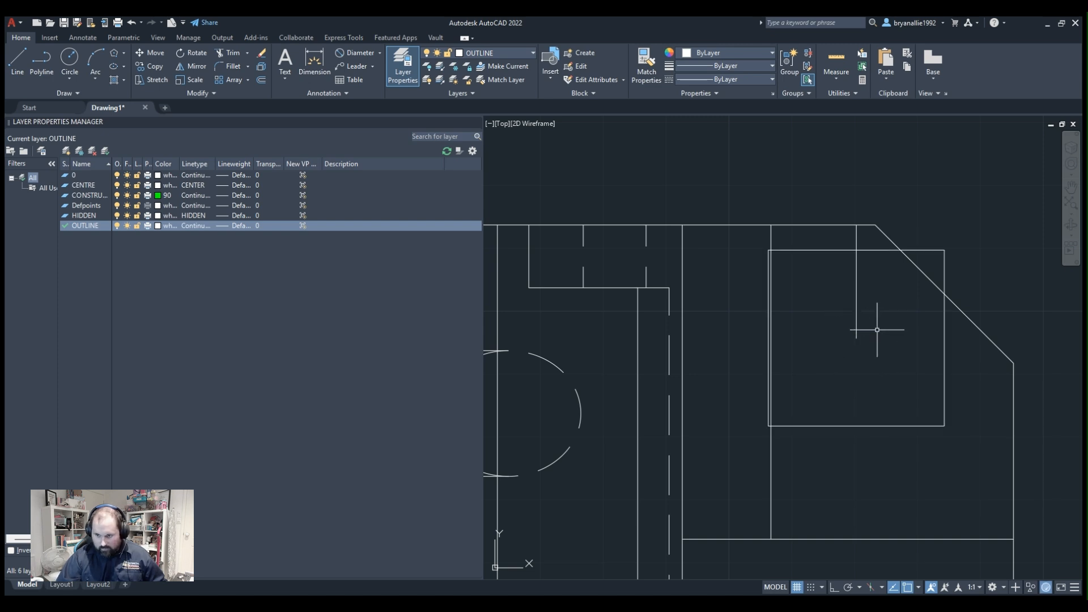
click(791, 250)
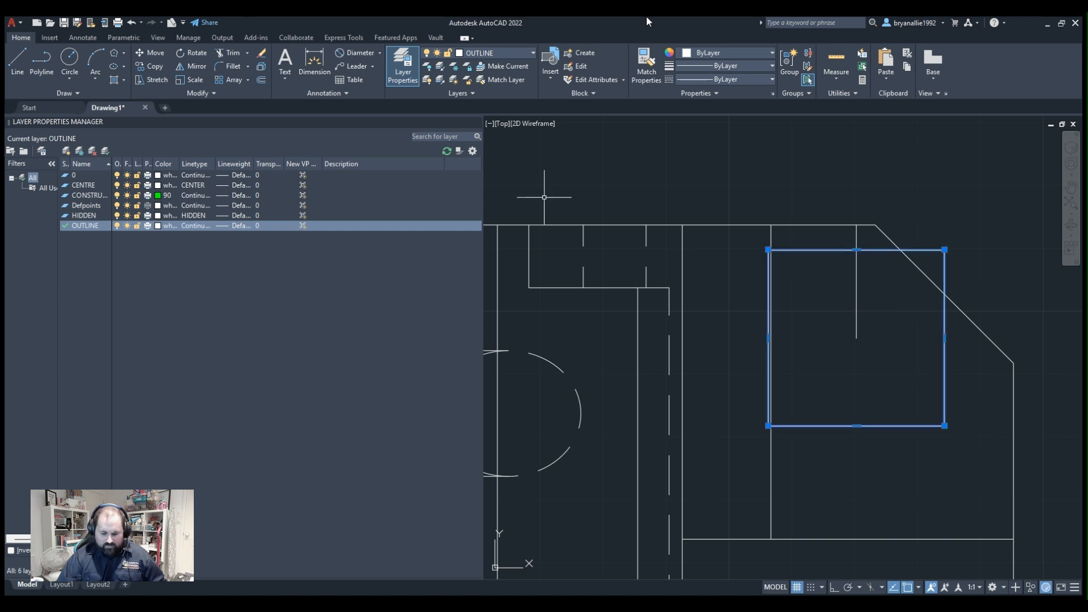
key(Delete)
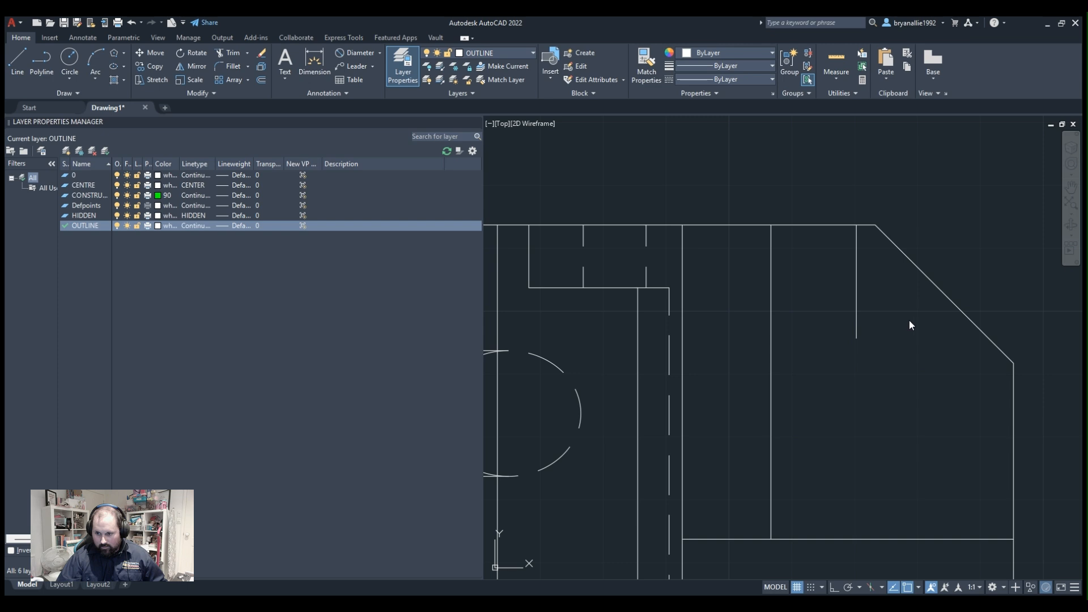
Draw a smaller square polygon centred on the short line's lower end, clear of the chamfer and inner vertical line.
click(855, 337)
key(Return)
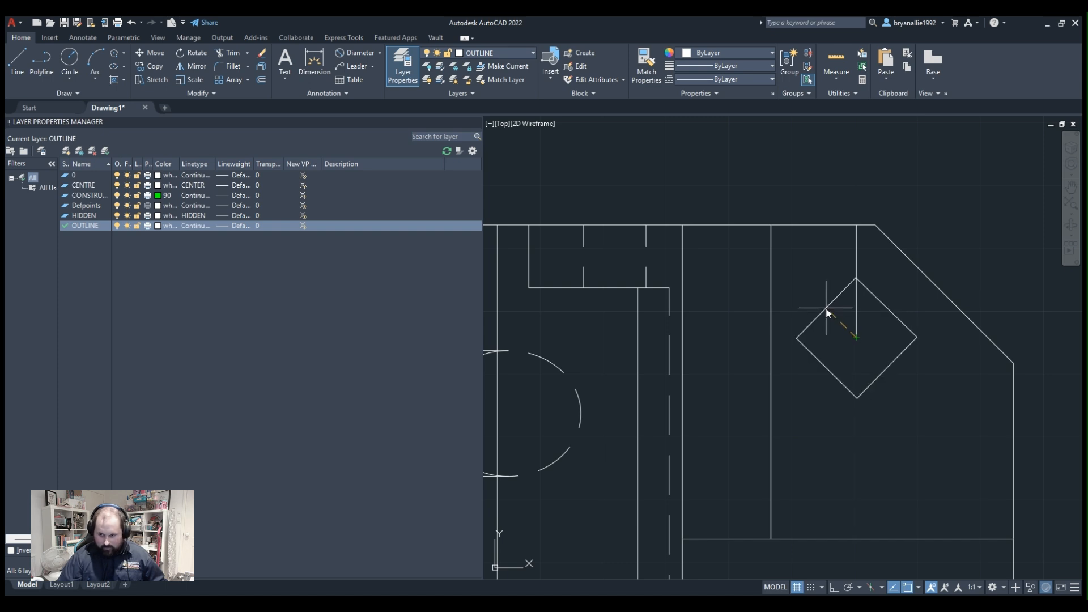
click(826, 308)
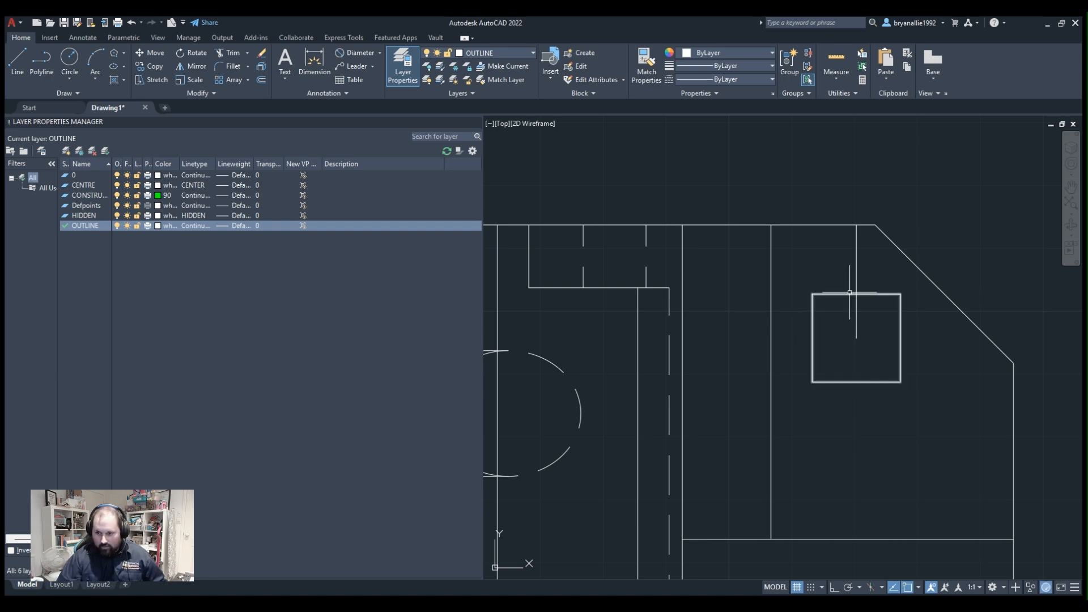
Rotate the square about its centre into a diamond beside the chamfer, and delete the short vertical line reaching its centre.
click(849, 294)
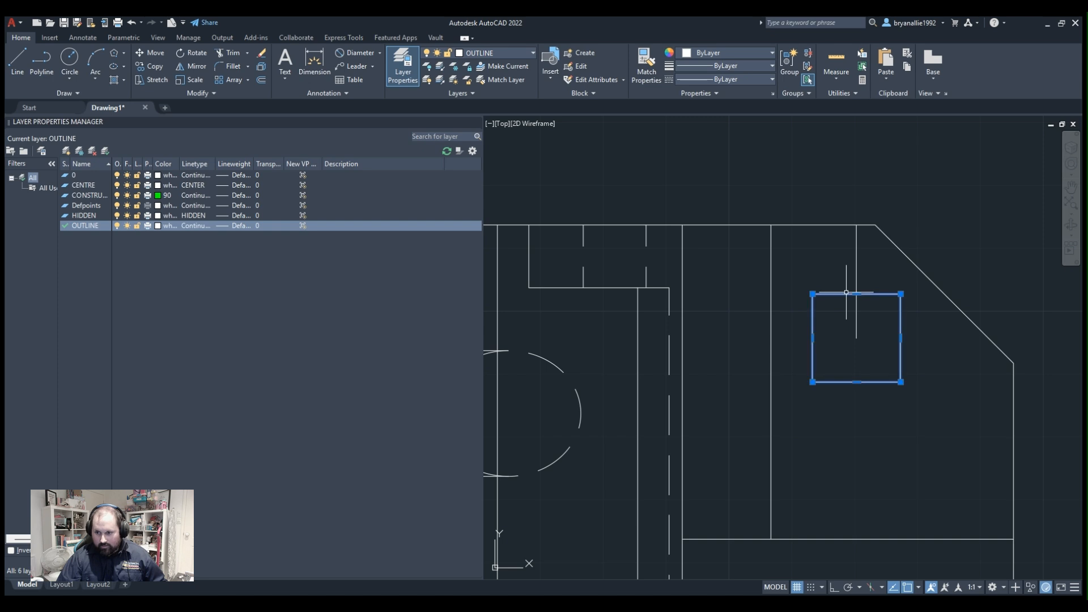
click(201, 54)
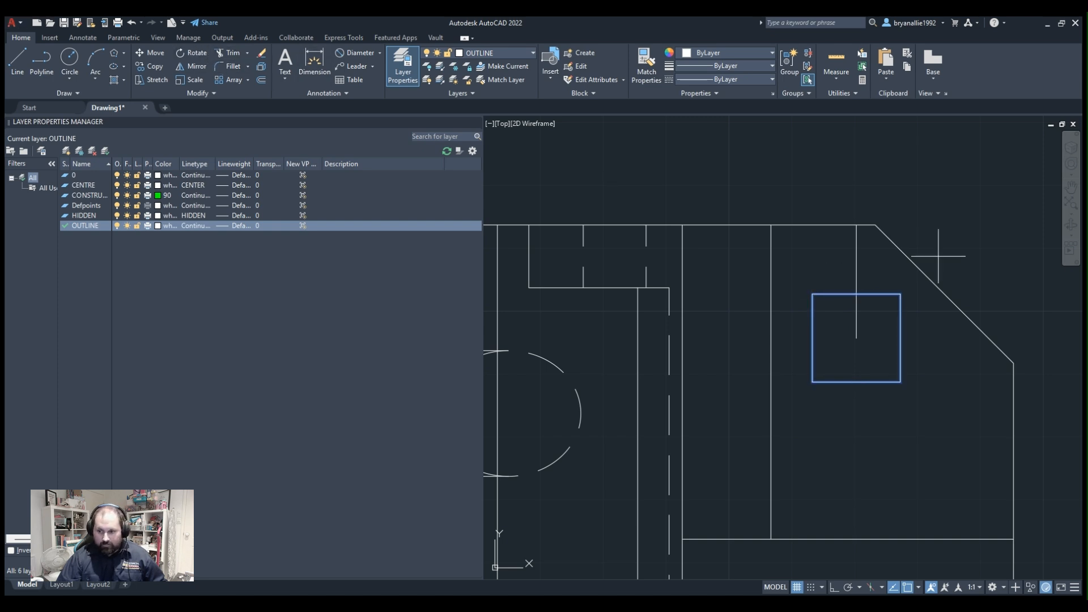
click(856, 338)
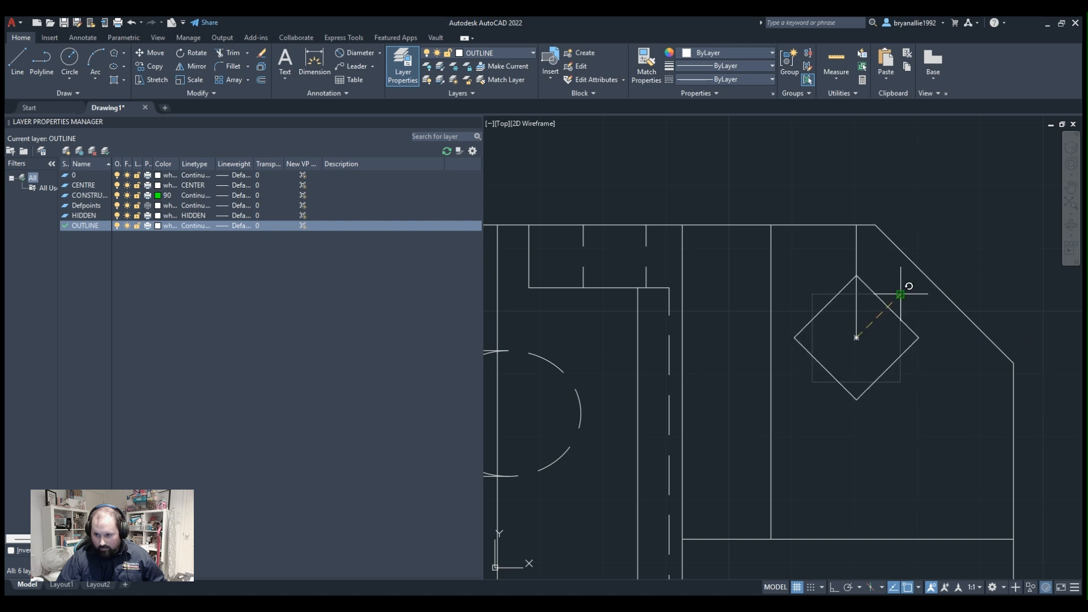
click(901, 294)
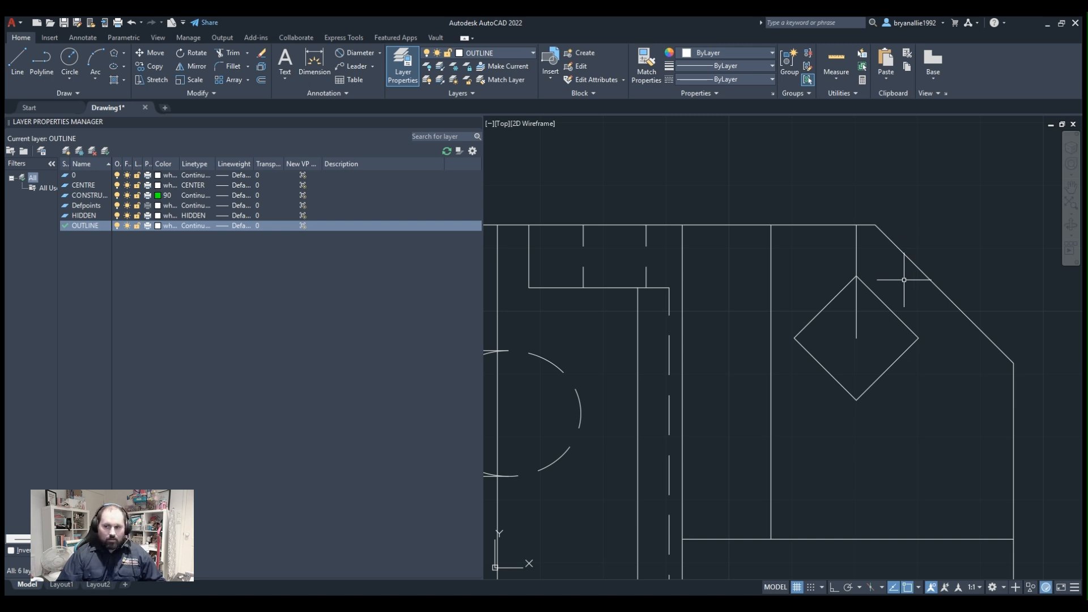
click(857, 250)
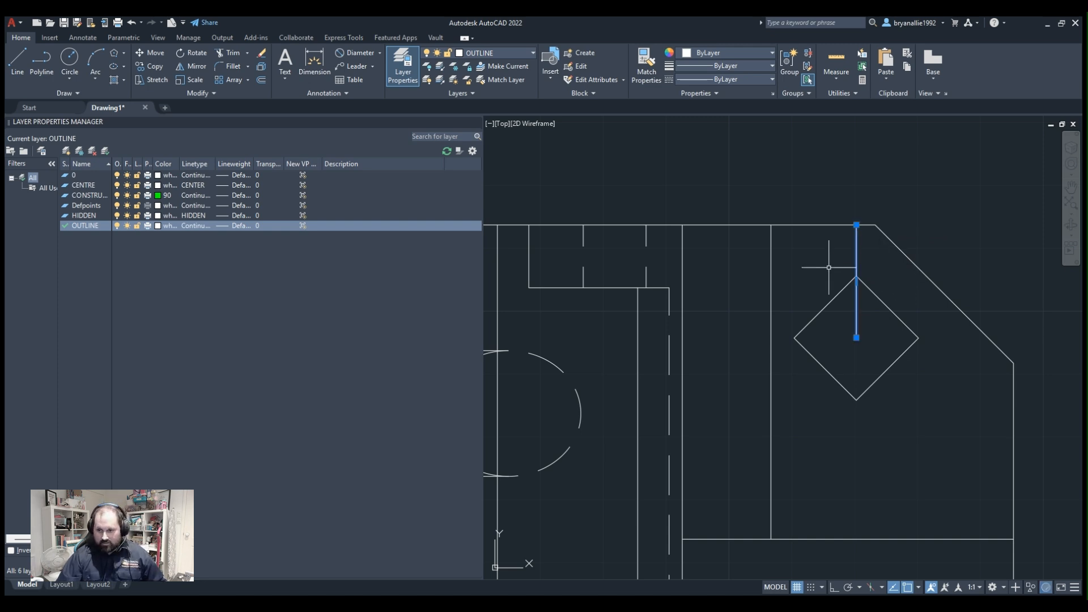
key(Delete)
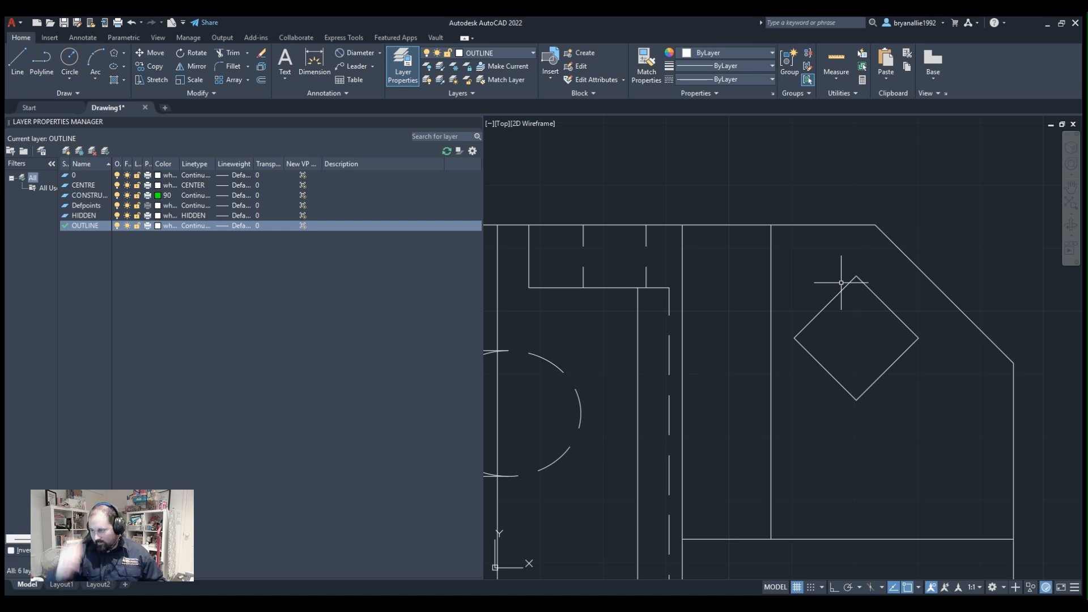
Move the whole upper view straight down towards the house-shaped profile, keeping its lower-left corner on the green construction line.
scroll(729, 202, down, 3)
scroll(729, 214, up, 2)
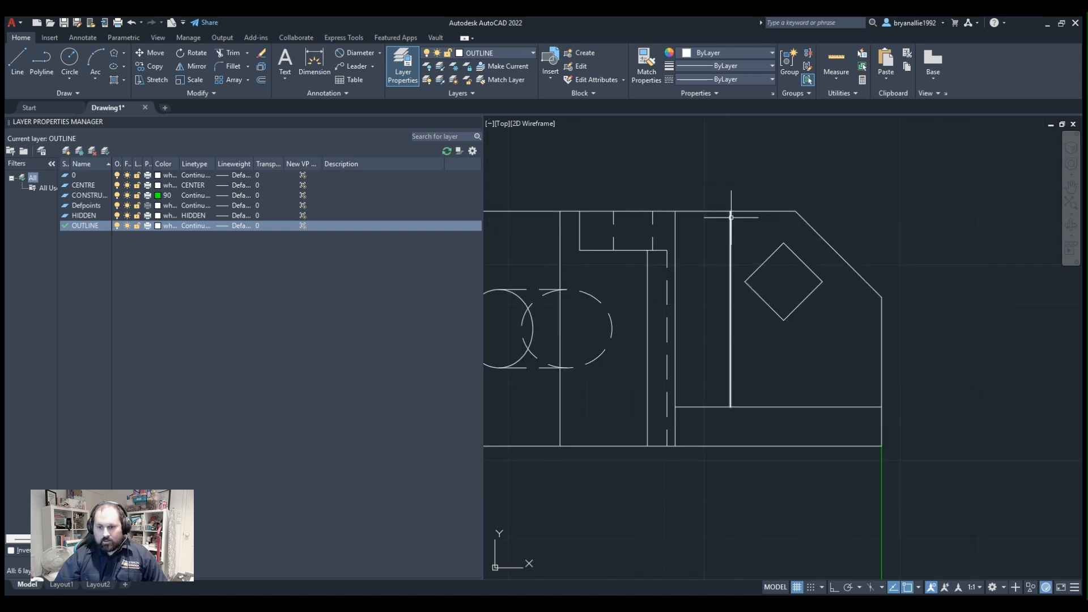
scroll(672, 342, down, 2)
scroll(673, 341, up, 1)
scroll(656, 334, down, 1)
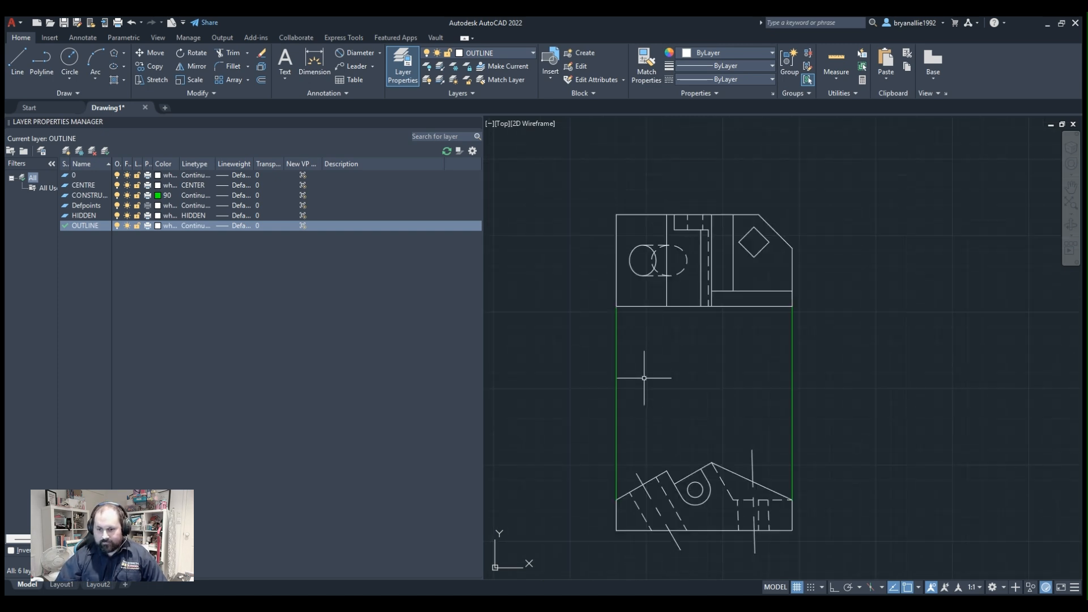
middle_drag(652, 382, 701, 382)
scroll(758, 377, up, 2)
scroll(814, 258, down, 2)
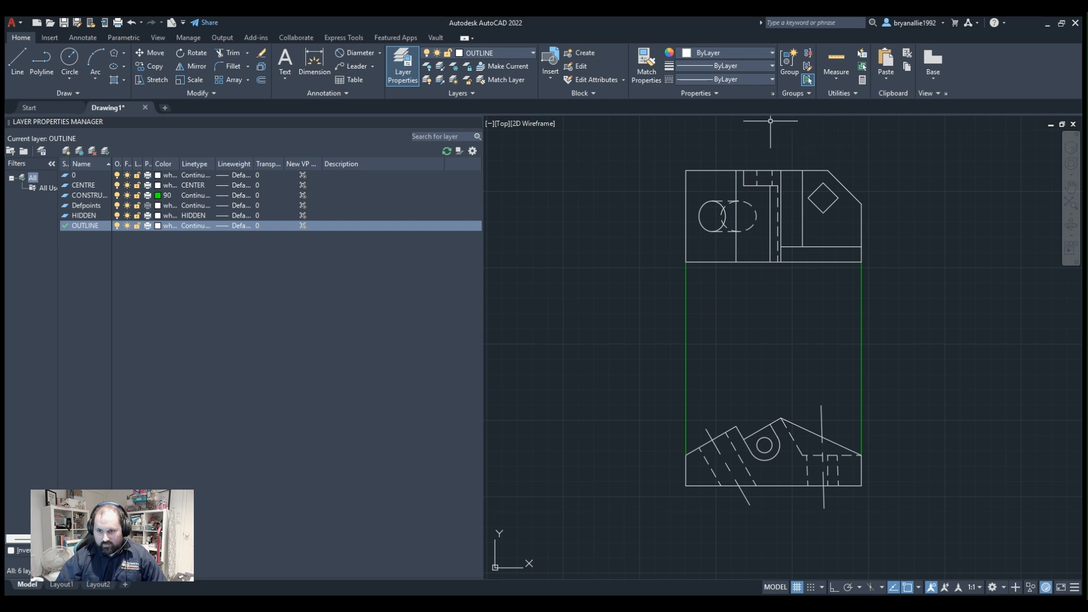
click(541, 139)
click(896, 270)
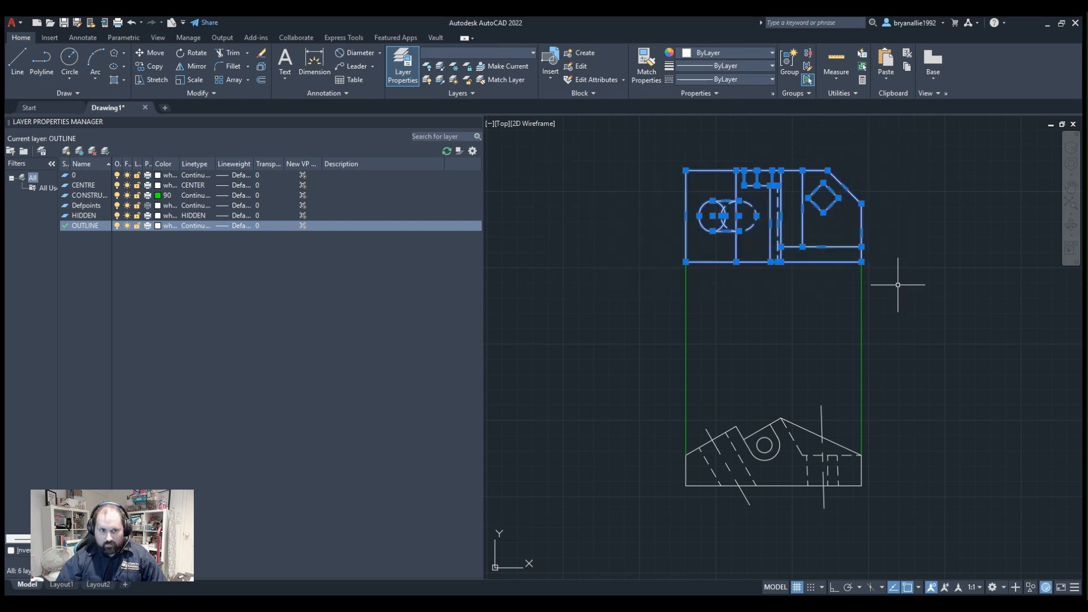
key(Escape)
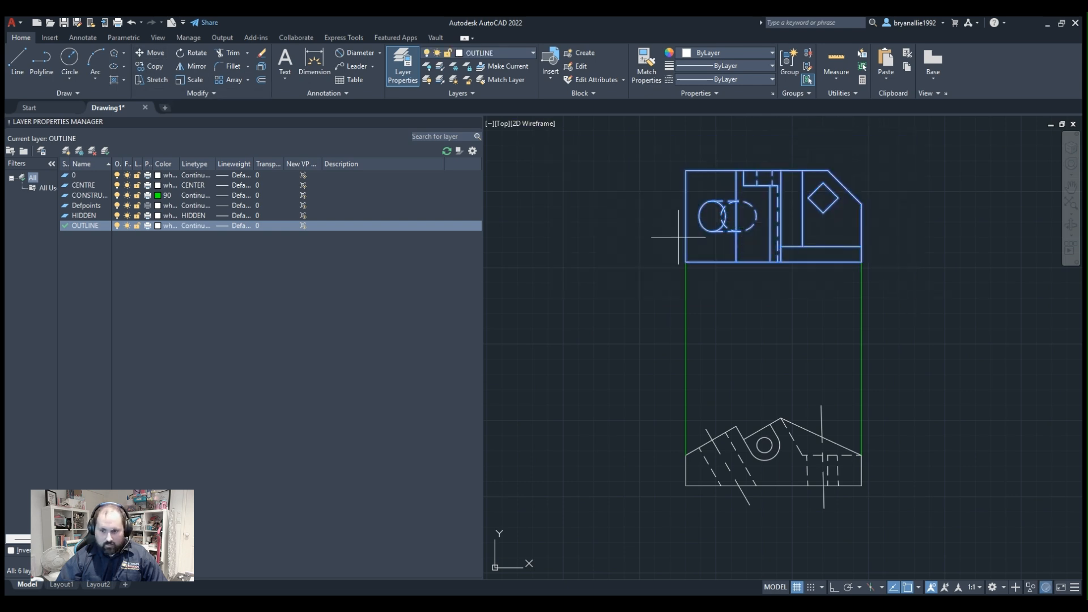
click(686, 262)
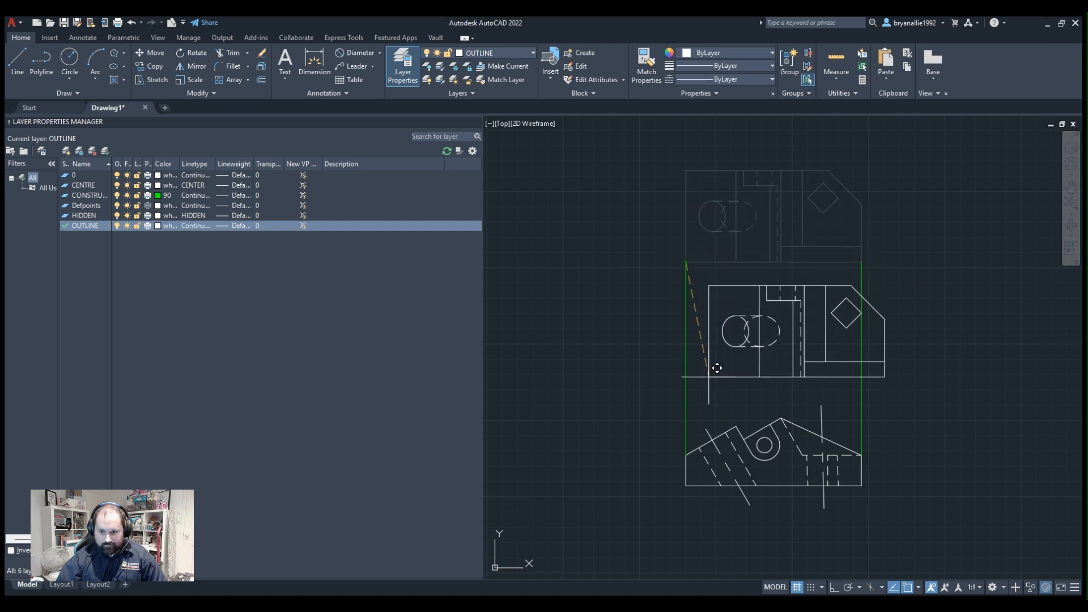
click(692, 341)
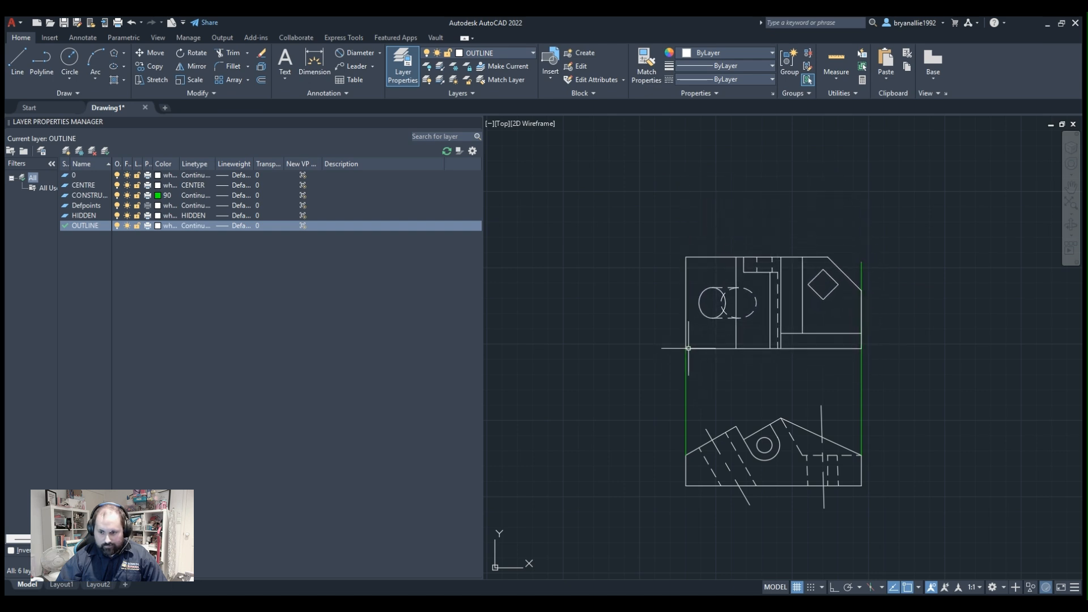
Delete the two vertical green construction lines linking the upper view and the profile.
scroll(826, 389, up, 3)
scroll(833, 376, down, 3)
click(909, 374)
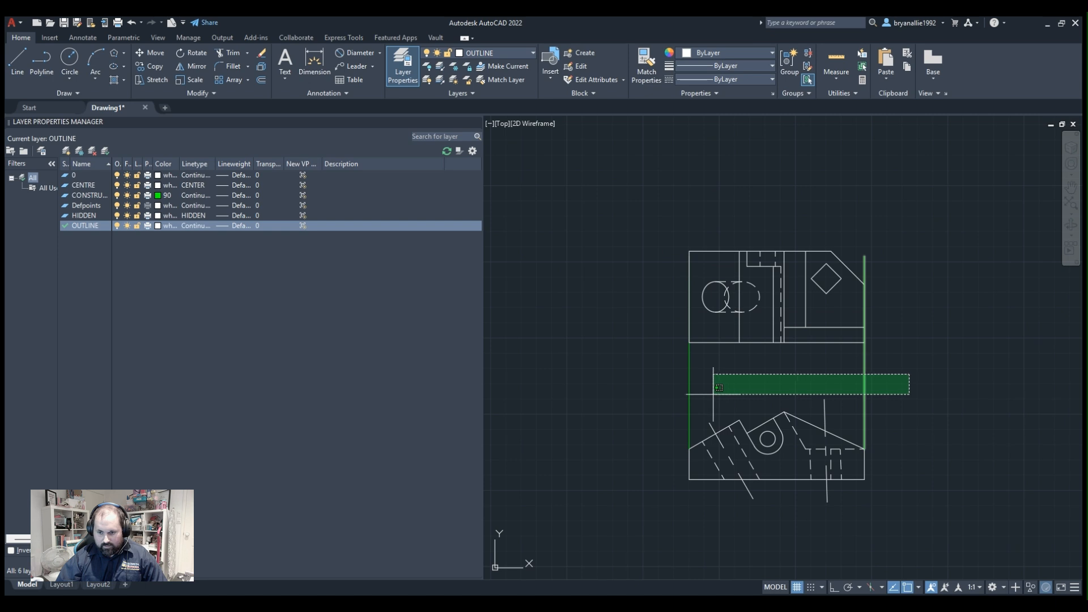
click(639, 383)
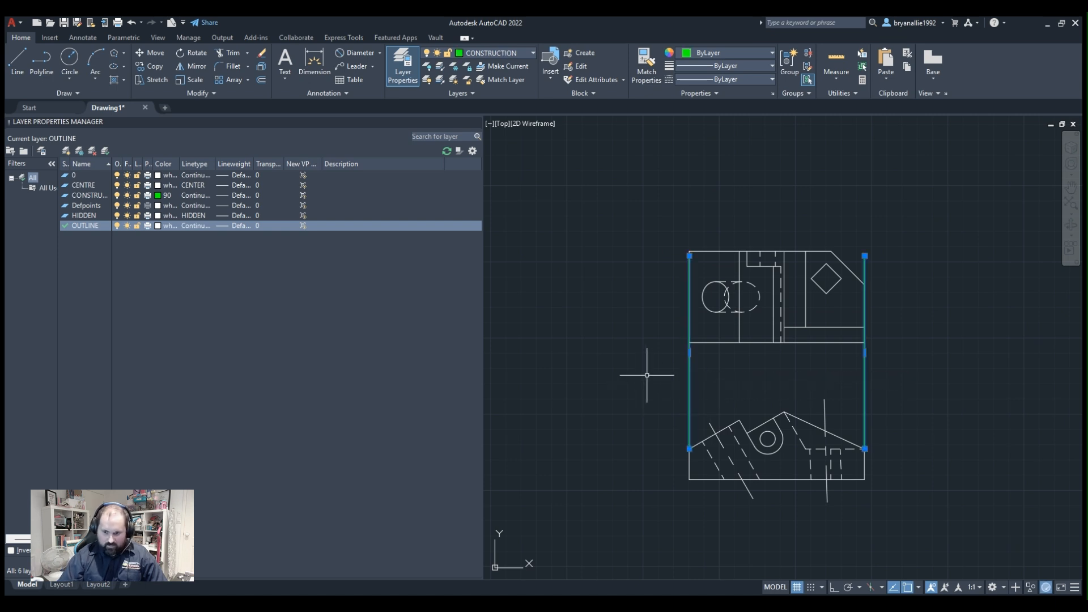
key(Delete)
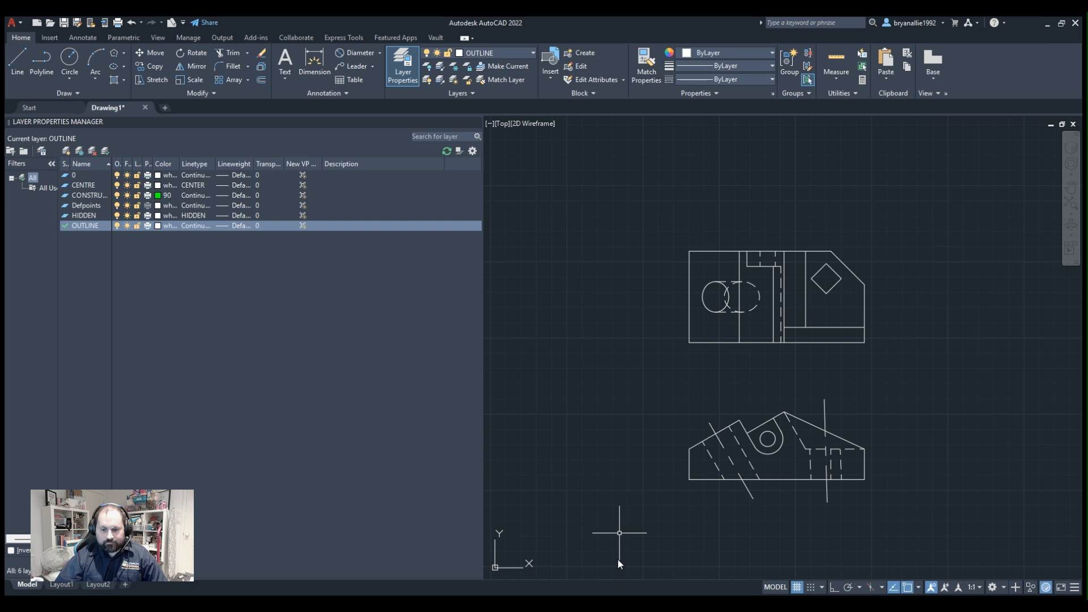
Examine the profile's sloping left face and angled hole against the hole ellipses in the upper view.
scroll(629, 375, up, 2)
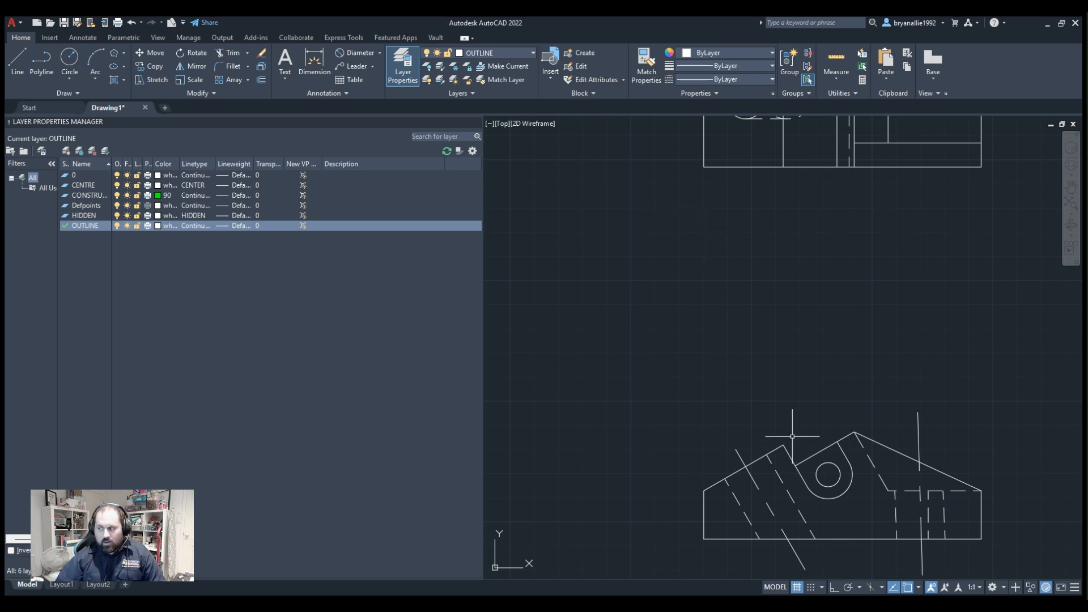
scroll(792, 435, down, 2)
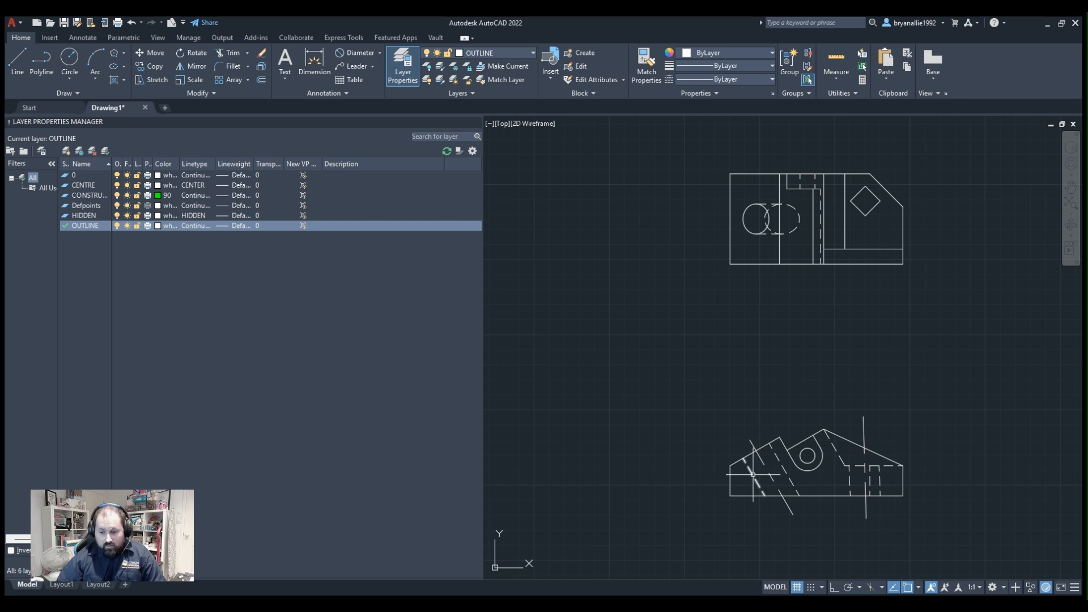
scroll(755, 458, up, 3)
scroll(755, 458, down, 1)
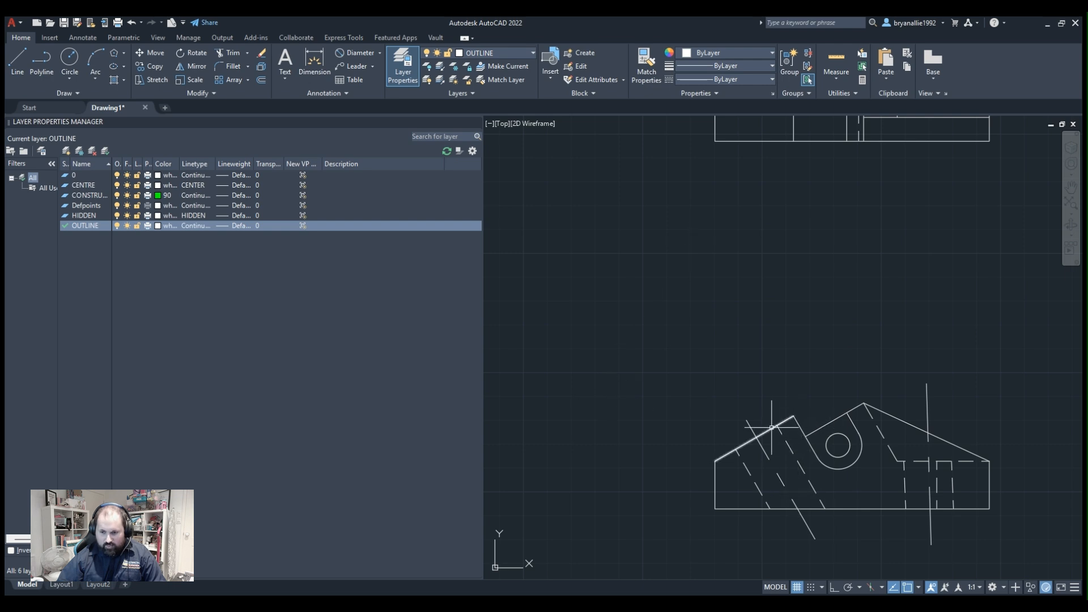
scroll(797, 433, down, 3)
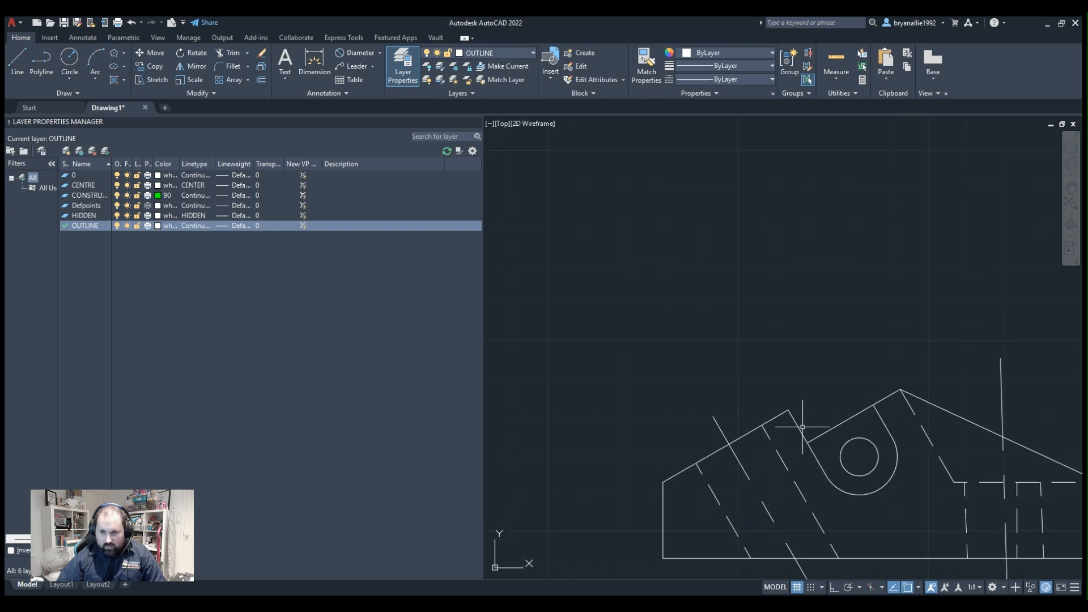
scroll(784, 188, up, 4)
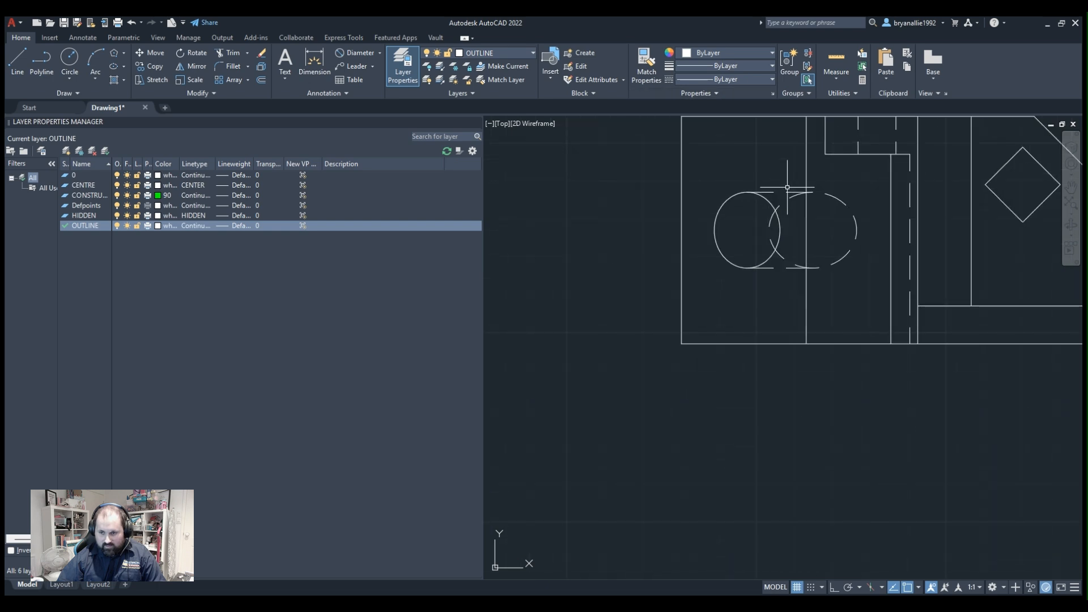
scroll(785, 188, down, 4)
scroll(785, 189, up, 6)
scroll(785, 189, down, 5)
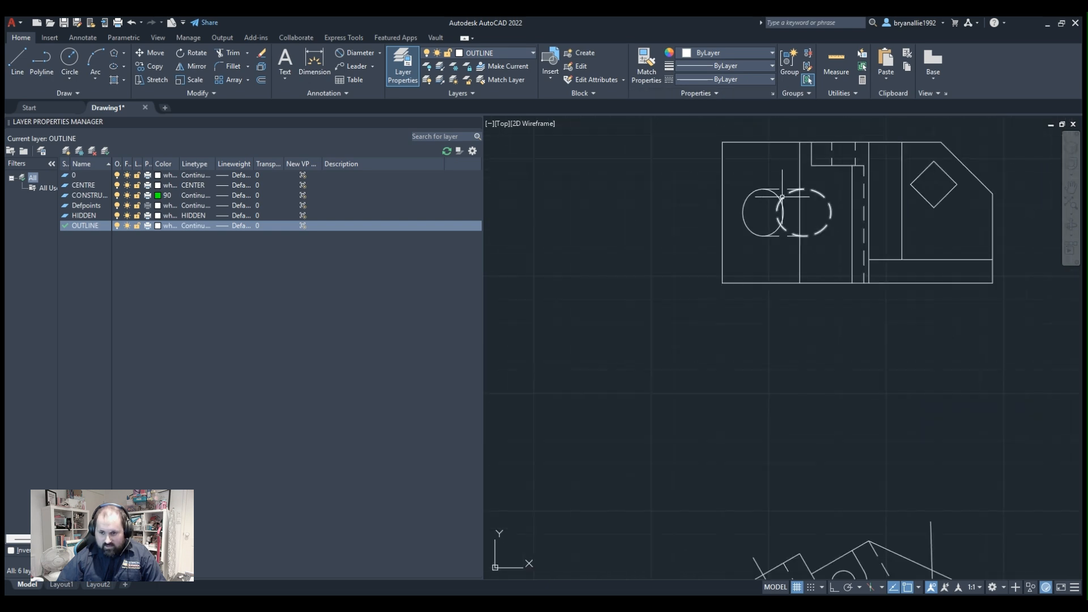
scroll(786, 170, up, 6)
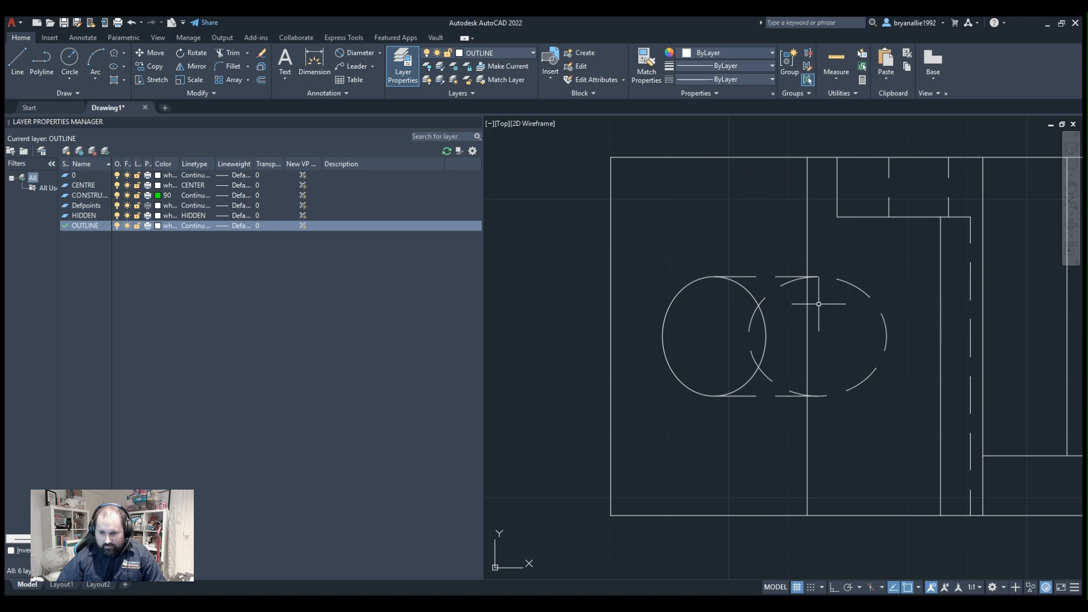
scroll(818, 304, down, 8)
scroll(814, 299, up, 2)
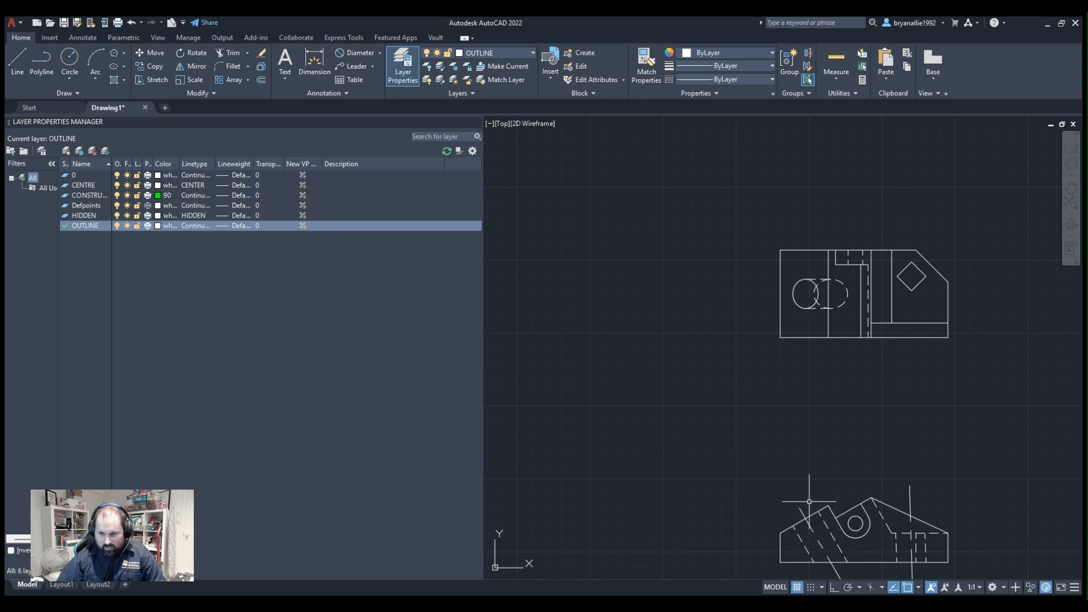
scroll(809, 501, down, 3)
scroll(833, 424, up, 4)
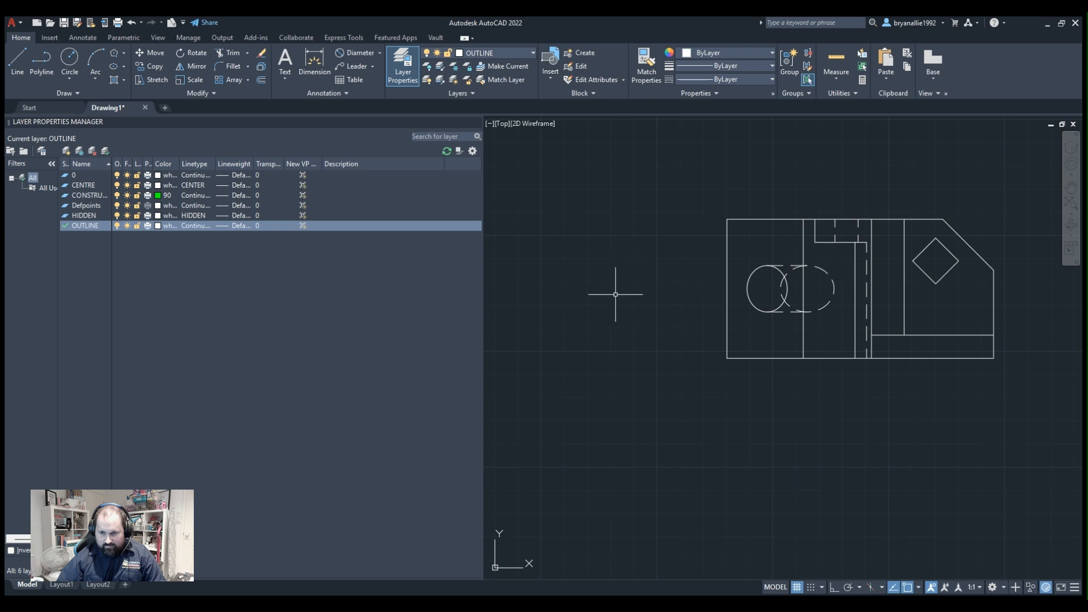
scroll(711, 355, down, 6)
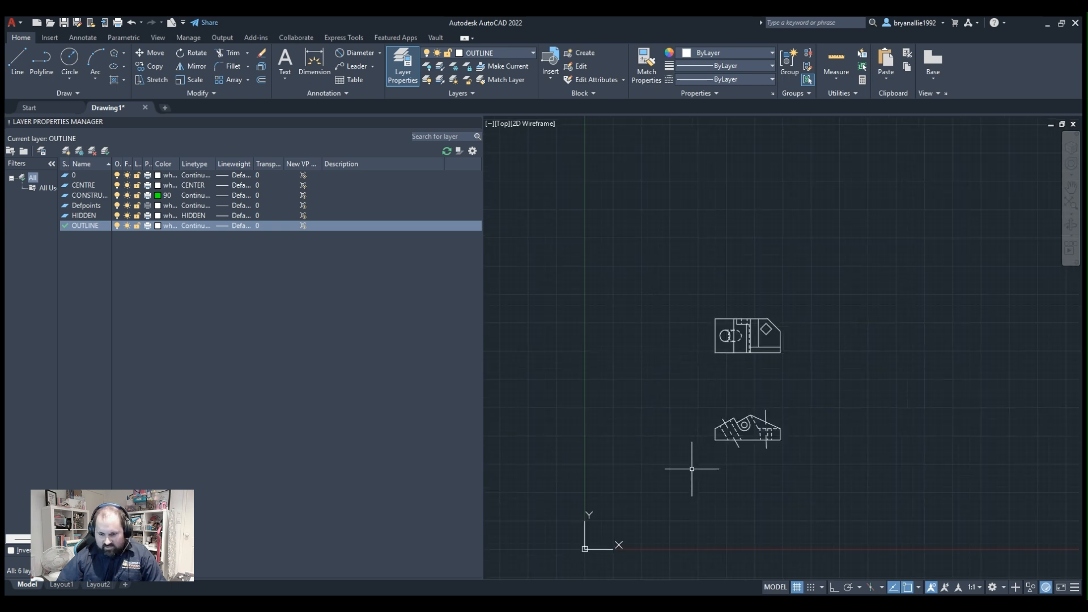
On the CONSTRUCTION layer, draw two parallel lines outward from the ends of the profile's sloping left face, perpendicular to it.
scroll(708, 442, up, 6)
middle_drag(850, 330, 815, 348)
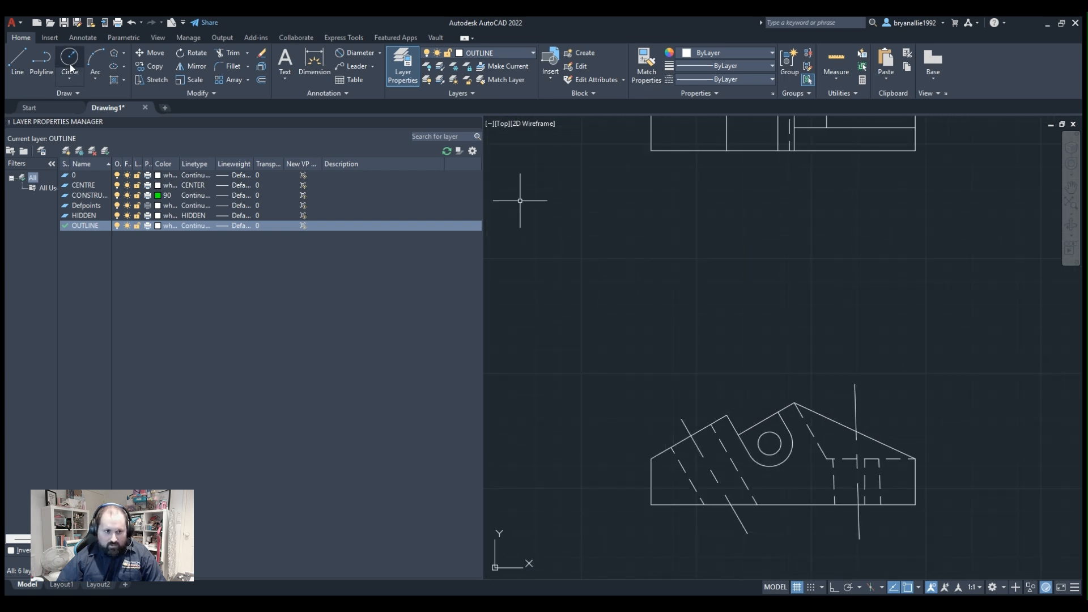
click(498, 57)
click(475, 87)
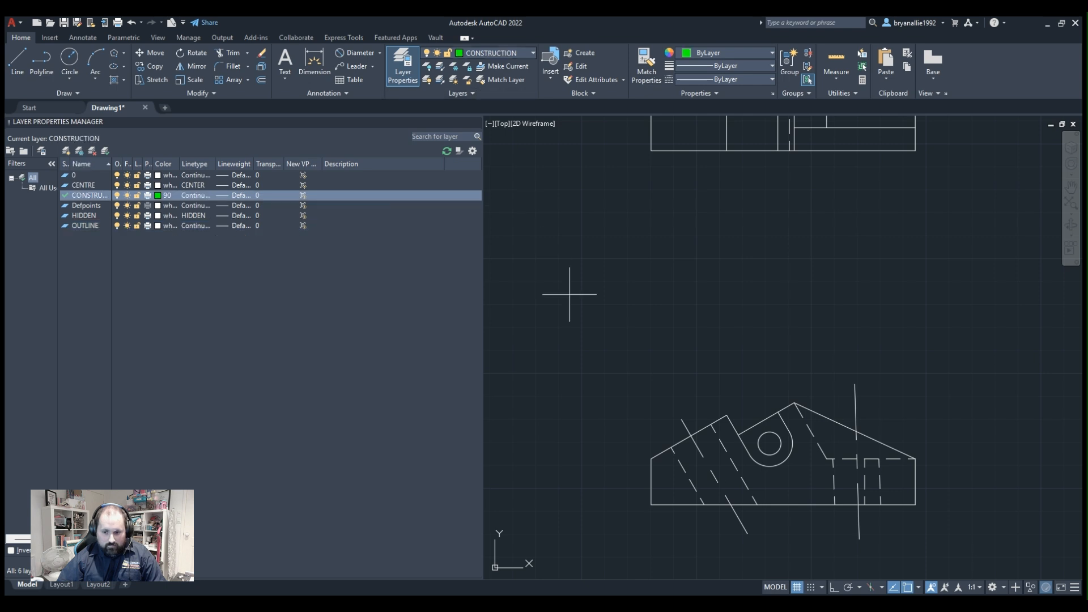
click(652, 459)
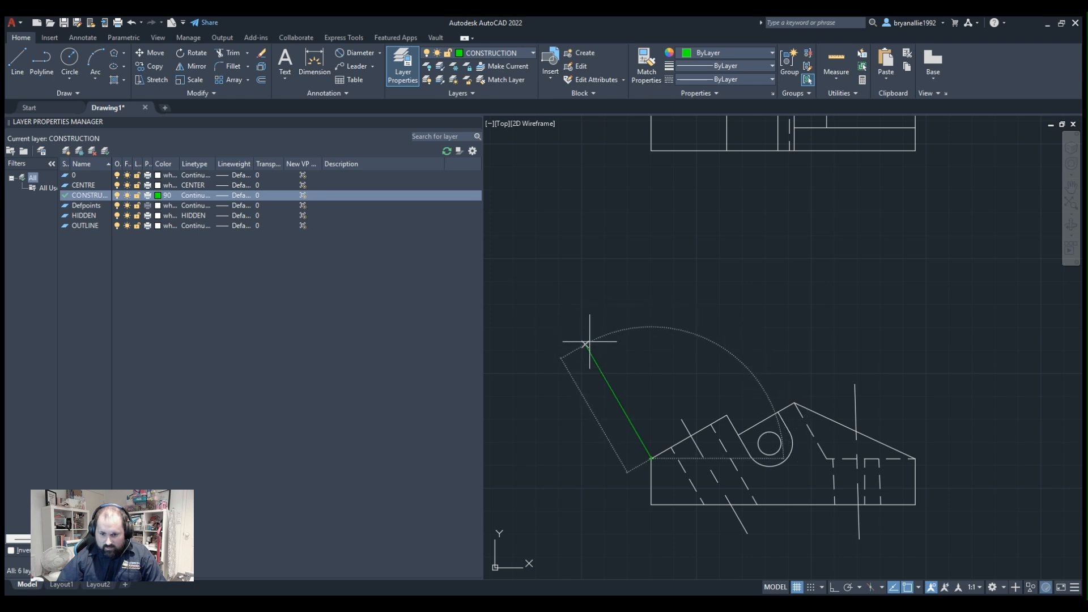
click(585, 344)
key(Return)
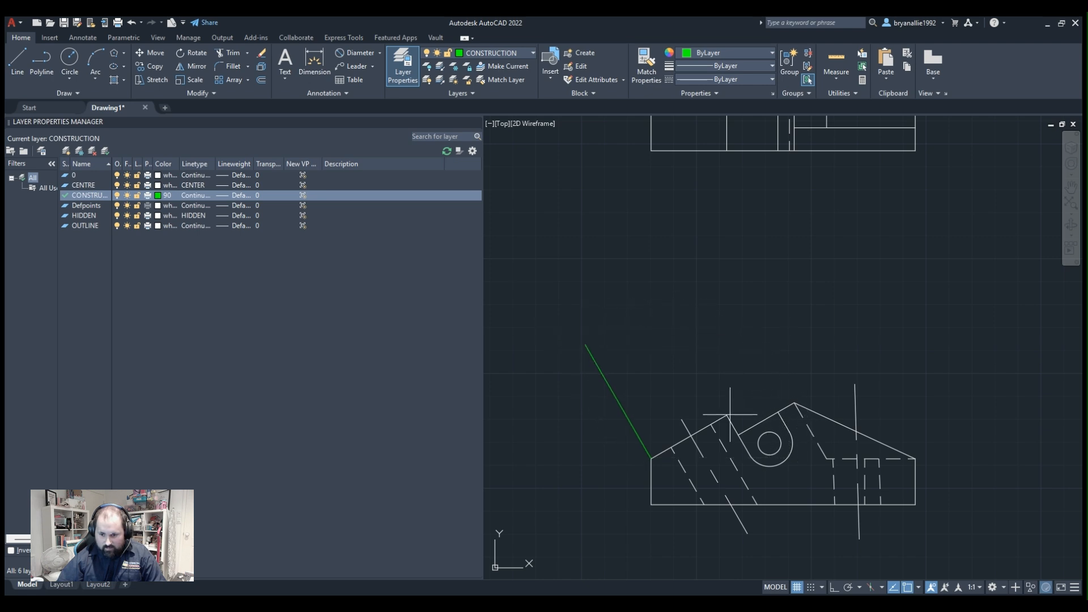
click(727, 415)
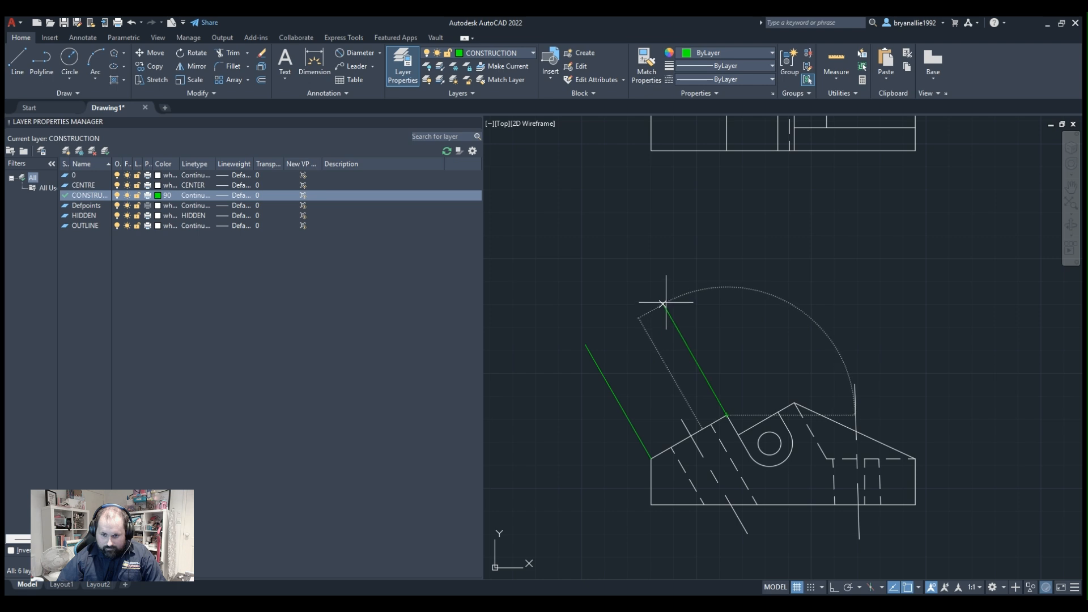
click(651, 281)
key(Escape)
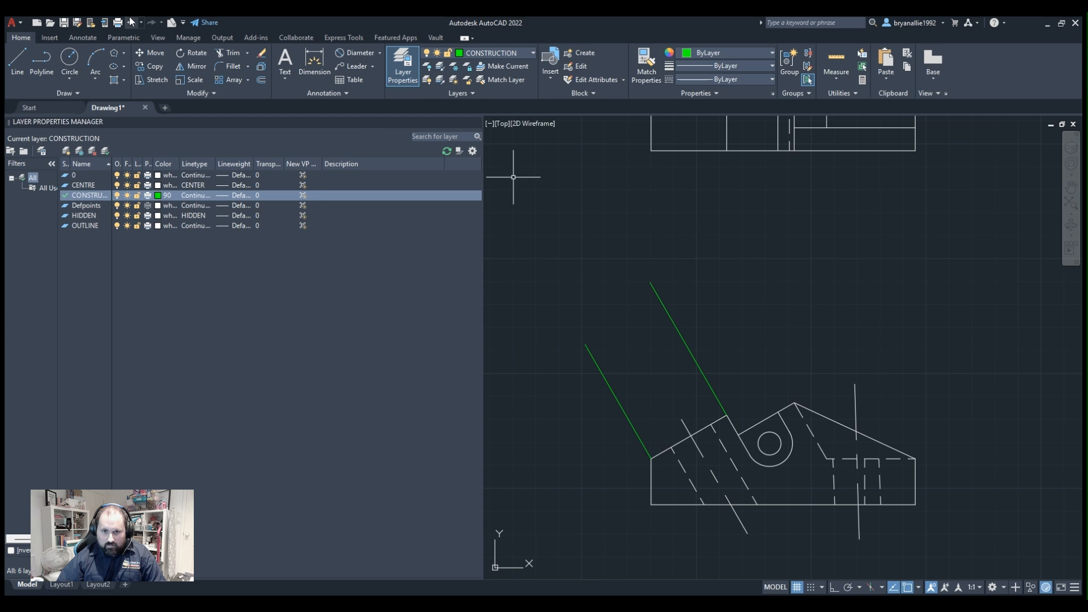
On the OUTLINE layer, draw the auxiliary view's near edge from the left construction line's outer end, perpendicularly across to the right construction line.
click(481, 129)
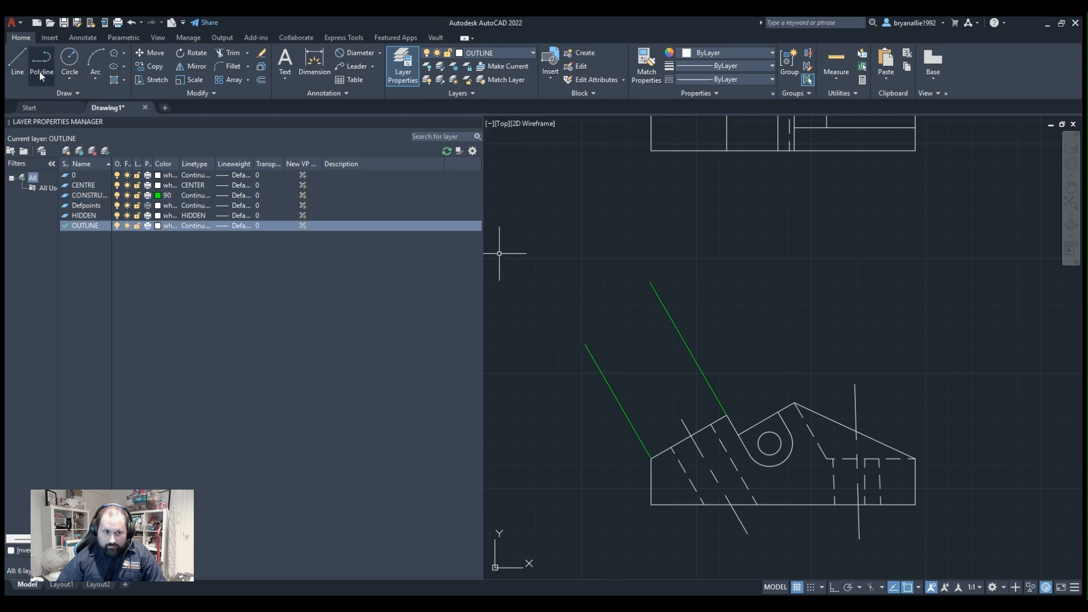
click(586, 344)
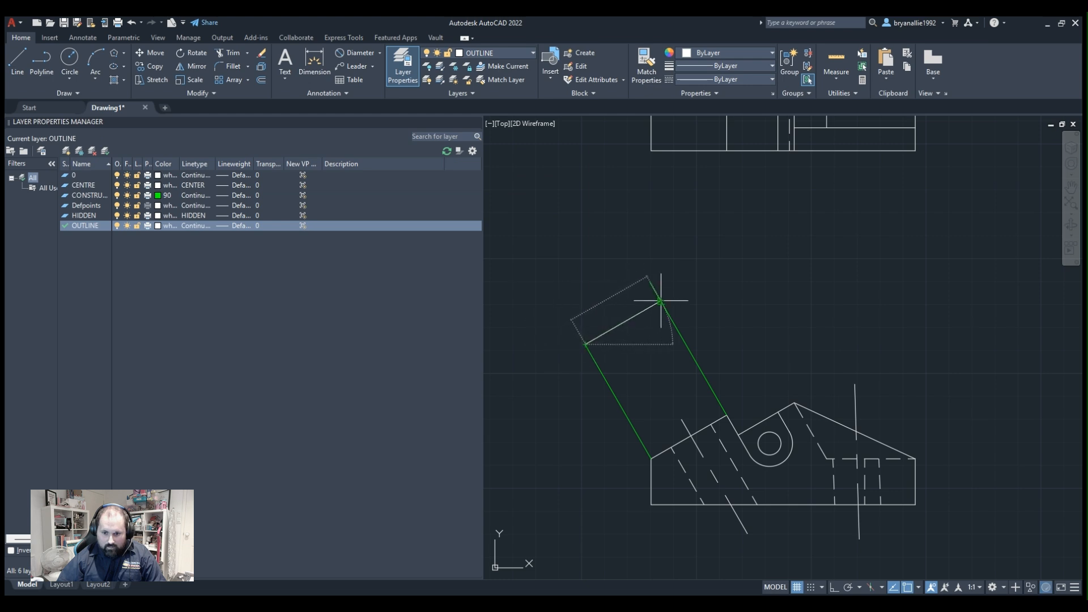
click(660, 302)
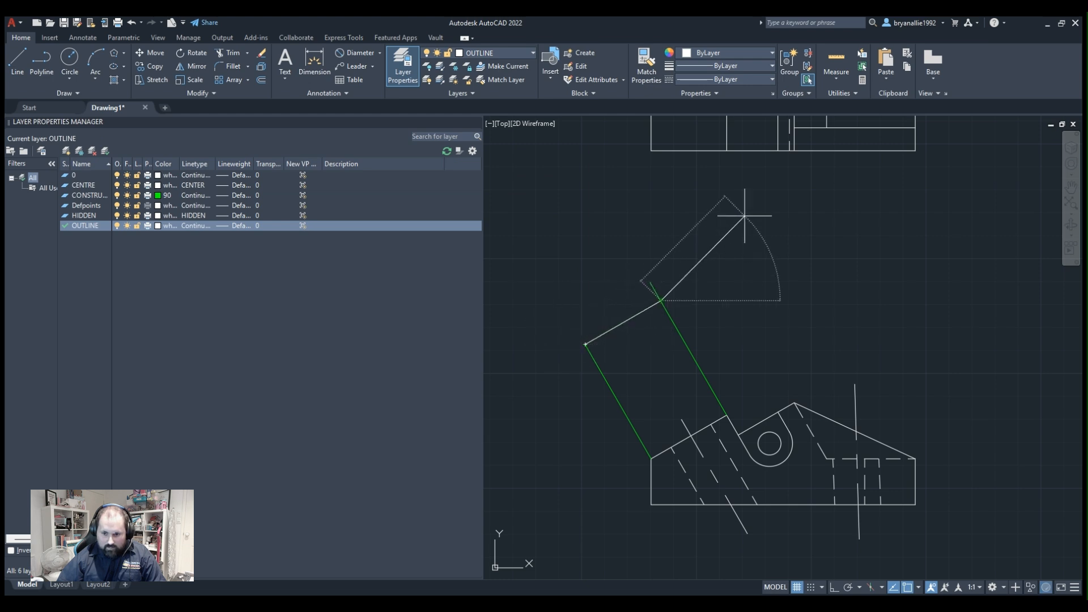
key(Return)
Examine the auxiliary view's first edge and its green projection lines against the upper view and the profile.
scroll(683, 362, down, 4)
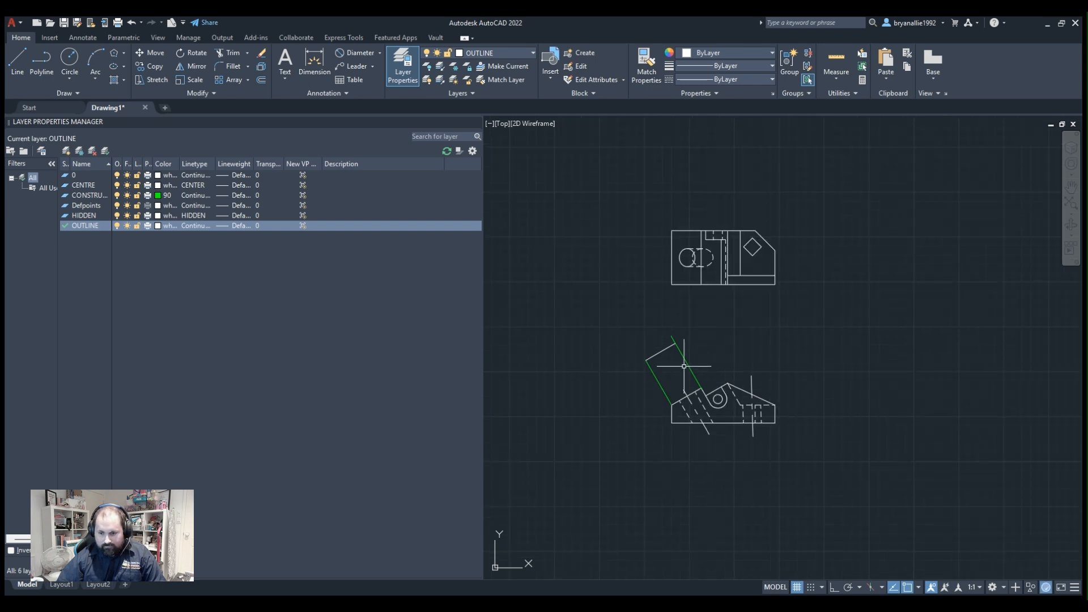
scroll(686, 364, up, 5)
scroll(687, 364, down, 1)
scroll(612, 250, down, 3)
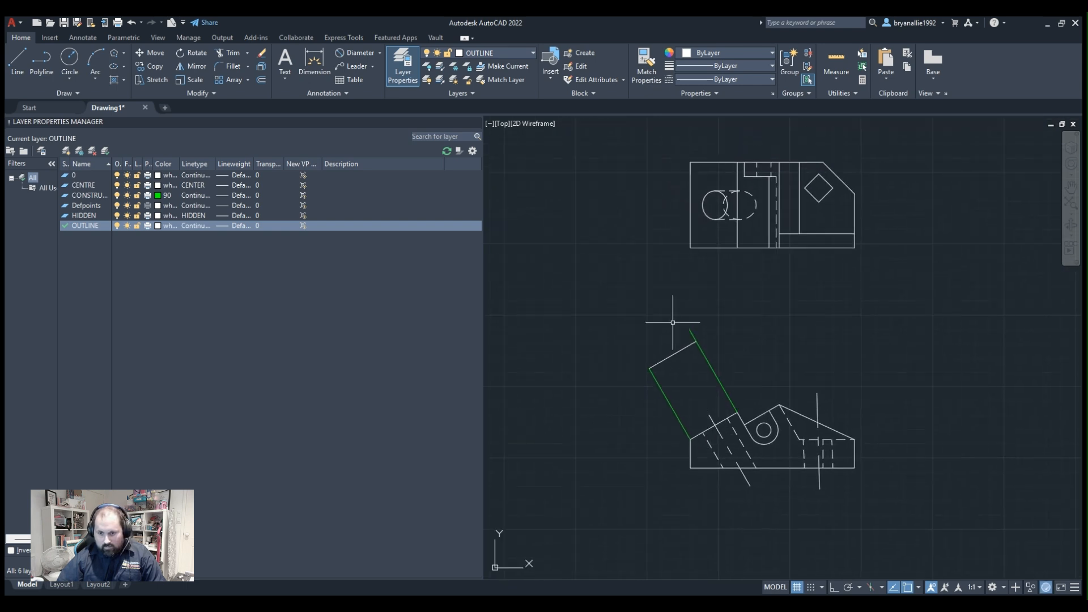
scroll(688, 348, up, 5)
scroll(680, 350, down, 3)
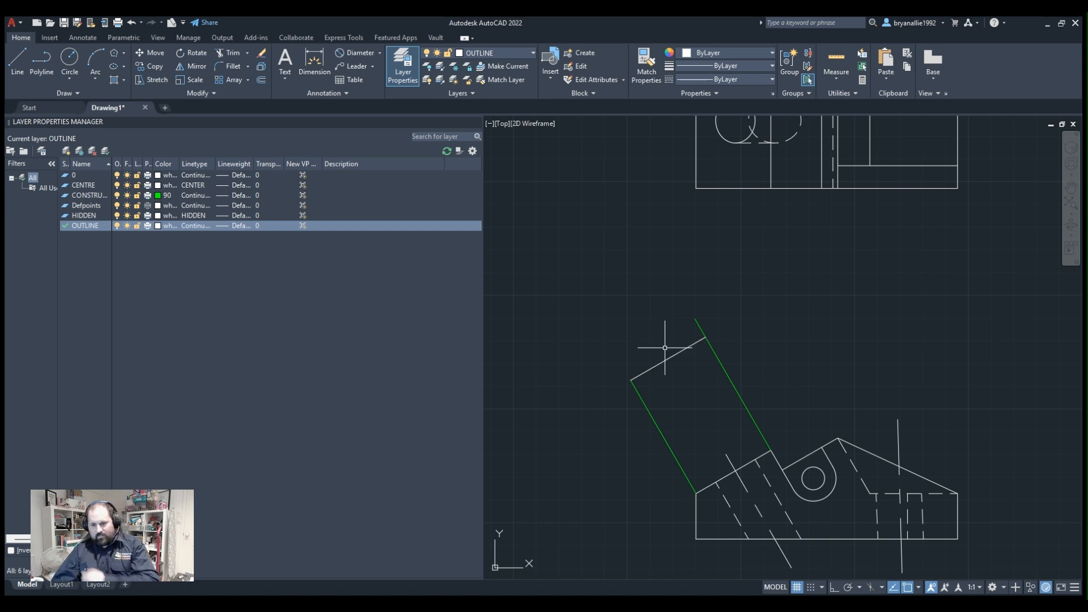
scroll(747, 415, up, 2)
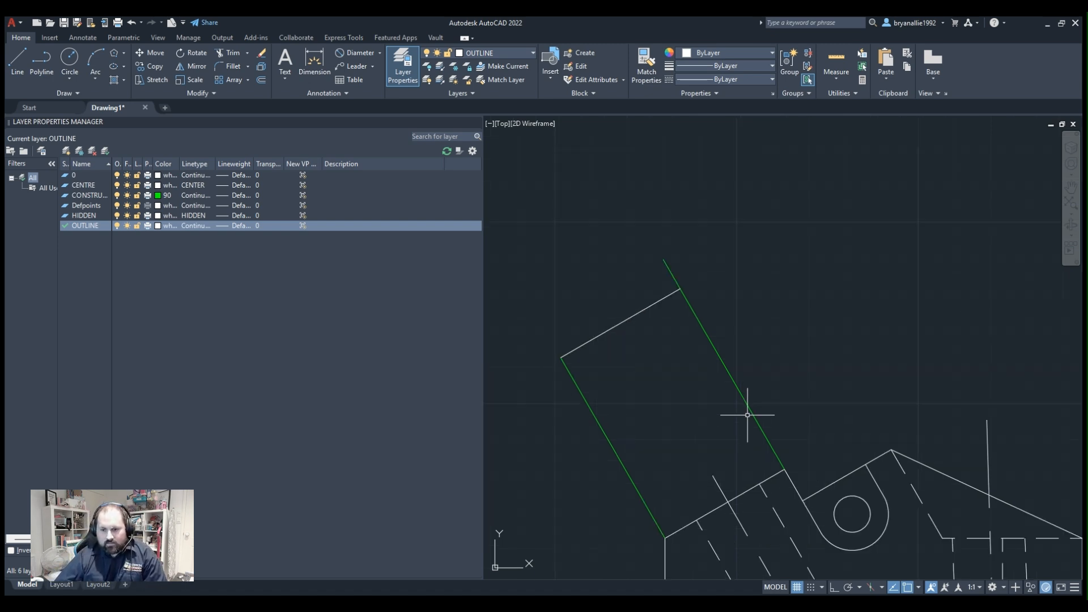
scroll(747, 415, down, 3)
scroll(744, 407, up, 2)
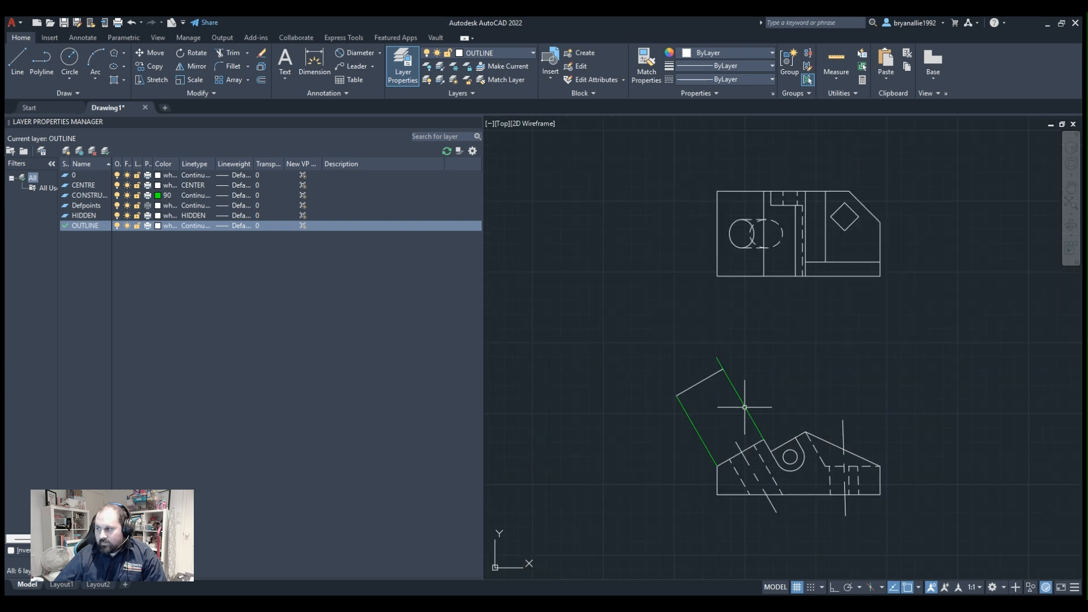
scroll(676, 295, up, 2)
middle_drag(772, 447, 717, 339)
middle_drag(697, 260, 716, 309)
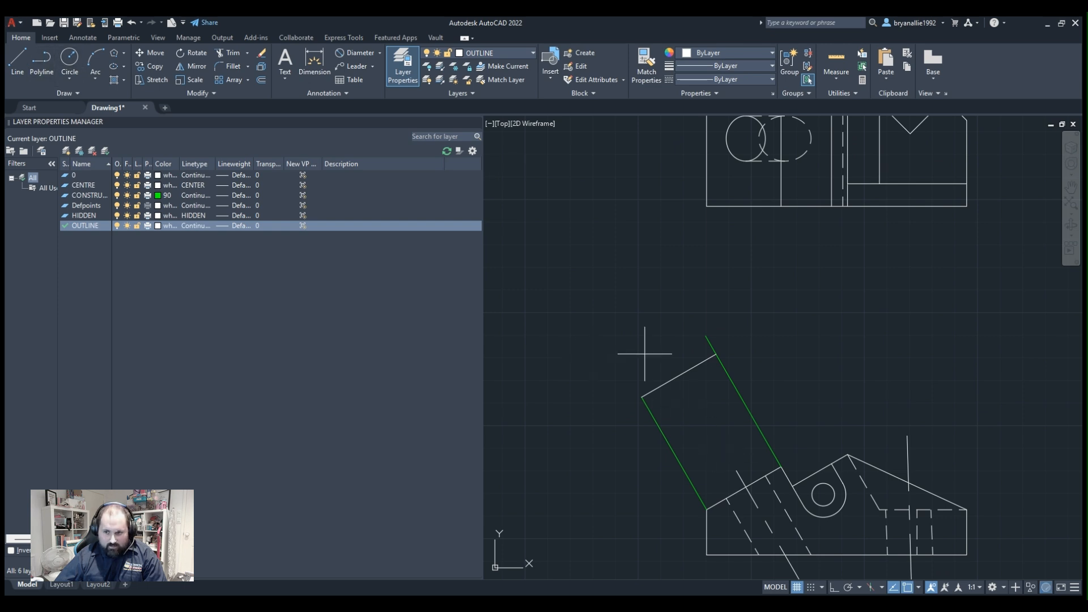
middle_drag(683, 420, 727, 524)
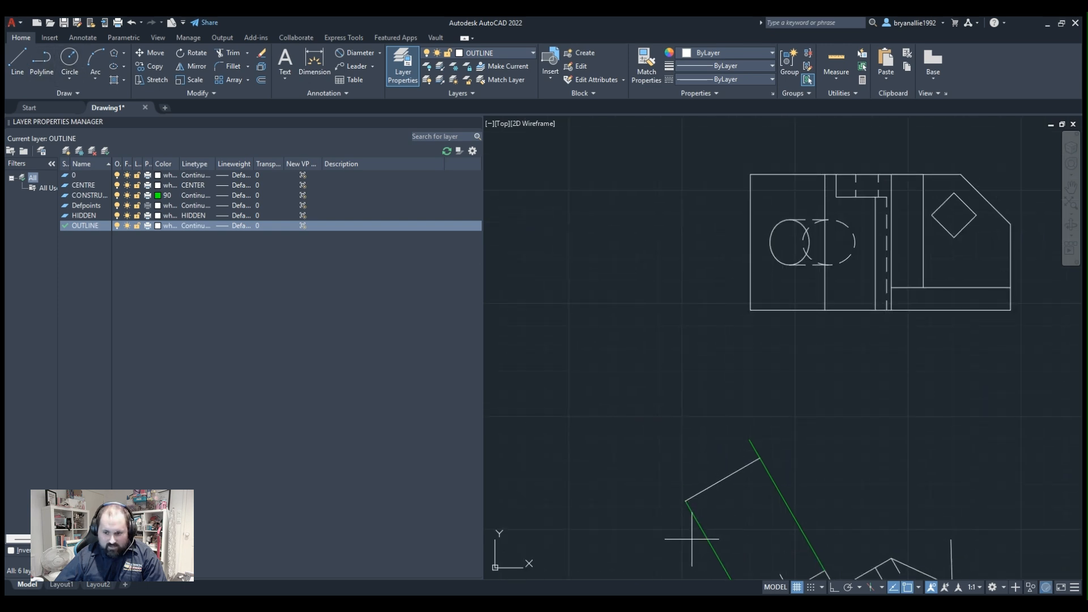
click(686, 501)
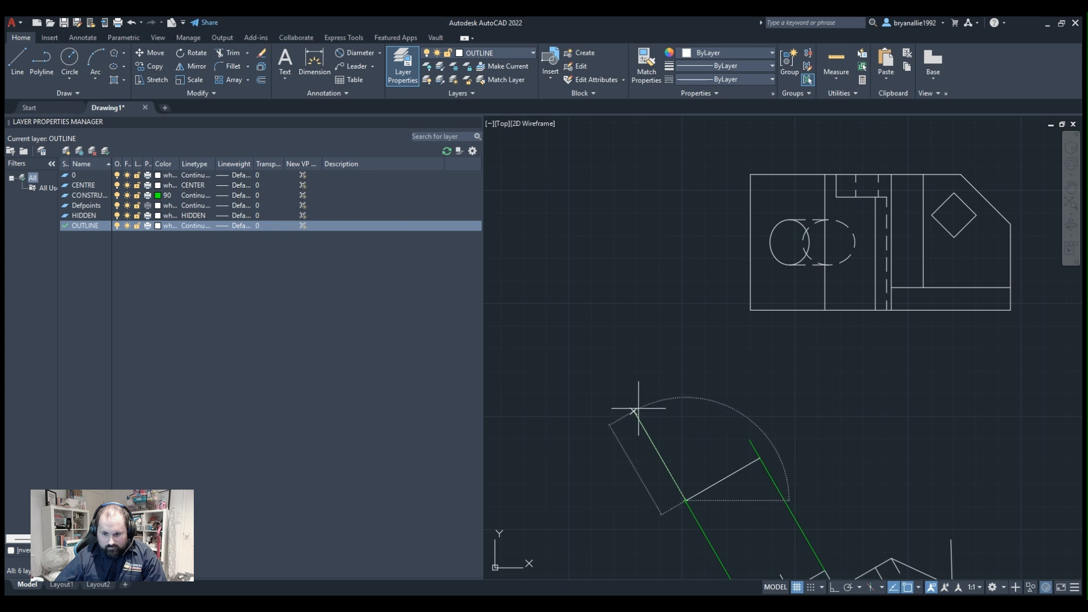
scroll(1080, 381, up, 2)
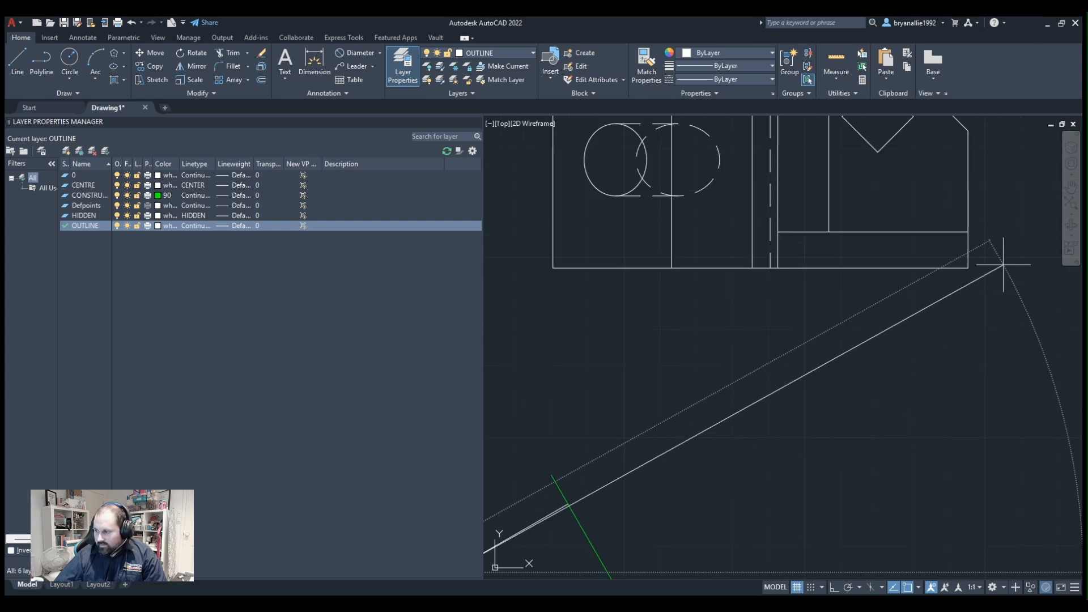
middle_drag(597, 447, 540, 398)
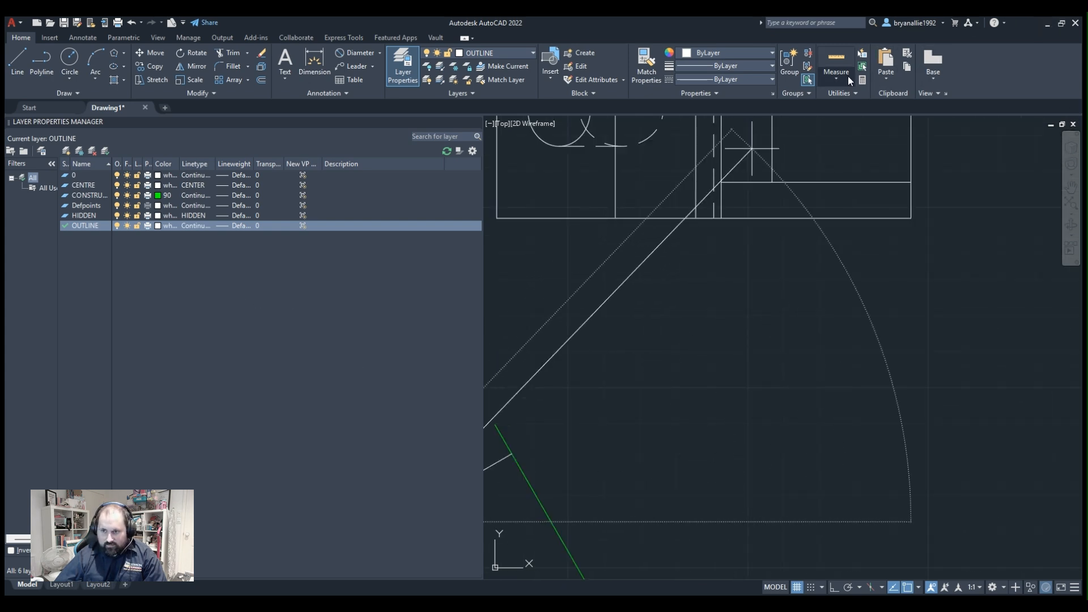
Measure the upper view's vertical left edge to find the depth needed for the auxiliary view.
middle_drag(683, 273, 857, 462)
scroll(688, 300, down, 3)
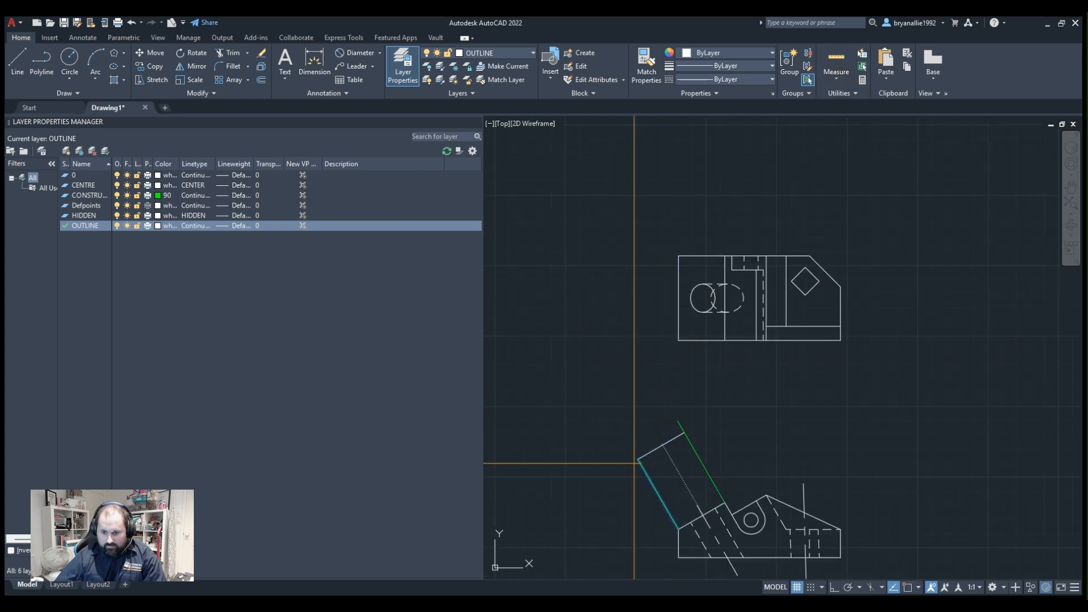
scroll(697, 493, up, 2)
scroll(693, 474, up, 1)
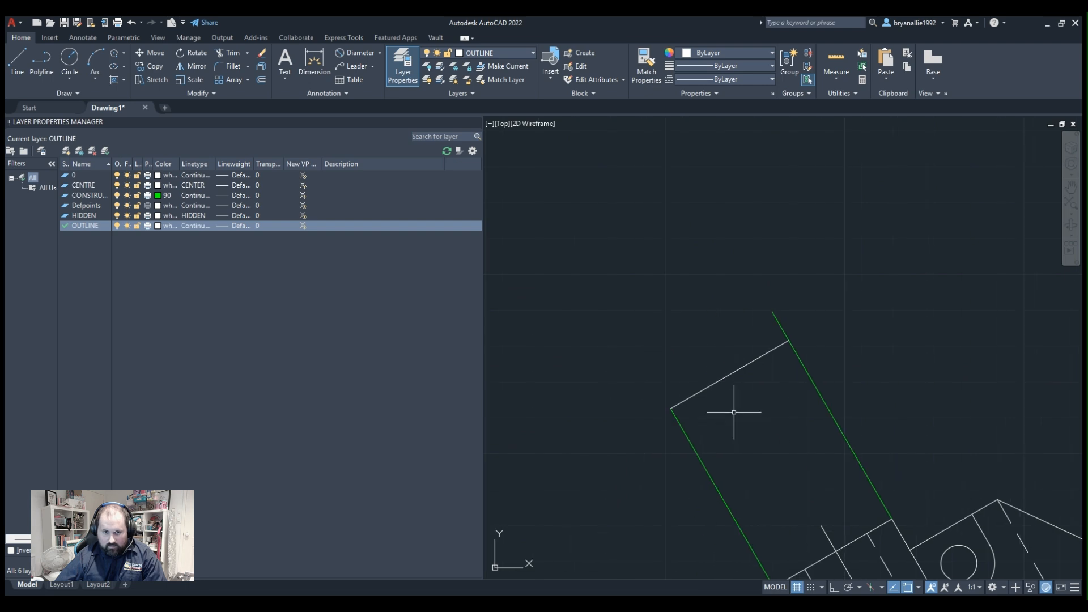
Draw the auxiliary view's left side outward in line with the left construction line, plus a far edge roughly parallel to the near edge.
click(671, 409)
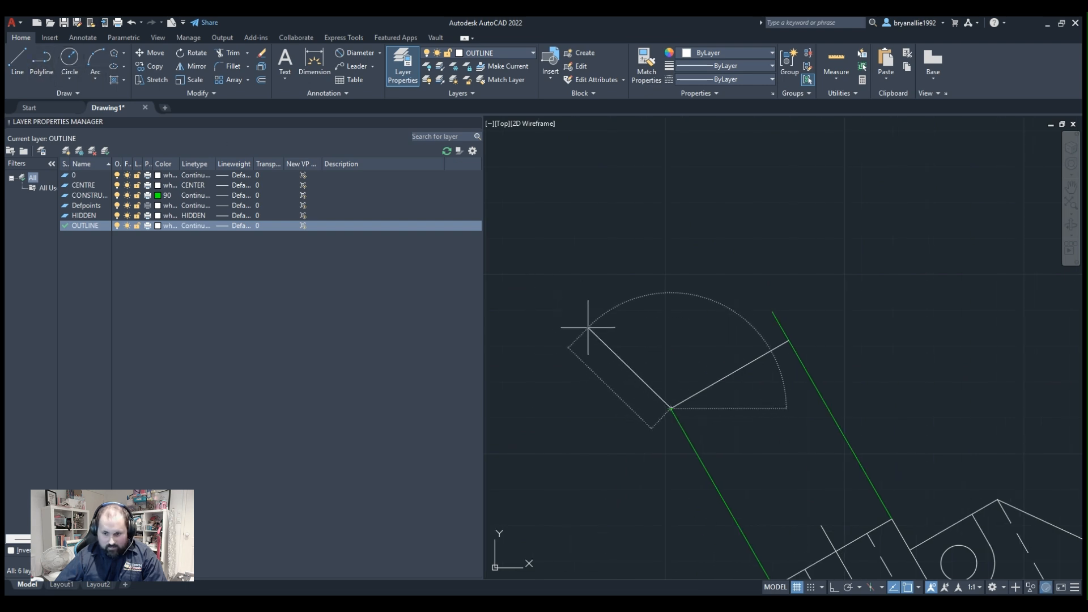
click(618, 314)
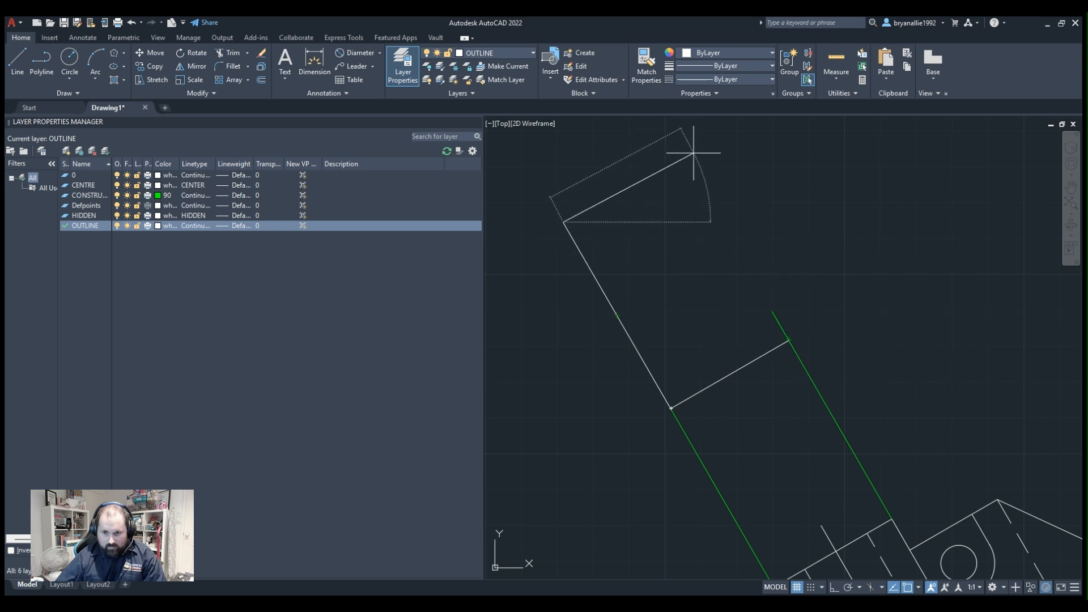
click(706, 152)
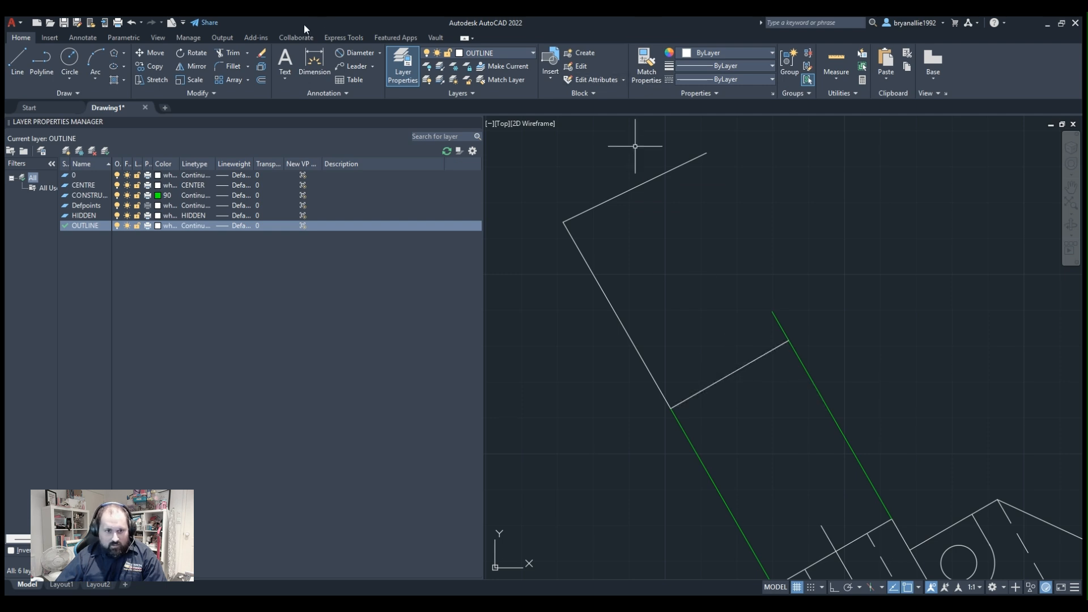
Apply a Parallel constraint making the auxiliary view's far edge parallel to its near edge.
click(122, 39)
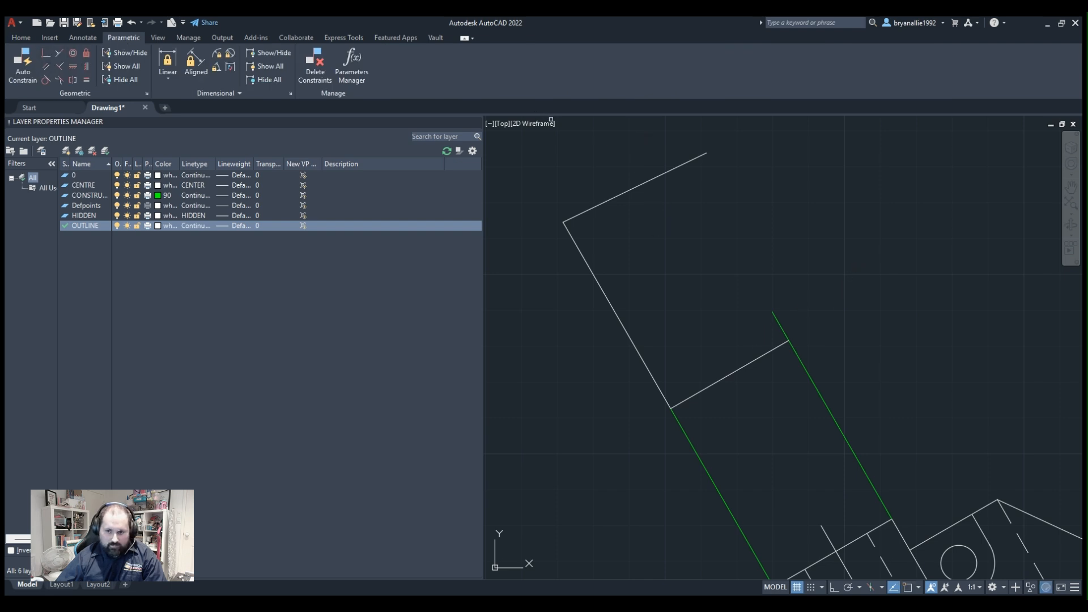
click(709, 387)
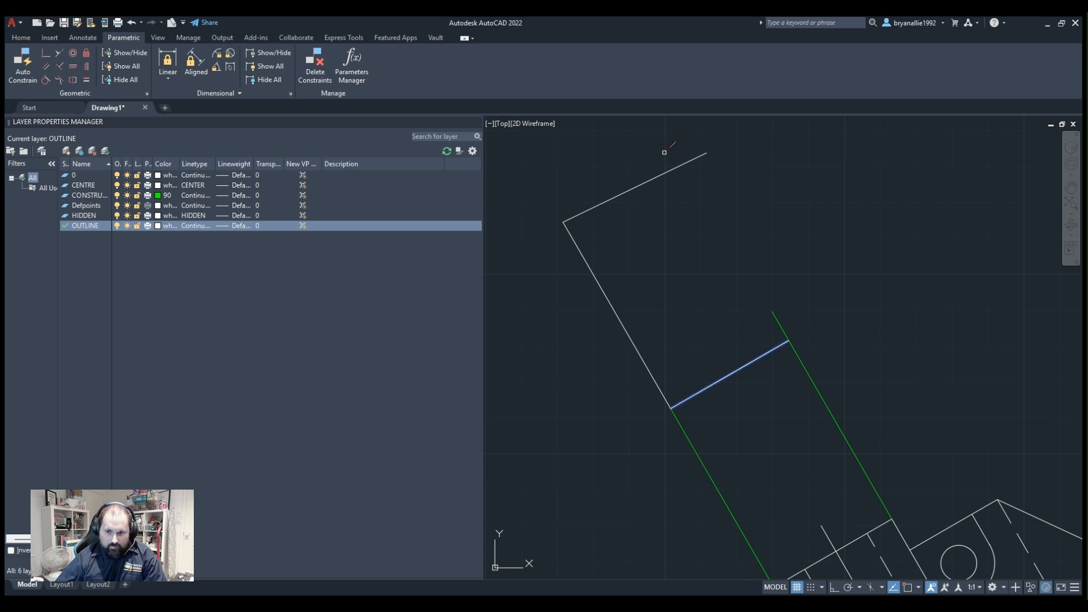
click(661, 171)
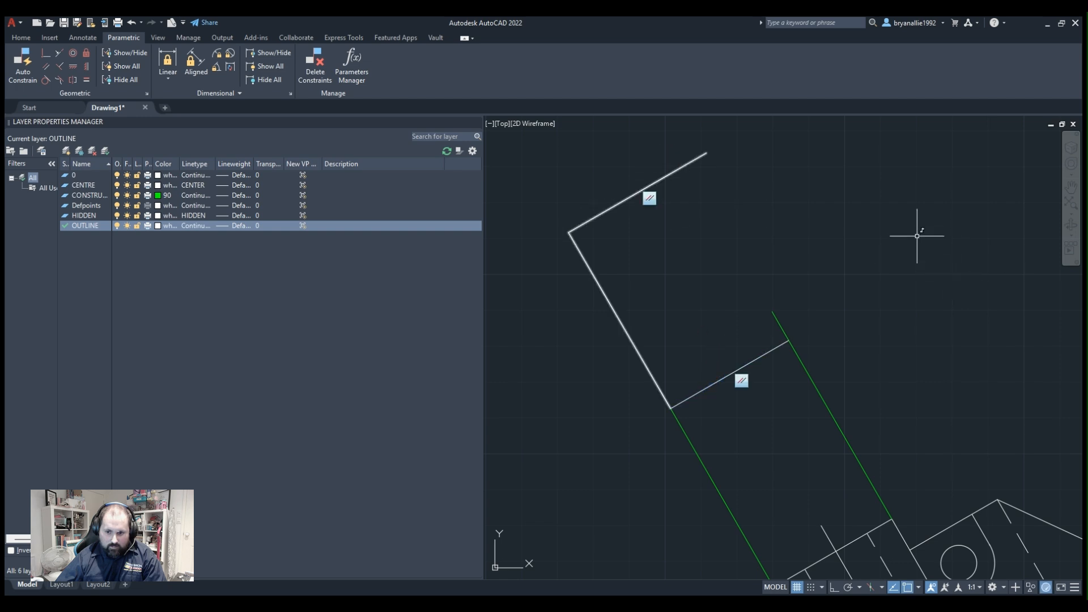
key(Return)
key(Escape)
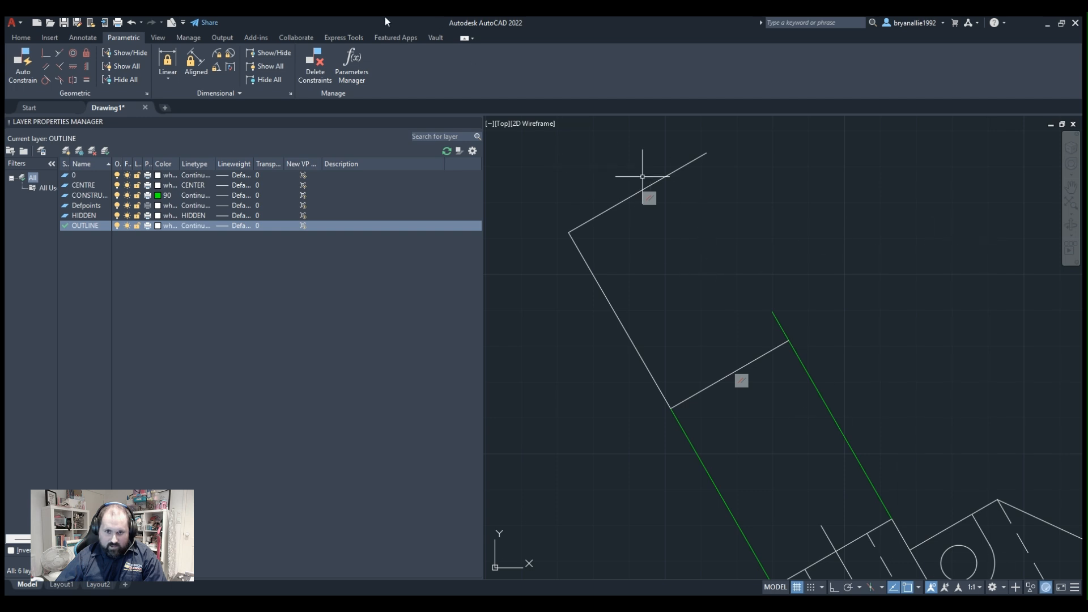
Try to dimension the auxiliary view's left side with a linear dimension and with an aligned dimension.
click(22, 37)
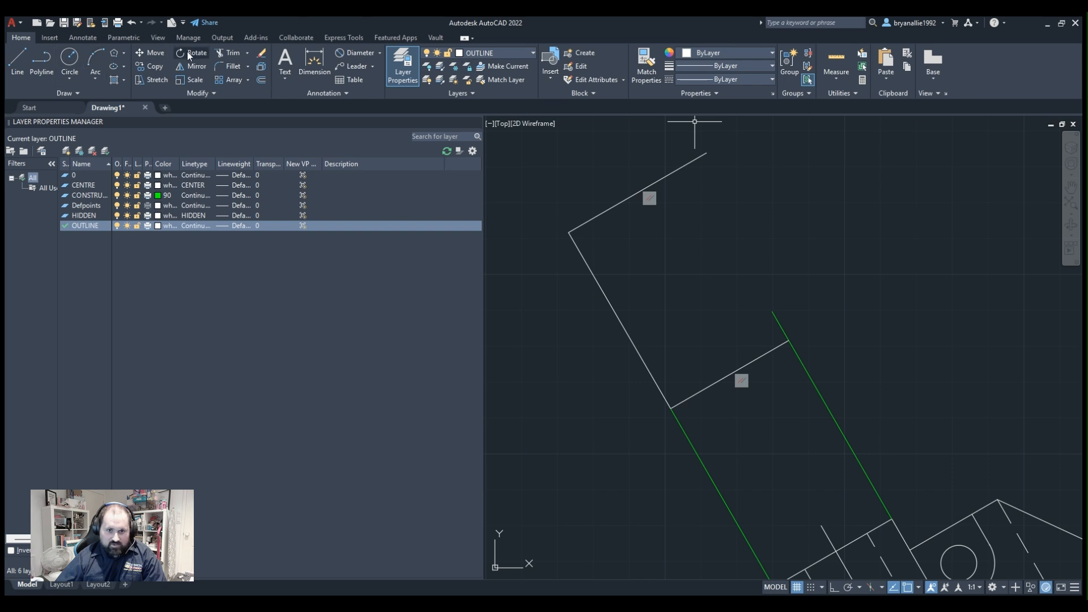
click(383, 52)
click(391, 70)
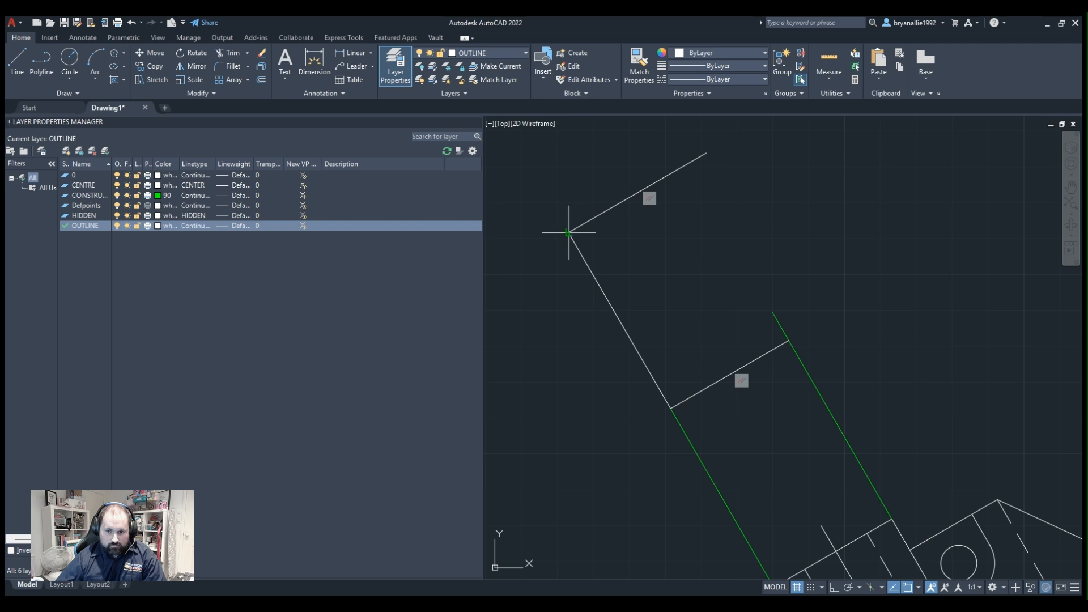
click(671, 408)
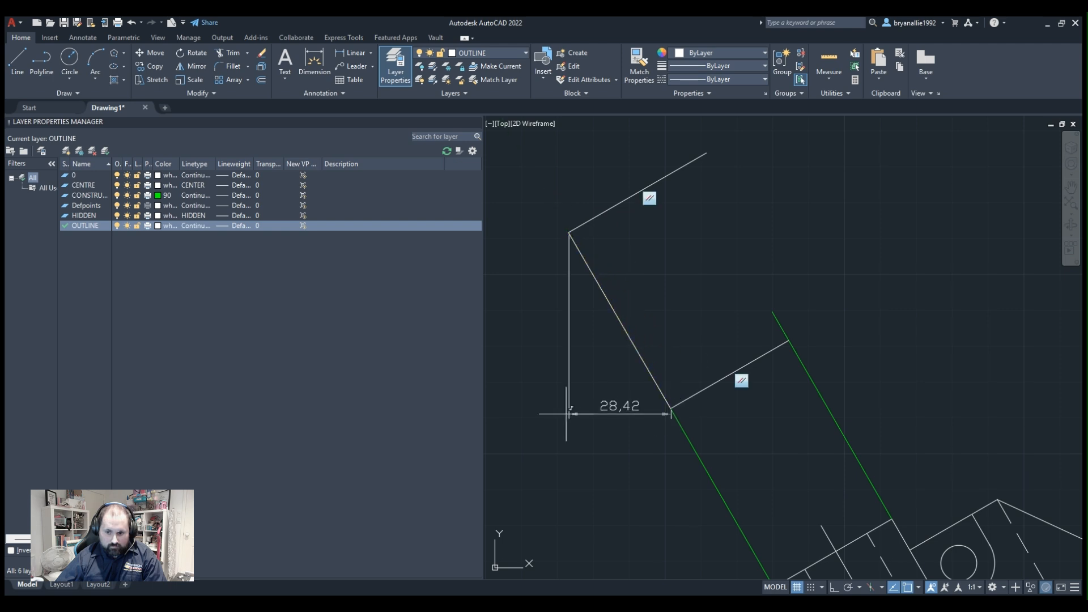
click(369, 53)
click(346, 91)
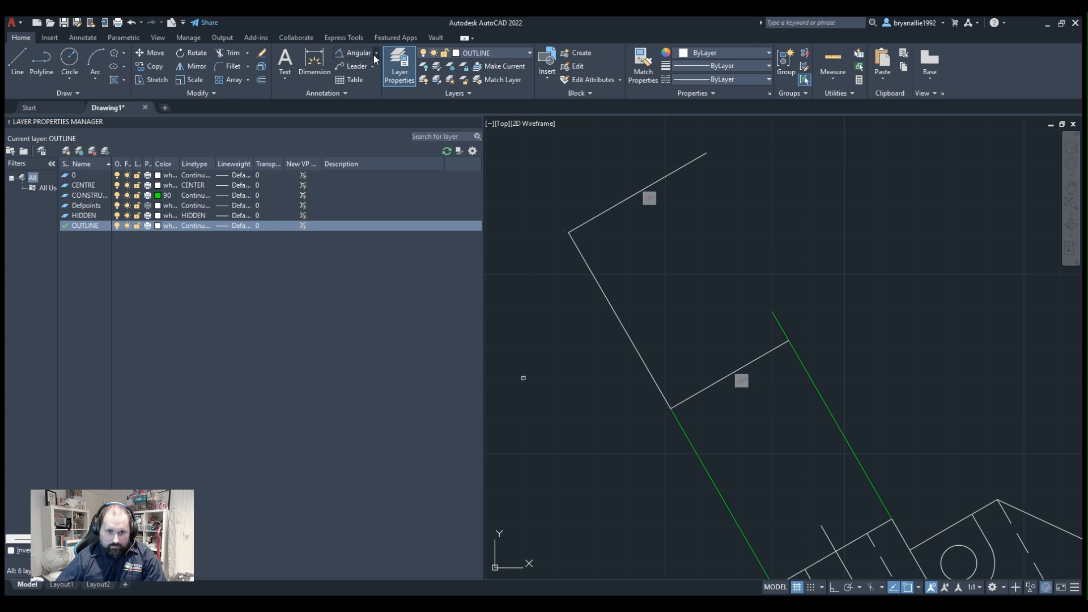
click(366, 104)
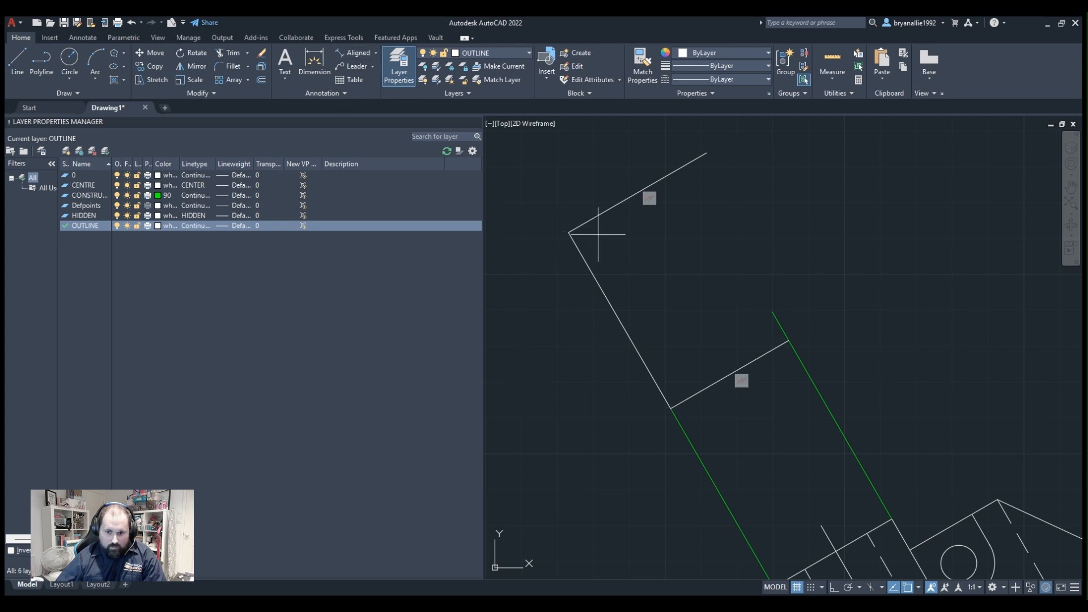
click(569, 232)
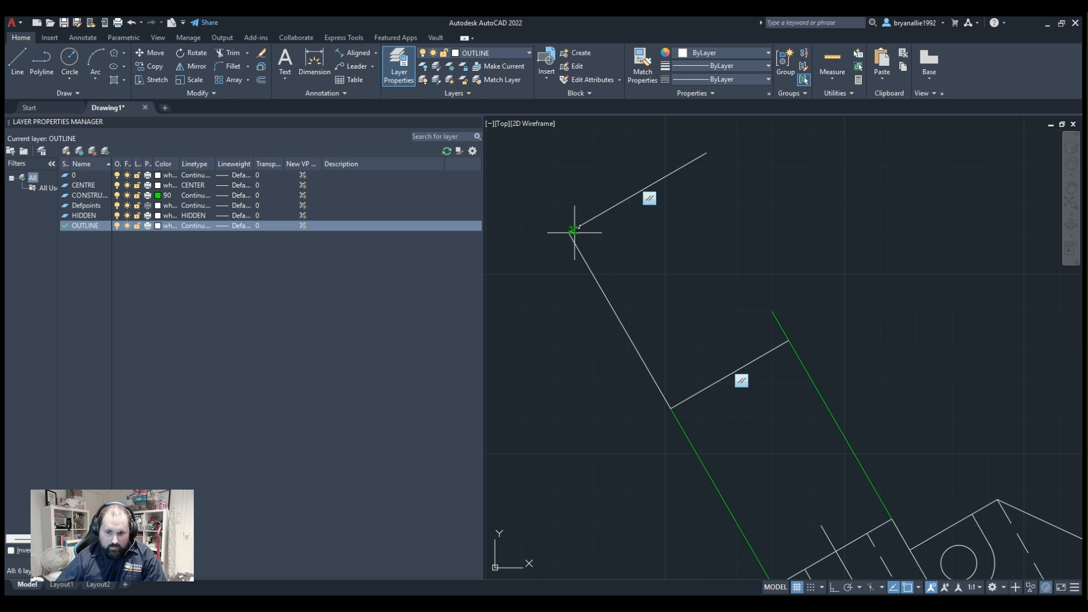
click(671, 408)
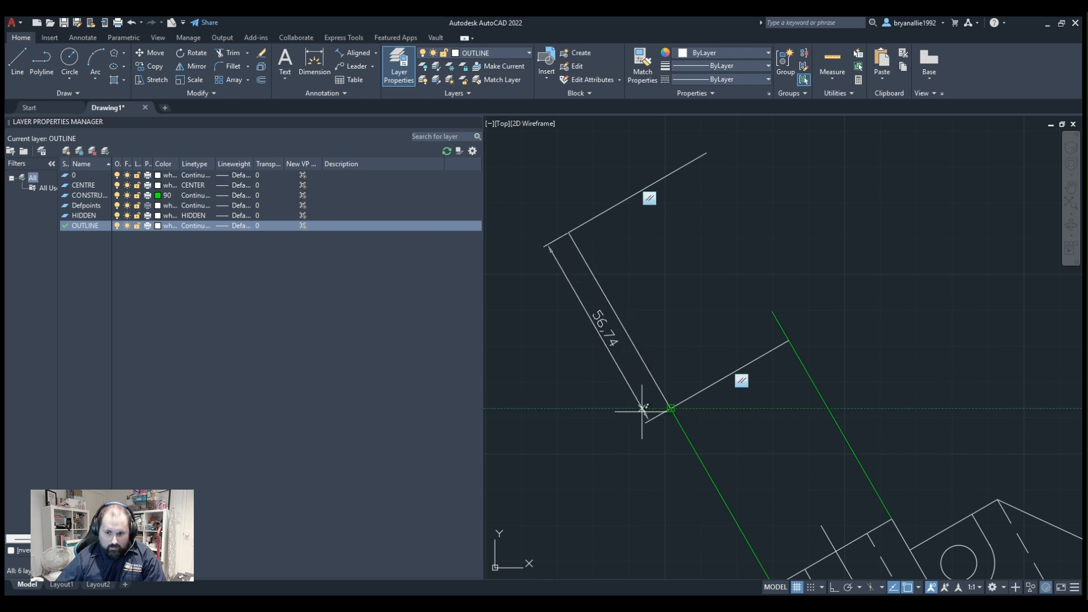
key(Escape)
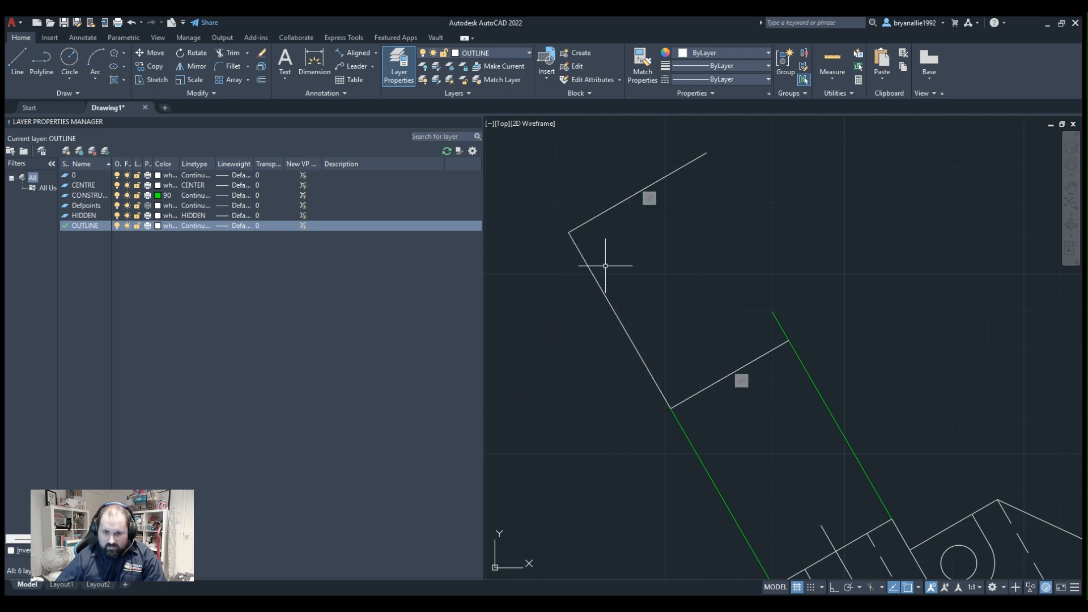
Delete the auxiliary view's left side and far edge, keeping only its near edge.
click(651, 263)
click(601, 299)
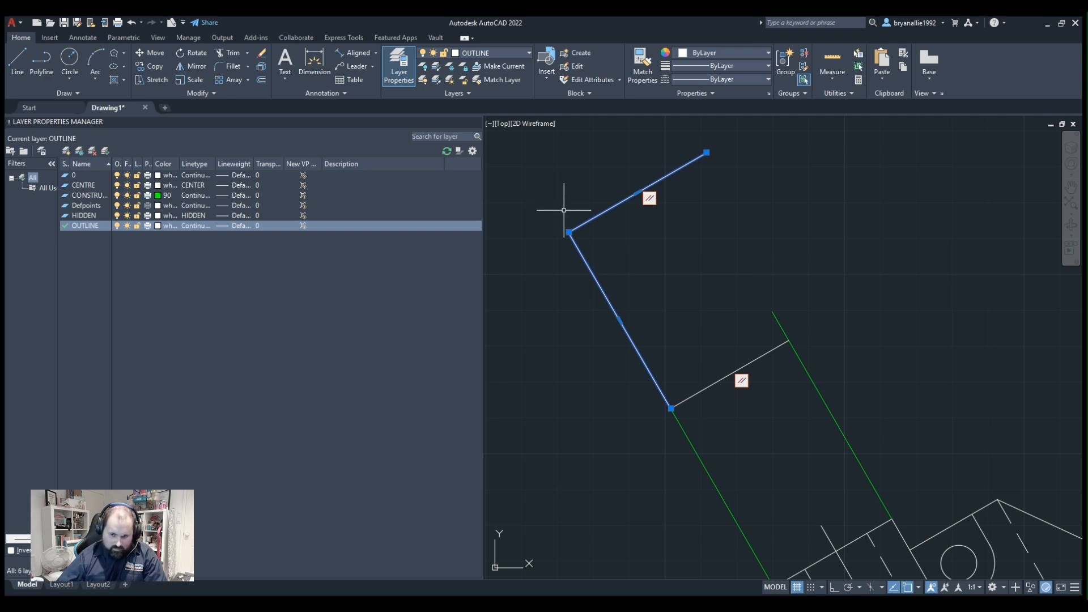
key(Delete)
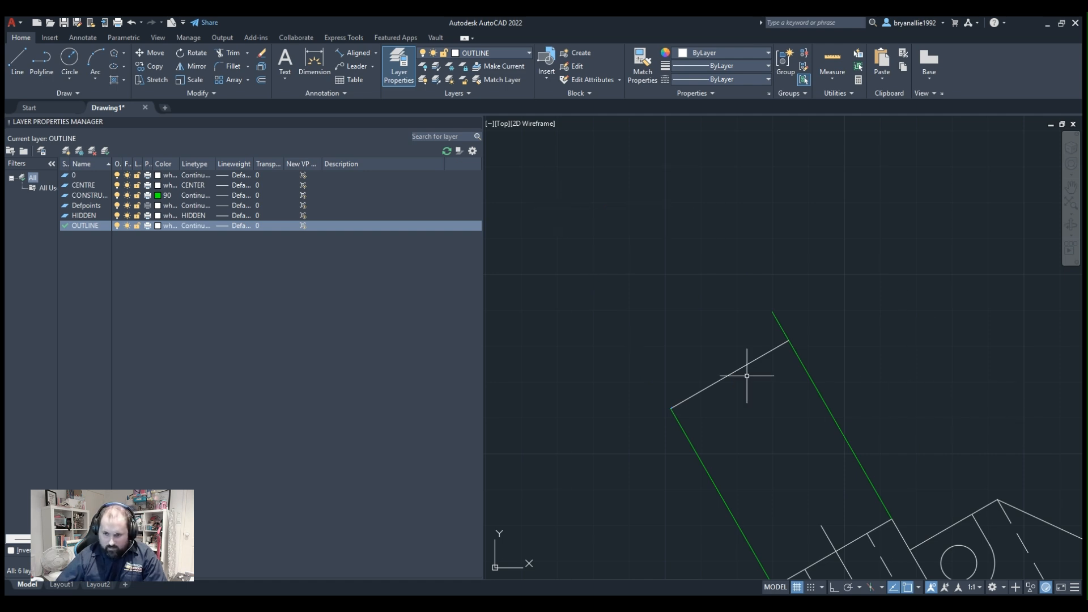
Measure the upper view's left edge for its depth.
click(700, 393)
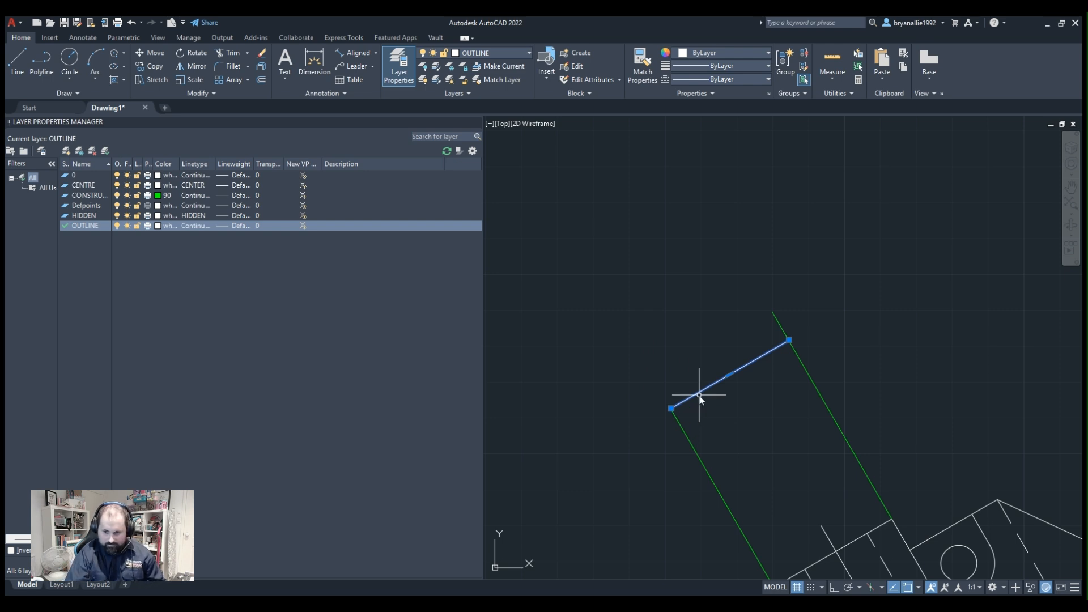
key(Escape)
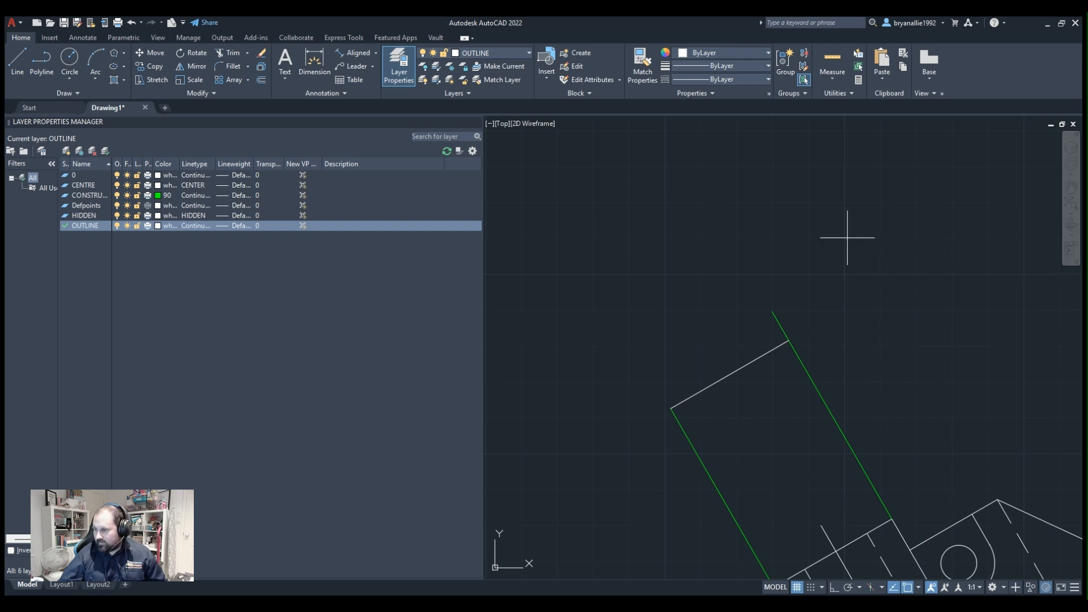
scroll(741, 319, down, 8)
scroll(806, 215, up, 4)
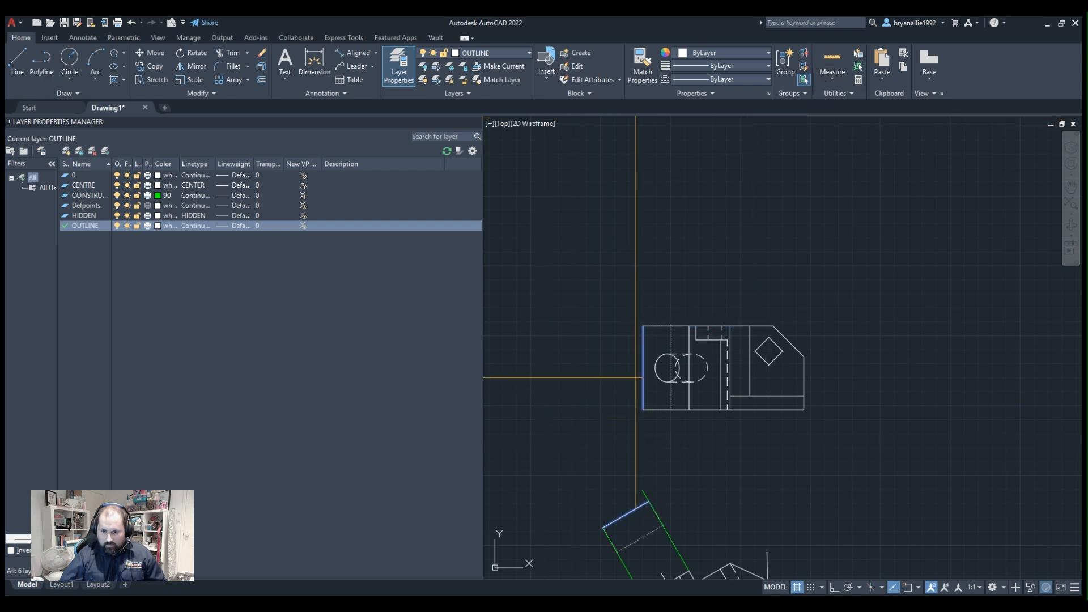
key(Escape)
Offset the auxiliary view's near edge outward by the upper view's depth to form the far edge.
scroll(568, 490, down, 2)
middle_drag(568, 488, 491, 323)
scroll(567, 373, up, 4)
middle_drag(587, 340, 859, 360)
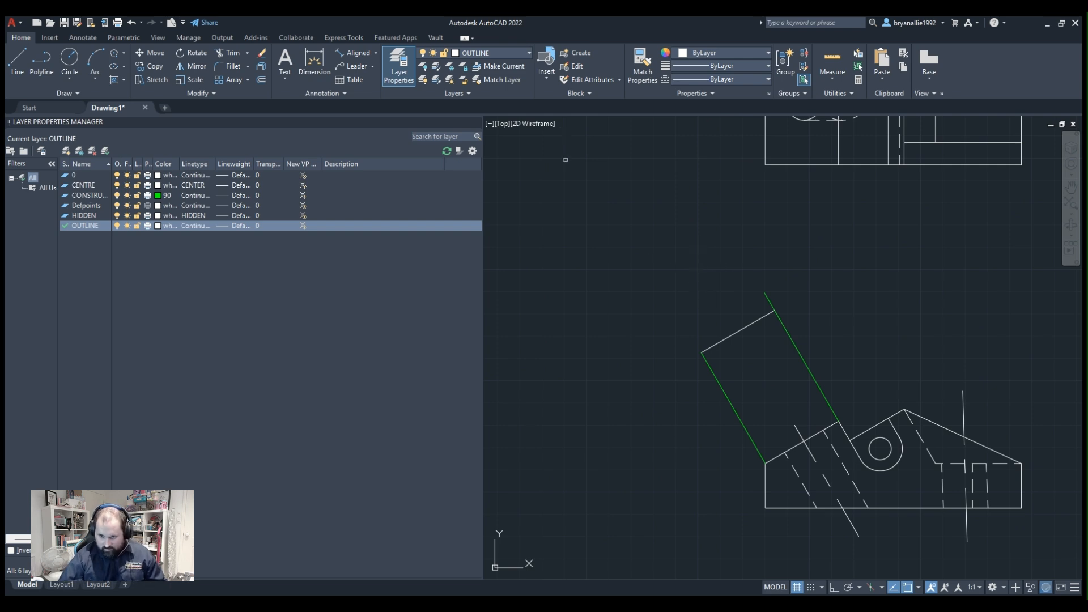
click(710, 346)
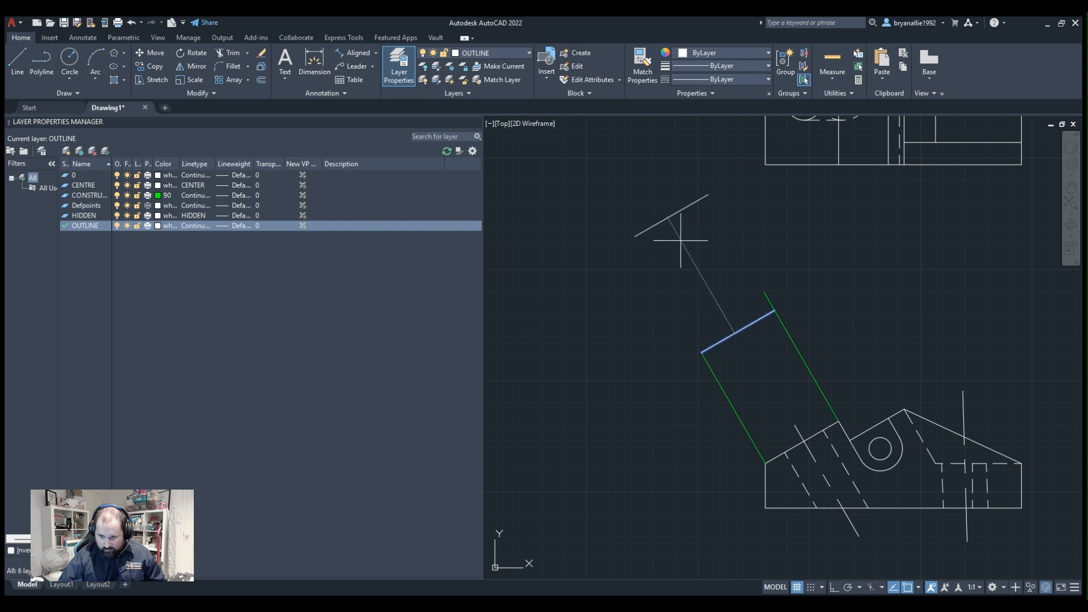
click(680, 239)
key(Escape)
Draw two side lines joining the ends of the auxiliary view's far edge to its near edge, closing the rectangle.
click(19, 59)
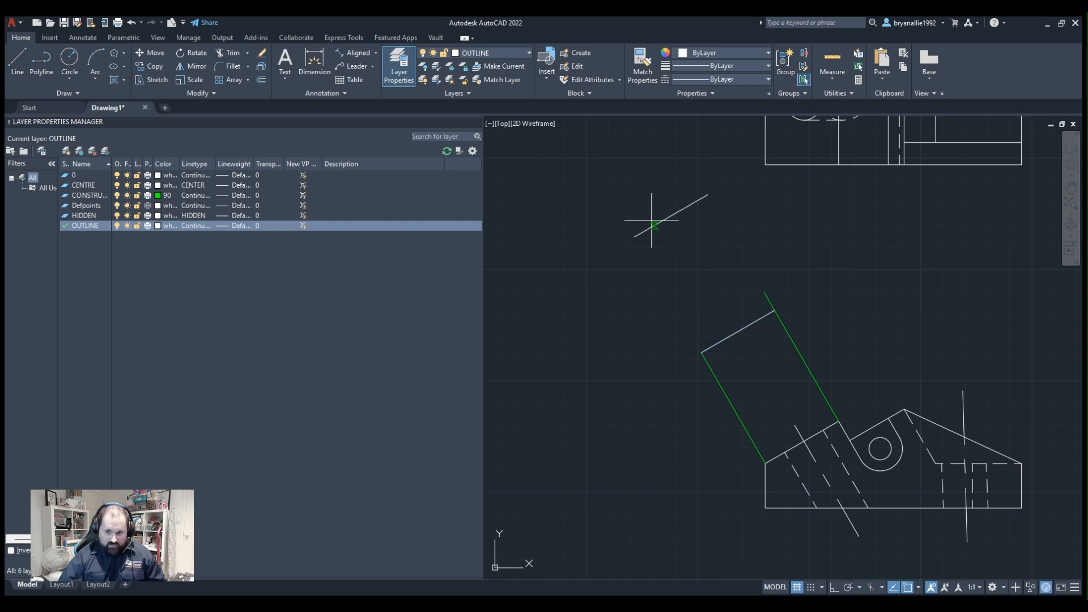
click(635, 237)
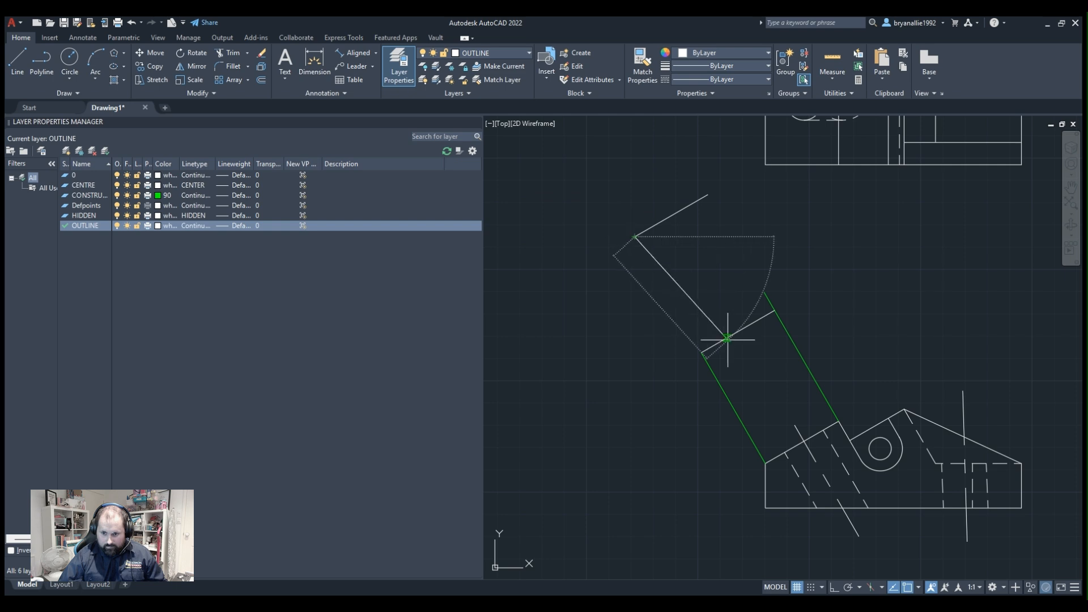
click(709, 344)
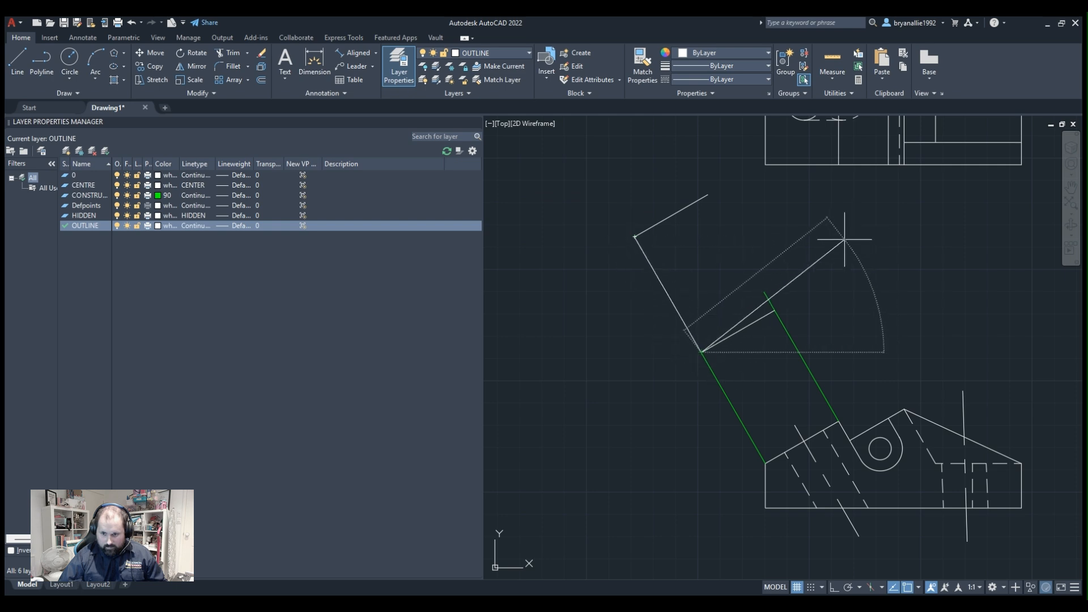
key(Return)
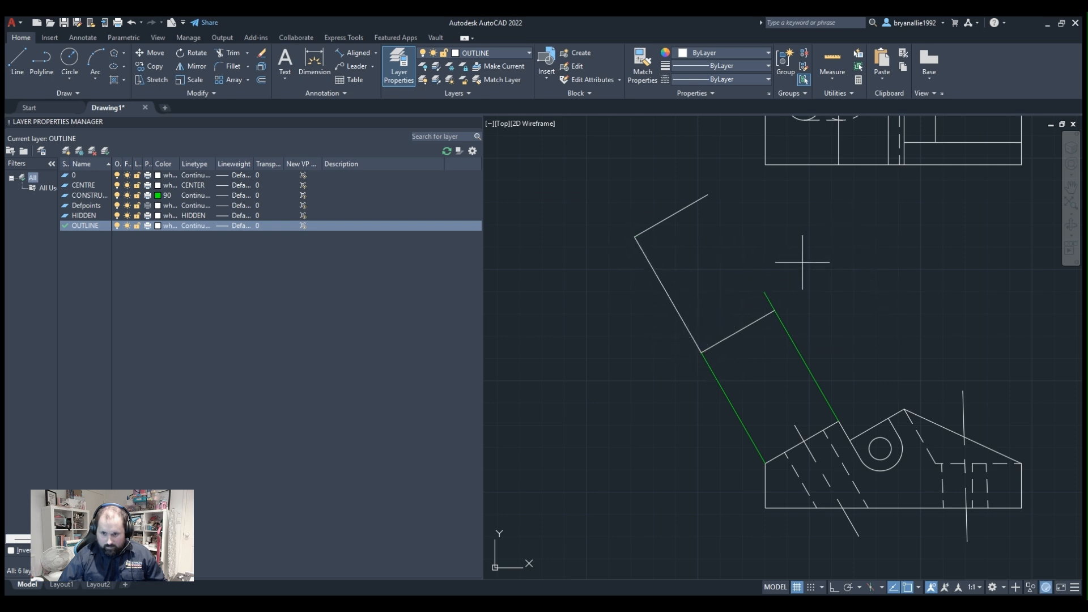
click(708, 195)
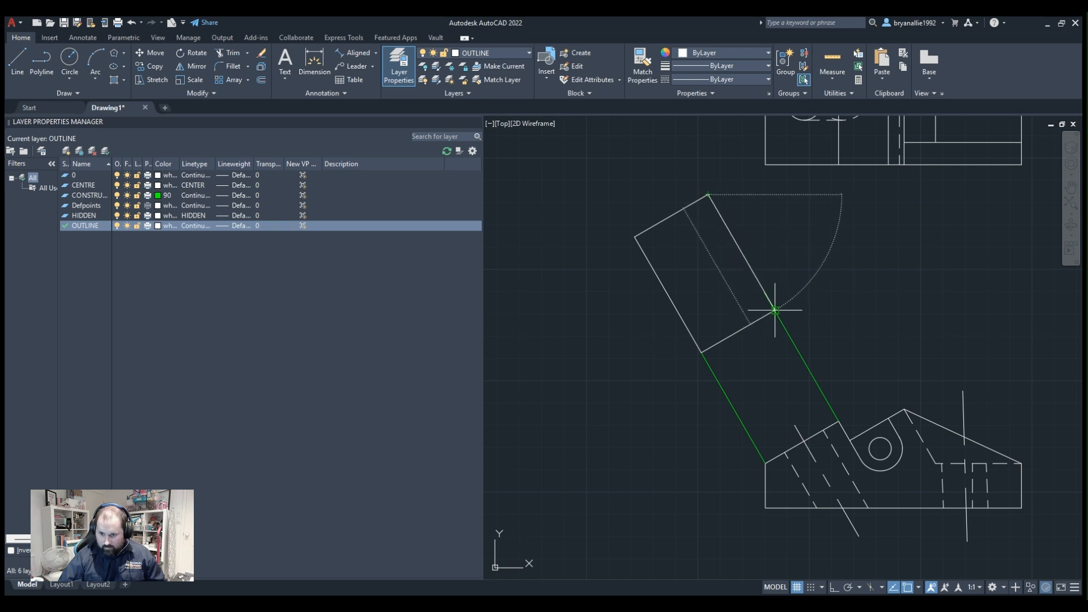
click(775, 310)
key(Return)
scroll(789, 215, down, 1)
scroll(768, 228, up, 3)
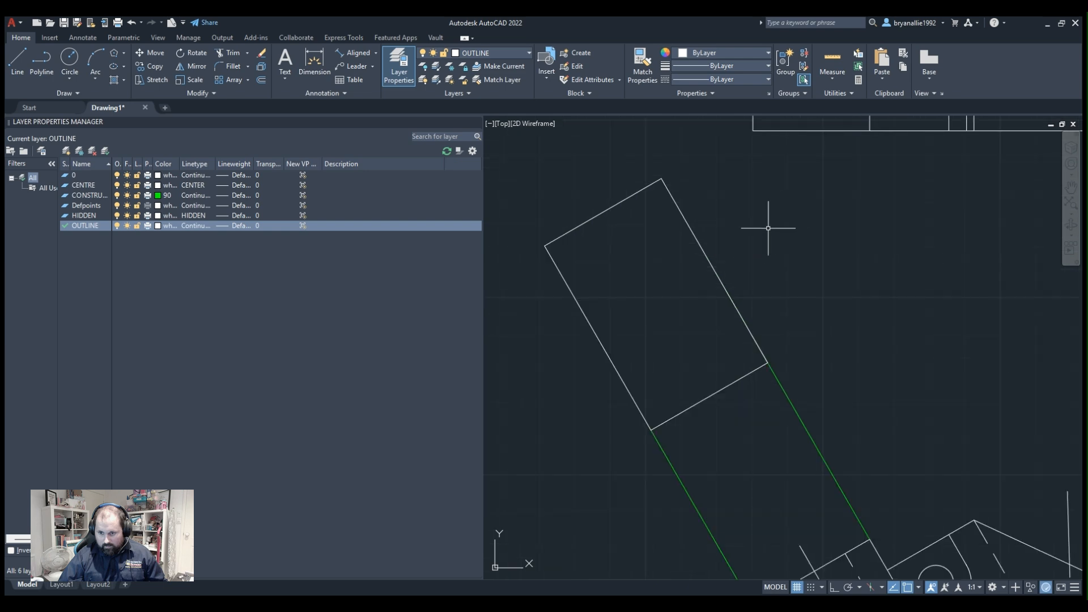
Draw an outline-layer line from the slanted hole's centreline to the auxiliary view's far edge and try a circle centred where it crosses the near edge.
scroll(788, 295, down, 4)
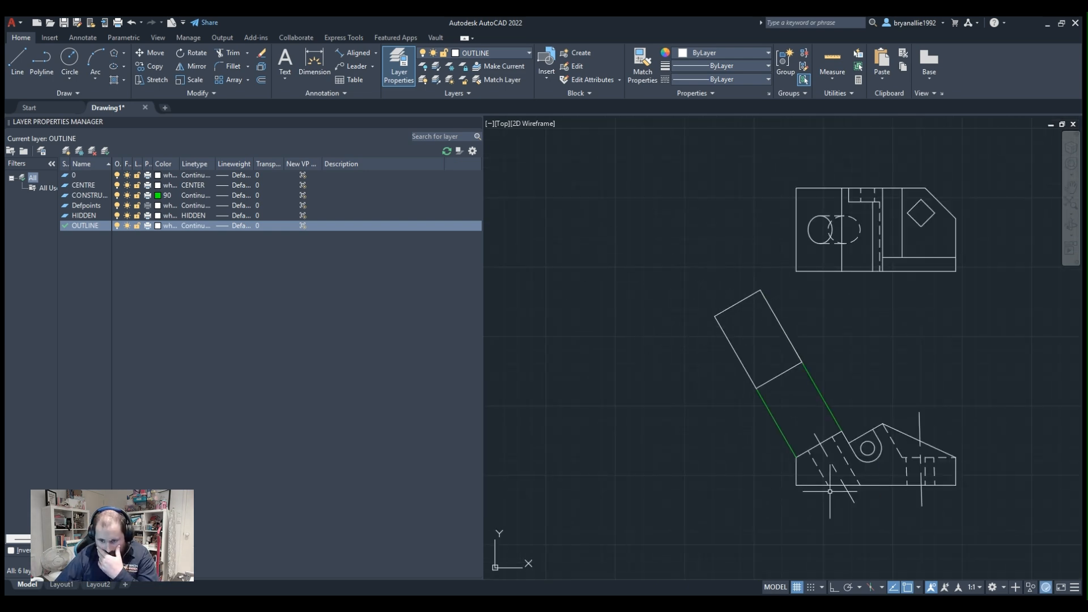
scroll(815, 408, up, 2)
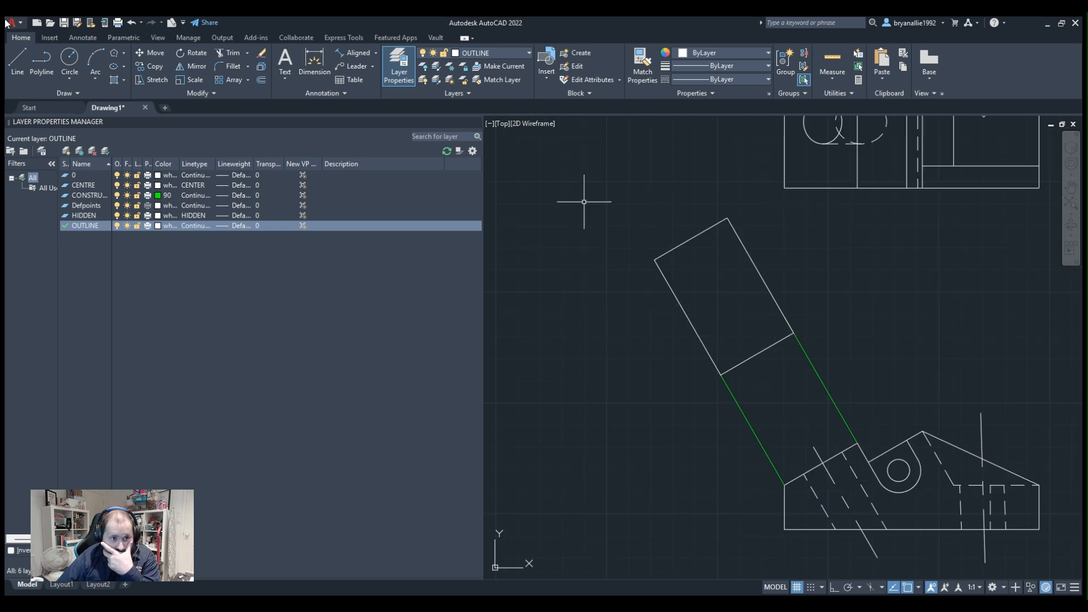
click(42, 61)
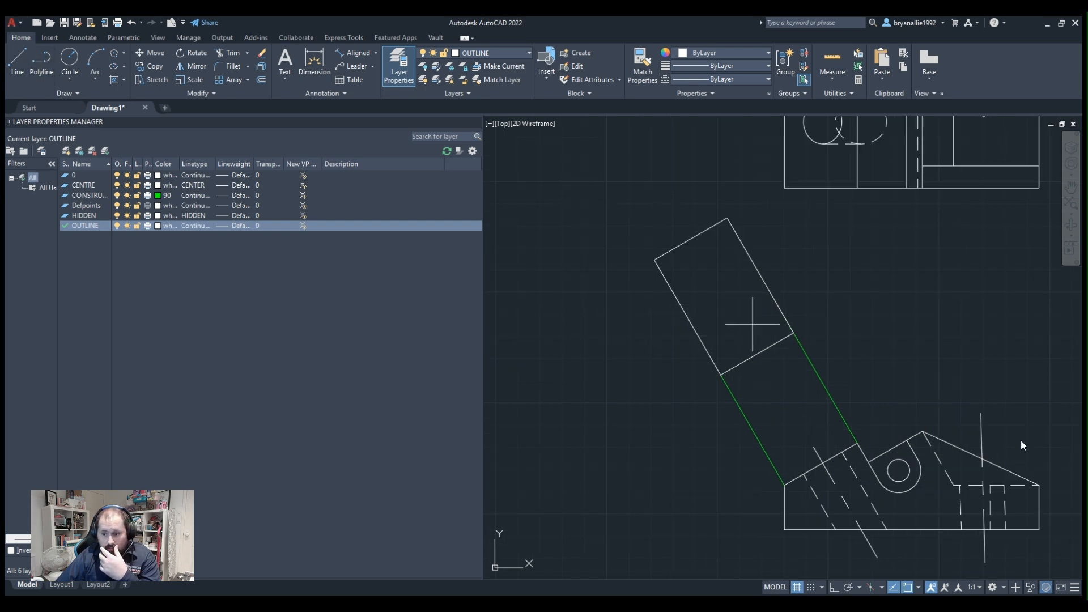
scroll(785, 315, up, 2)
scroll(776, 312, down, 2)
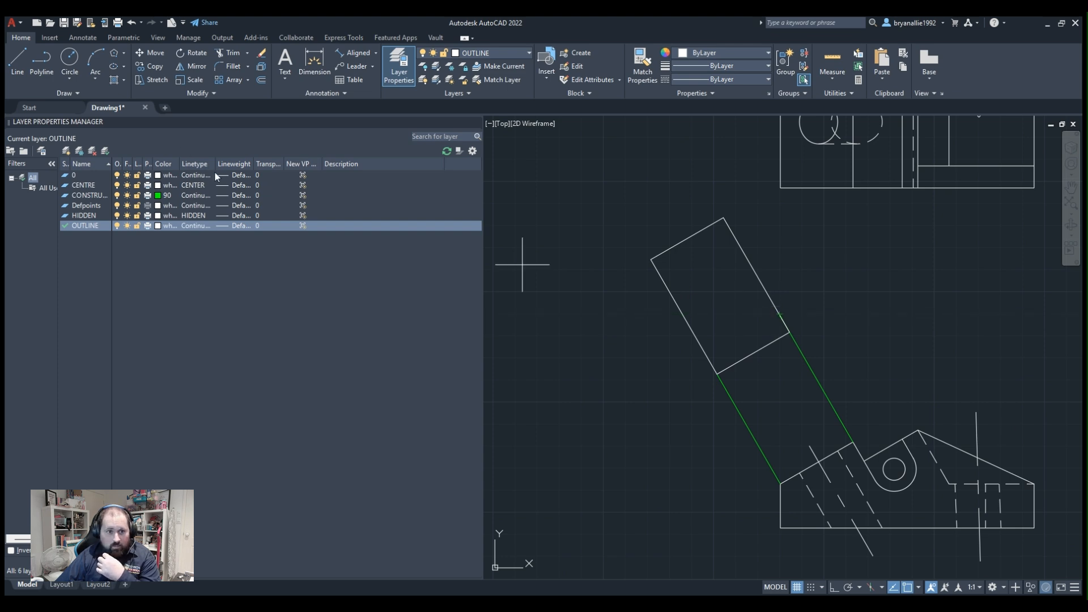
click(809, 445)
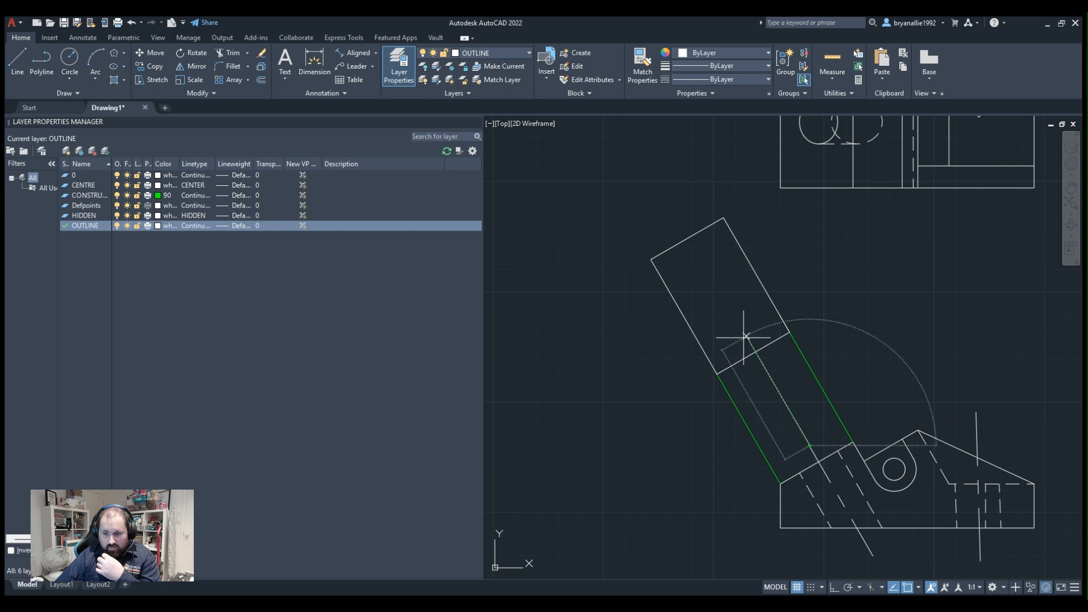
click(688, 238)
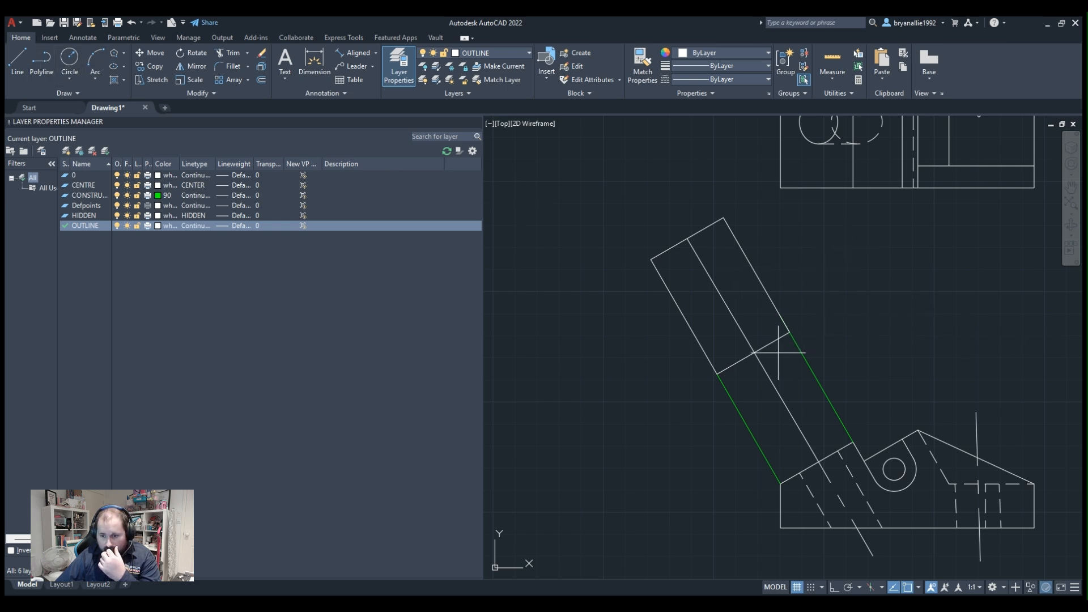
click(755, 352)
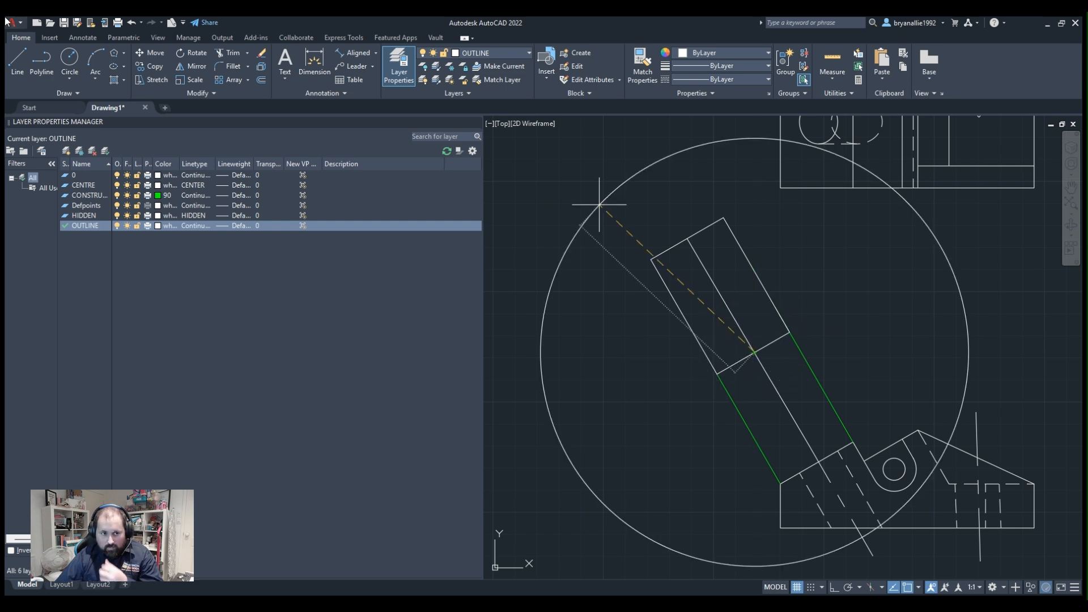
key(Escape)
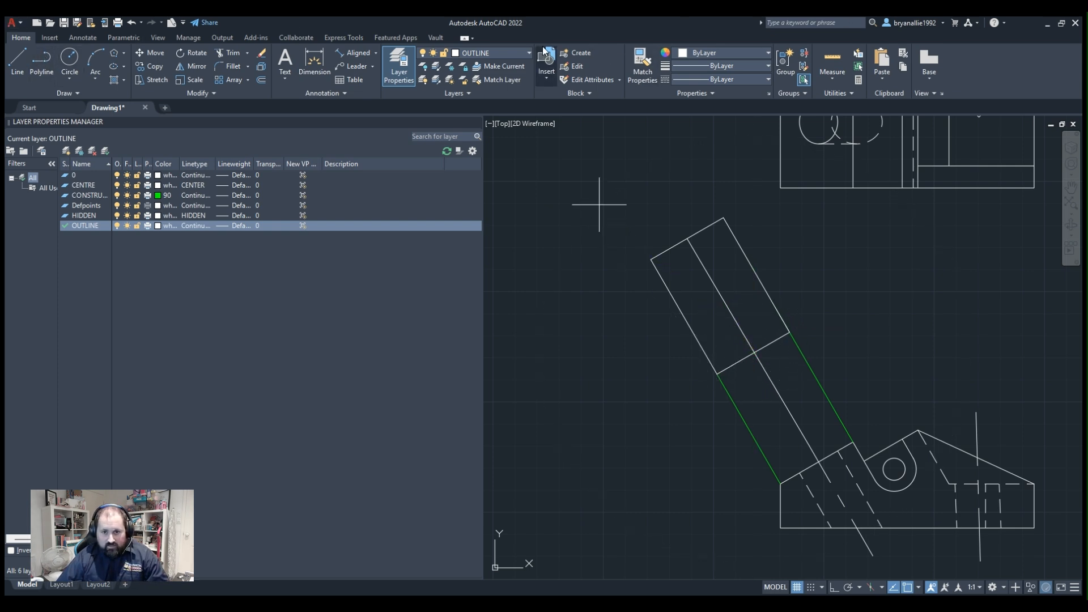
Make CONSTRUCTION the current layer and delete the white line running through the auxiliary view.
click(469, 90)
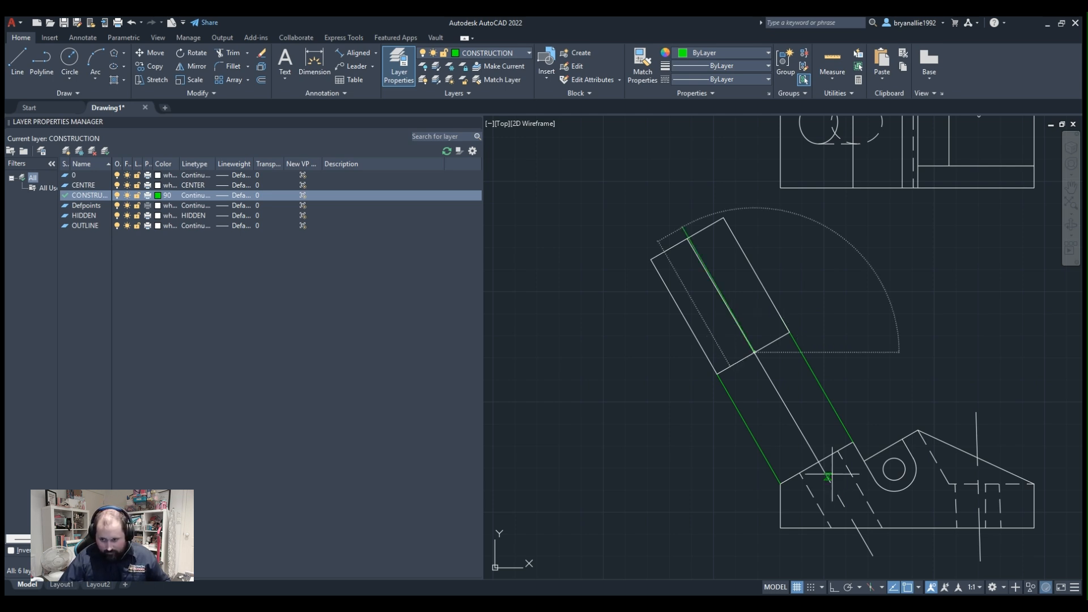
key(Escape)
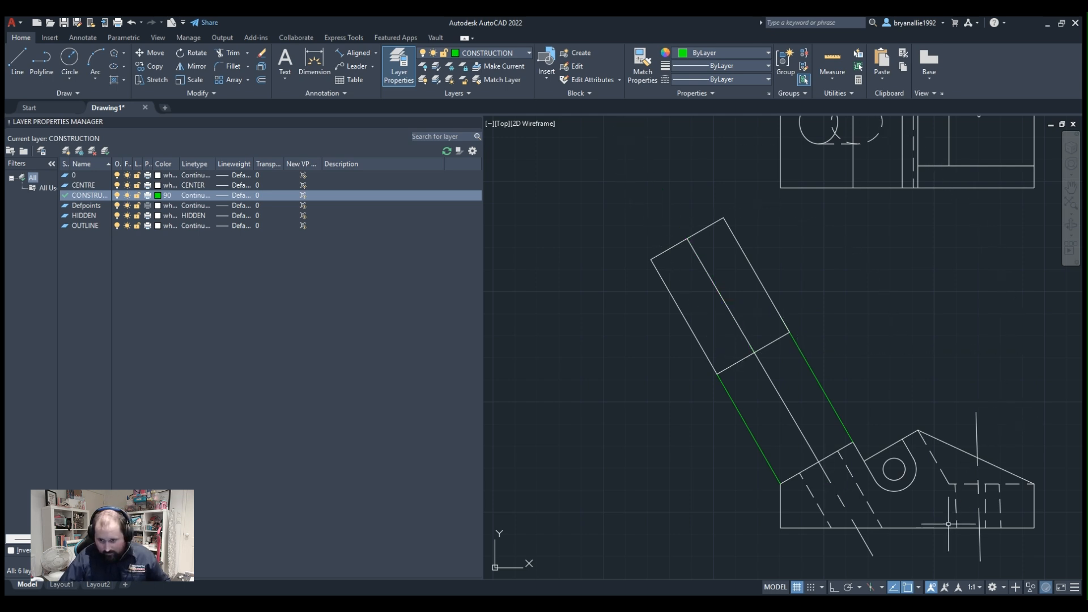
click(803, 439)
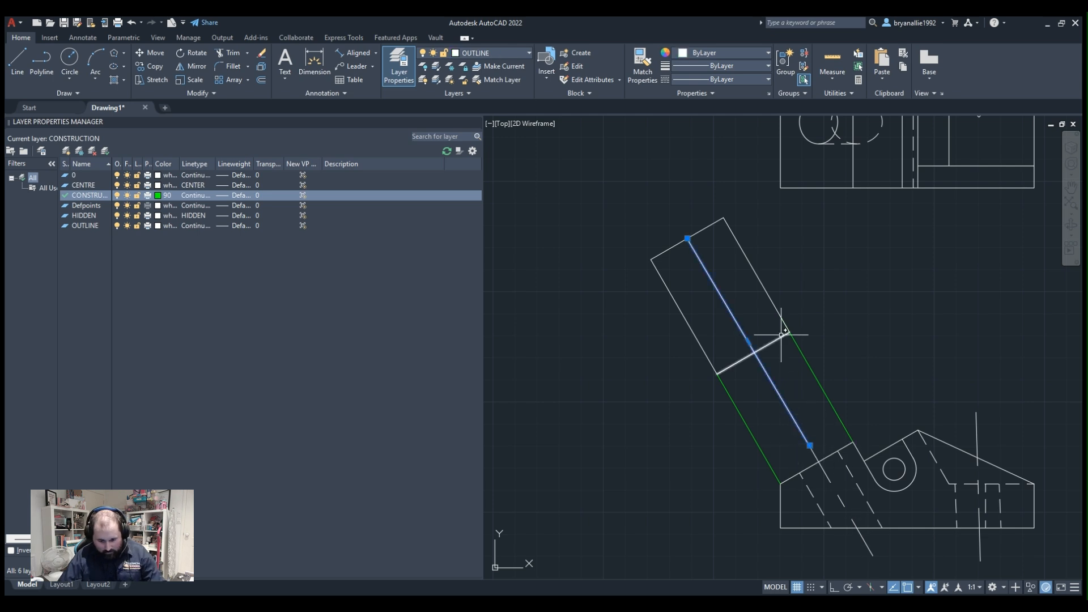
key(Delete)
Check the angle between the slanted hole's centreline and the profile's base with an angular dimension, without keeping it.
scroll(901, 482, down, 2)
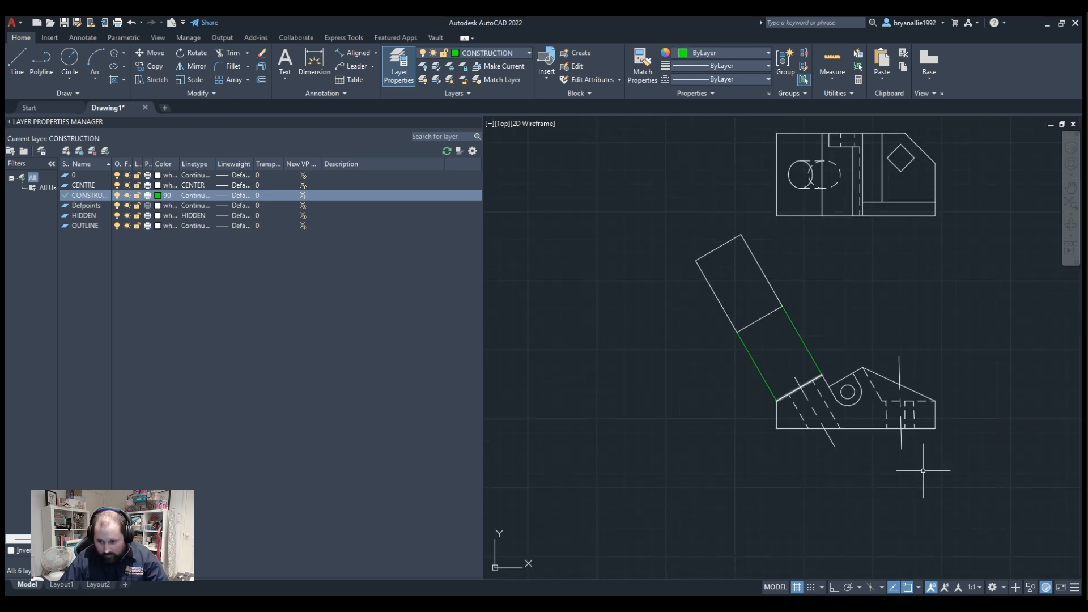
scroll(793, 392, up, 5)
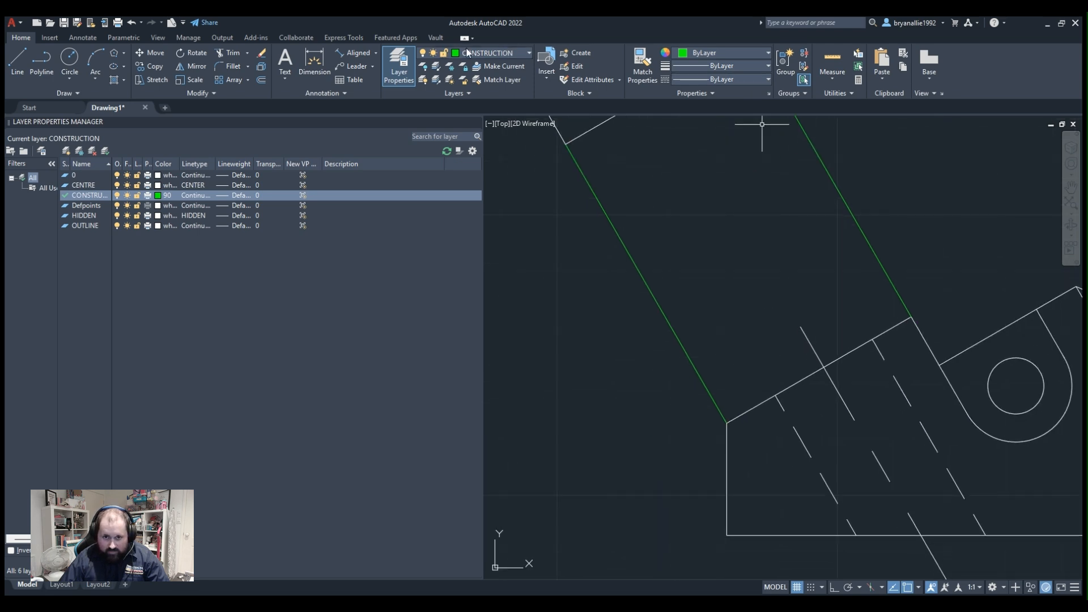
click(365, 107)
middle_drag(1052, 477, 918, 339)
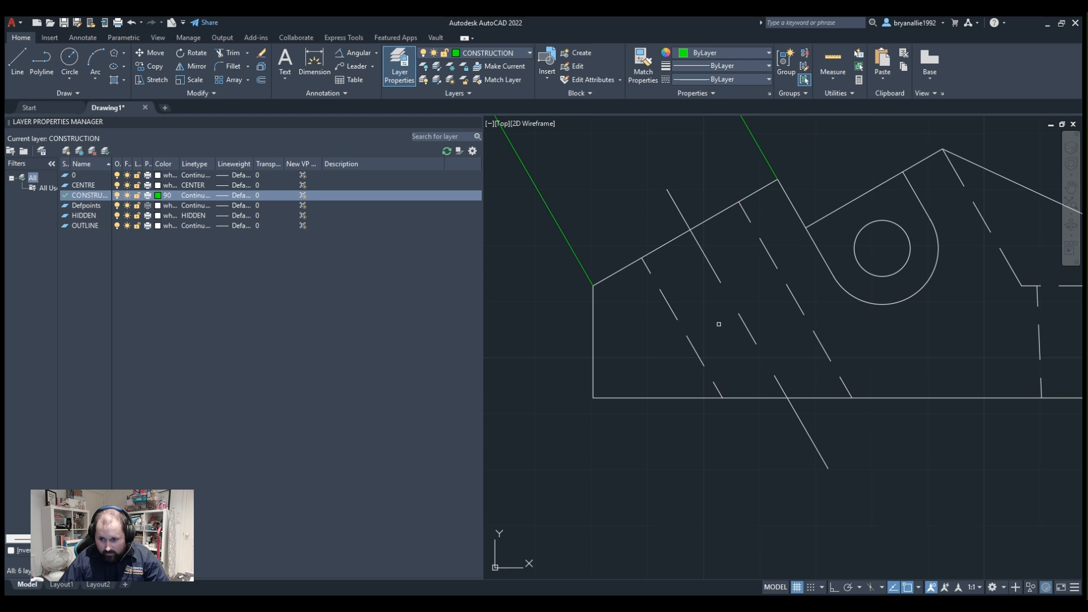
click(743, 320)
click(726, 397)
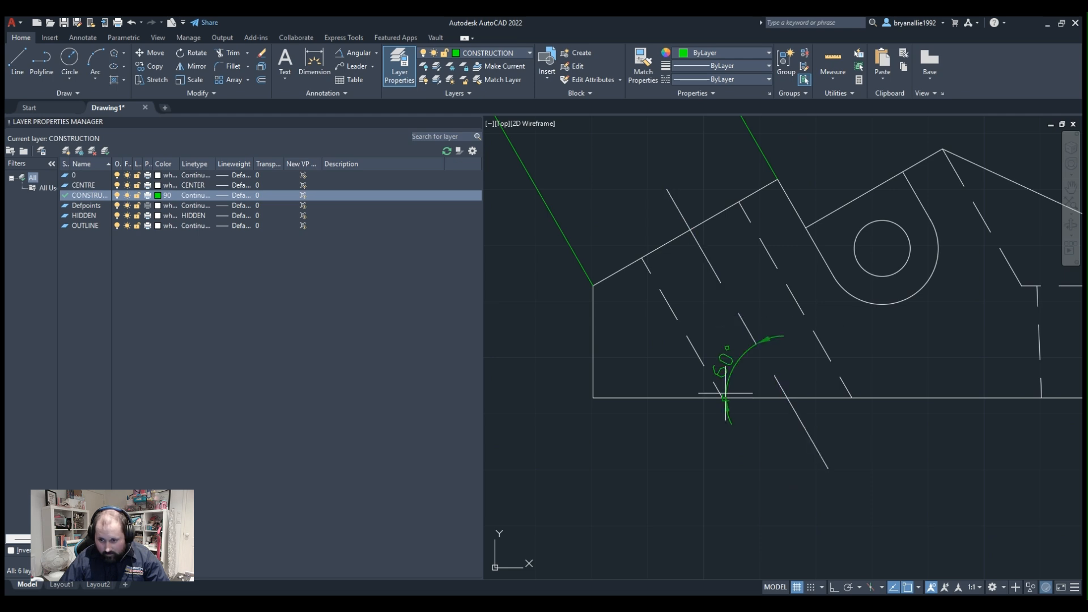
middle_drag(613, 163, 773, 423)
scroll(758, 304, down, 2)
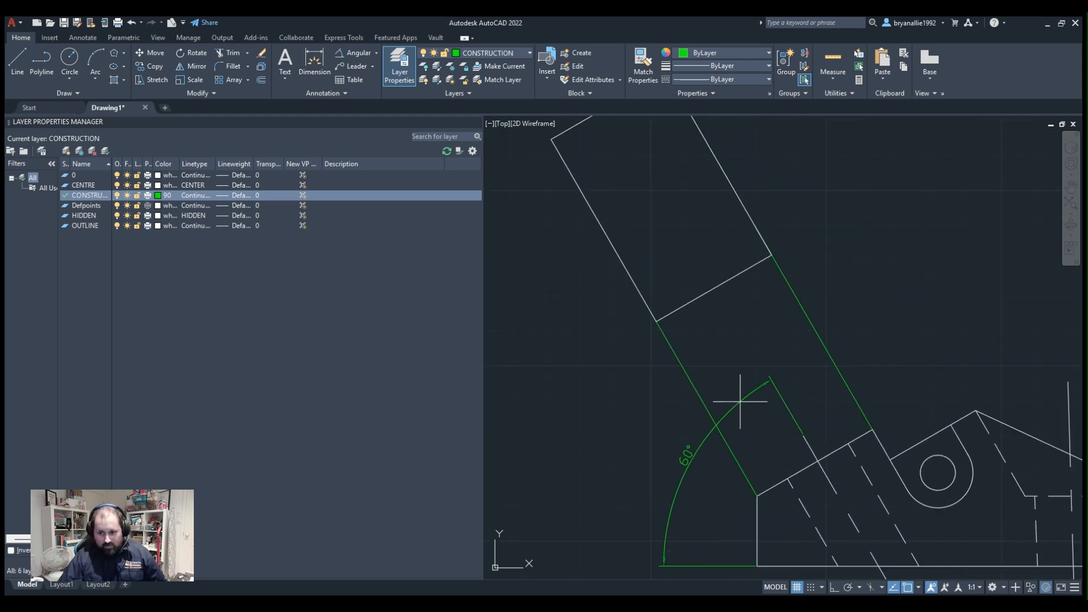
key(Escape)
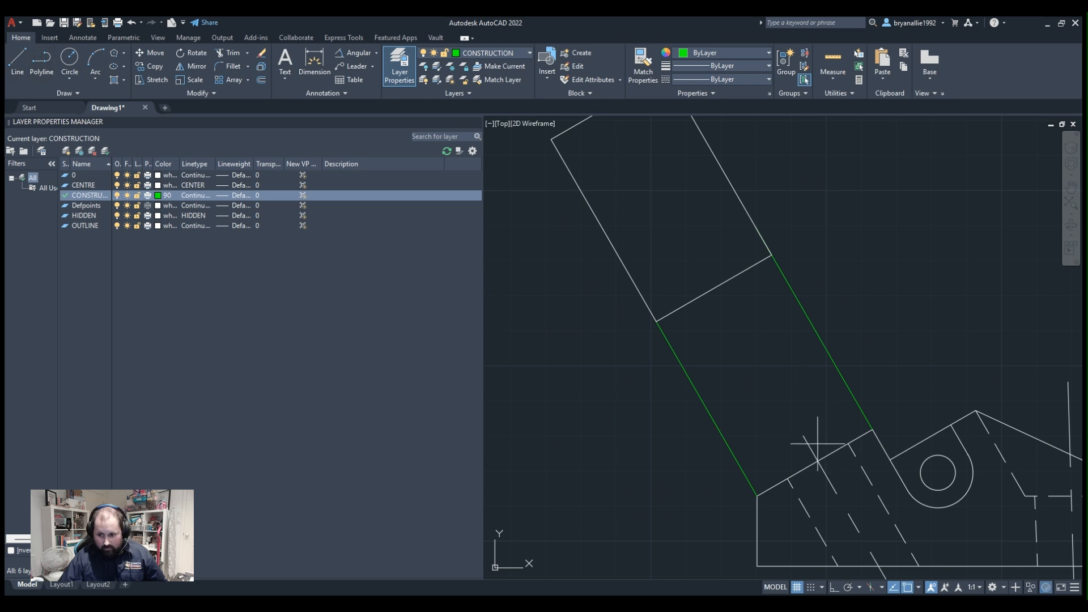
Draw a construction line from the upper end of the slanted hole's centreline, in line with it, to just beyond the auxiliary view's far edge.
click(804, 436)
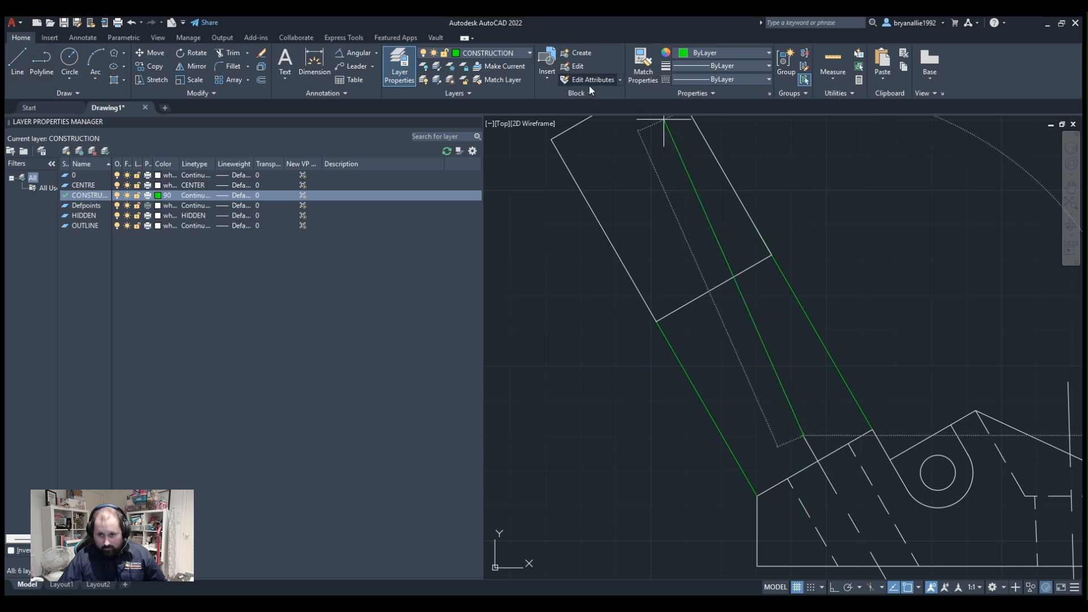
middle_drag(627, 129, 625, 256)
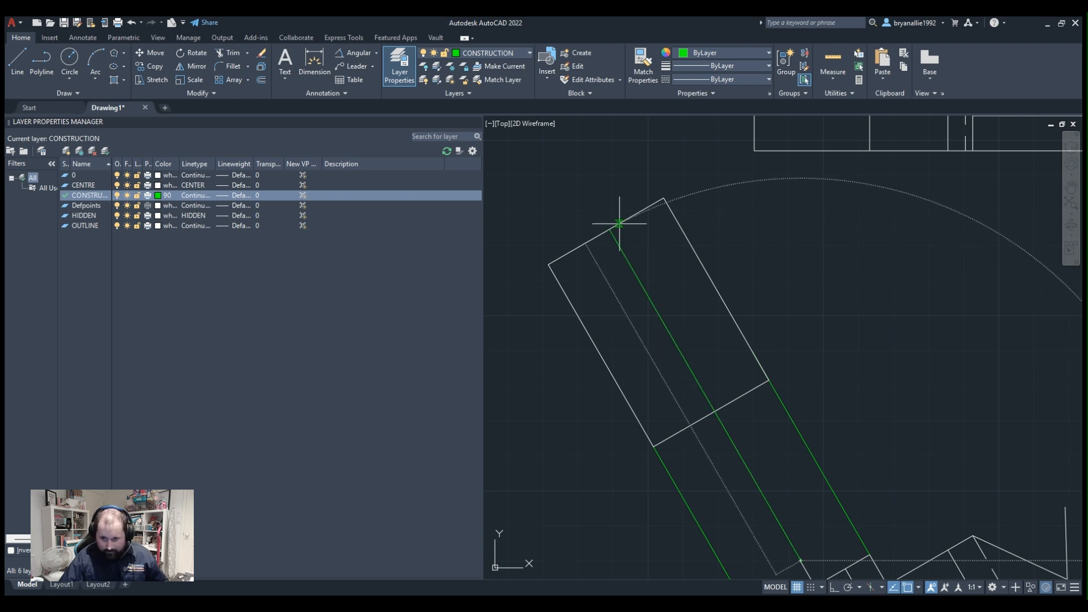
middle_drag(649, 279, 612, 150)
mouse_move(872, 458)
middle_down()
mouse_move(747, 191)
mouse_move(827, 275)
middle_up()
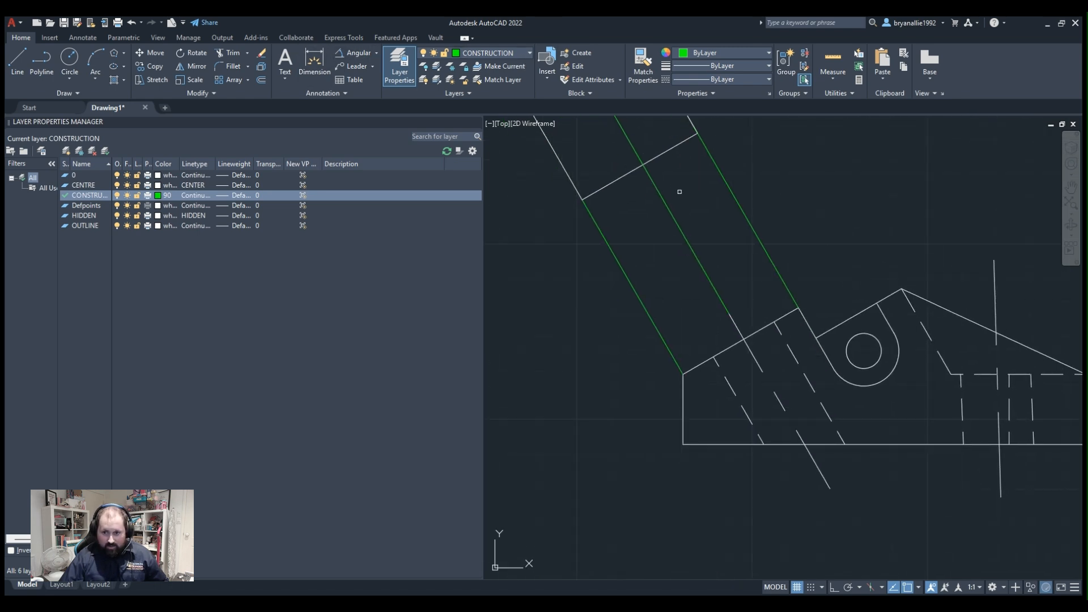
Check the new construction line's angle against the profile's base and examine where it crosses the auxiliary view.
click(624, 135)
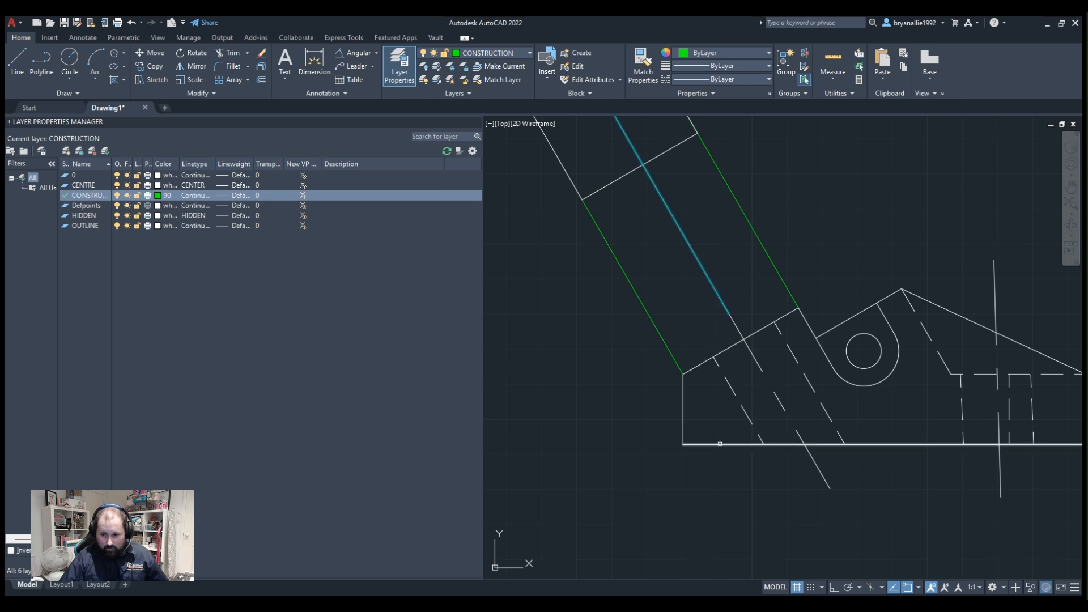
scroll(643, 255, down, 2)
scroll(794, 397, up, 8)
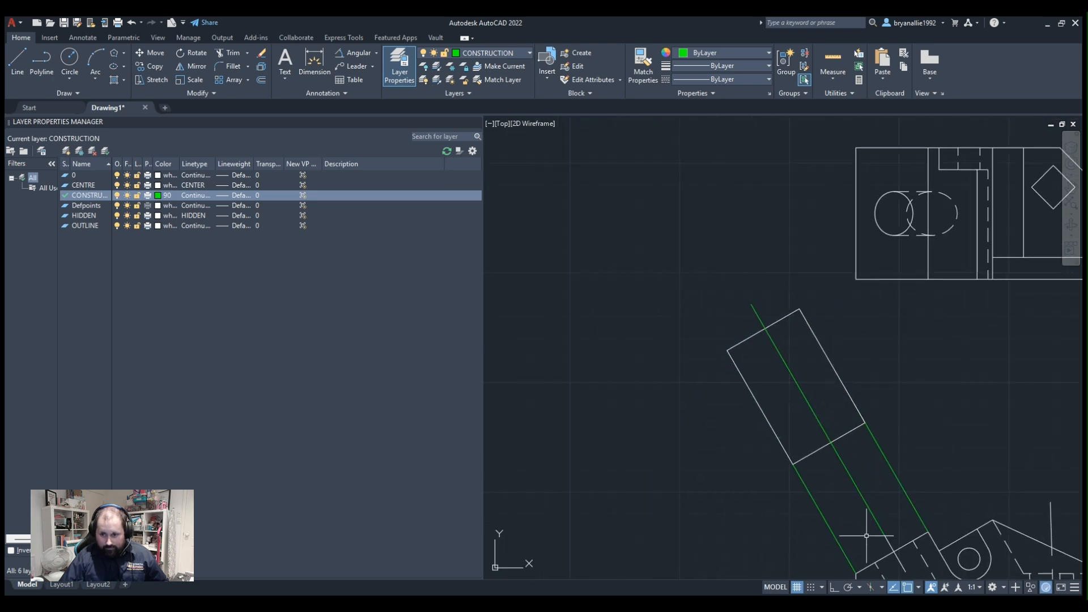
scroll(711, 201, down, 3)
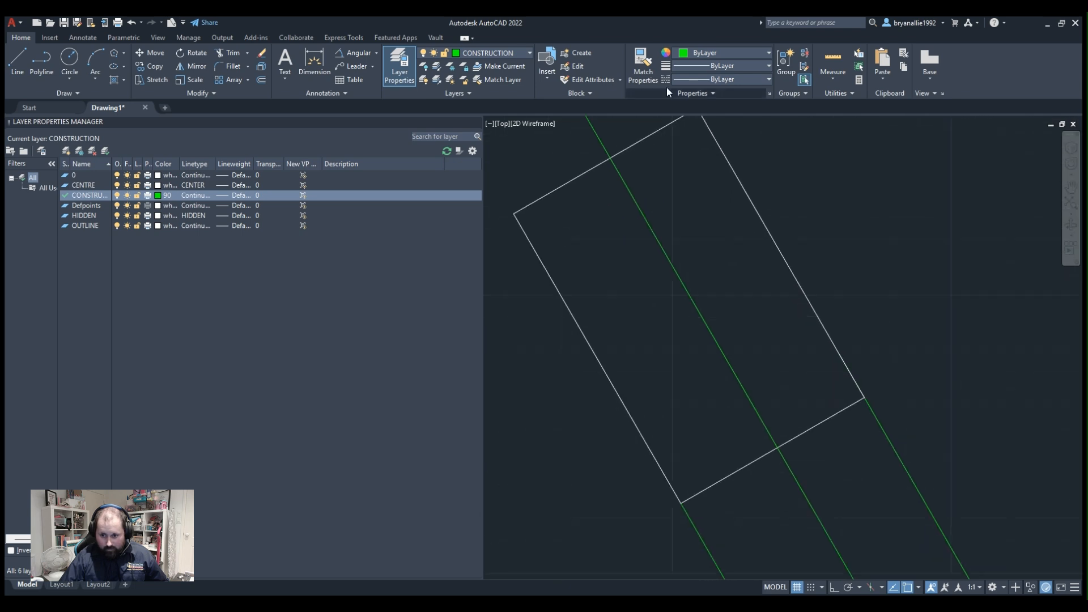
scroll(727, 278, down, 2)
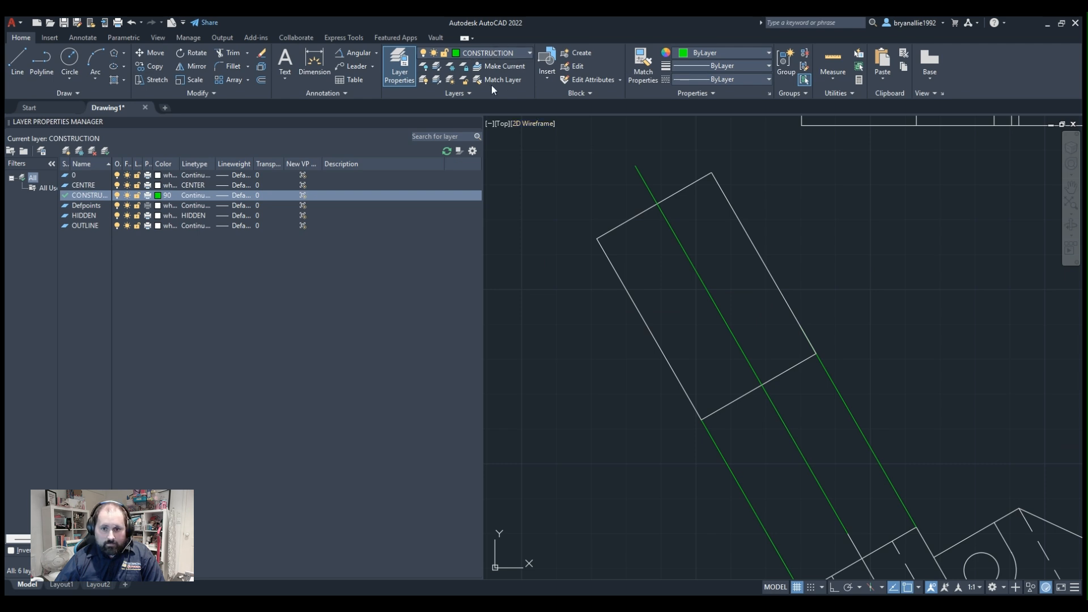
Make OUTLINE the current layer and draw a line from the auxiliary view's near edge along the hole's construction line to mid-depth.
click(474, 133)
click(42, 59)
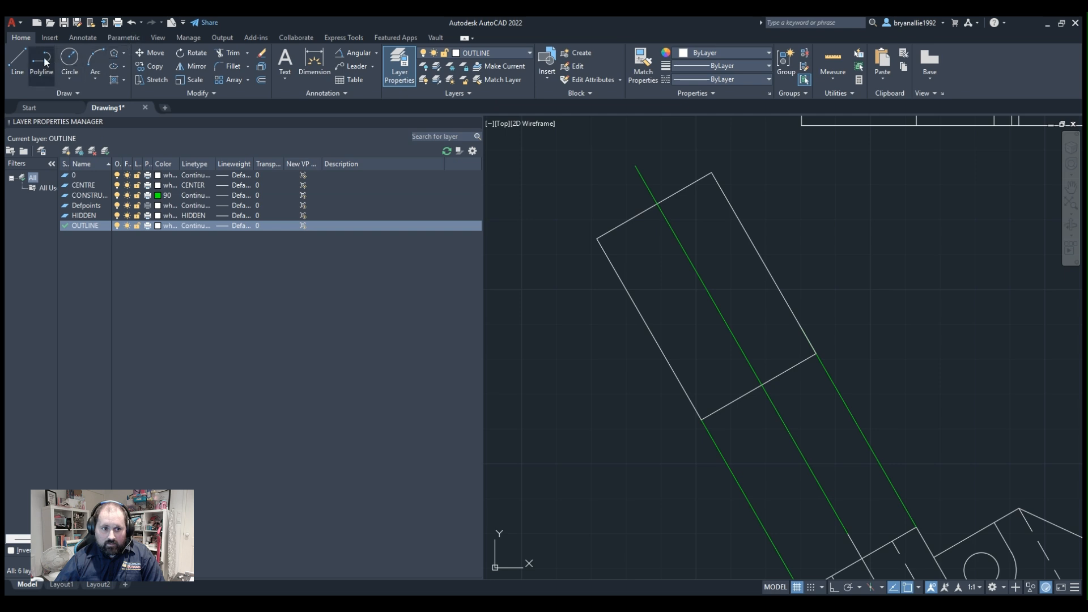
click(763, 385)
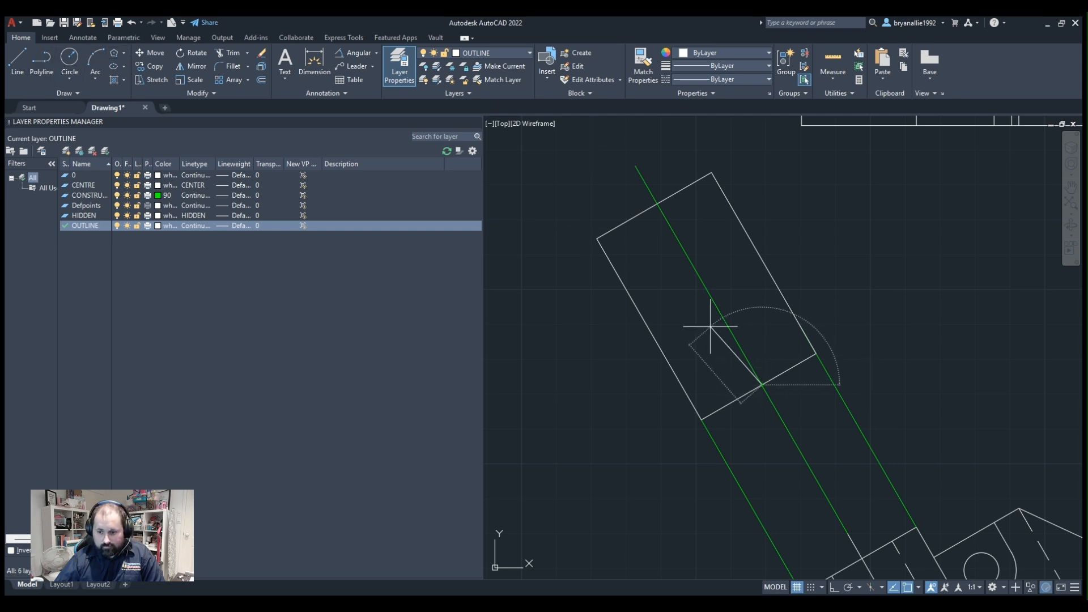
click(710, 293)
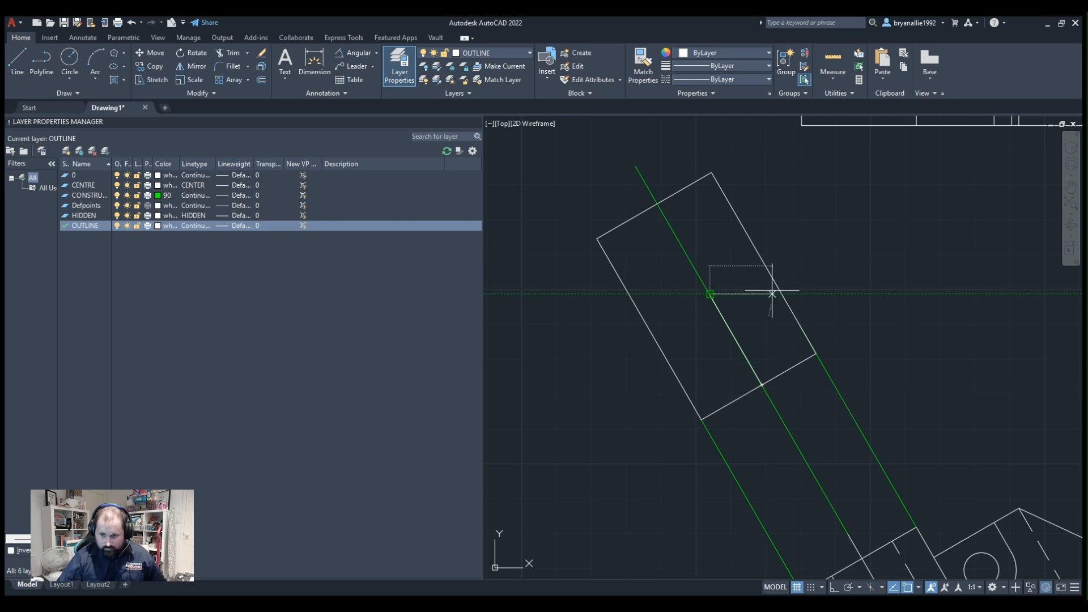
click(75, 61)
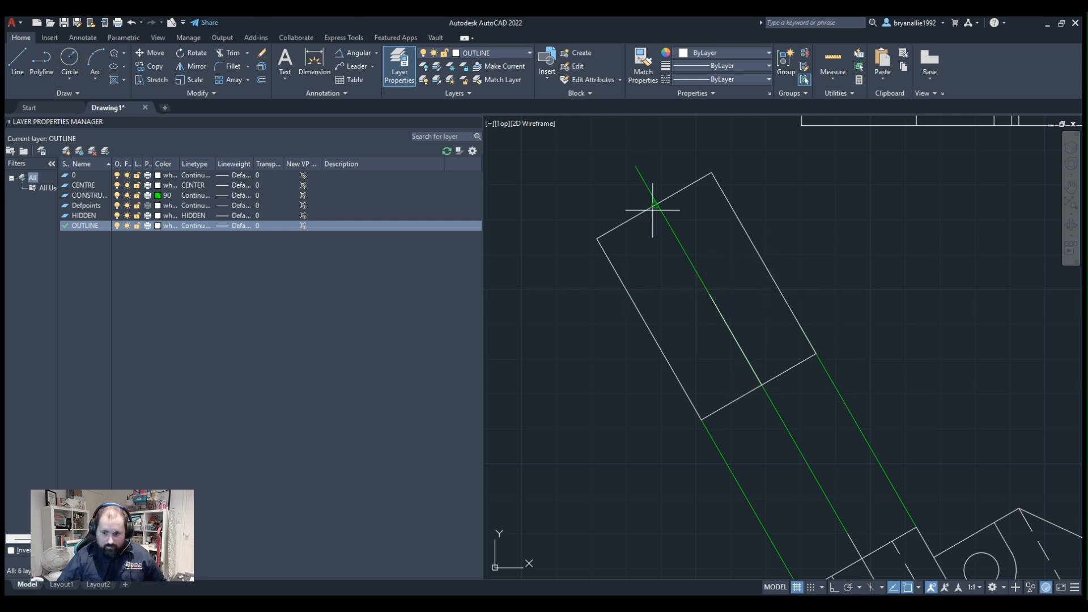
click(710, 294)
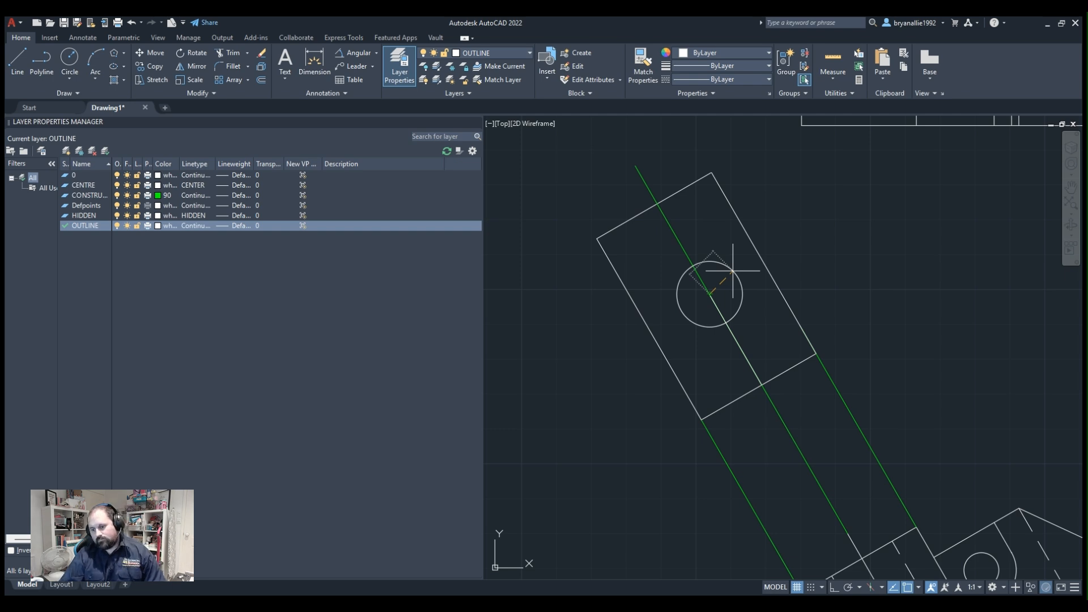
scroll(901, 280, down, 2)
scroll(1020, 170, up, 2)
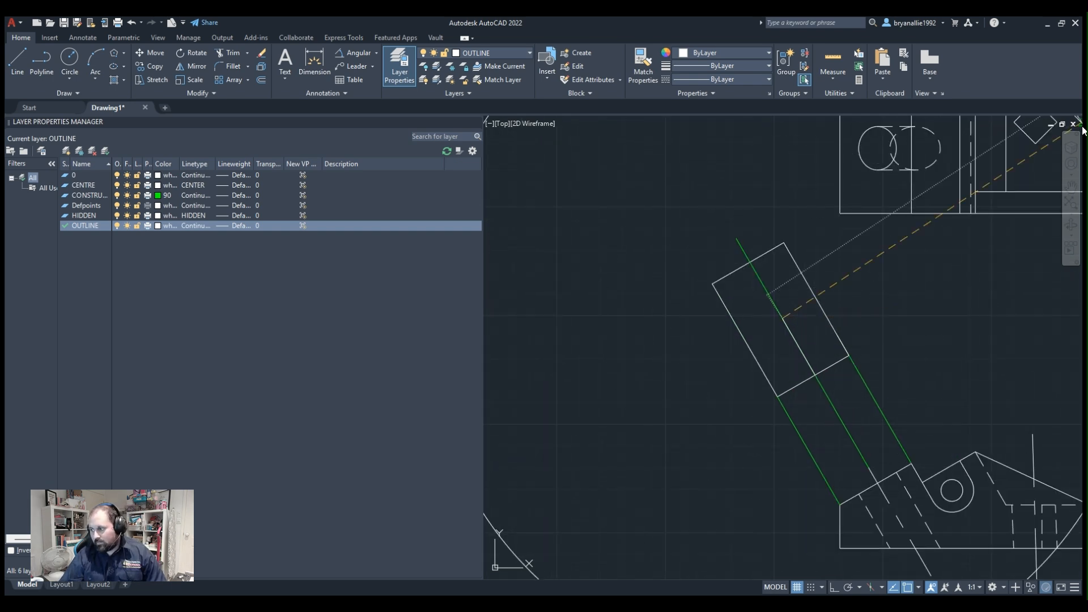
scroll(513, 340, down, 2)
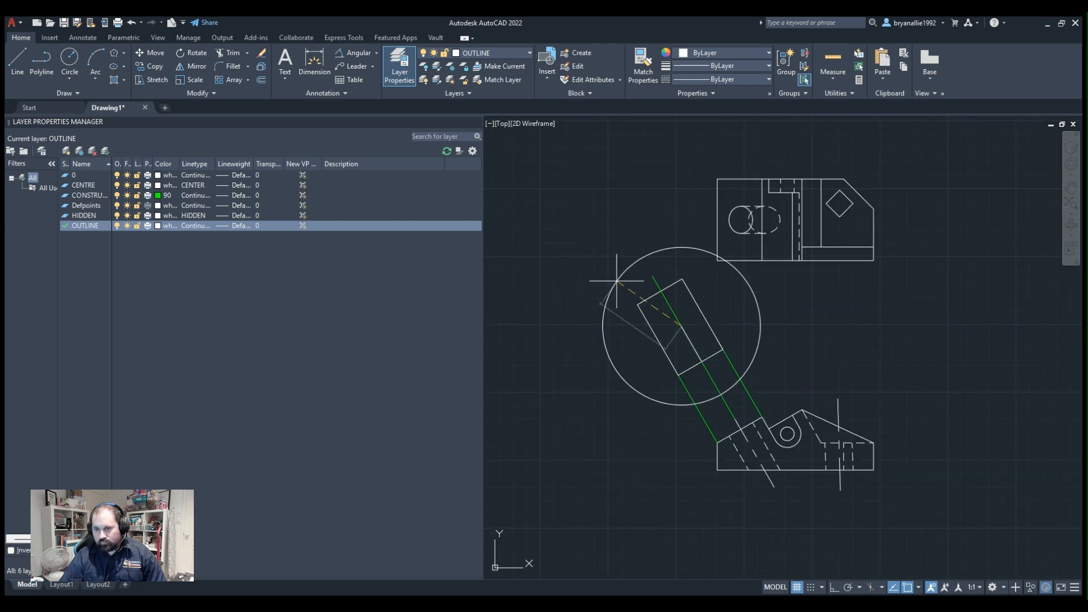
scroll(617, 281, down, 4)
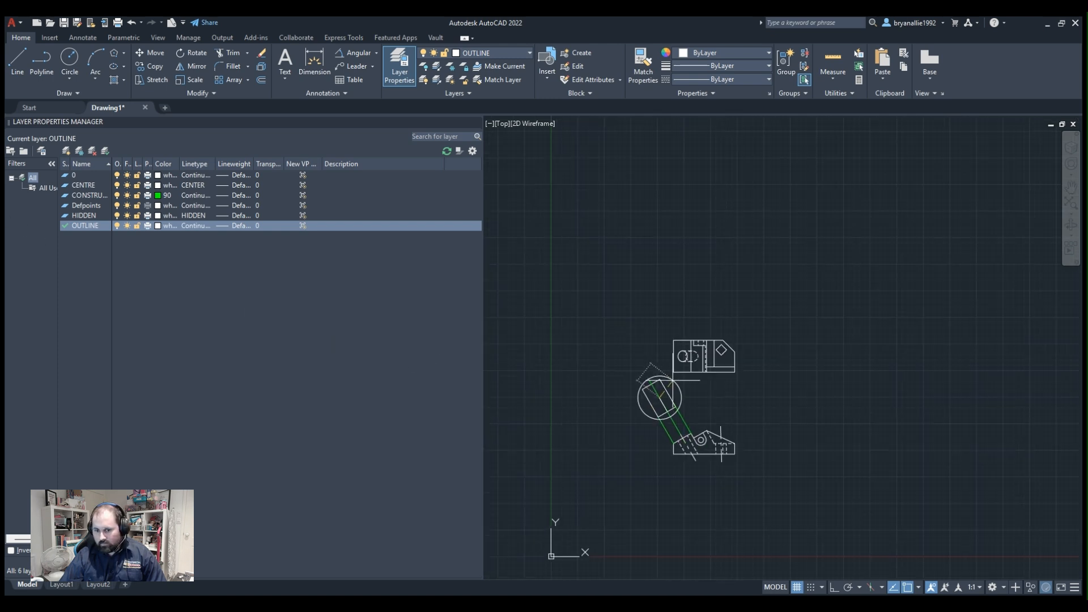
scroll(663, 444, up, 4)
scroll(708, 437, down, 2)
scroll(732, 431, up, 4)
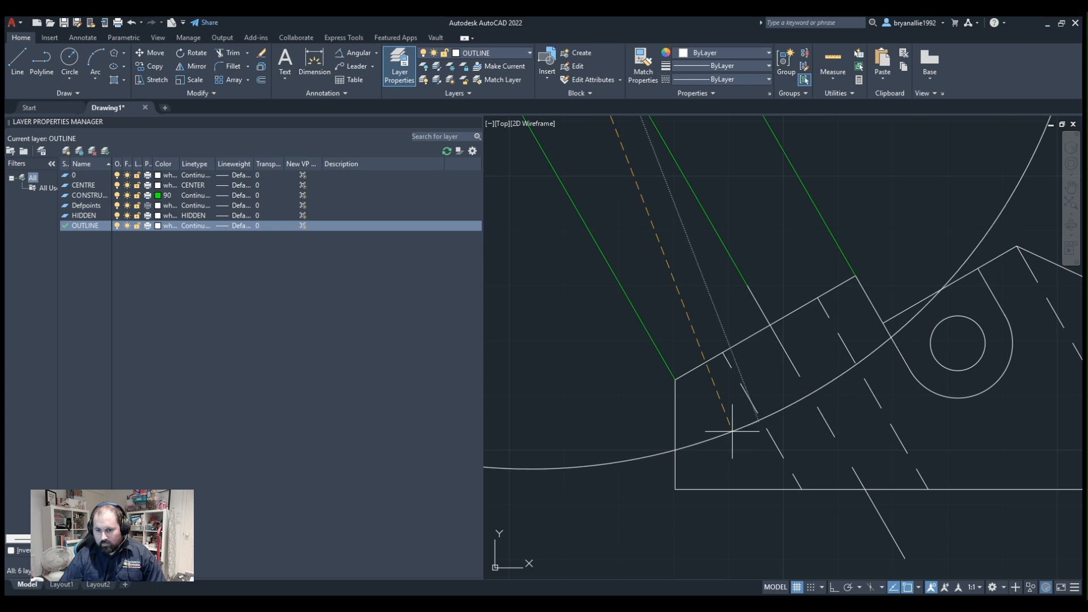
scroll(733, 431, down, 5)
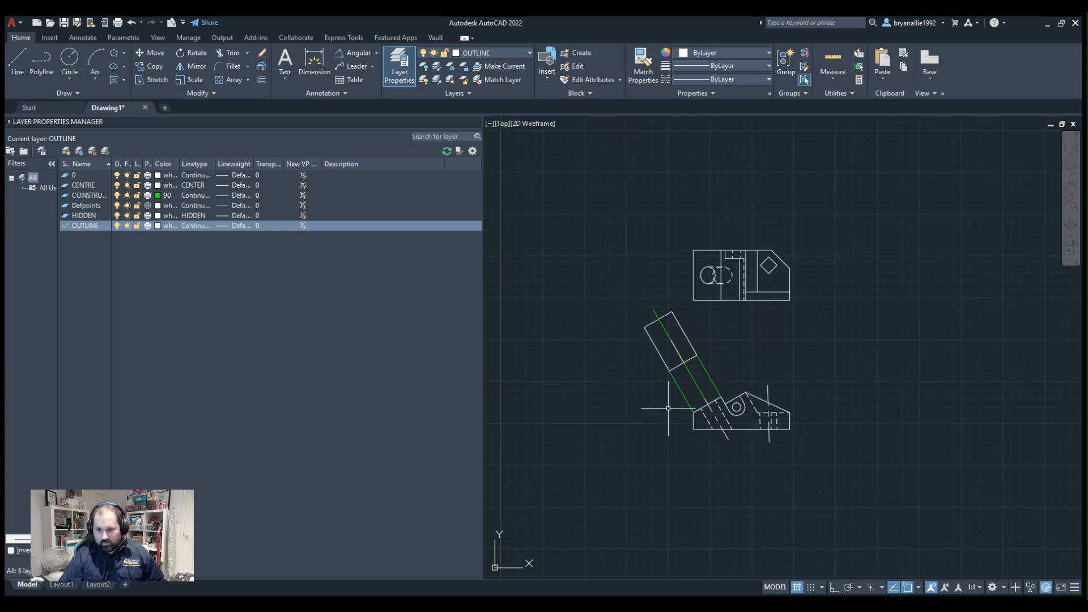
Draw the slanted hole's circle centred on the new line's upper end, its diameter about half the auxiliary view's short edge.
scroll(686, 405, up, 4)
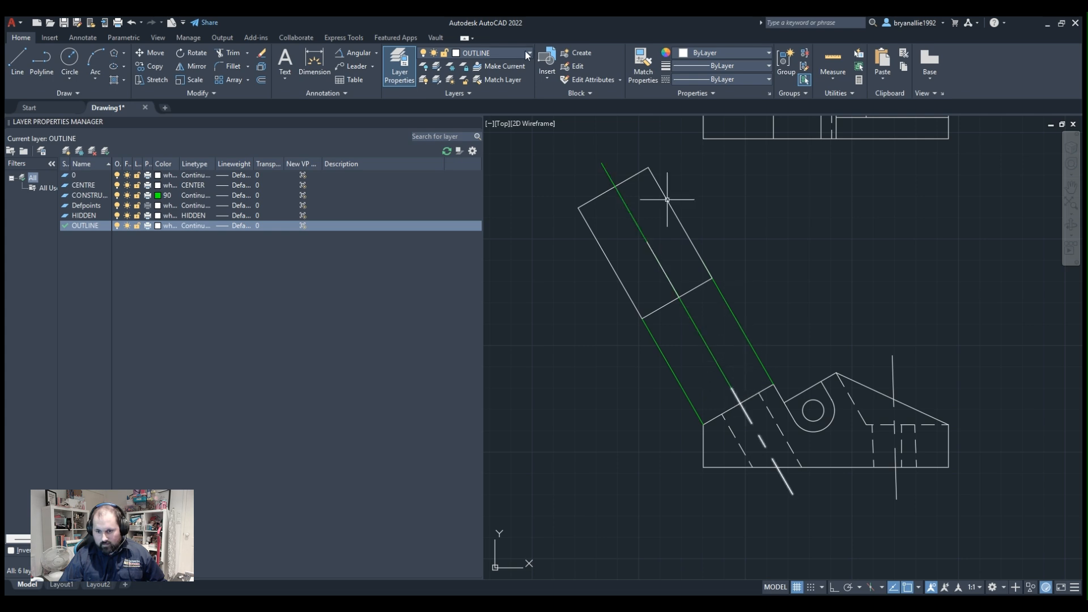
click(69, 59)
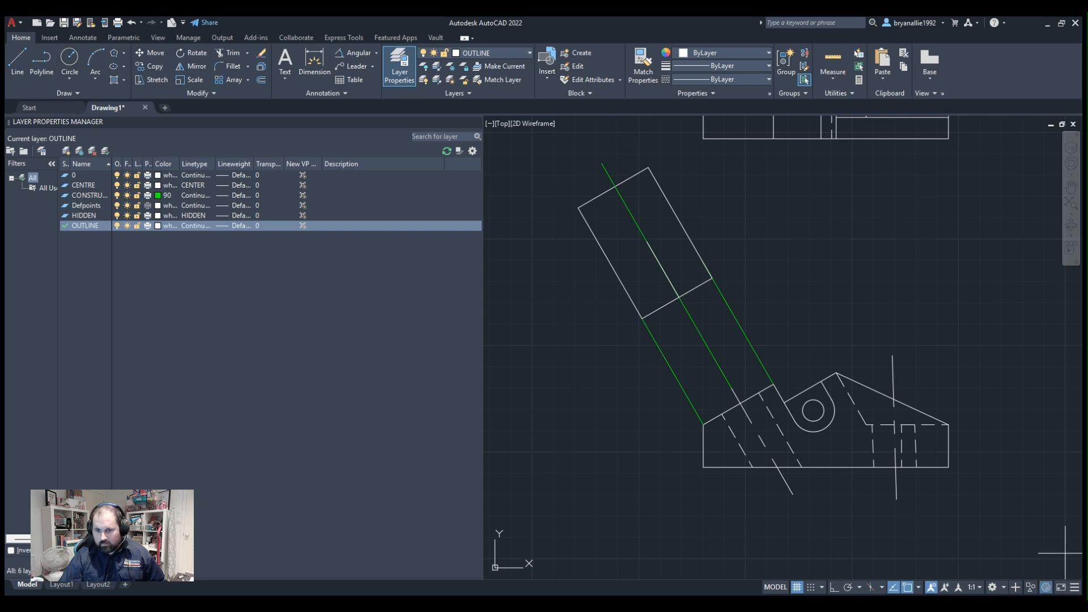
click(647, 241)
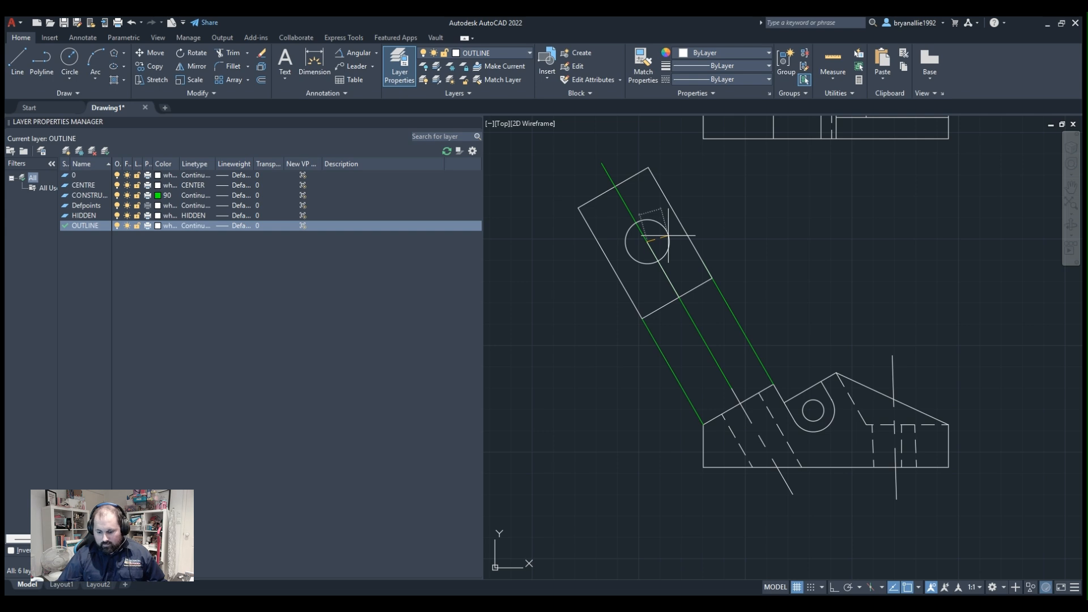
click(668, 236)
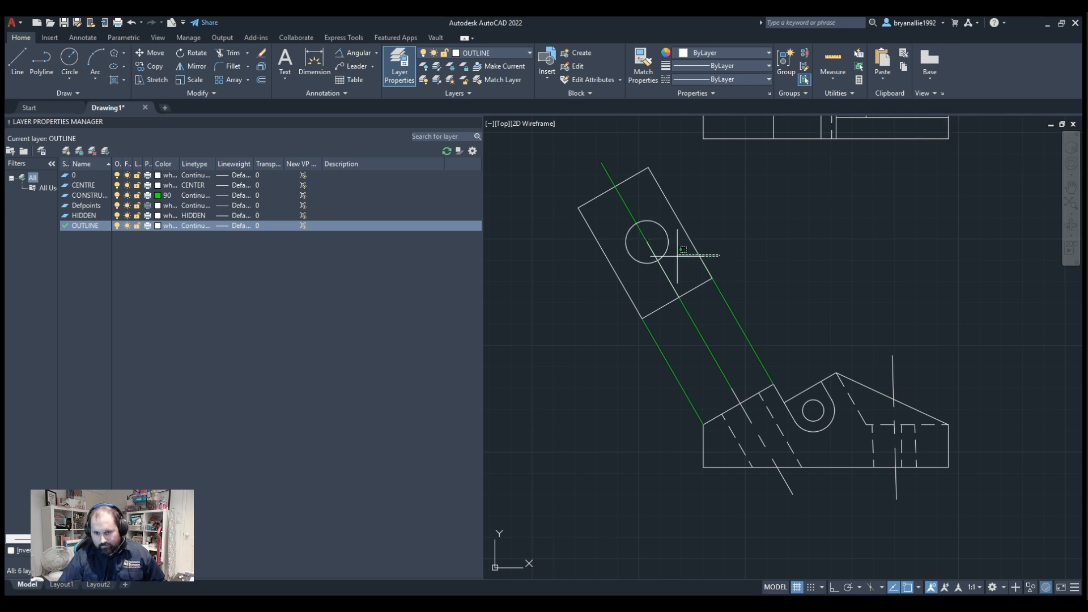
Delete the construction line and the short white line that run through the hole circle in the auxiliary view.
click(720, 255)
click(659, 274)
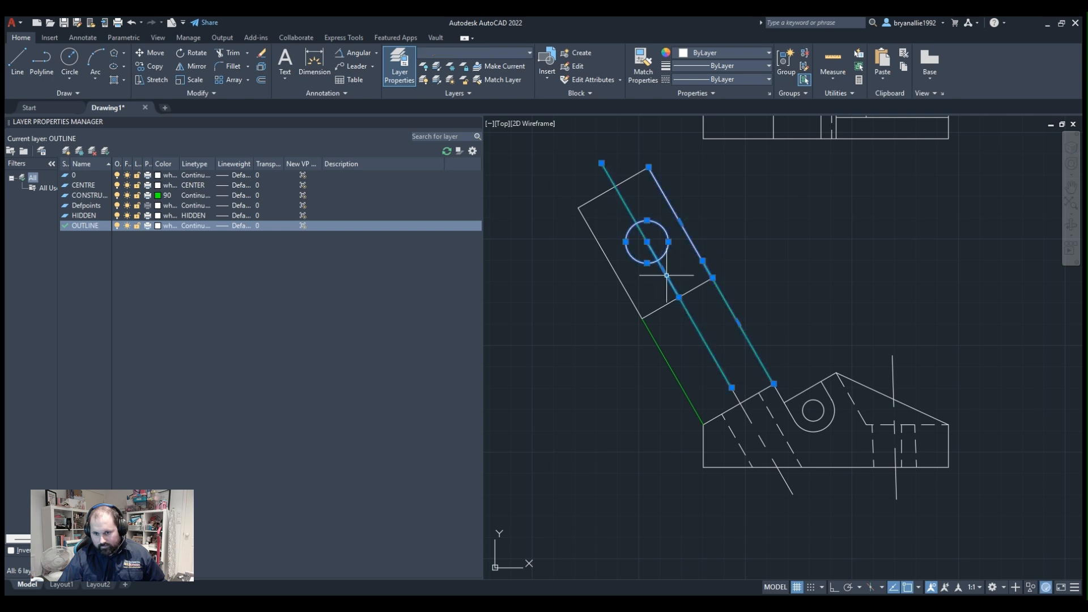
key(Escape)
click(668, 275)
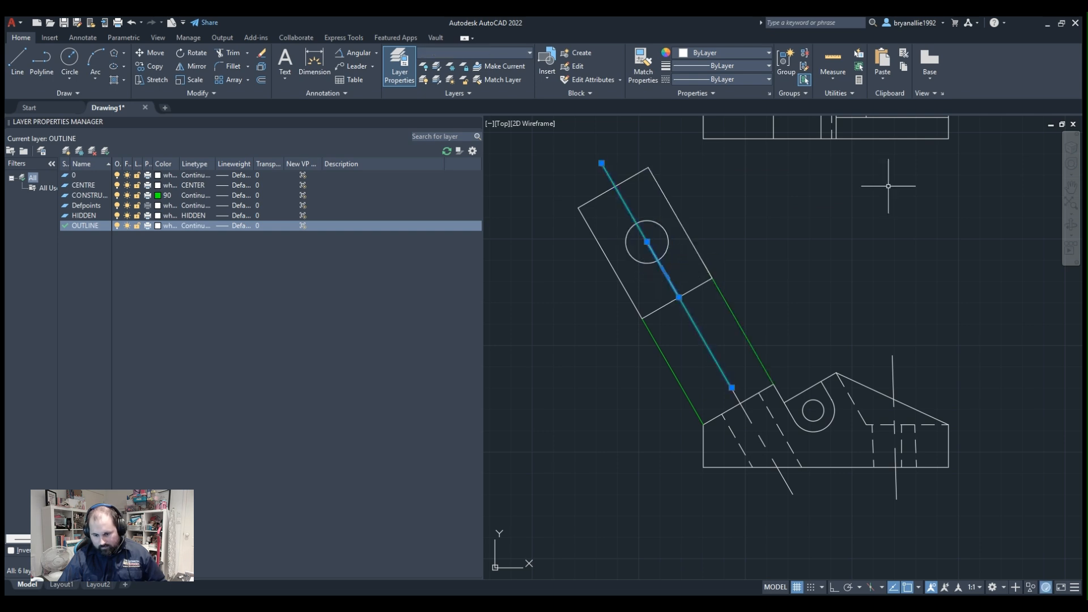
key(Delete)
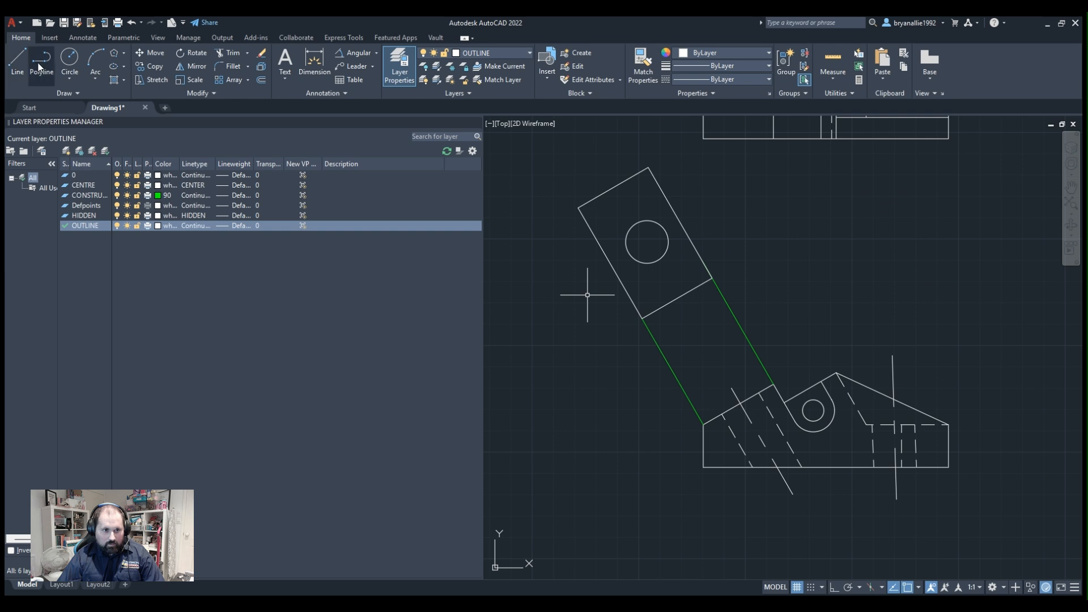
Check the distance along the sloping face from the slanted hole's centreline to the lower corner with an aligned dimension, without keeping it.
scroll(661, 408, up, 4)
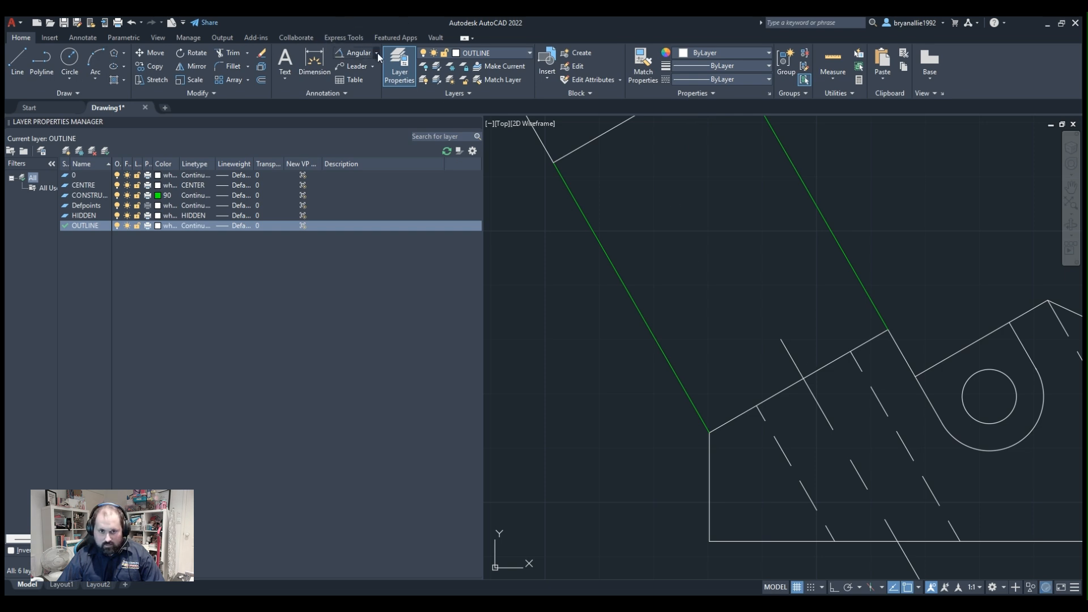
click(369, 94)
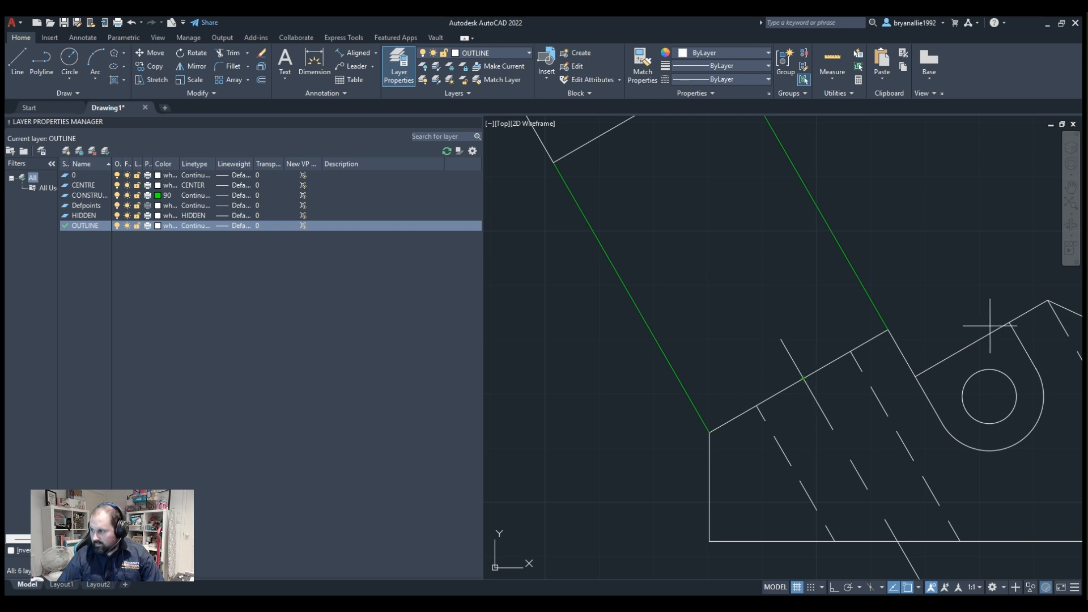
scroll(889, 202, down, 2)
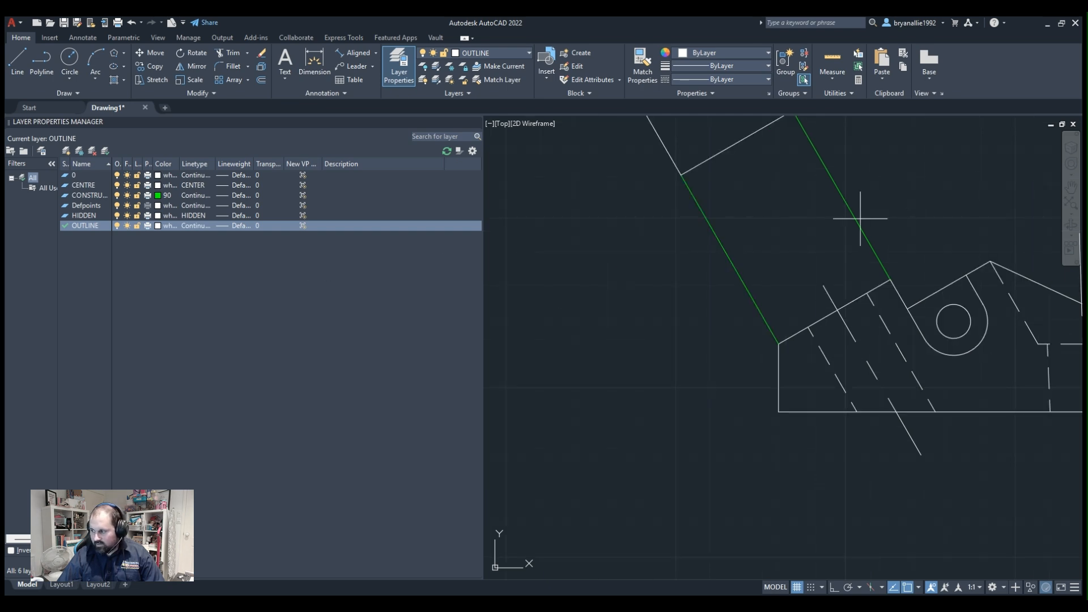
scroll(801, 226, down, 3)
scroll(765, 149, up, 6)
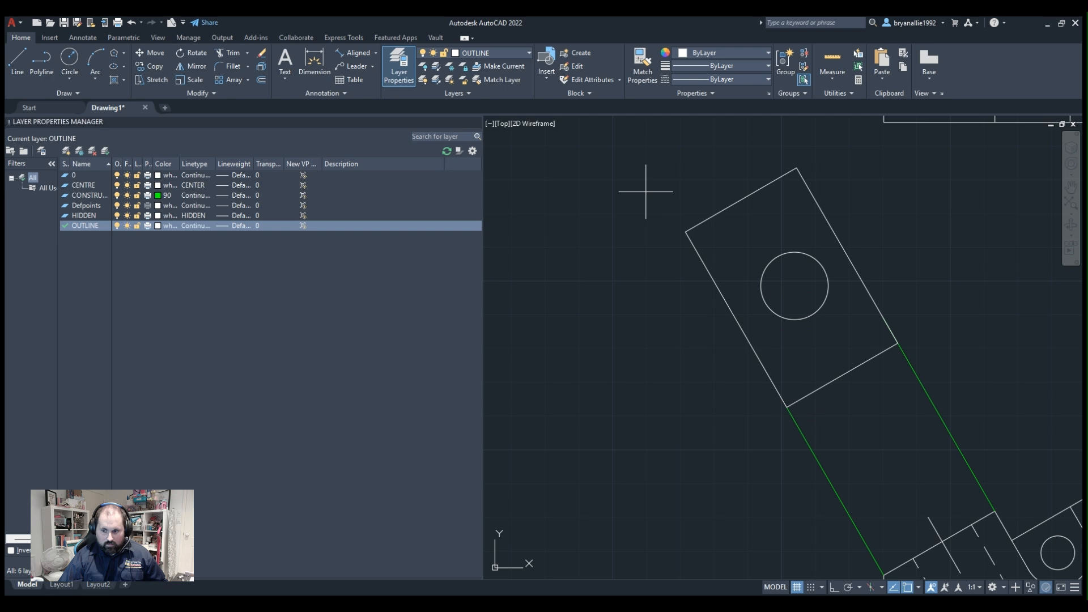
Draw a helper circle centred on the auxiliary view's lower corner, its radius reaching just past the middle of the near edge.
click(784, 402)
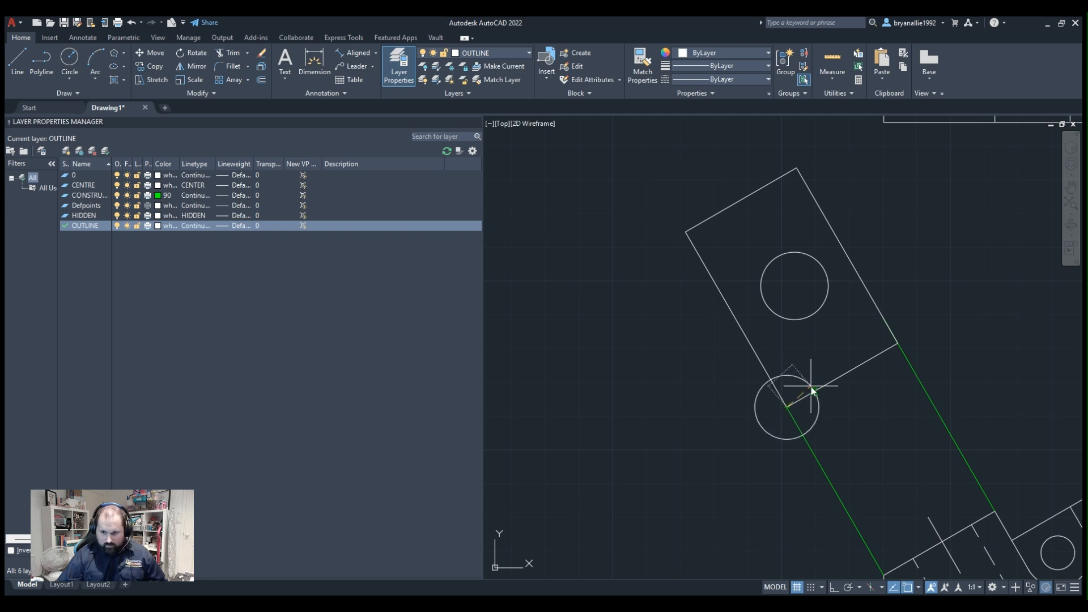
key(Return)
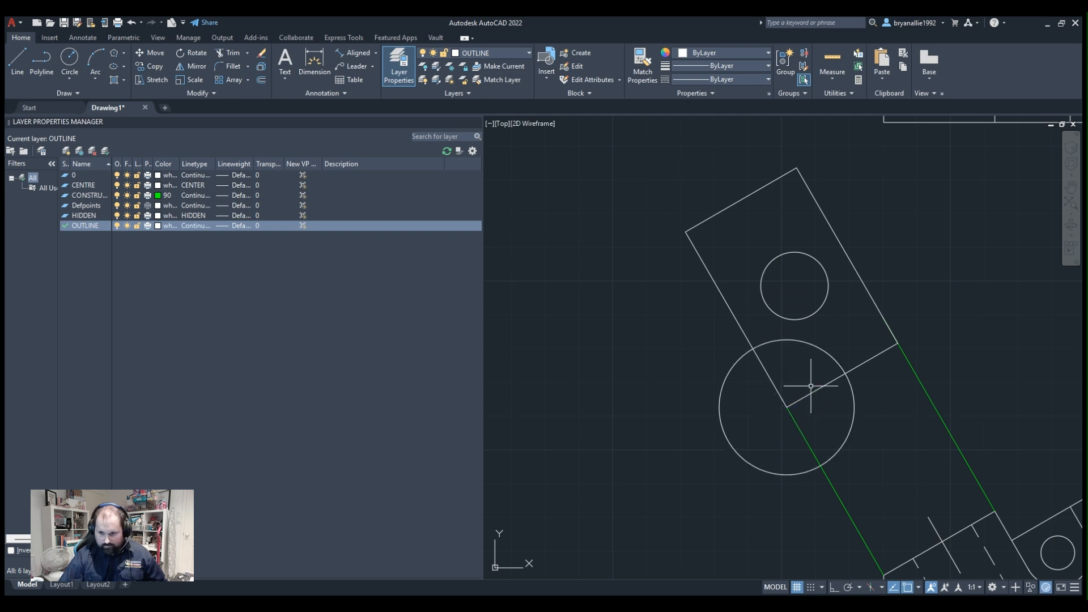
click(829, 360)
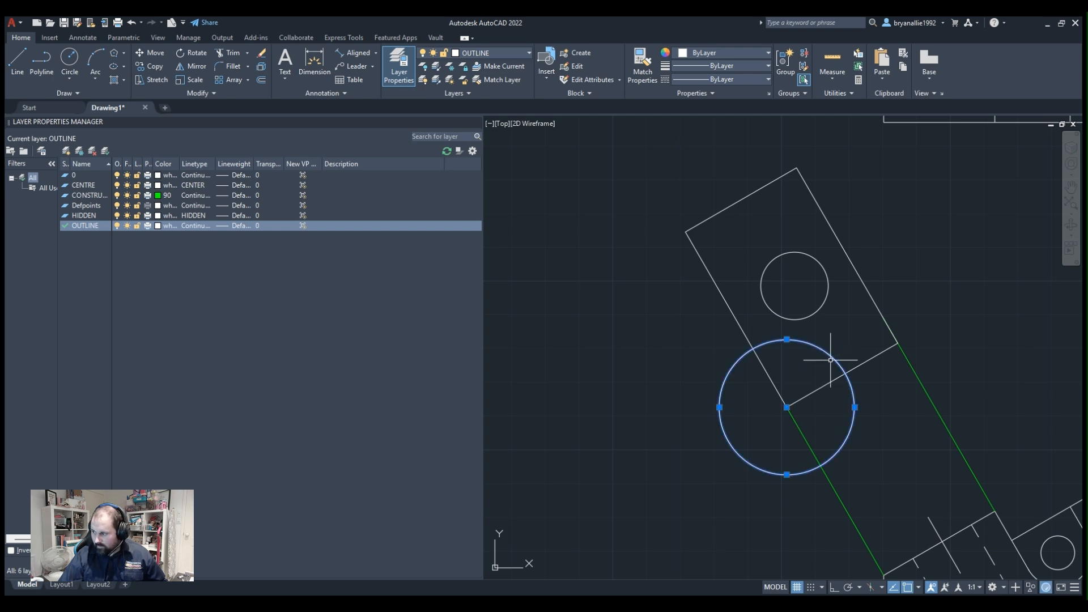
scroll(830, 360, down, 2)
scroll(831, 360, up, 2)
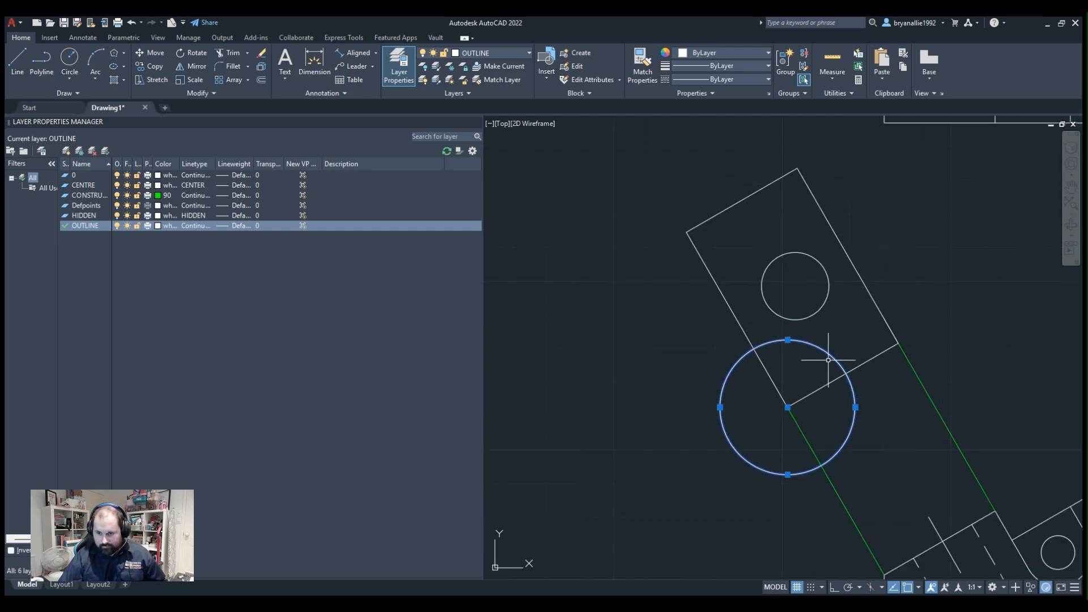
Draw a line from the helper circle's crossing with the near edge, parallel to the long sides, to just beyond the far edge.
click(46, 70)
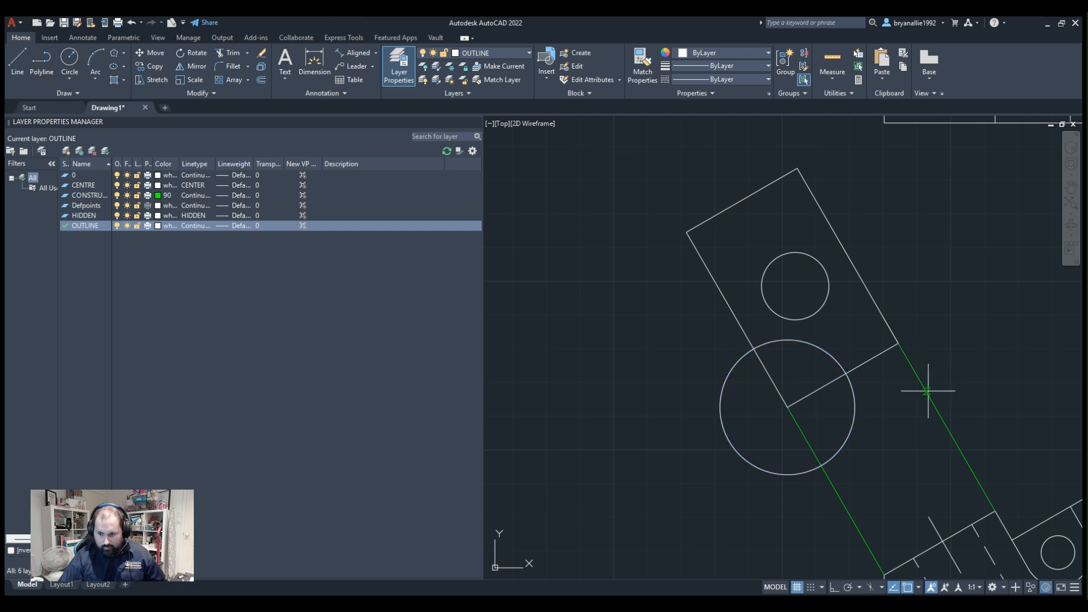
click(845, 373)
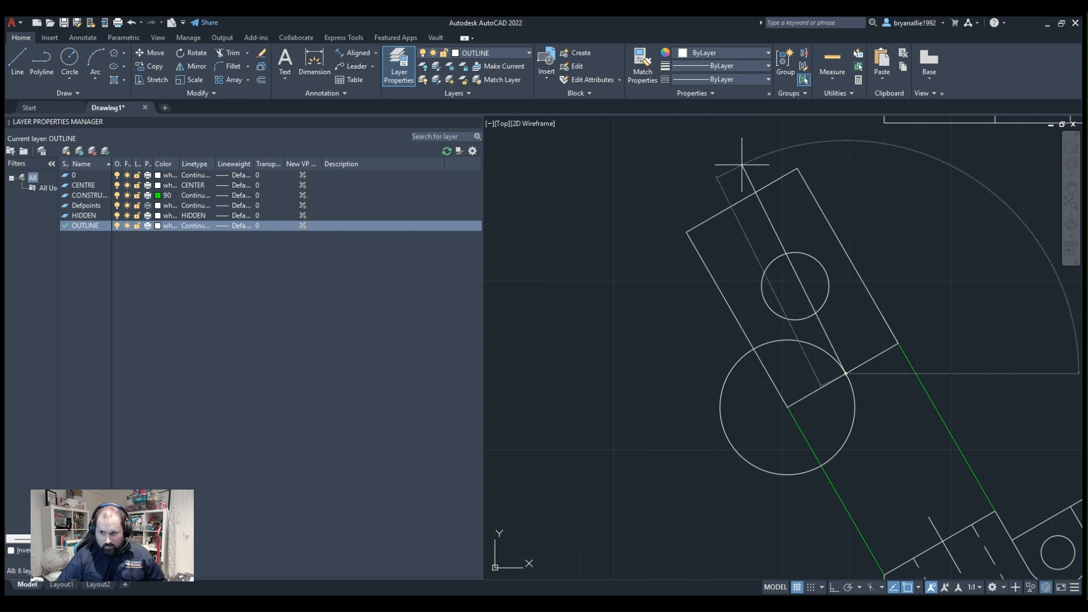
key(Escape)
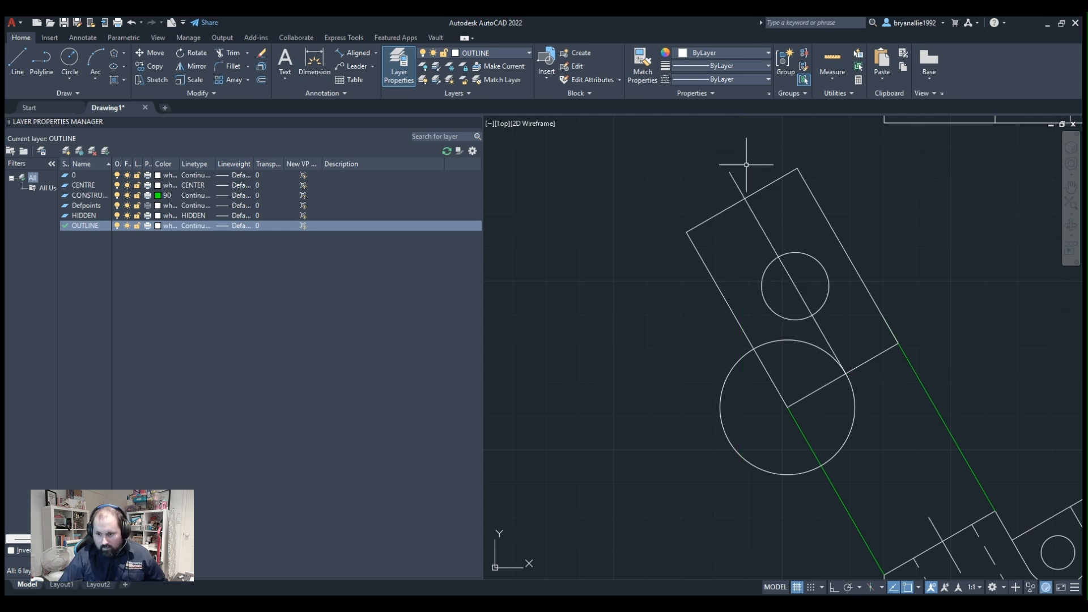
Delete the helper circle and the line drawn through the hole in the auxiliary view.
click(821, 332)
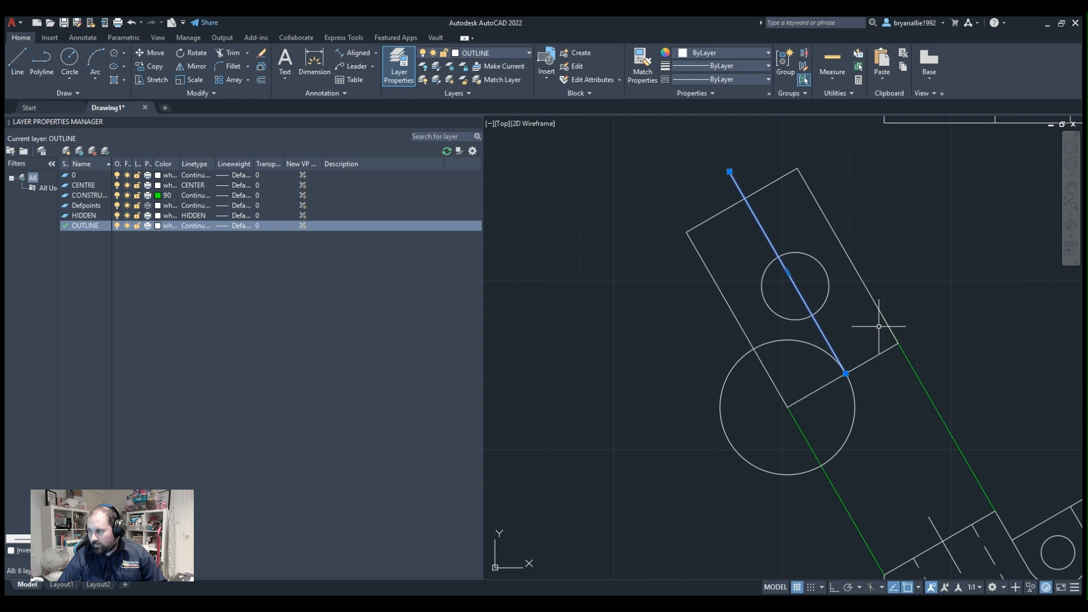
scroll(879, 326, down, 3)
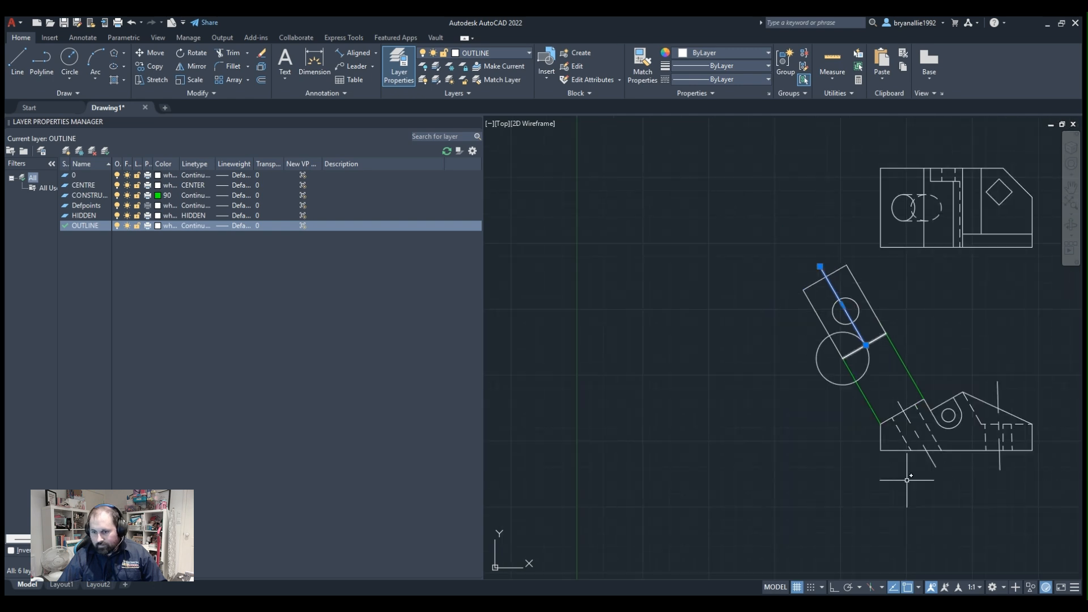
scroll(908, 479, up, 3)
middle_drag(866, 270, 846, 397)
middle_drag(745, 292, 761, 414)
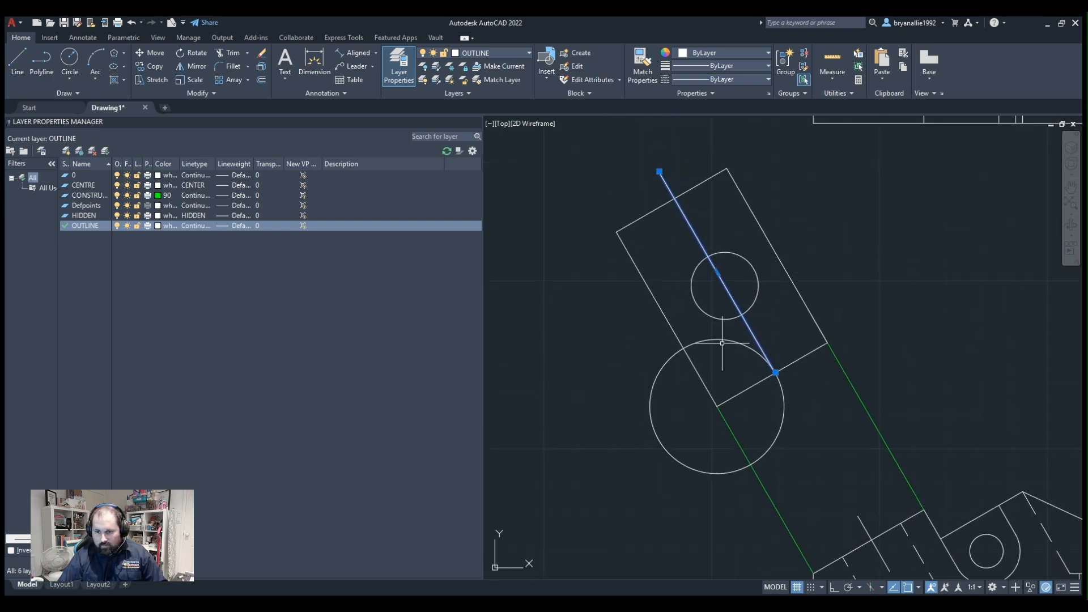
click(687, 381)
click(596, 425)
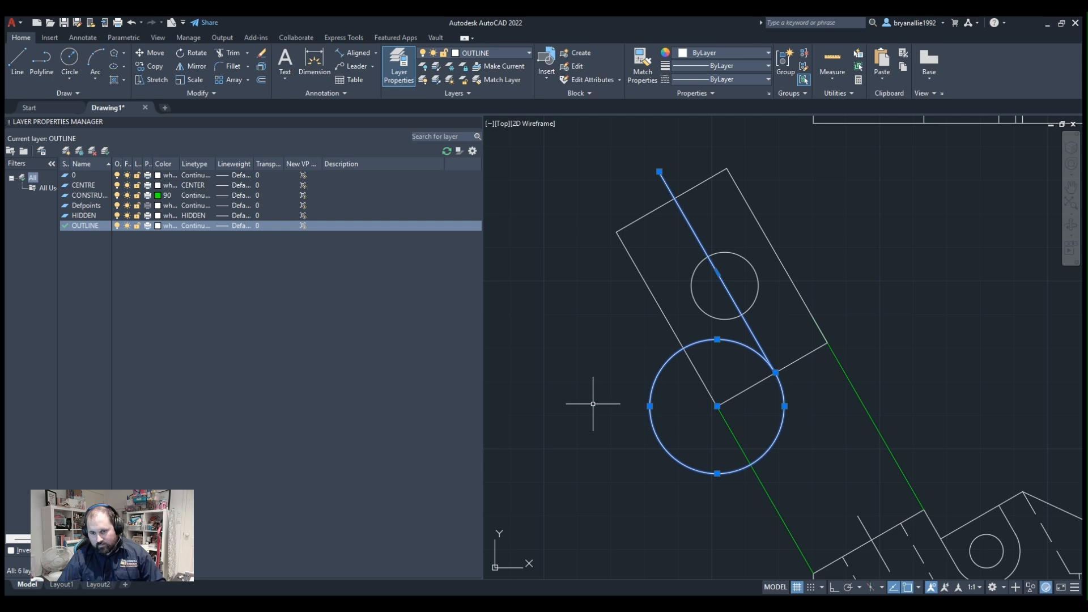
key(Delete)
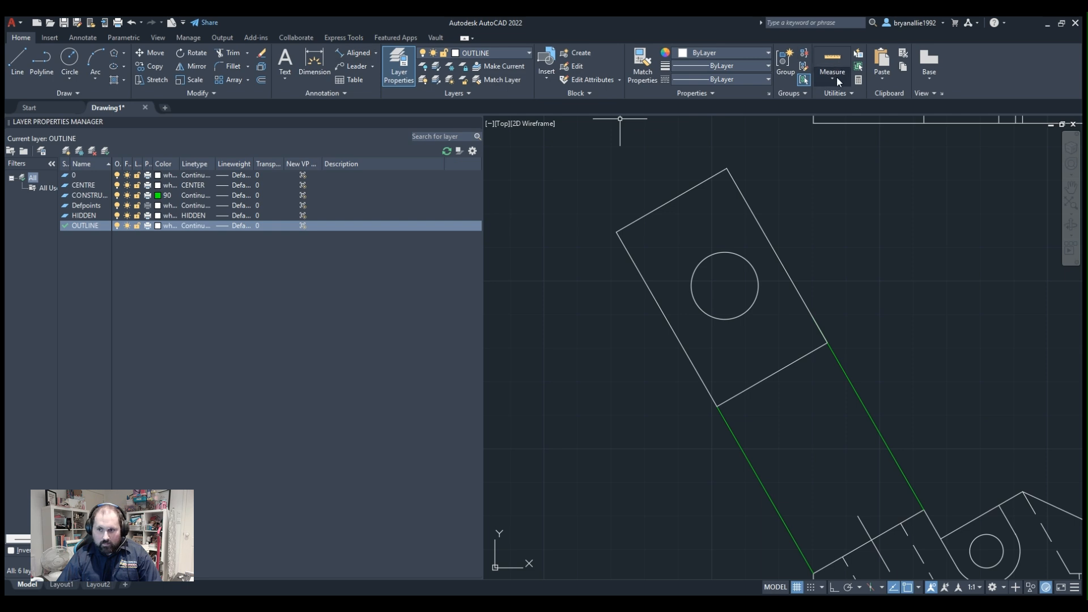
Check the auxiliary view's edges and hole with the Quick measure tool.
click(840, 105)
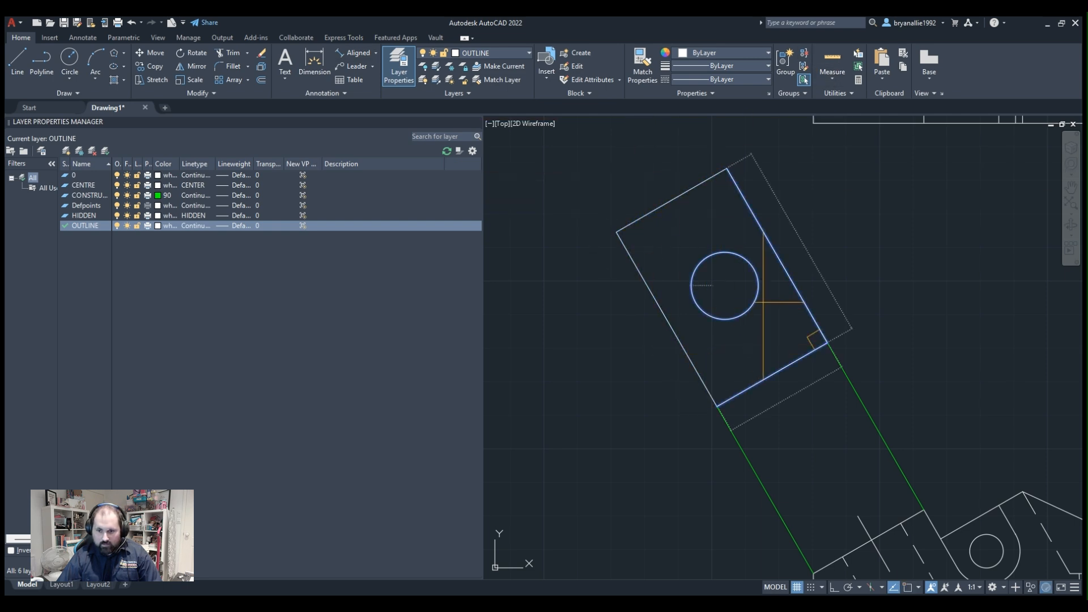
scroll(791, 355, down, 6)
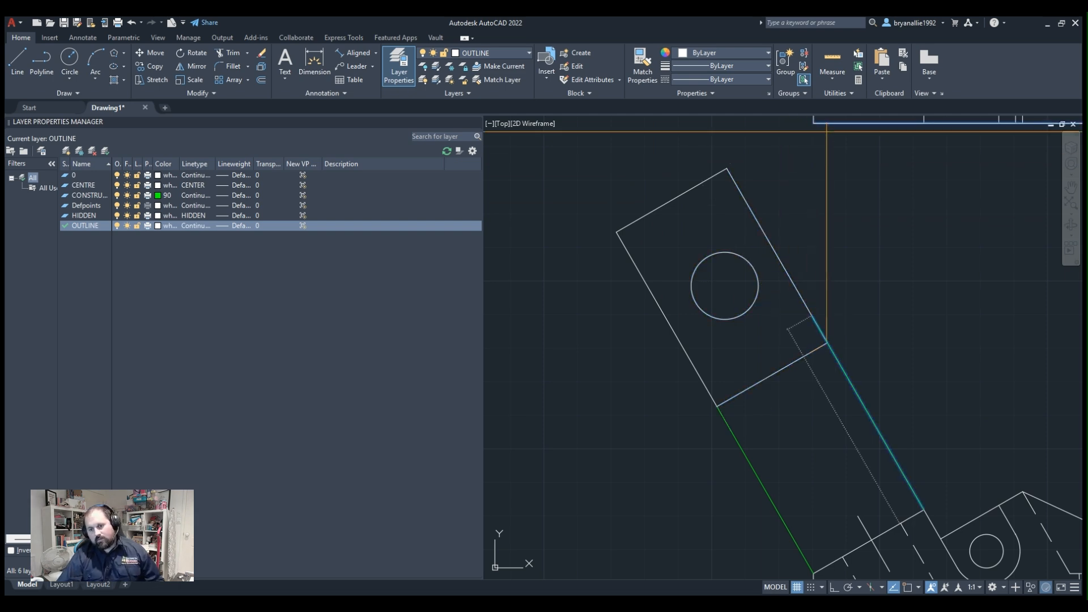
scroll(792, 355, up, 2)
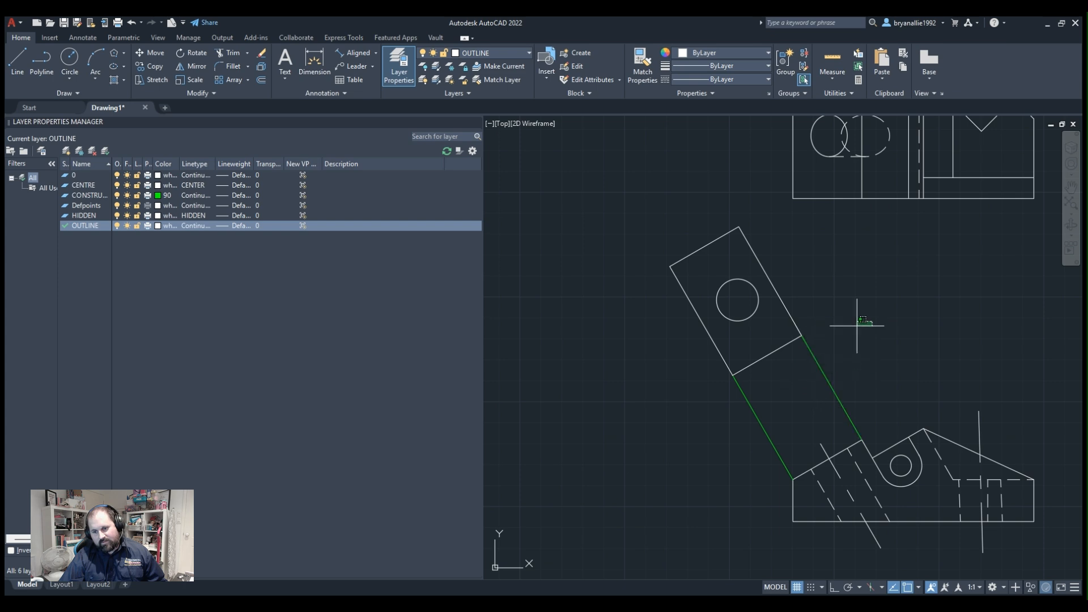
middle_drag(837, 355, 795, 304)
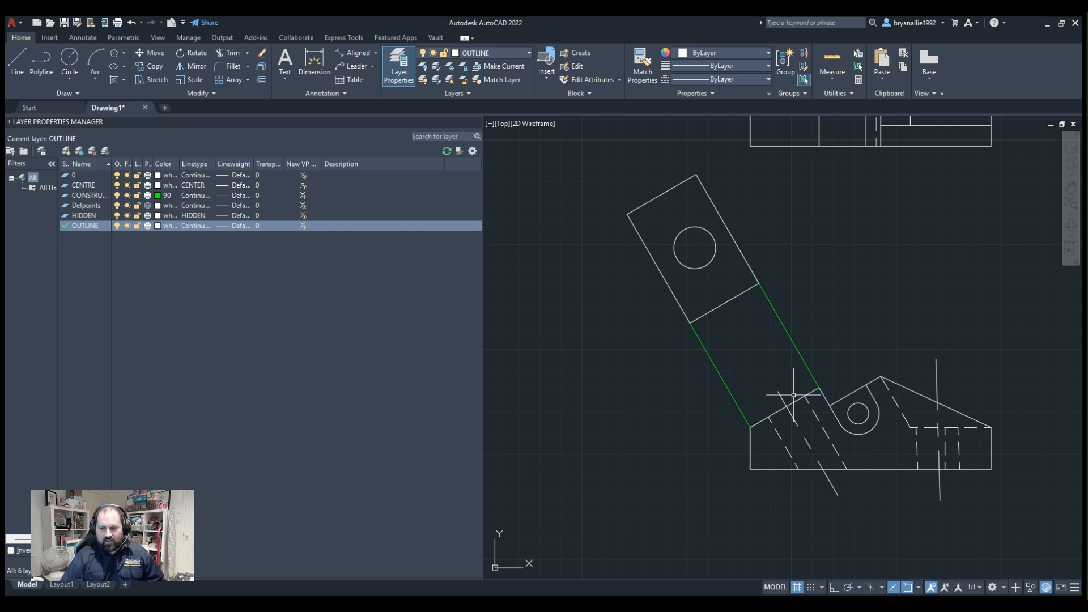
Examine how the front, upper and auxiliary views relate, highlighting the short stepped edge beside the rounded slot in the front view.
scroll(879, 272, up, 4)
scroll(879, 273, down, 4)
scroll(835, 326, up, 2)
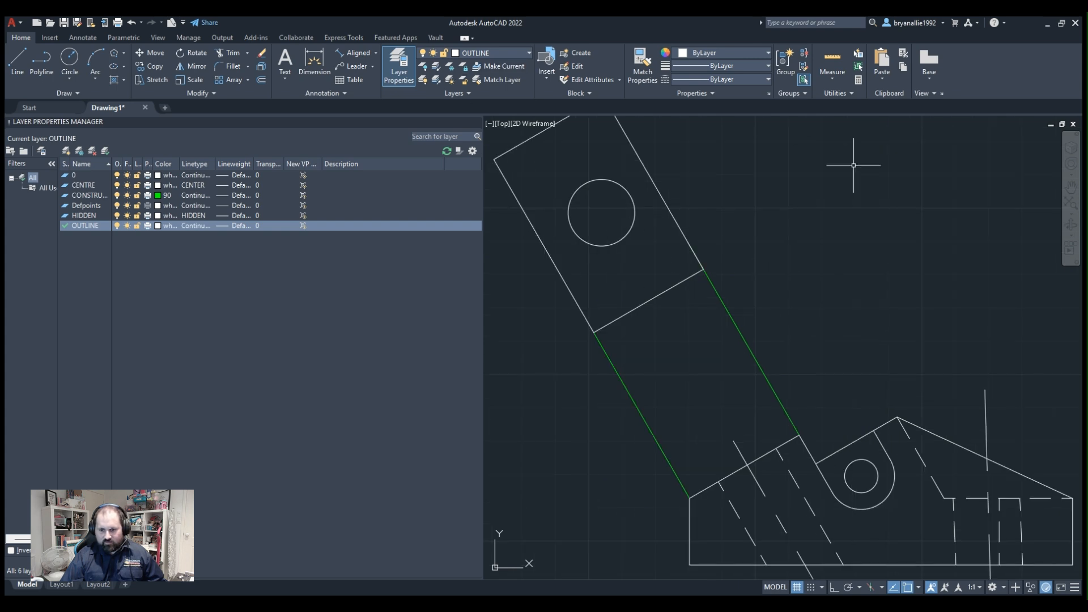
click(891, 422)
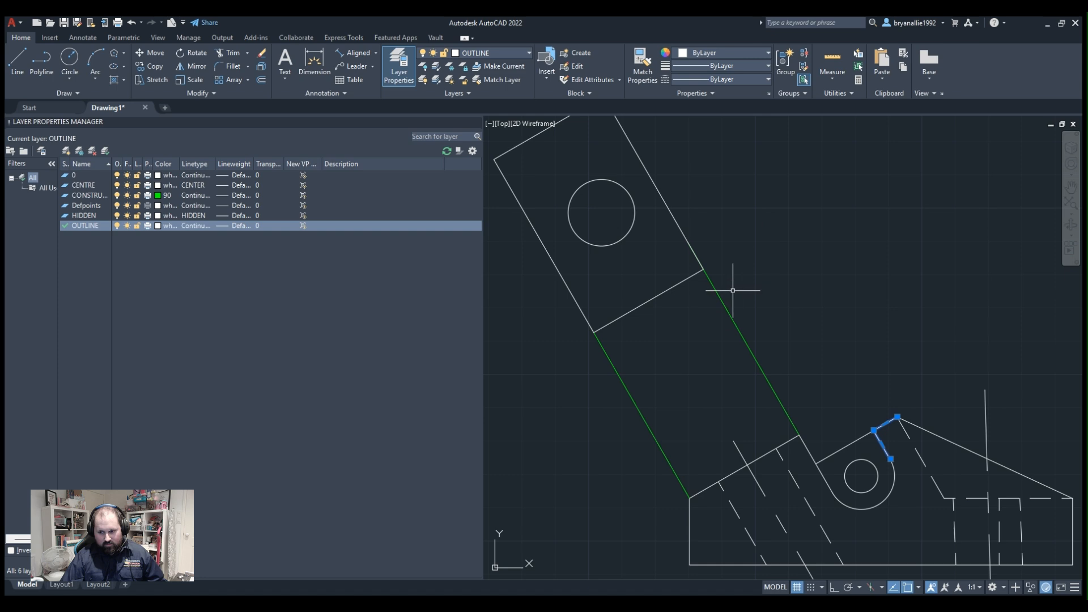
scroll(866, 275, up, 2)
scroll(866, 275, down, 2)
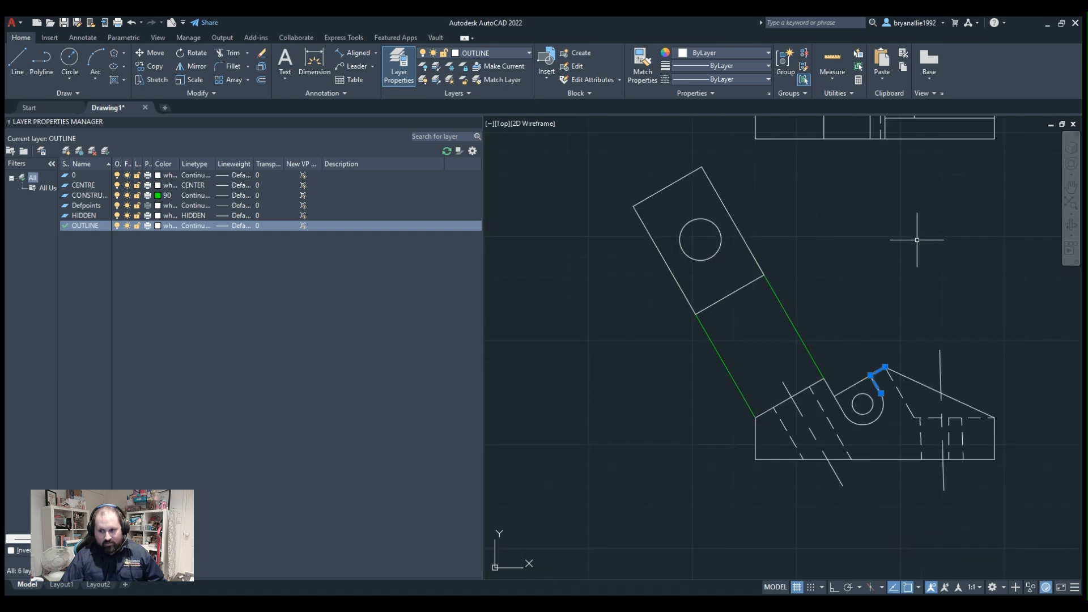
scroll(867, 425, down, 2)
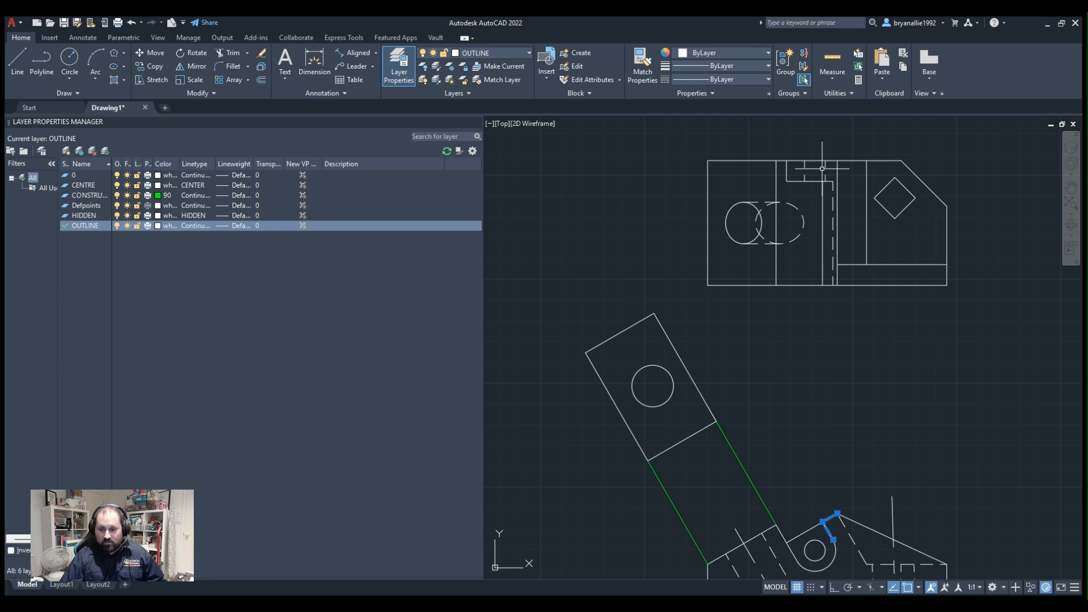
scroll(848, 238, down, 4)
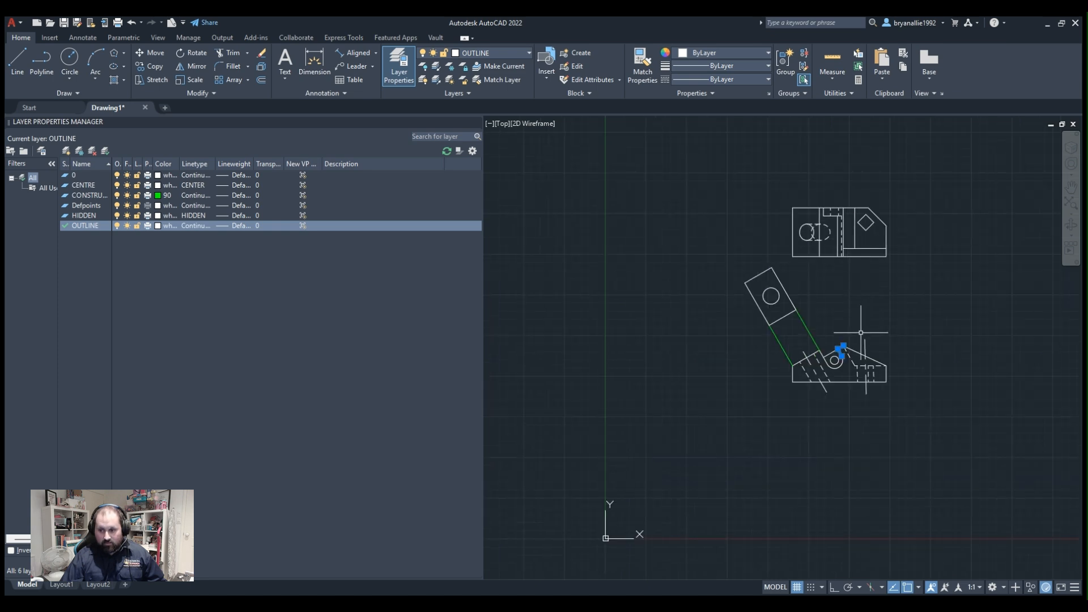
scroll(861, 333, up, 4)
scroll(862, 343, down, 2)
scroll(828, 238, up, 2)
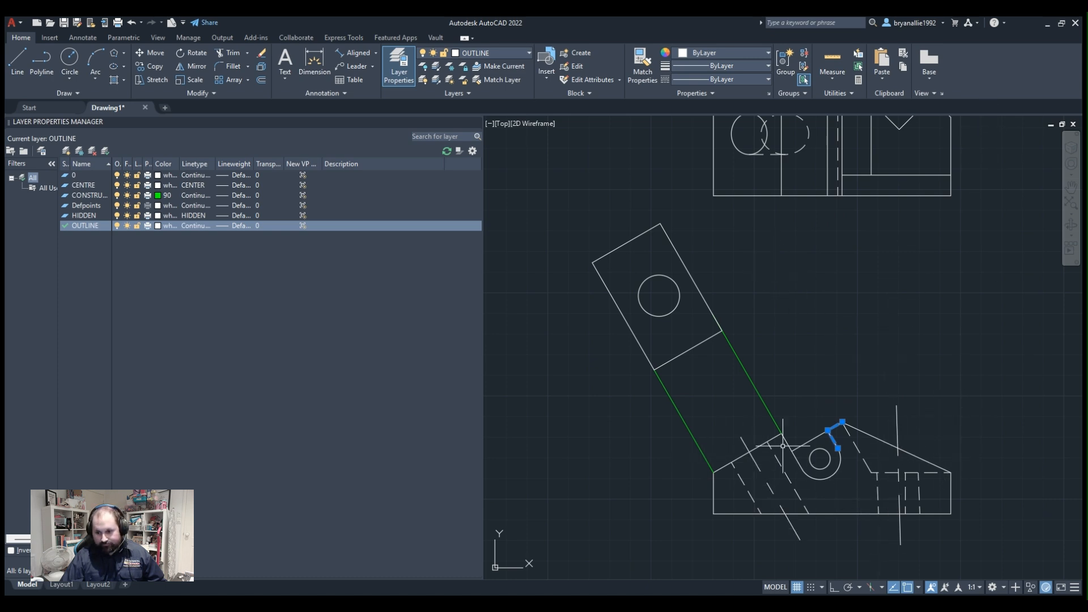
scroll(925, 491, up, 3)
scroll(925, 491, down, 3)
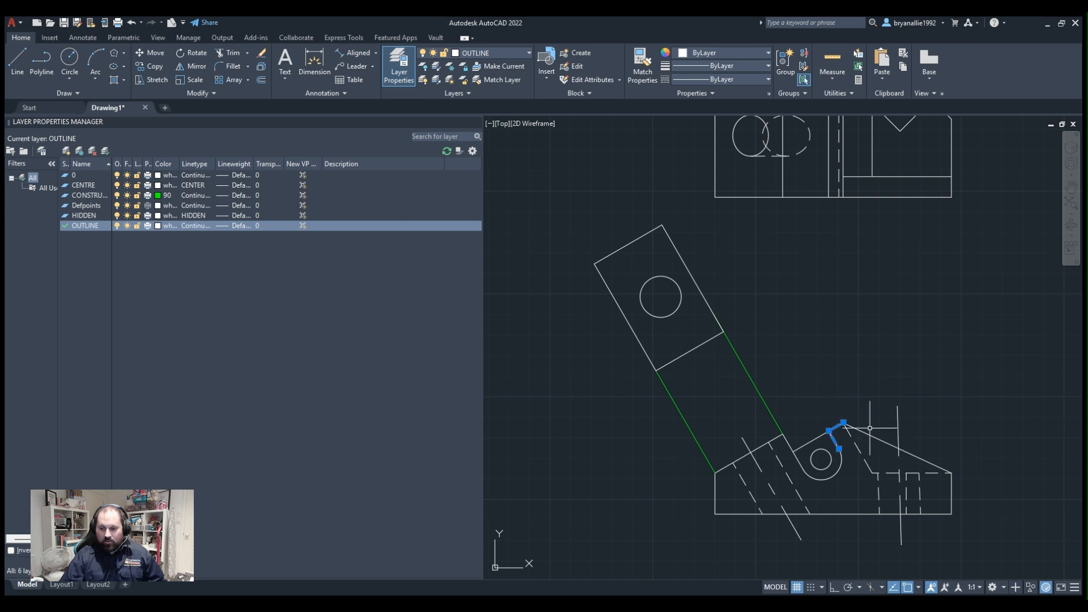
scroll(857, 461, up, 2)
scroll(983, 484, down, 2)
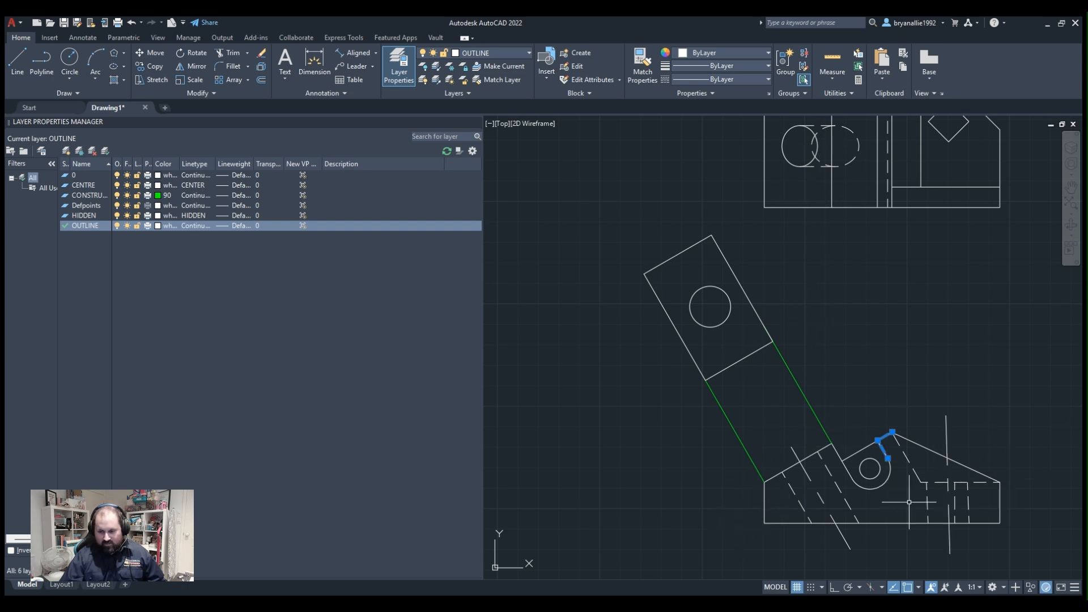
middle_drag(881, 322, 745, 408)
scroll(760, 401, down, 2)
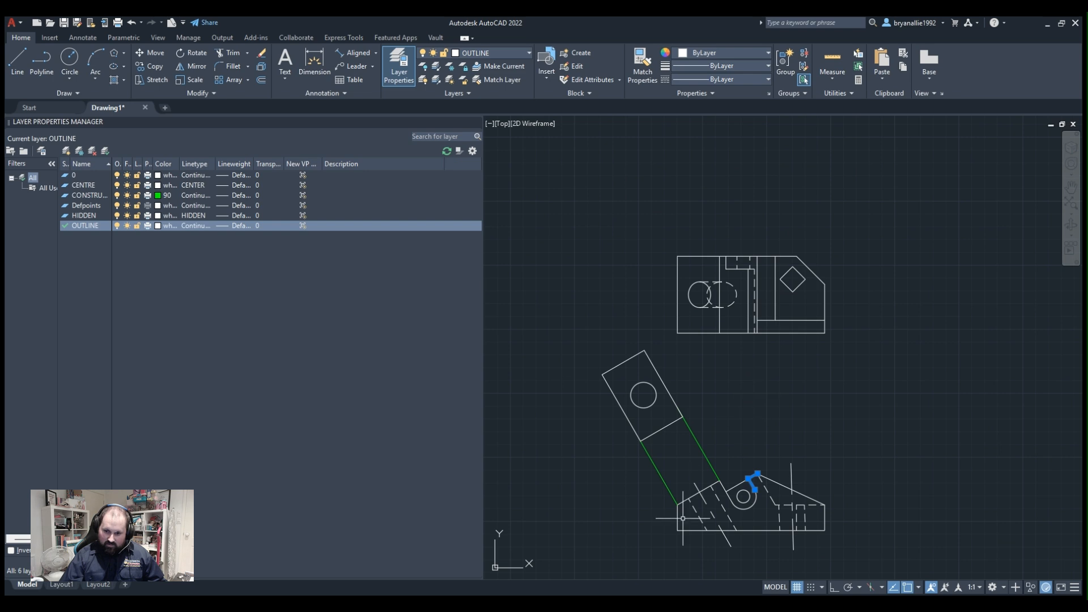
scroll(680, 518, up, 2)
scroll(681, 510, down, 2)
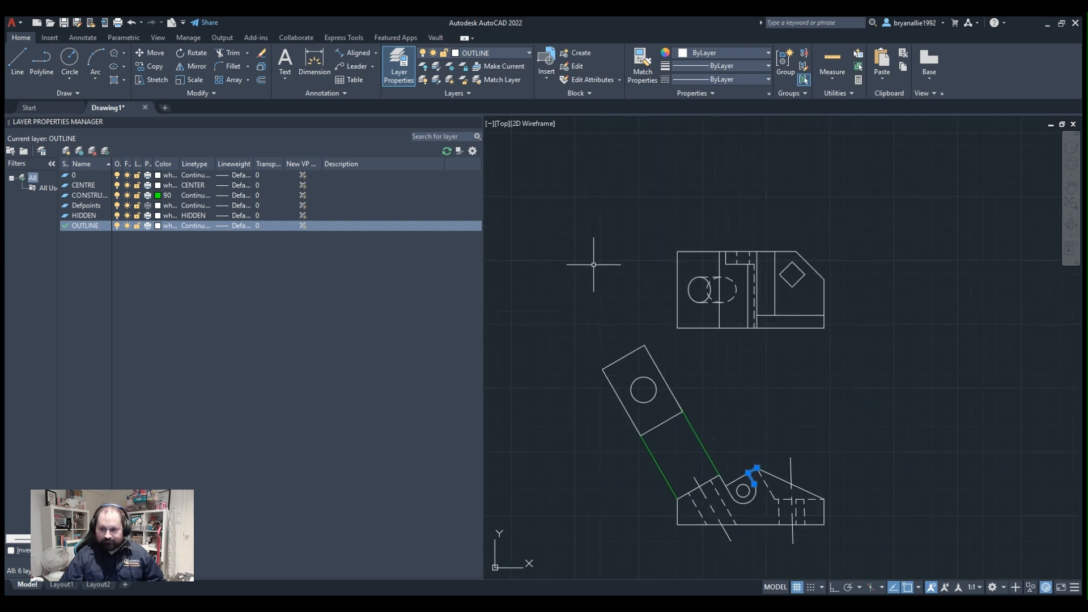
key(Escape)
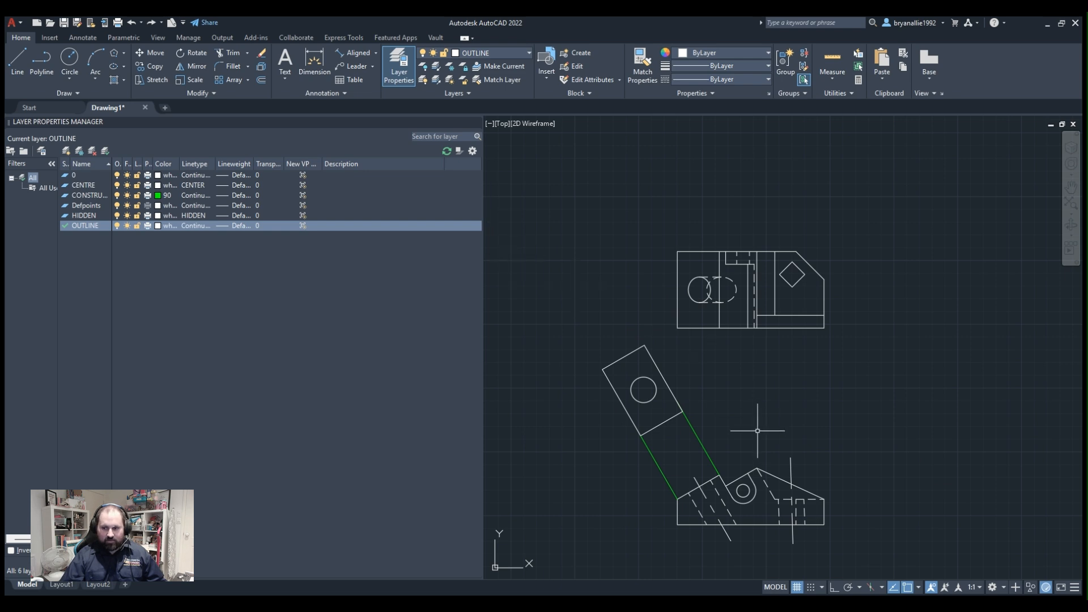
Move the whole upper view horizontally to the right, clear of the front and auxiliary views, keeping it at the same height.
mouse_move(760, 422)
middle_down()
mouse_move(714, 329)
mouse_move(700, 360)
middle_up()
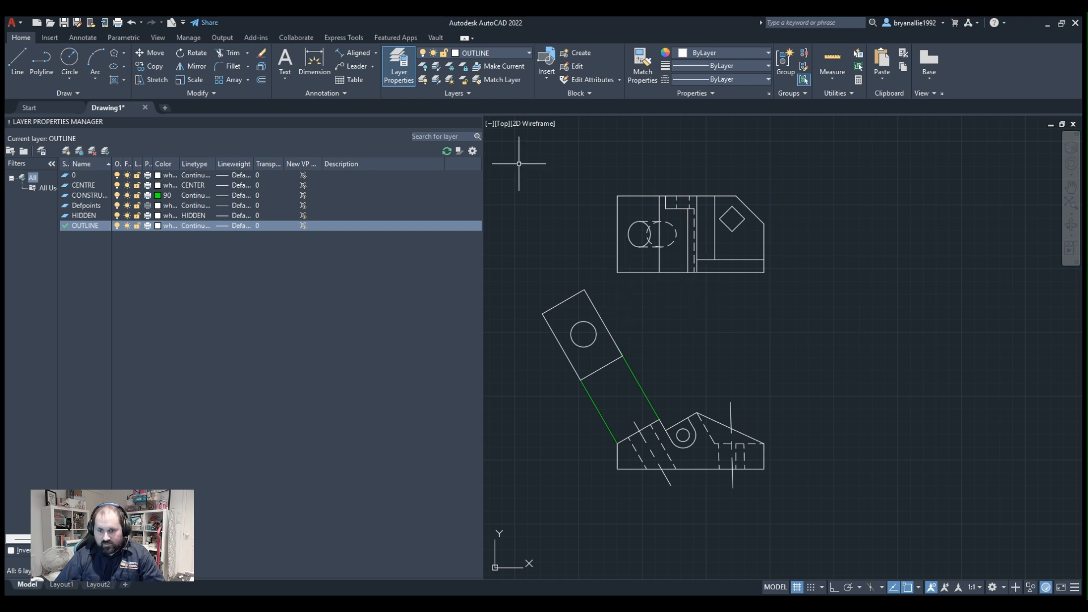
scroll(623, 222, up, 4)
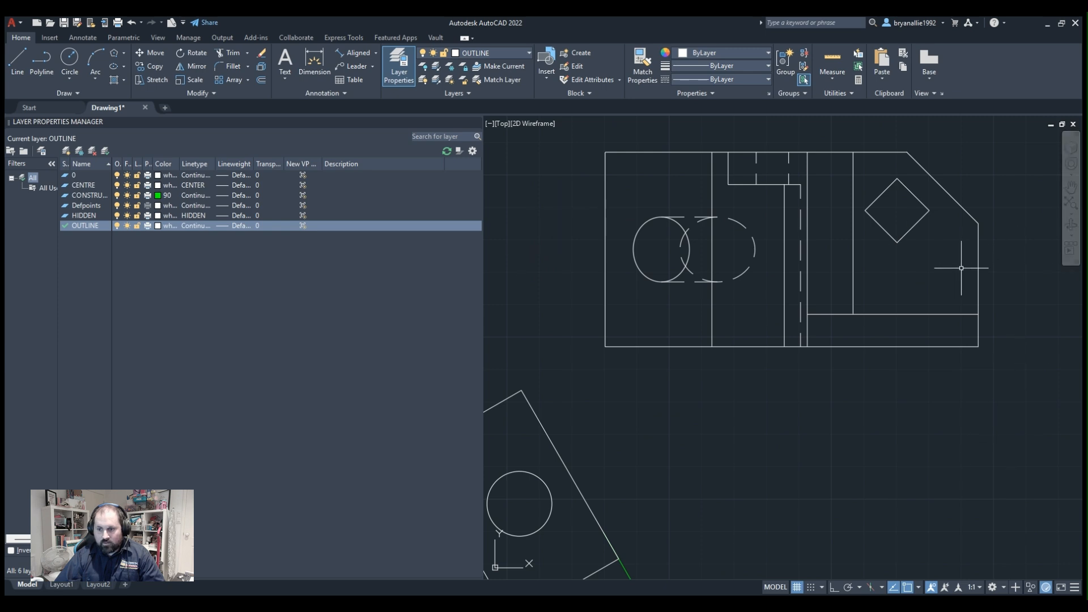
scroll(961, 268, down, 3)
mouse_move(954, 202)
middle_down()
mouse_move(744, 287)
mouse_move(809, 295)
middle_up()
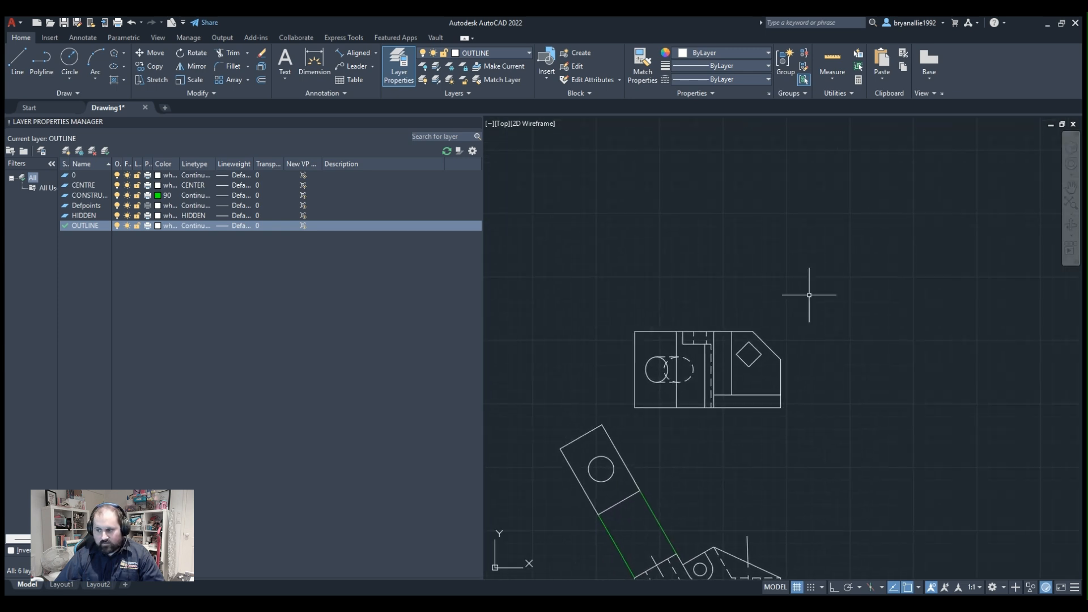
click(867, 307)
click(557, 420)
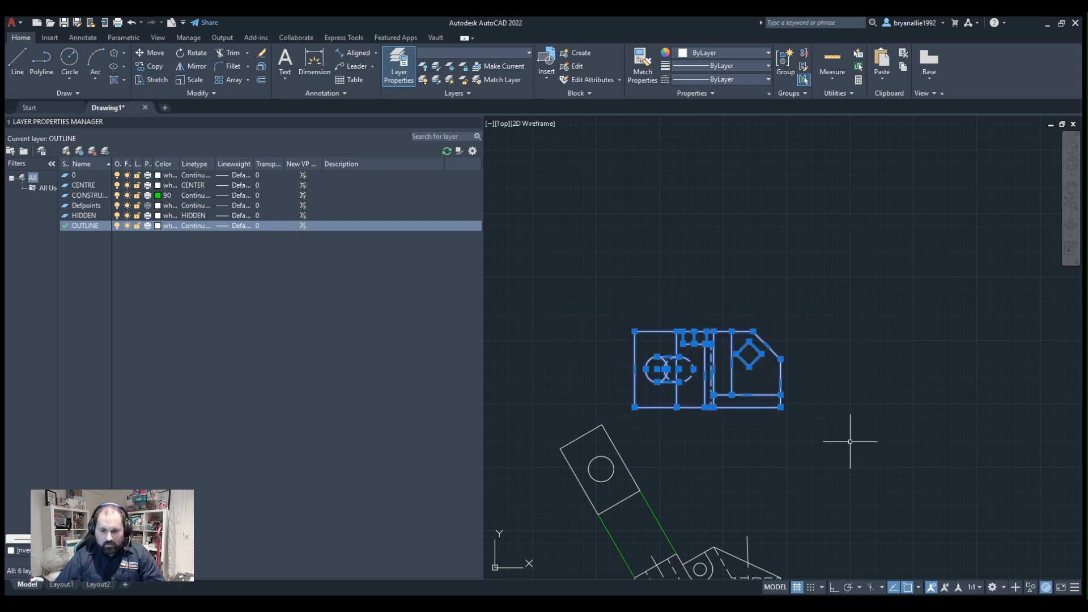
middle_drag(815, 494, 807, 417)
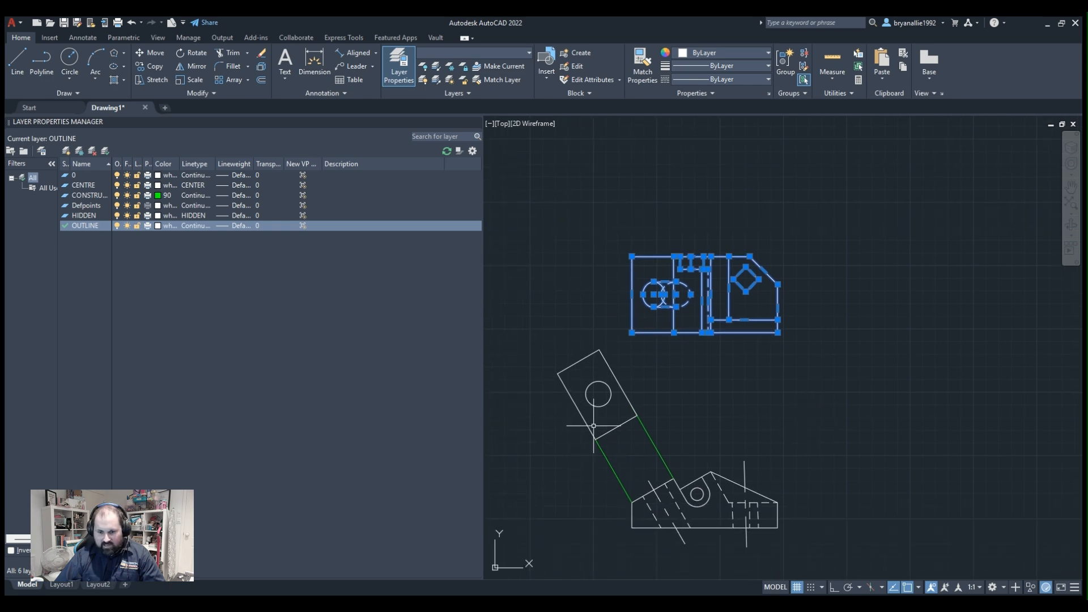
scroll(765, 425, up, 2)
middle_drag(573, 176, 622, 239)
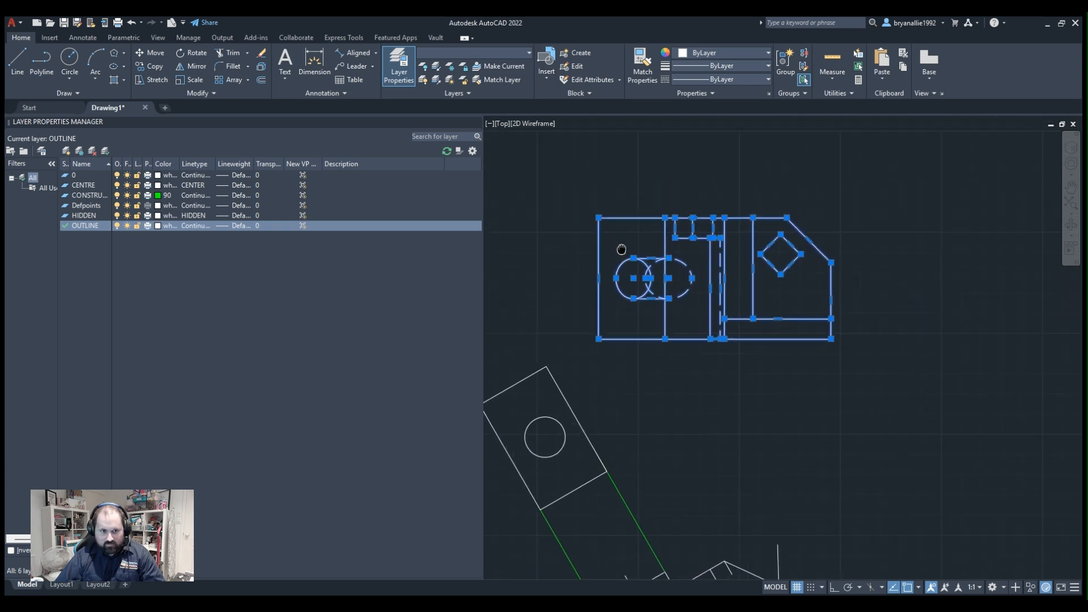
click(158, 54)
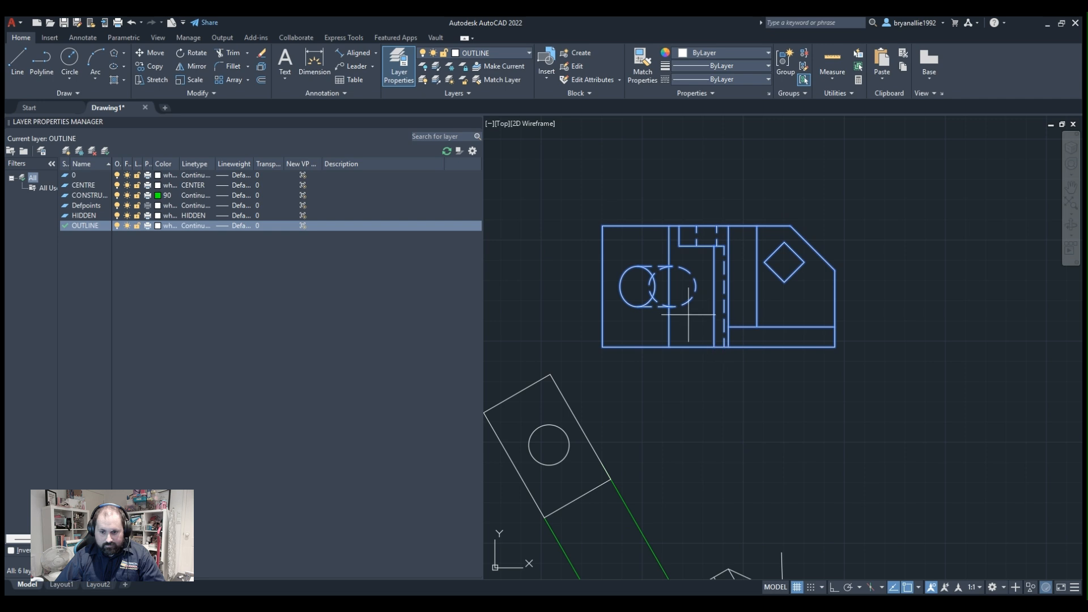
click(602, 292)
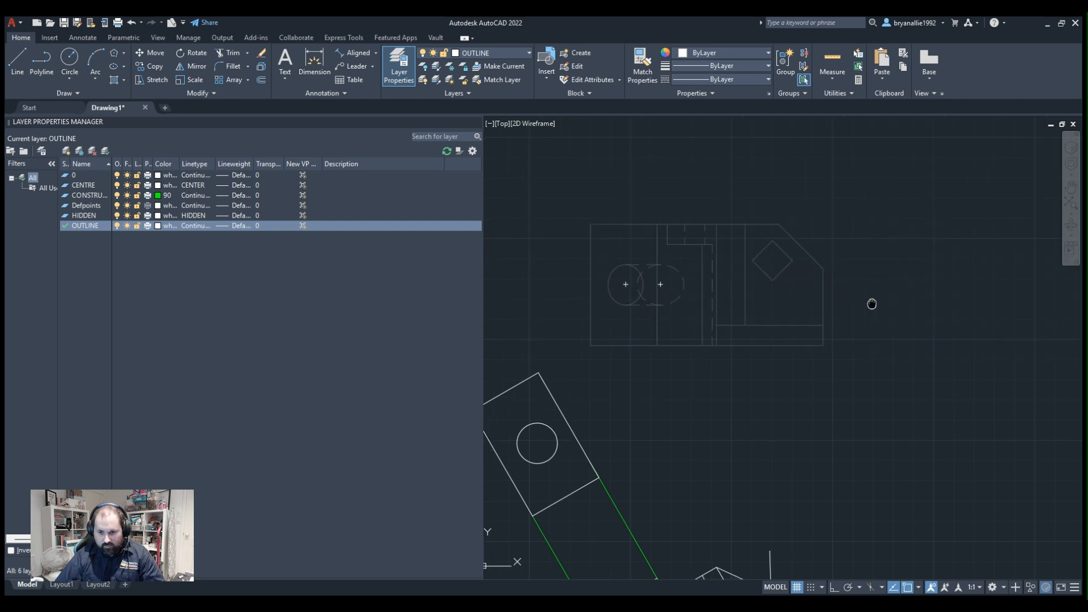
middle_drag(869, 304, 749, 301)
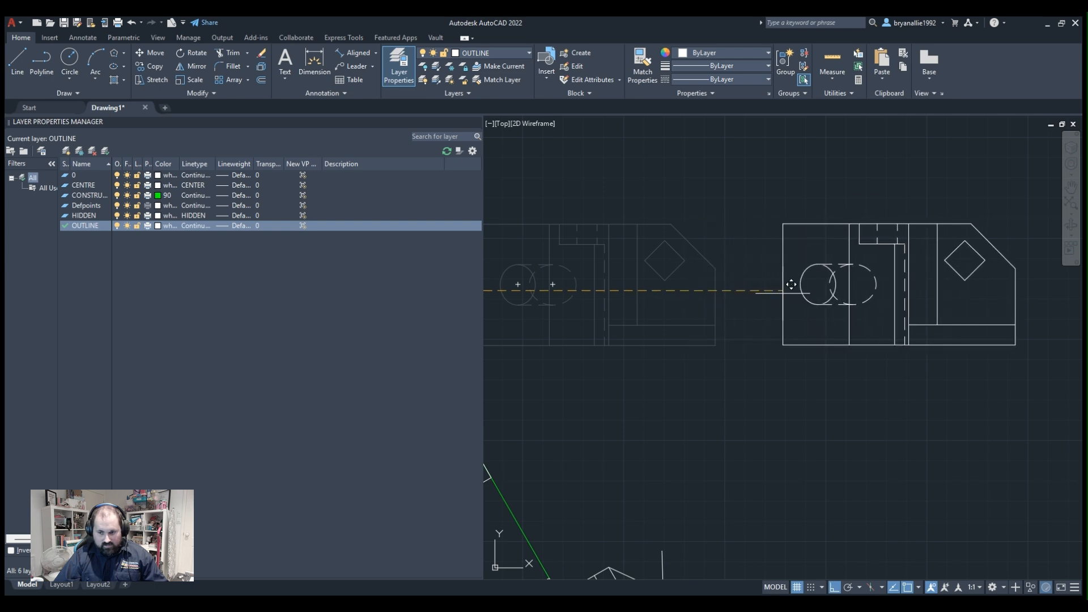
scroll(790, 284, down, 4)
click(838, 287)
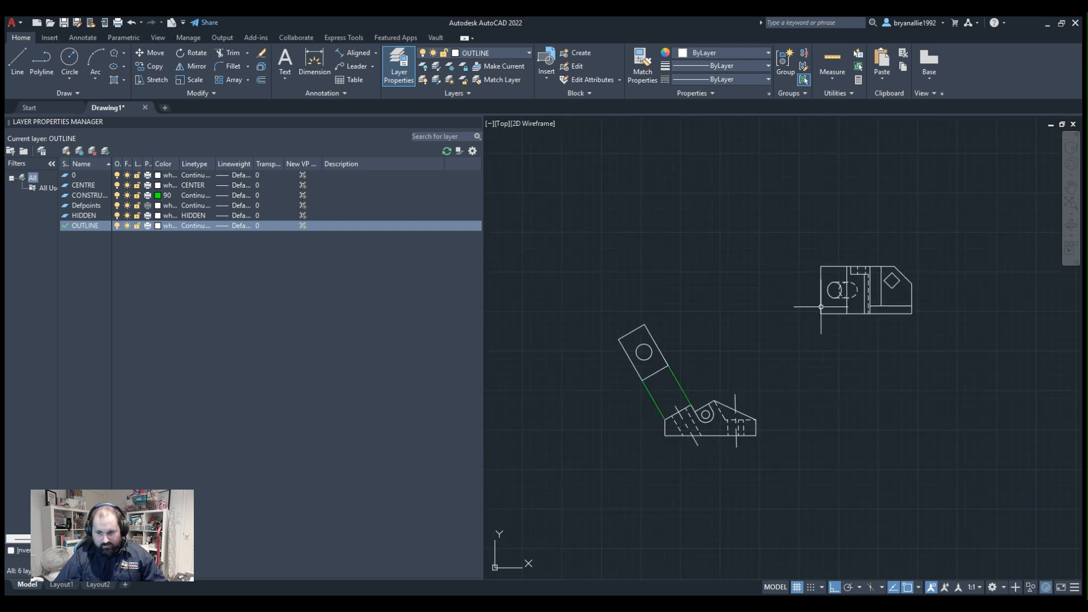
Create a new layer named SECTION and open its linetype selection.
scroll(852, 301, up, 4)
middle_drag(879, 340, 801, 328)
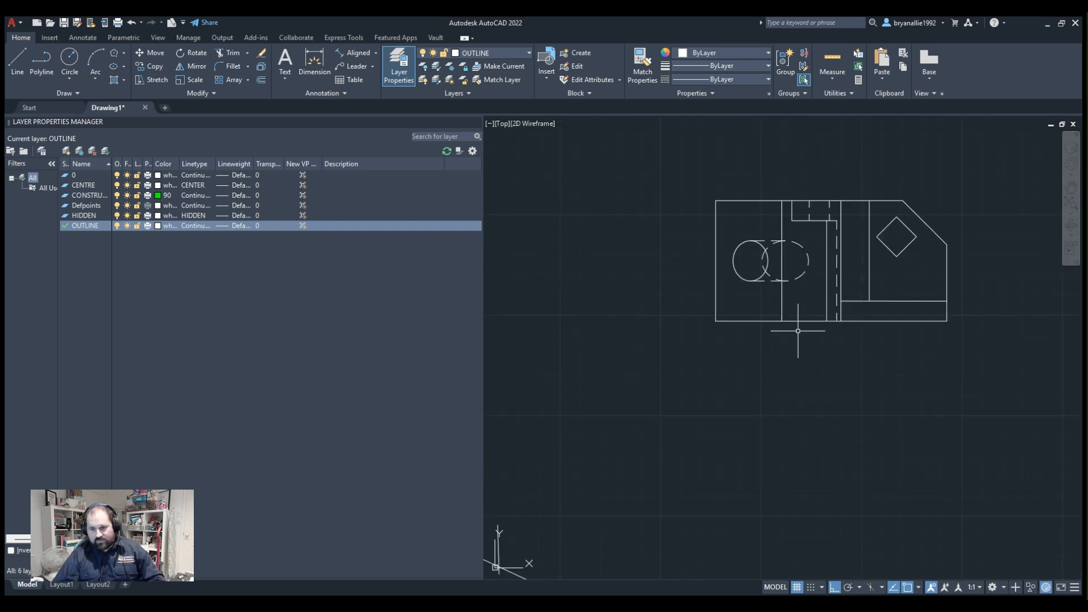
scroll(779, 219, up, 4)
middle_drag(781, 218, 683, 213)
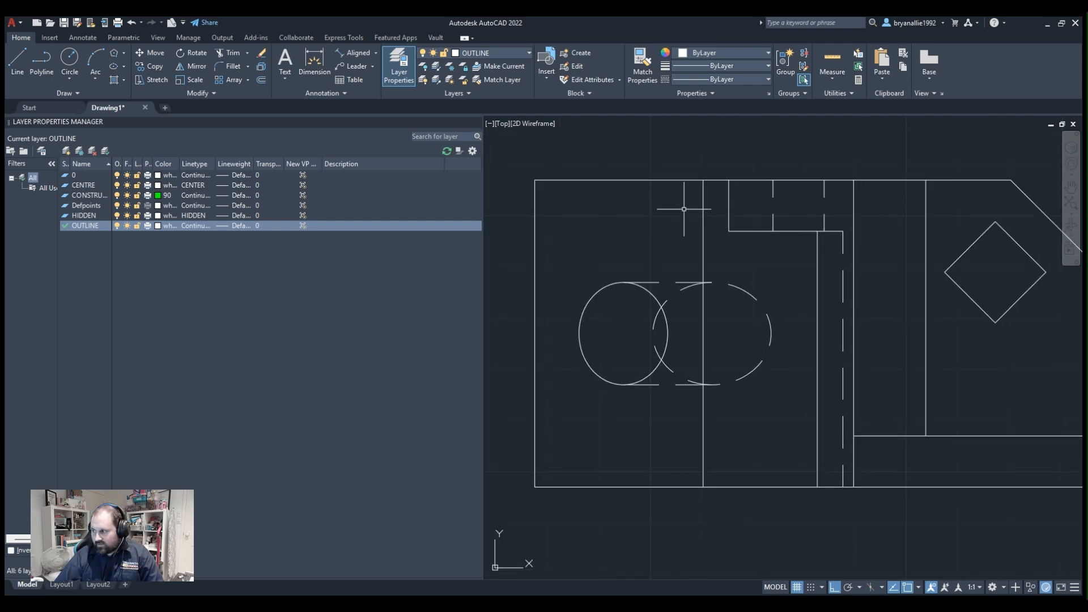
scroll(683, 213, down, 2)
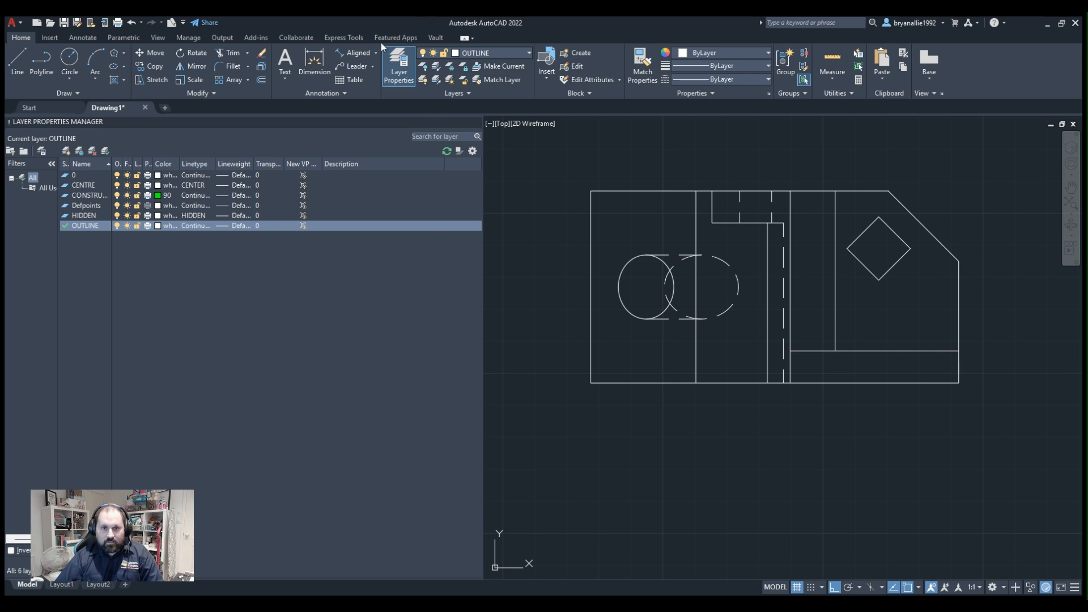
click(402, 58)
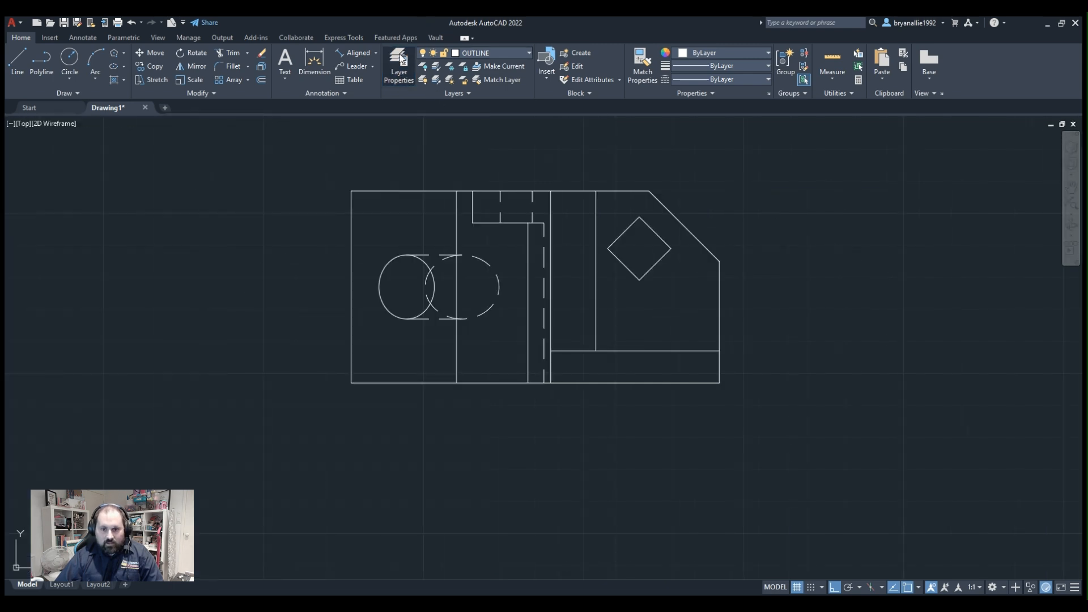
click(402, 58)
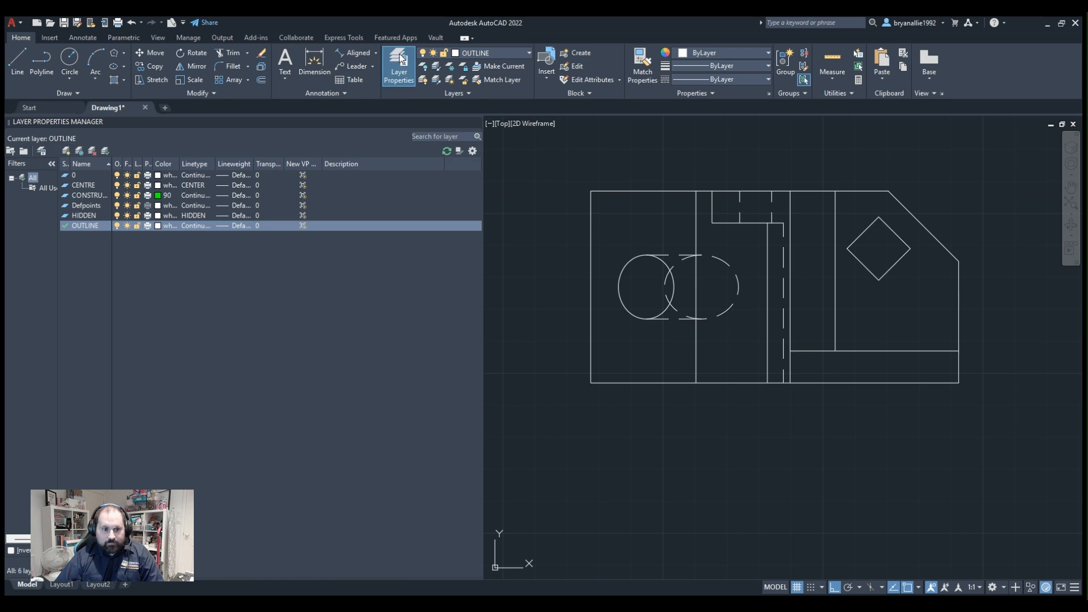
click(68, 151)
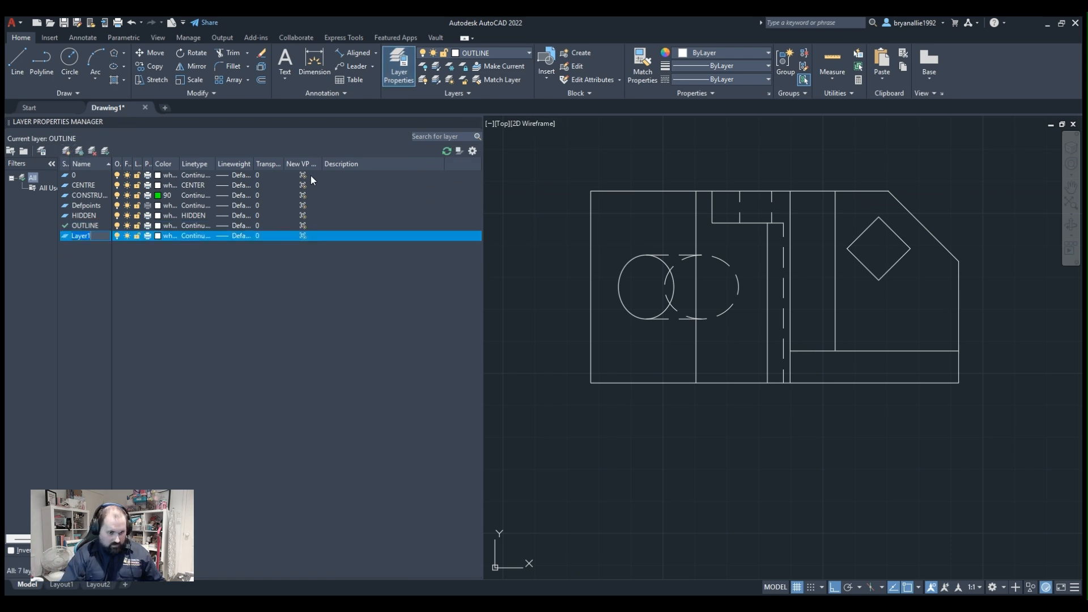
key(BackSpace)
text(SECTION)
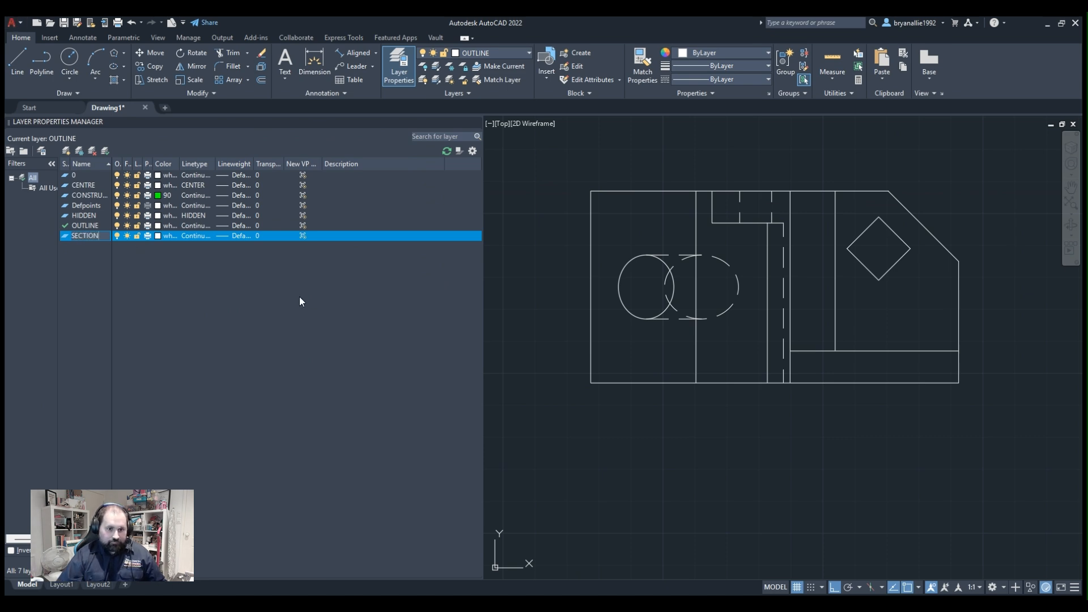
click(195, 239)
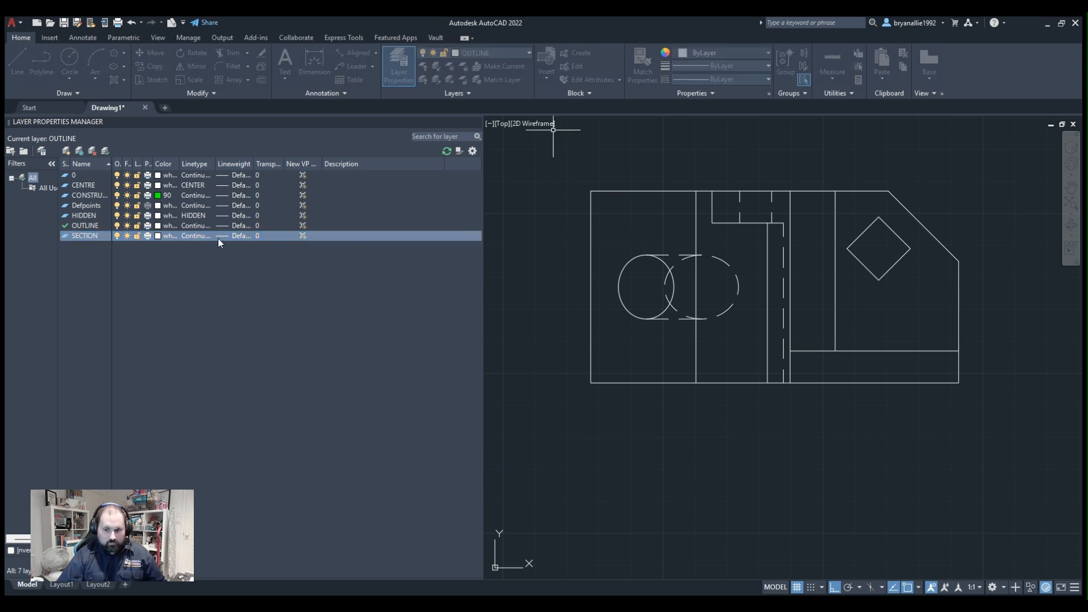
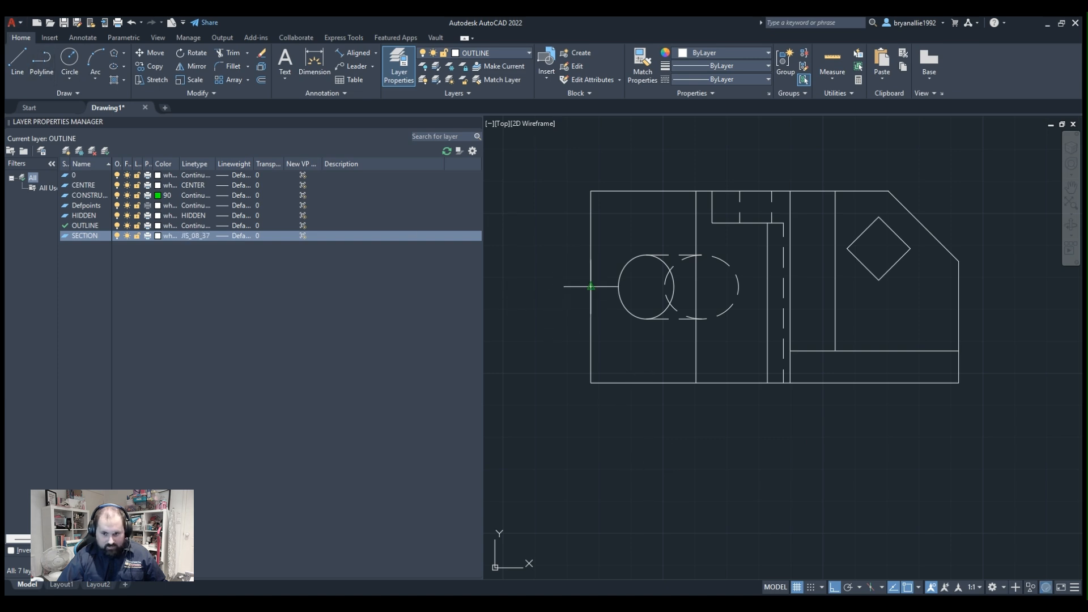
Draw a horizontal section line through the plan view's mid-height, overhanging both side edges, with a short downward segment at its right end.
click(549, 287)
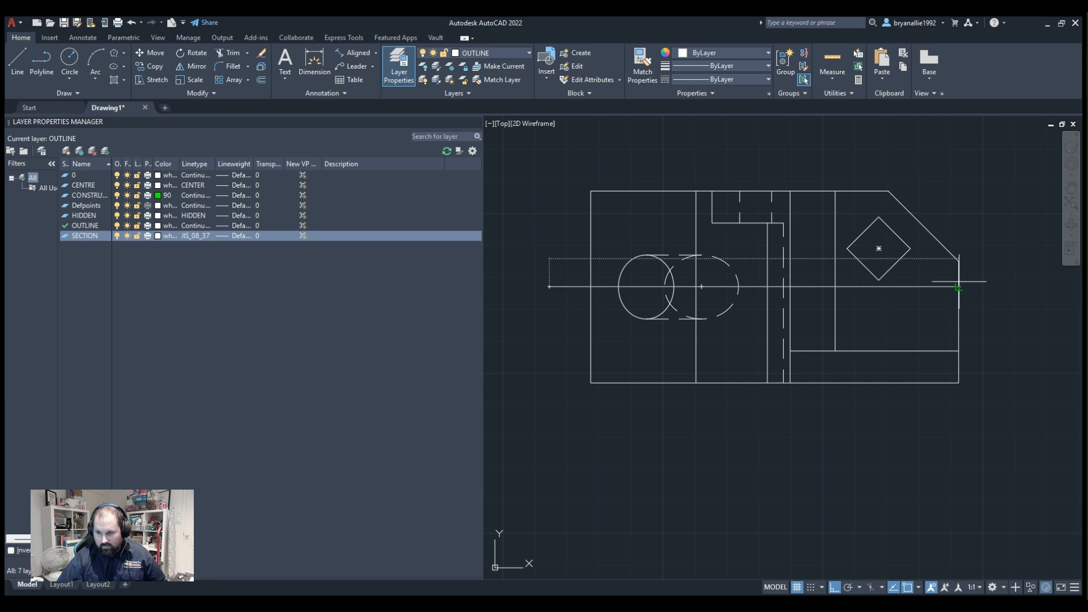
click(988, 282)
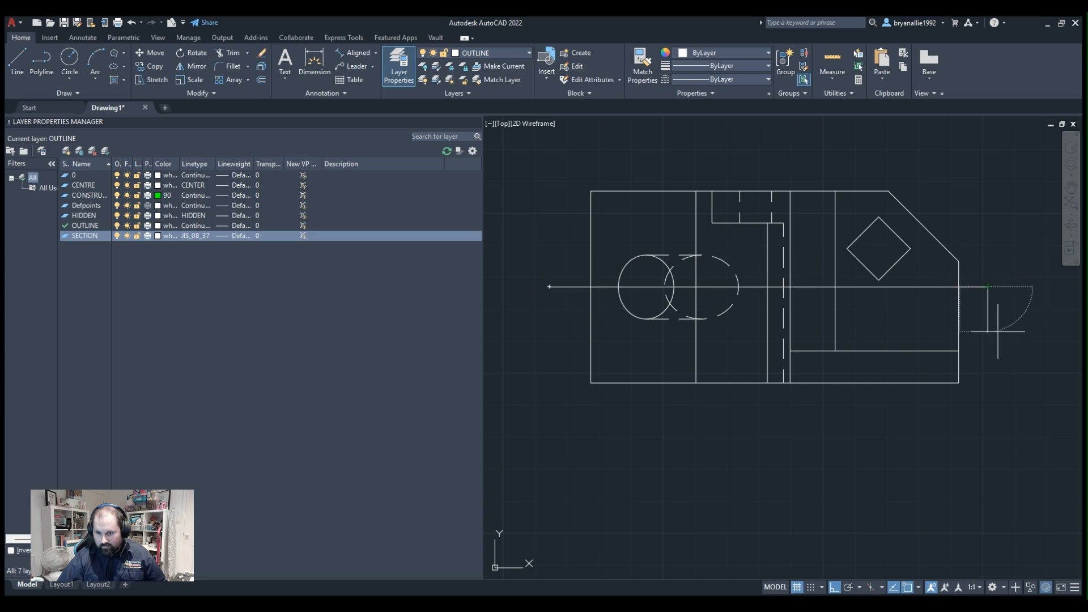
click(996, 332)
key(Escape)
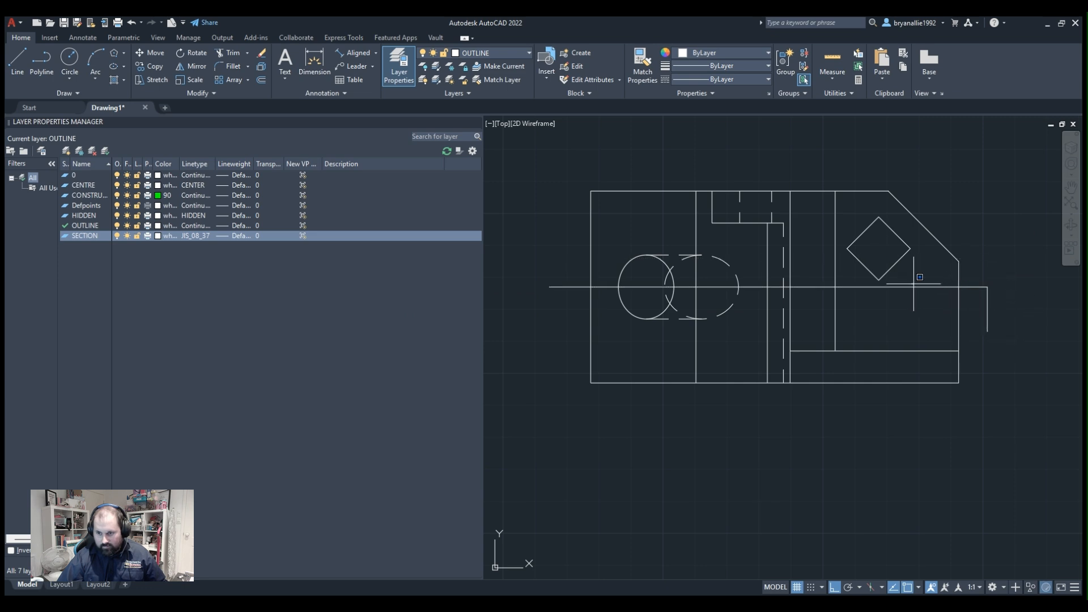
Stretch the section line's left end so it overhangs the plan view's left edge slightly further.
click(906, 287)
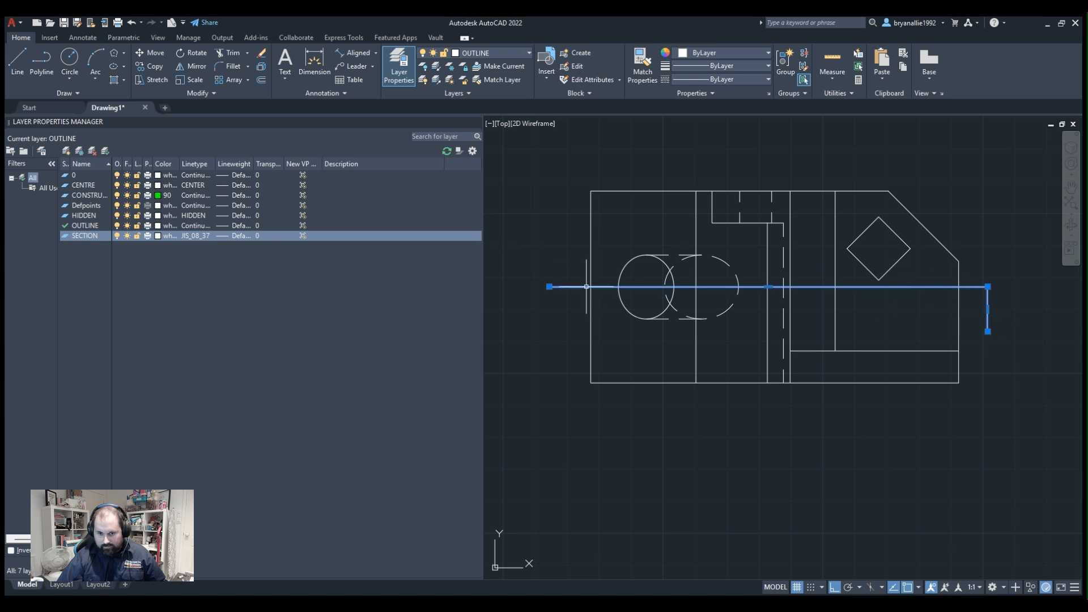
click(549, 286)
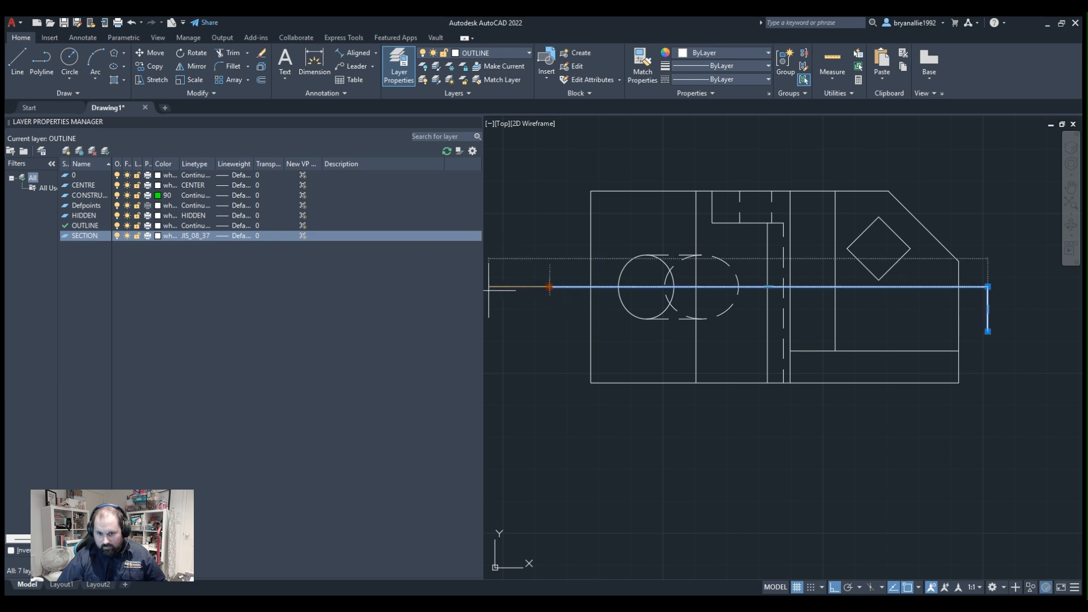
mouse_move(489, 287)
middle_down()
mouse_move(857, 254)
mouse_move(878, 266)
middle_up()
click(591, 266)
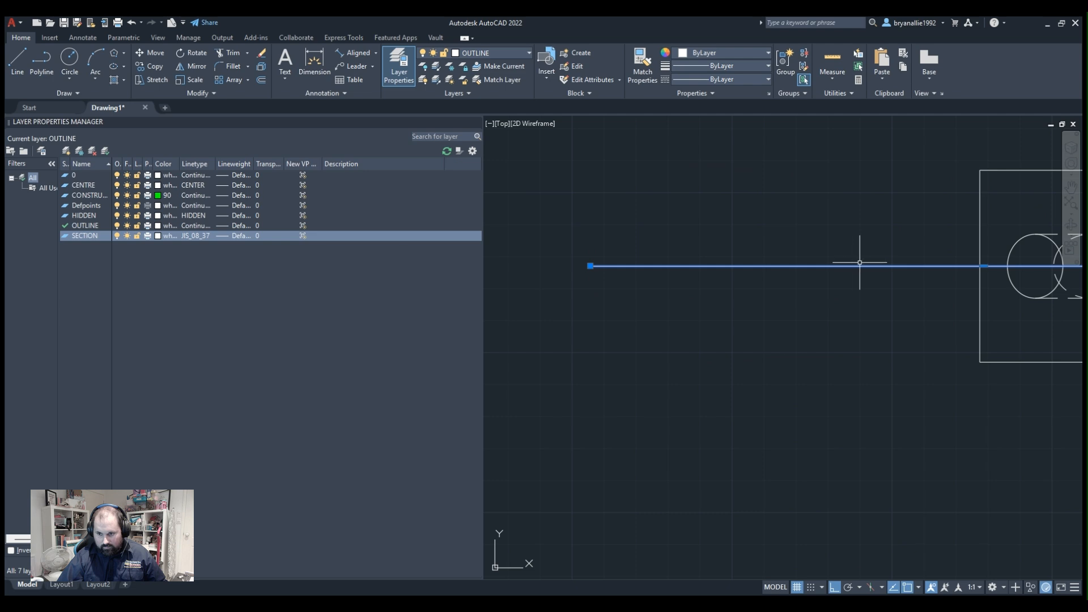
mouse_move(700, 241)
middle_down()
mouse_move(502, 264)
mouse_move(626, 267)
middle_up()
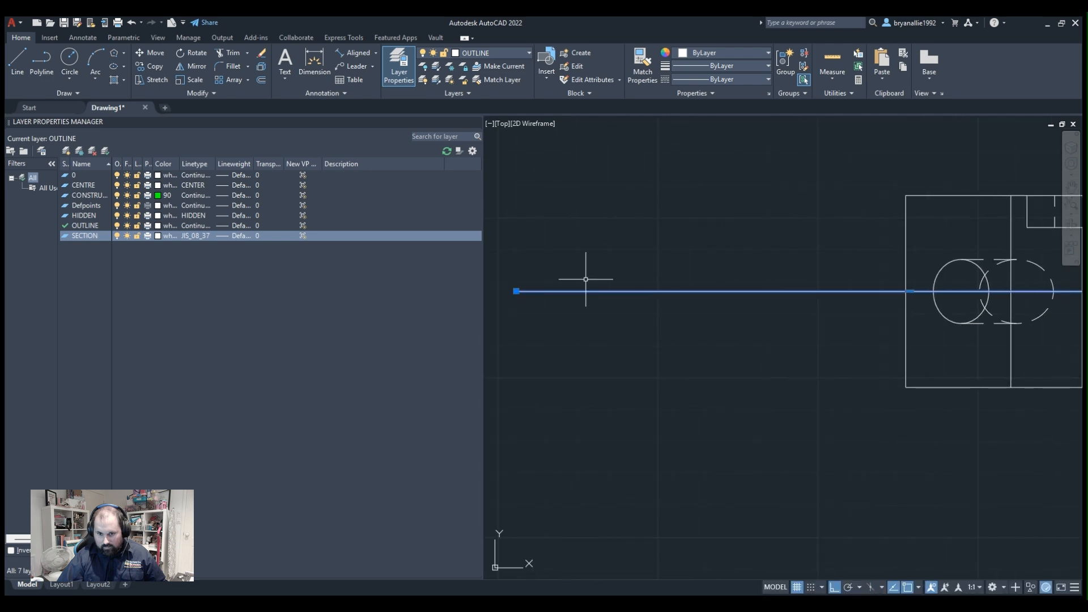
click(516, 291)
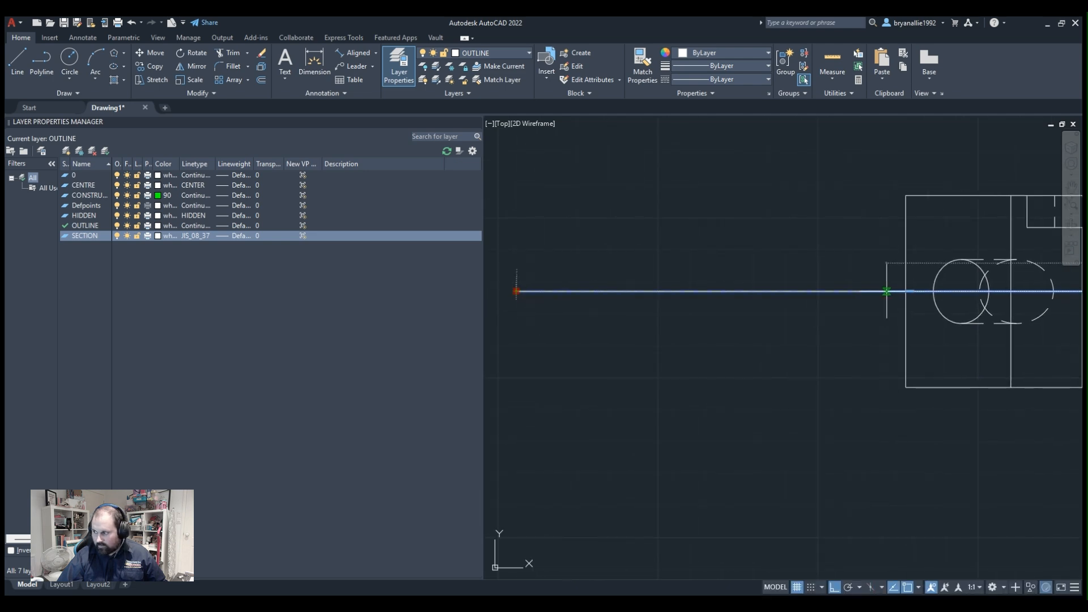
click(852, 291)
middle_drag(1012, 272, 668, 306)
key(Escape)
scroll(742, 345, down, 2)
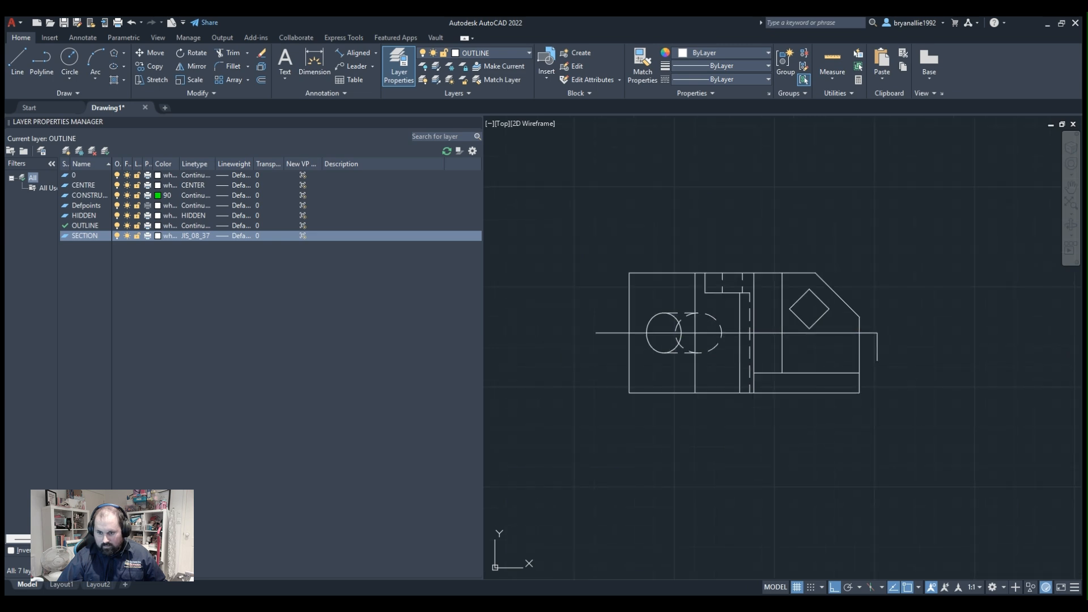
Examine the front view with its angled auxiliary view and their placement relative to the plan view.
middle_drag(738, 322, 783, 282)
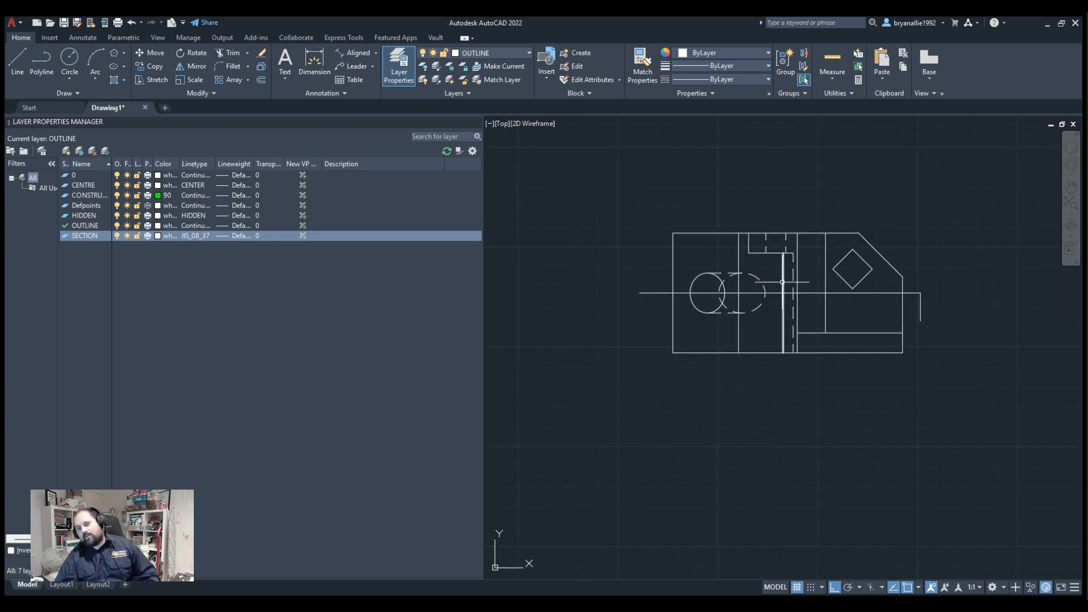
scroll(782, 282, down, 4)
scroll(627, 415, up, 2)
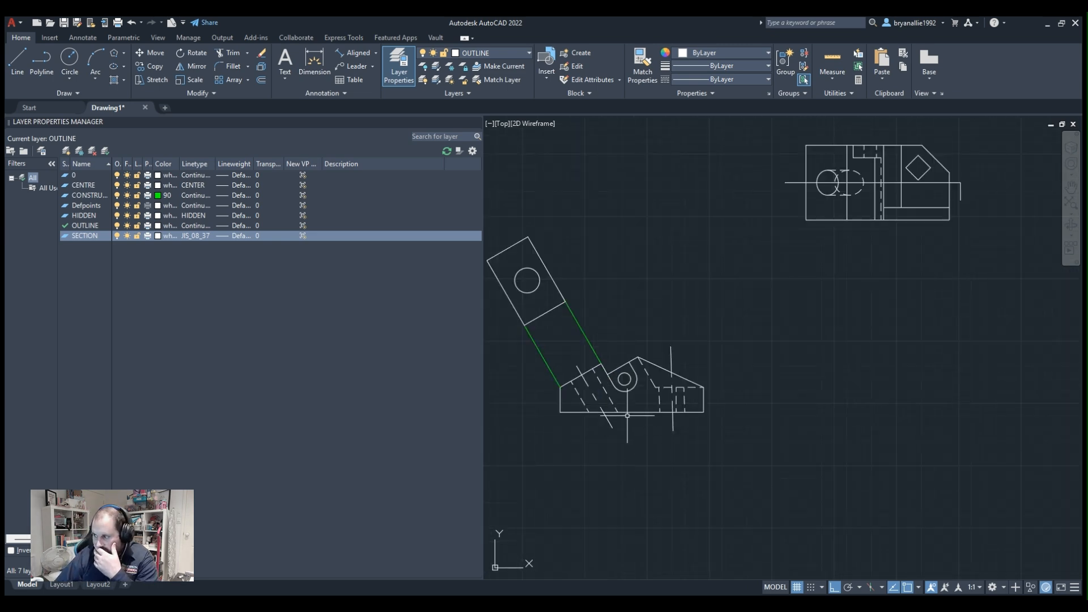
middle_drag(627, 415, 697, 348)
scroll(705, 340, up, 2)
scroll(704, 339, down, 2)
scroll(703, 331, up, 2)
scroll(711, 318, down, 1)
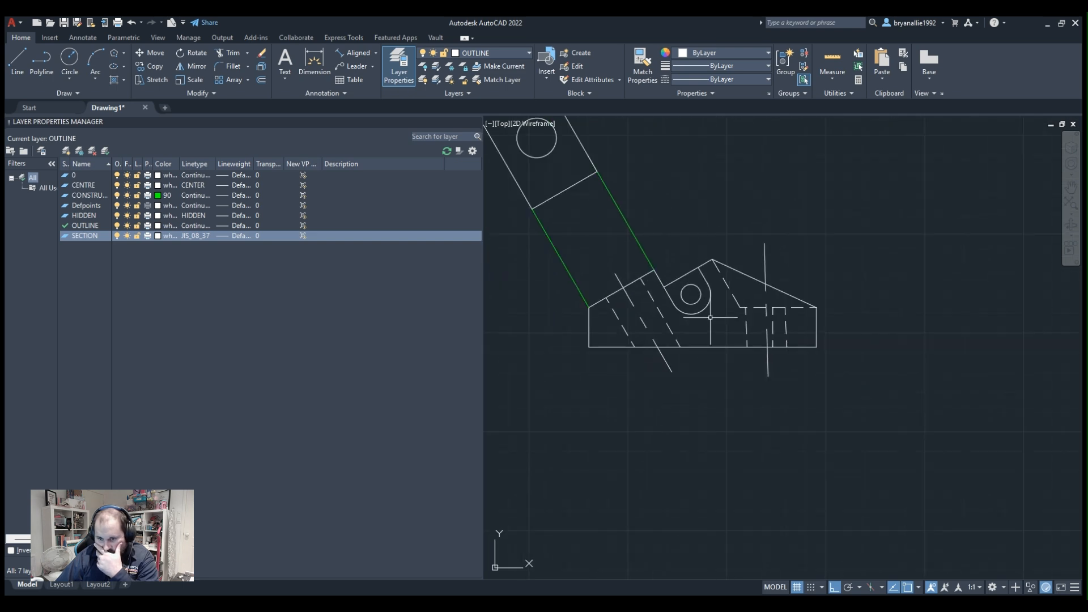
middle_drag(748, 266, 694, 371)
click(833, 333)
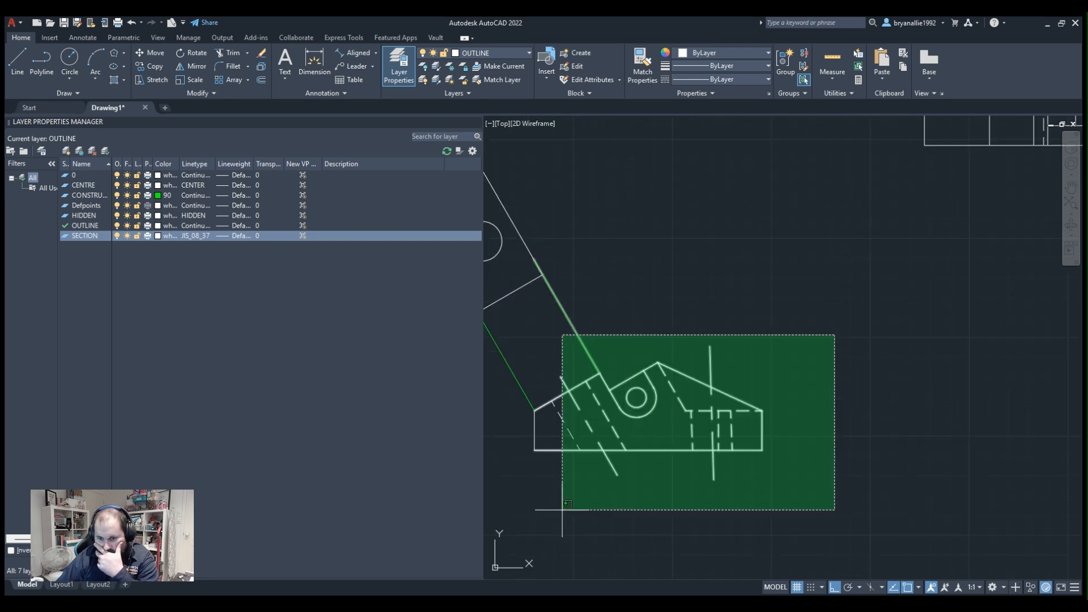
click(962, 358)
scroll(1036, 270, down, 2)
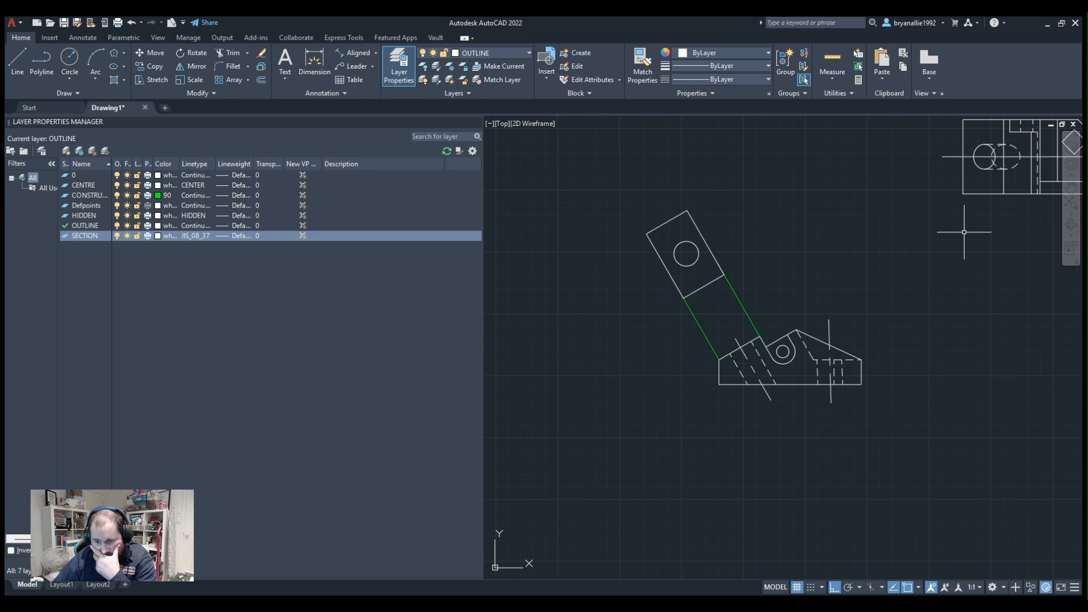
click(967, 304)
mouse_move(858, 240)
middle_down()
mouse_move(638, 392)
mouse_move(567, 413)
middle_up()
click(906, 558)
middle_drag(716, 362, 945, 283)
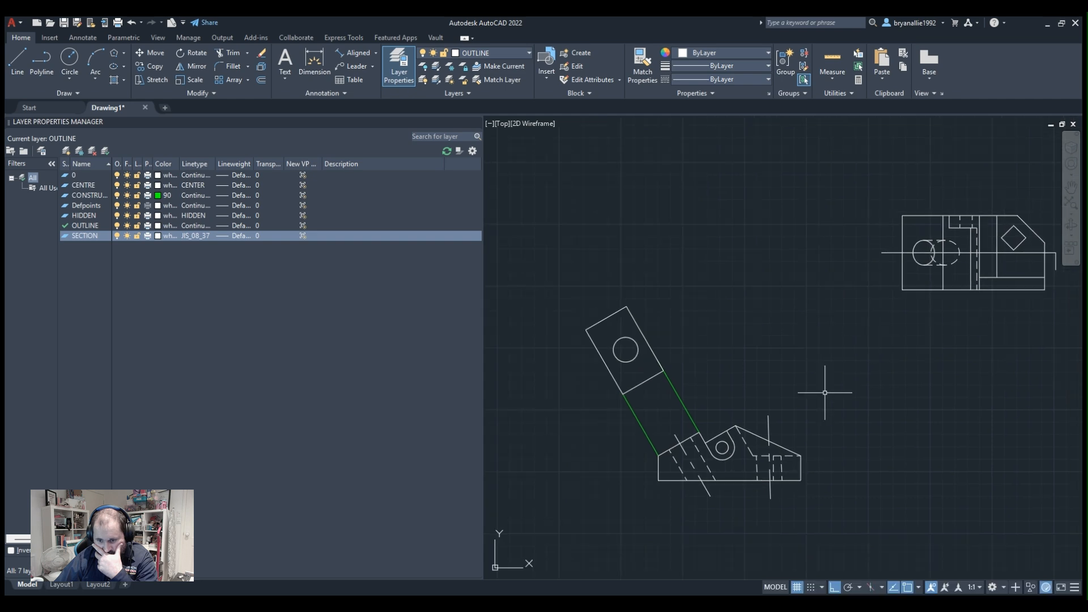
middle_drag(825, 392, 709, 430)
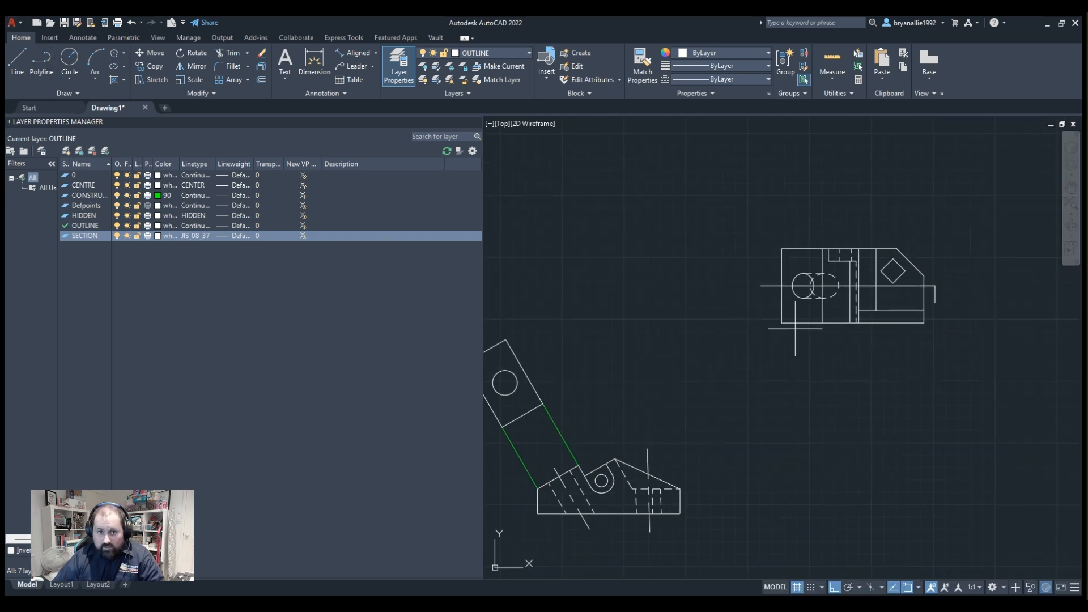
Make CONSTRUCTION the current layer and draw two equal-length vertical lines down from the plan view's bottom corners.
click(492, 53)
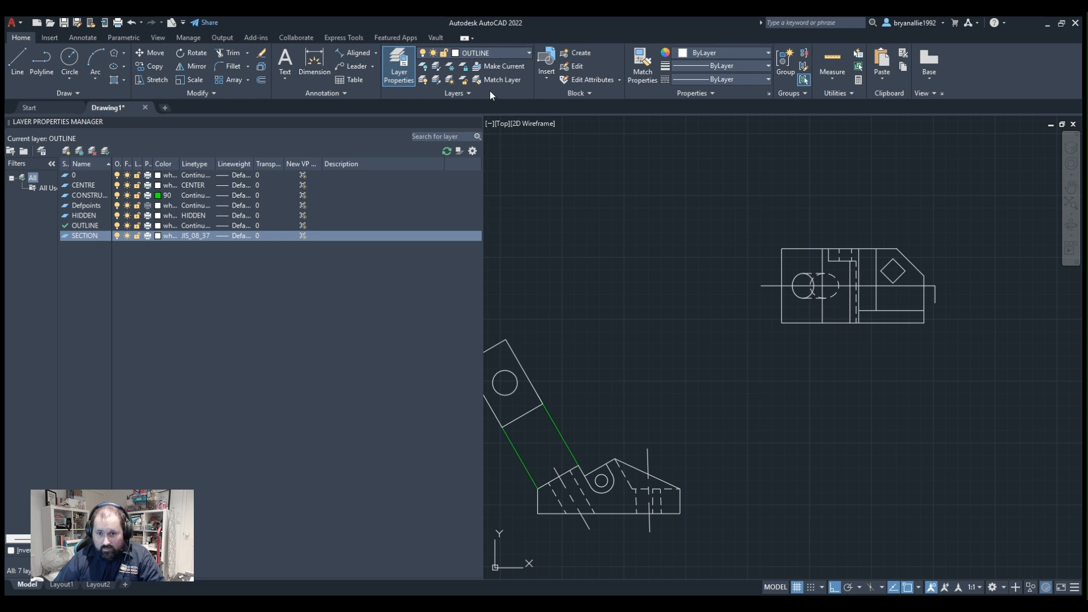
click(490, 90)
click(781, 322)
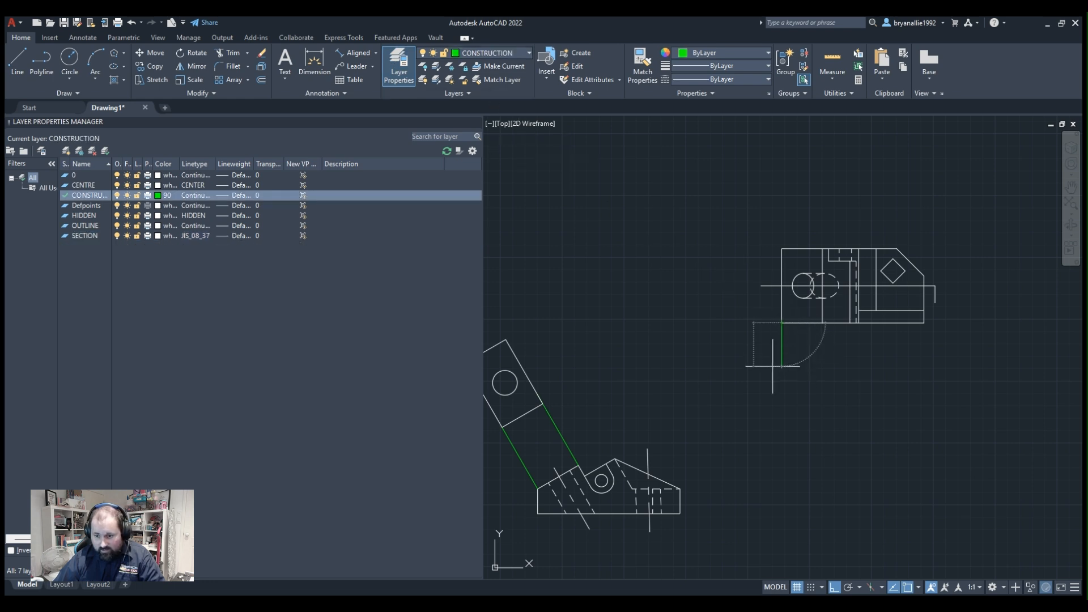
click(781, 452)
key(Return)
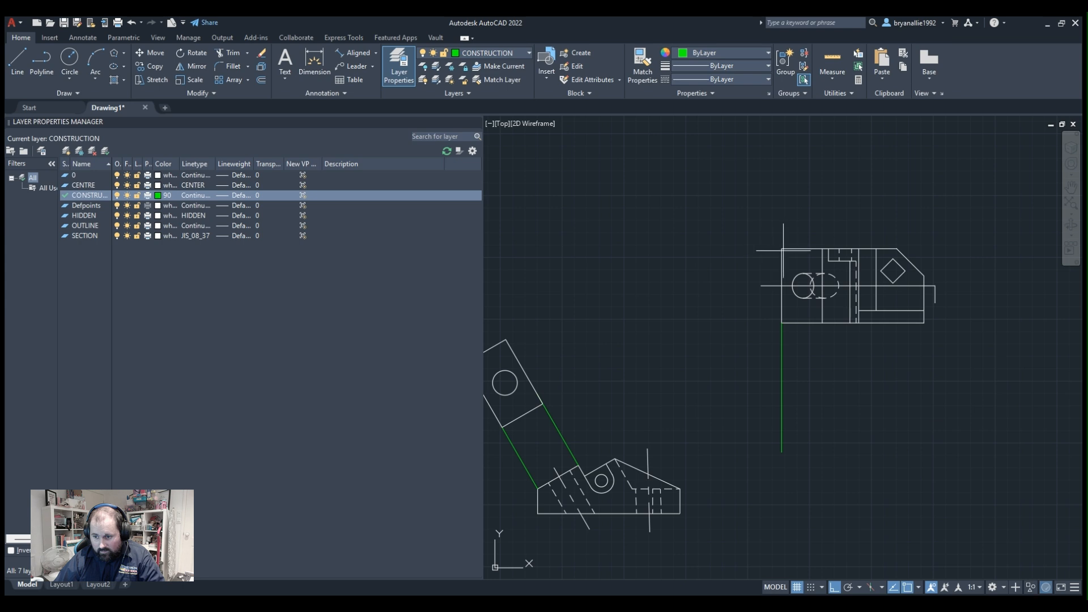
click(924, 322)
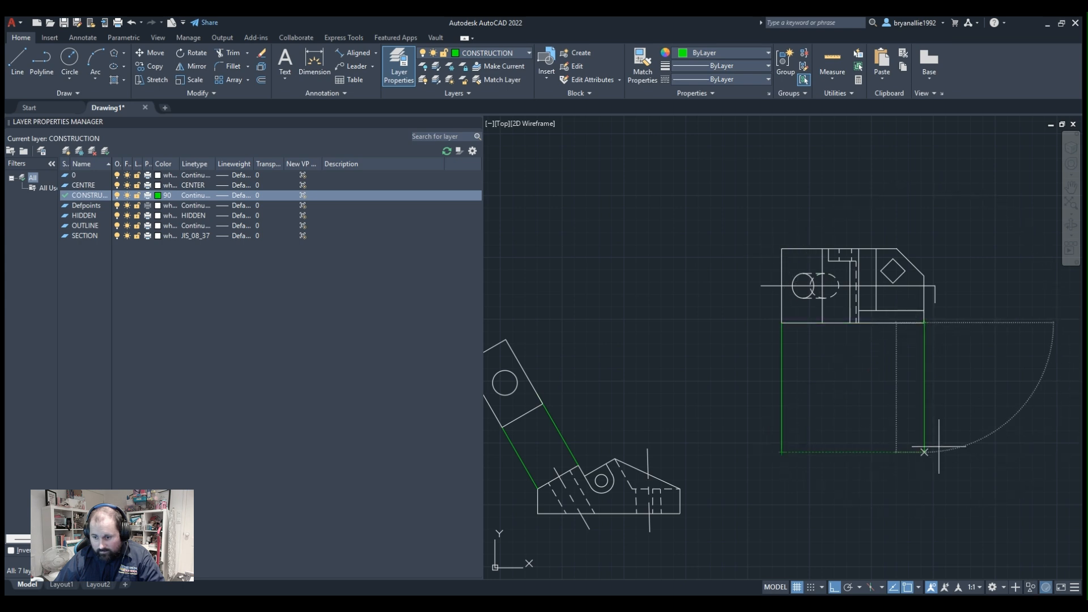
click(924, 452)
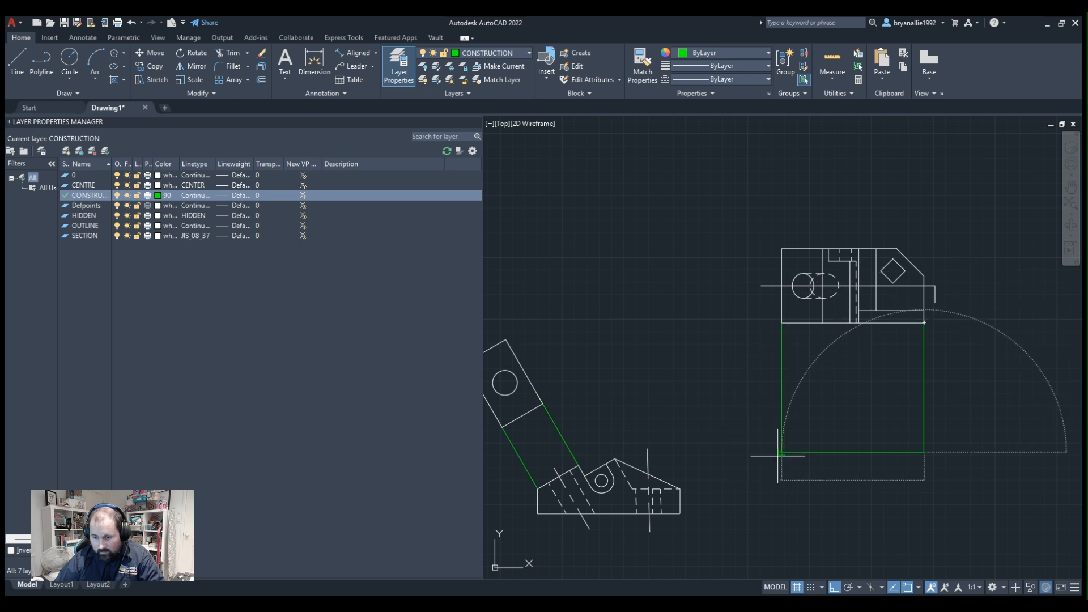
key(Escape)
Examine the front view and the angled projection lines against the new vertical construction lines.
middle_drag(943, 403, 998, 385)
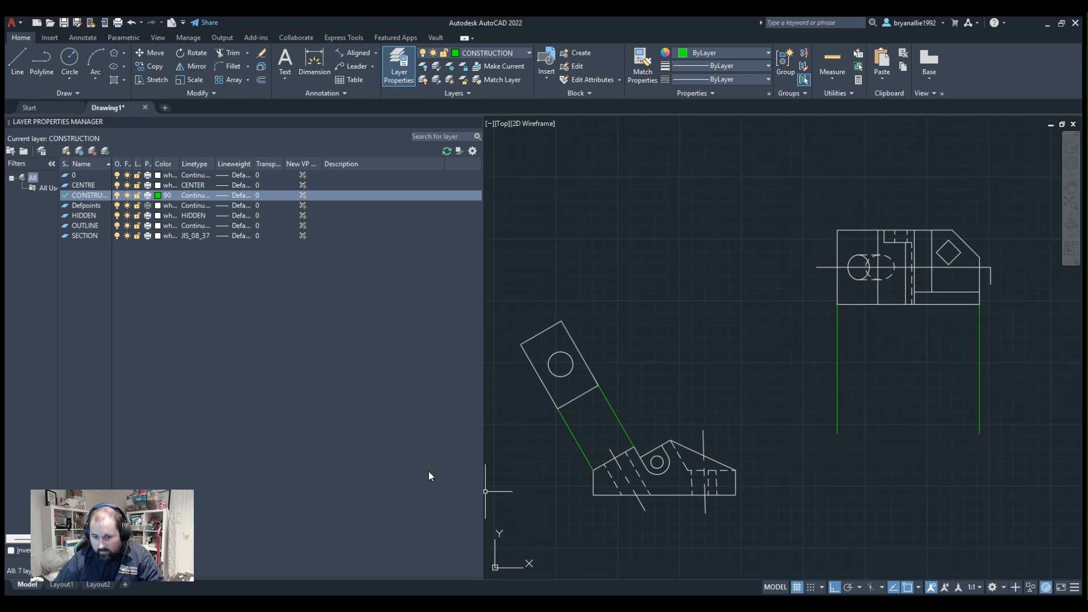
scroll(672, 502, up, 2)
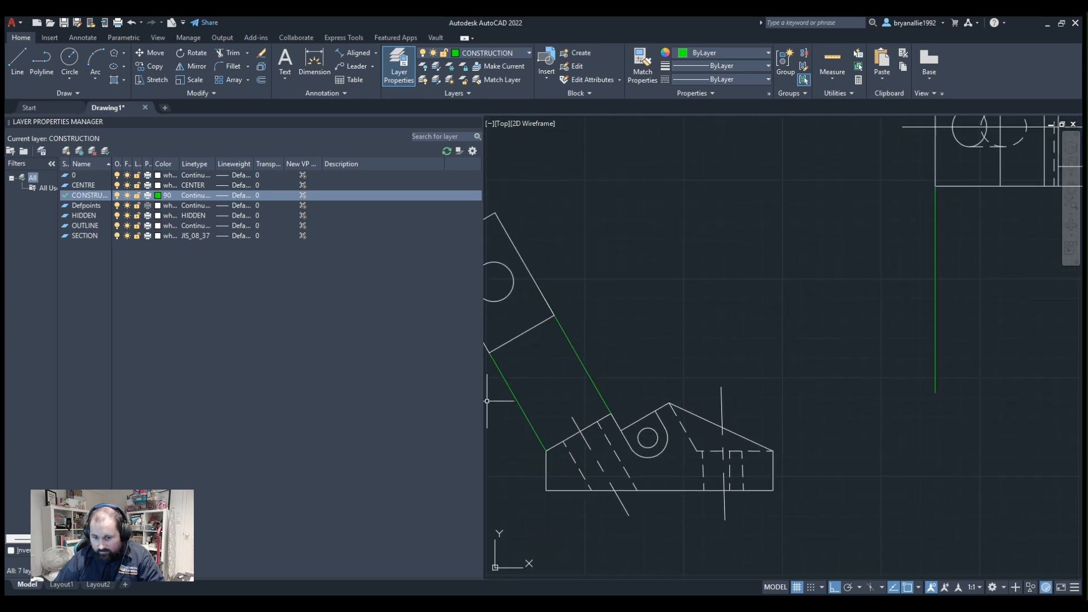
middle_drag(627, 383, 641, 385)
scroll(543, 357, down, 2)
middle_drag(566, 341, 680, 368)
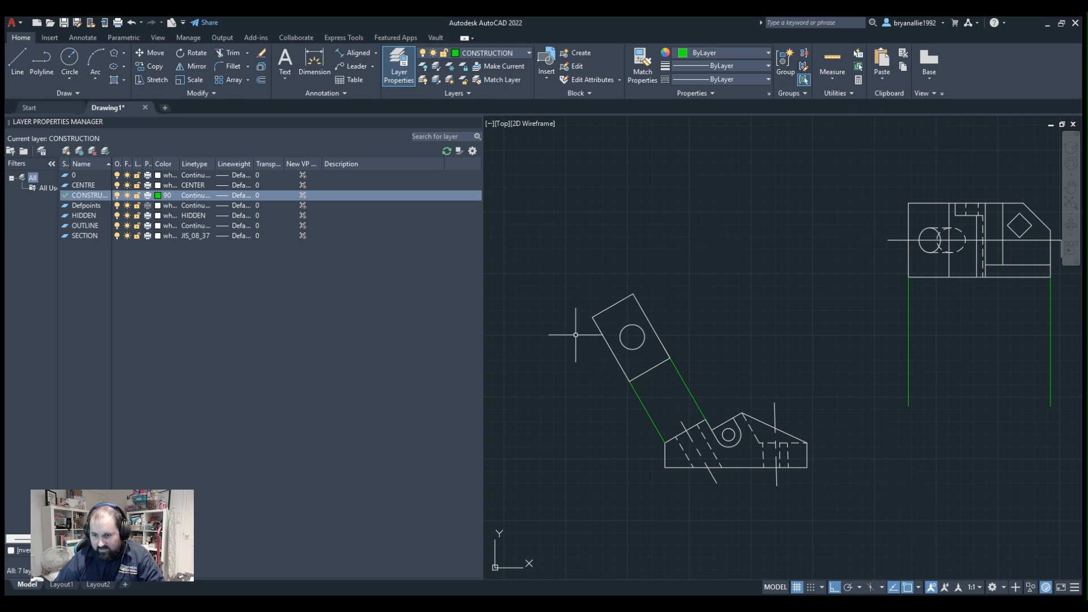
scroll(654, 392, down, 4)
scroll(655, 393, up, 2)
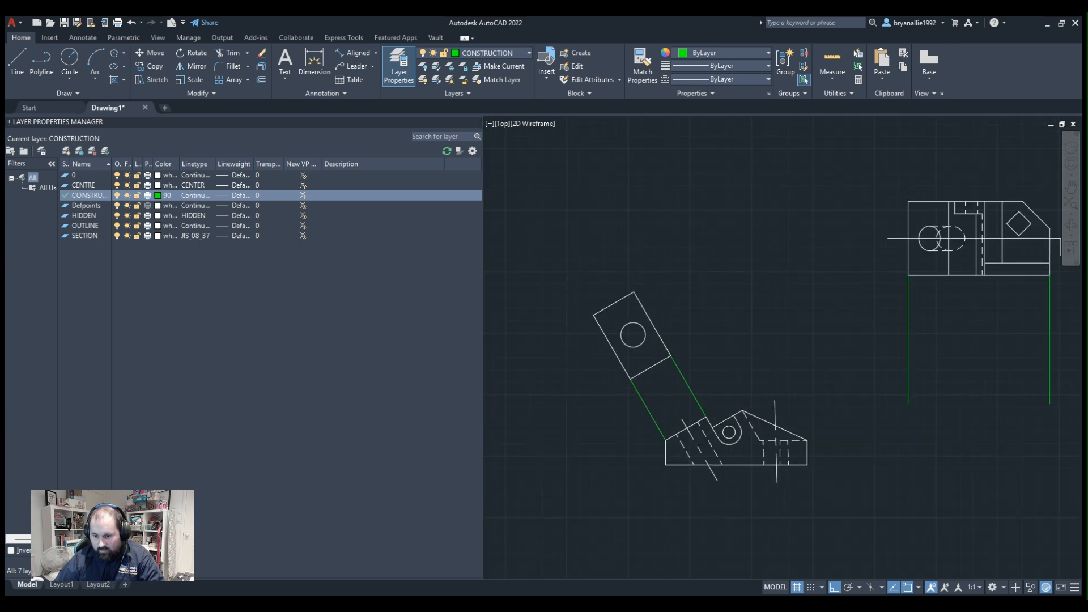
scroll(637, 389, up, 2)
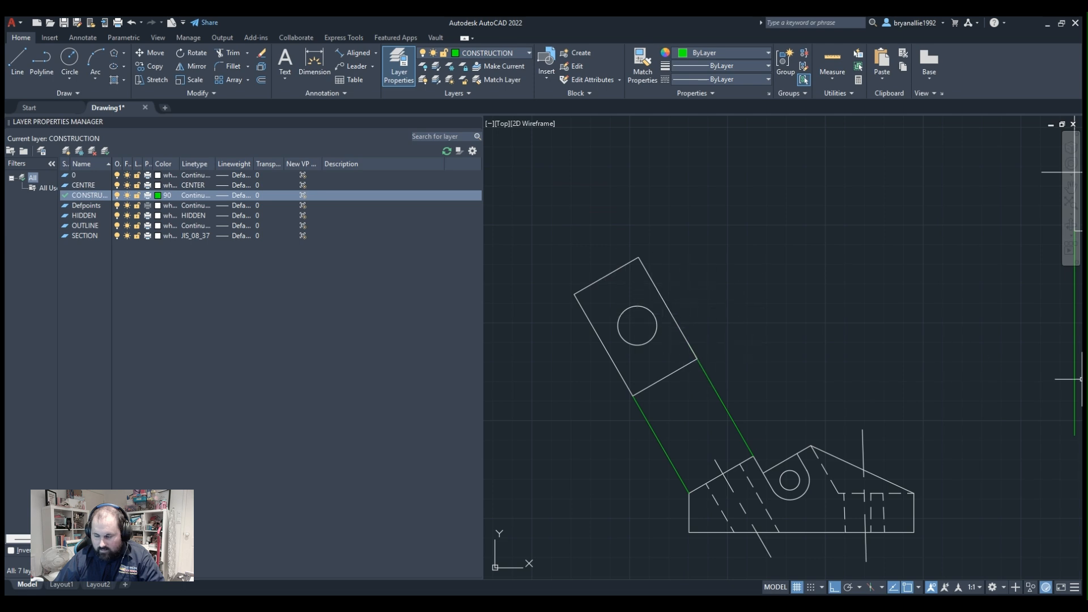
scroll(808, 404, up, 2)
scroll(808, 404, down, 2)
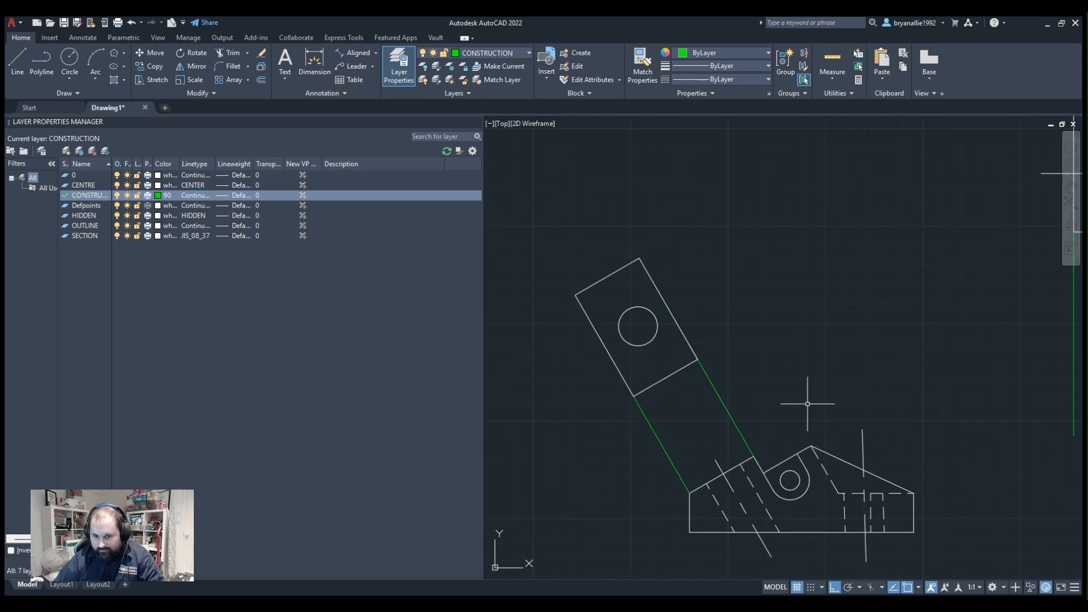
scroll(772, 388, down, 2)
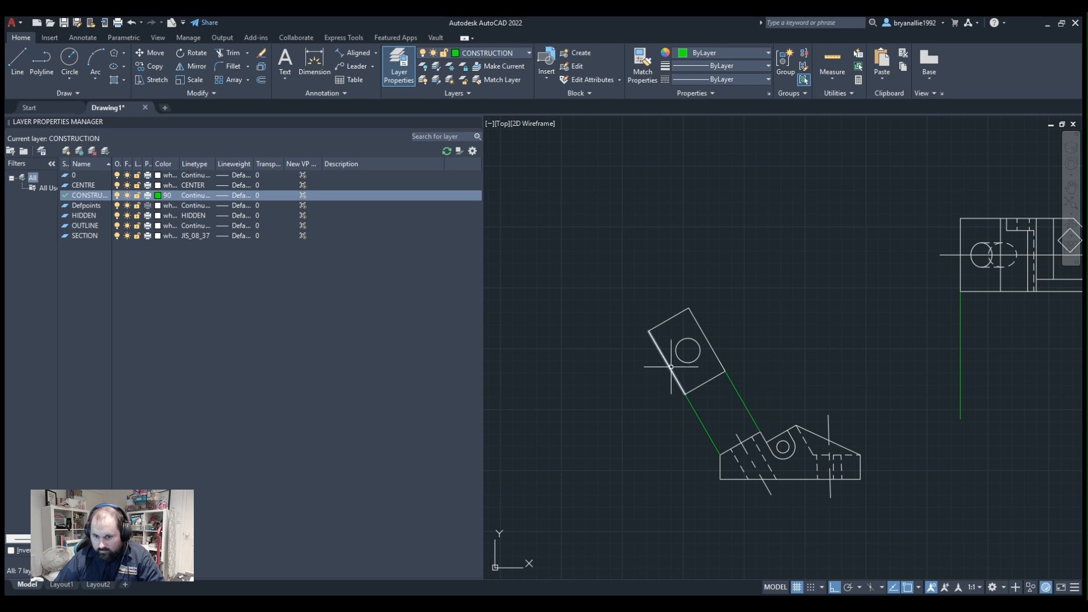
click(713, 397)
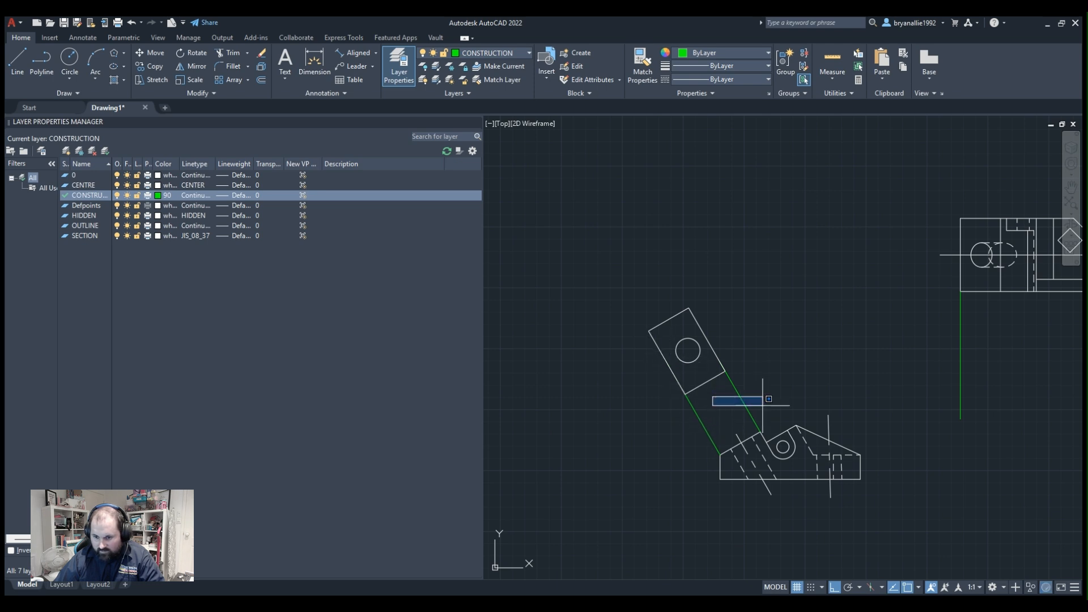
click(971, 539)
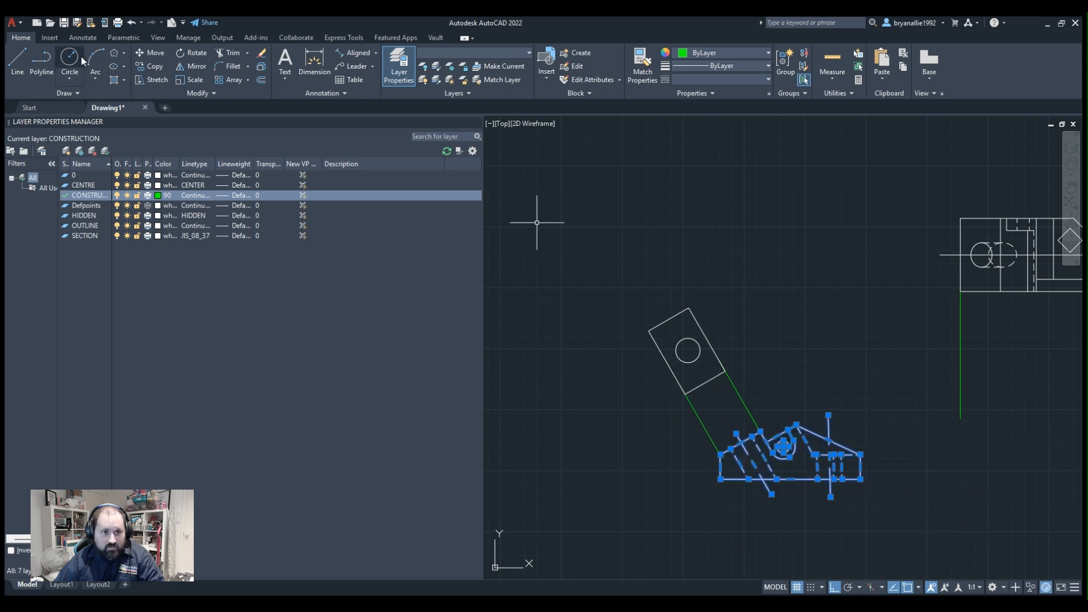
click(152, 52)
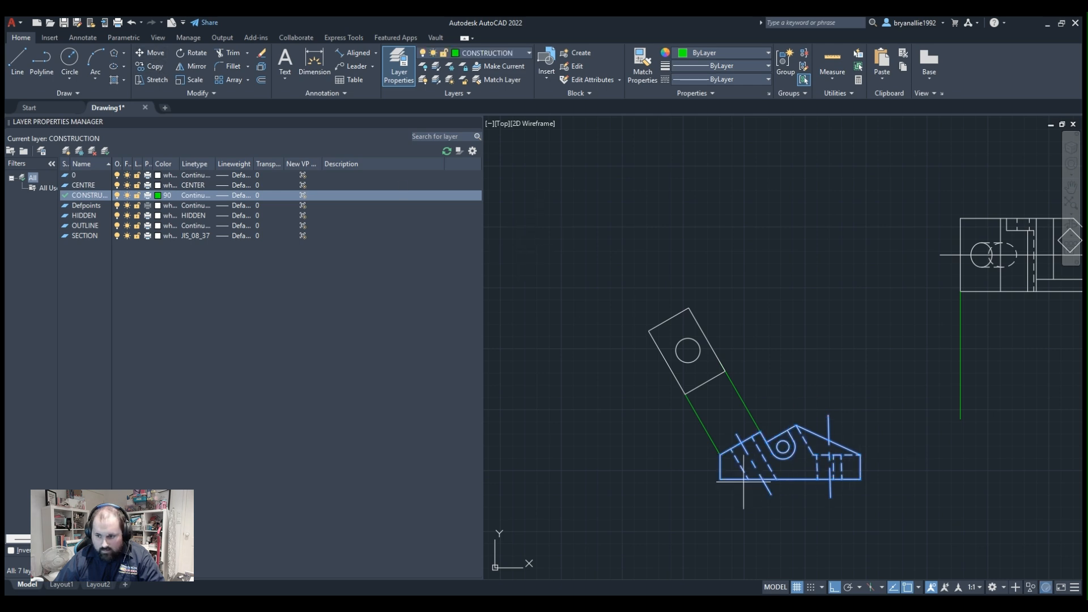
click(720, 454)
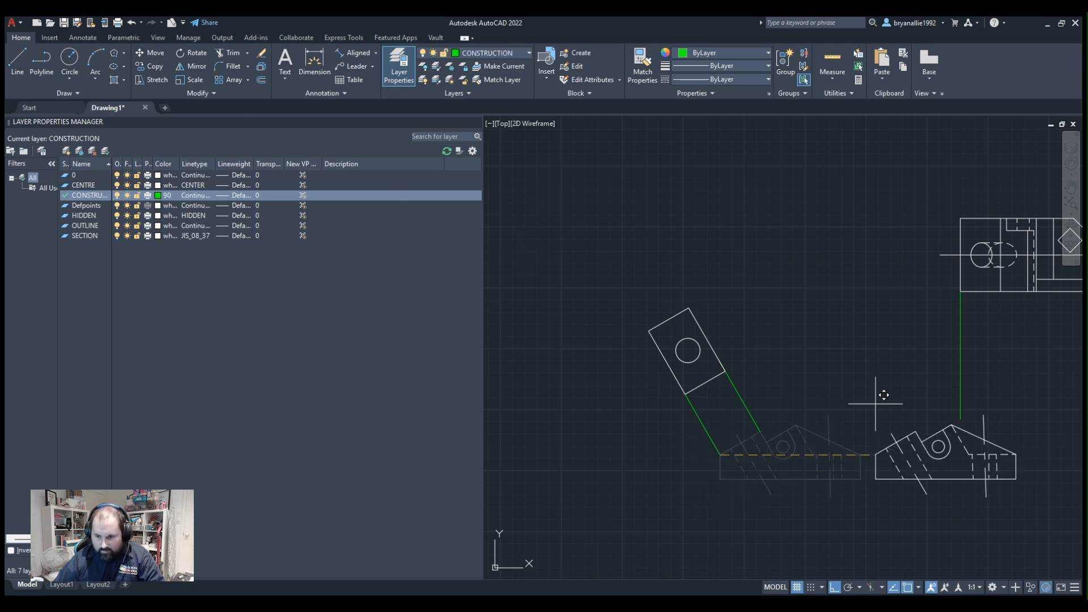
middle_drag(933, 411, 874, 443)
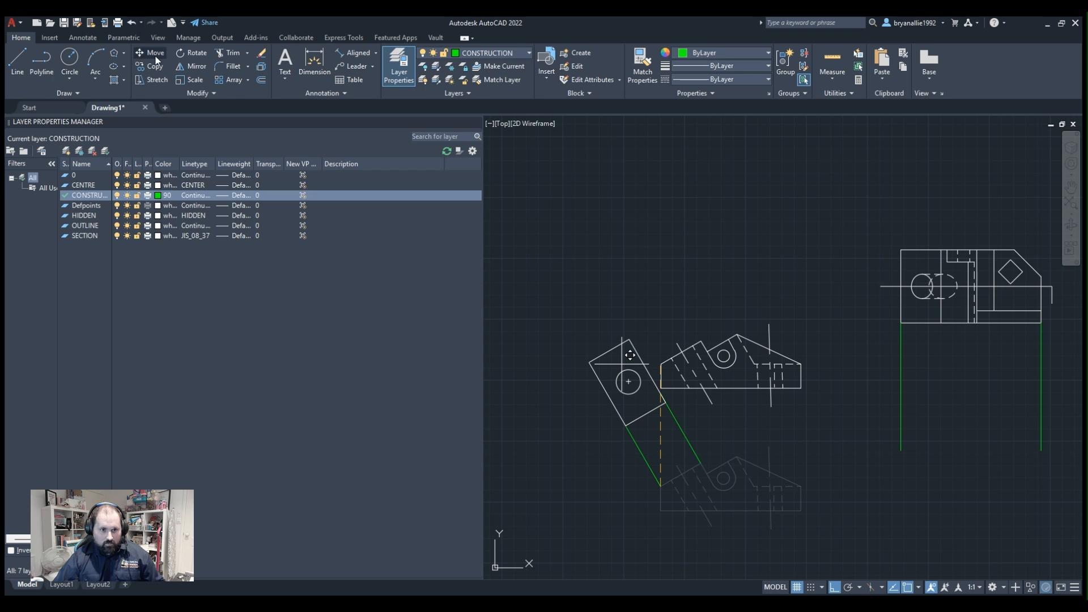
key(Escape)
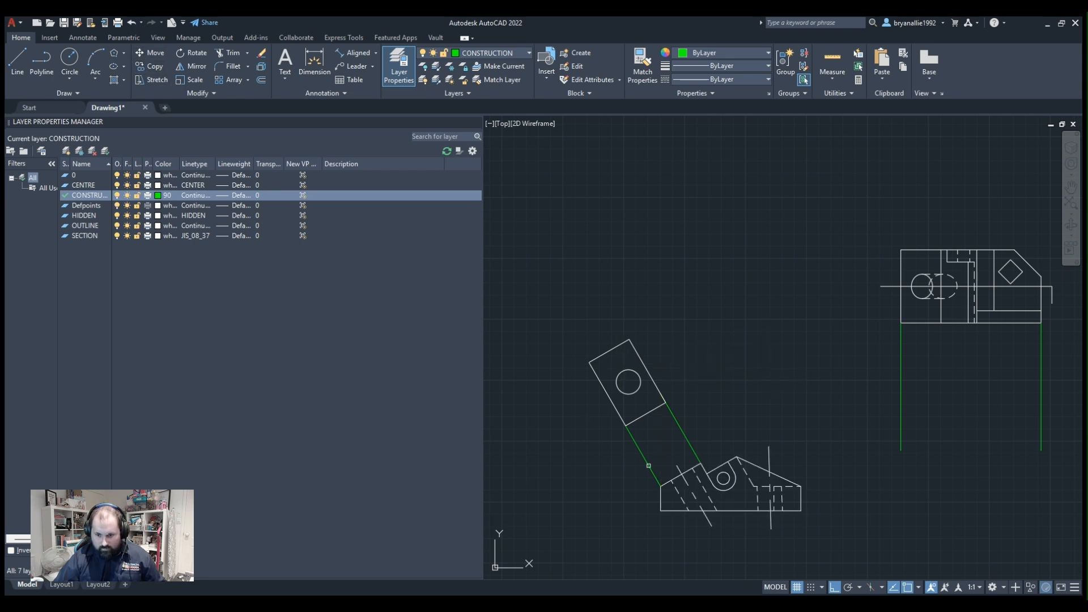
Copy the front view from its upper-left corner to the lower end of the plan view's left vertical construction line, with ortho off.
click(613, 459)
click(874, 532)
click(642, 440)
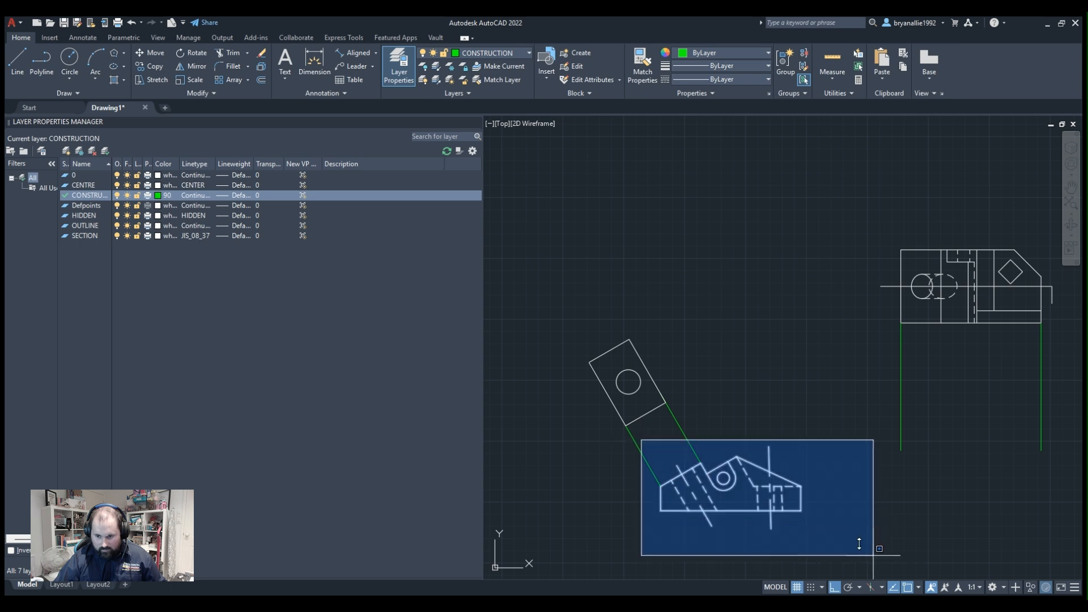
click(878, 551)
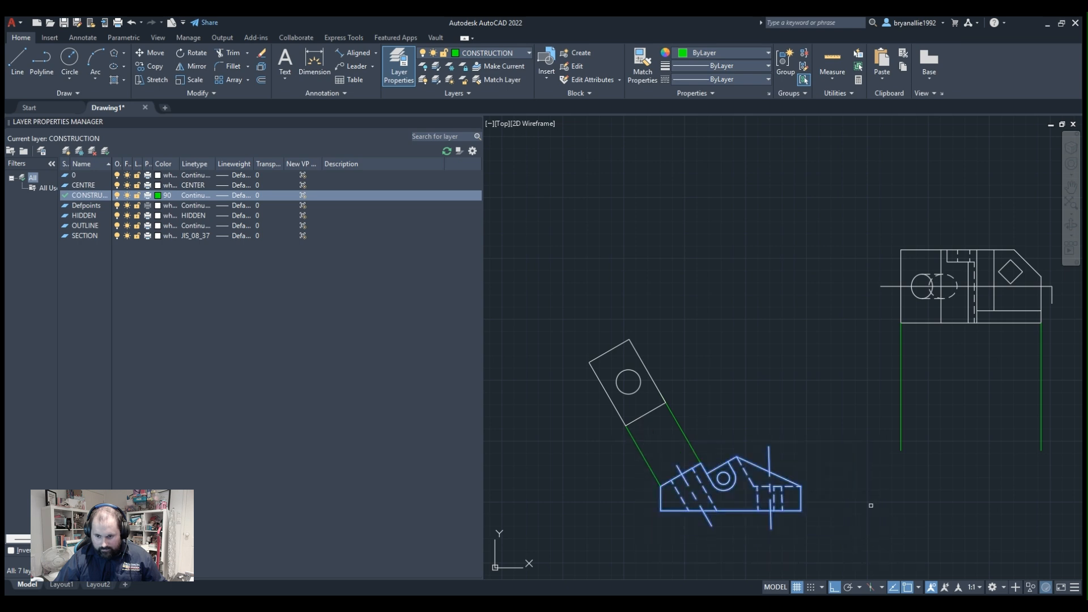
click(661, 486)
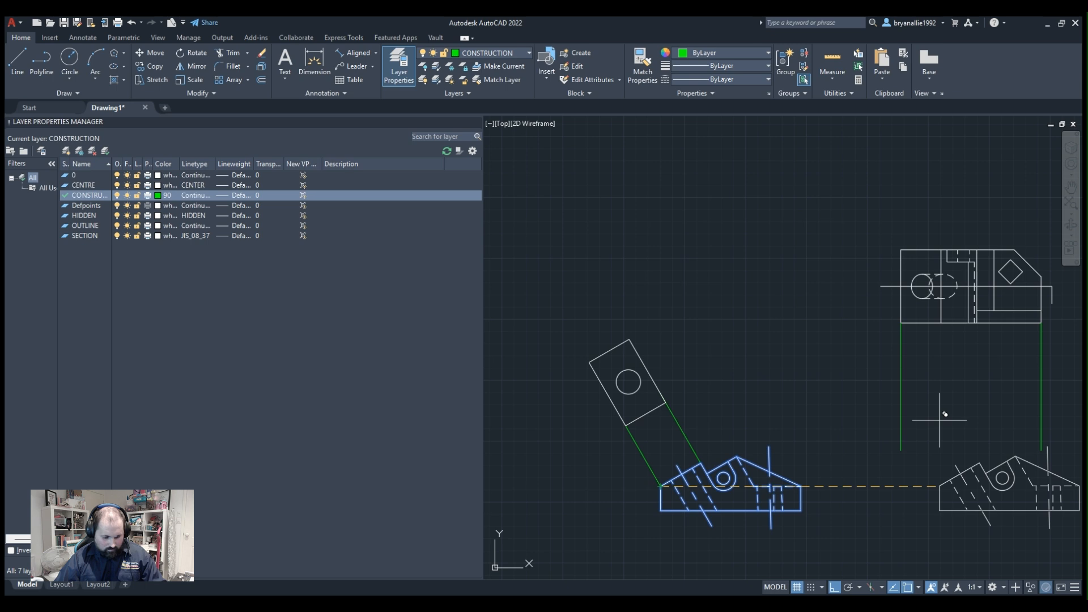
key(F8)
scroll(919, 433, up, 3)
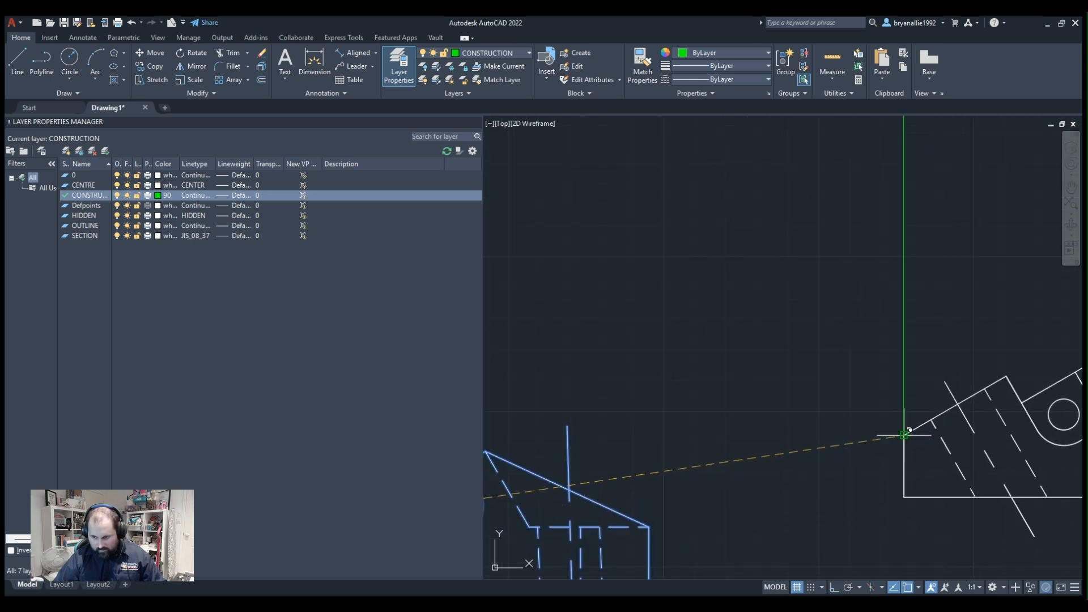
scroll(904, 434, down, 4)
middle_drag(581, 365, 911, 372)
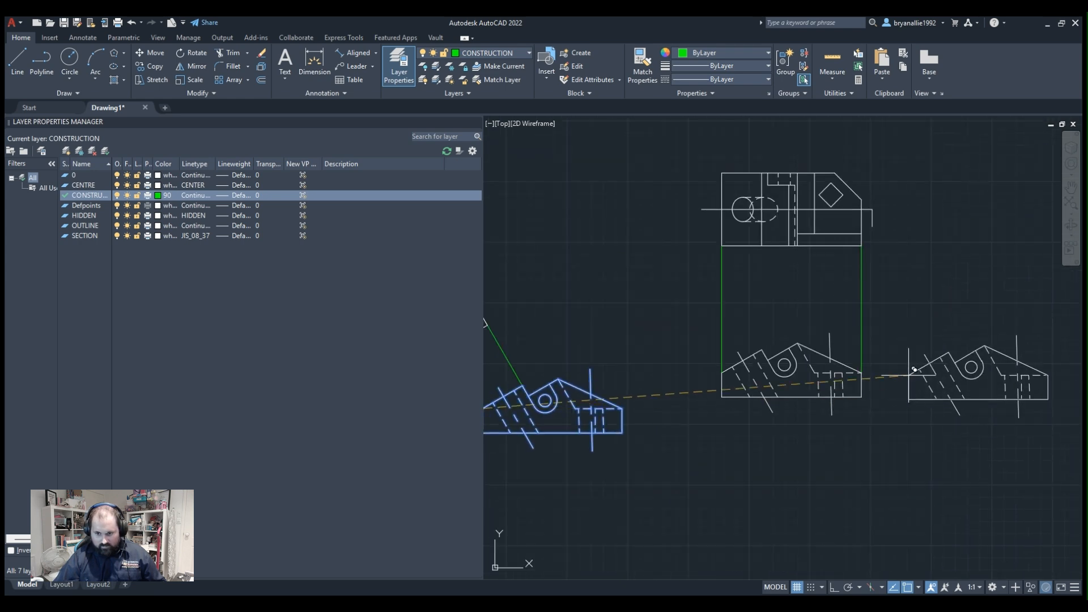
key(Escape)
Erase the hidden lines and centre line of the right-hand recess and hole from the copied front view.
scroll(906, 373, up, 5)
middle_drag(798, 368, 1024, 364)
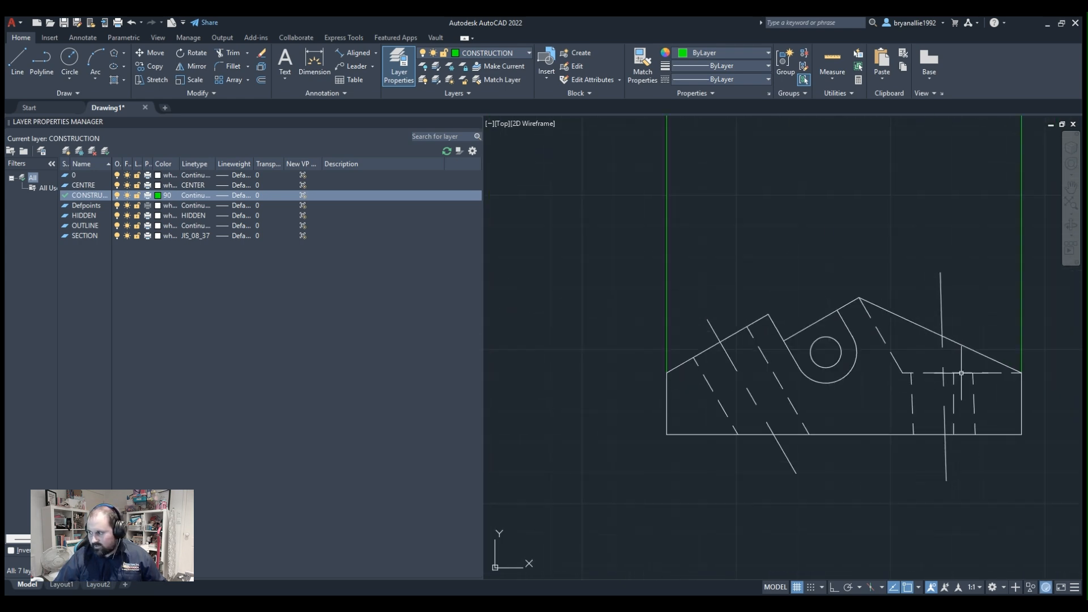
scroll(964, 357, up, 2)
scroll(917, 358, down, 2)
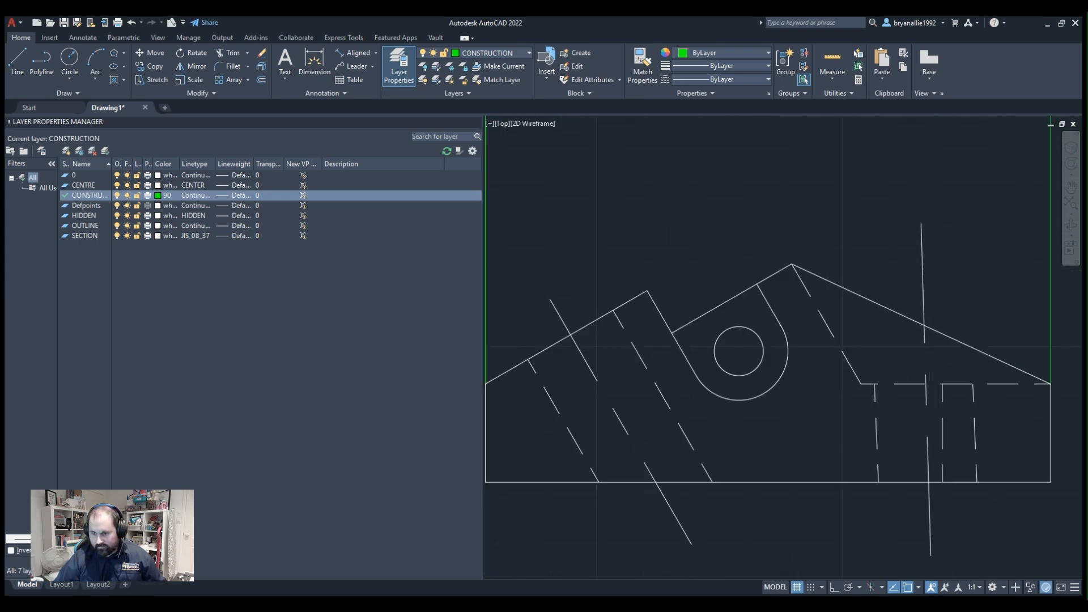
click(938, 357)
click(868, 404)
key(Delete)
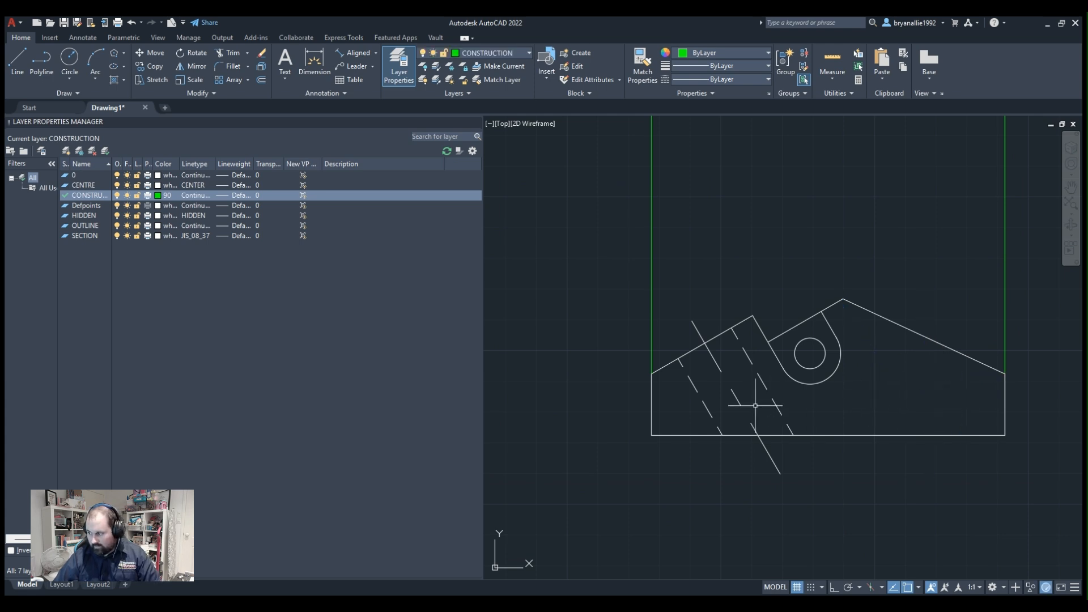
Erase the angled hole's centre line in the copied view and change the hole's hidden edges to continuous lines.
click(730, 386)
key(Delete)
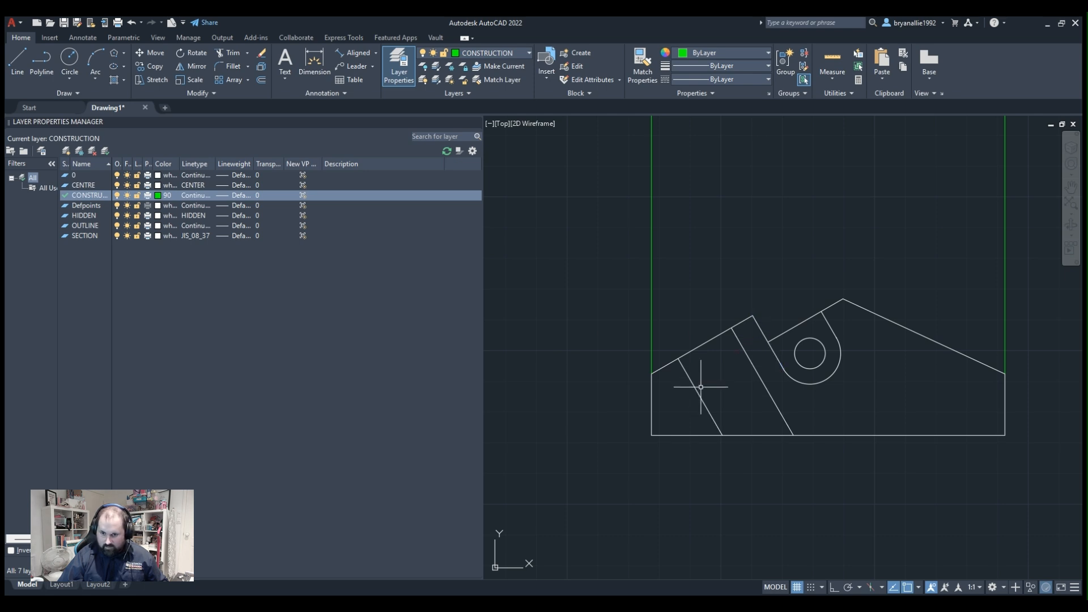
Hatch the copied view's solid area right of the angled hole with ANSI31 on the OUTLINE layer, and close the layer manager.
middle_drag(909, 347, 826, 369)
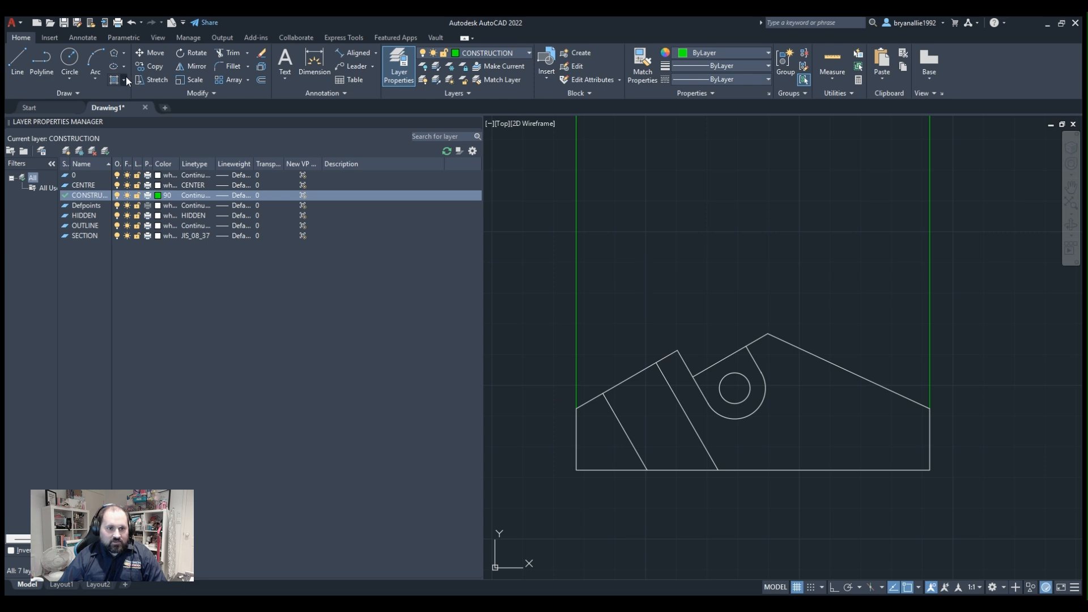
click(126, 93)
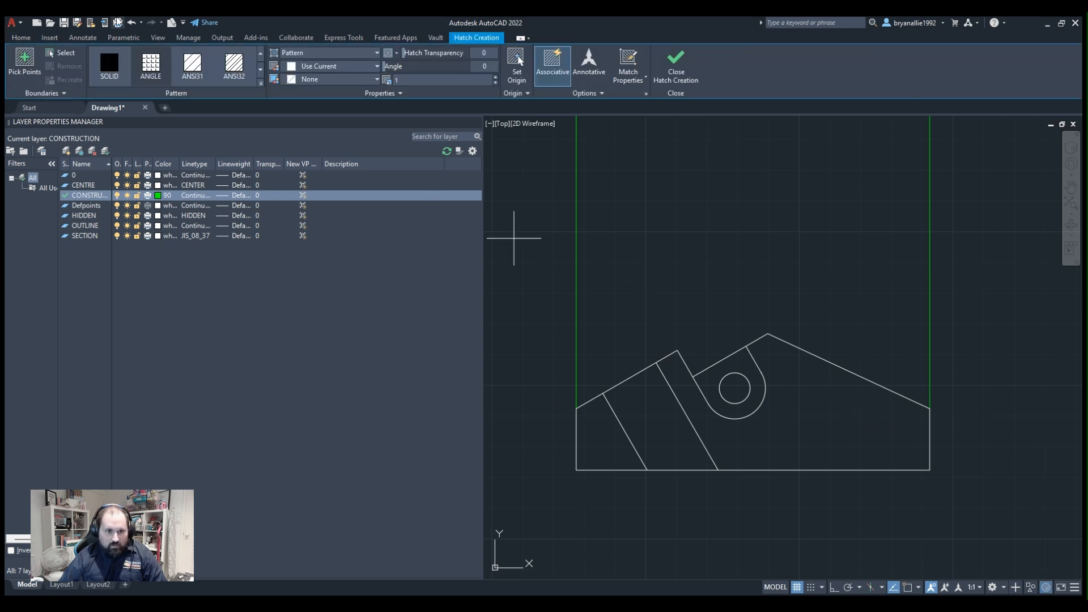
click(193, 61)
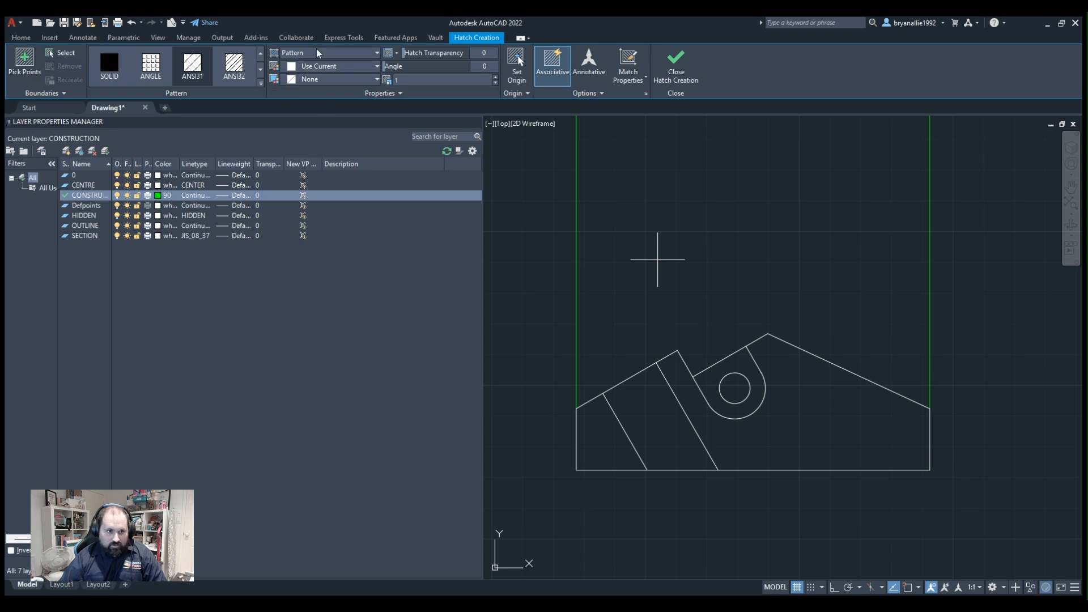
click(21, 37)
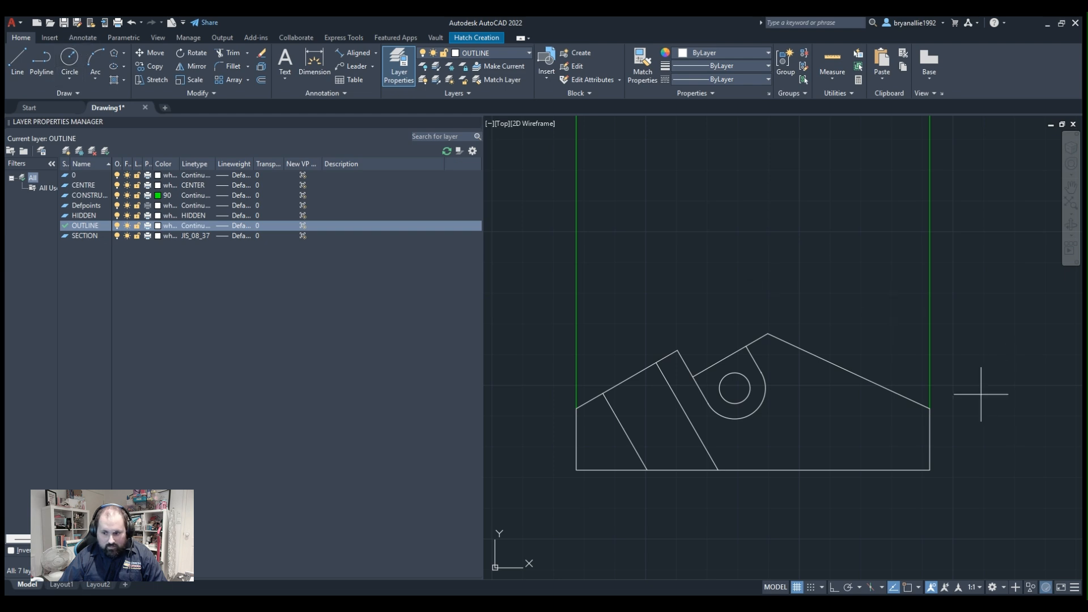
click(809, 399)
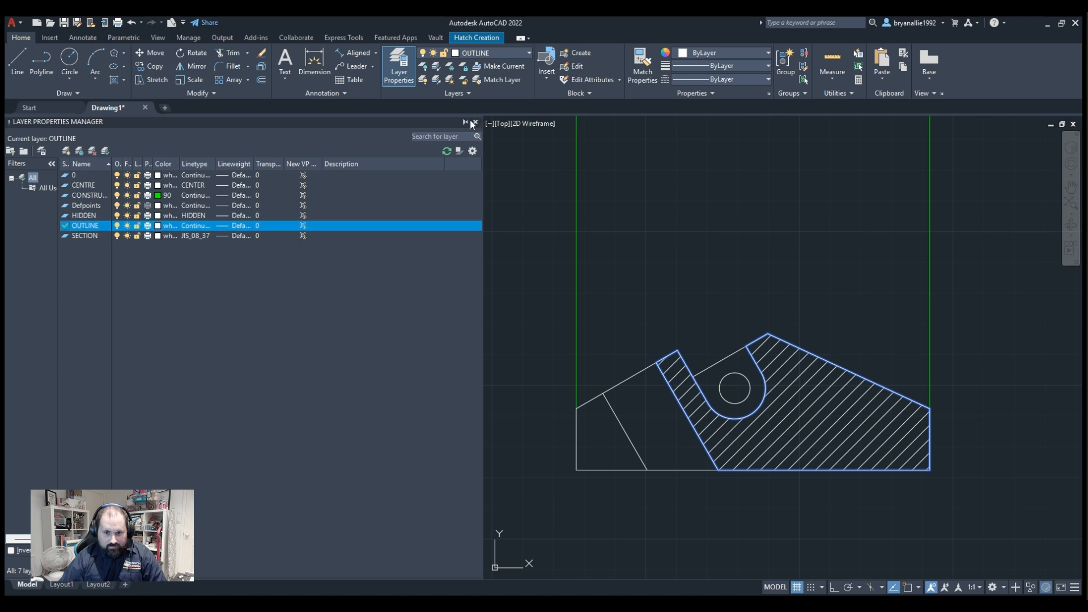
click(475, 120)
key(Return)
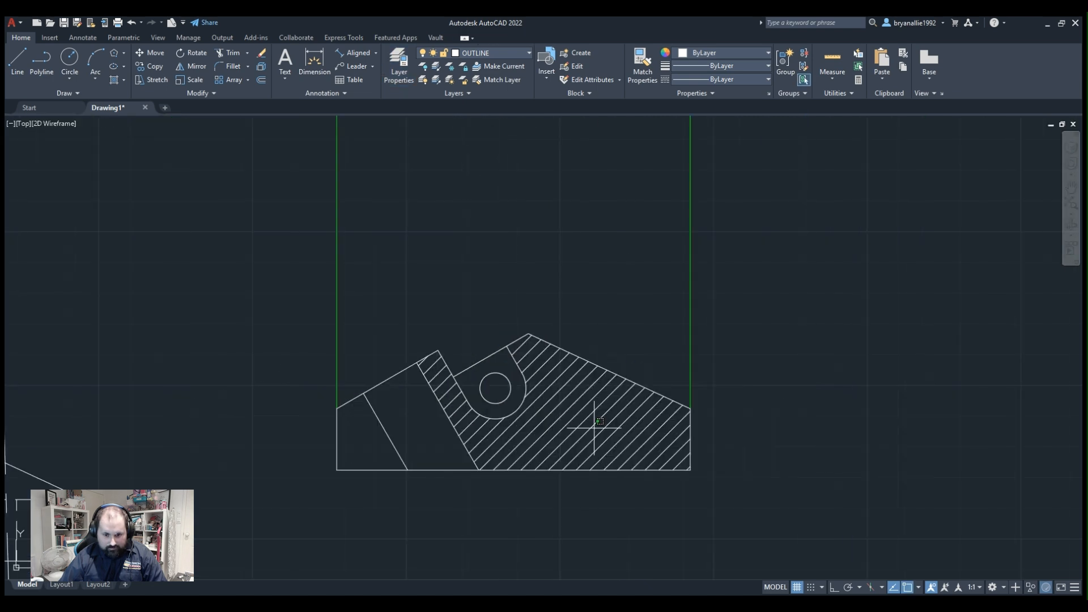
Try hatch angles of 45 and 90 degrees on the large hatched area and reset the angle to 0.
click(567, 426)
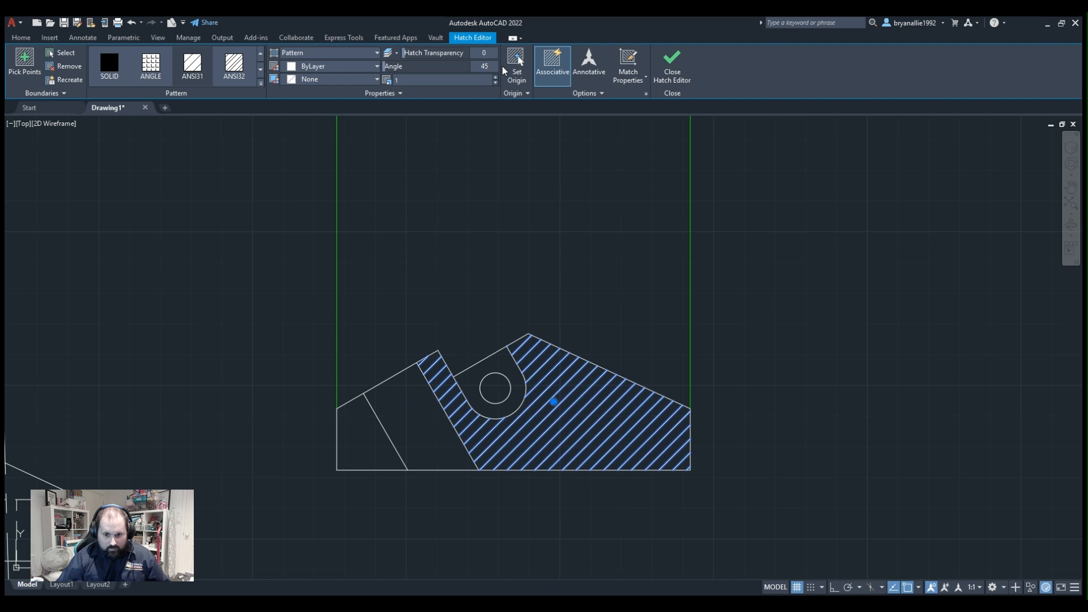
key(Return)
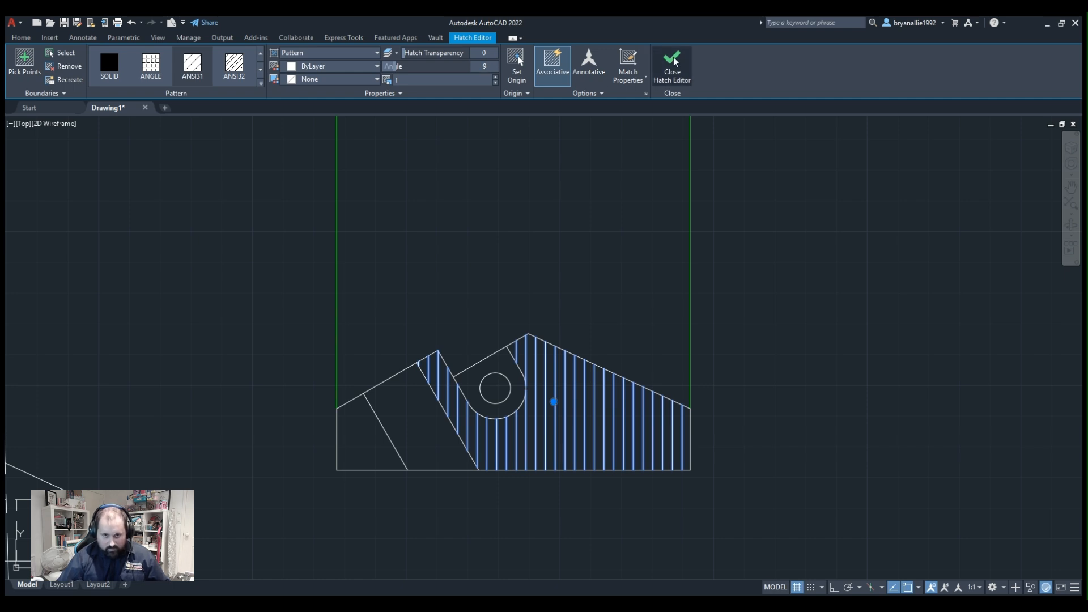
key(Return)
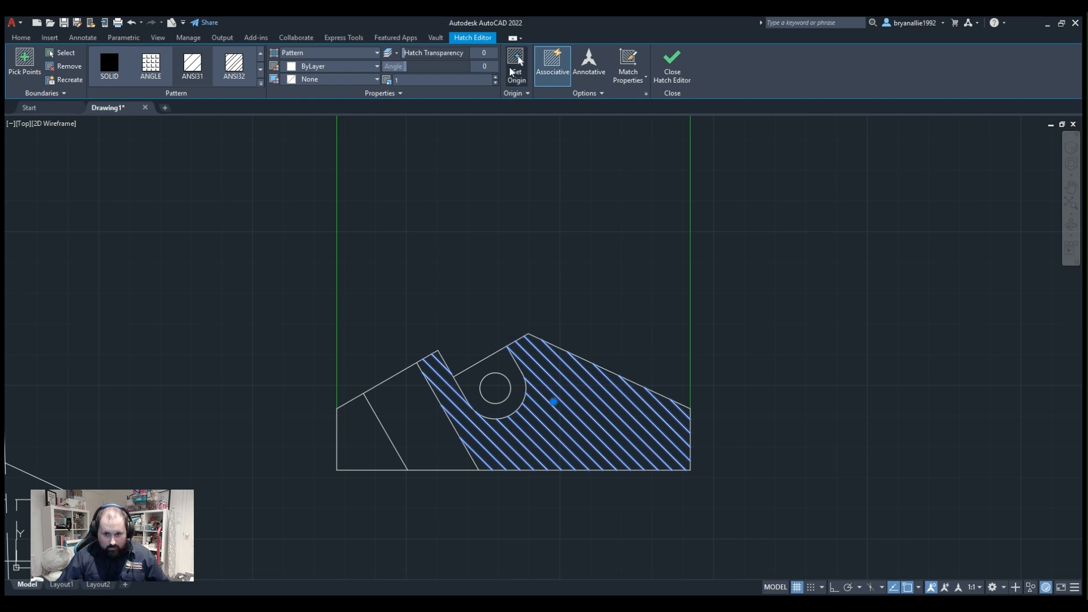
key(Return)
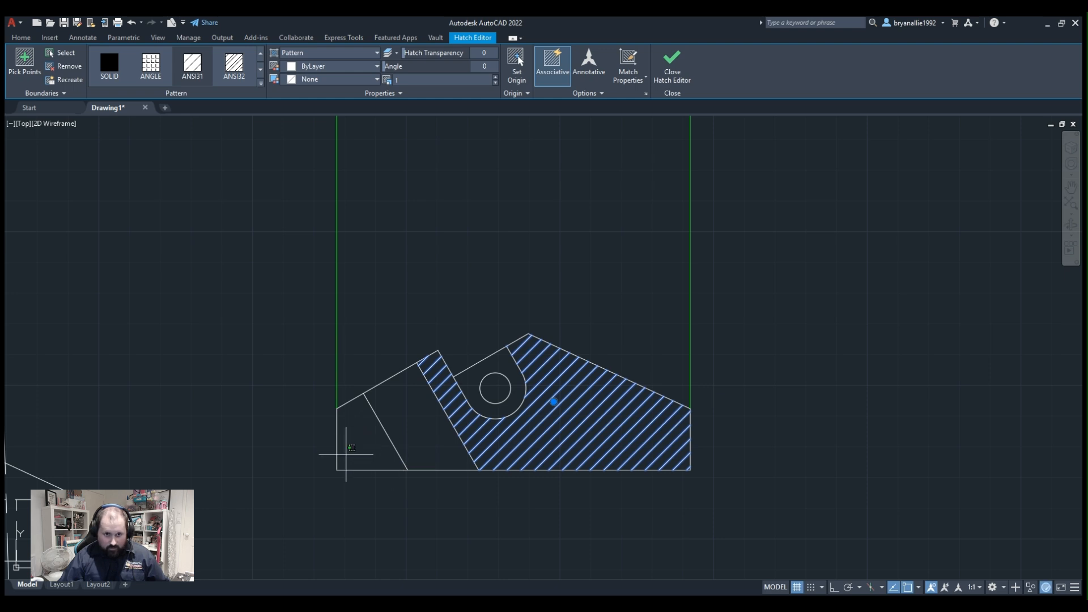
click(346, 453)
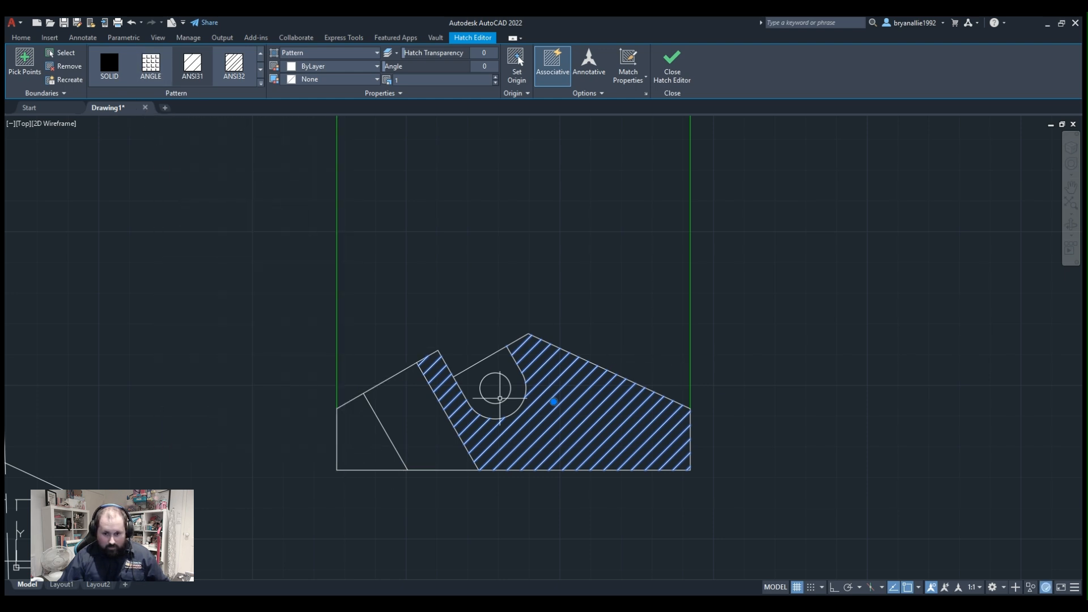
key(Escape)
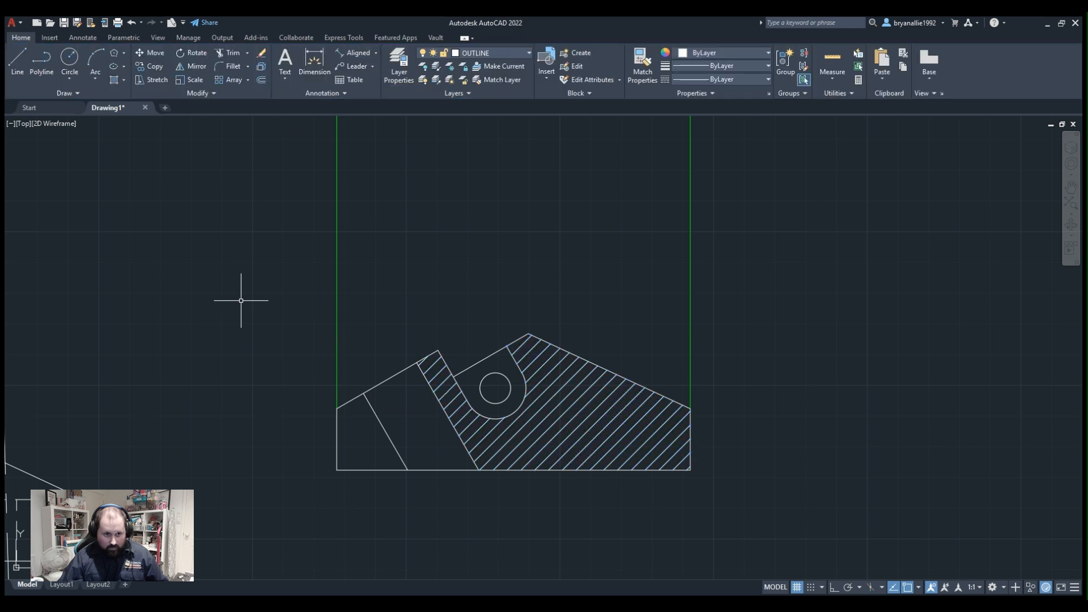
Hatch the area left of the angled hole with the same diagonal pattern at angle 0 and scale 1.
click(114, 80)
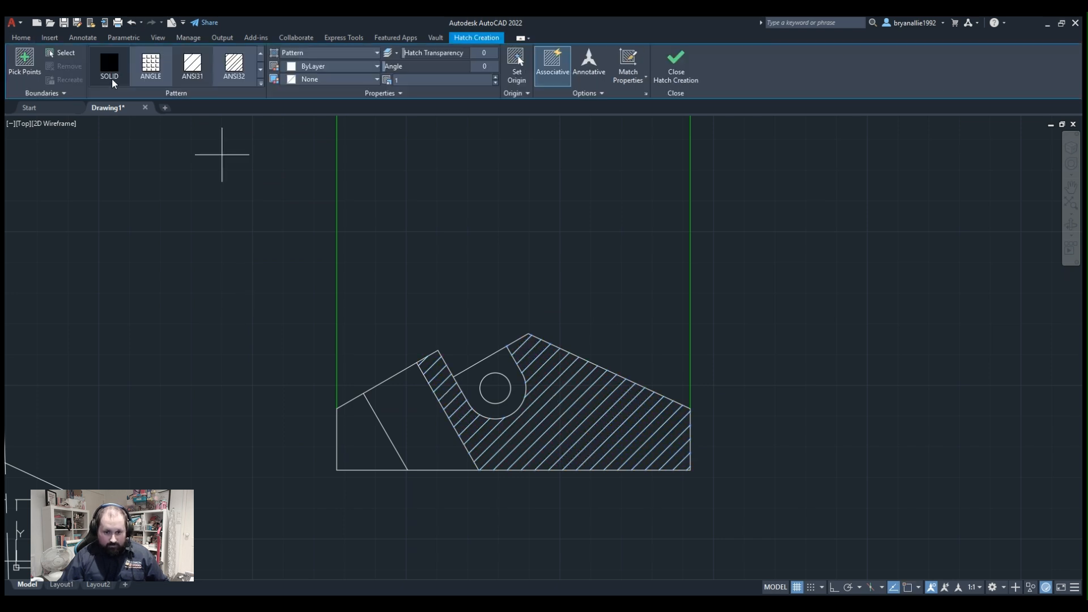
click(379, 444)
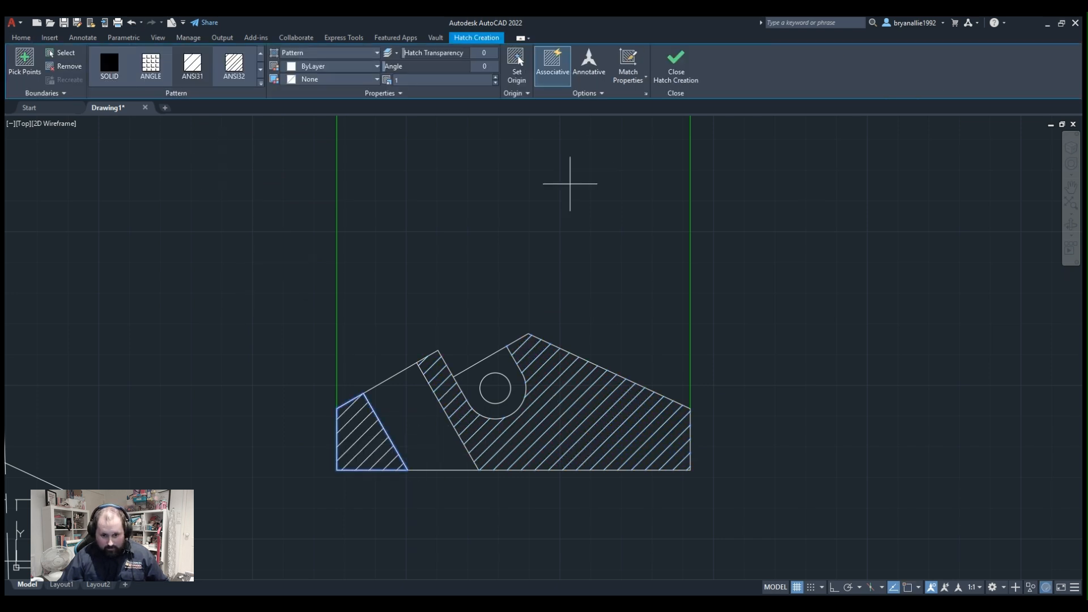
key(Return)
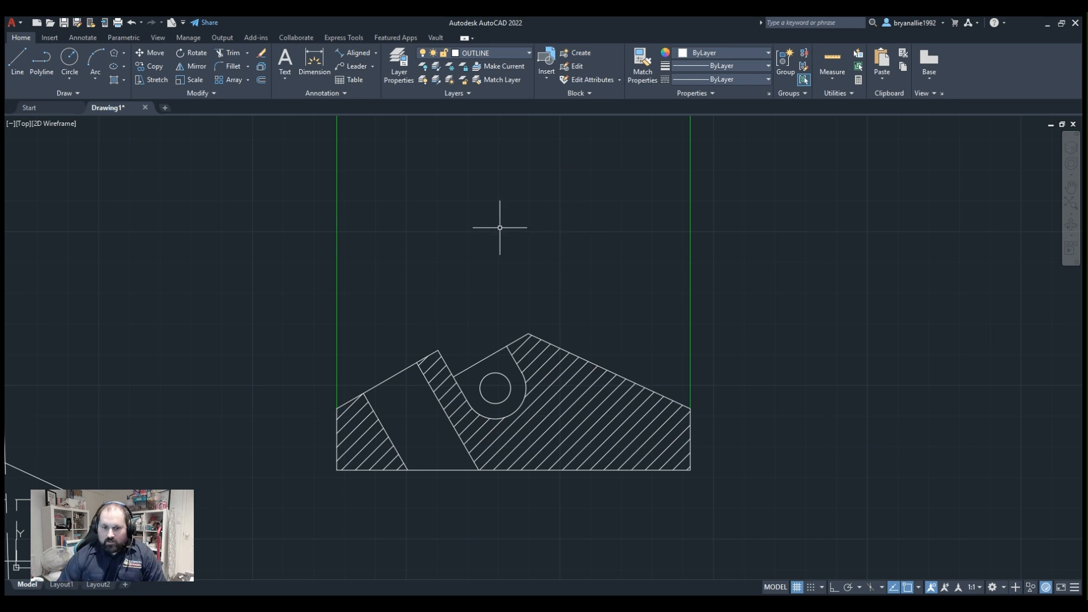
Examine the section line through the plan view and compare it with the hatched section view below.
scroll(496, 389, up, 3)
scroll(486, 332, down, 7)
scroll(479, 206, up, 4)
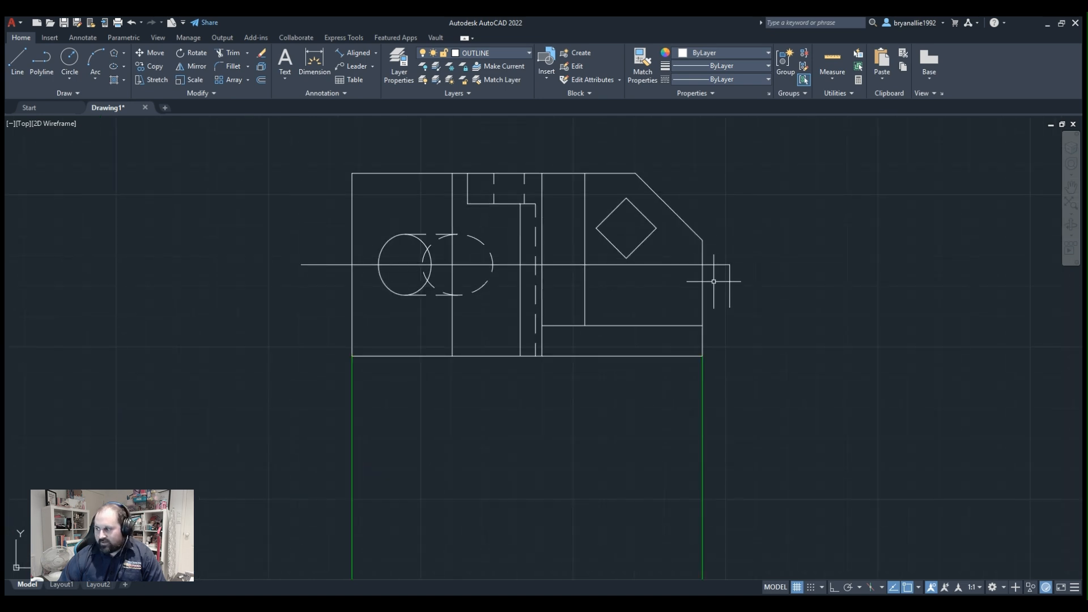
scroll(709, 274, up, 4)
scroll(707, 276, down, 6)
scroll(406, 260, up, 2)
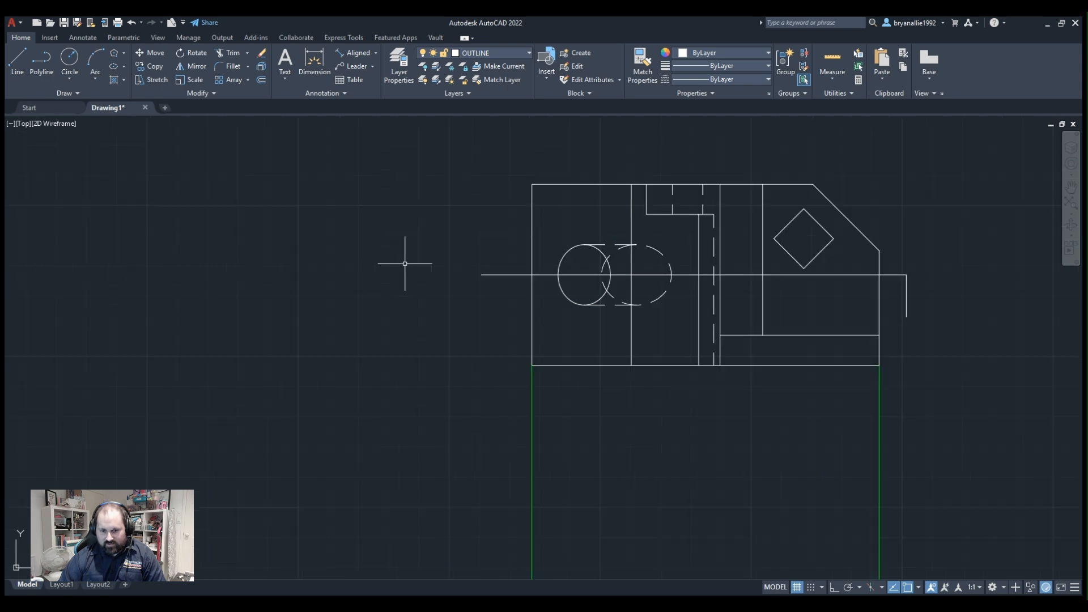
scroll(405, 262, up, 2)
scroll(516, 292, down, 2)
scroll(513, 287, up, 5)
scroll(553, 286, down, 9)
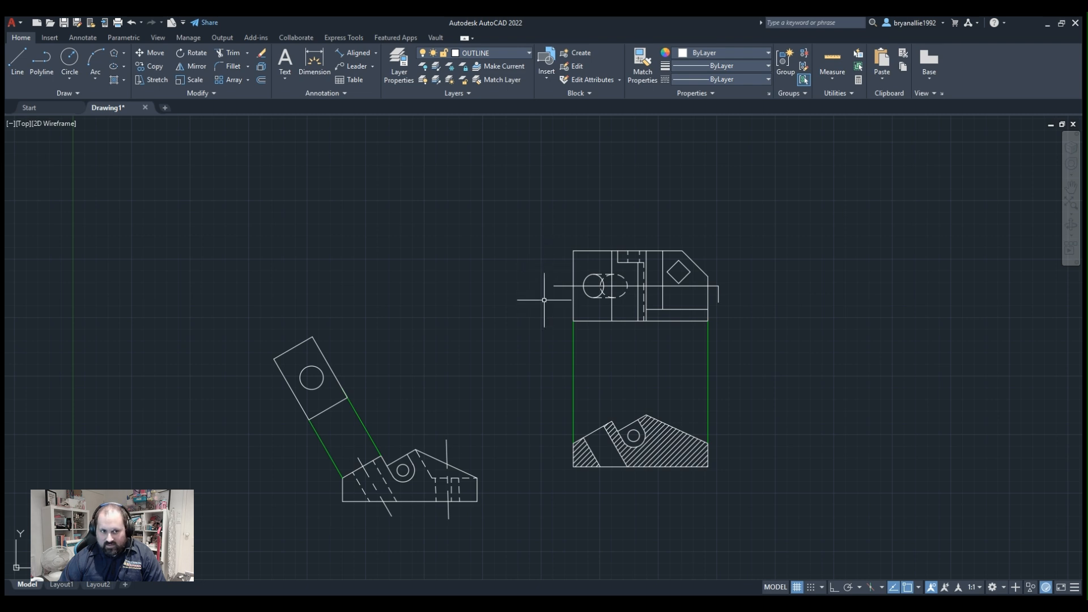
scroll(600, 447, up, 4)
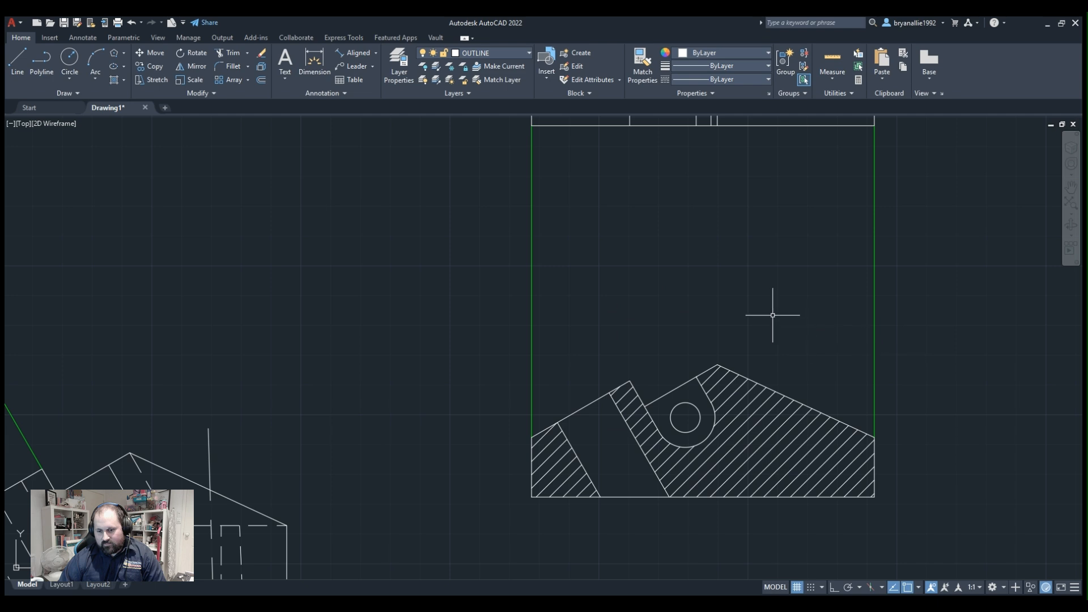
scroll(773, 315, up, 3)
scroll(775, 315, down, 3)
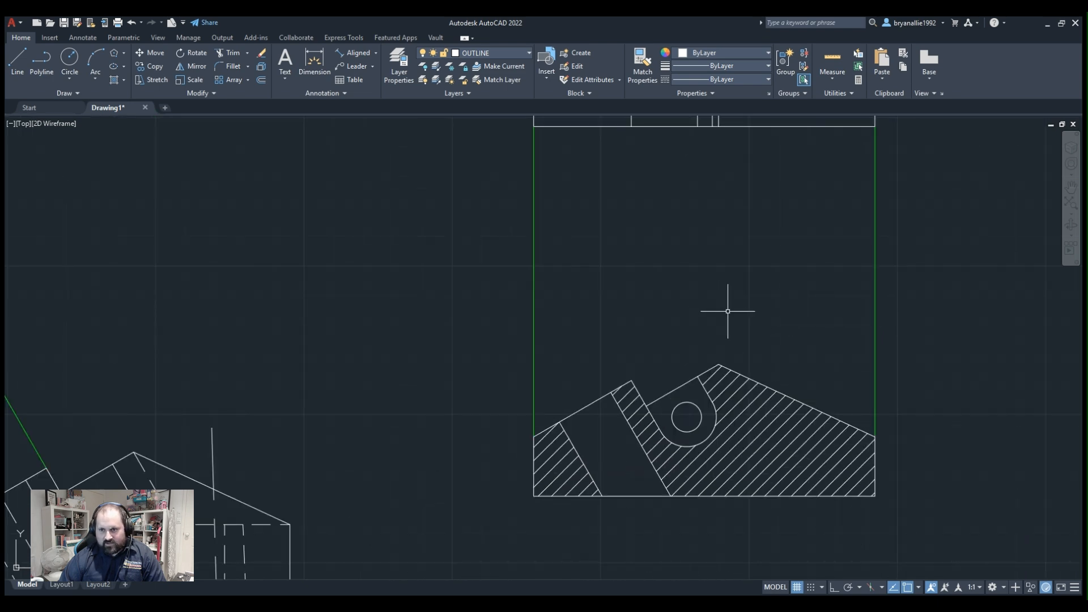
scroll(760, 346, down, 2)
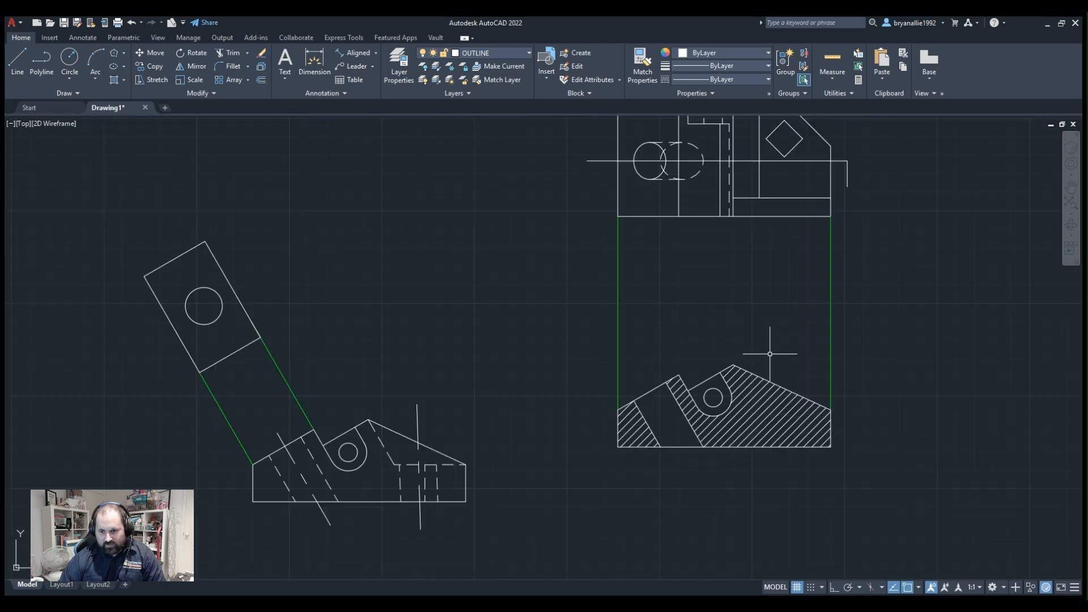
Examine the original front view's hidden and centre lines, its angled auxiliary view and their placement beside the section view.
mouse_move(542, 347)
middle_down()
mouse_move(542, 459)
mouse_move(526, 384)
middle_up()
middle_drag(276, 471, 455, 382)
scroll(456, 382, up, 3)
scroll(457, 382, down, 6)
scroll(469, 405, up, 3)
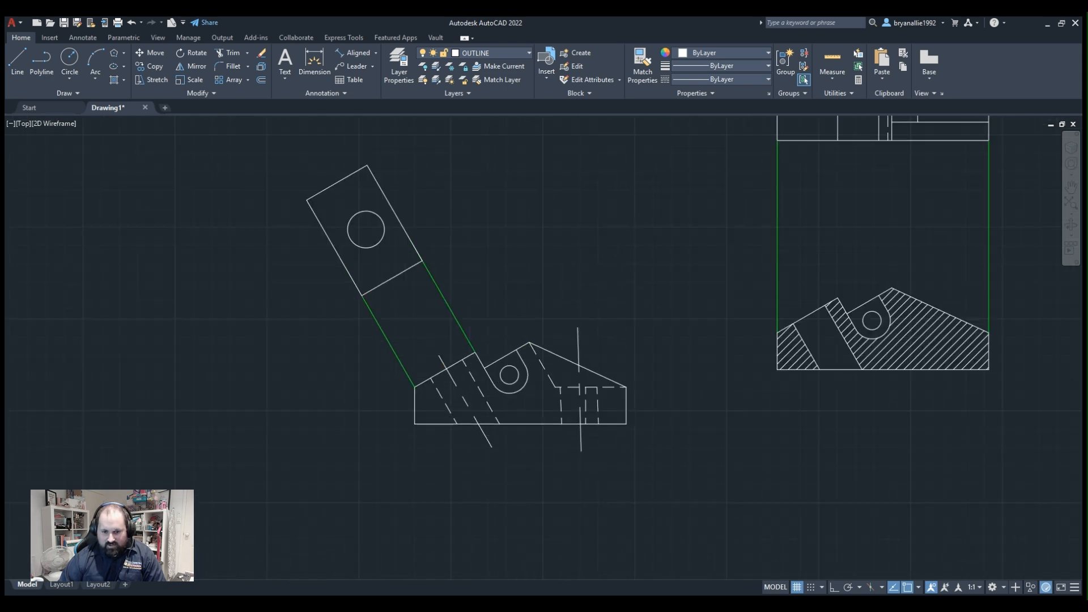
scroll(478, 420, up, 2)
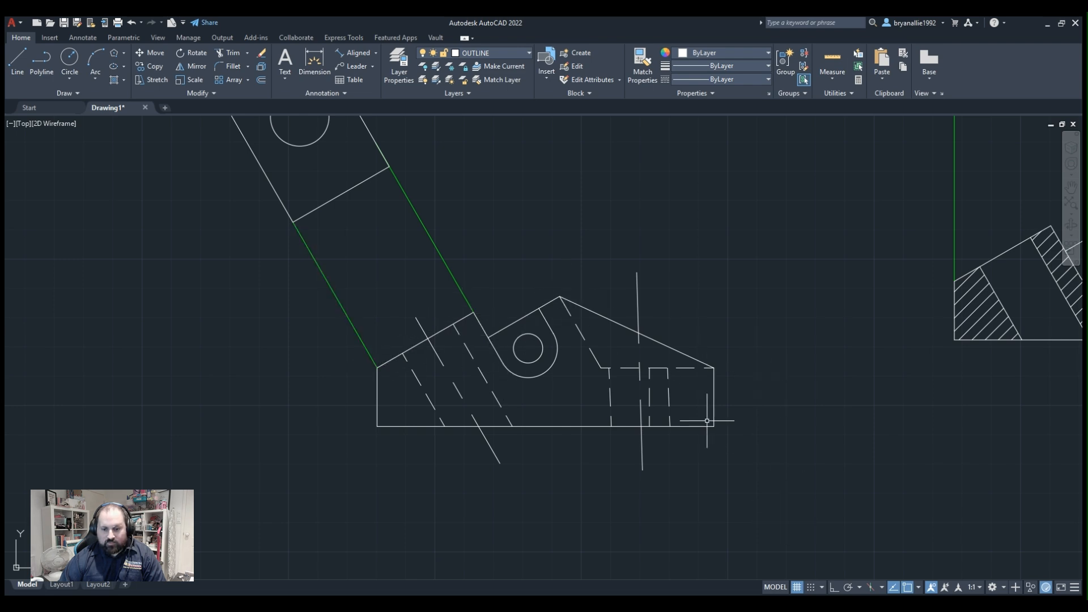
middle_drag(411, 316, 482, 406)
scroll(481, 405, up, 2)
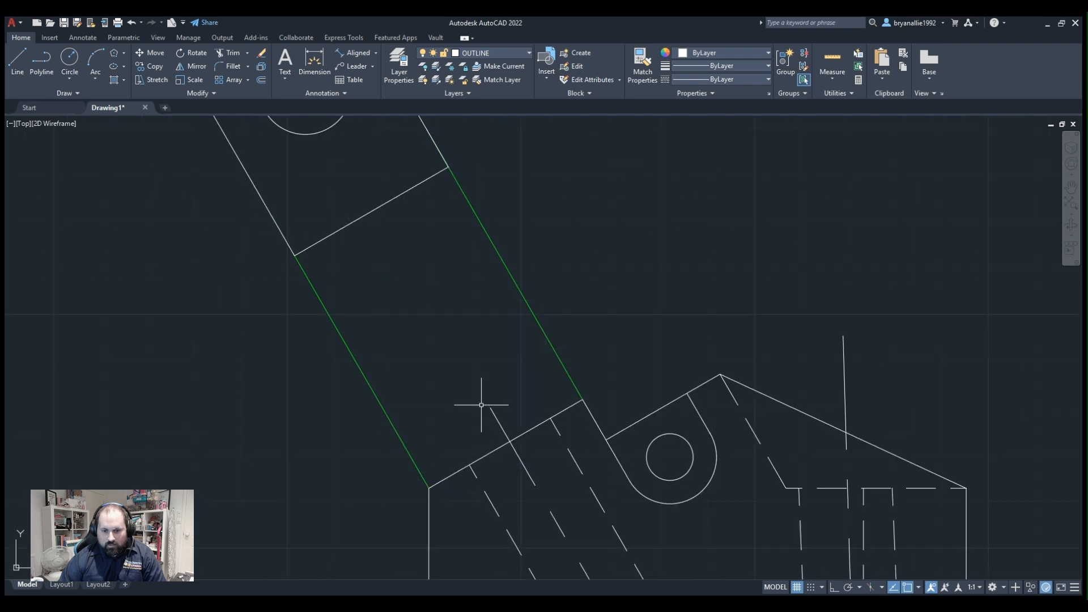
scroll(480, 404, down, 2)
scroll(481, 405, up, 2)
scroll(481, 405, down, 4)
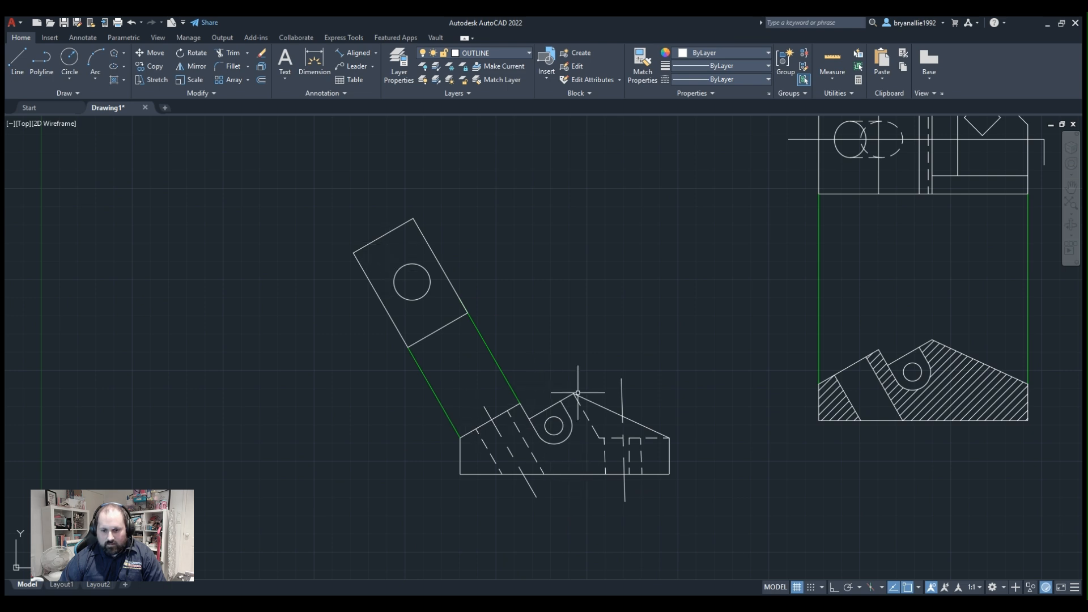
middle_drag(875, 351, 923, 324)
middle_drag(521, 414, 535, 403)
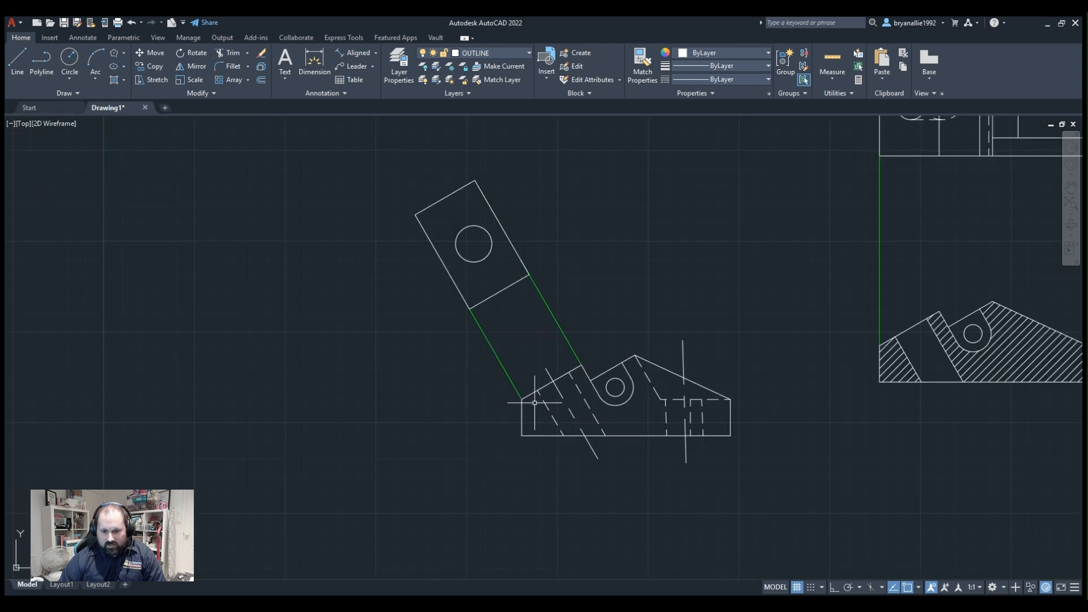
Inspect the front view's sloped faces, slot outline and dashed hole edges against the projected auxiliary view.
scroll(534, 403, up, 2)
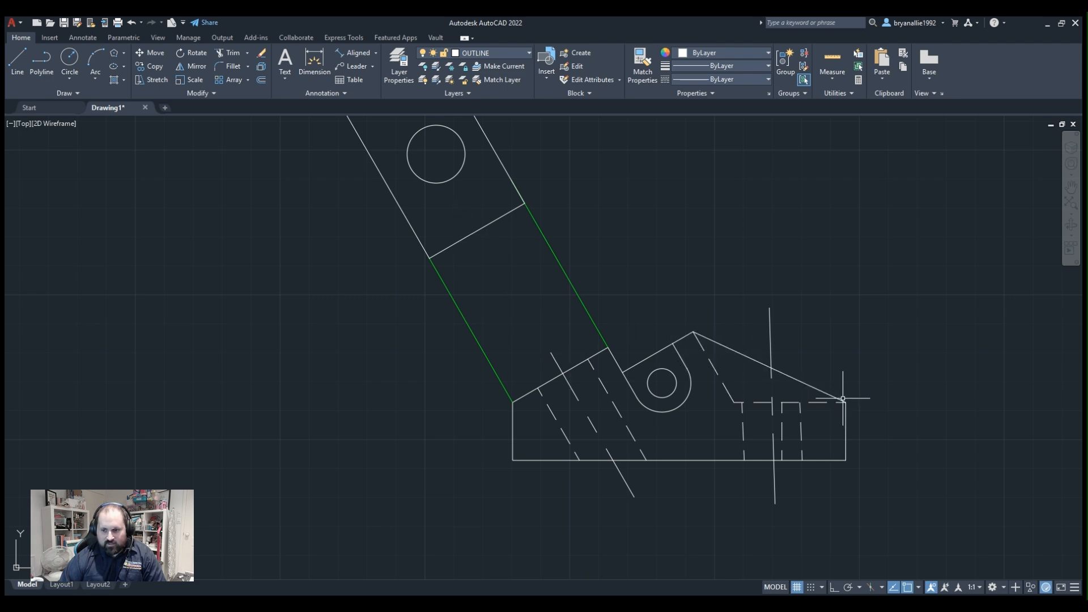
scroll(787, 321, up, 2)
scroll(783, 323, down, 2)
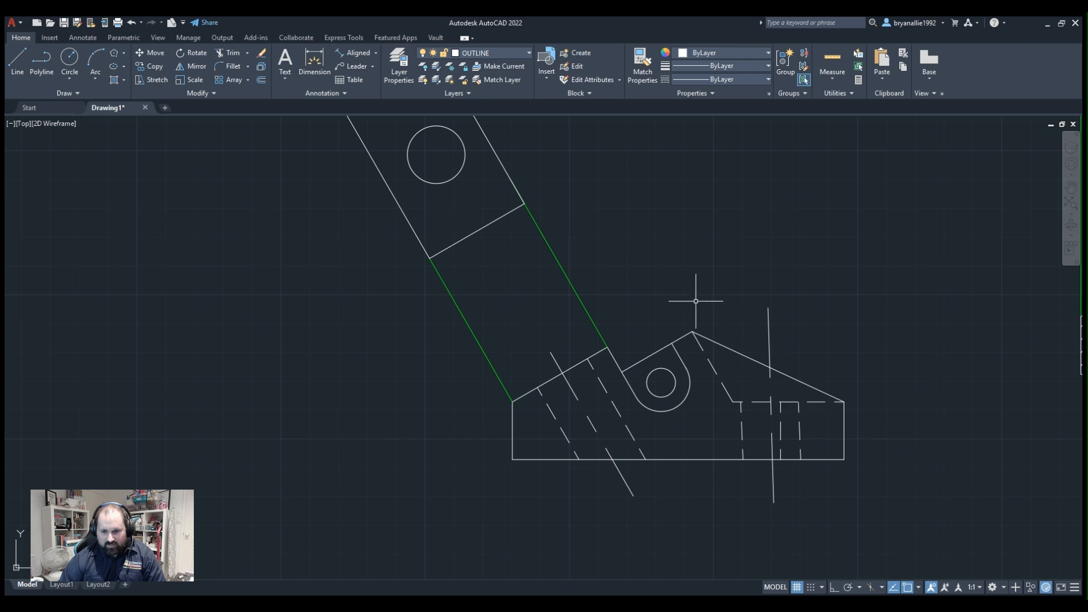
scroll(772, 316, down, 2)
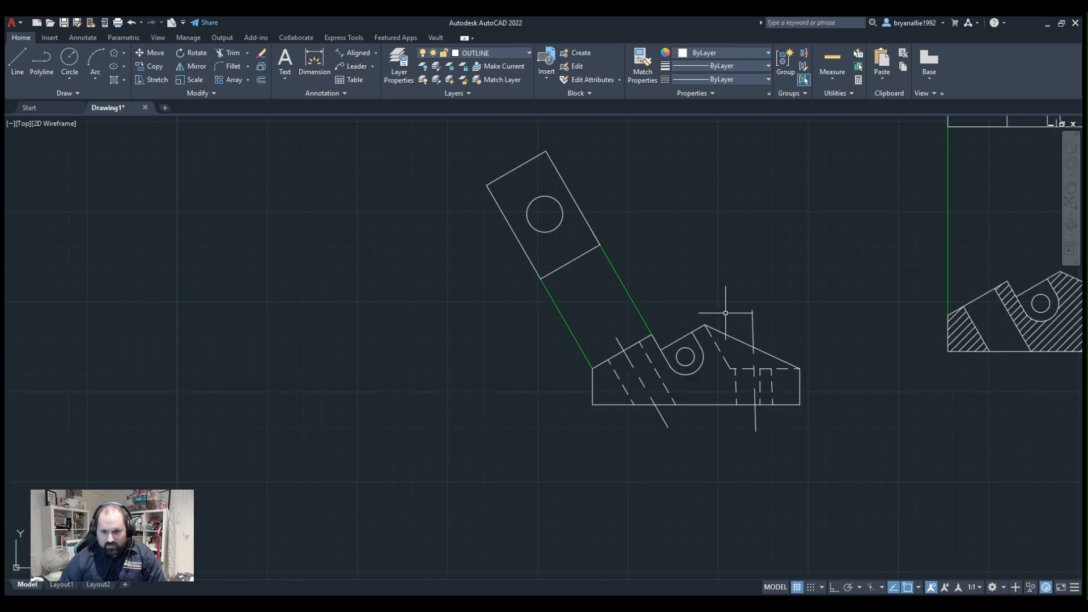
scroll(725, 313, up, 2)
scroll(725, 313, down, 2)
scroll(736, 315, up, 1)
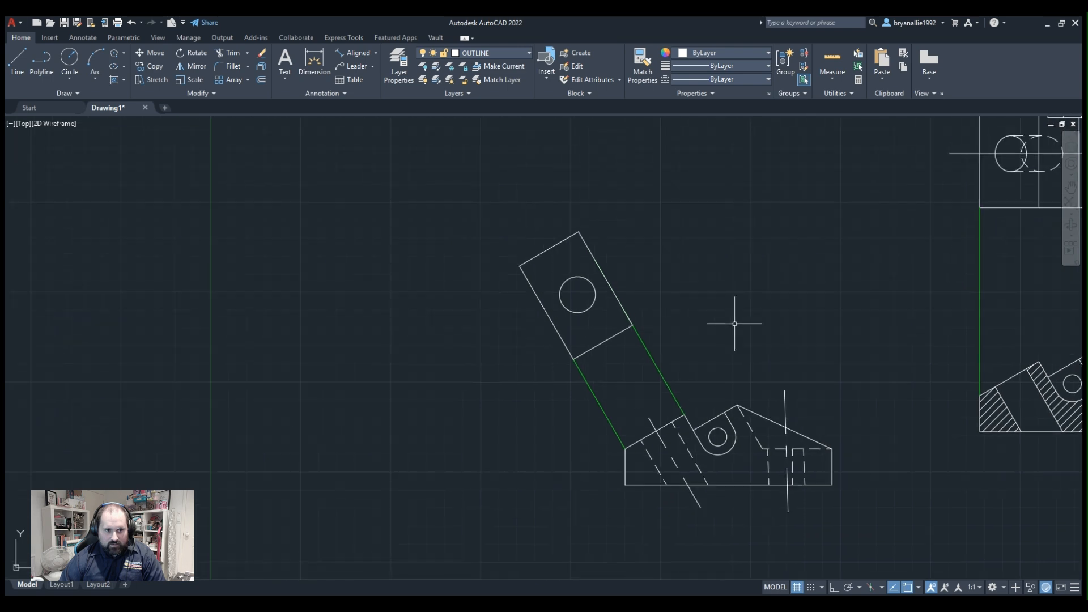
Try a line from the front view's peak parallel to the green auxiliary projection lines, and erase it.
click(69, 66)
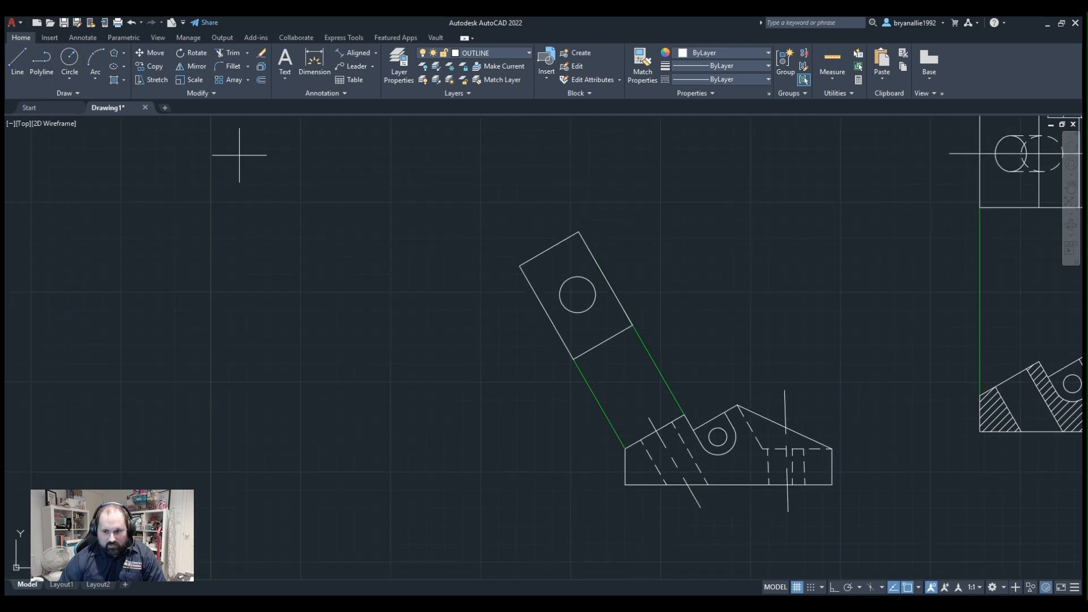
click(736, 405)
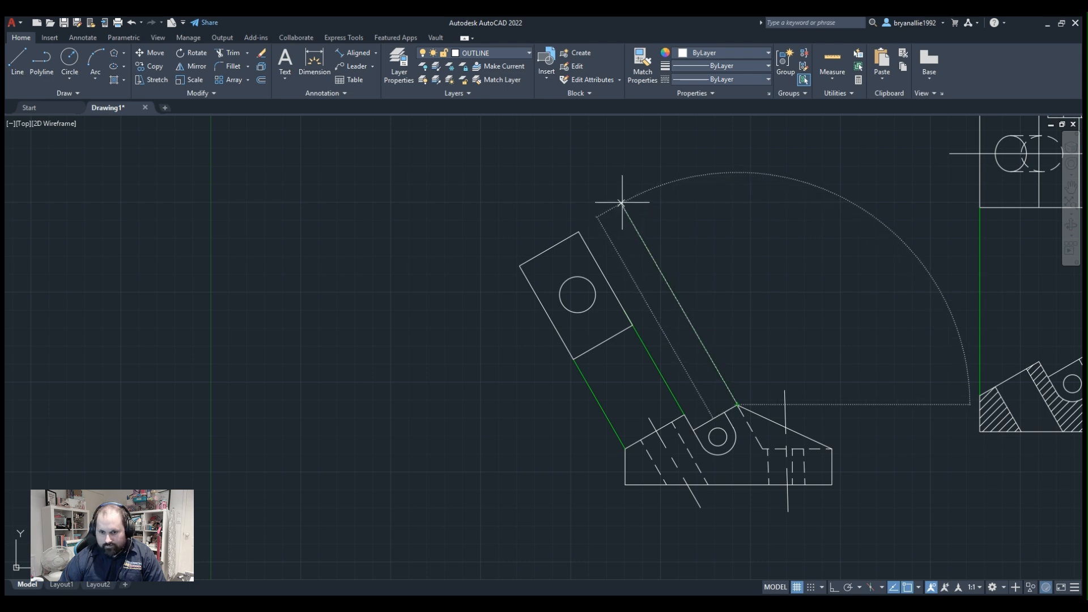
key(Escape)
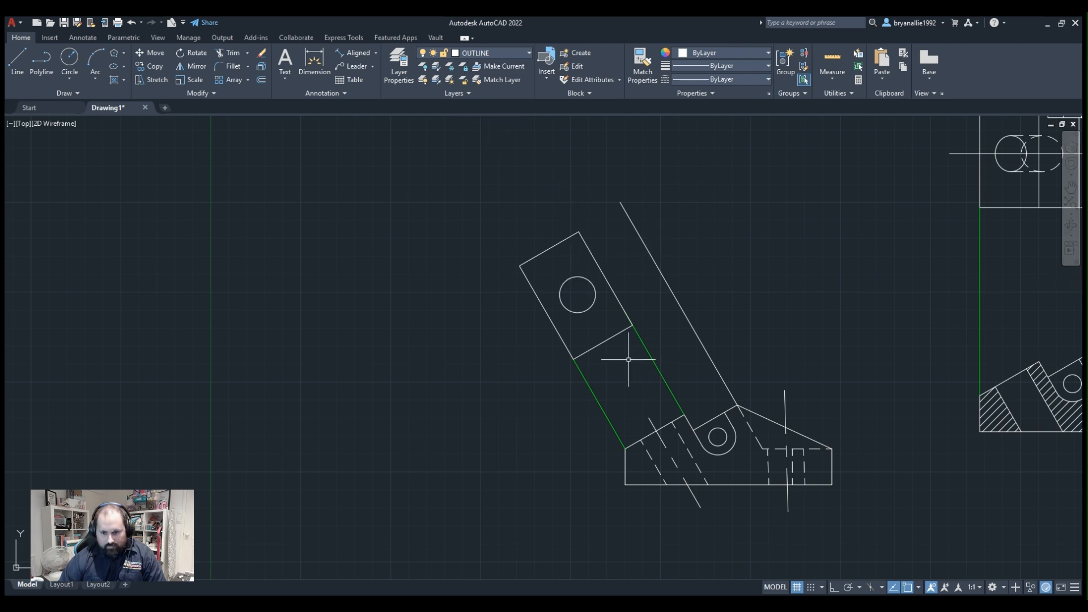
click(714, 218)
key(Escape)
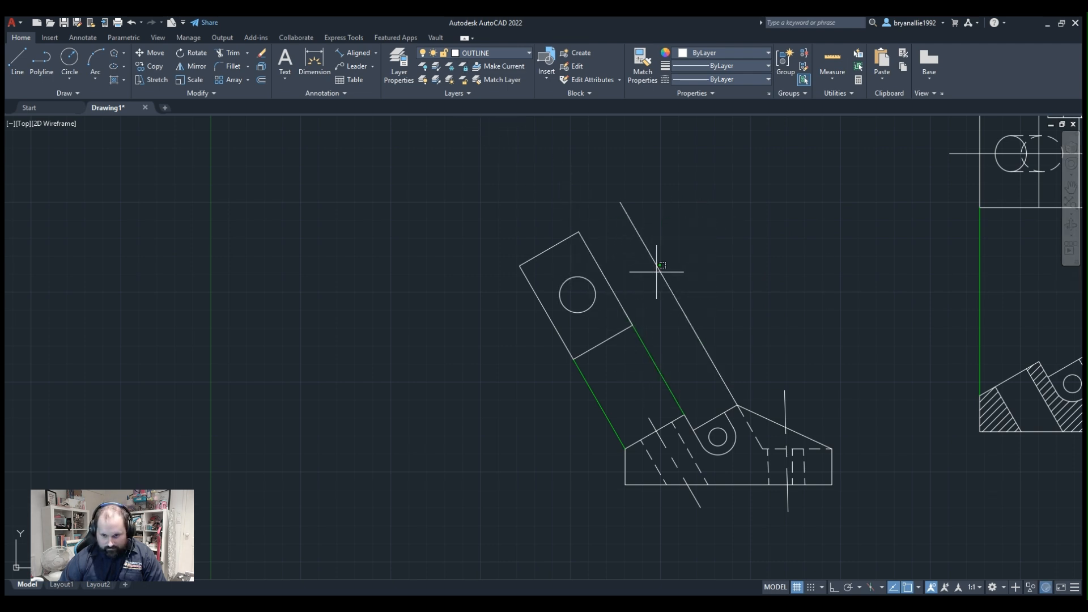
click(655, 262)
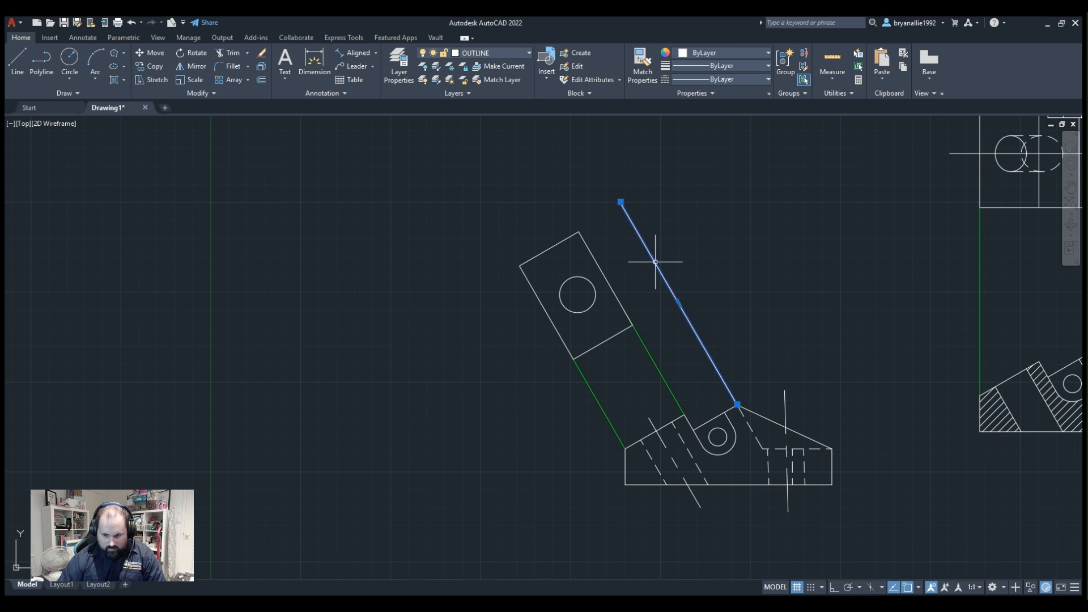
key(Delete)
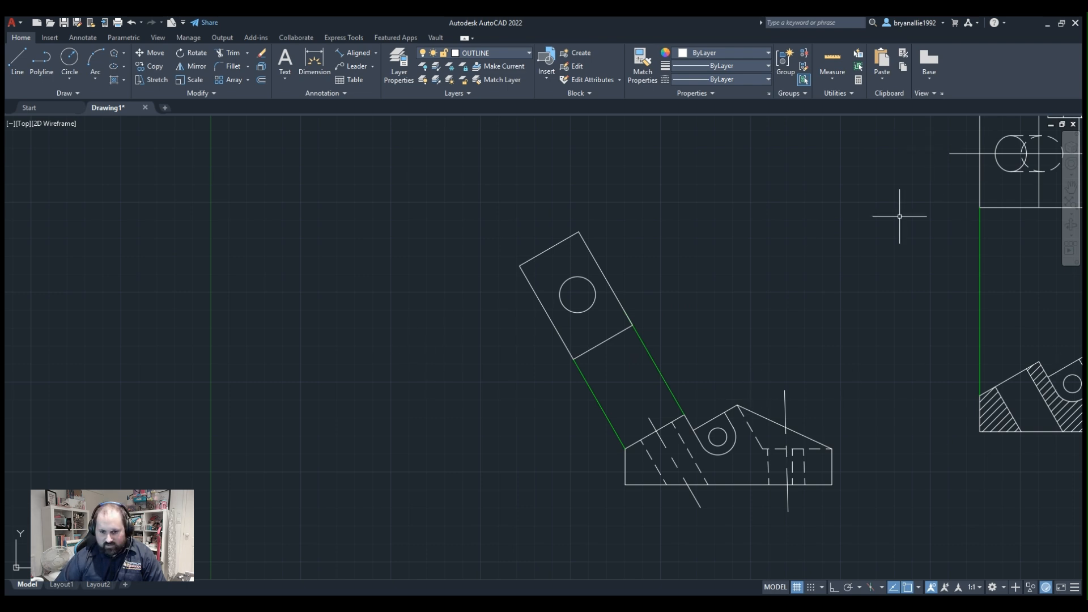
Check the hatching and hole edges of the section view against the plan view above it.
scroll(785, 352, down, 4)
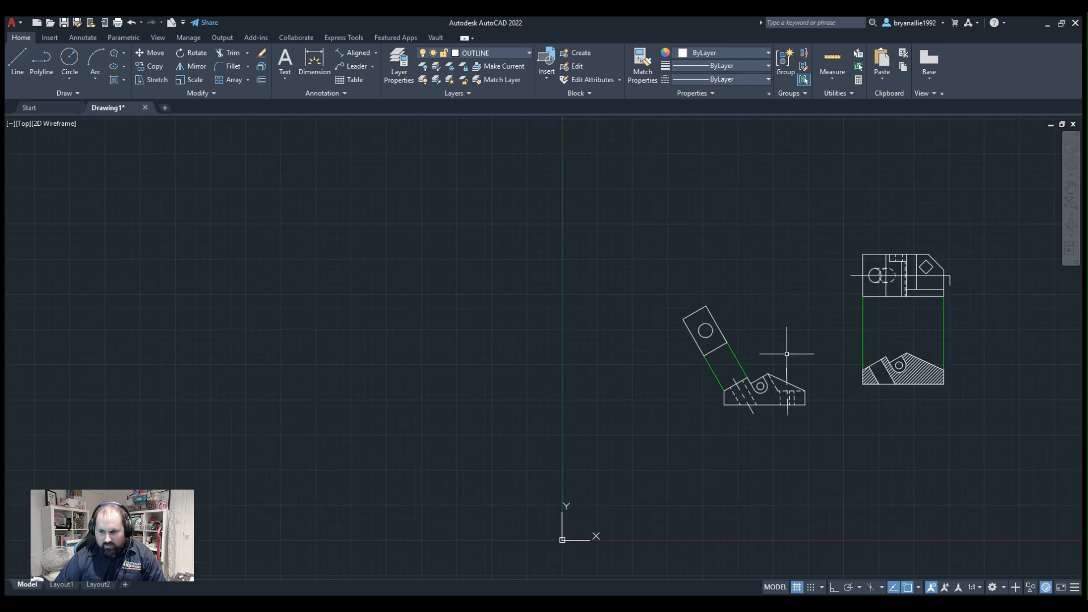
scroll(785, 352, up, 2)
scroll(1004, 224, up, 2)
middle_drag(1004, 224, 715, 257)
middle_drag(798, 276, 758, 213)
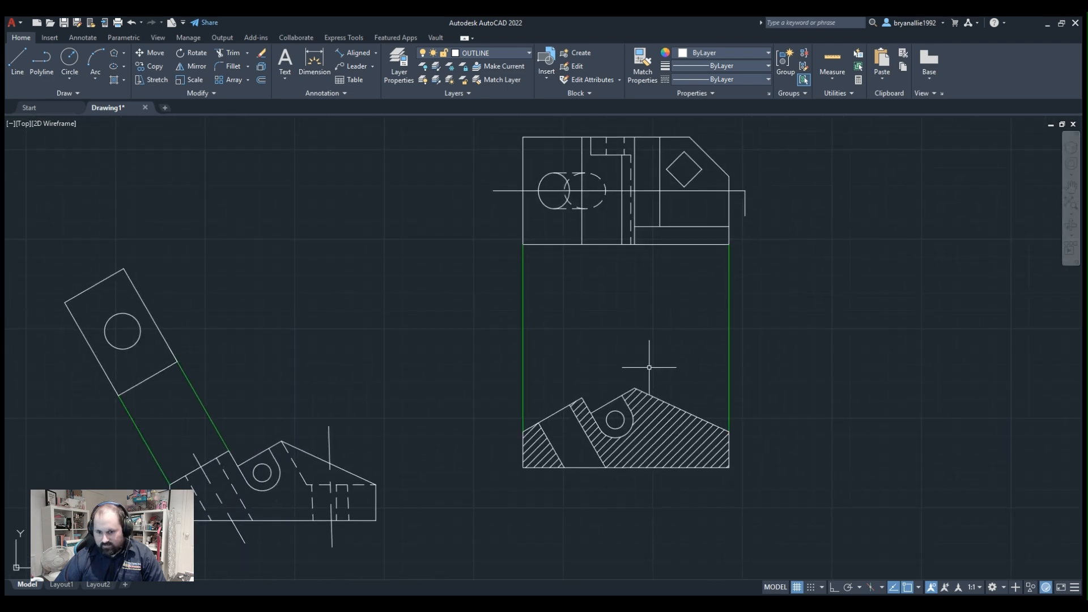
scroll(646, 419, up, 3)
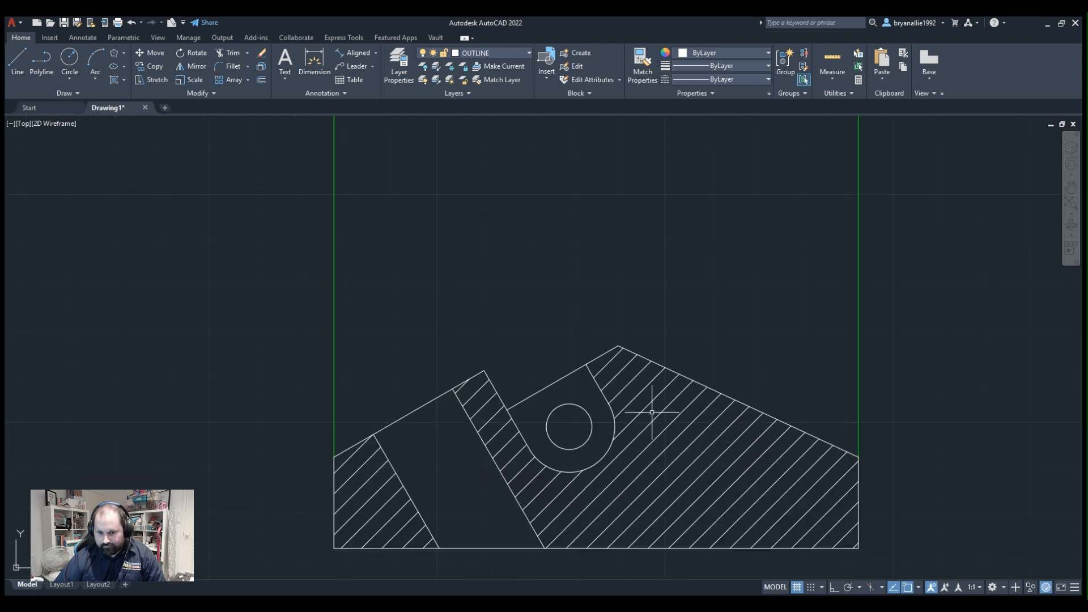
scroll(652, 412, down, 5)
scroll(651, 413, up, 2)
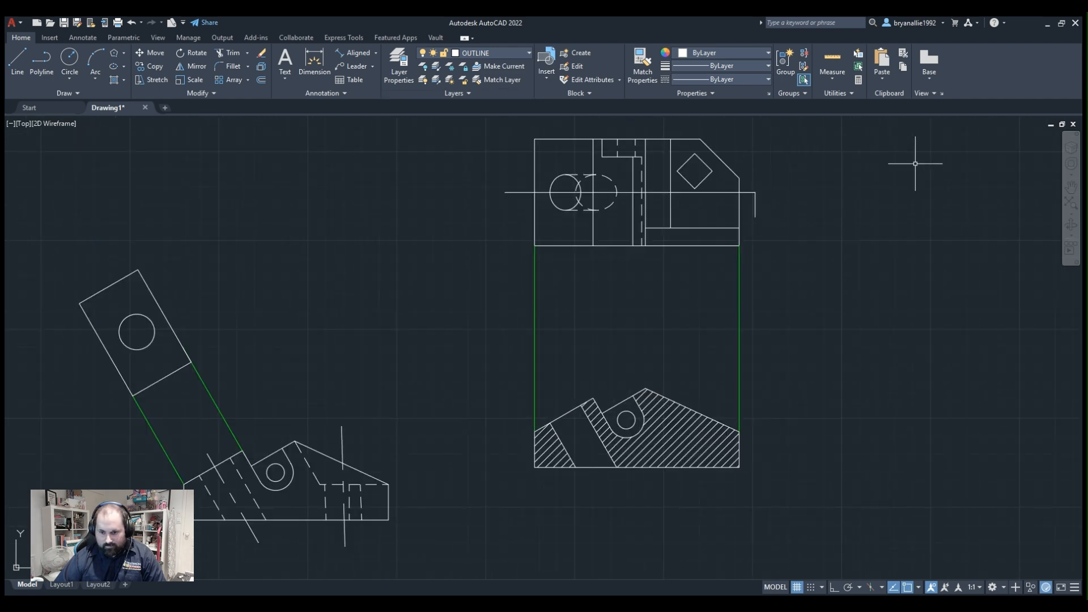
Review the overall arrangement of the front, auxiliary, plan and section views with their projection lines.
scroll(558, 312, down, 5)
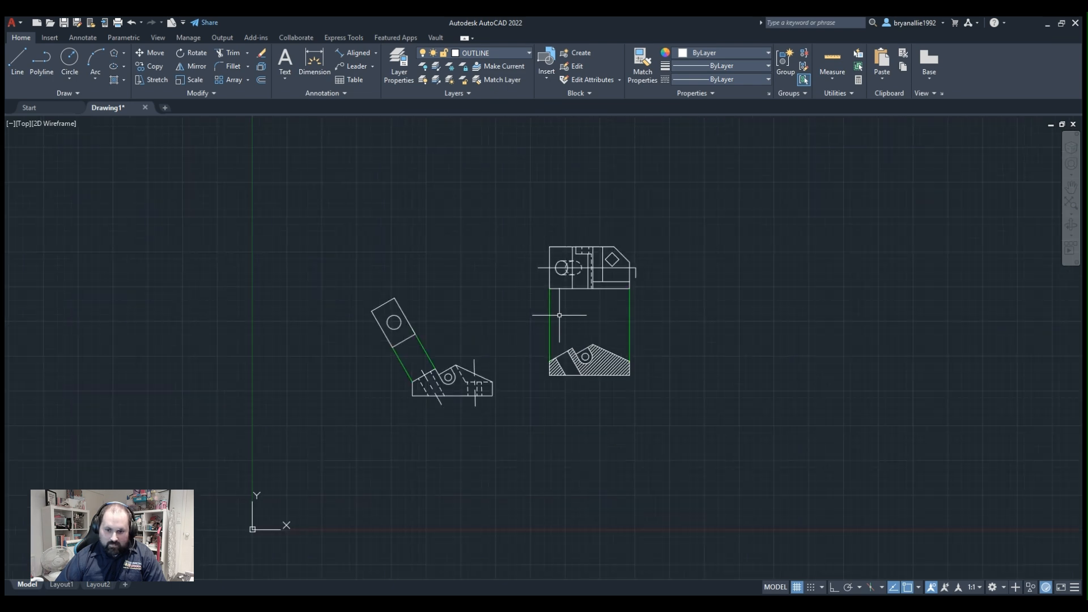
scroll(559, 313, up, 3)
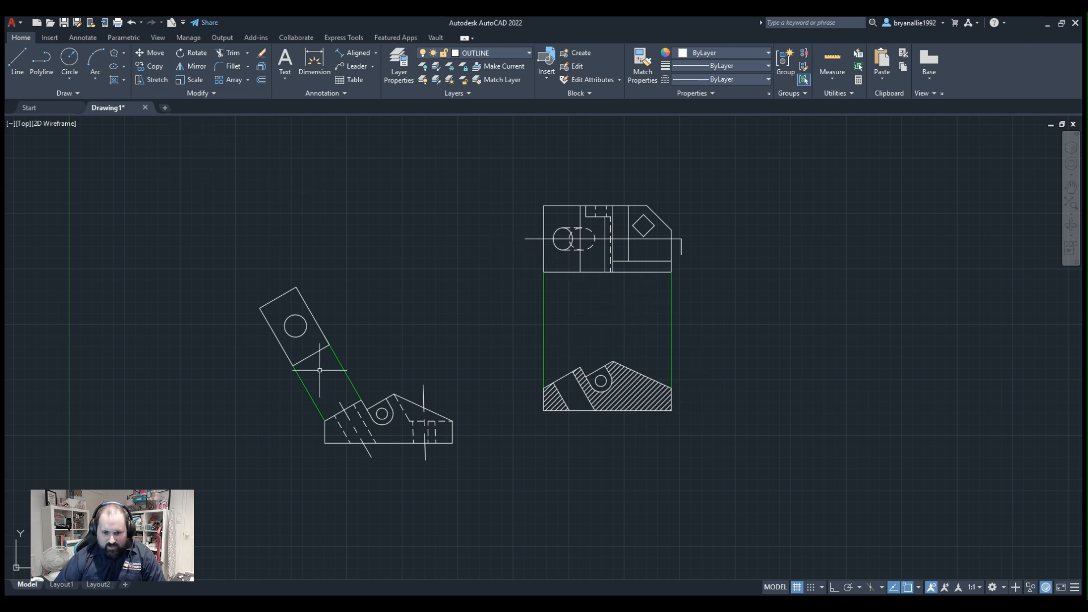
scroll(319, 370, up, 2)
middle_drag(1058, 253, 990, 284)
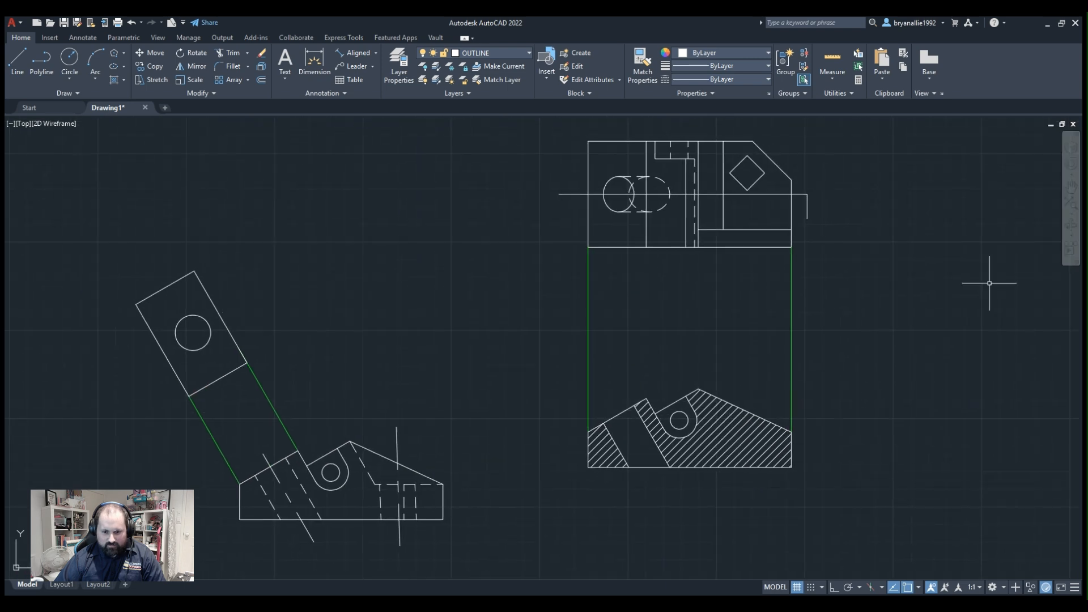
middle_drag(852, 268, 799, 292)
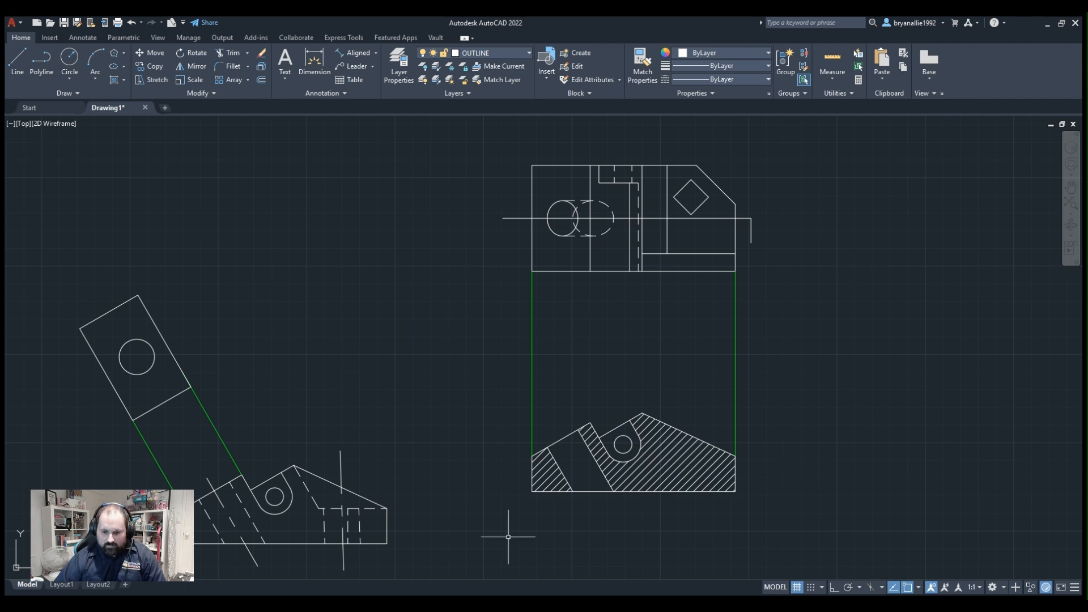
key(alt+Tab)
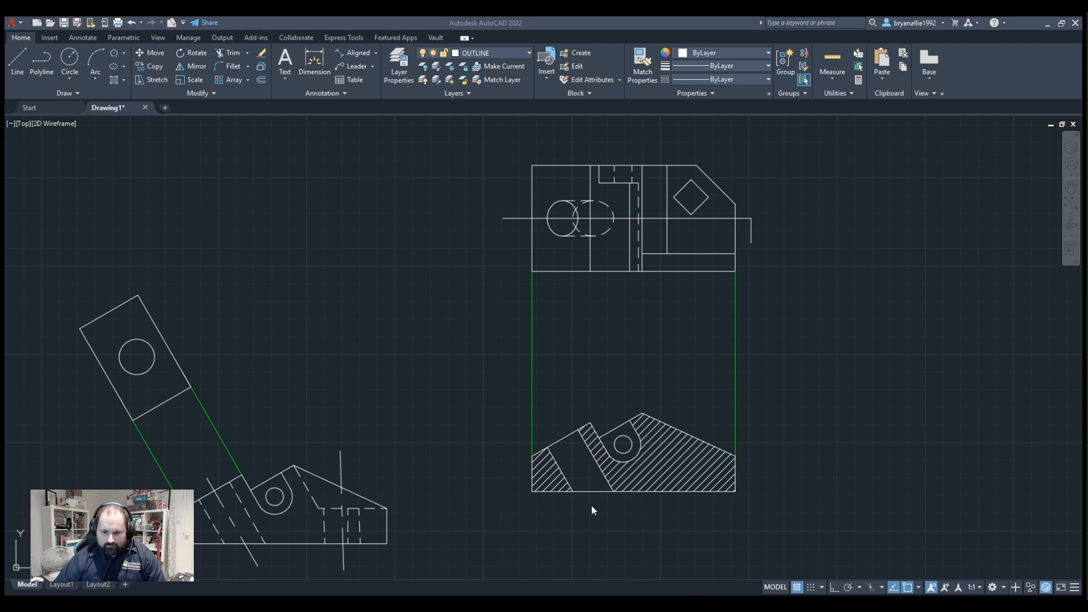